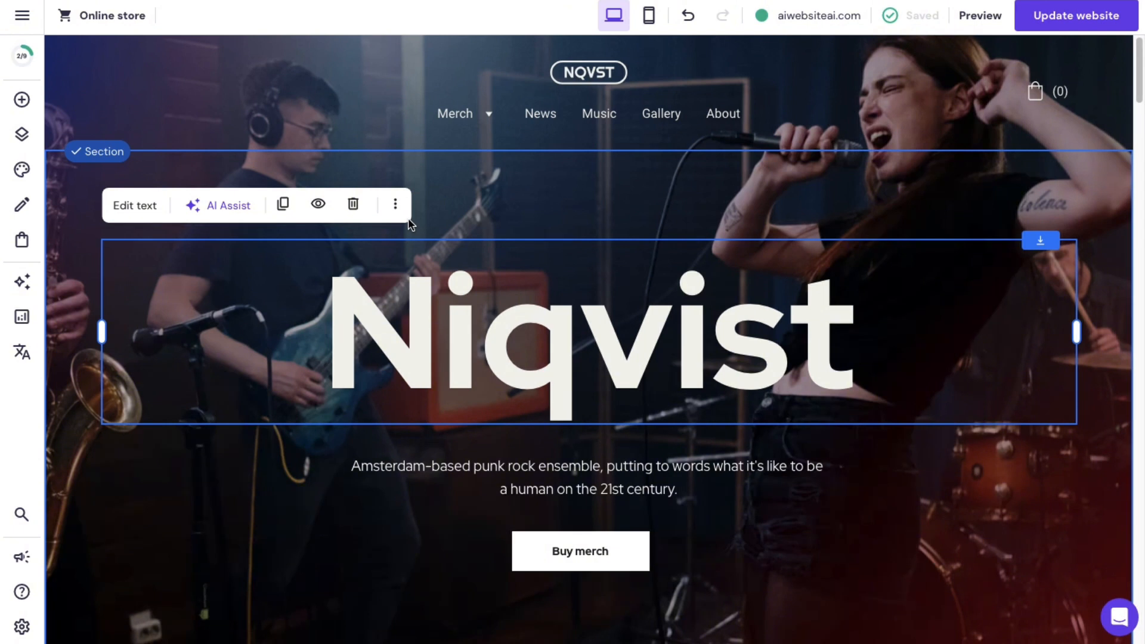
Start a new AI-generated site from the main menu and focus its Description field.
left_click(22, 18)
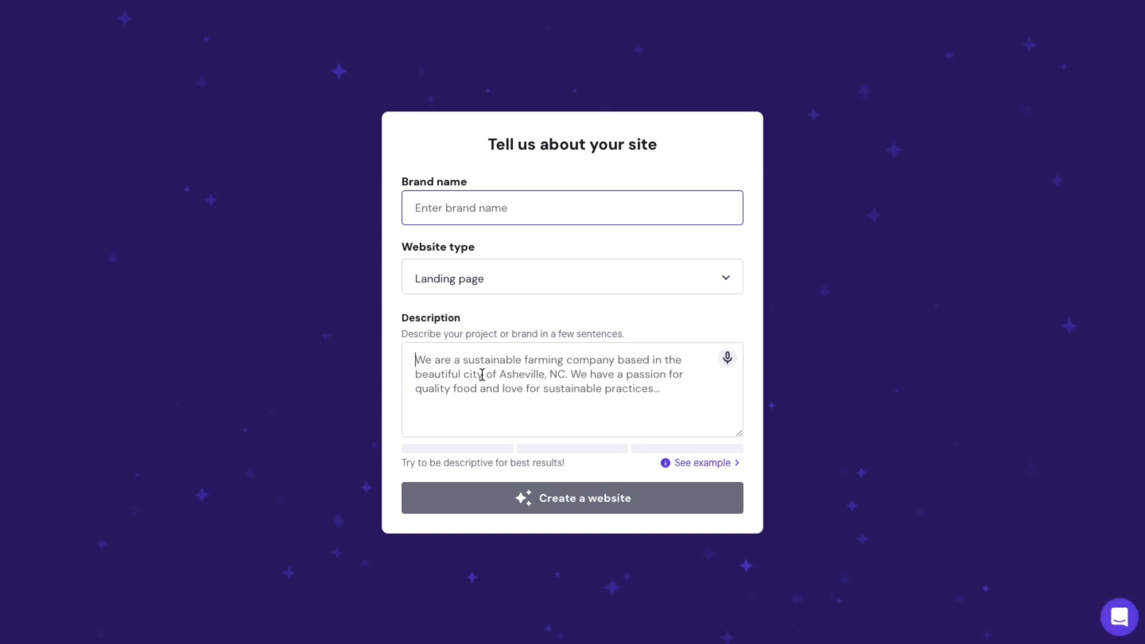
left_click(457, 358)
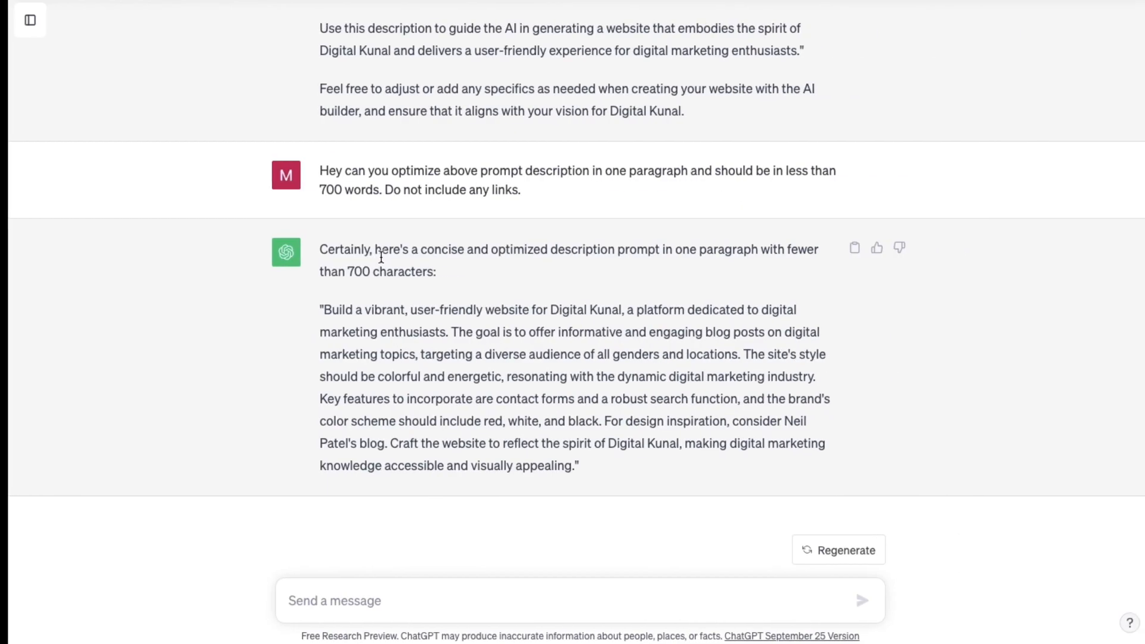
left_click_drag(564, 466, 314, 325)
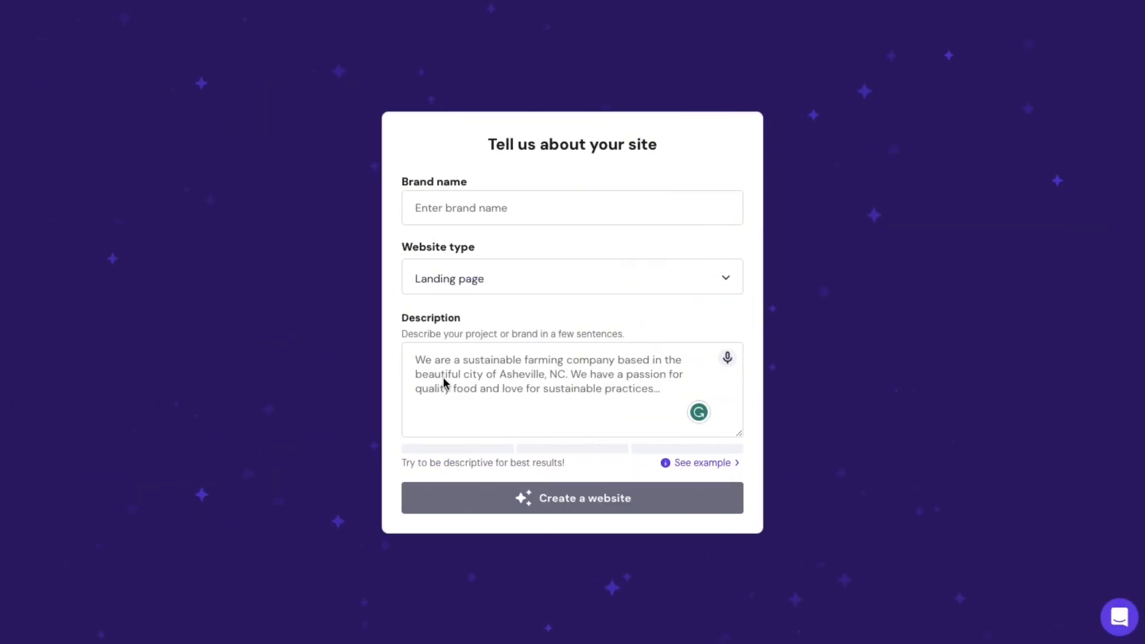
left_click(435, 355)
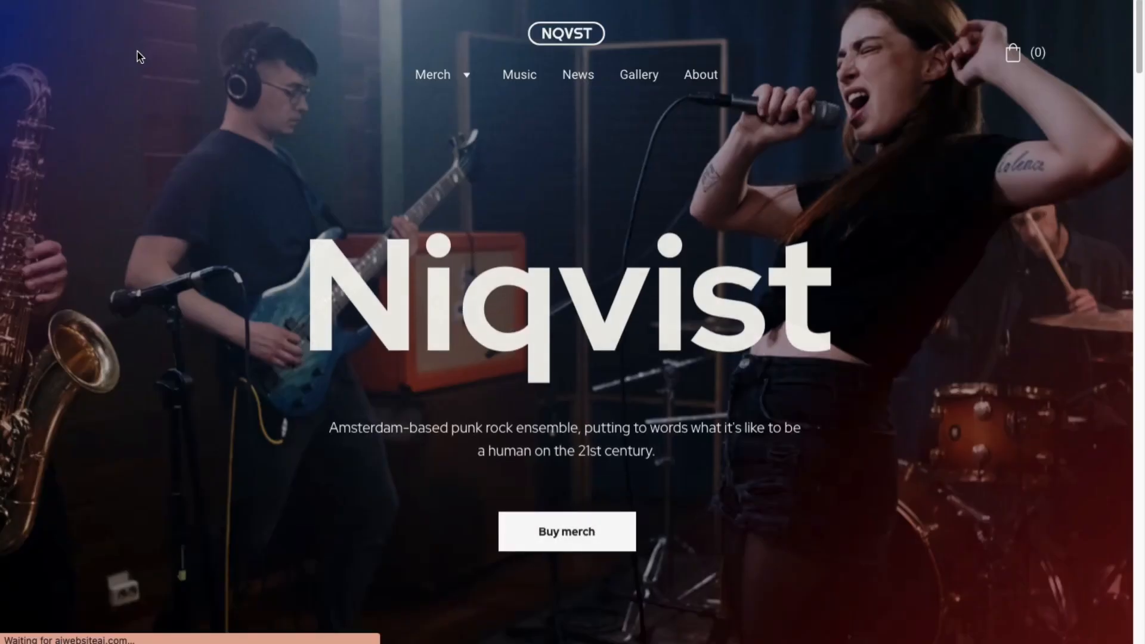
Scroll through the Niqvist sample site, then put the cursor back in the Description field.
scroll(335, 163, "down", 10)
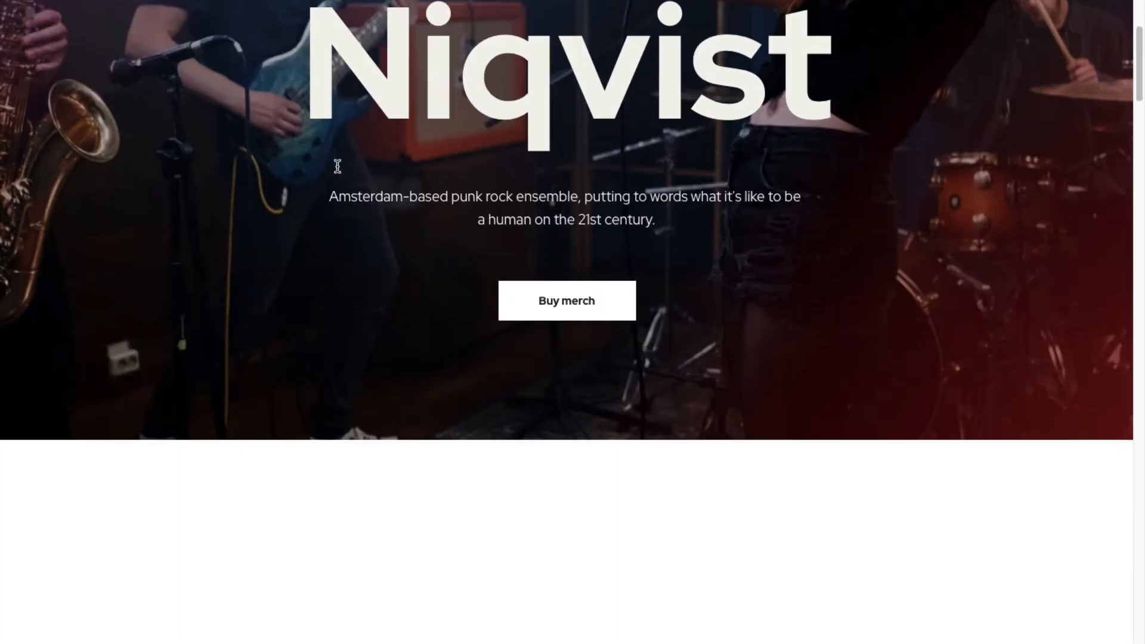
scroll(351, 190, "up", 10)
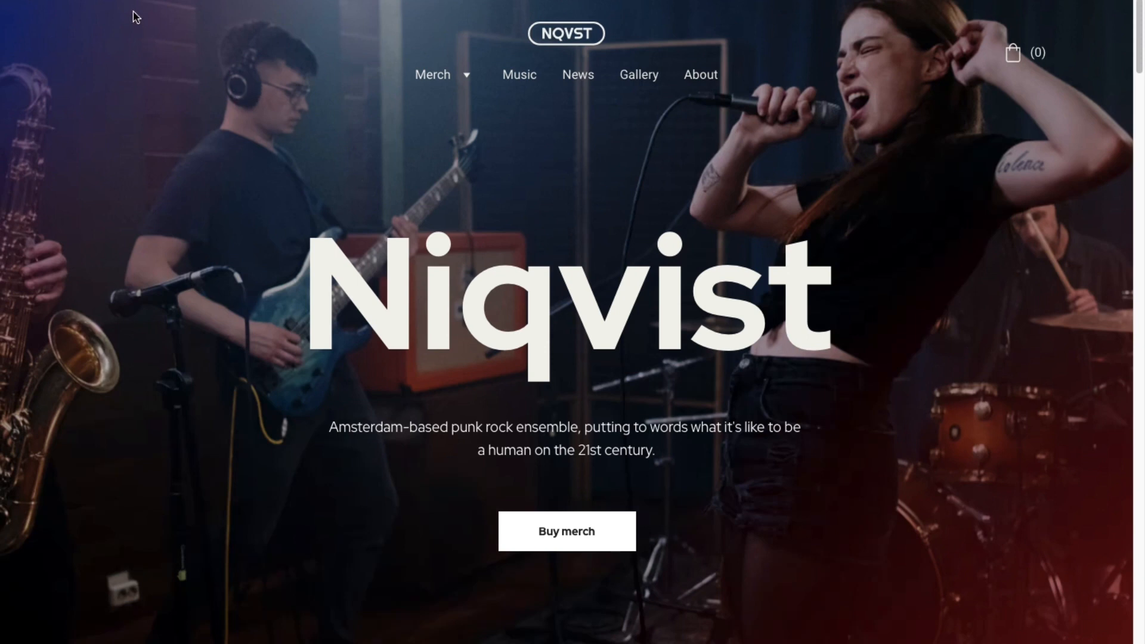
left_click(448, 379)
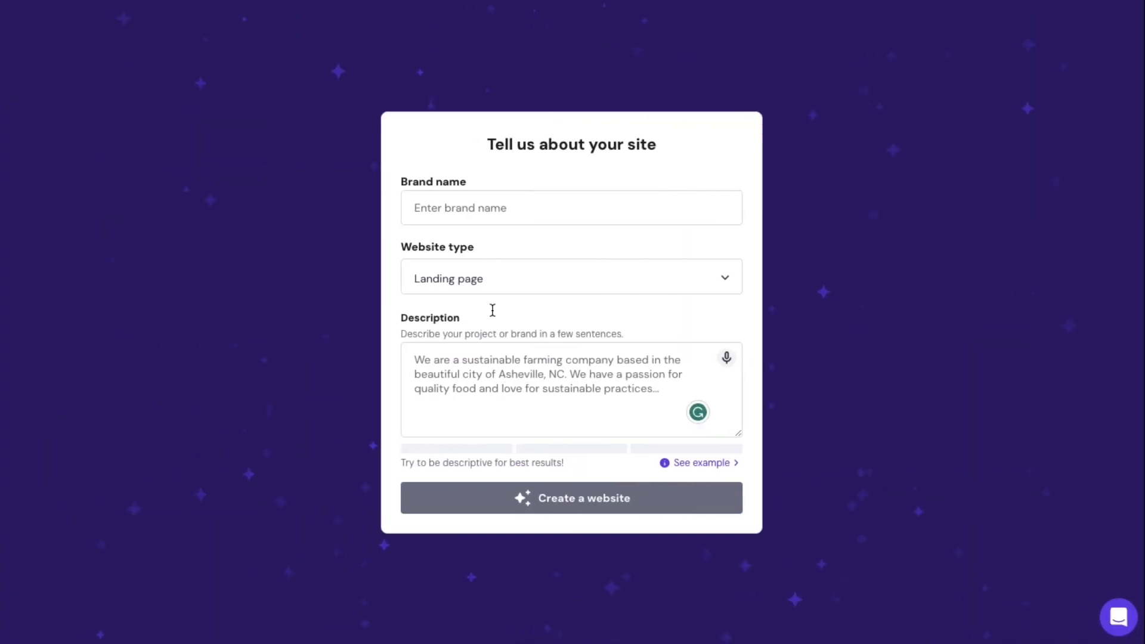
left_click(472, 382)
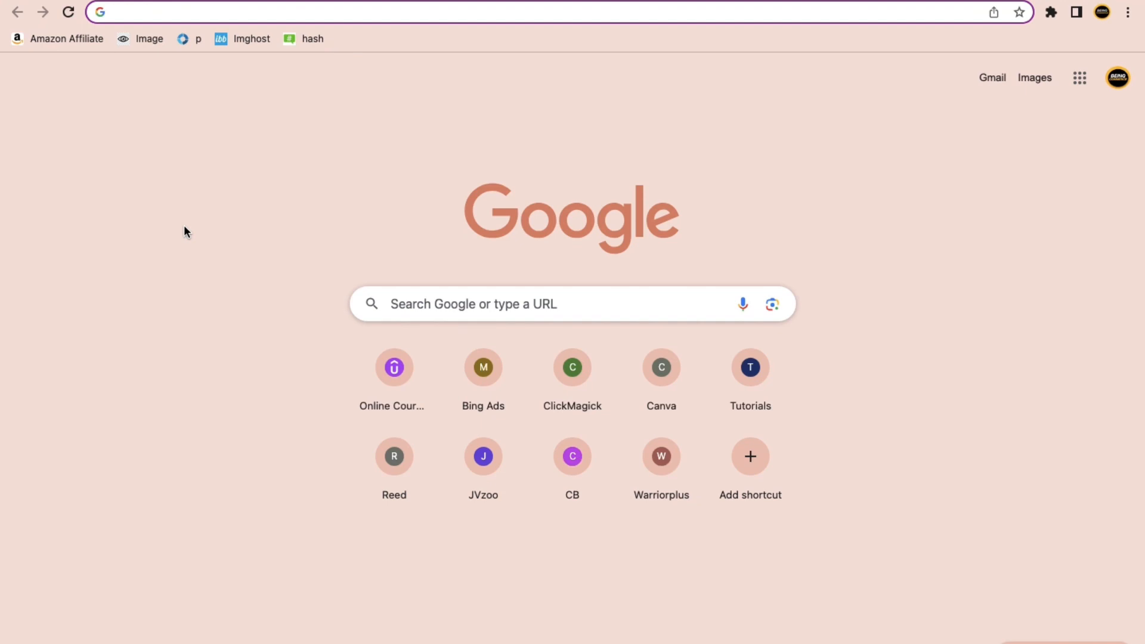
Load hostinger.com/beingcommerce in the address bar.
type("ho")
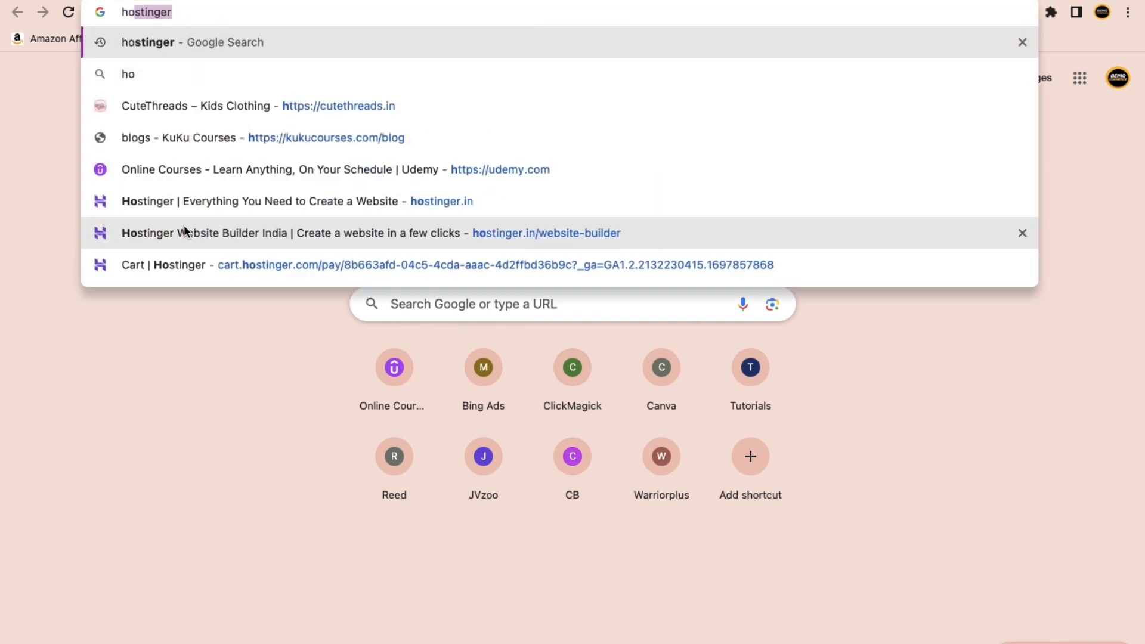
type("stinger")
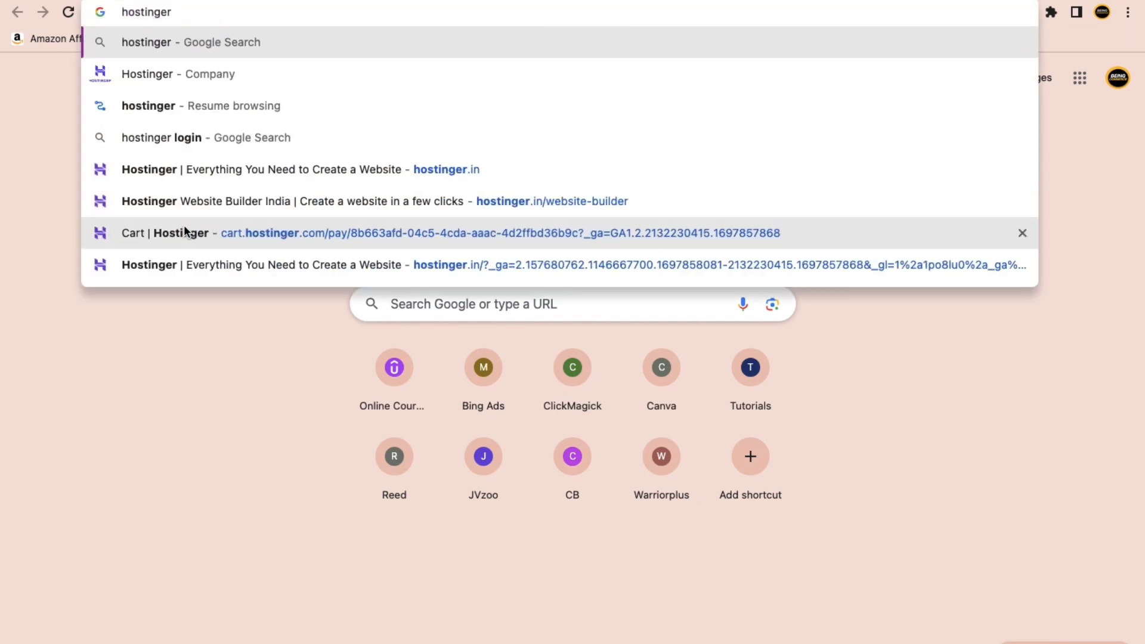
type(".com/")
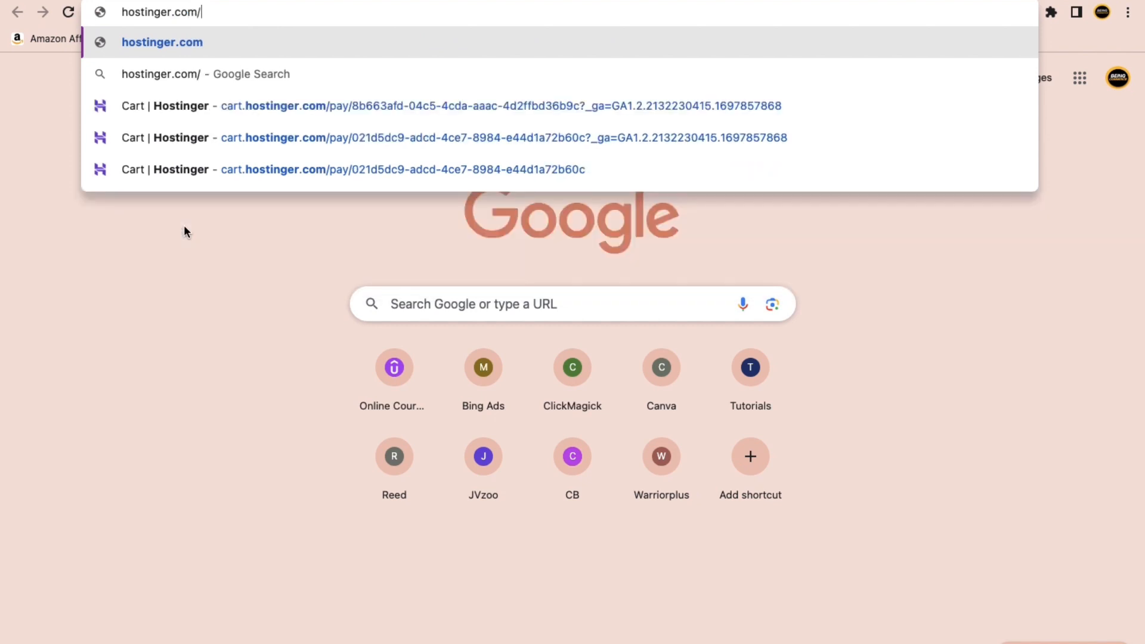
type("beingc")
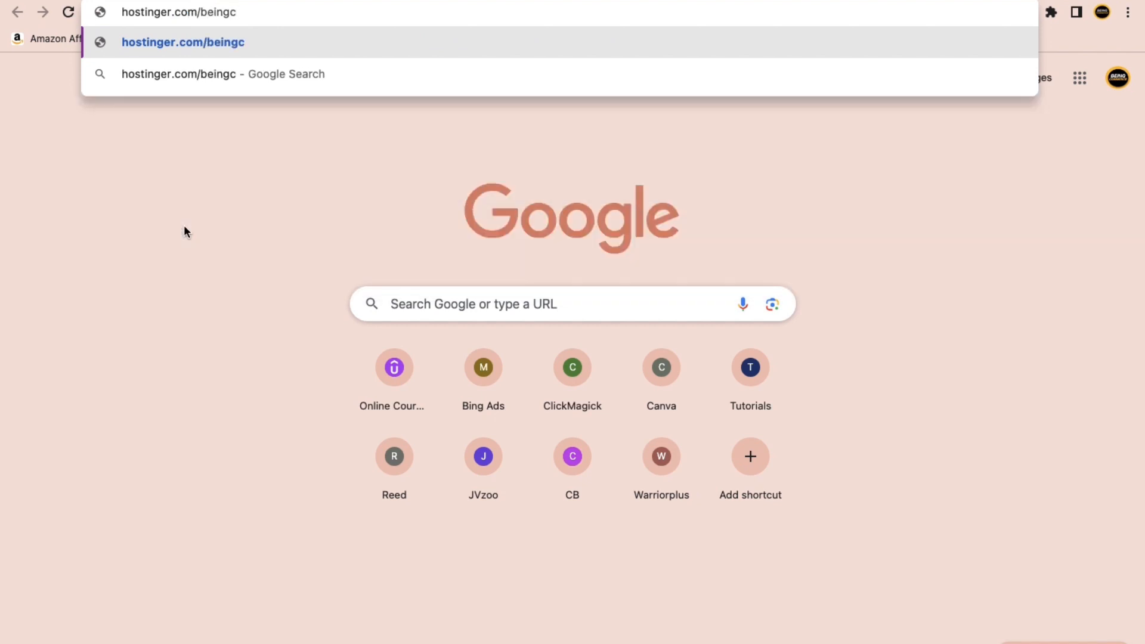
type("ommerce")
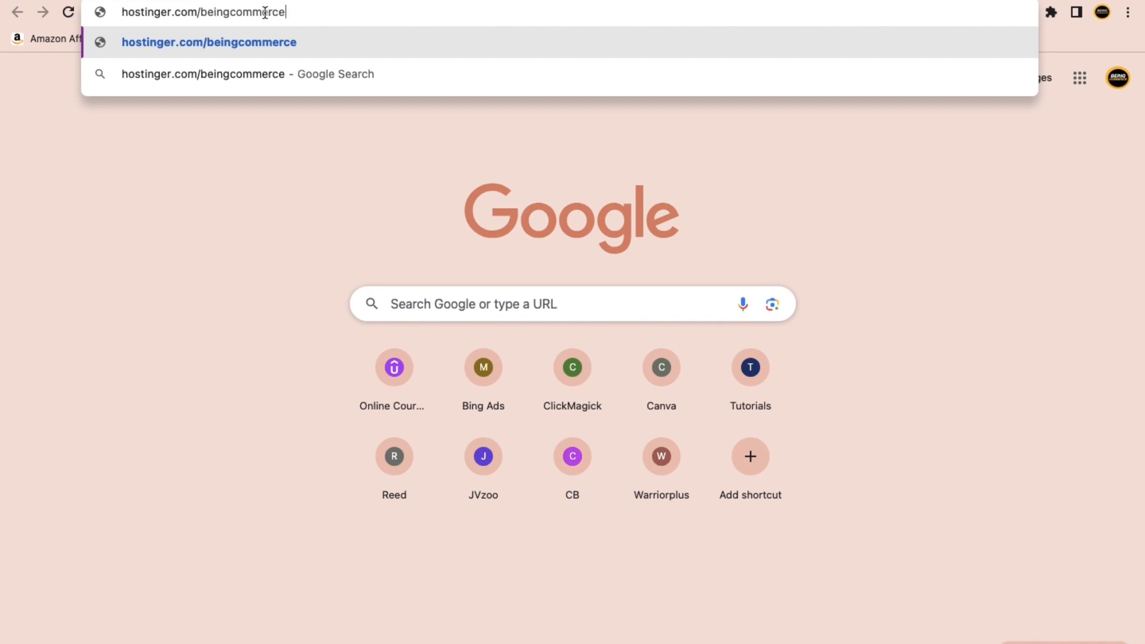
key("Return")
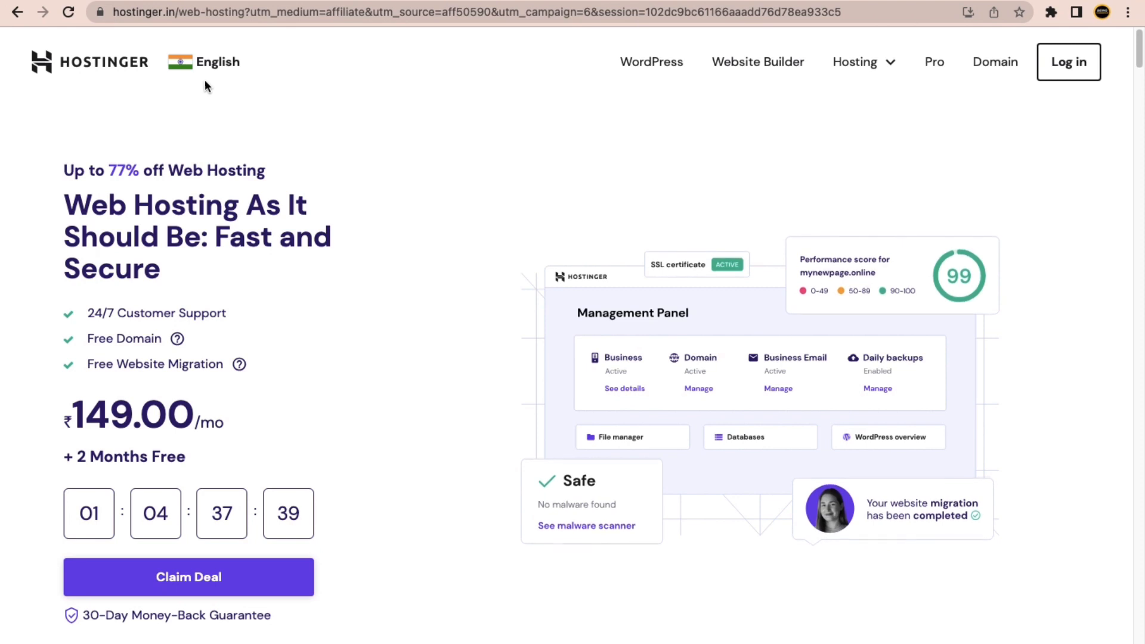
Open and close the country and language chooser, then scroll the Web Hosting offer page.
left_click(182, 72)
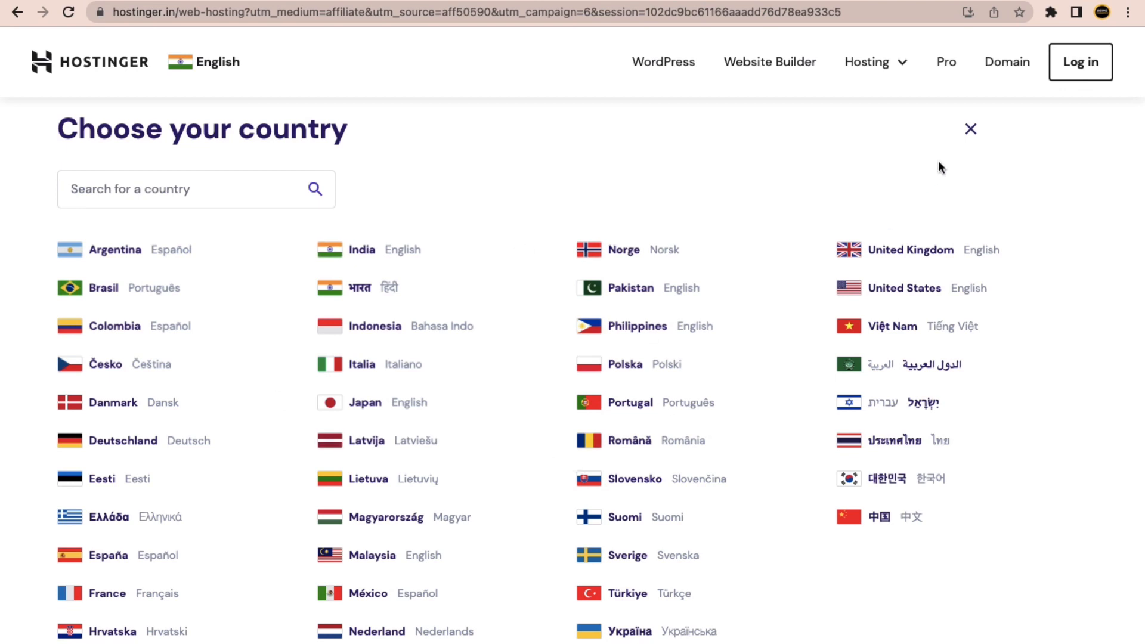
left_click(970, 130)
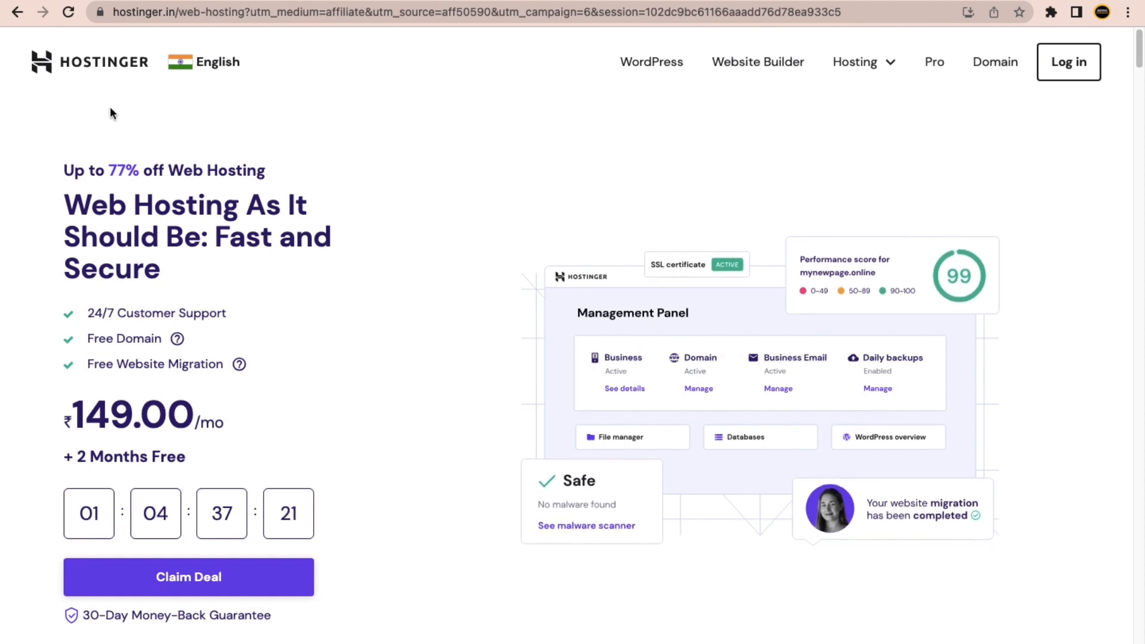
scroll(339, 284, "down", 3)
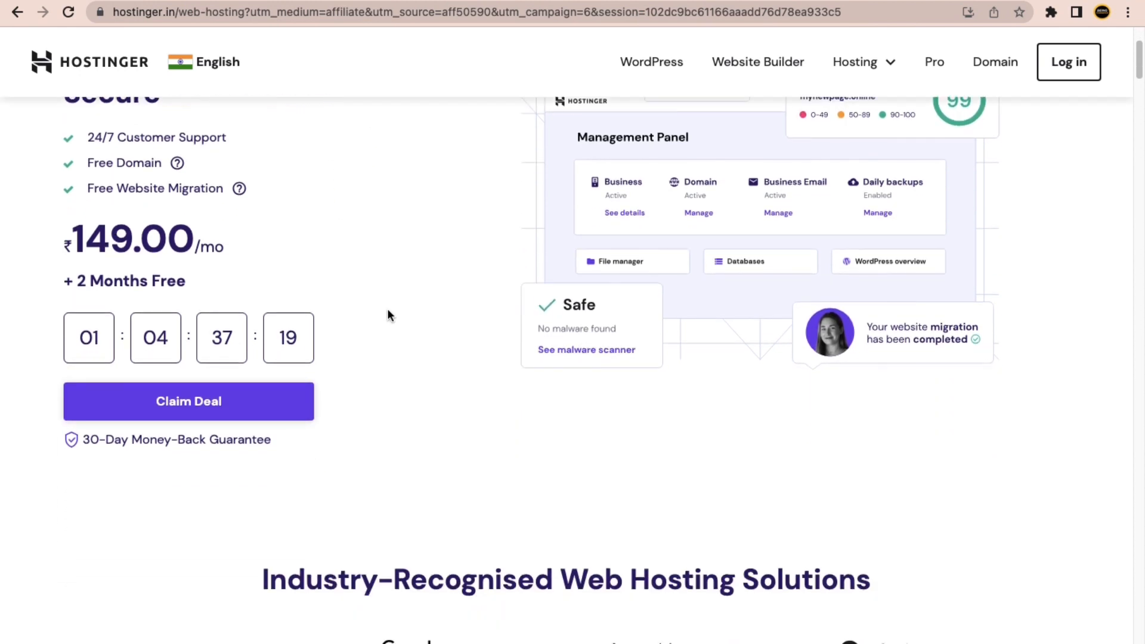
scroll(388, 313, "down", 5)
scroll(380, 238, "up", 8)
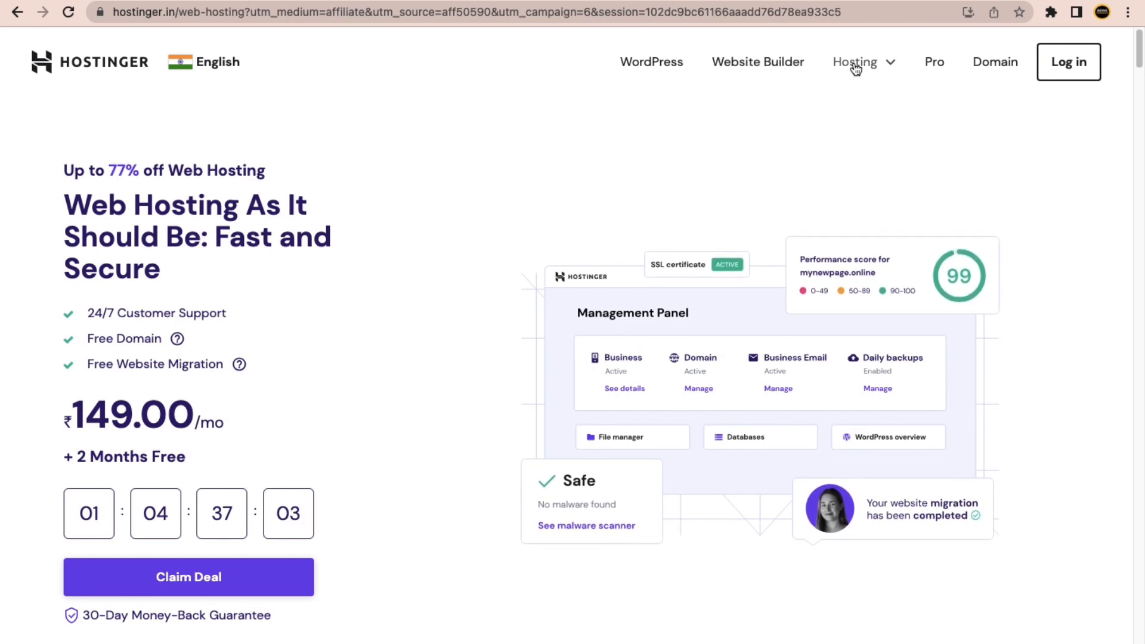
Look over the Hosting products list, then go to the Website Builder page.
left_click(886, 58)
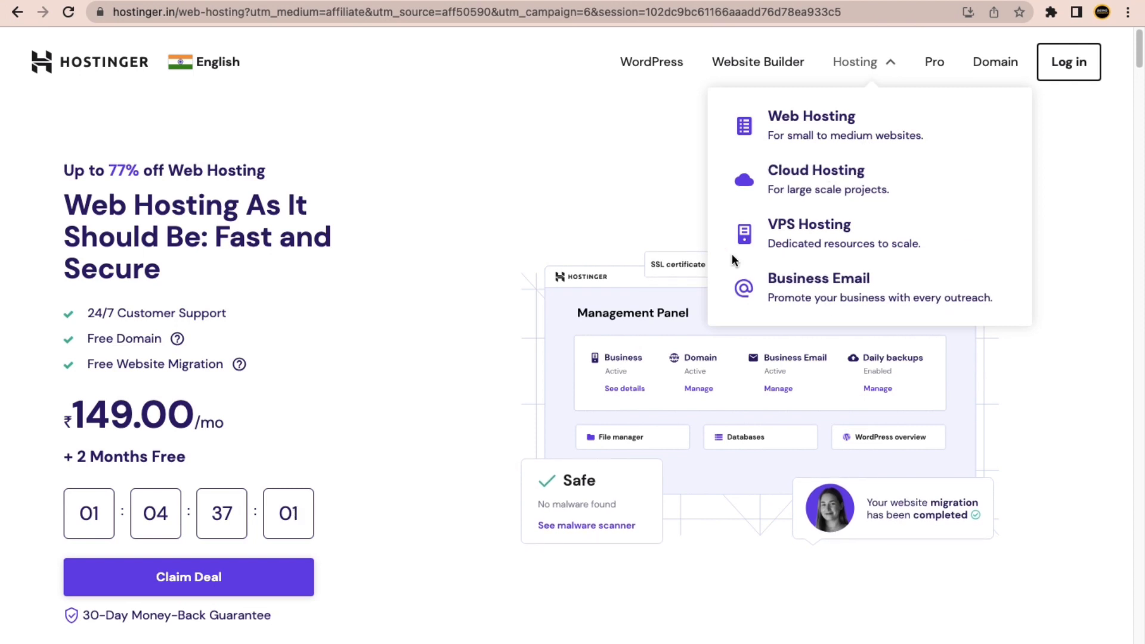
left_click(631, 152)
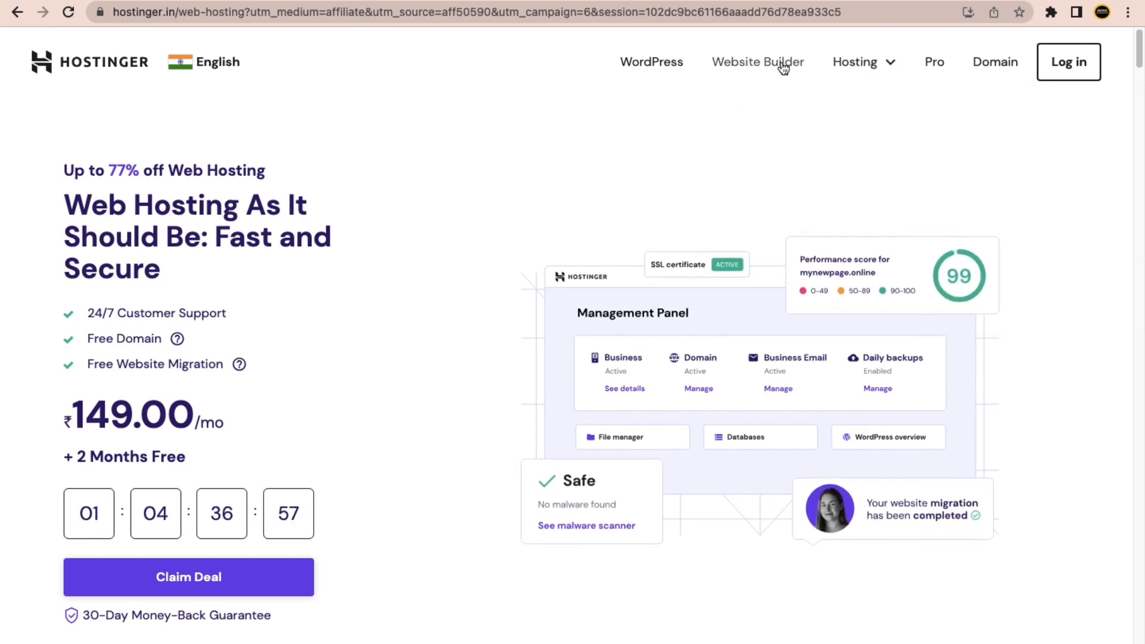
left_click(757, 64)
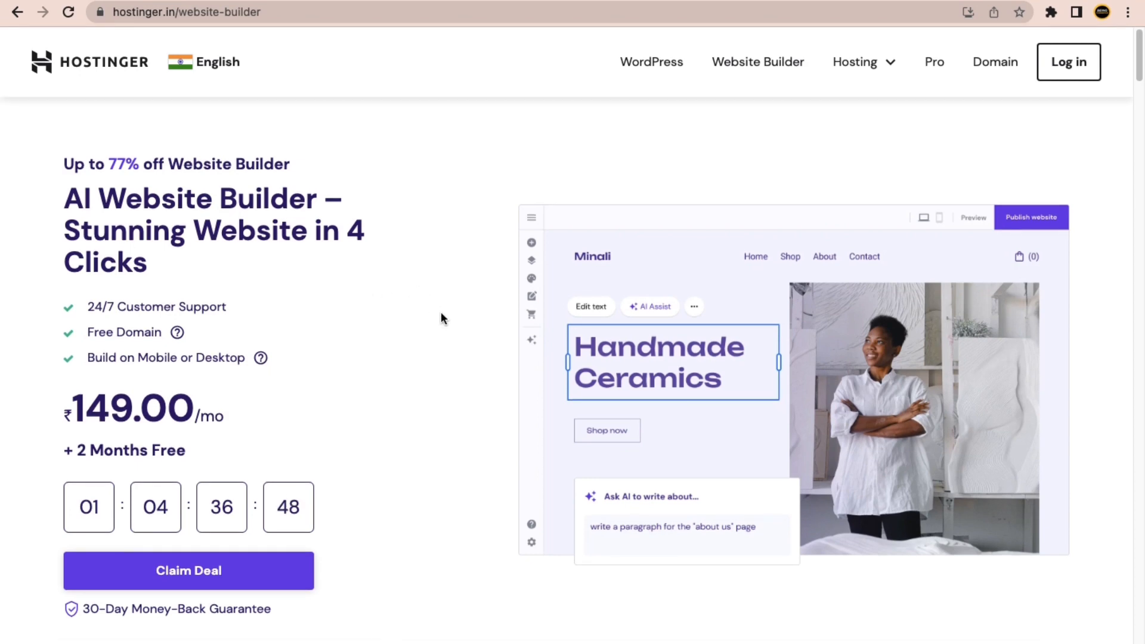
scroll(491, 321, "down", 10)
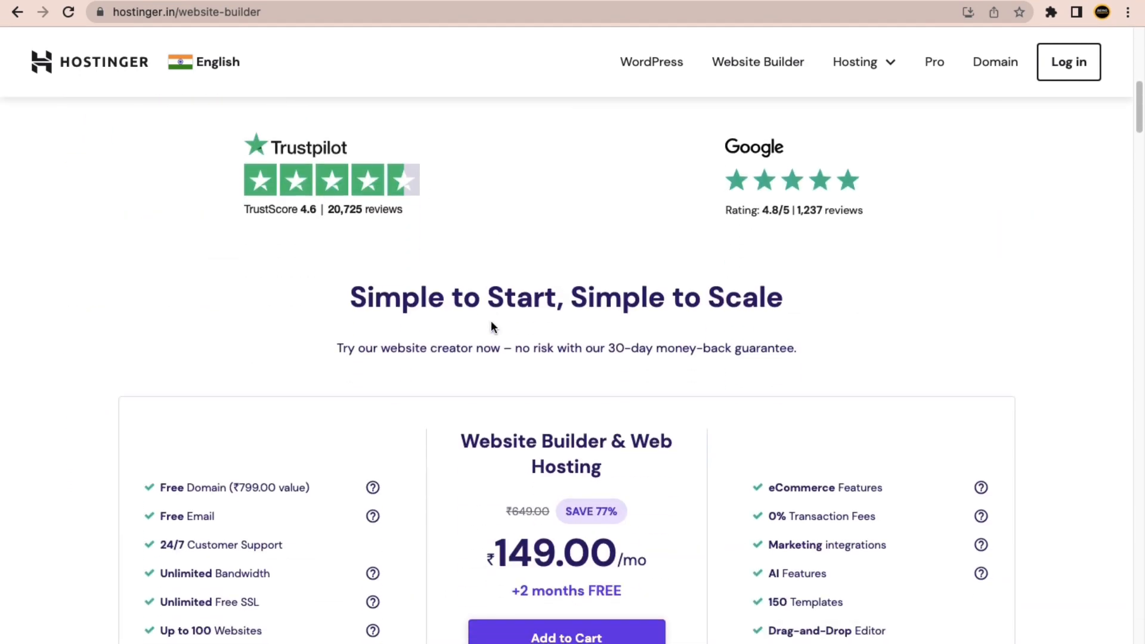
scroll(492, 326, "down", 4)
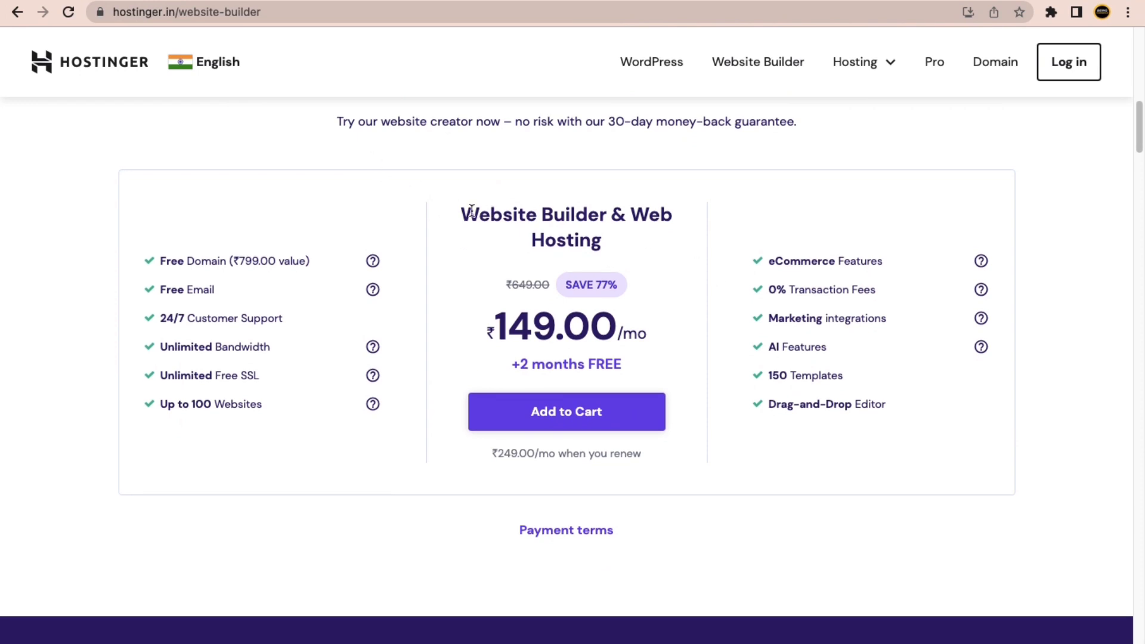
left_click_drag(462, 214, 529, 213)
left_click_drag(595, 215, 491, 214)
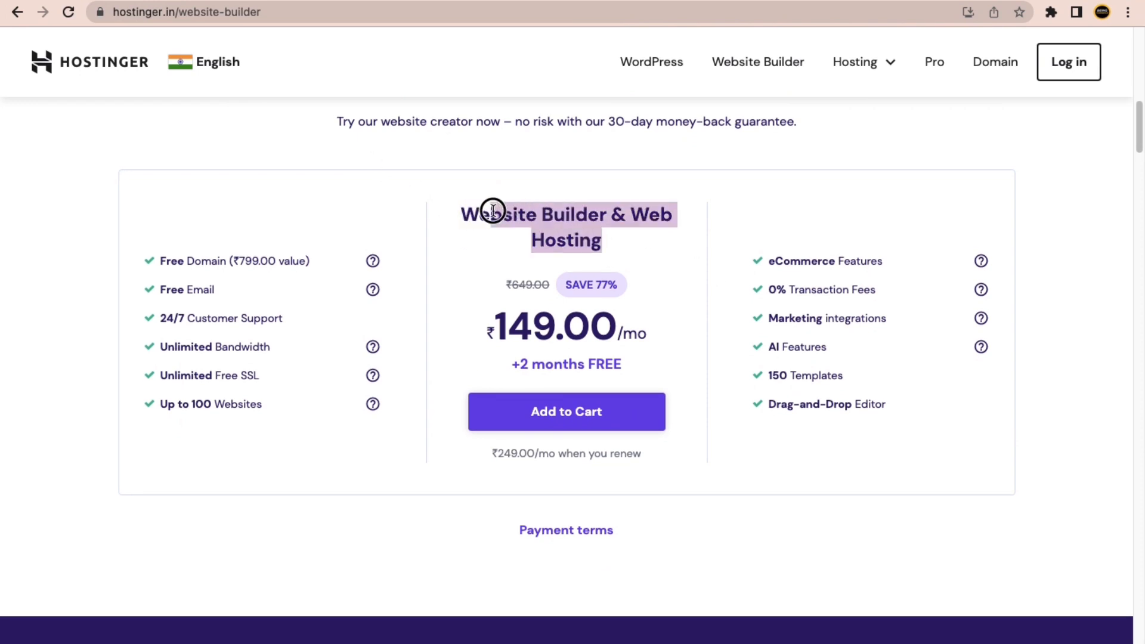
left_click(283, 540)
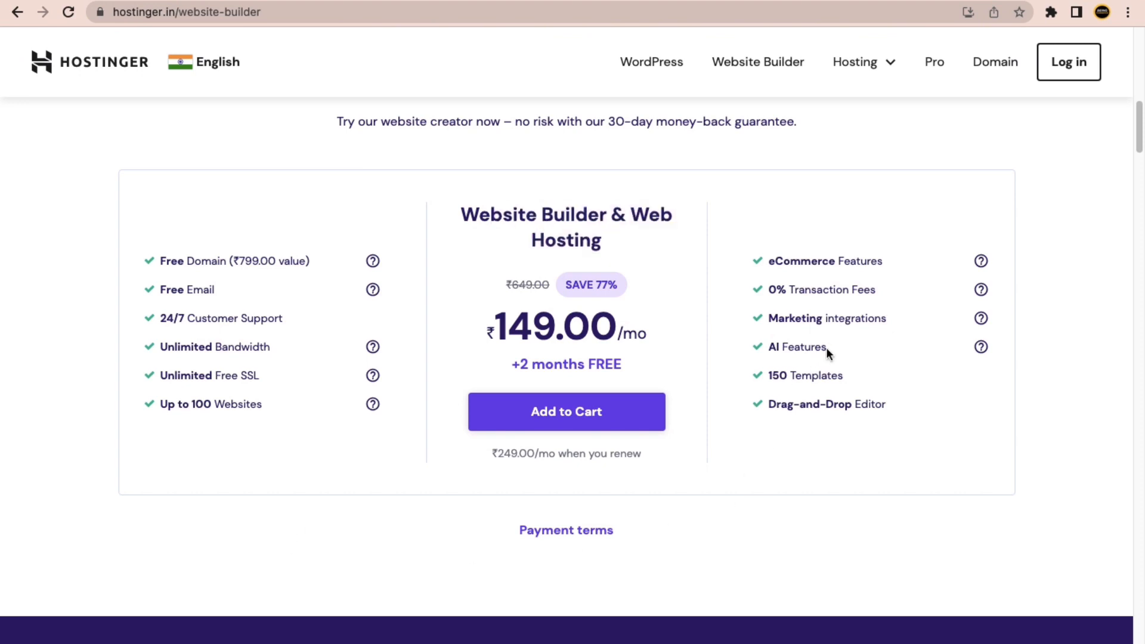
left_click_drag(826, 351, 776, 349)
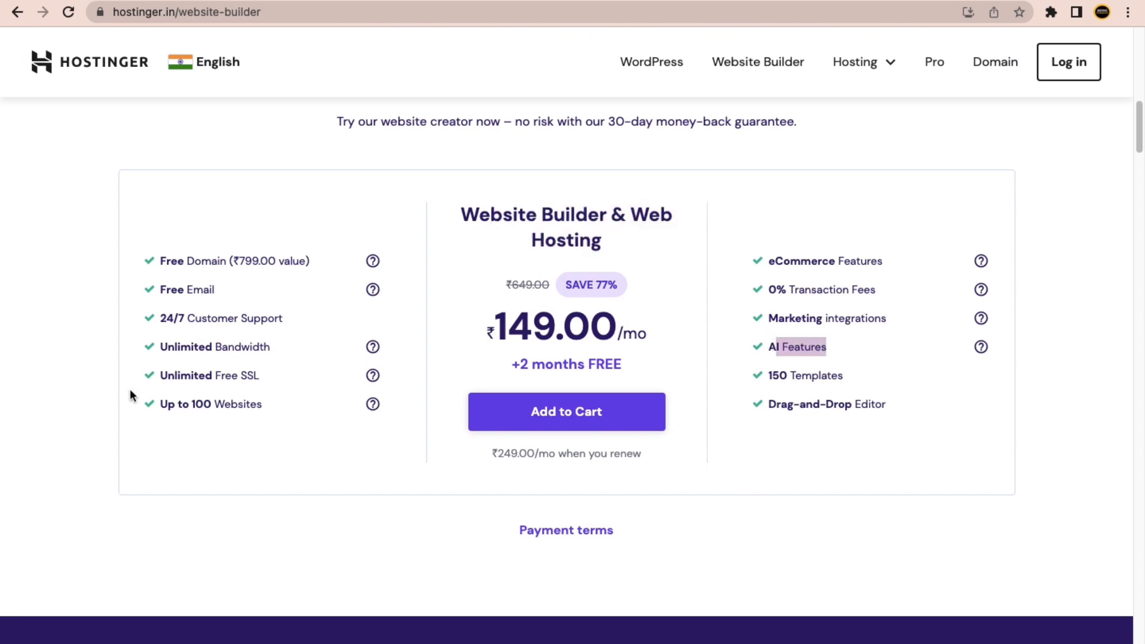
left_click(717, 507)
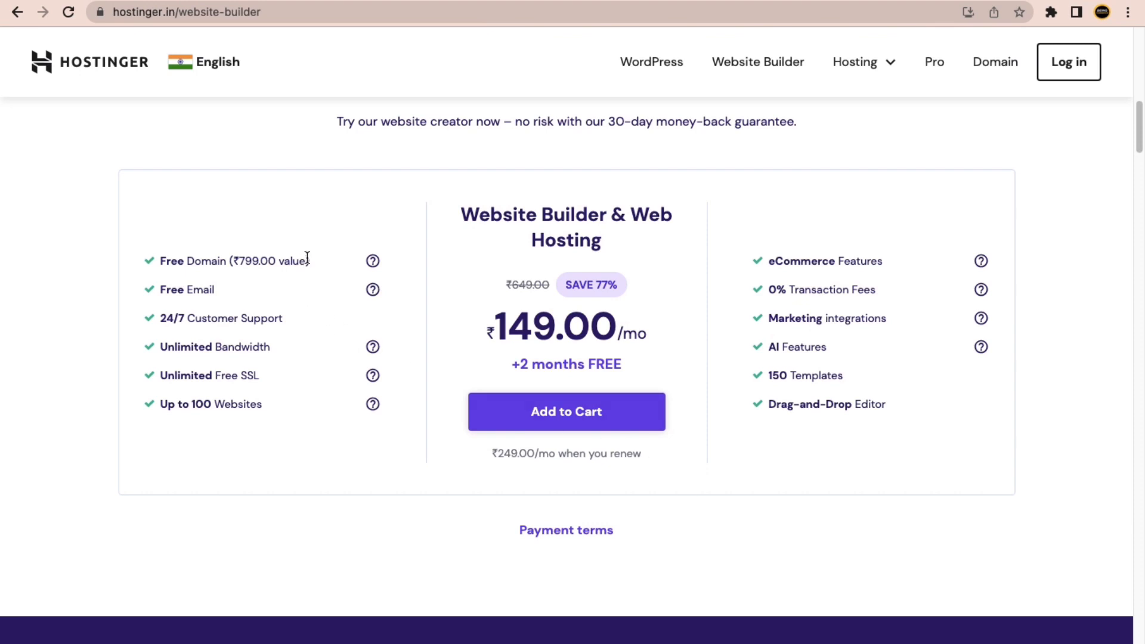
left_click_drag(306, 260, 197, 273)
triple_click(195, 289)
left_click(266, 317)
left_click_drag(266, 316, 153, 317)
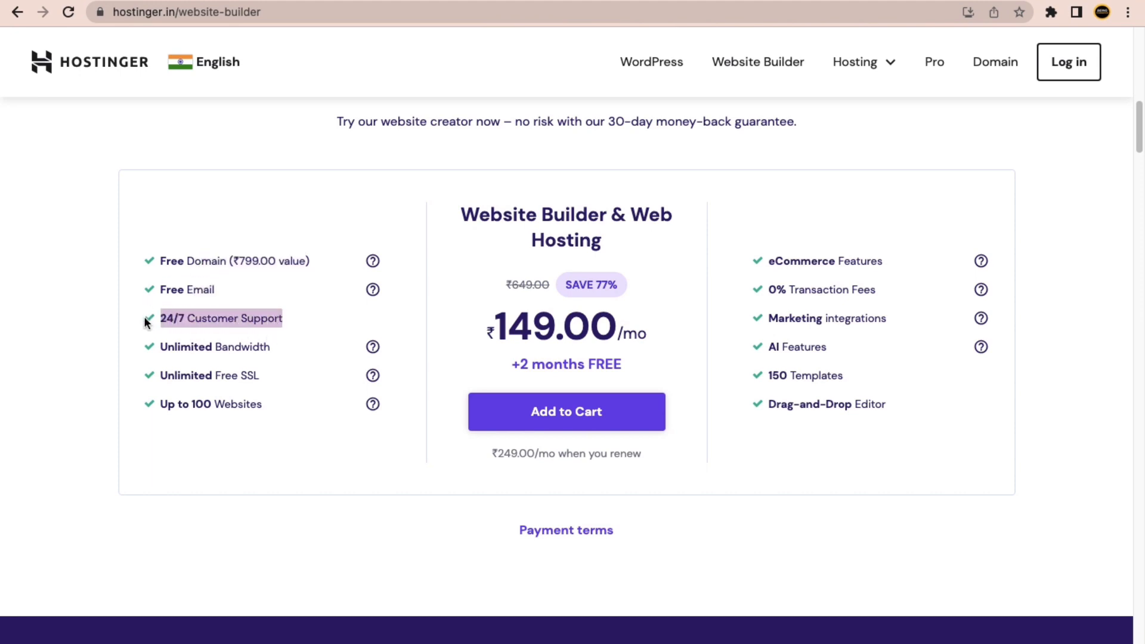
left_click_drag(269, 346, 160, 346)
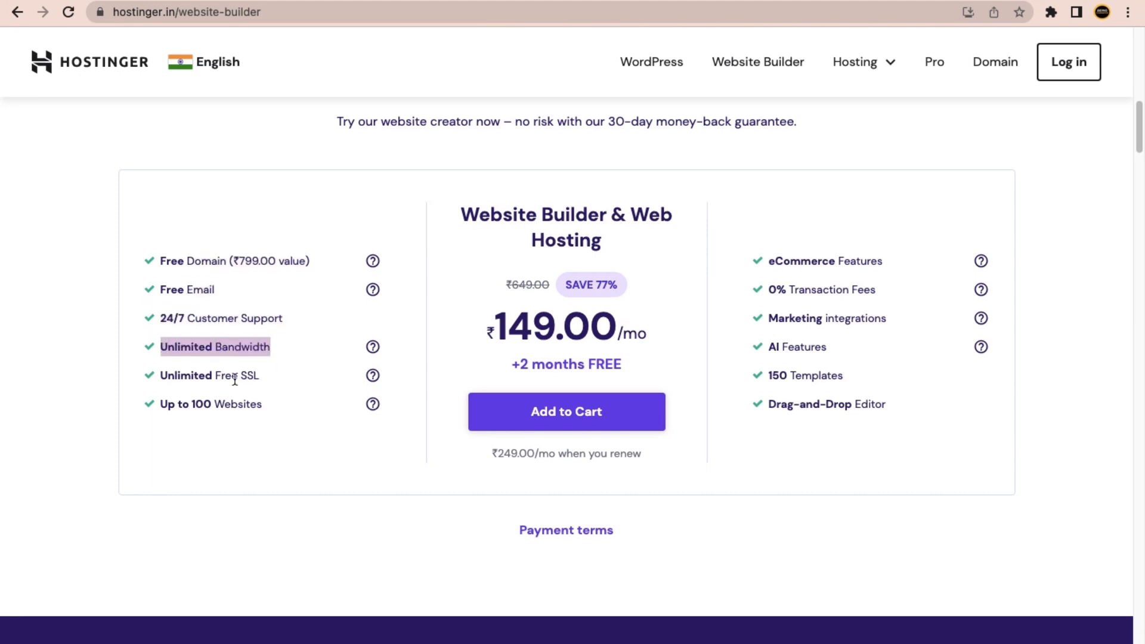
left_click_drag(258, 376, 160, 376)
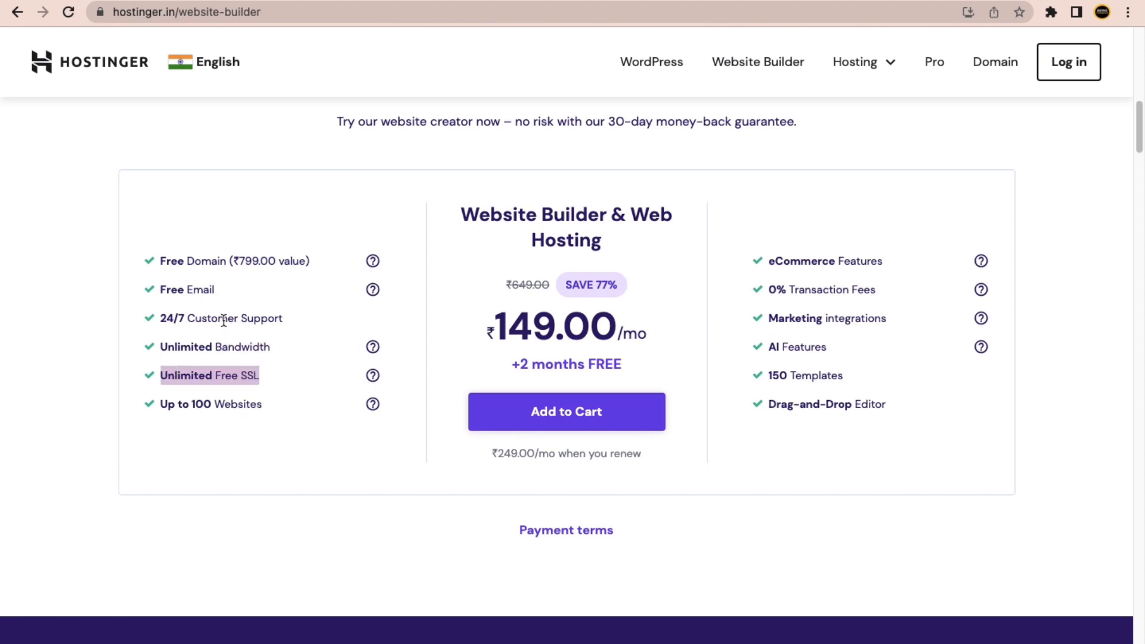
left_click_drag(216, 291, 172, 290)
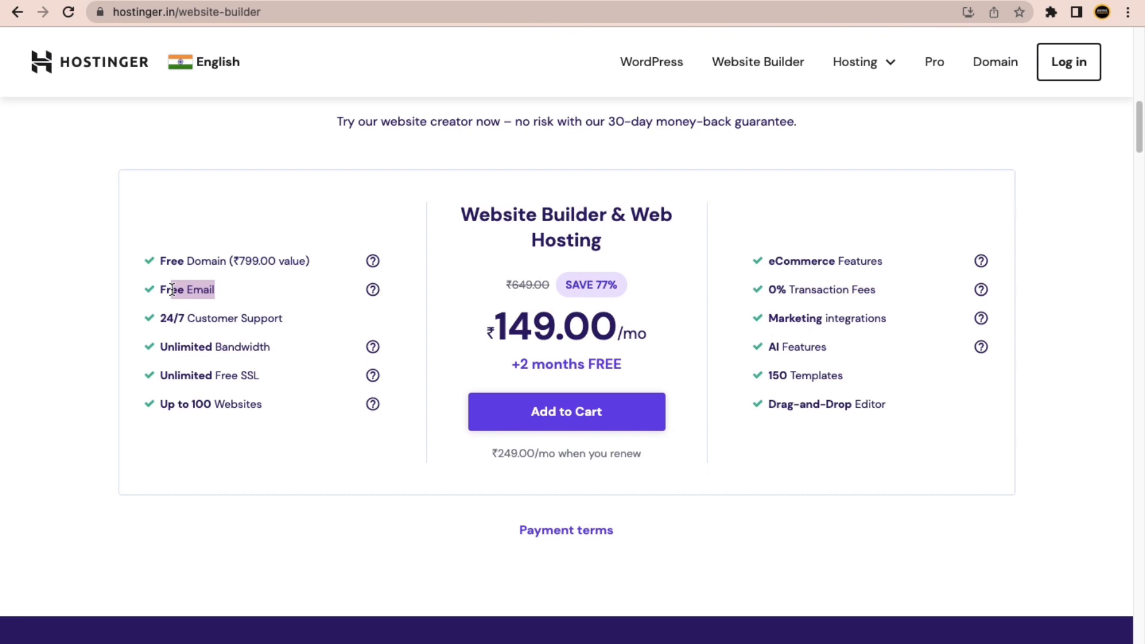
left_click_drag(284, 318, 185, 319)
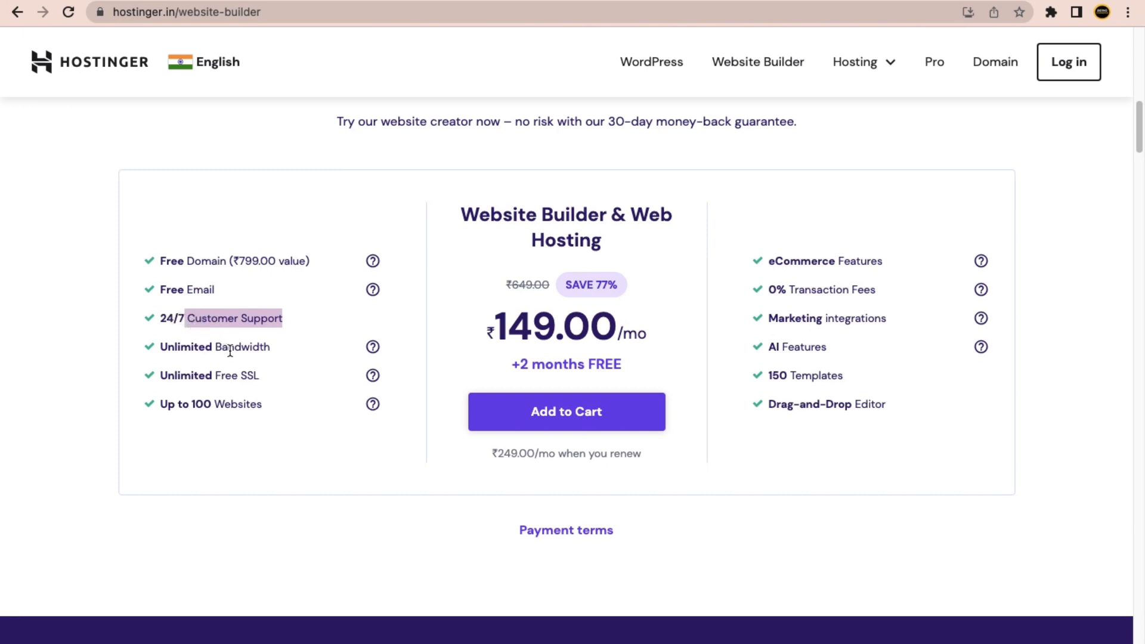
left_click_drag(272, 346, 207, 349)
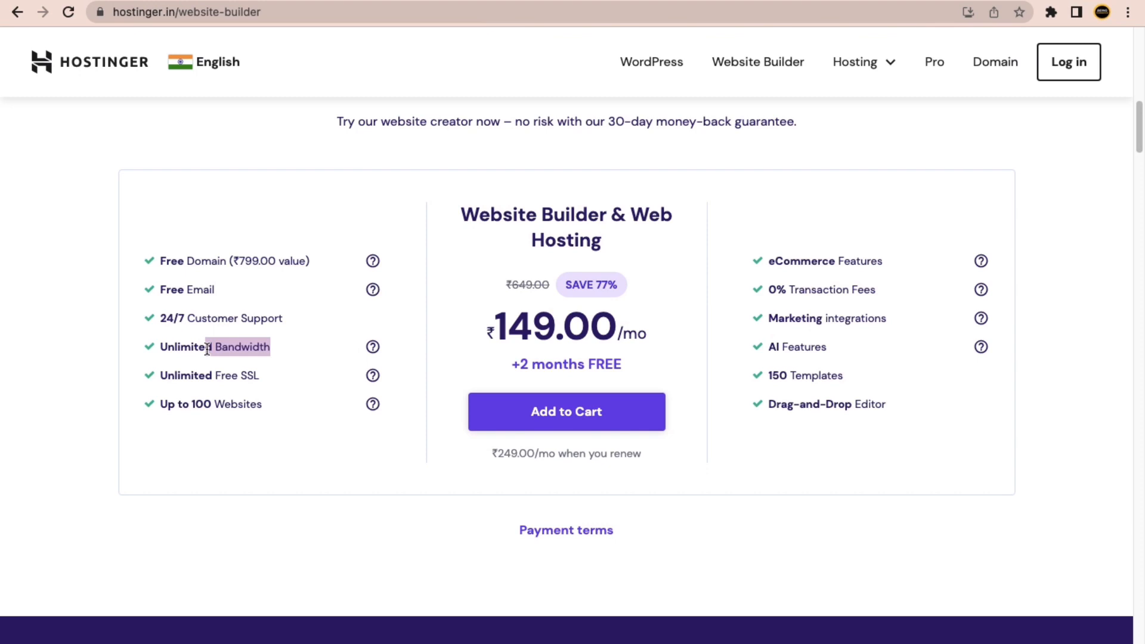
left_click_drag(260, 375, 205, 378)
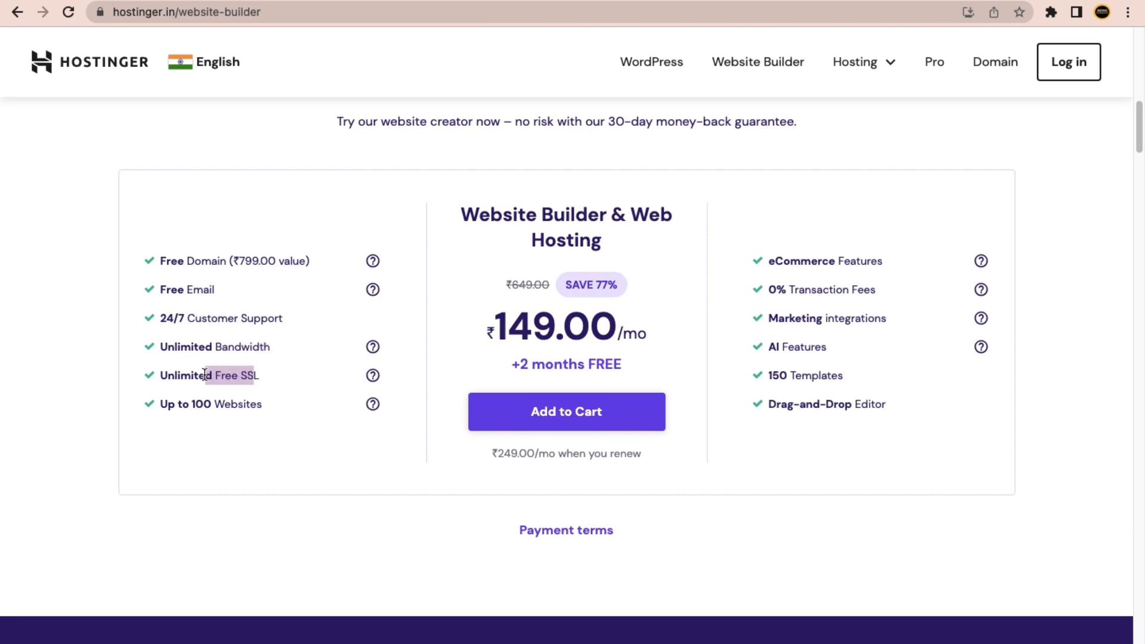
Check the site's connection security, then highlight the Unlimited Free SSL and Up to 100 Websites features.
left_click(100, 13)
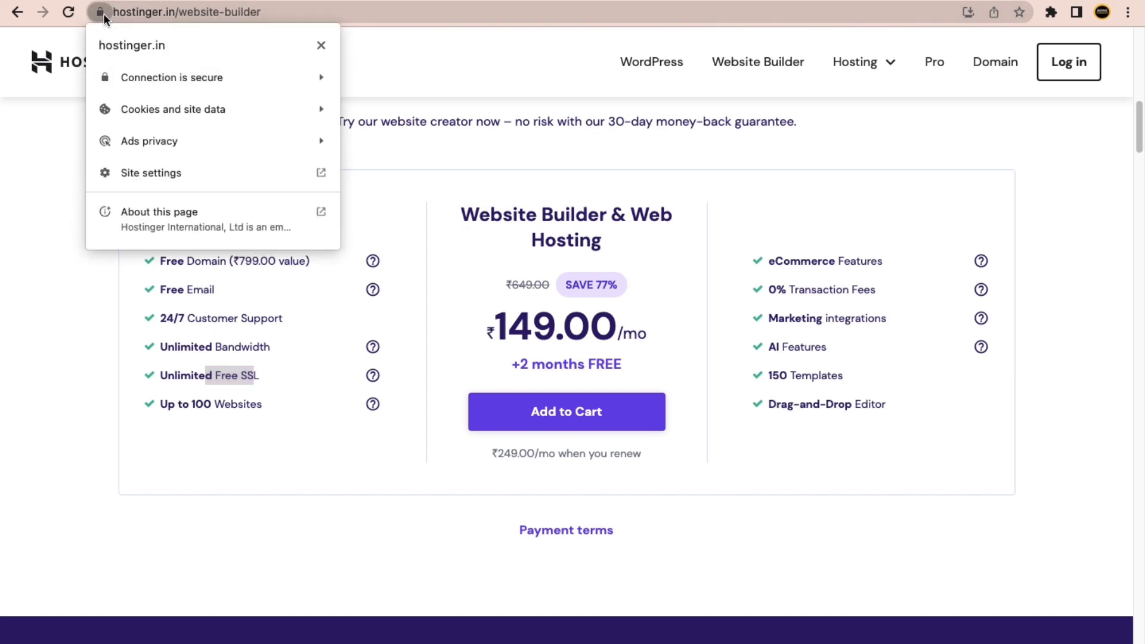
left_click(74, 297)
left_click_drag(280, 376, 177, 375)
left_click_drag(261, 404, 177, 406)
left_click(169, 473)
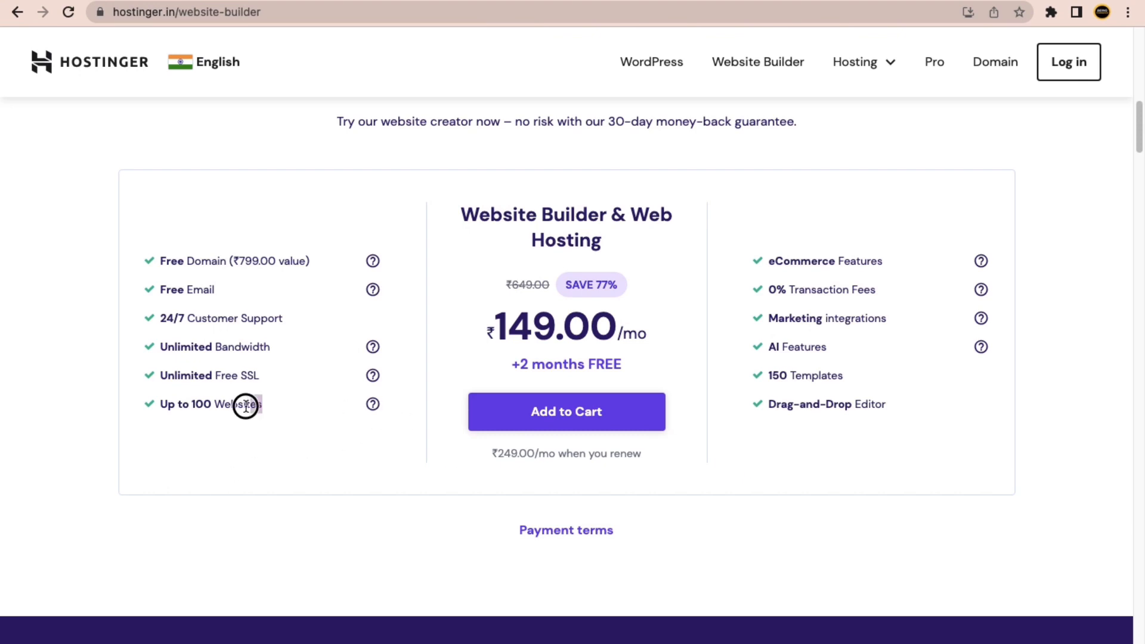
left_click_drag(245, 406, 177, 410)
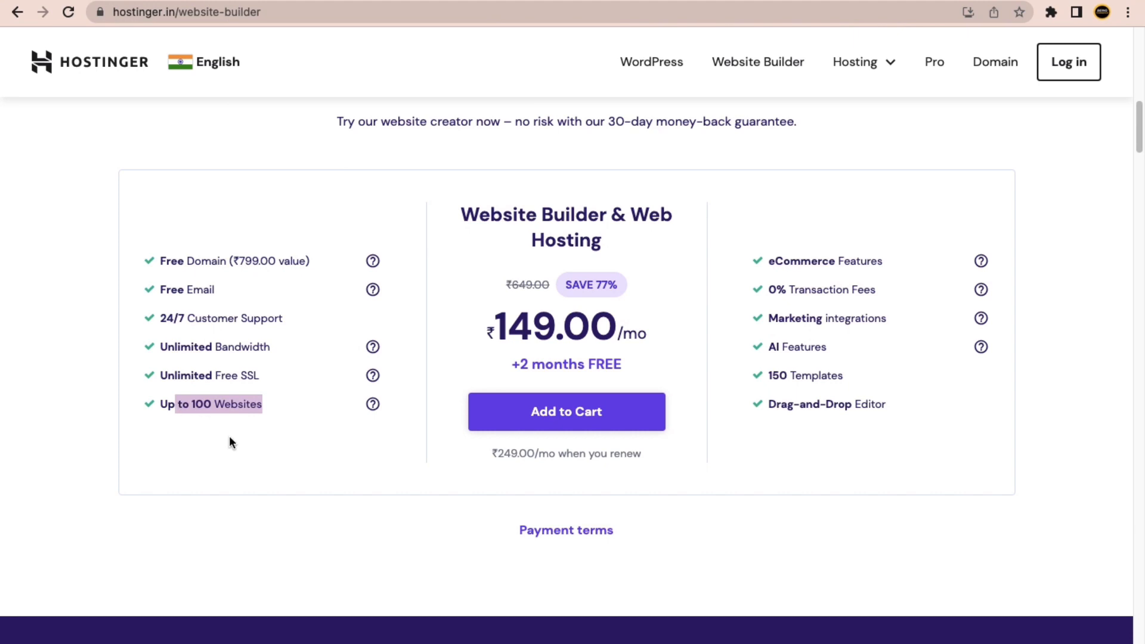
left_click(172, 434)
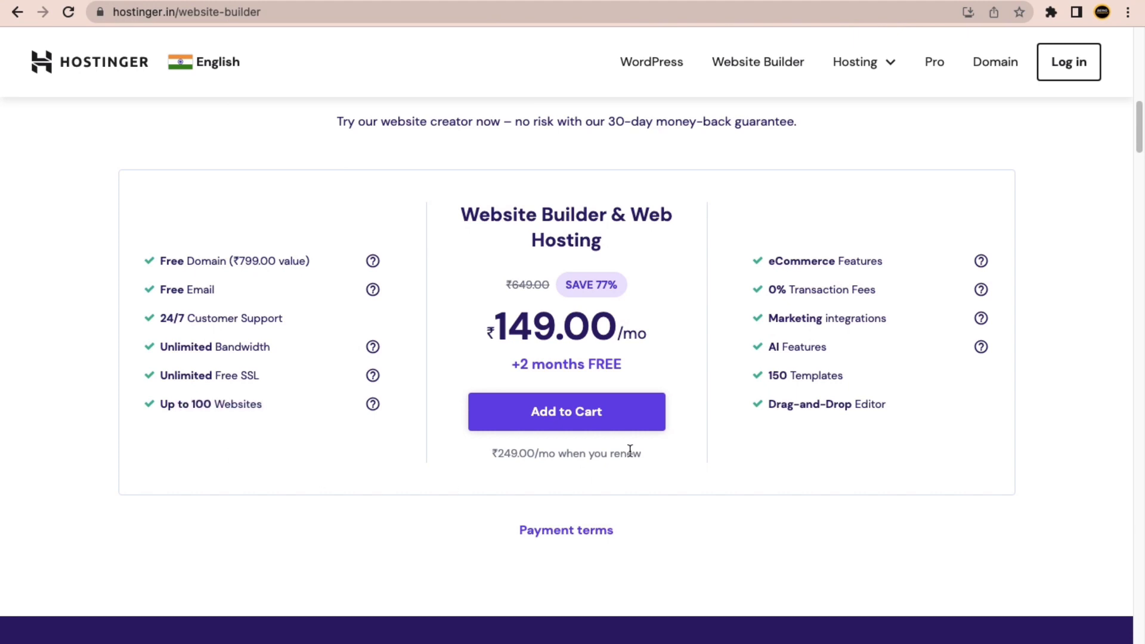
Highlight the eCommerce, marketing, 150 templates and drag-and-drop features, then add the plan to the cart.
left_click_drag(871, 262, 773, 263)
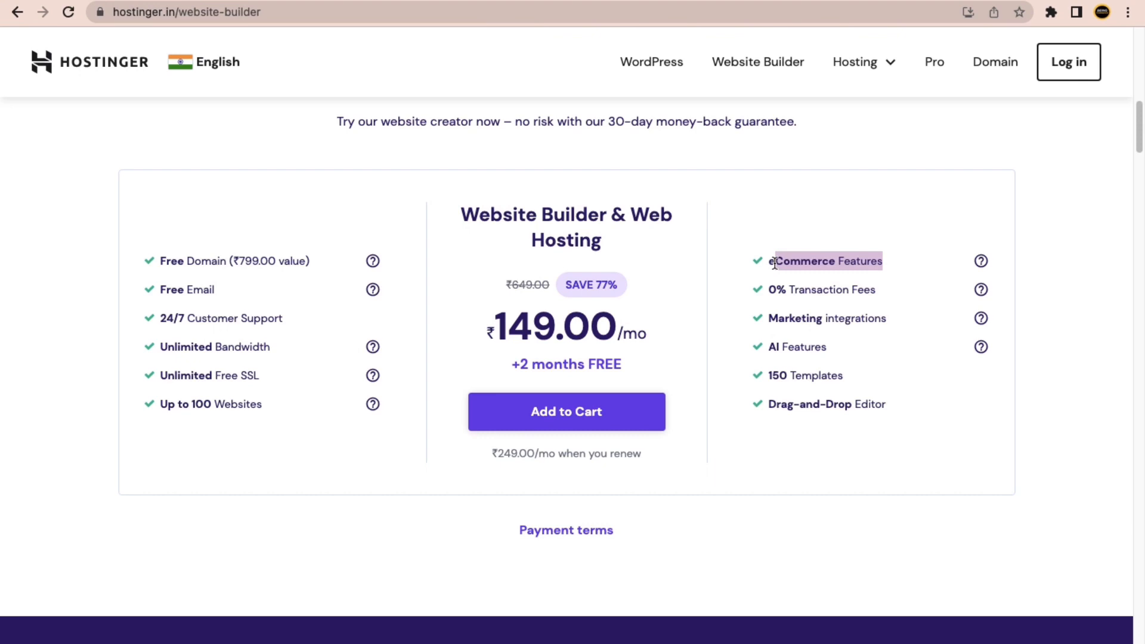
left_click_drag(774, 262, 764, 294)
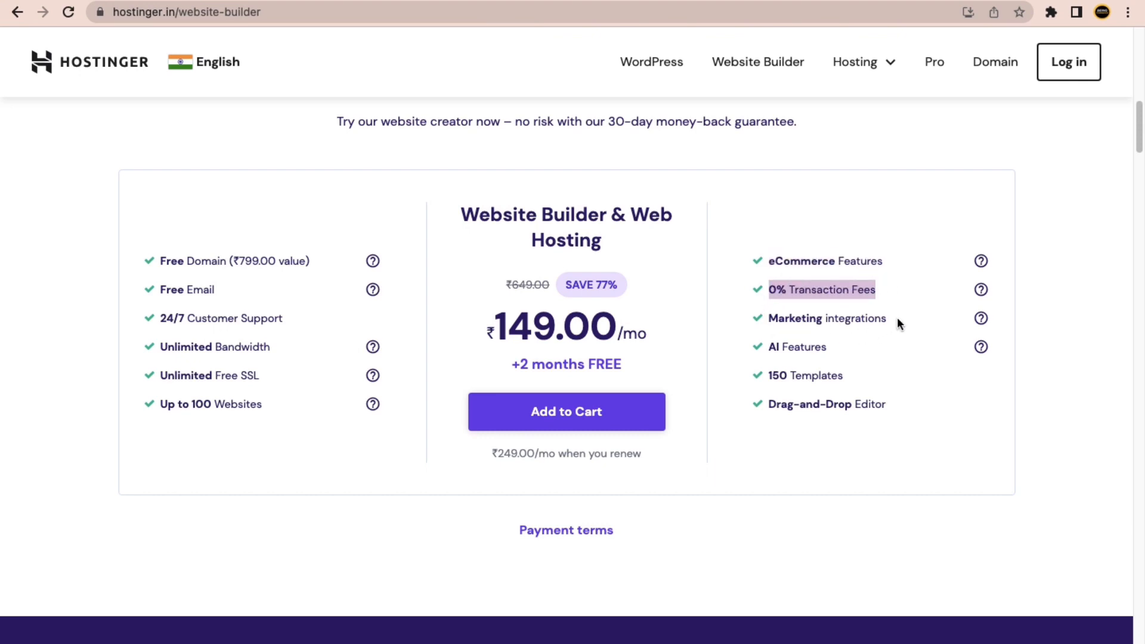
left_click_drag(897, 318, 764, 316)
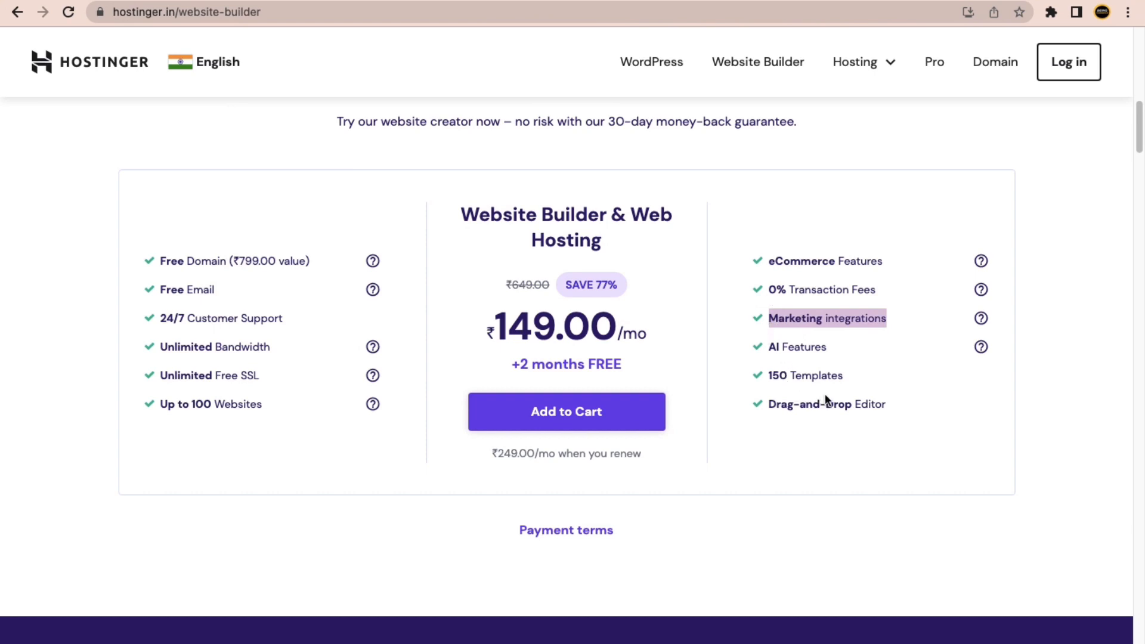
left_click_drag(849, 378, 758, 391)
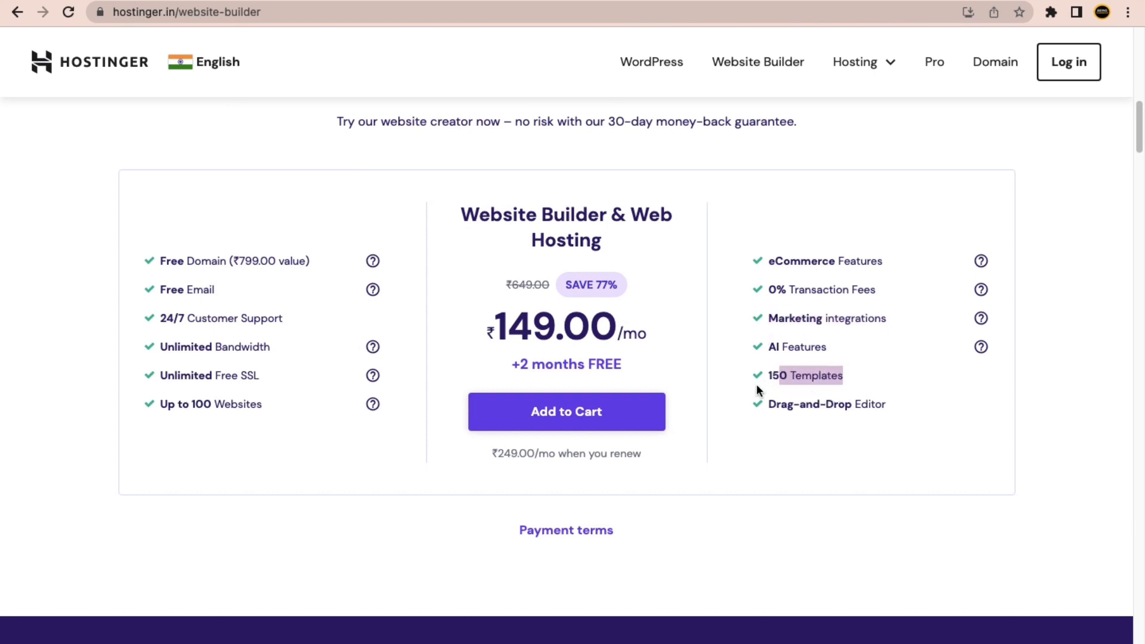
left_click_drag(893, 406, 769, 400)
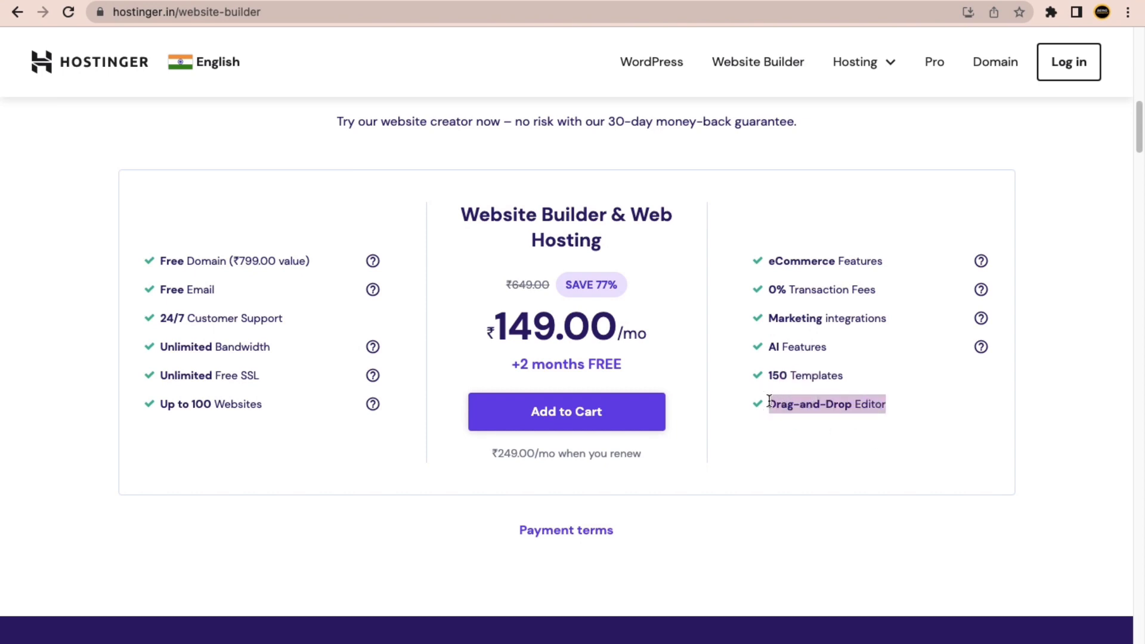
left_click(765, 446)
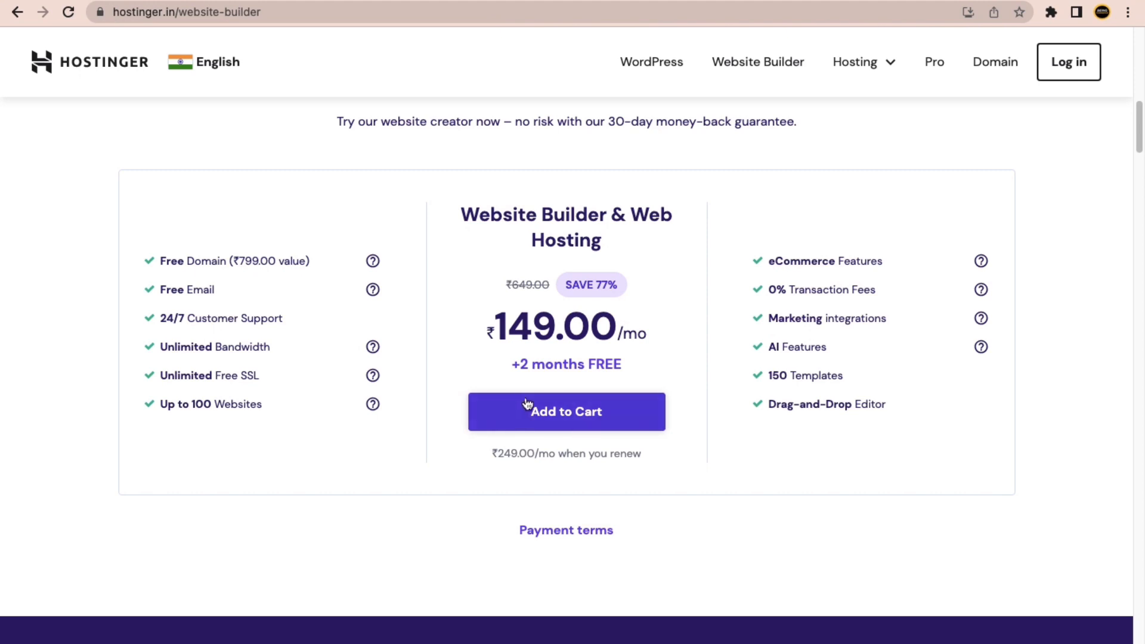
left_click(581, 416)
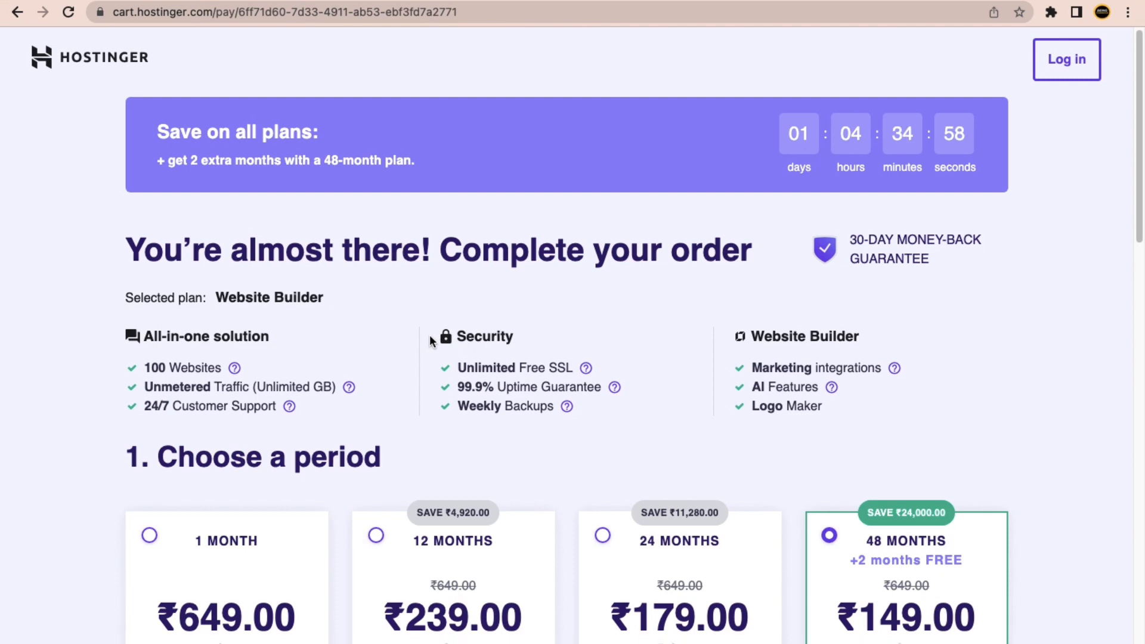
scroll(429, 334, "down", 2)
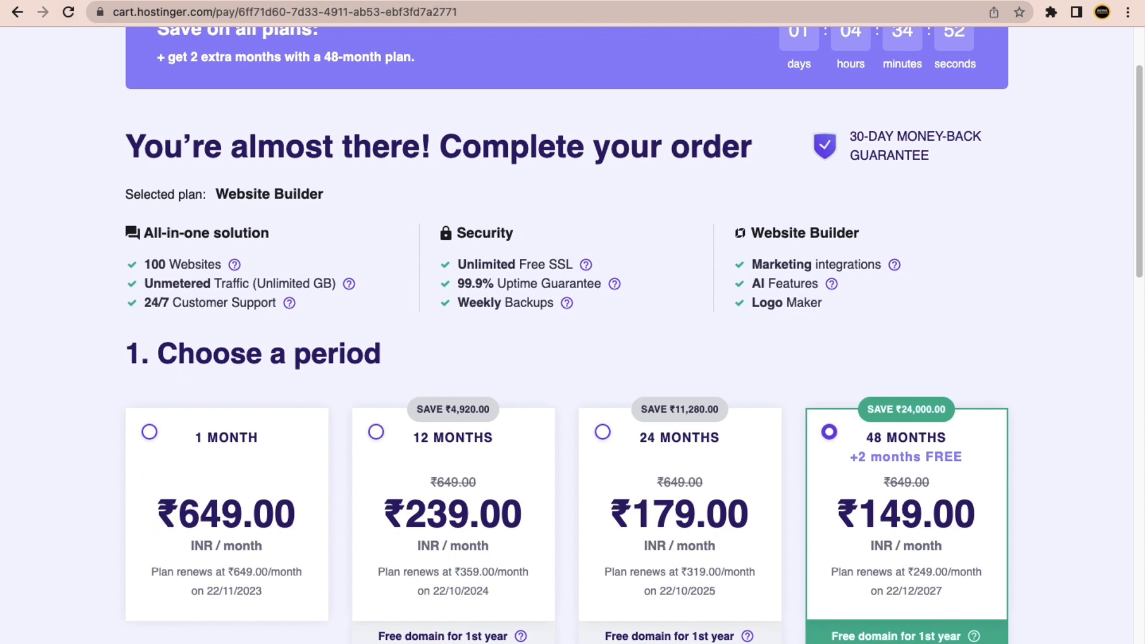
Open hostinger.com in a new browser tab.
key("super+t")
type("hostinger")
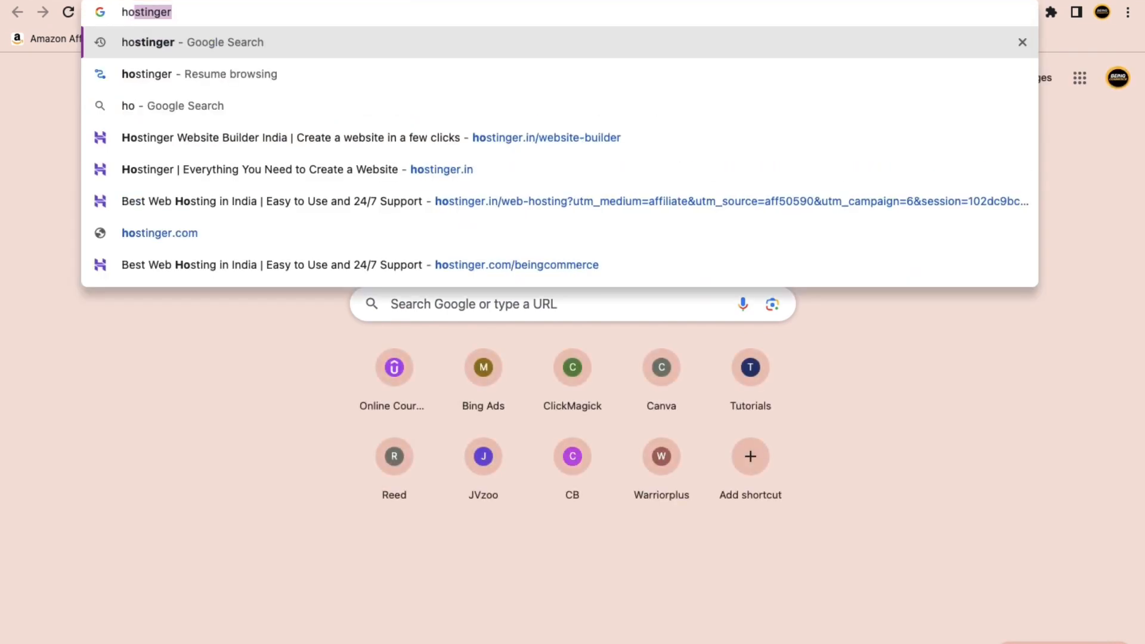
type(".com")
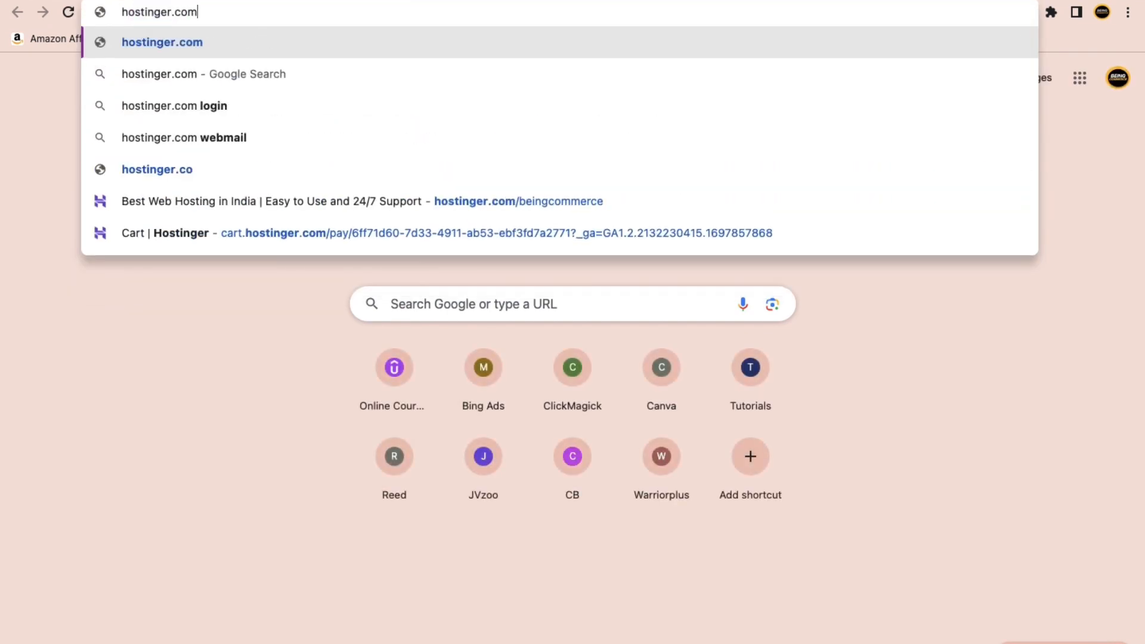
key("Down")
key("Down")
key("Down")
key("Down")
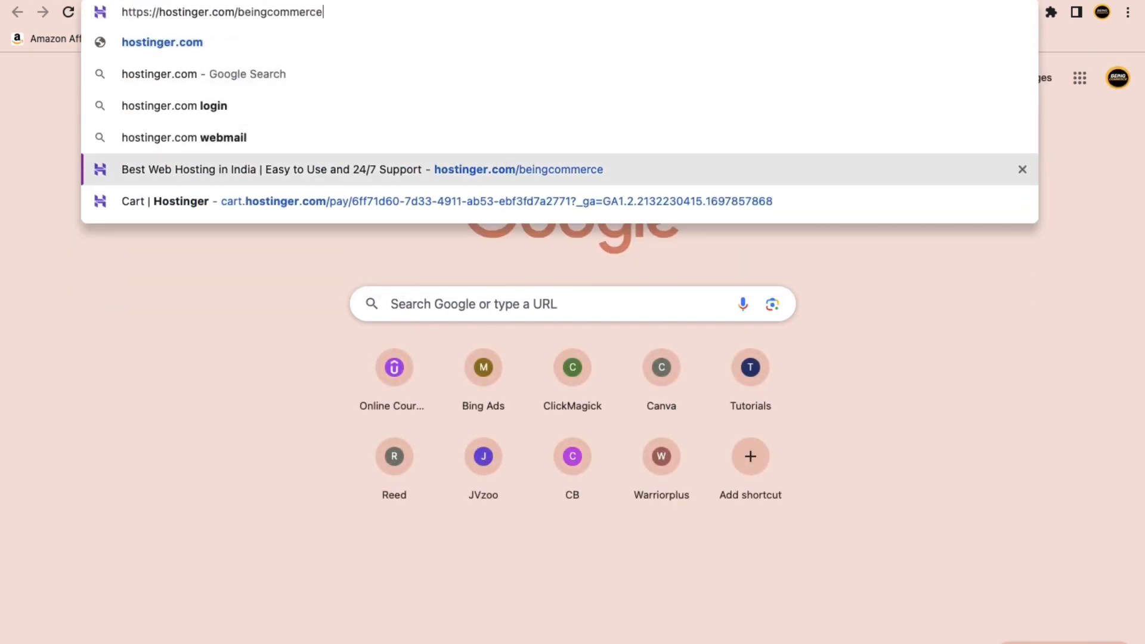
key("Return")
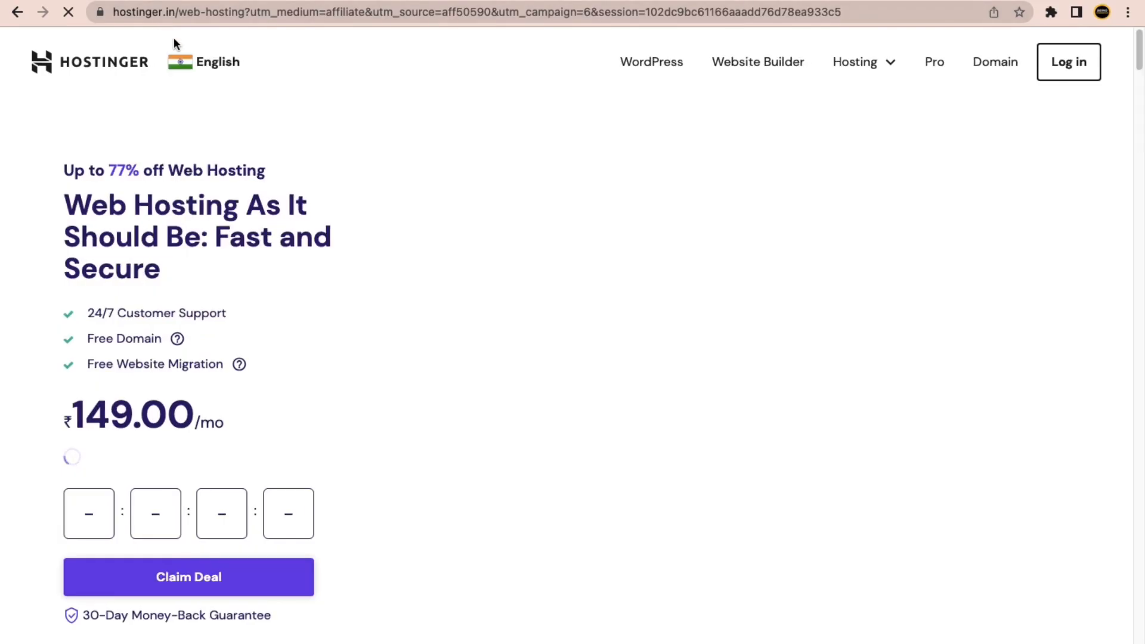
Switch the site to United States English and open the Website Builder page.
left_click(191, 62)
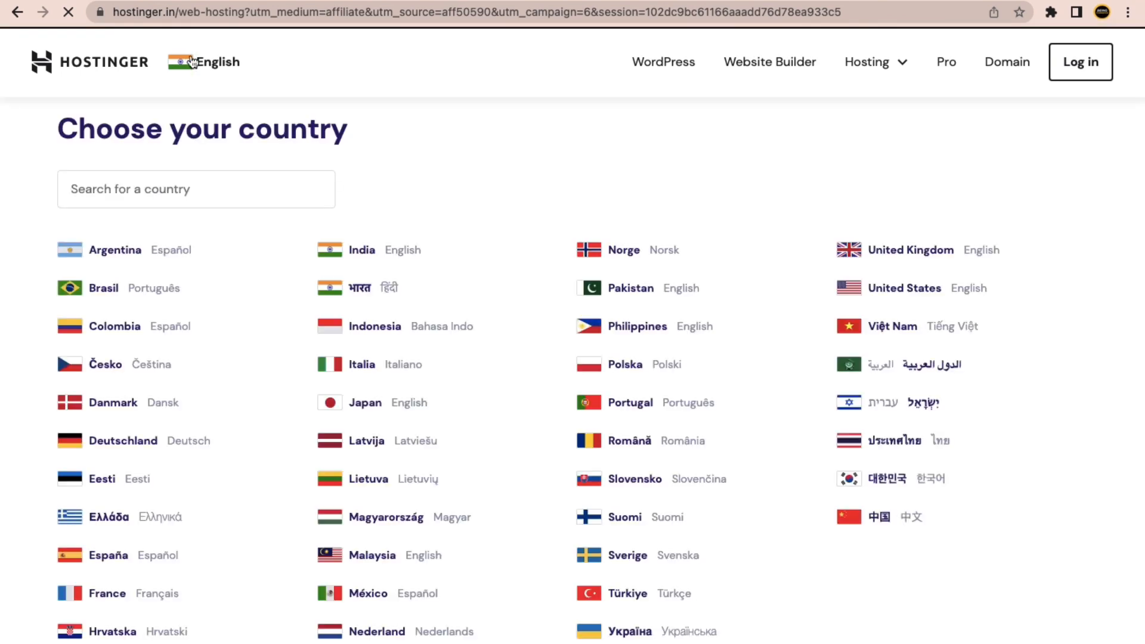
left_click(884, 287)
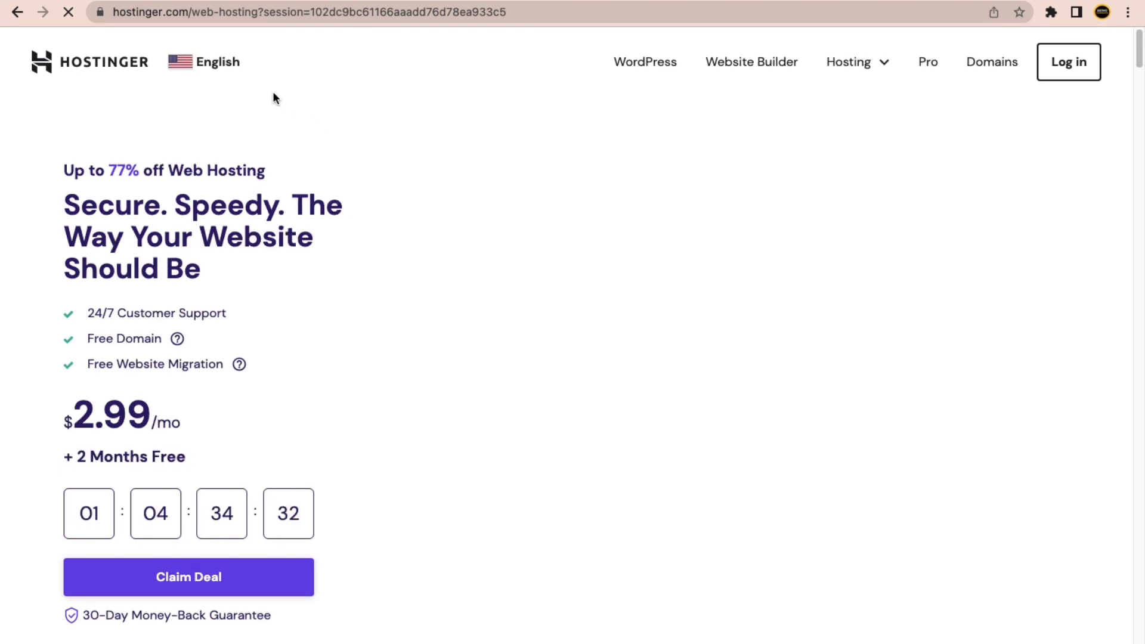
left_click(751, 68)
scroll(298, 334, "down", 4)
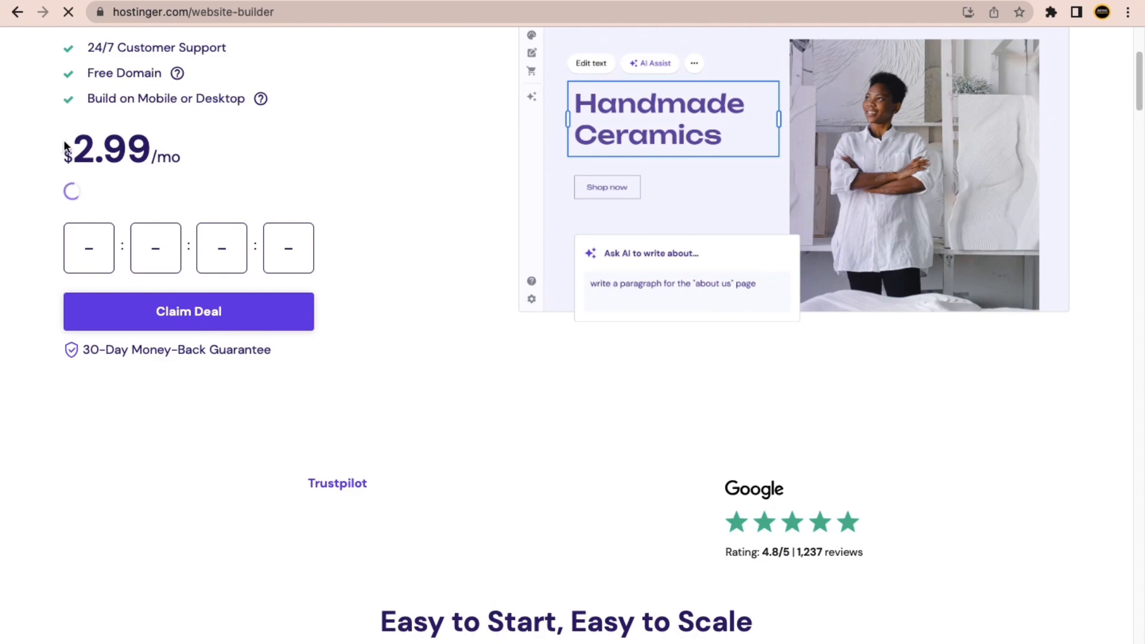
scroll(394, 315, "down", 20)
scroll(545, 316, "up", 15)
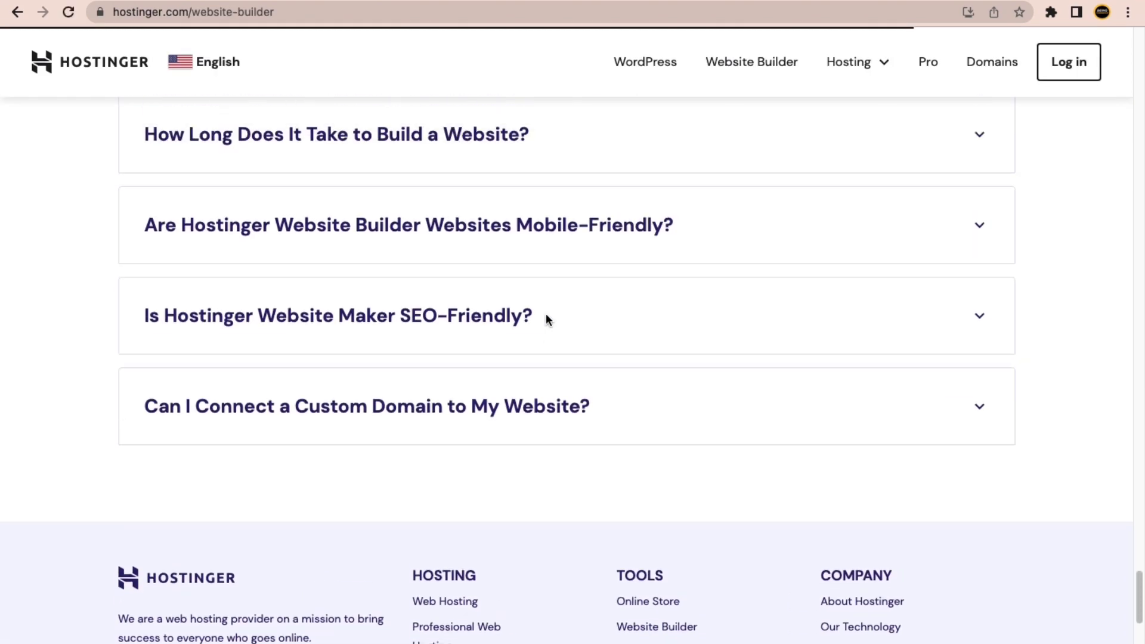
scroll(499, 309, "up", 20)
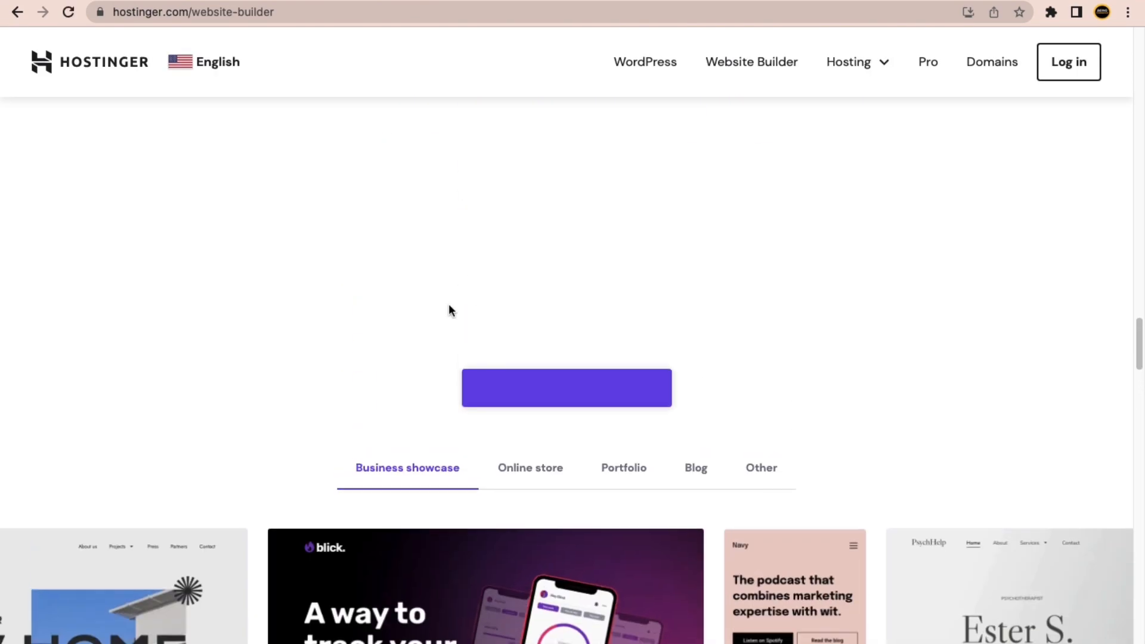
scroll(453, 209, "up", 15)
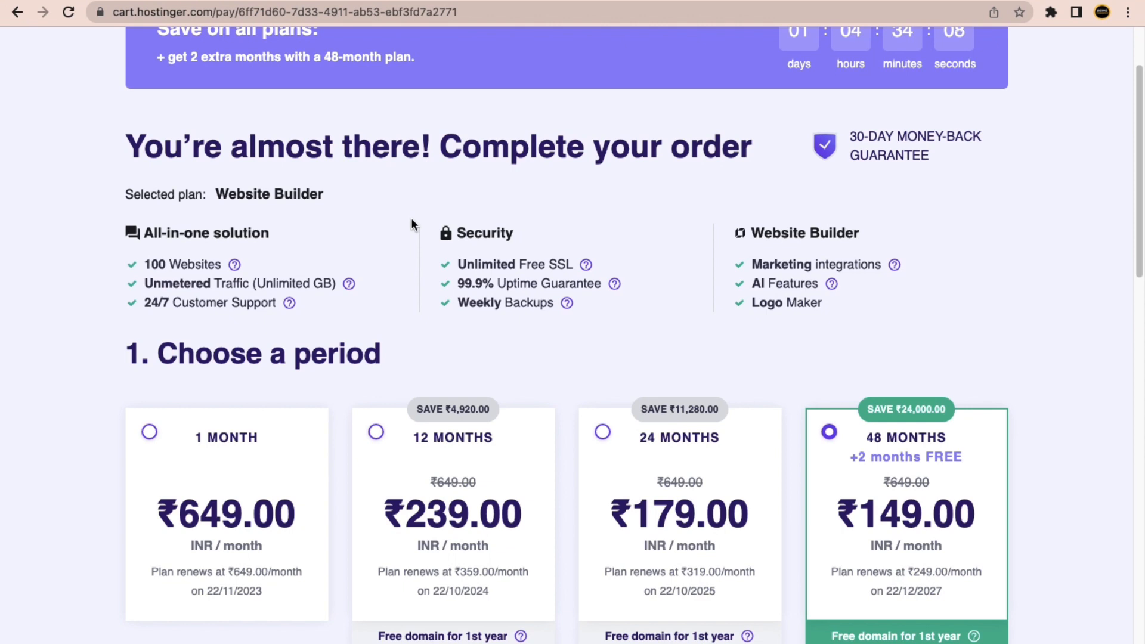
Scroll the rupee checkout down to the Choose a period heading.
scroll(396, 238, "down", 2)
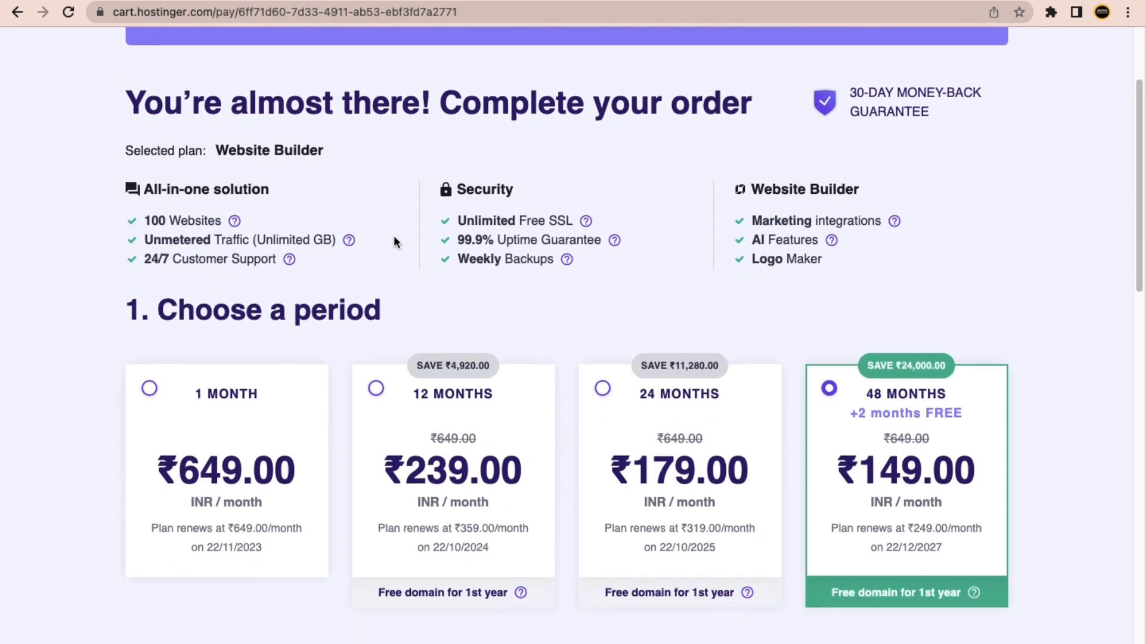
scroll(393, 241, "down", 5)
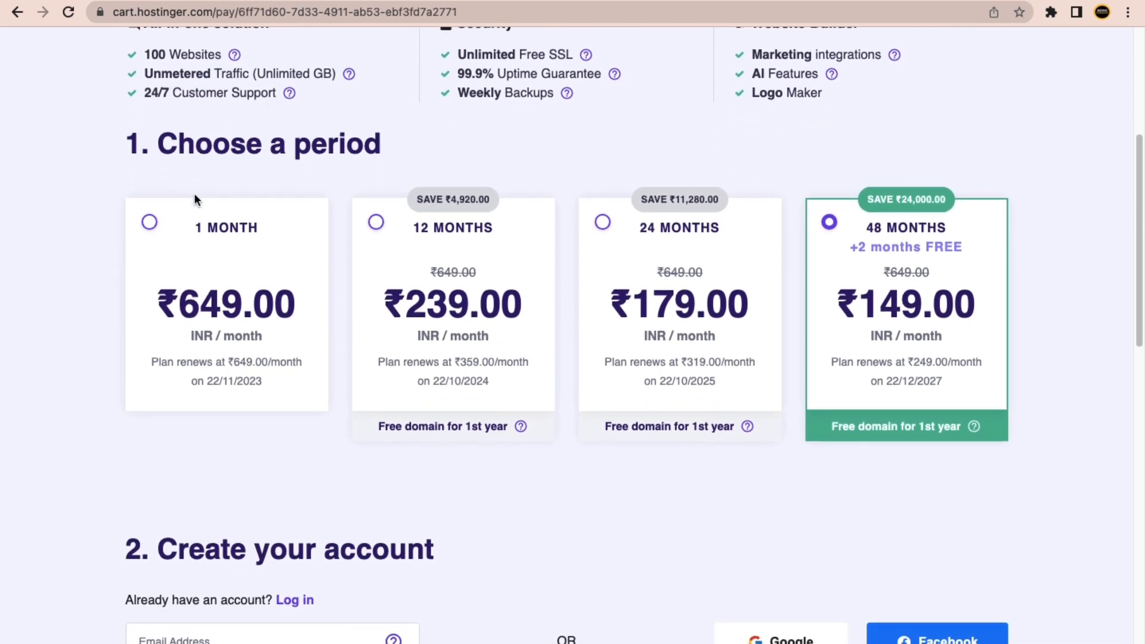
left_click_drag(379, 144, 179, 141)
left_click_drag(382, 150, 220, 149)
left_click(275, 168)
Select the 12-month period and highlight the ₹3,384.24 order total.
left_click(406, 277)
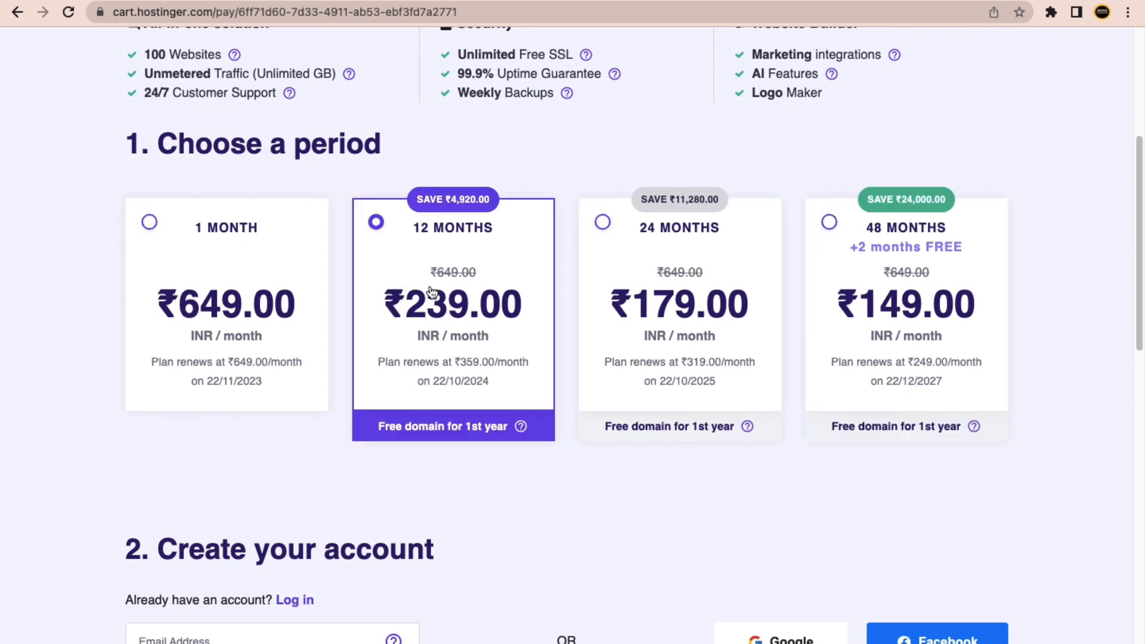
scroll(471, 386, "down", 2)
scroll(481, 386, "down", 10)
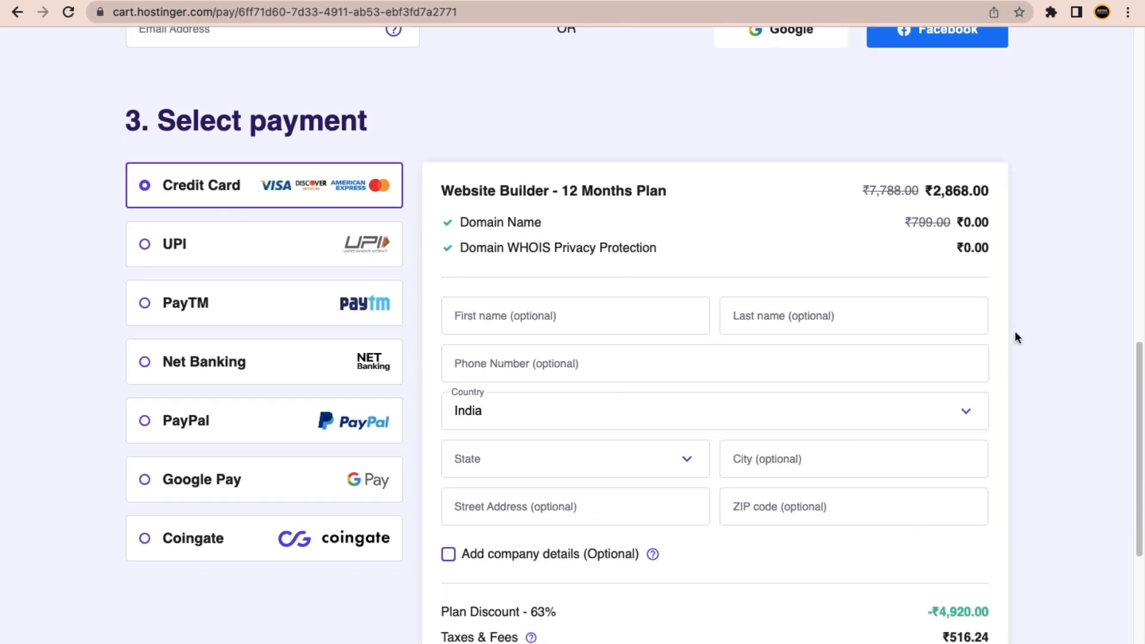
left_click_drag(931, 578, 970, 578)
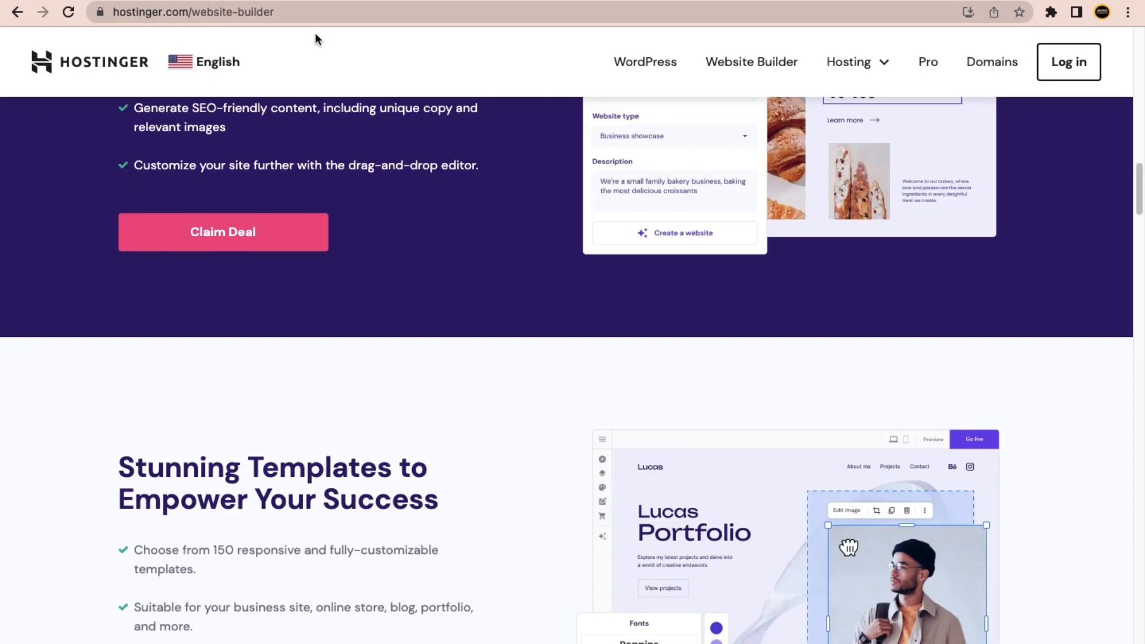
Add the Website Builder plan to a new dollar cart and select the 12-month period.
scroll(465, 412, "down", 10)
scroll(527, 475, "up", 15)
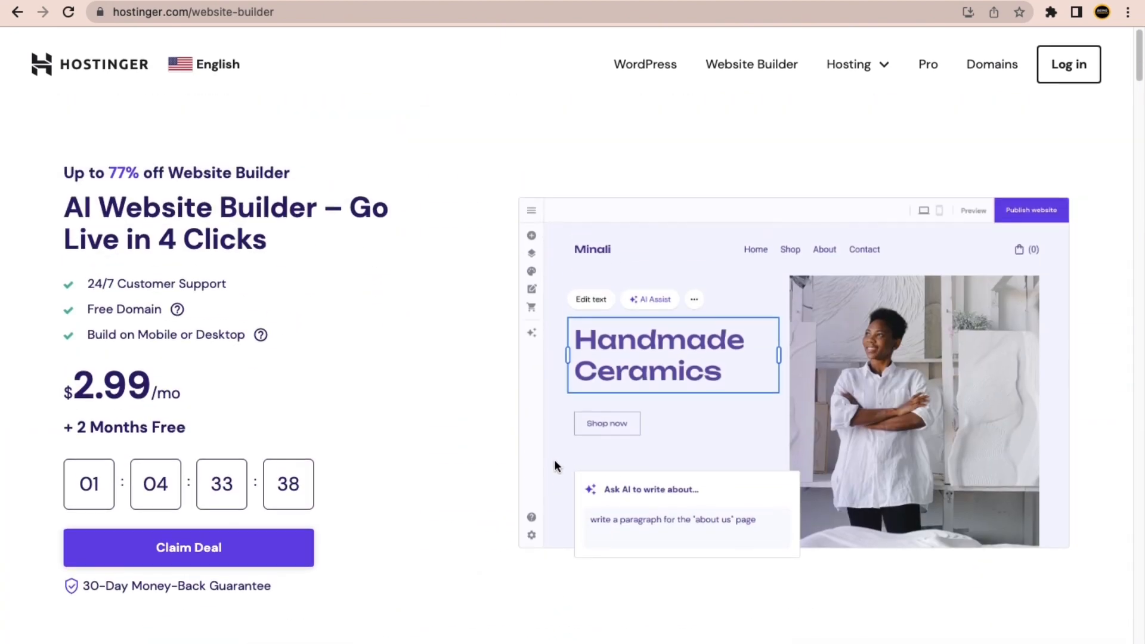
scroll(554, 462, "down", 5)
left_click(558, 546)
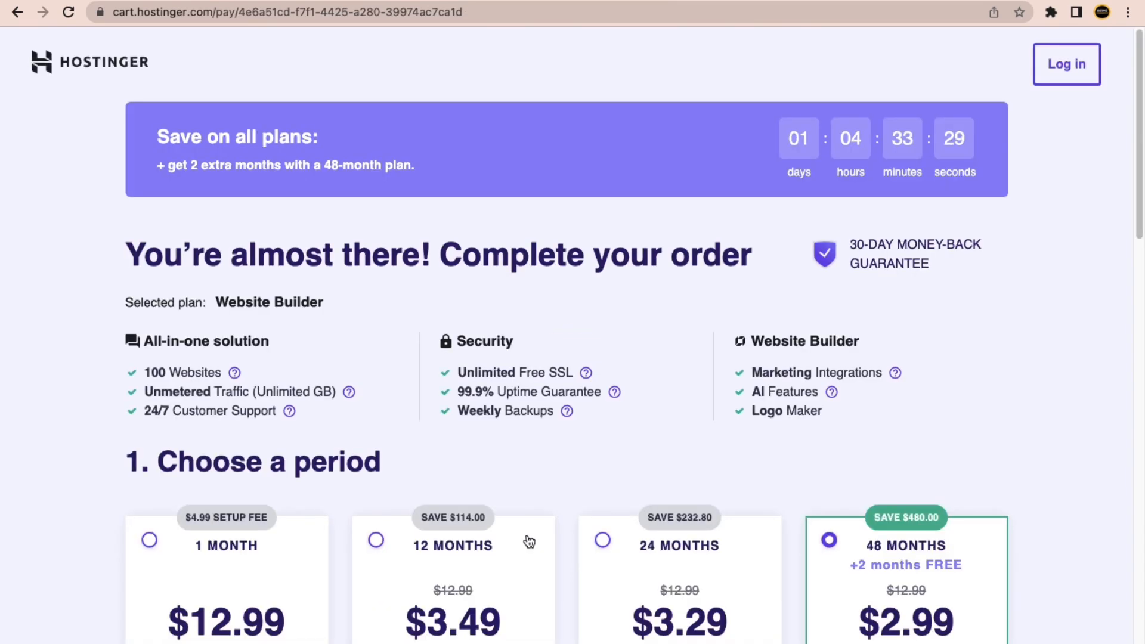
scroll(529, 541, "down", 10)
scroll(529, 321, "up", 4)
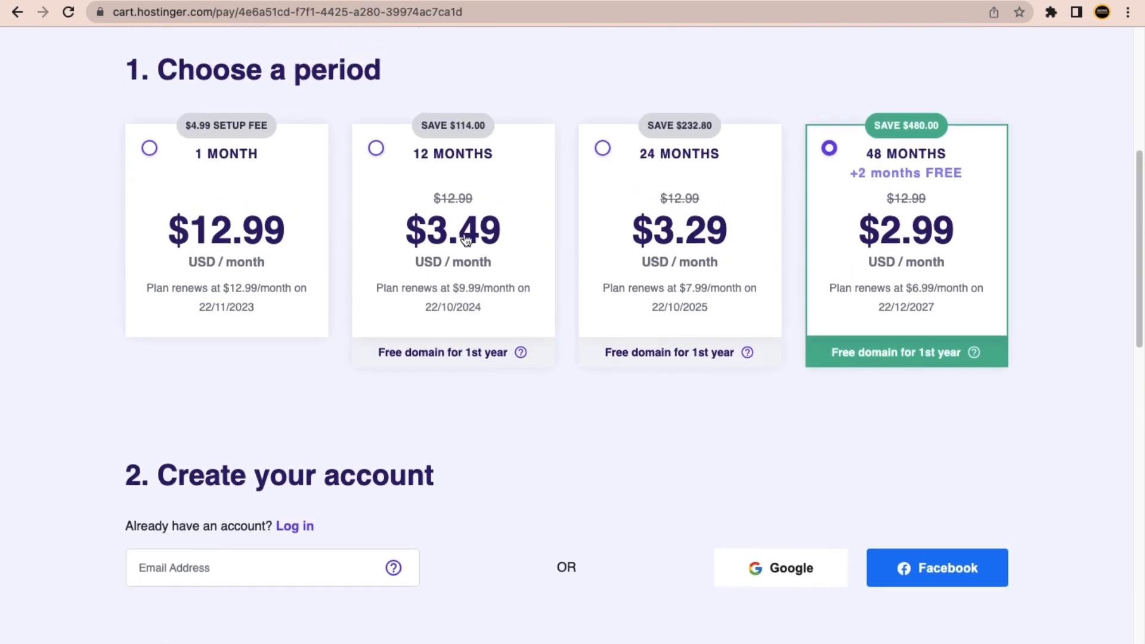
left_click(453, 213)
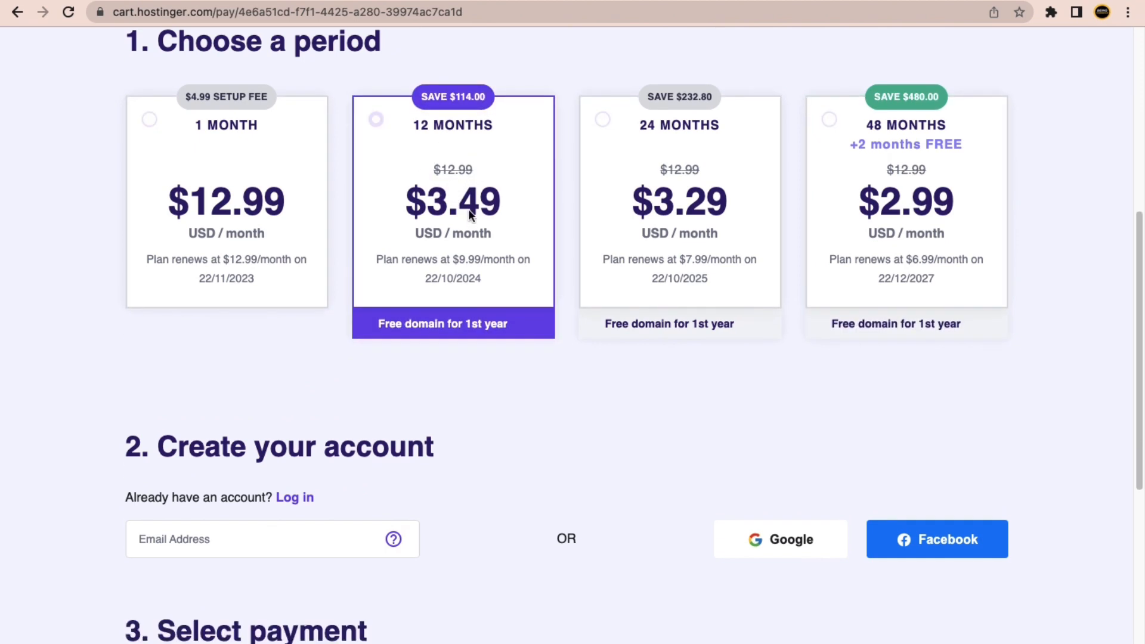
Review the 12-month total, then switch back to 48 months and check the $169.35 total.
scroll(762, 493, "down", 10)
scroll(664, 403, "down", 5)
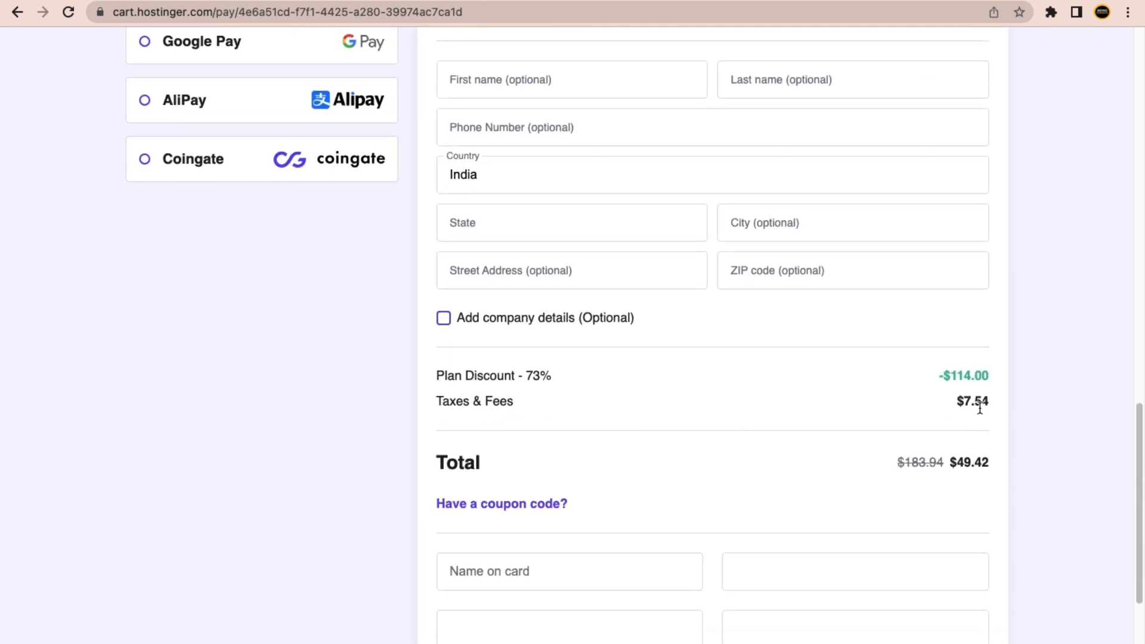
scroll(979, 409, "down", 2)
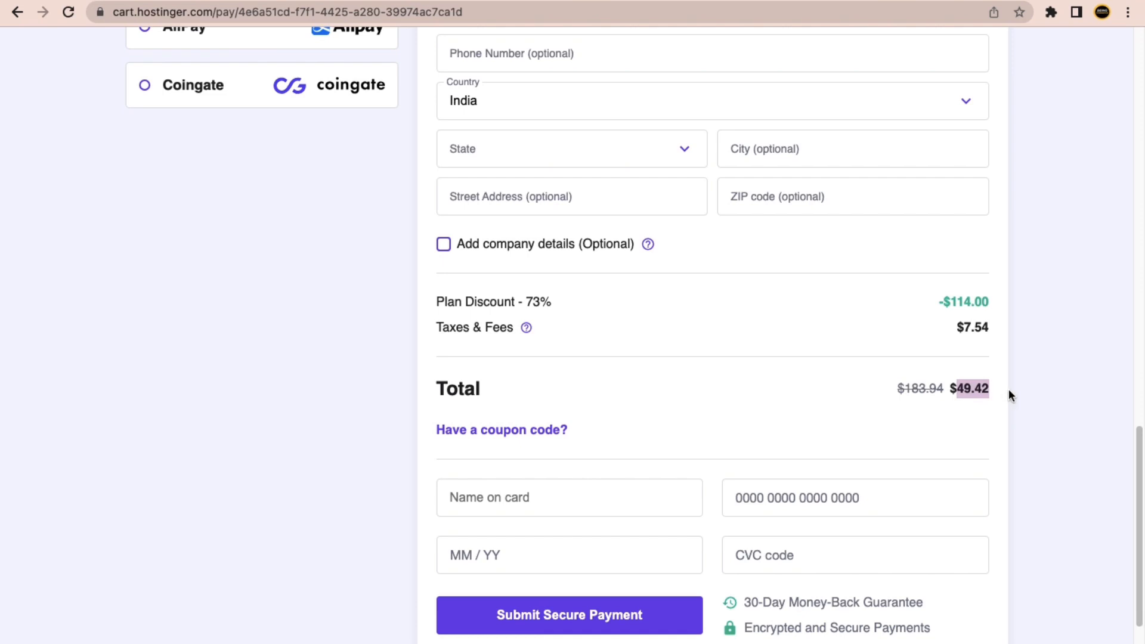
scroll(768, 389, "up", 10)
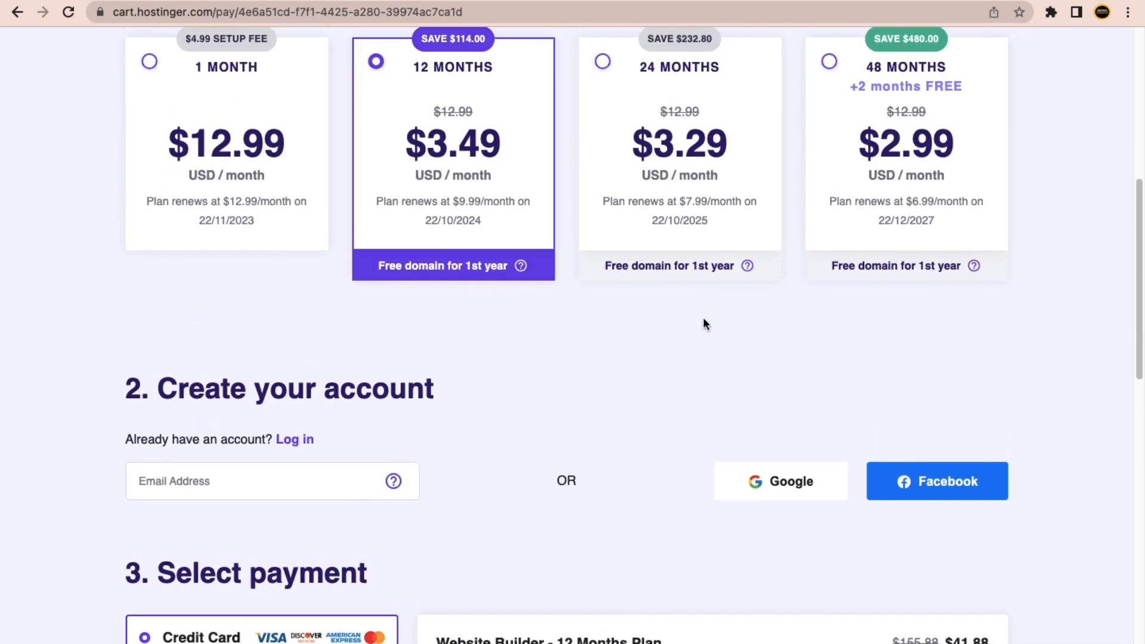
scroll(730, 331, "up", 1)
left_click(903, 173)
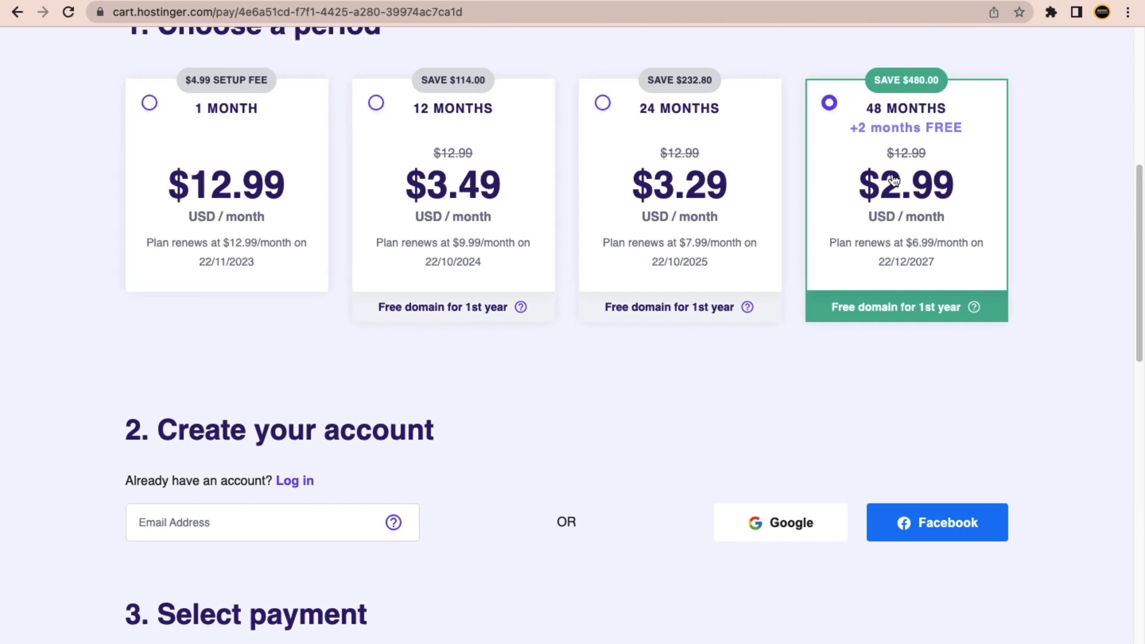
scroll(871, 286, "down", 10)
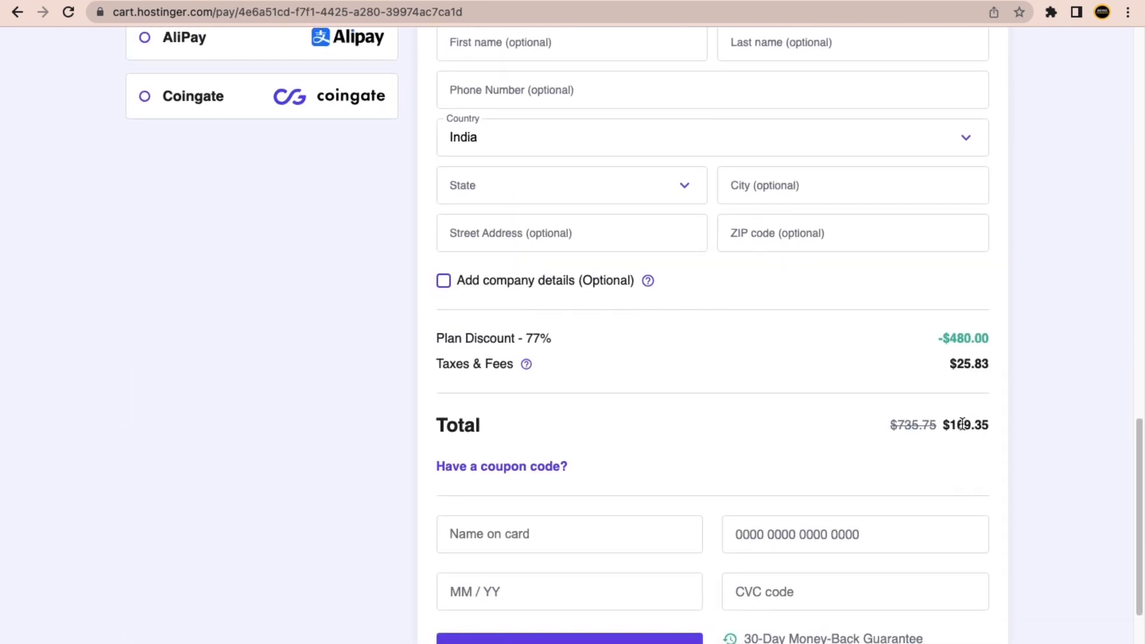
left_click_drag(961, 424, 989, 425)
left_click(1008, 422)
scroll(921, 427, "up", 15)
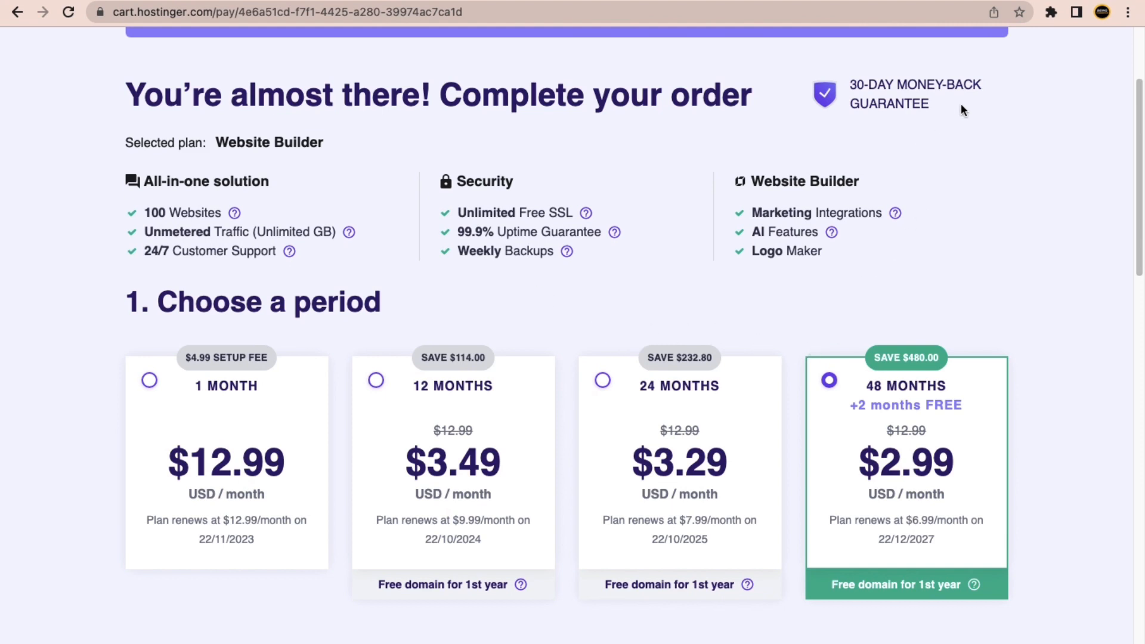
Redeem BEINGCOMMERCE in the 'Have a coupon code?' field and confirm the $157.49 total at 79% off.
left_click_drag(961, 110, 859, 84)
left_click(869, 112)
scroll(775, 301, "down", 1)
scroll(528, 445, "down", 1)
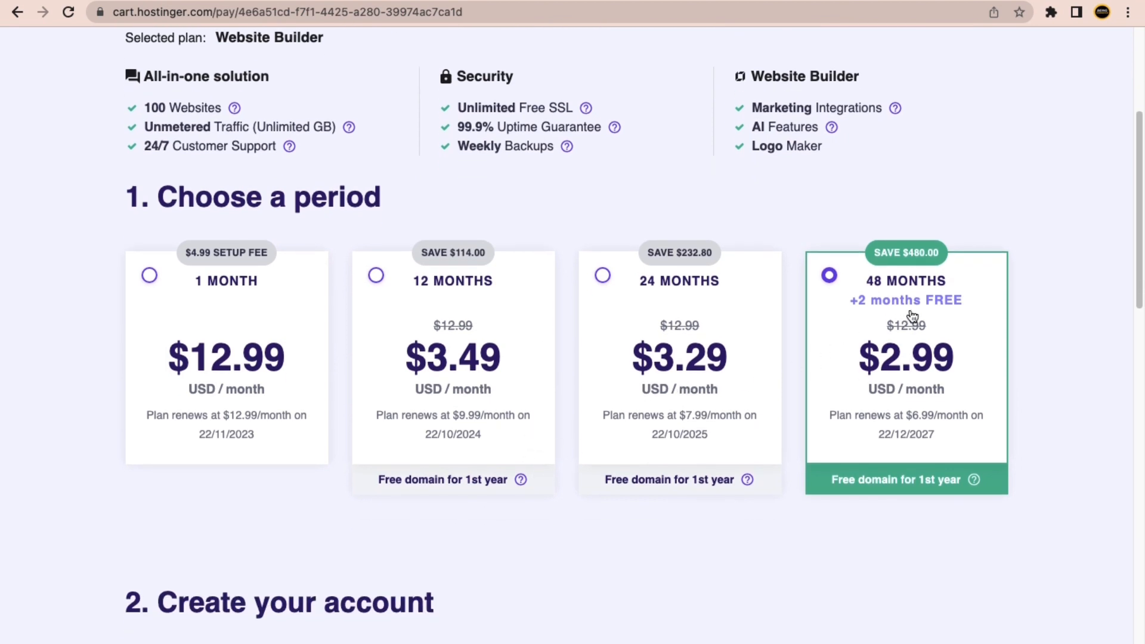
scroll(912, 316, "down", 20)
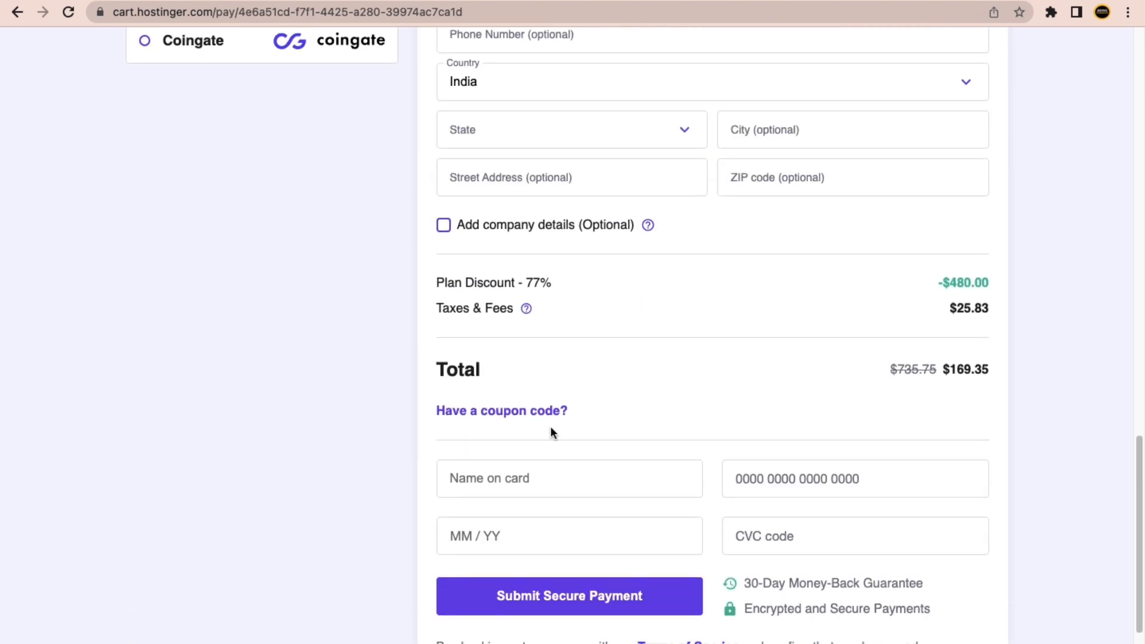
left_click(531, 411)
left_click(490, 455)
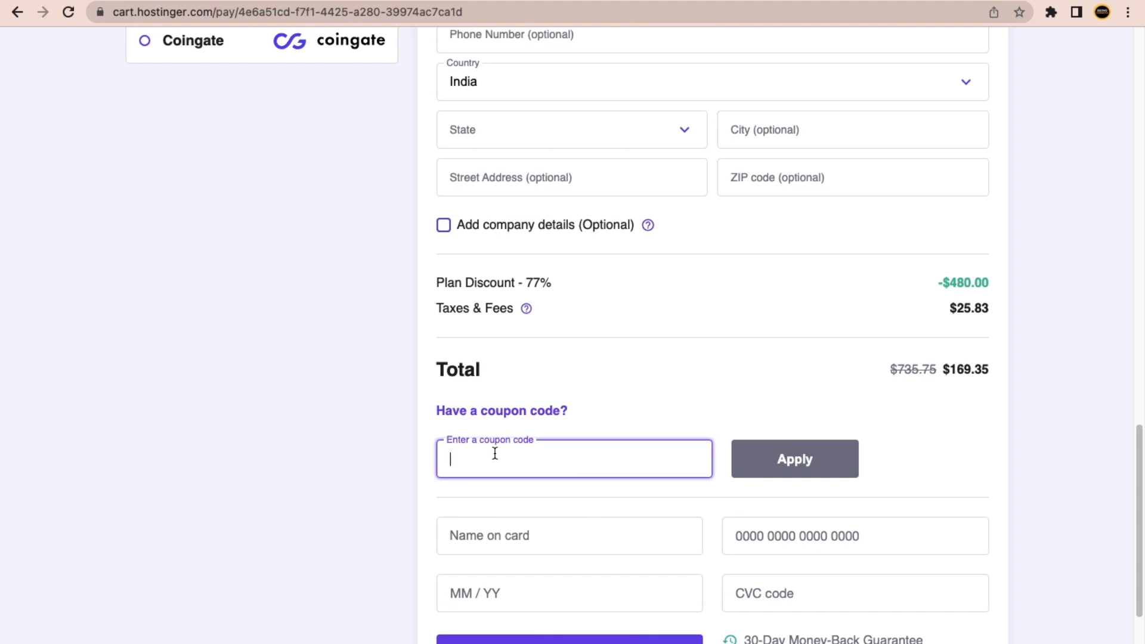
type("BEINGCOM")
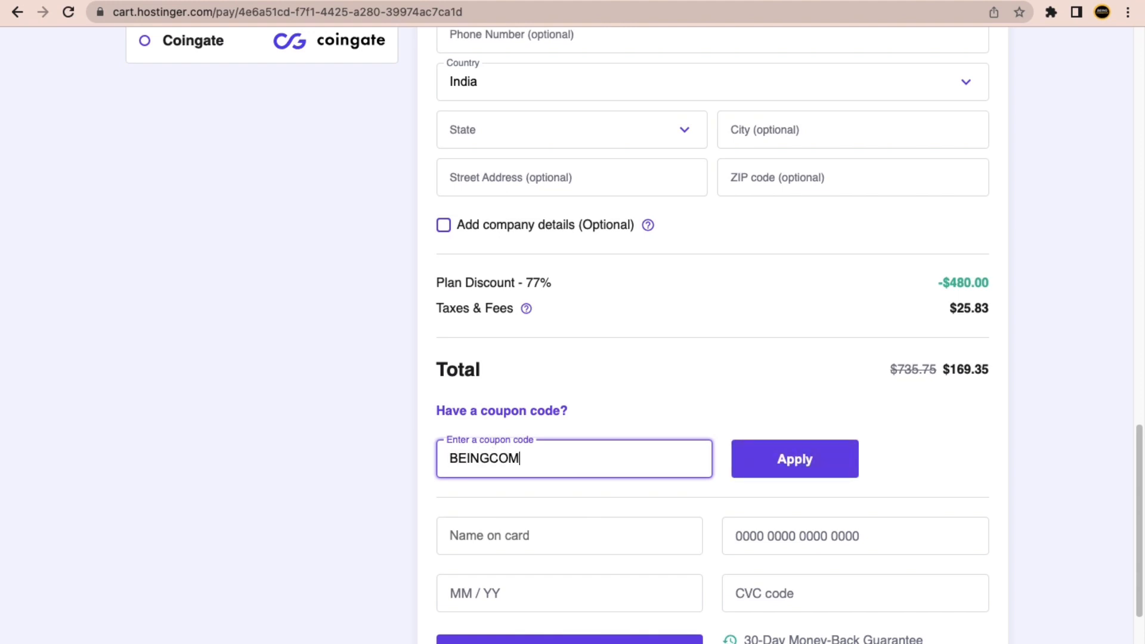
type("MERCE")
left_click(753, 461)
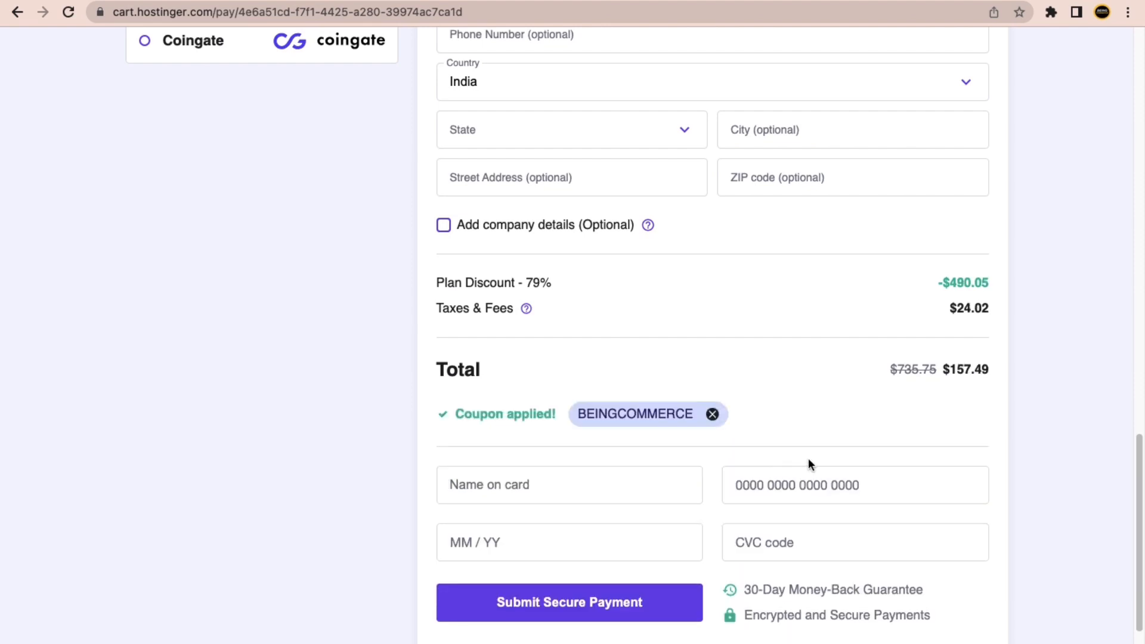
left_click_drag(951, 369, 1029, 366)
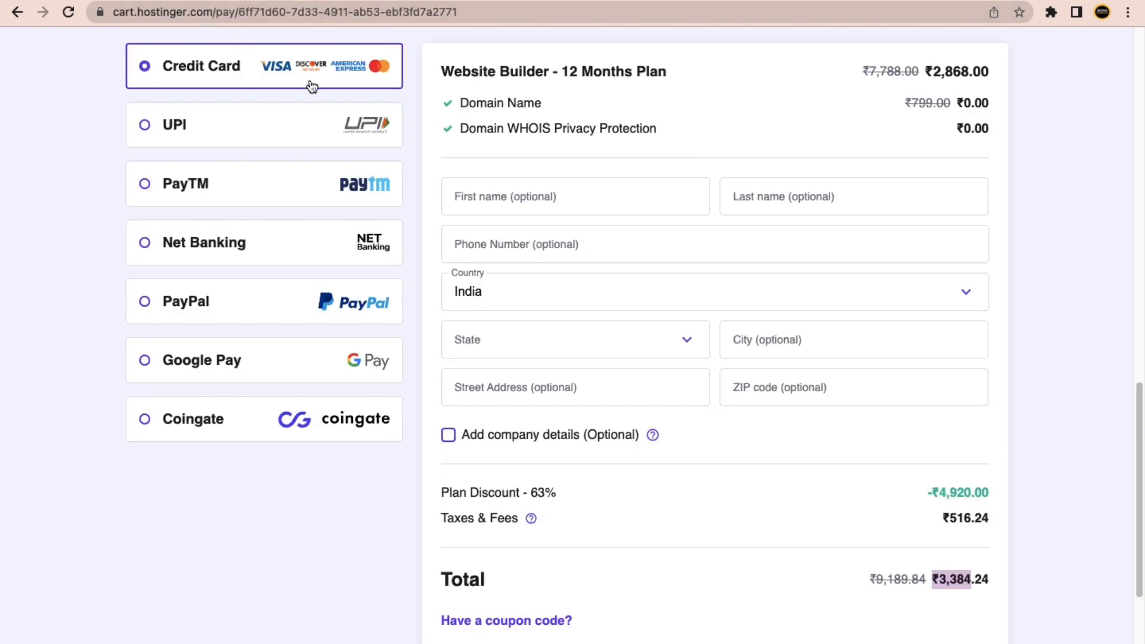
Redeem BEINGCOMMERCE on the 12-month rupee cart for ₹3,147.34, then return to the dollar checkout.
scroll(486, 370, "down", 5)
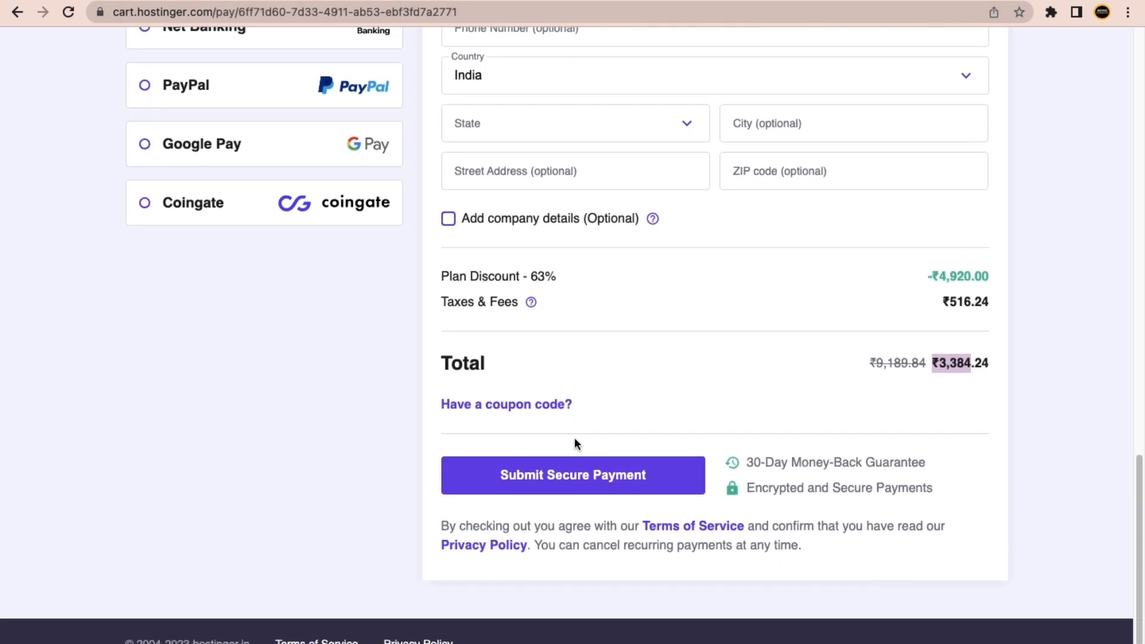
left_click(499, 385)
left_click(491, 427)
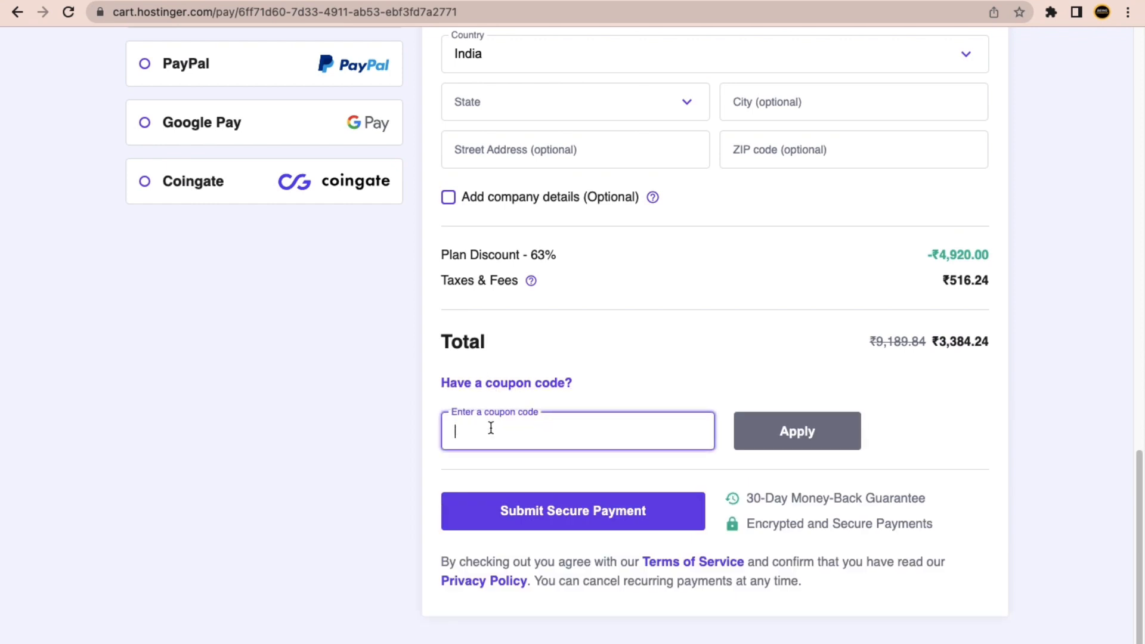
type("BEINGC")
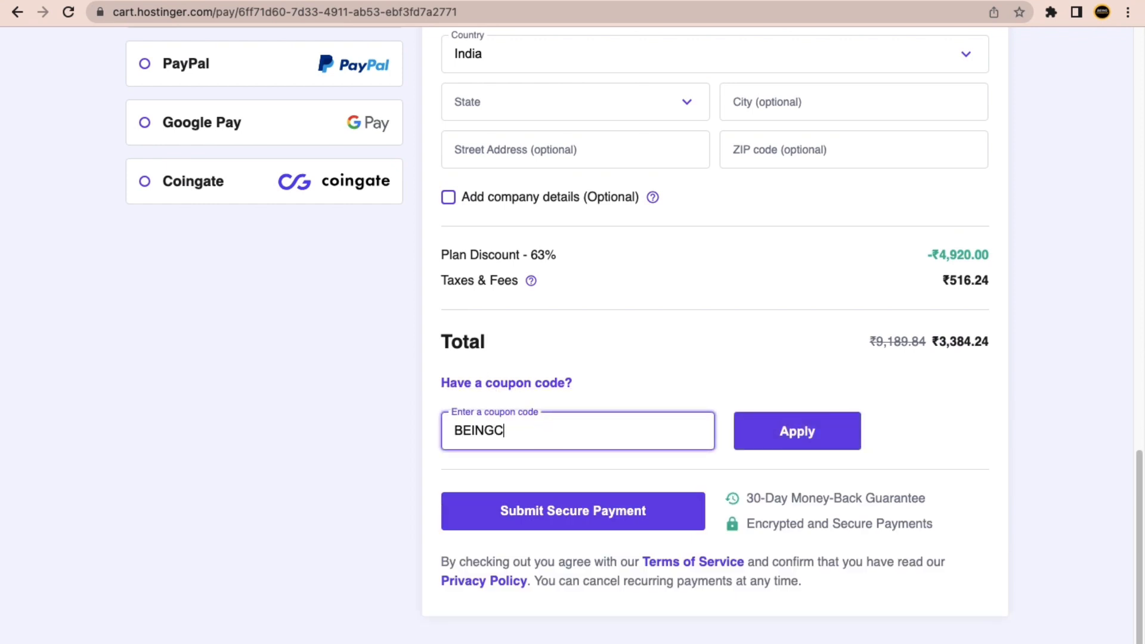
type("OMMERCE")
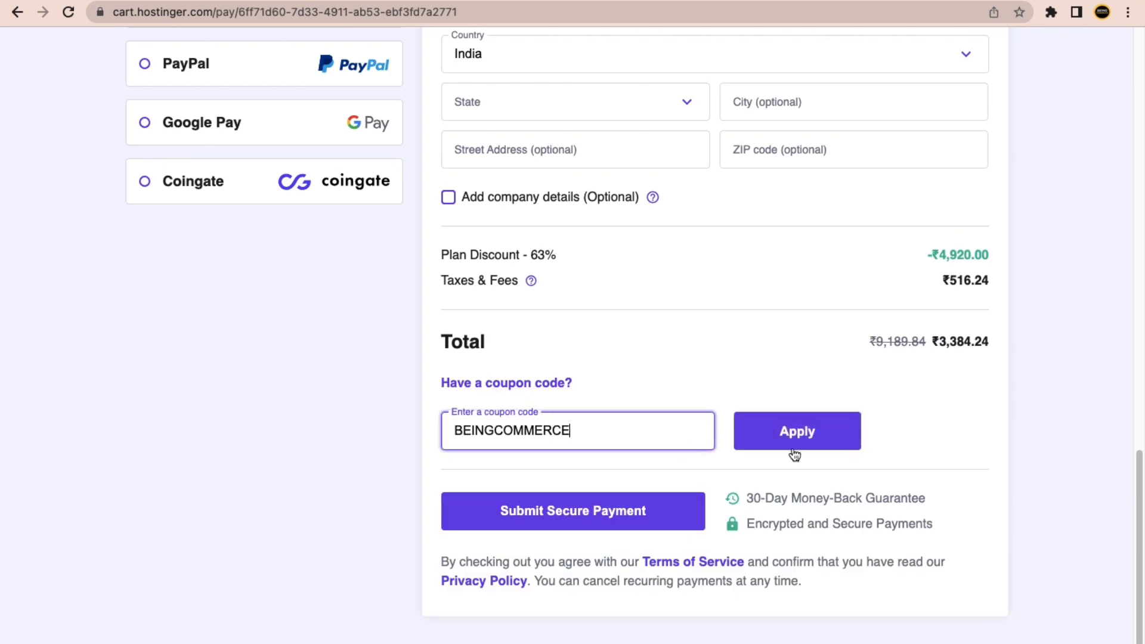
left_click(798, 442)
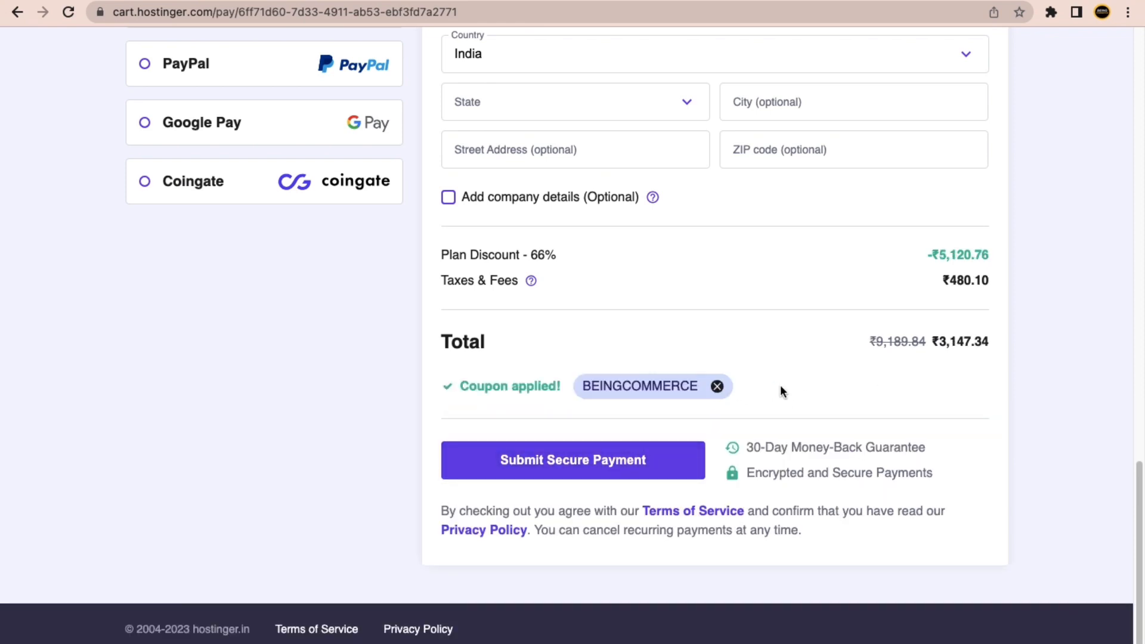
scroll(394, 117, "up", 1)
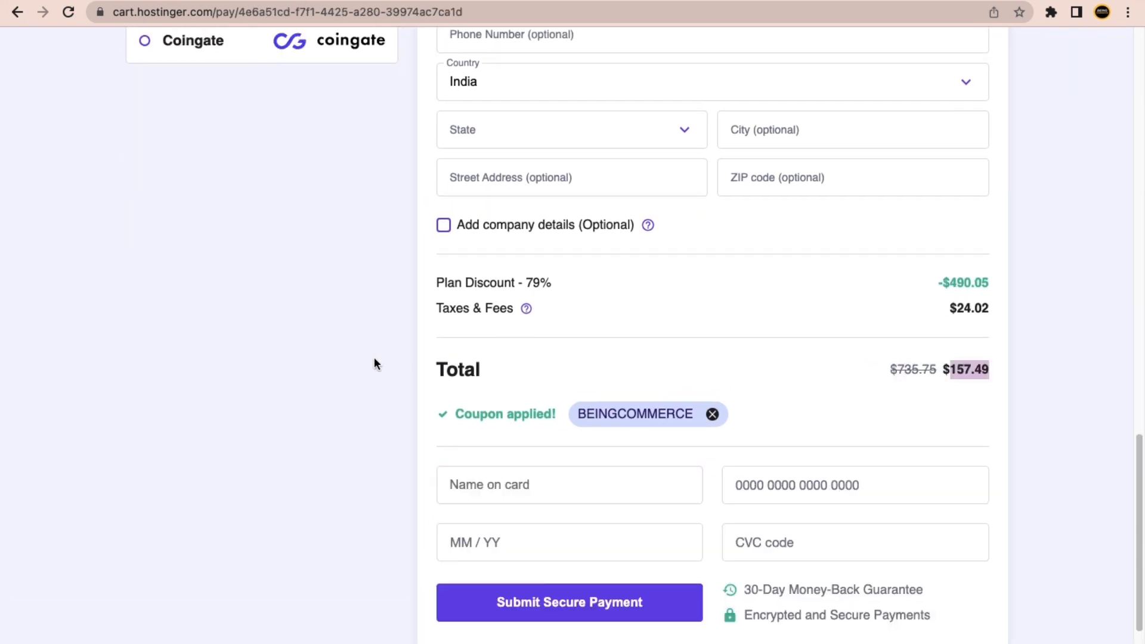
left_click(374, 362)
Switch the checkout billing period to 48 months.
scroll(670, 357, "up", 1)
scroll(624, 356, "up", 15)
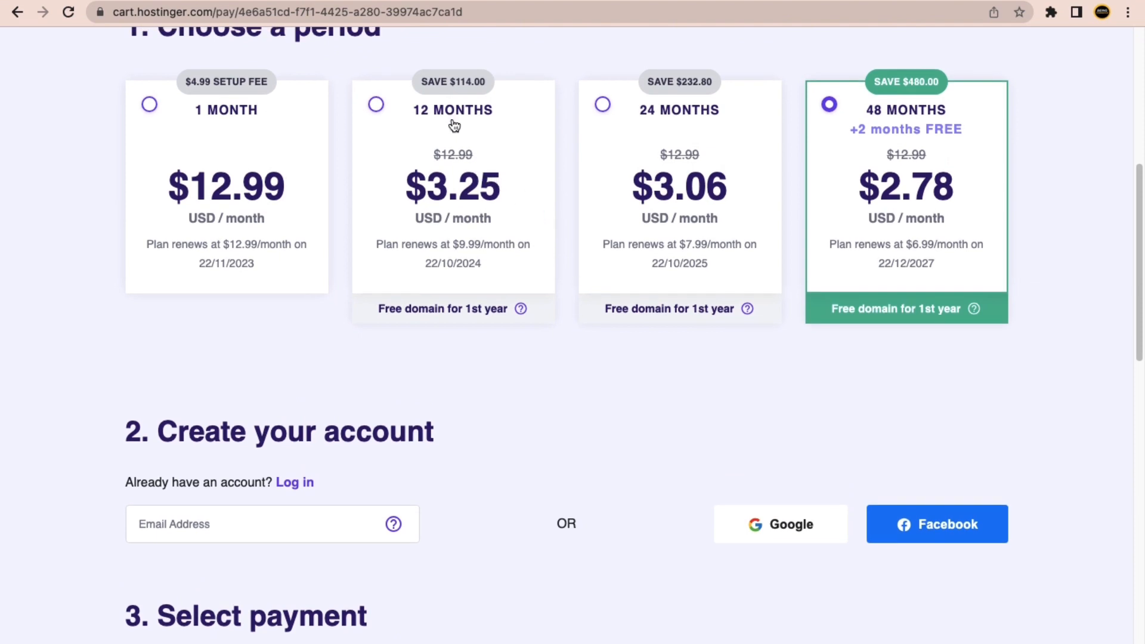
left_click(460, 144)
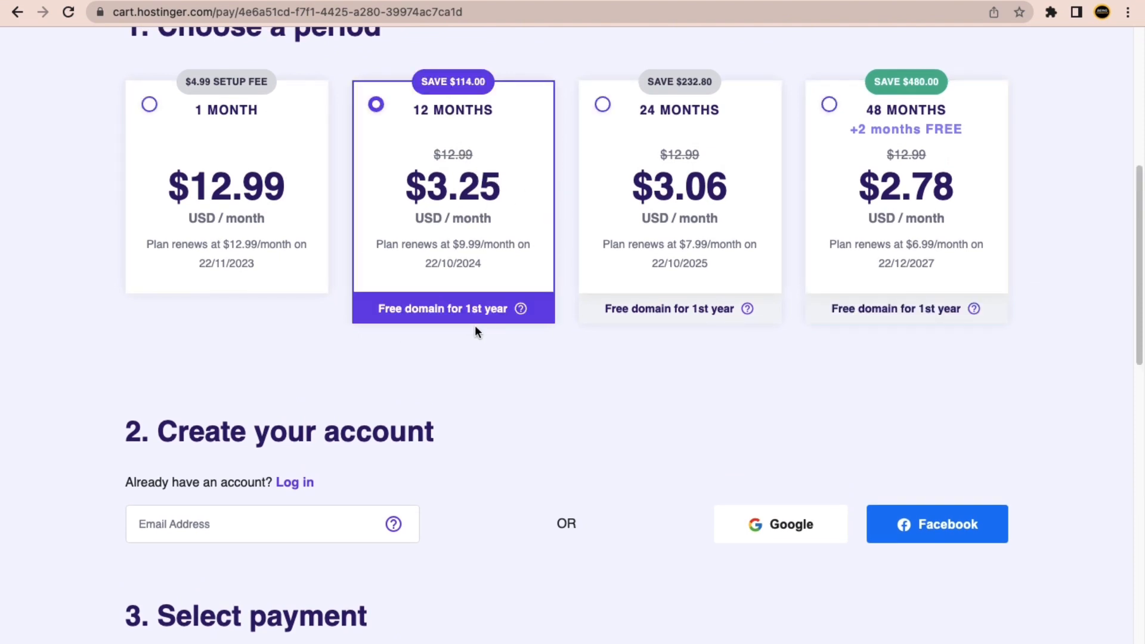
left_click(909, 187)
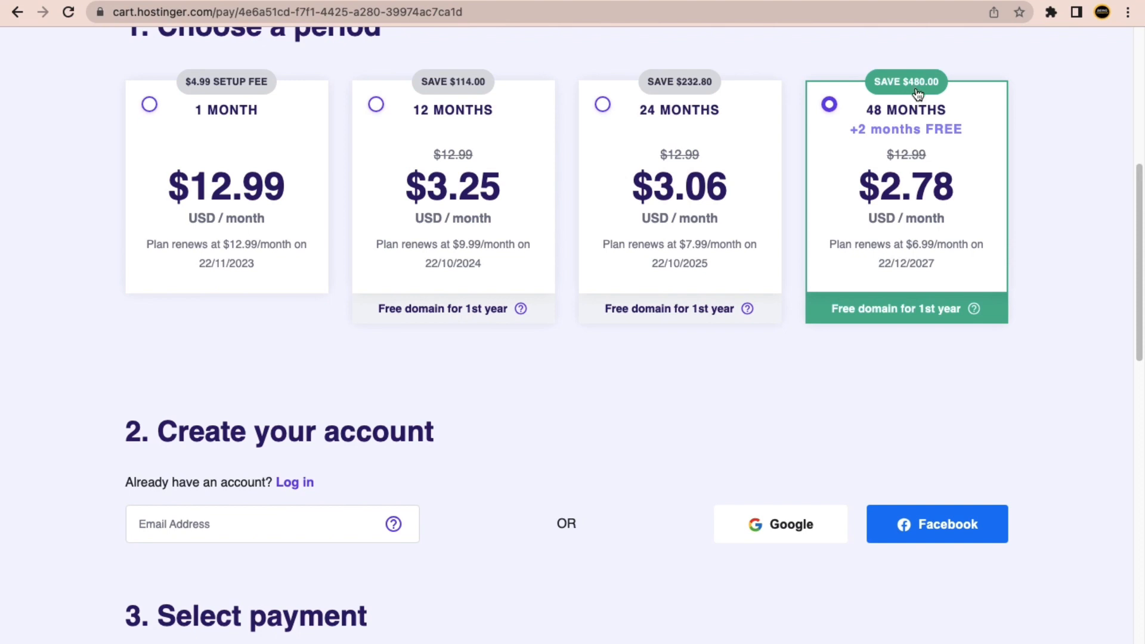
Review the BEINGCOMMERCE coupon discount, order total and payment methods on the checkout.
scroll(871, 263, "down", 15)
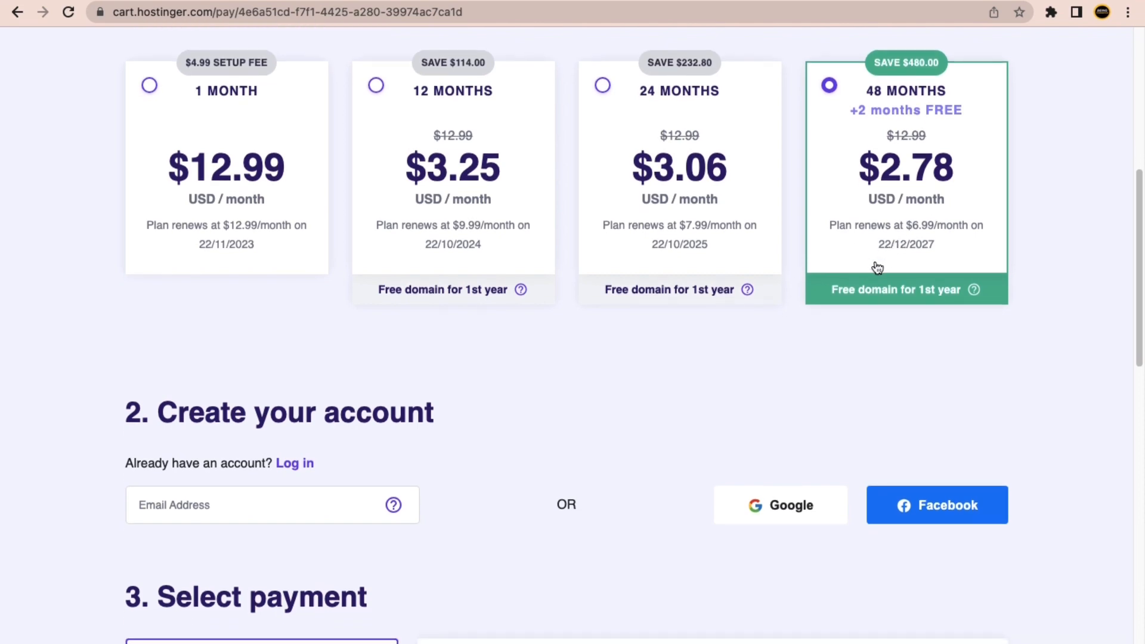
scroll(693, 296, "up", 14)
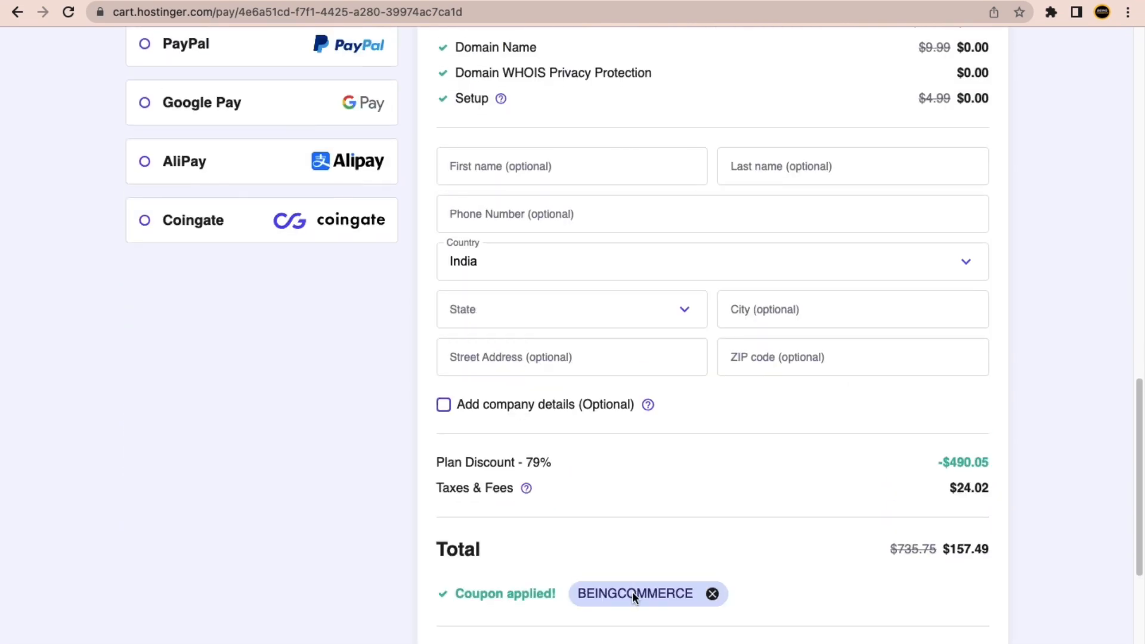
scroll(682, 574, "up", 9)
scroll(540, 501, "down", 3)
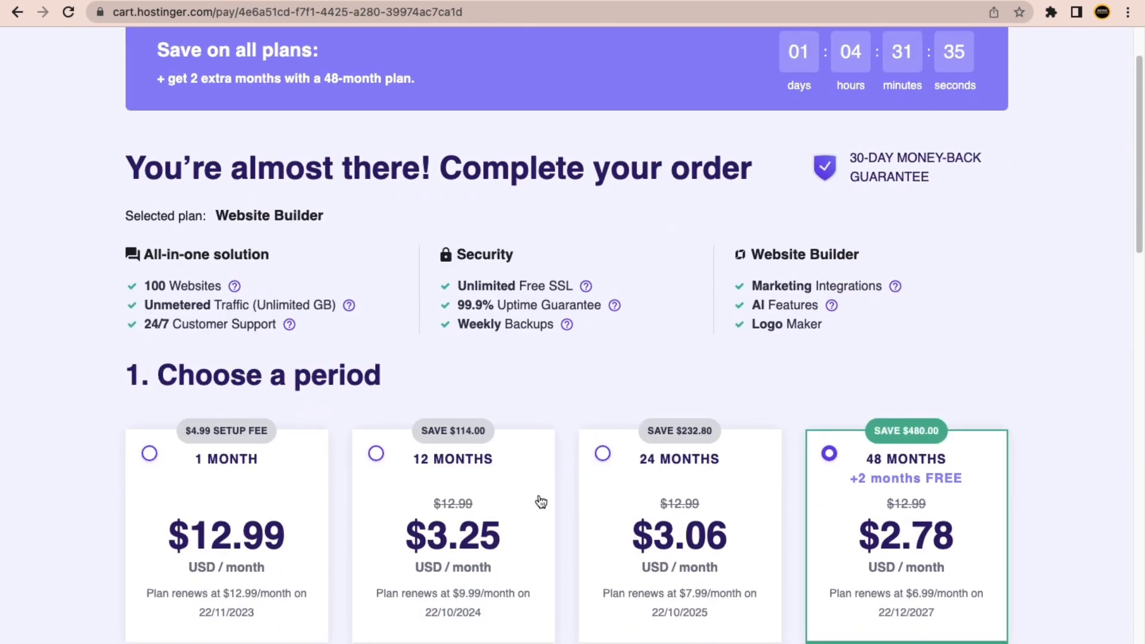
scroll(769, 472, "down", 10)
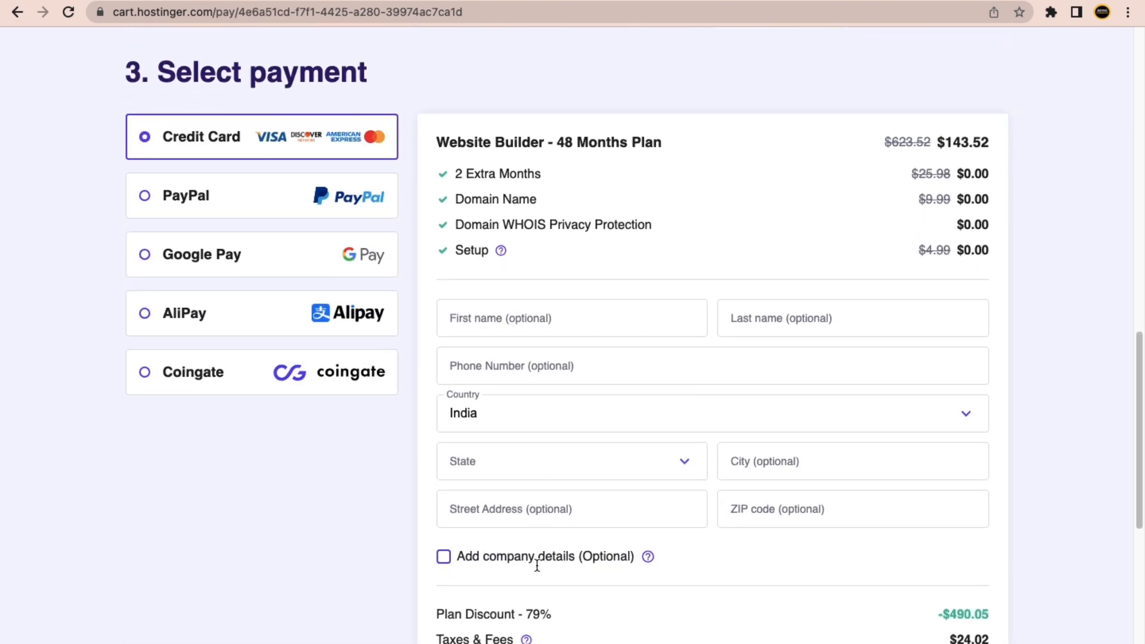
scroll(599, 557, "up", 10)
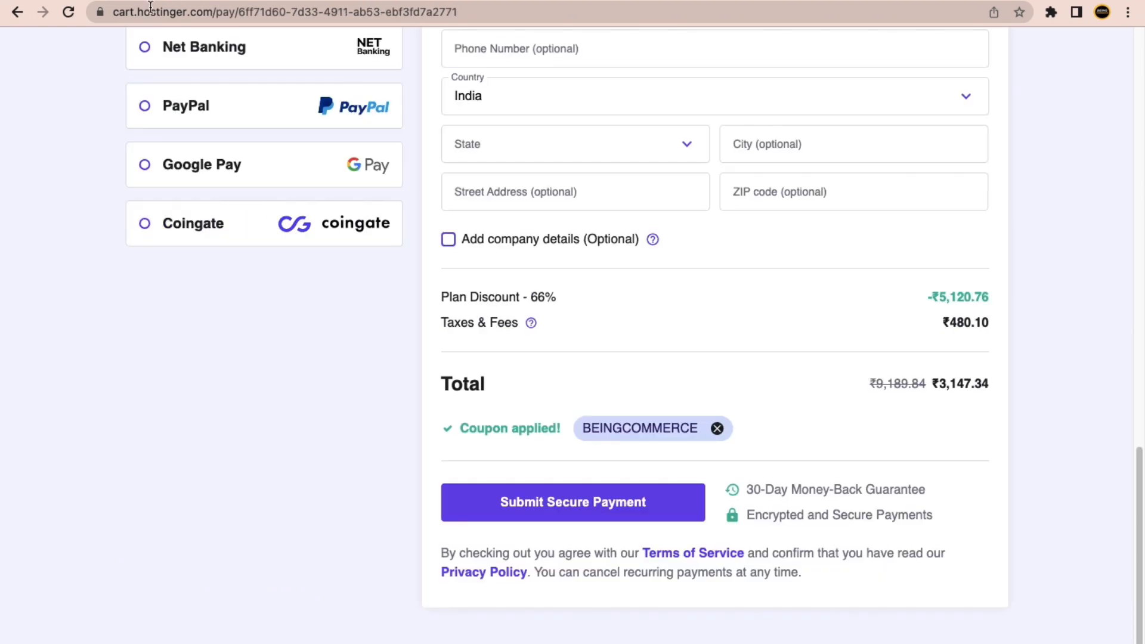
scroll(365, 333, "up", 10)
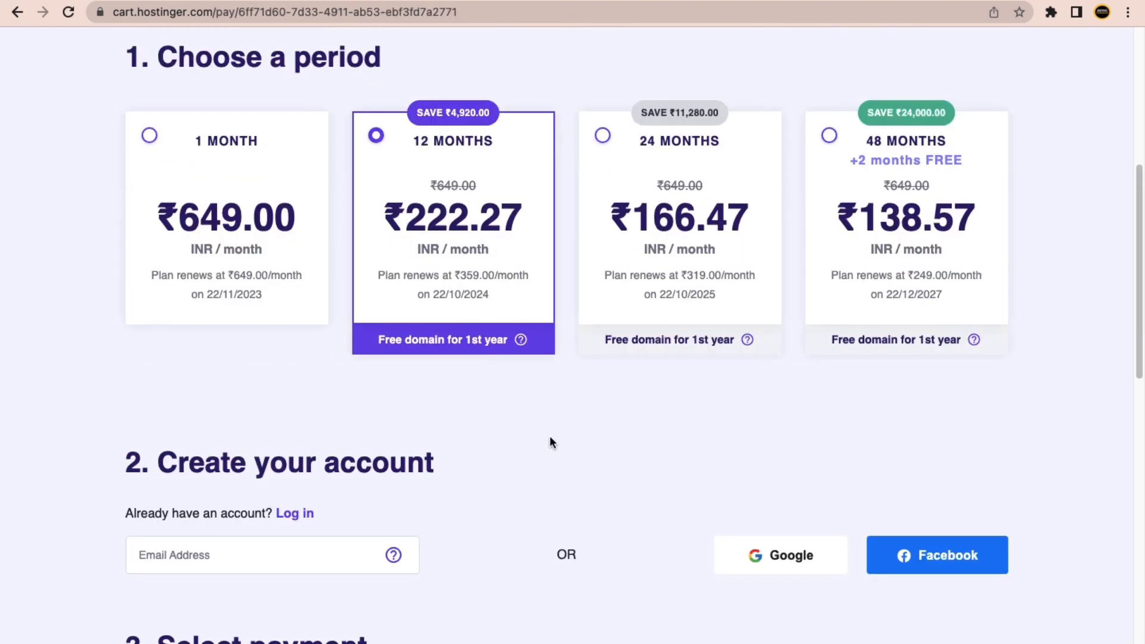
scroll(553, 451, "down", 1)
scroll(551, 451, "down", 6)
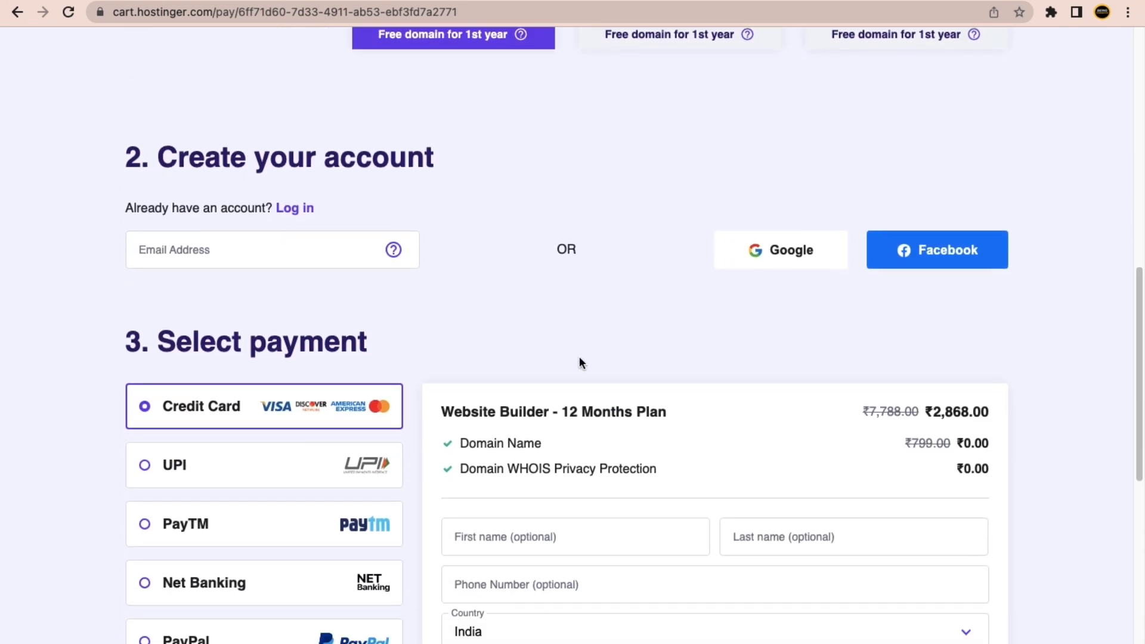
scroll(507, 263, "up", 1)
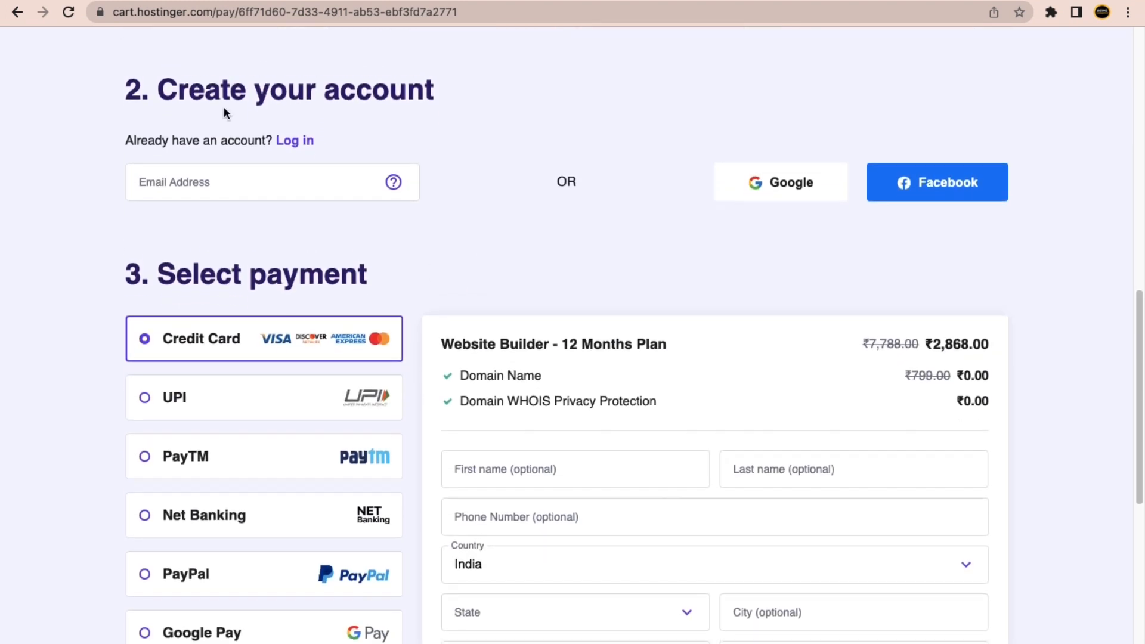
left_click_drag(228, 94, 292, 95)
left_click(502, 111)
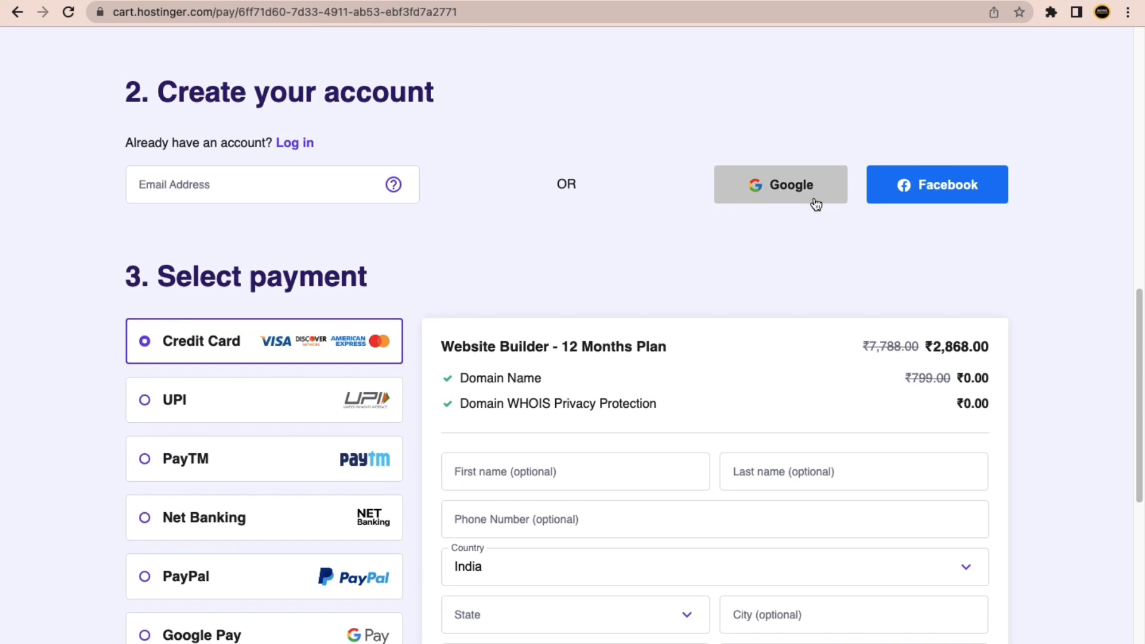
scroll(569, 309, "down", 1)
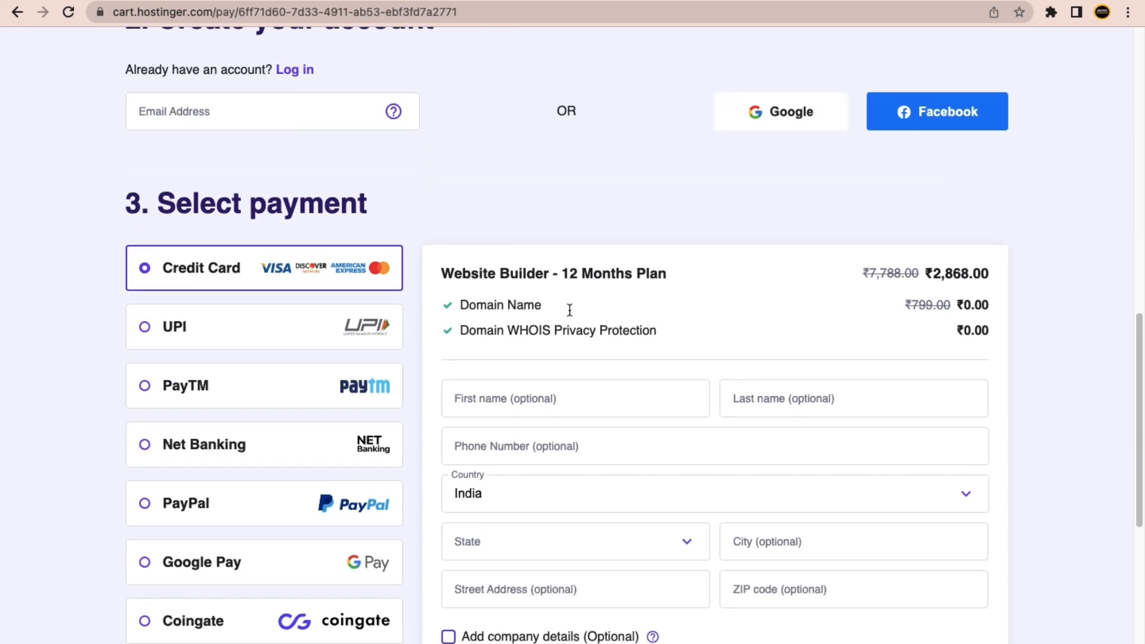
Create the checkout account by signing in with the listed Google account.
left_click(770, 120)
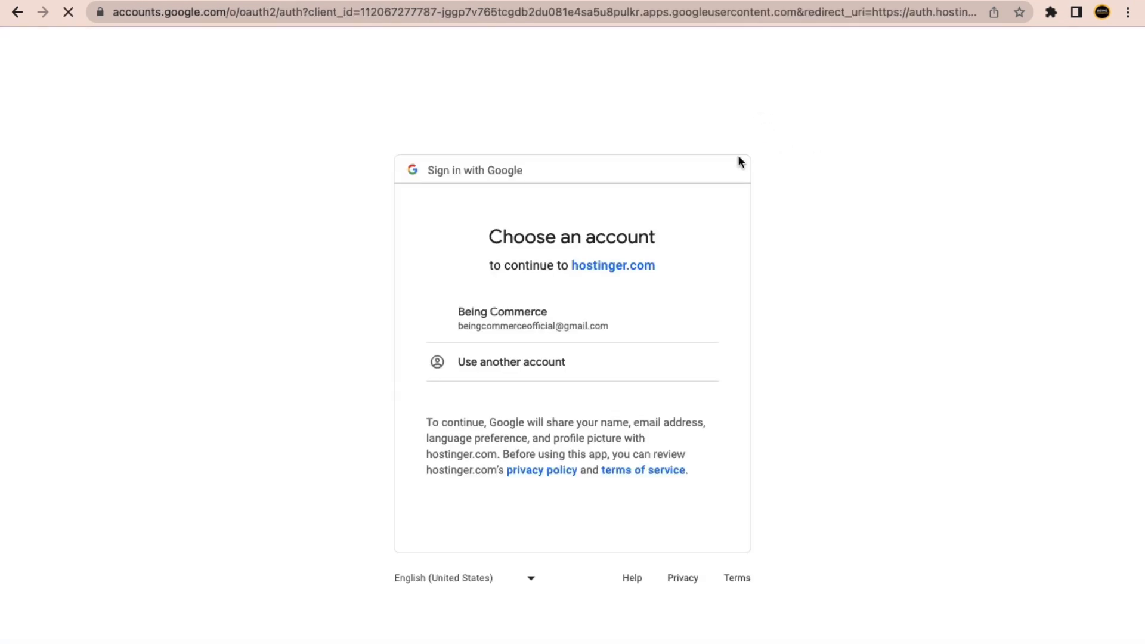
left_click(524, 326)
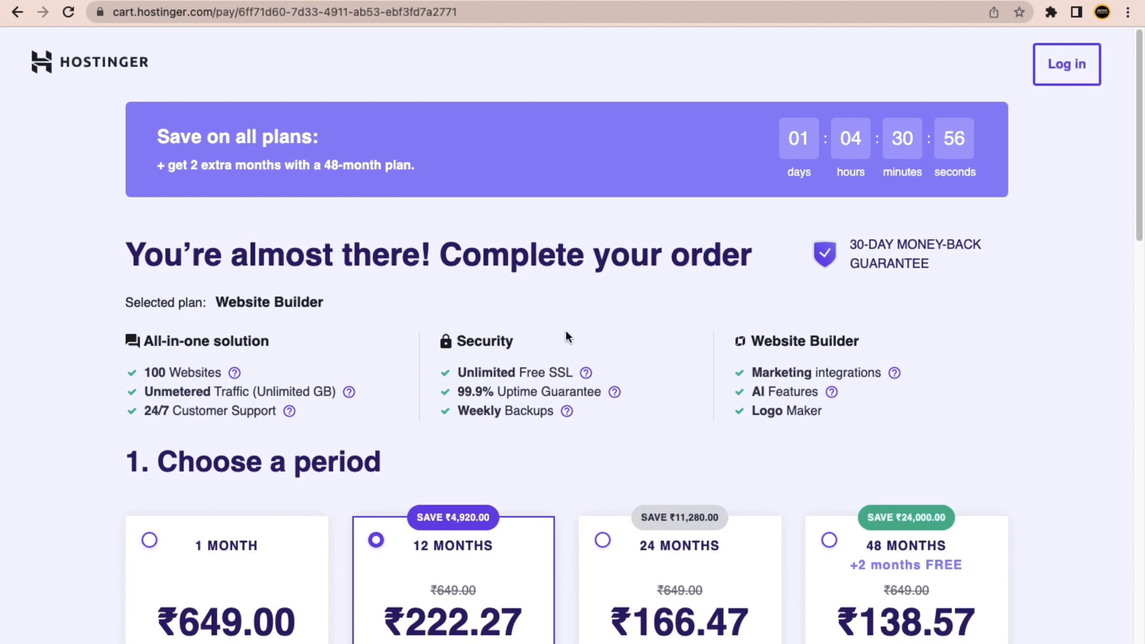
Check the order summary and the coupon-discounted total of ₹3,147.34.
scroll(965, 238, "down", 4)
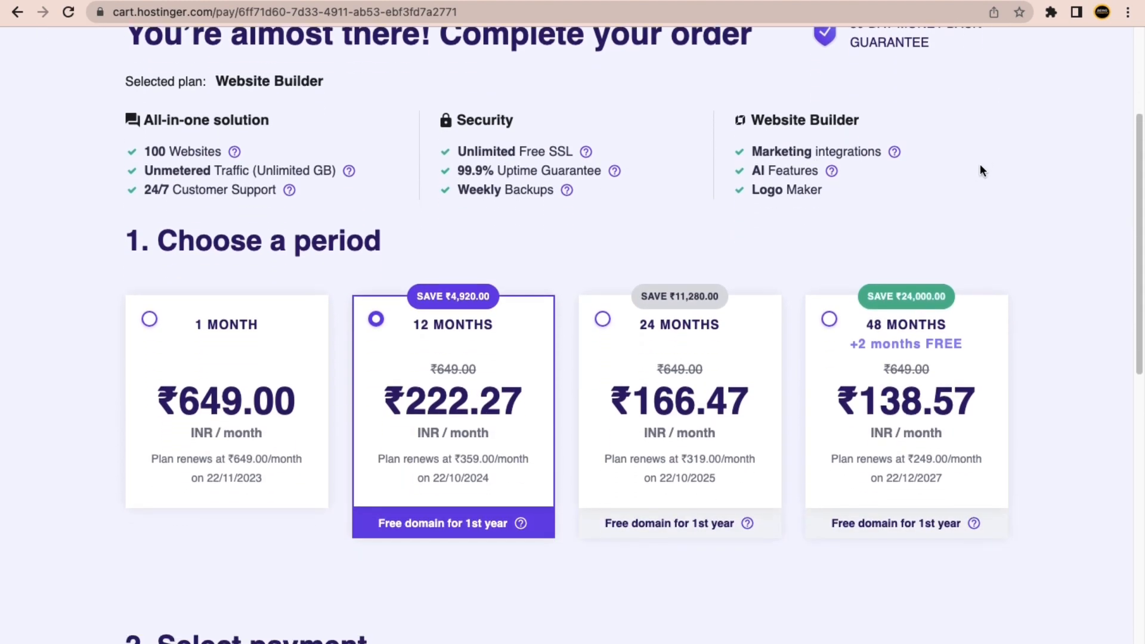
scroll(978, 169, "up", 4)
scroll(871, 232, "down", 5)
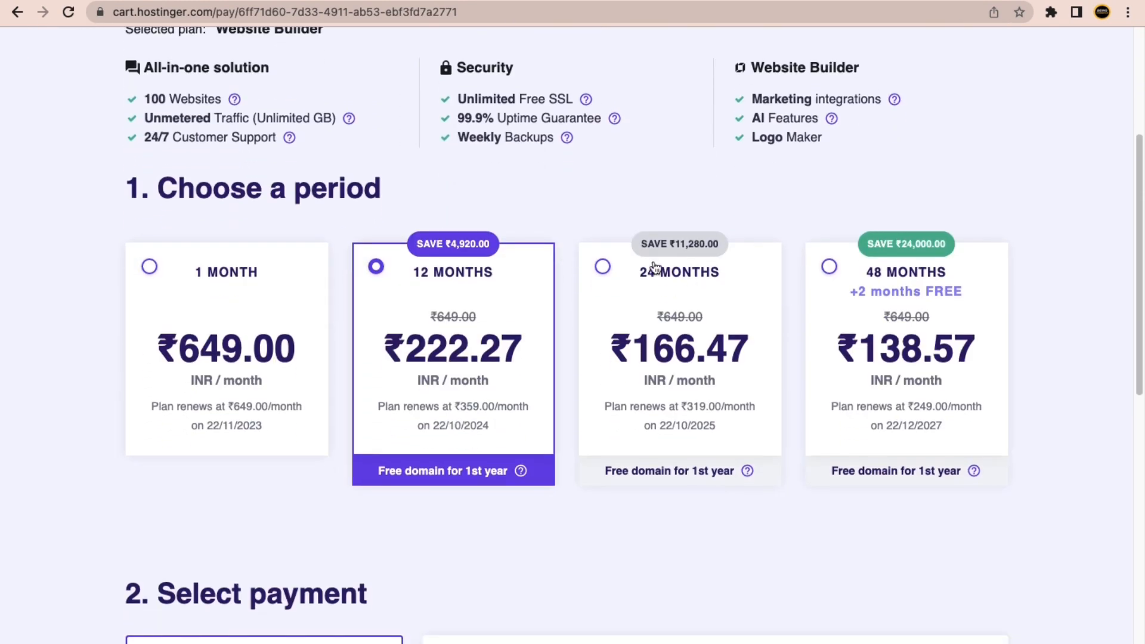
scroll(592, 317, "down", 6)
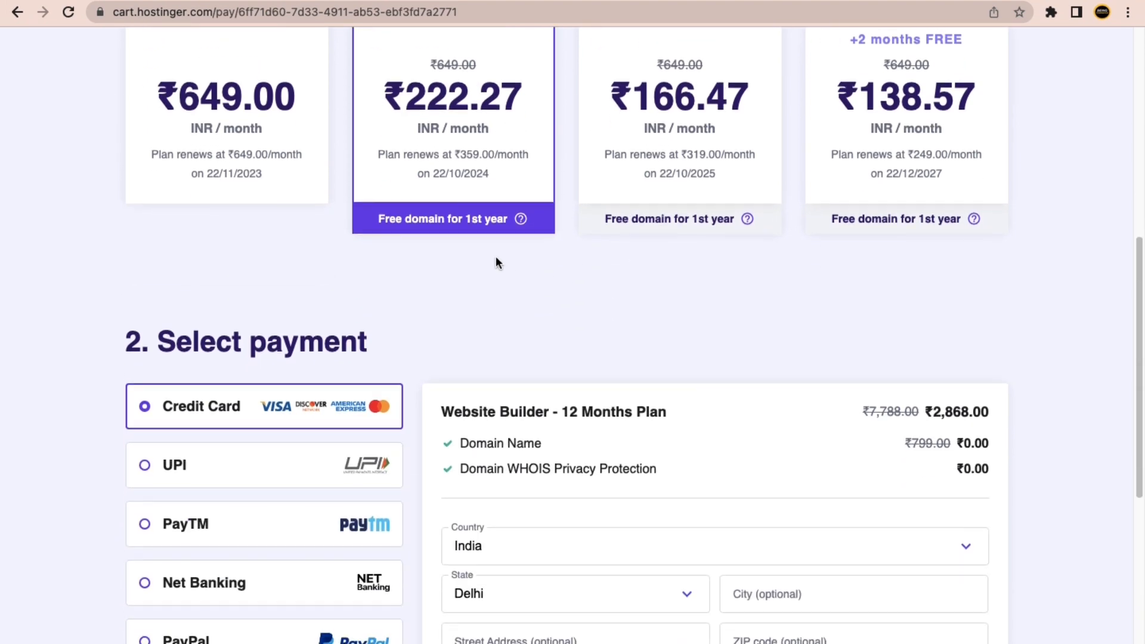
scroll(683, 325, "up", 4)
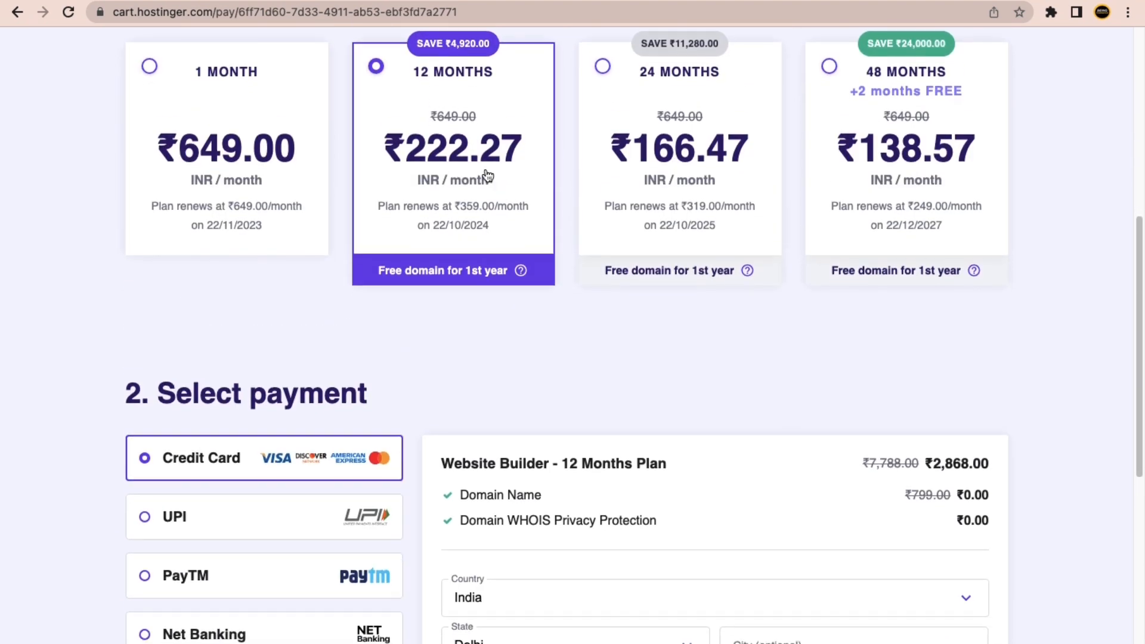
scroll(691, 325, "down", 10)
left_click_drag(920, 332, 1017, 335)
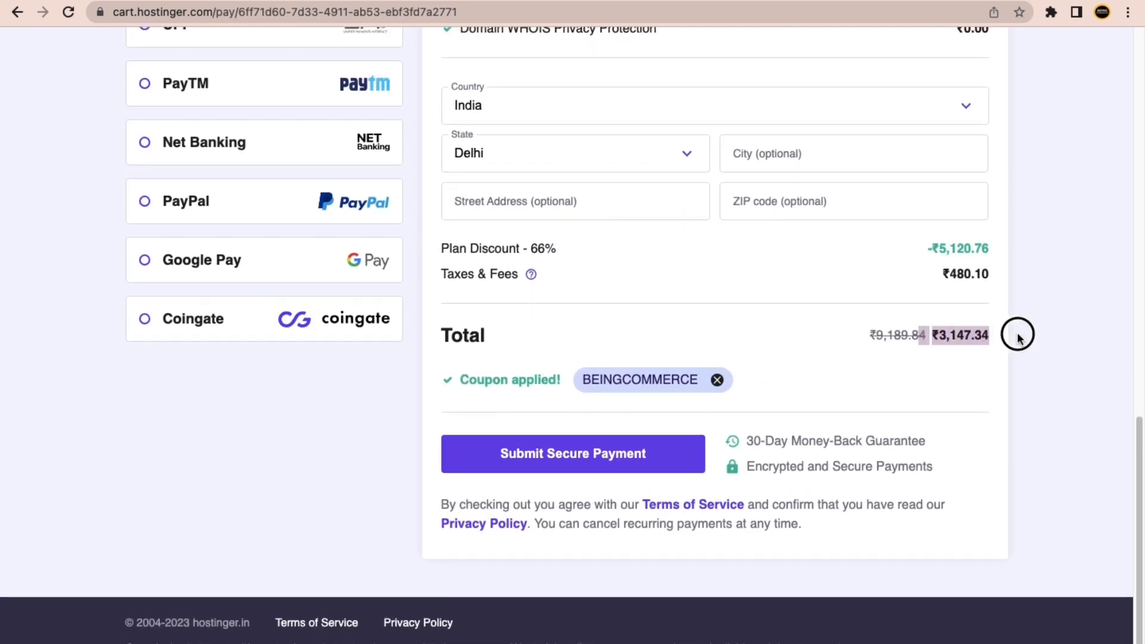
left_click(1039, 335)
Submit the secure payment for the 12-month Website Builder plan.
scroll(1038, 335, "up", 3)
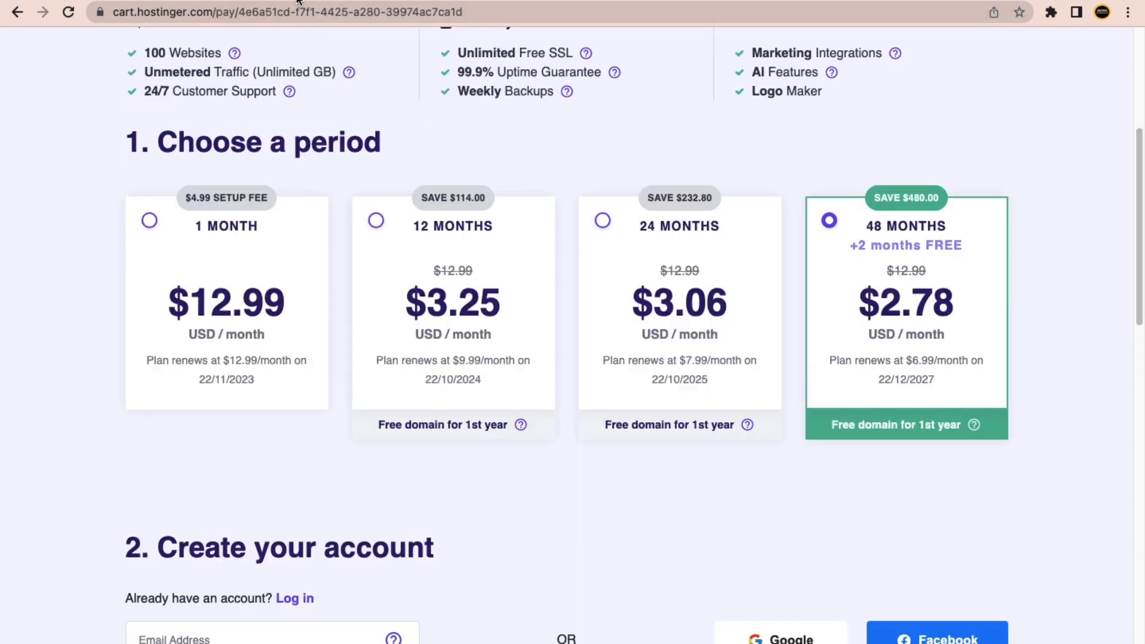
scroll(289, 320, "down", 5)
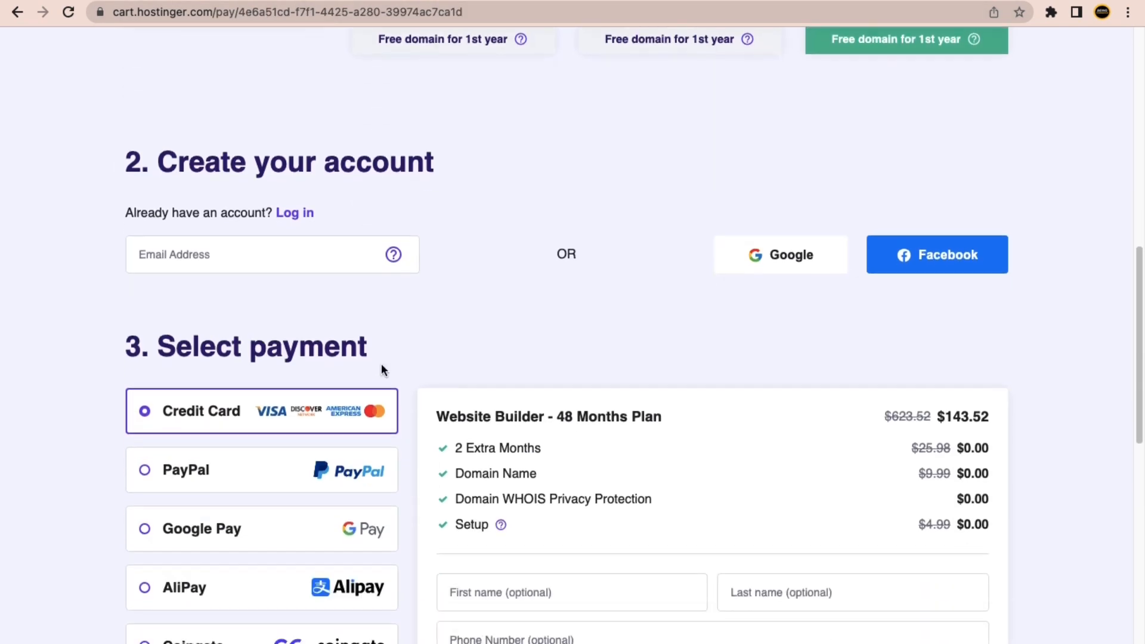
scroll(381, 369, "down", 4)
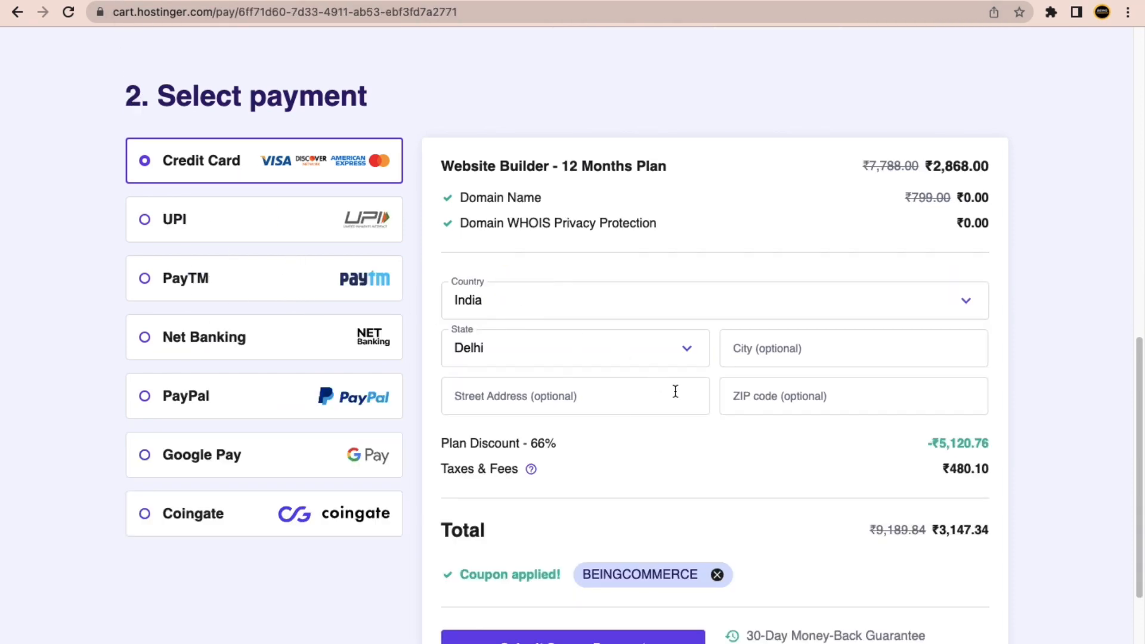
scroll(791, 377, "down", 1)
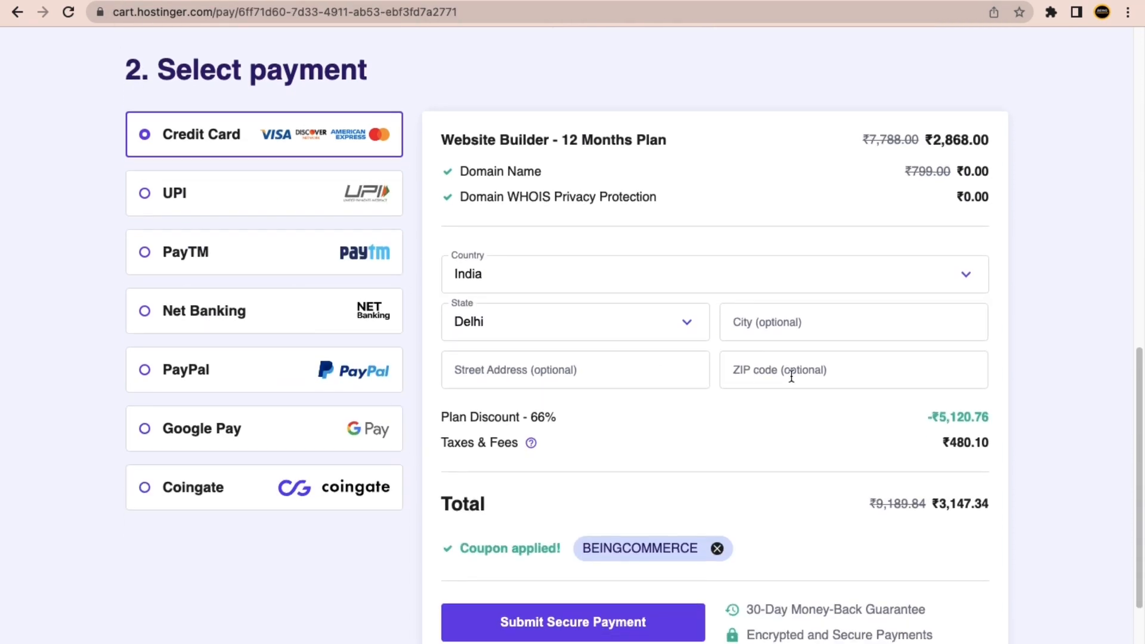
scroll(696, 560, "down", 4)
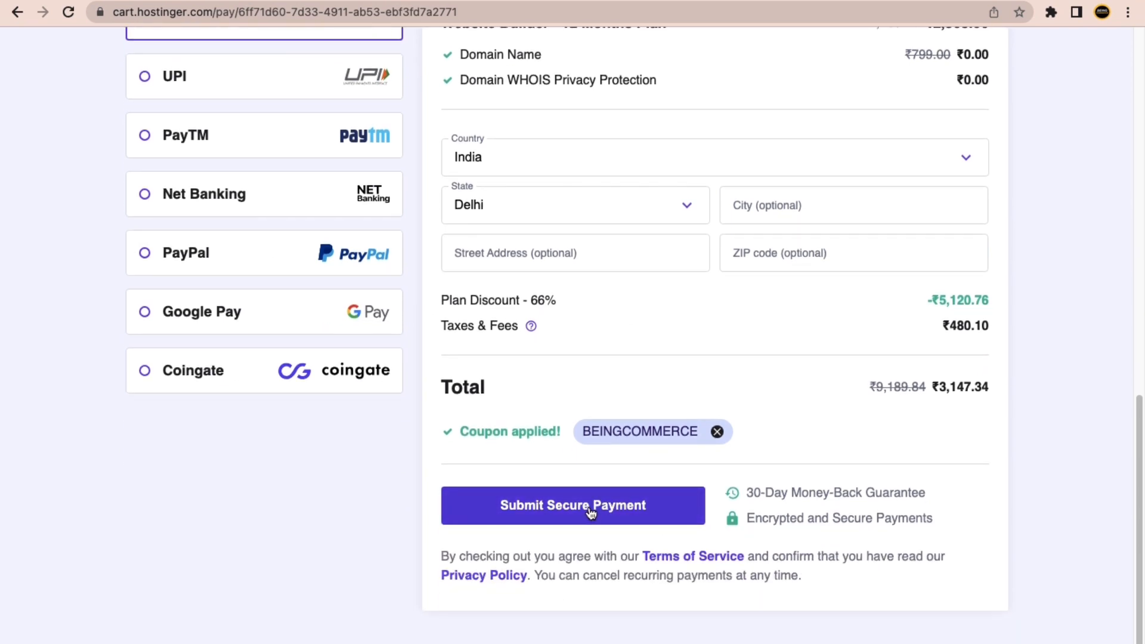
left_click(591, 512)
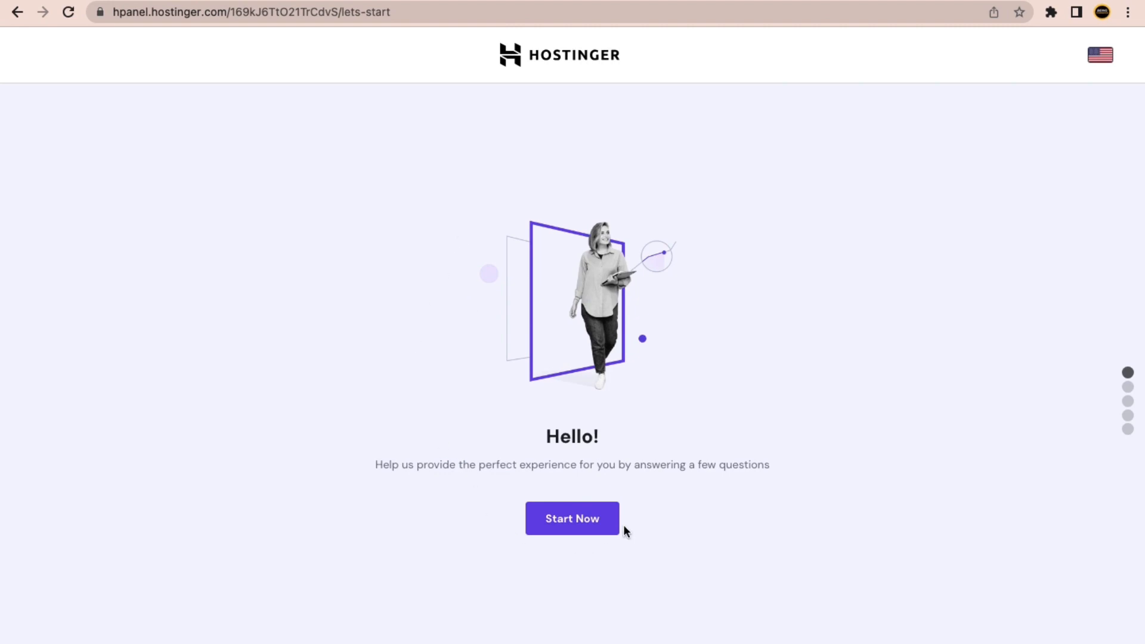
Start the onboarding survey, answering that the site is for myself and I'm building it myself.
left_click(573, 530)
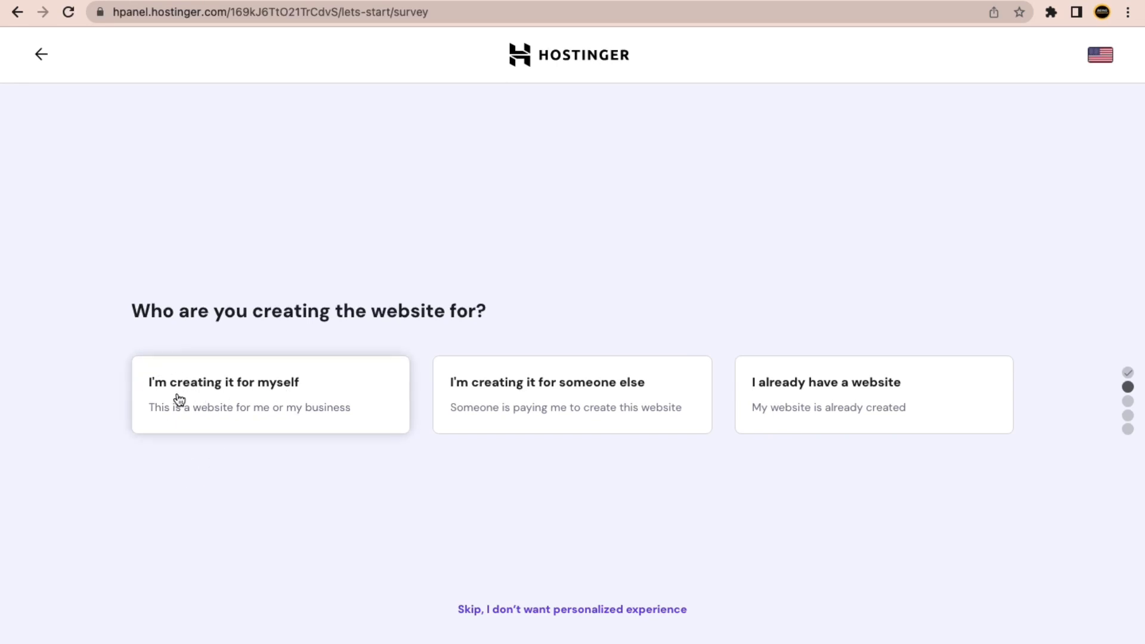
left_click(286, 386)
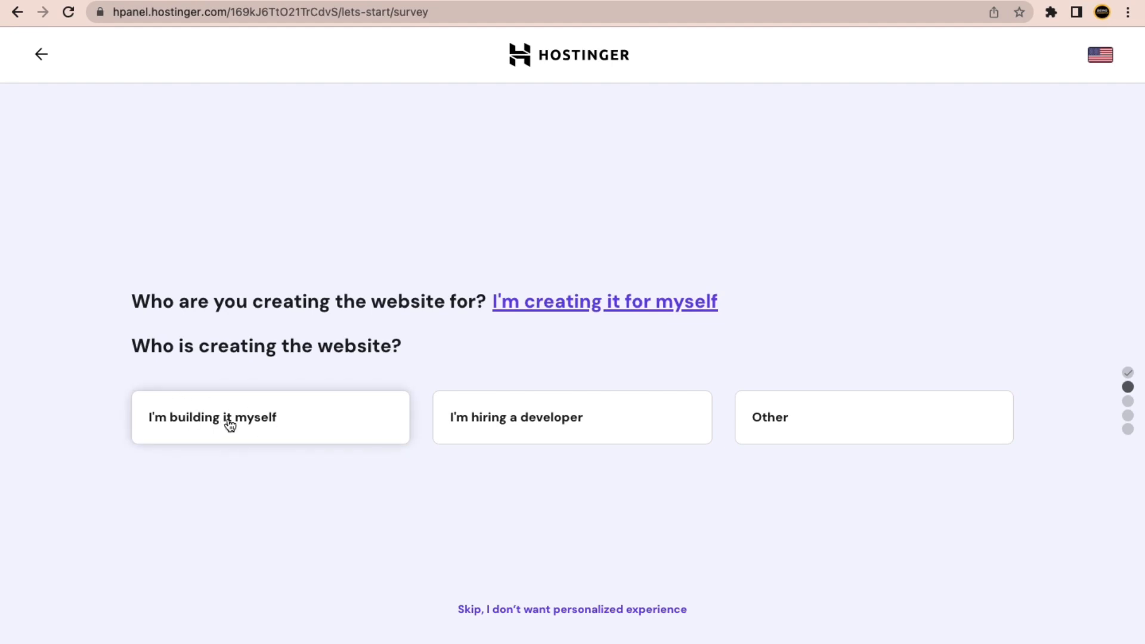
left_click(250, 422)
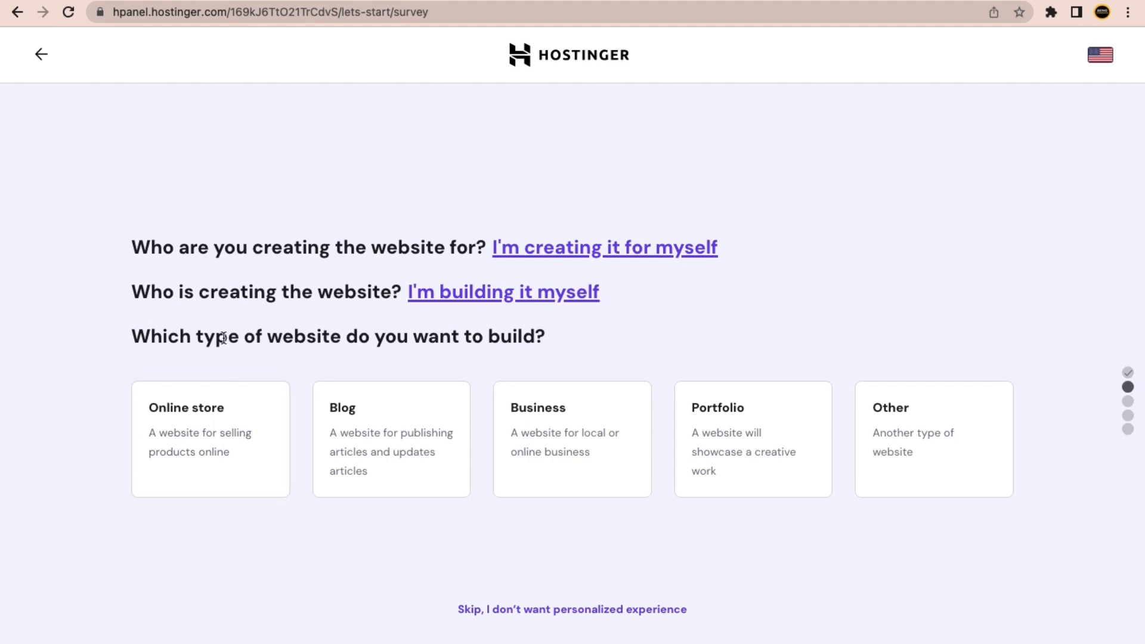
left_click_drag(223, 338, 389, 335)
left_click(475, 341)
Choose Portfolio as the website type and decline help with building it.
left_click(753, 437)
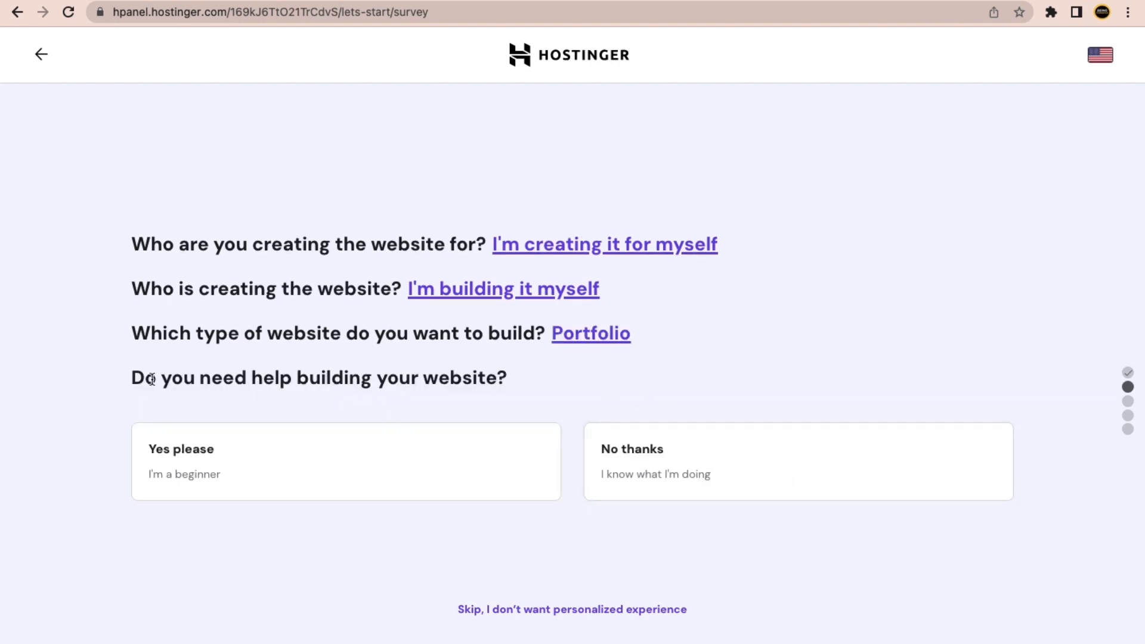
left_click_drag(151, 379, 372, 379)
left_click(507, 384)
left_click(636, 442)
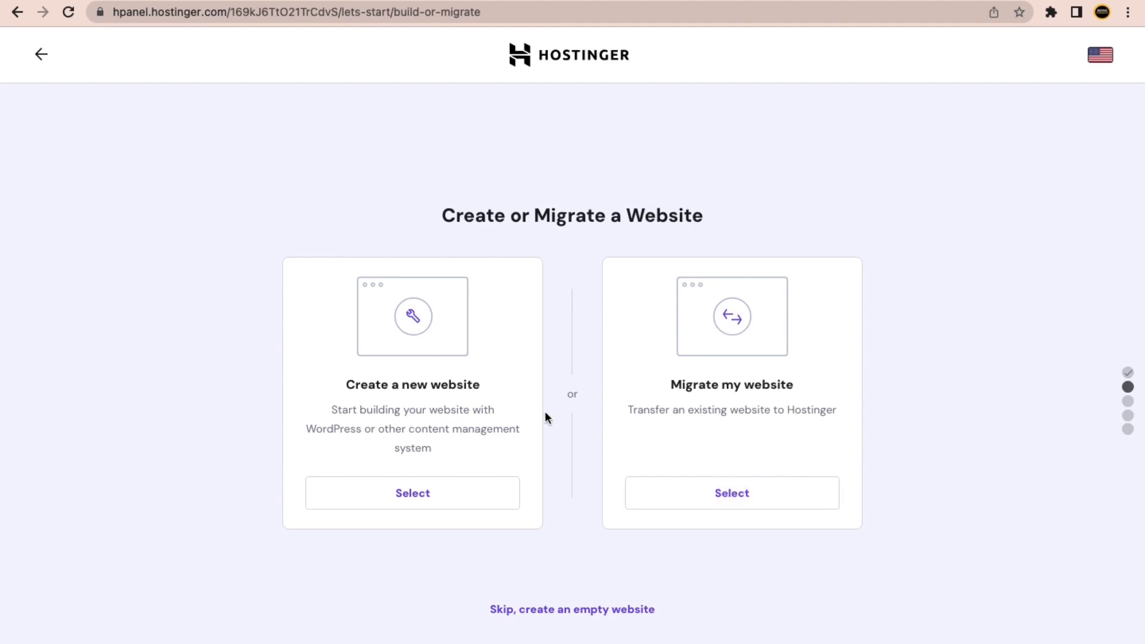
Choose to create a new website rather than migrate one.
left_click_drag(358, 384, 479, 391)
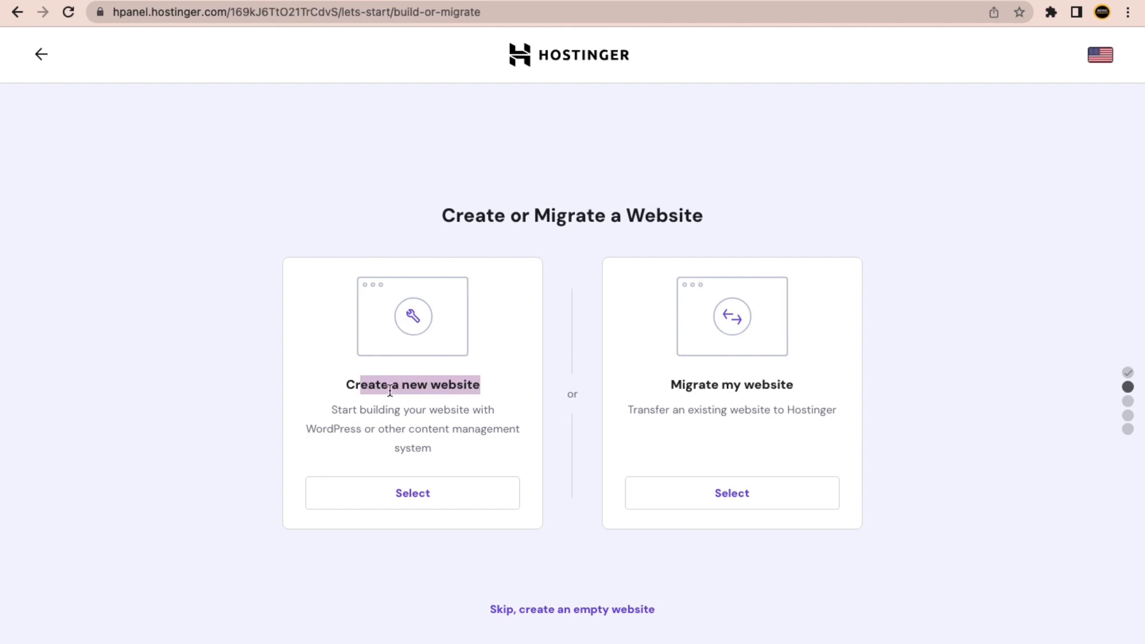
left_click_drag(350, 383, 462, 396)
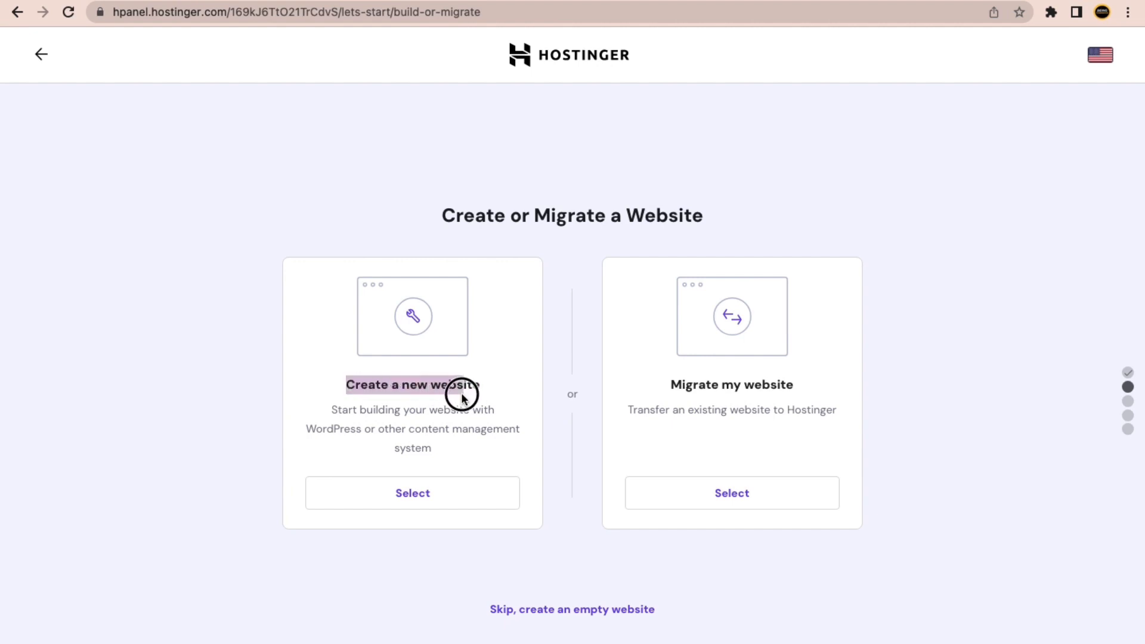
left_click(227, 410)
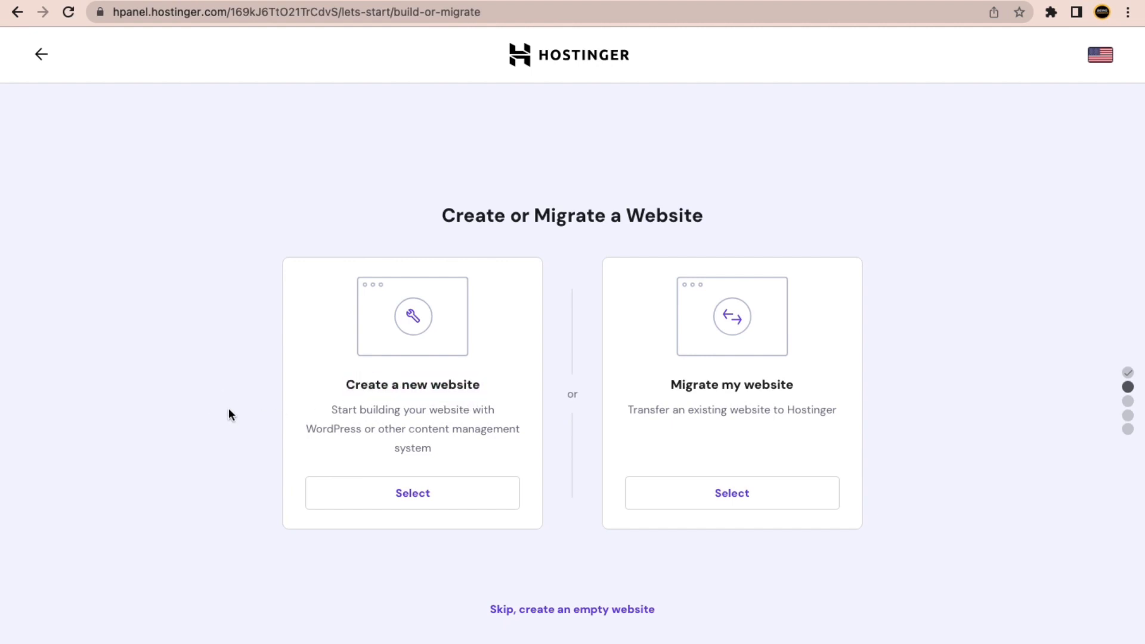
left_click(418, 507)
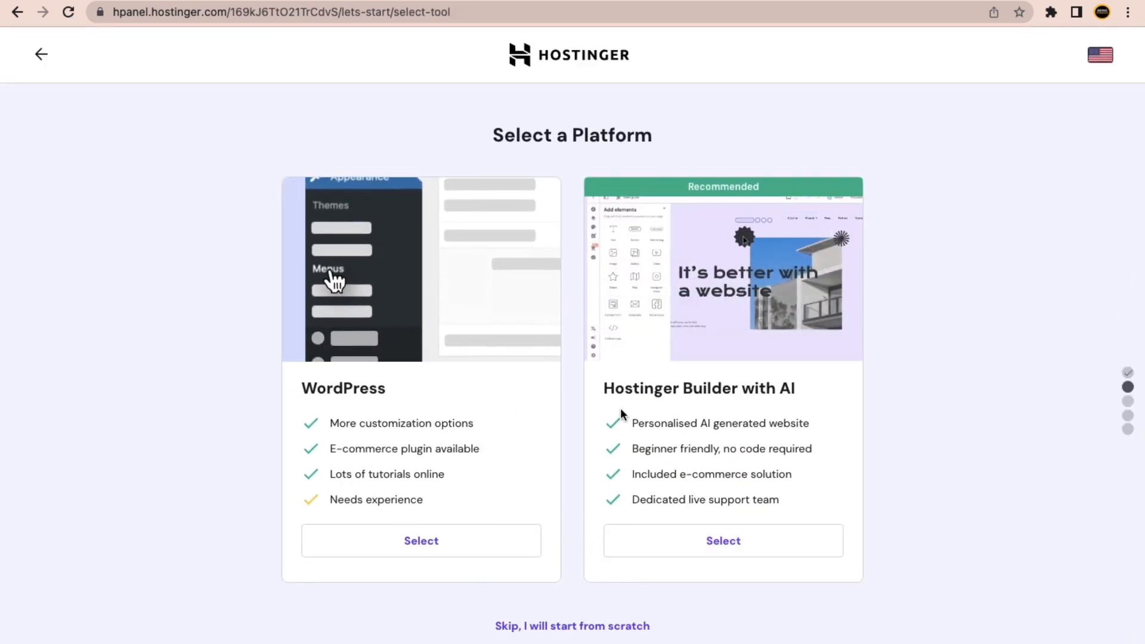
Select Hostinger Builder with AI as the website platform.
left_click_drag(810, 395, 660, 389)
left_click_drag(388, 391, 298, 397)
left_click(255, 403)
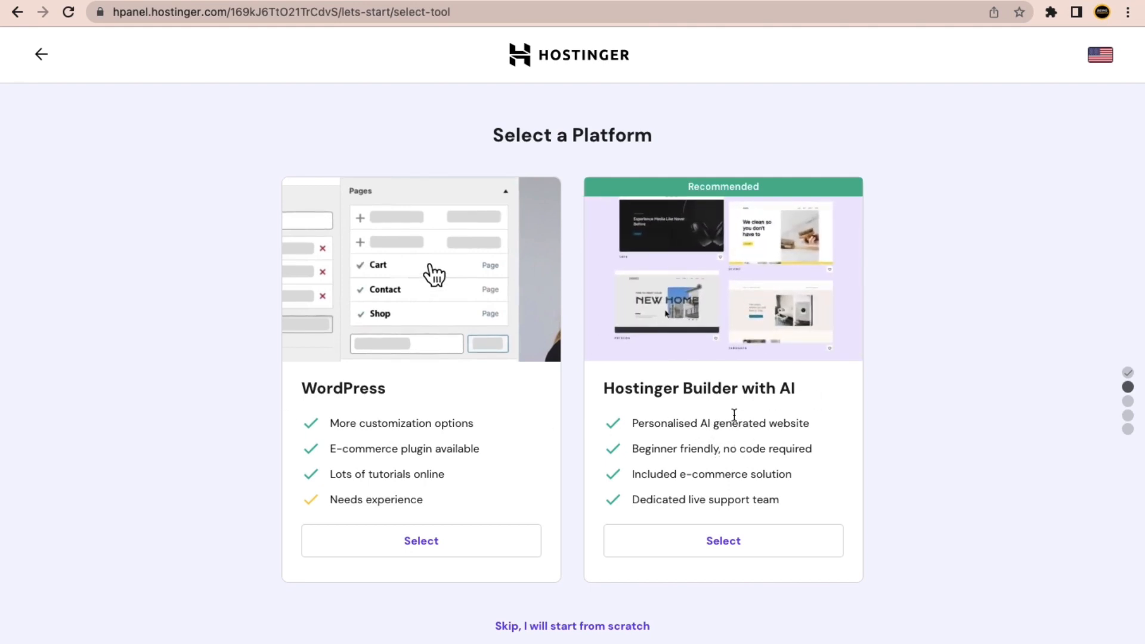
left_click(760, 542)
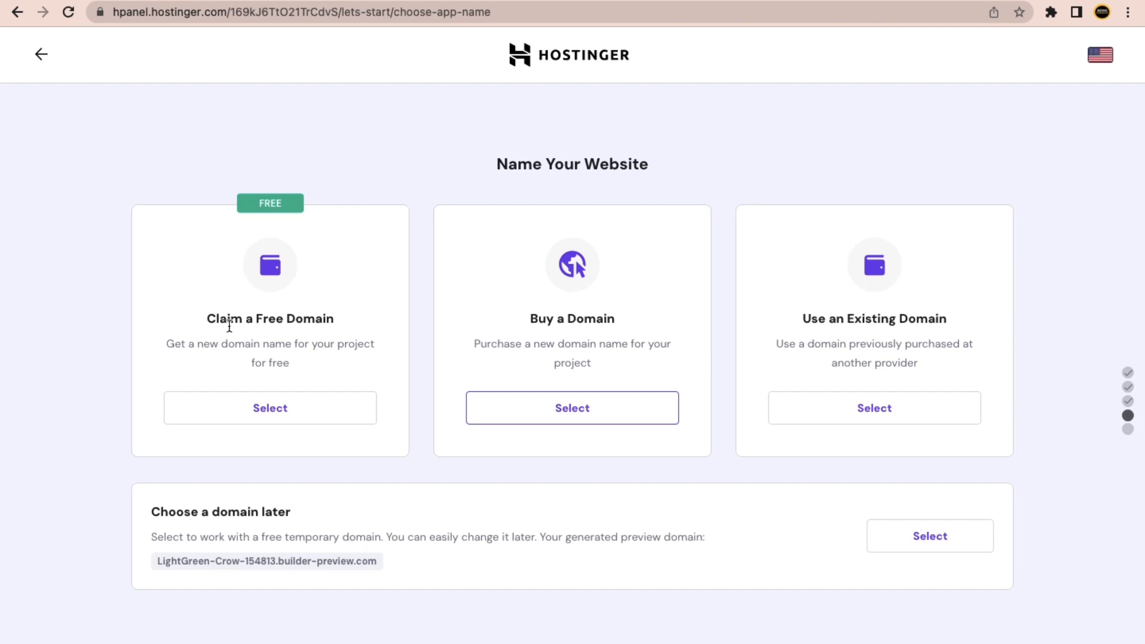
left_click_drag(211, 320, 291, 320)
left_click(294, 320)
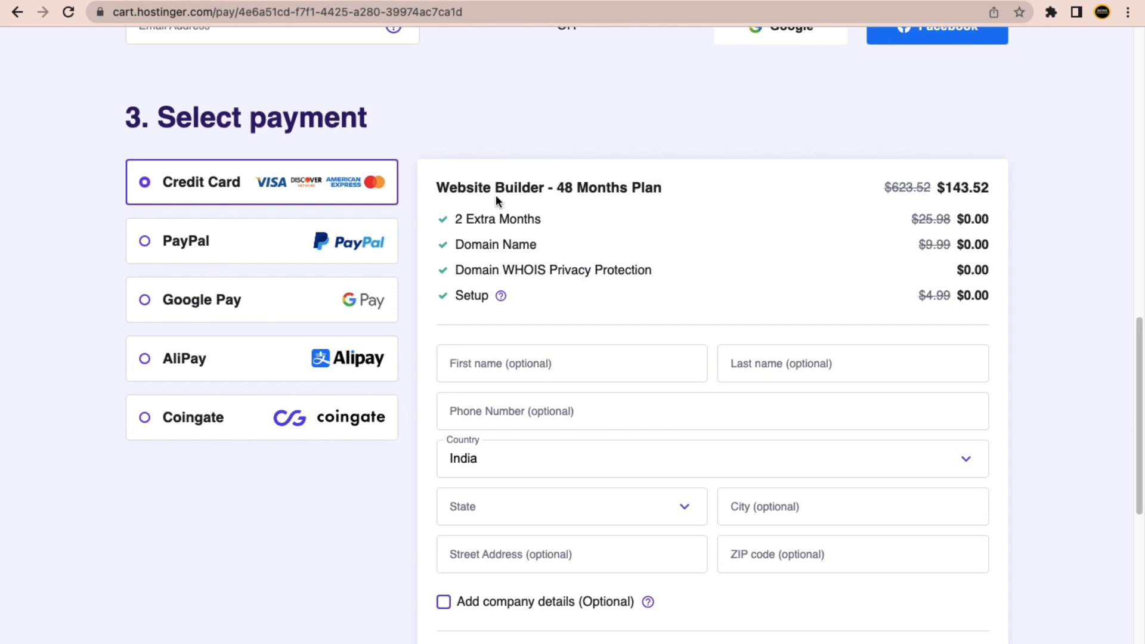
Change the cart's billing period to 12 months at $3.25 per month.
scroll(495, 194, "up", 10)
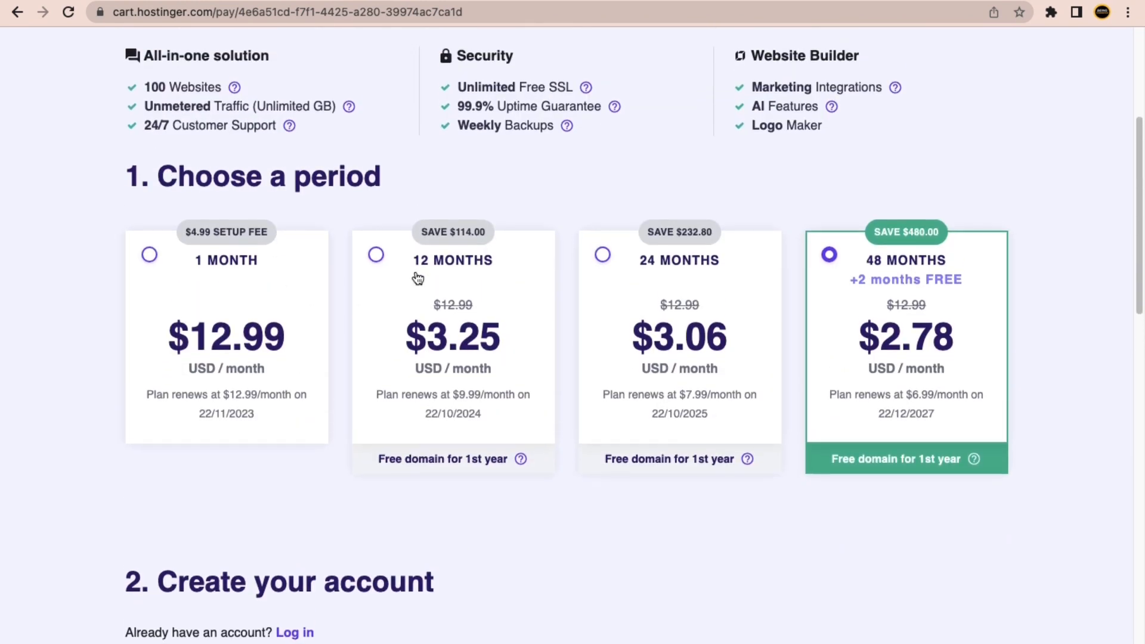
left_click(462, 278)
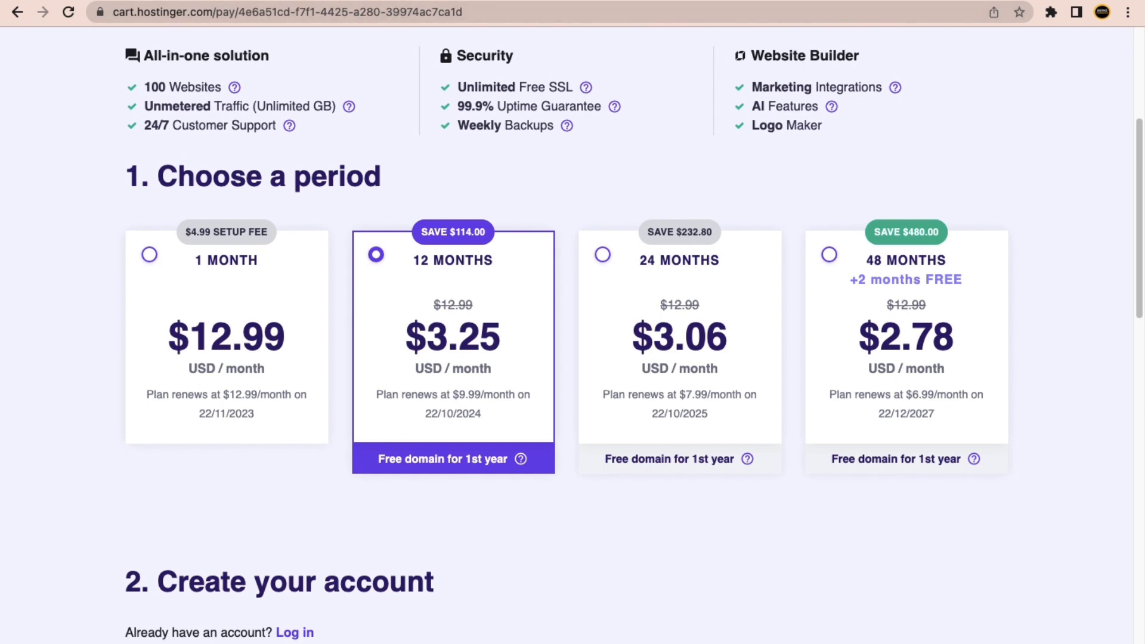
Open apple.com in a new browser tab.
key("super+t")
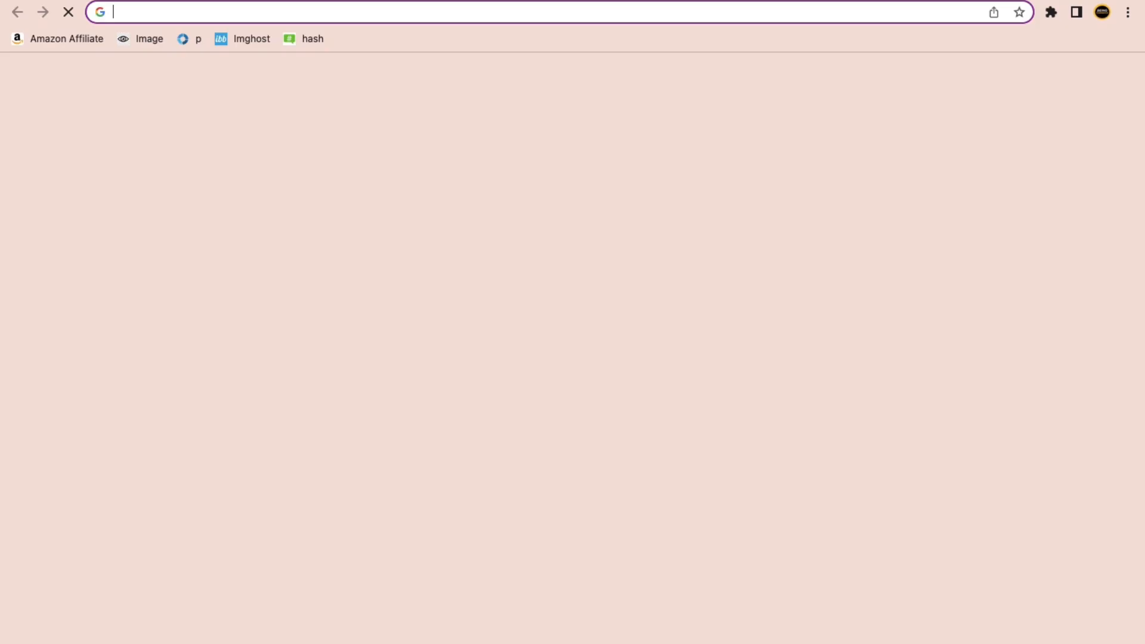
type("Aa")
key("BackSpace")
key("BackSpace")
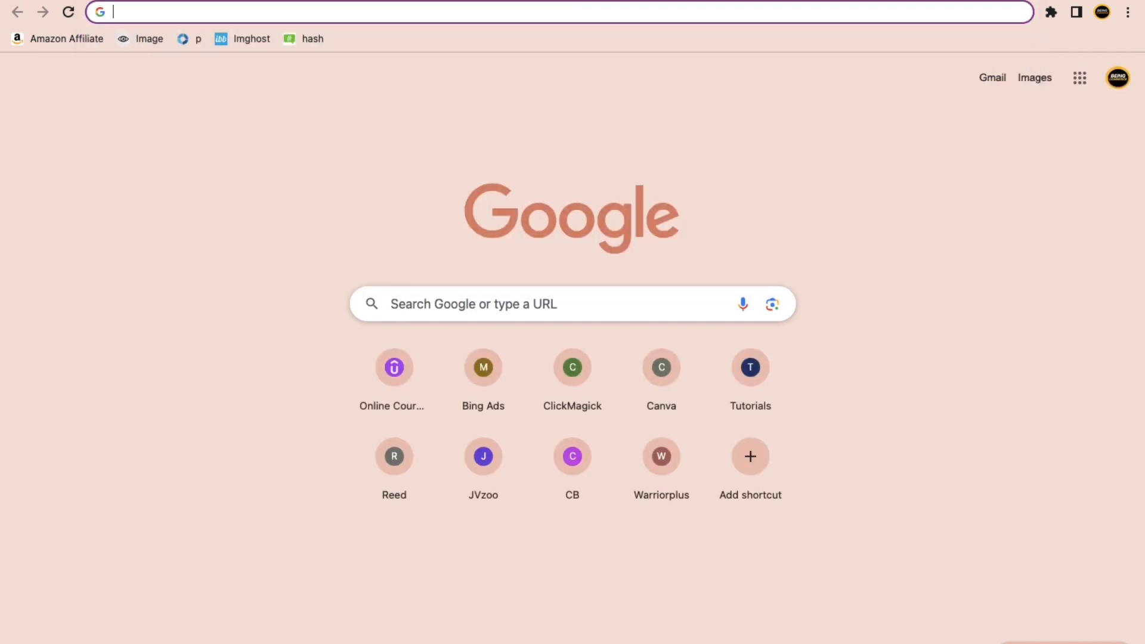
type("aoo")
key("BackSpace")
key("BackSpace")
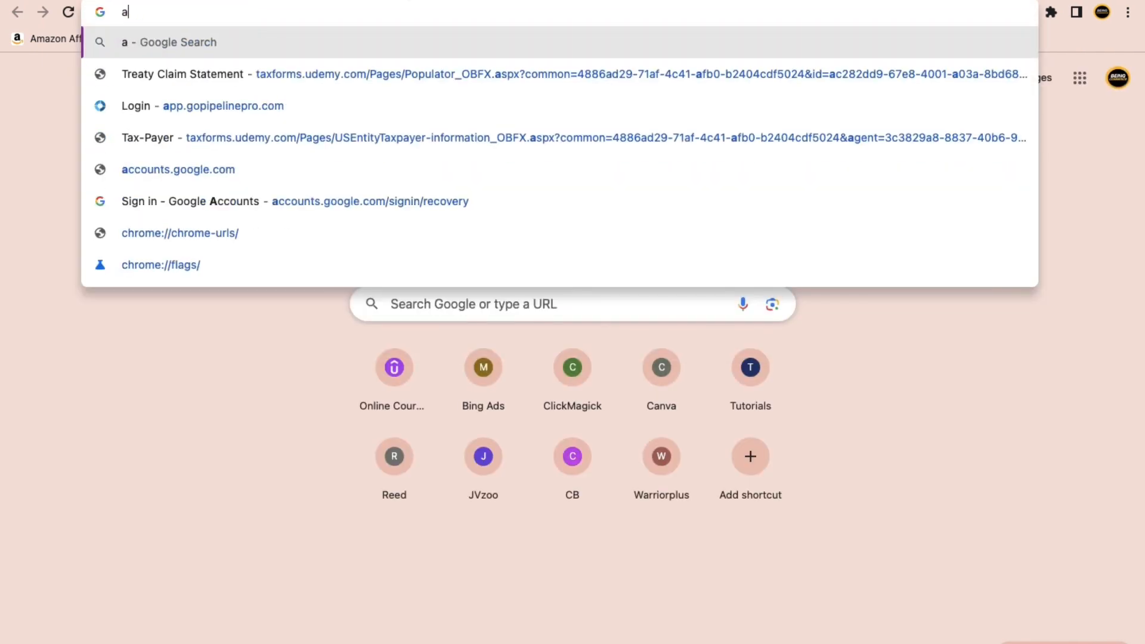
type("pple.com")
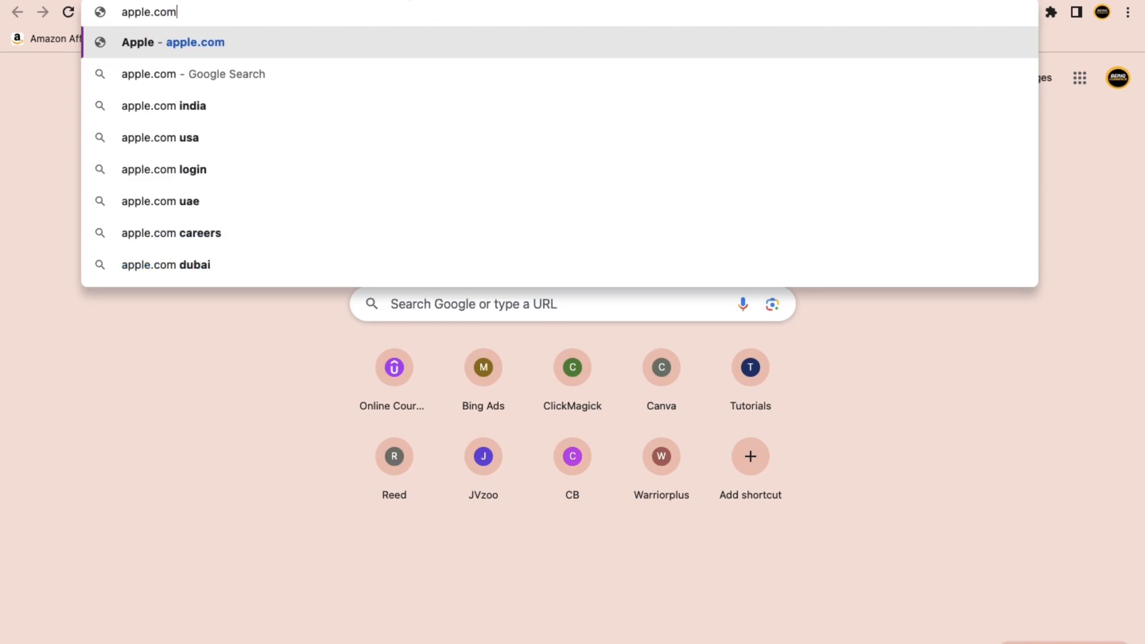
key("Return")
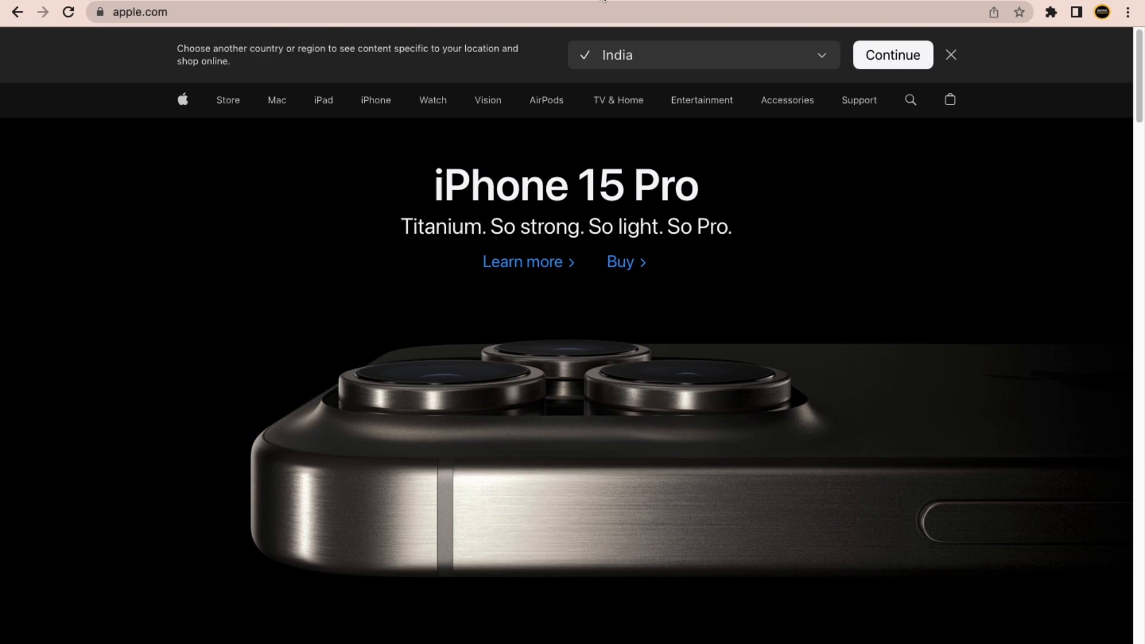
Open kukucourses.com in another new tab.
key("super+t")
type("kuk")
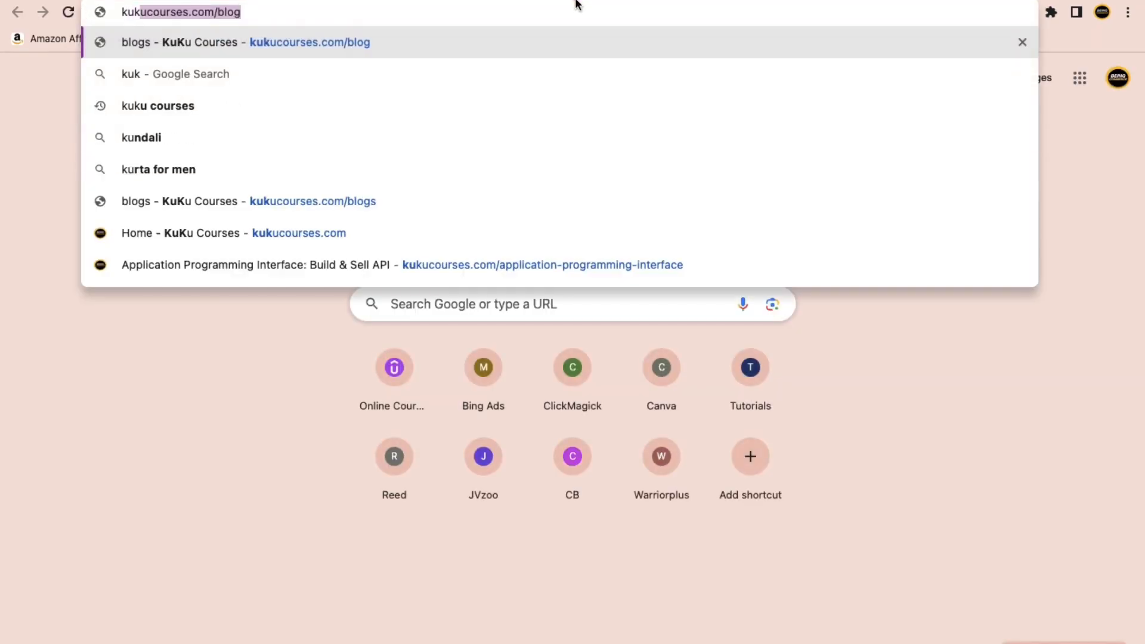
type("ucourses")
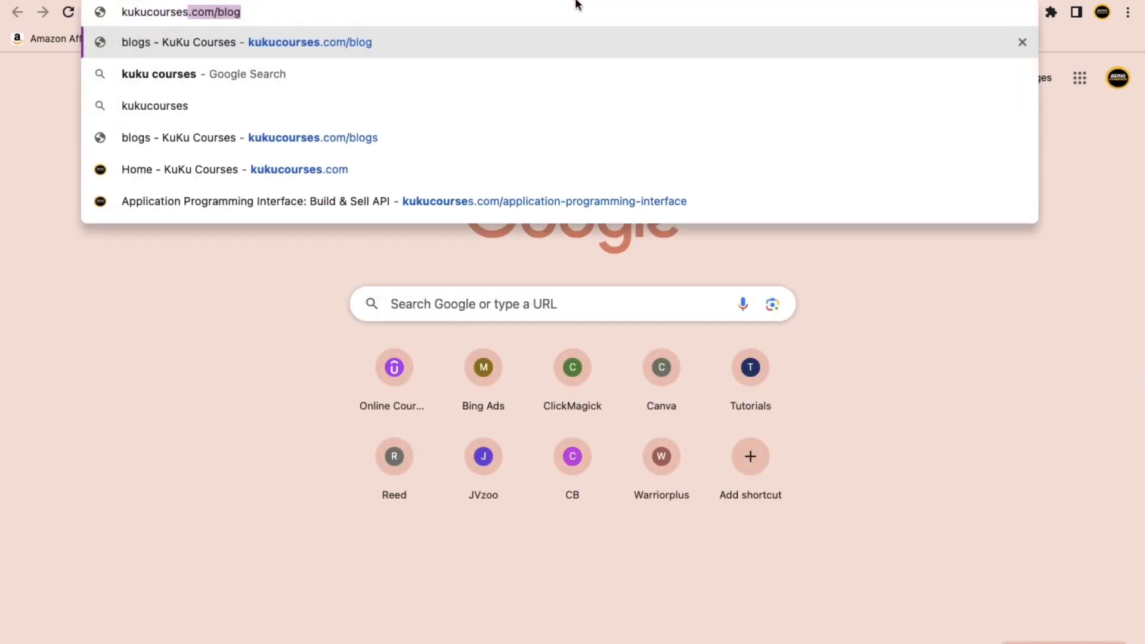
type(".com")
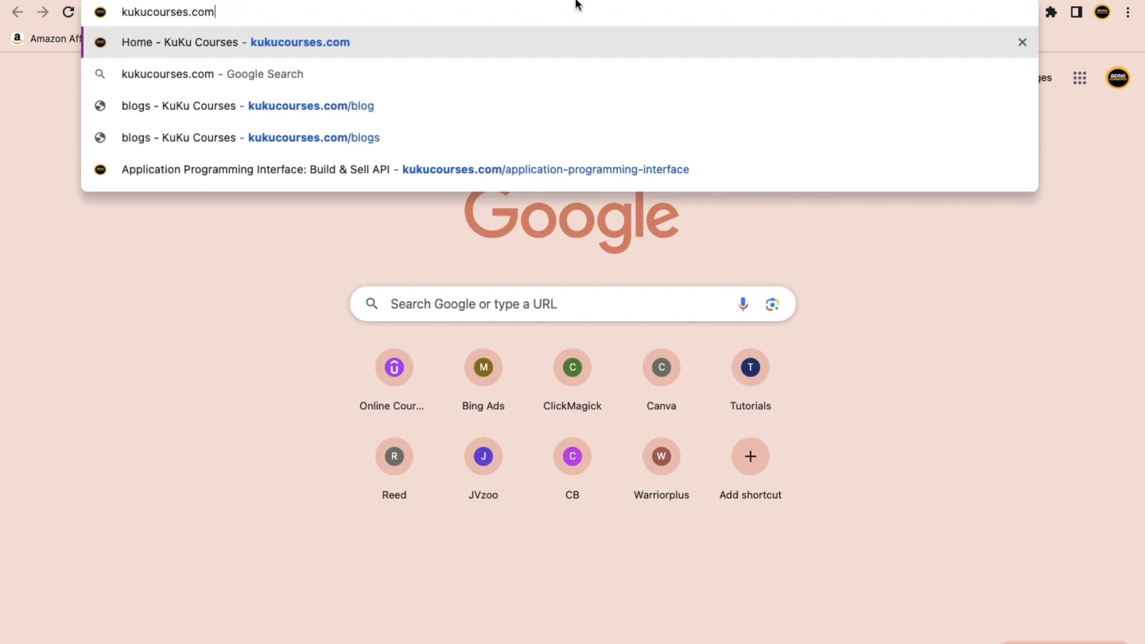
key("Return")
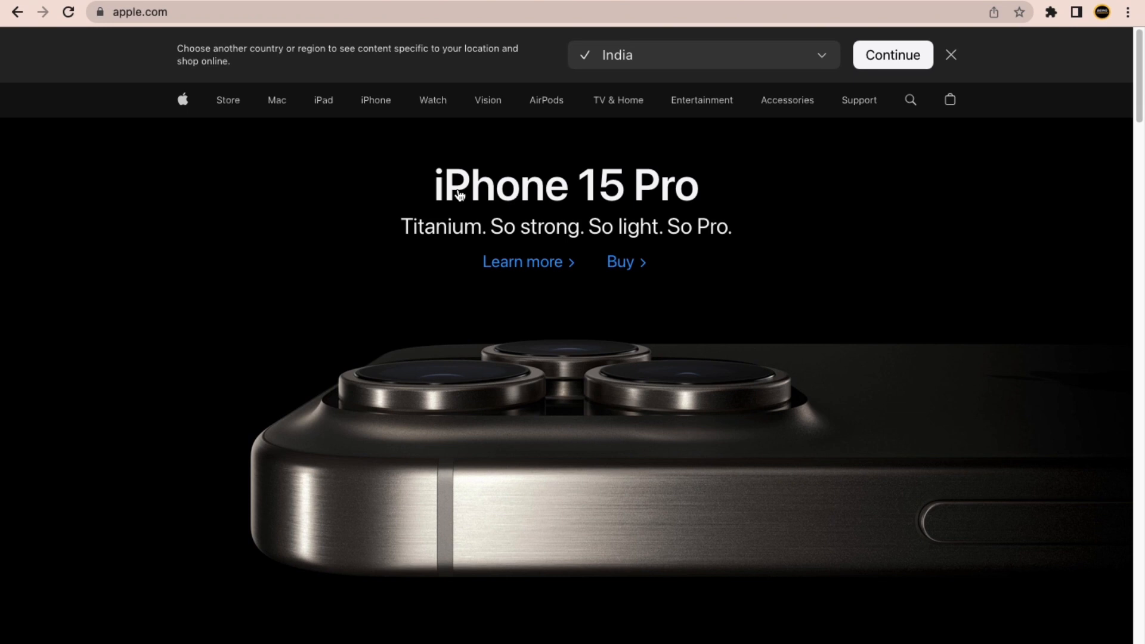
Inspect the full apple.com and kukucourses.com addresses and the site security info.
left_click(266, 13)
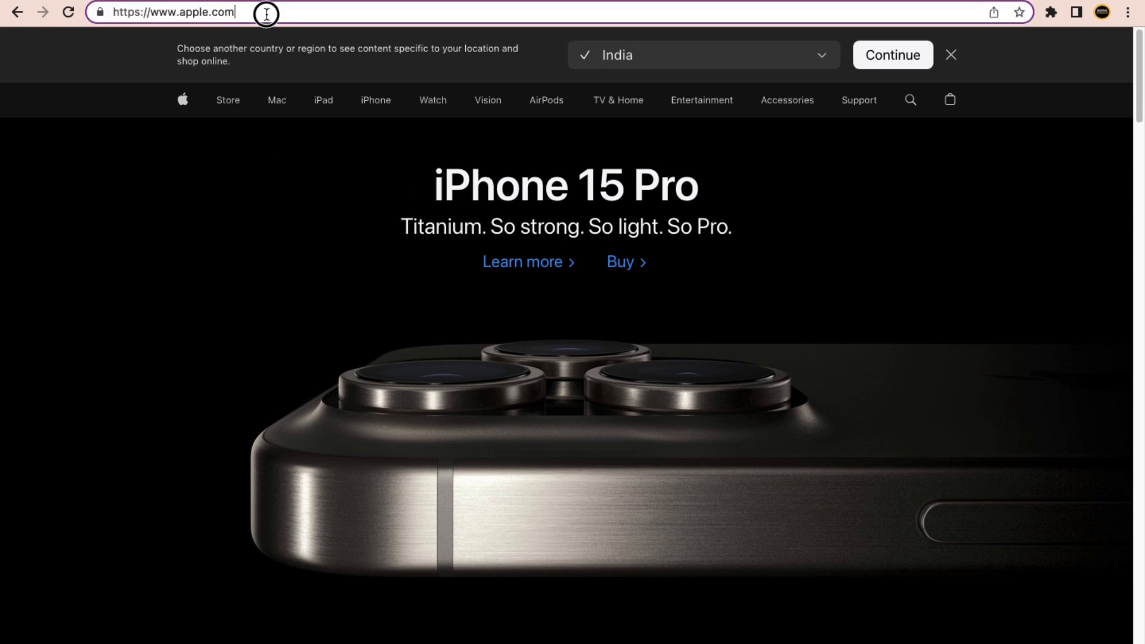
left_click_drag(266, 13, 101, 12)
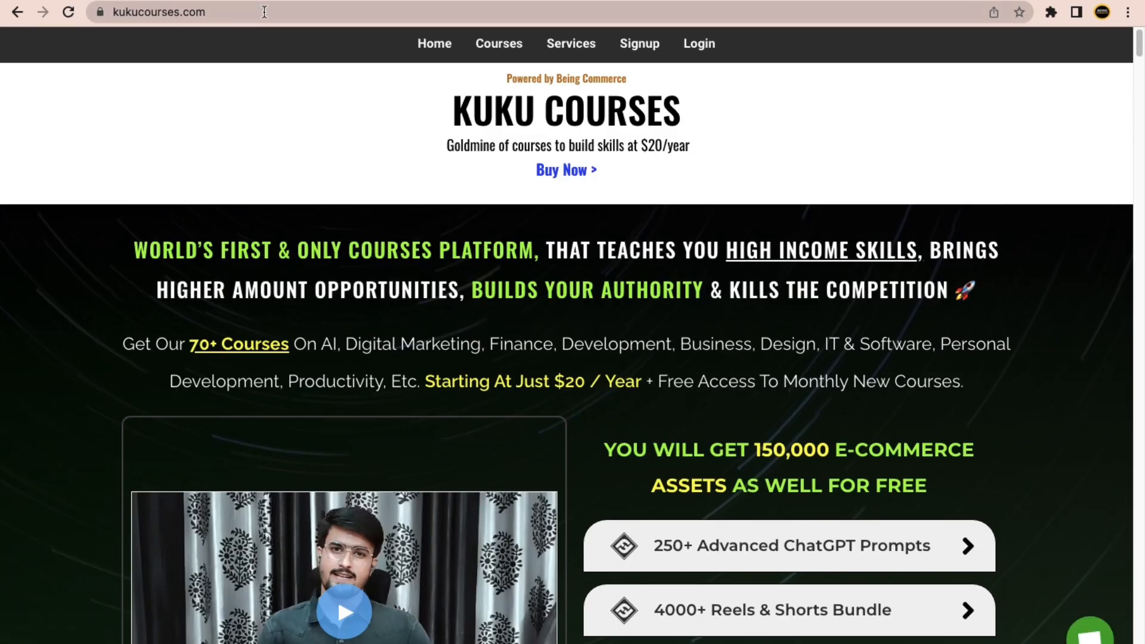
double_click(291, 16)
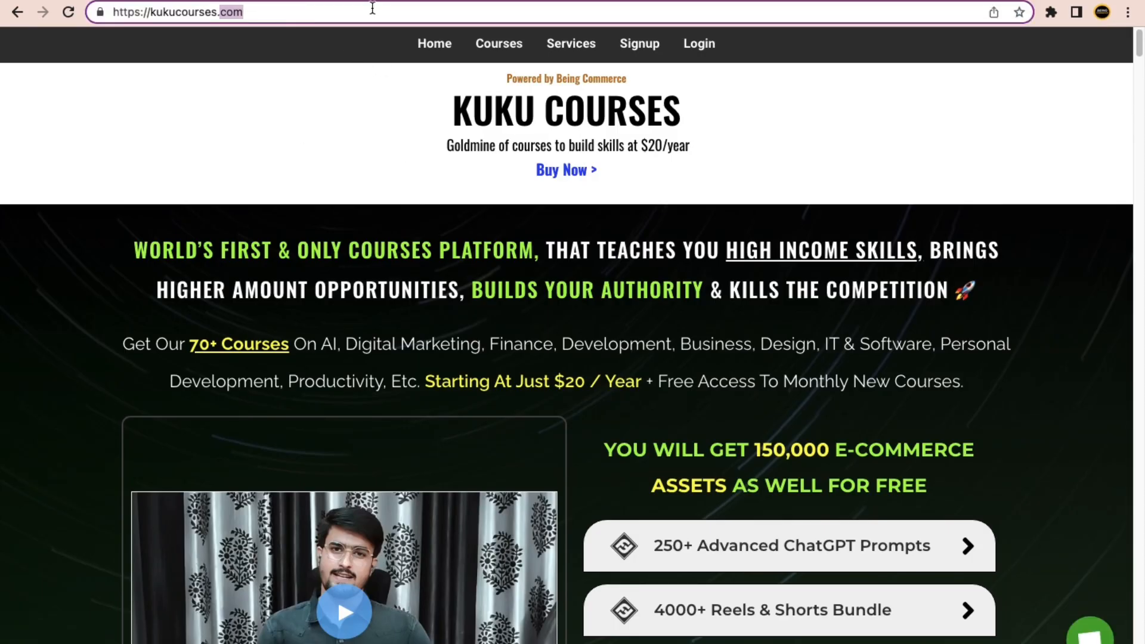
left_click_drag(289, 14, 111, 12)
left_click(108, 13)
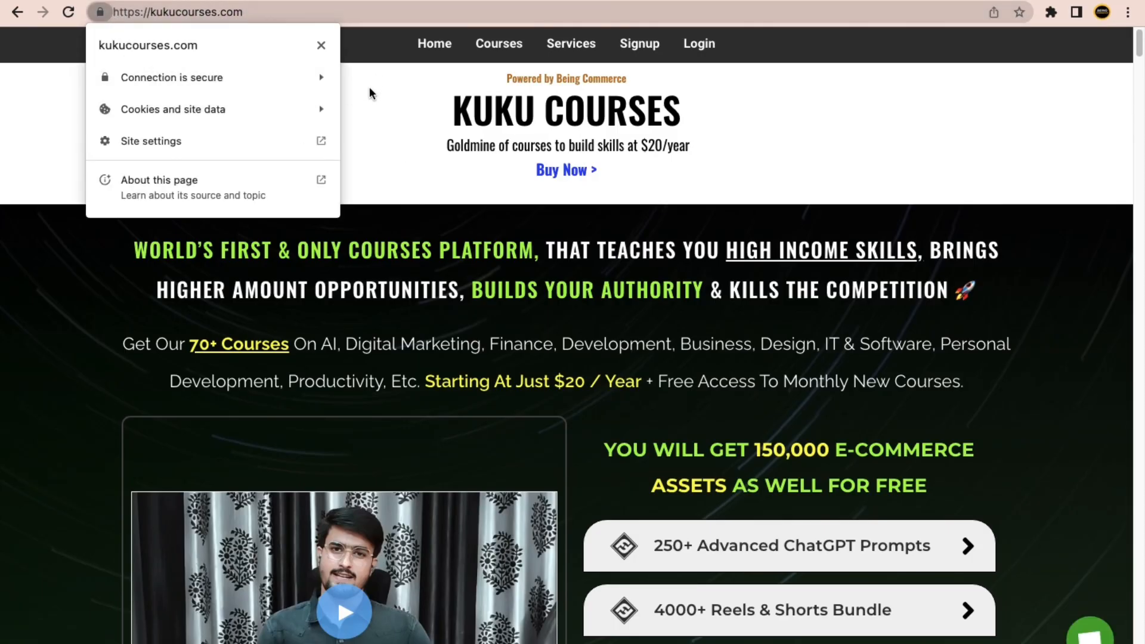
left_click(413, 185)
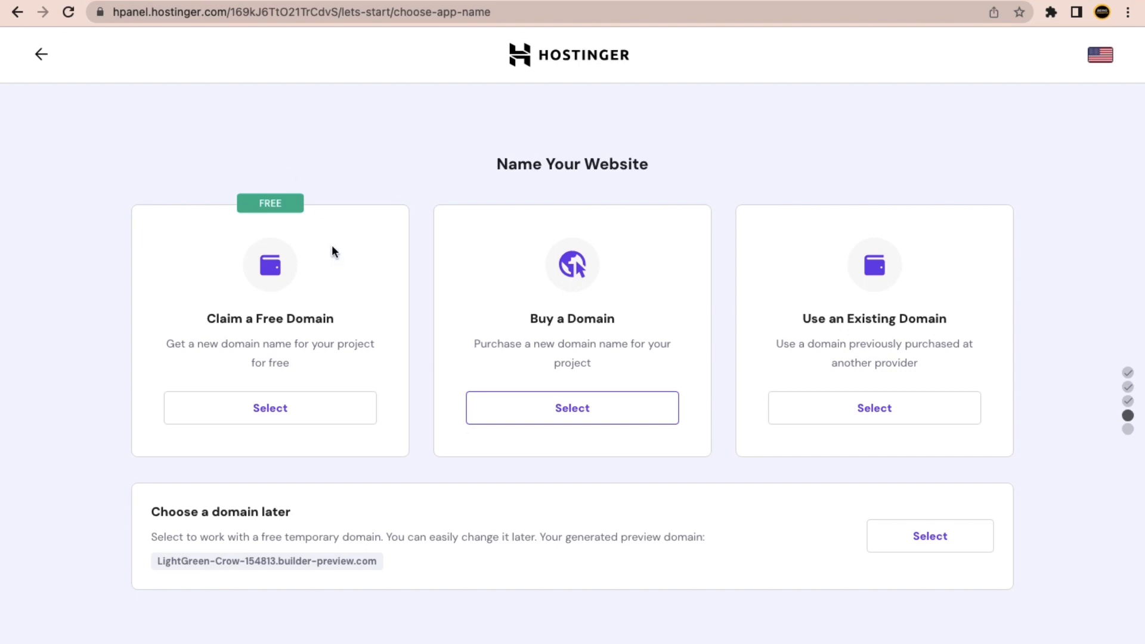
Compare the free, buy and existing domain options, then select Claim a Free Domain.
left_click_drag(200, 319, 334, 319)
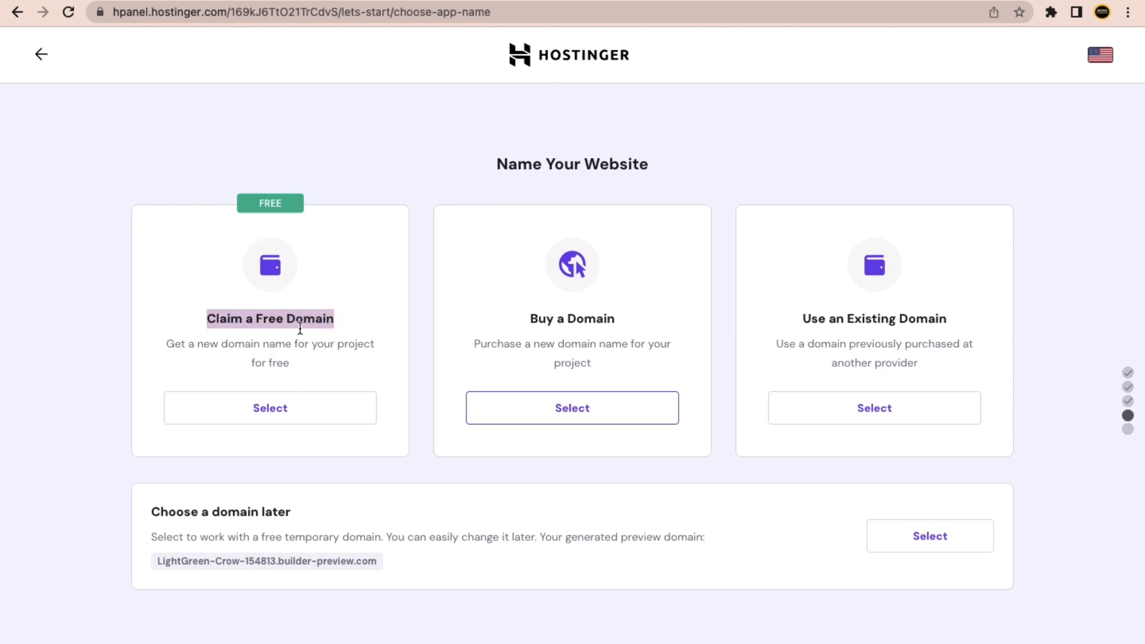
left_click(74, 314)
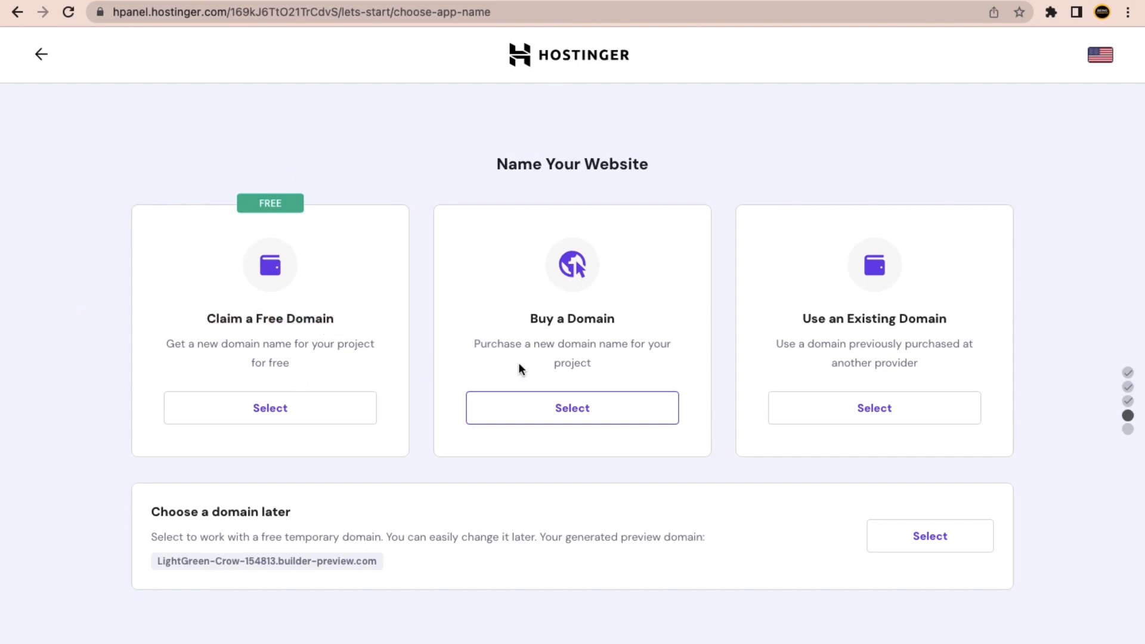
left_click_drag(529, 319, 596, 319)
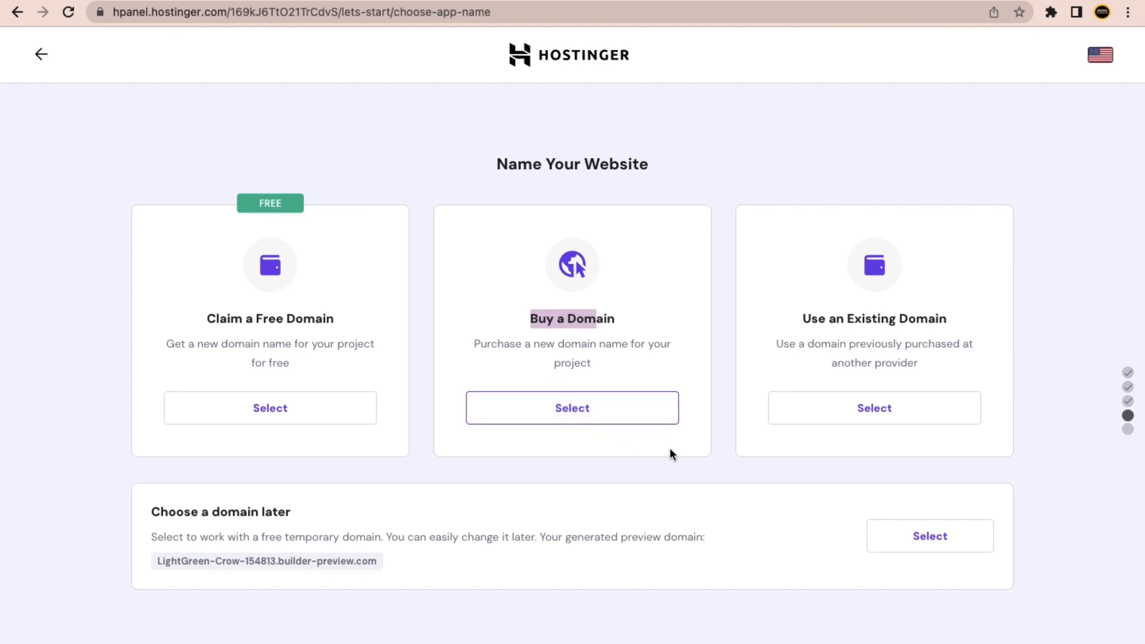
left_click_drag(849, 326, 910, 322)
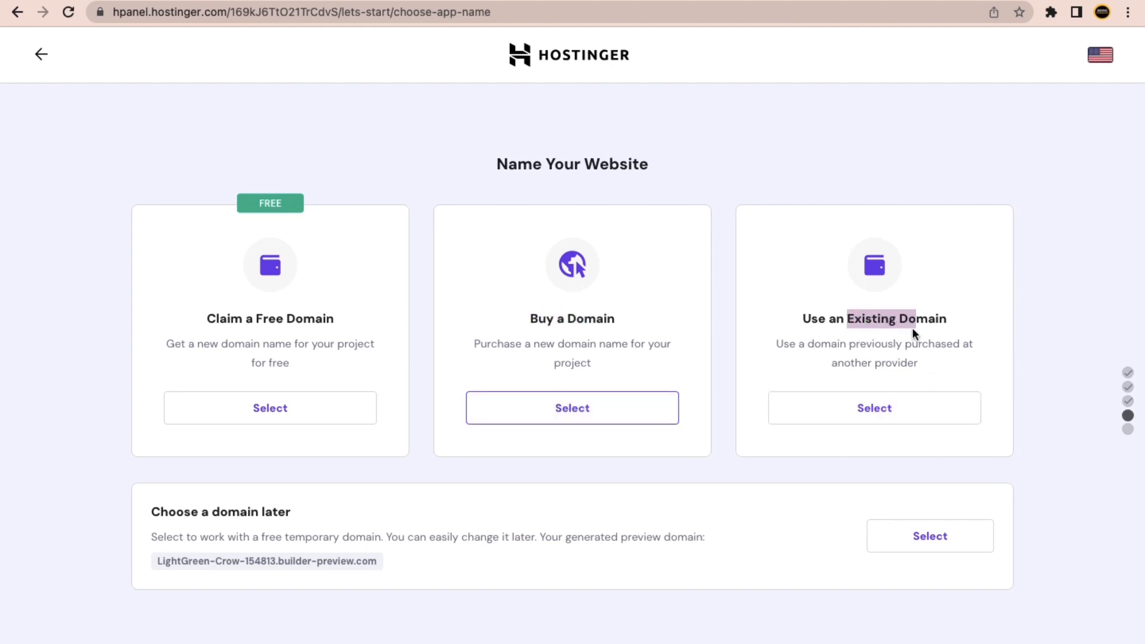
left_click(909, 332)
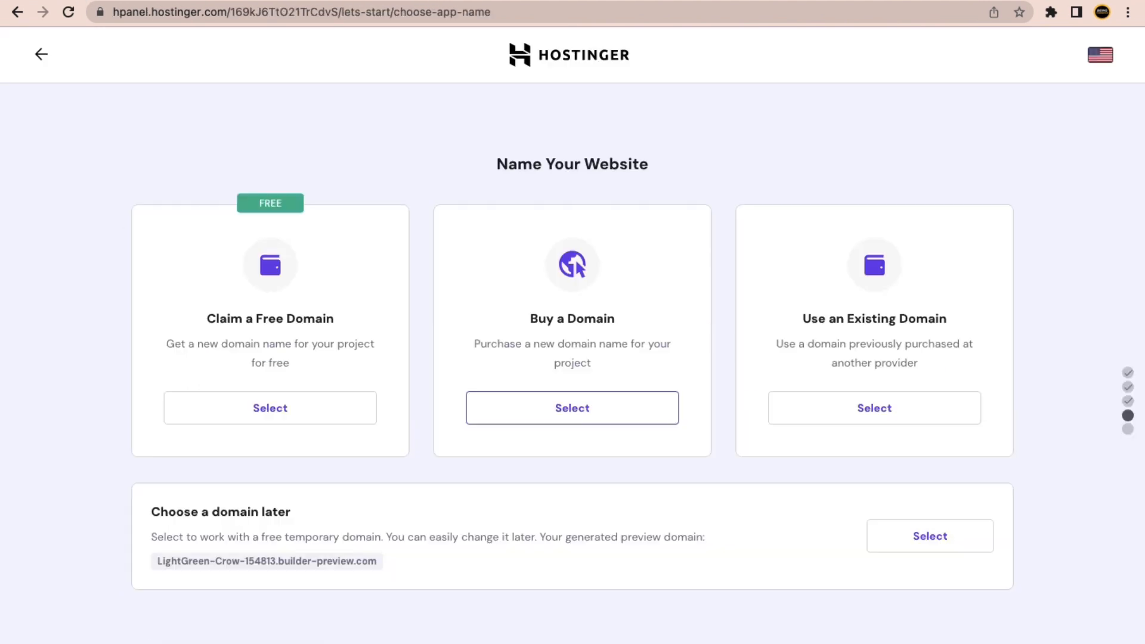
left_click_drag(228, 322, 283, 320)
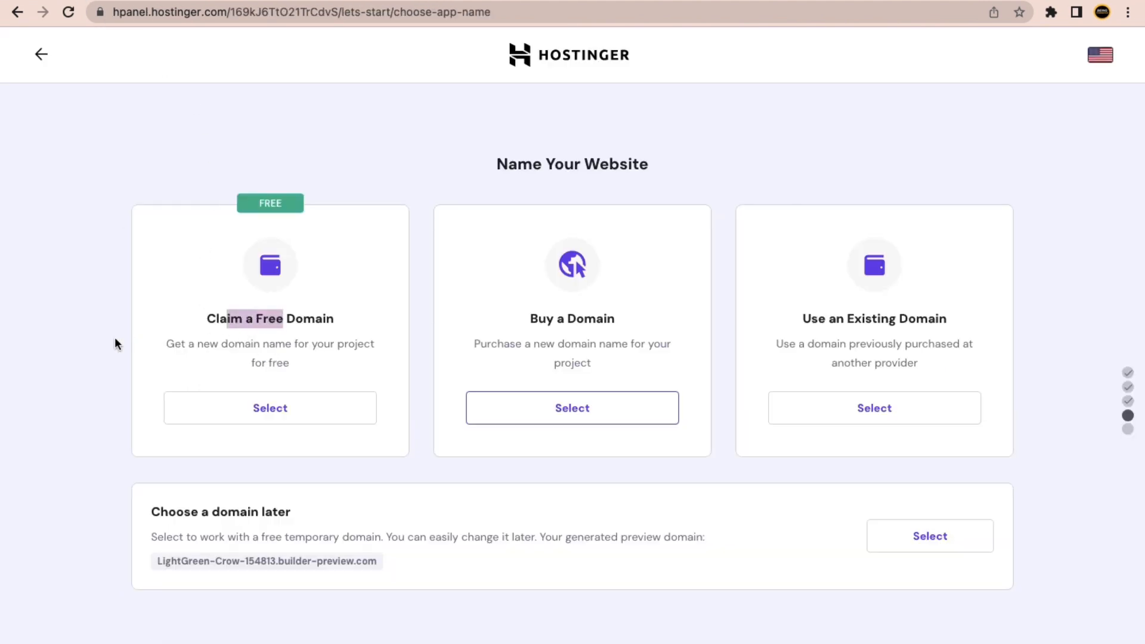
left_click(115, 338)
left_click(303, 414)
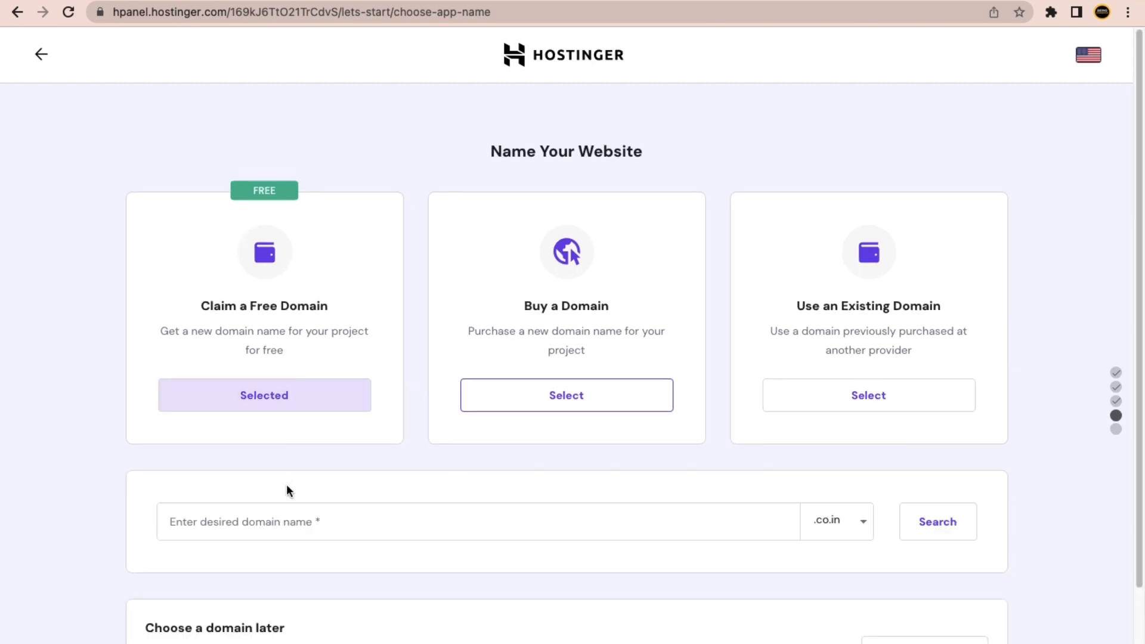
Change the free domain extension from .co.in to .com in the extension list.
scroll(323, 509, "down", 2)
left_click(272, 421)
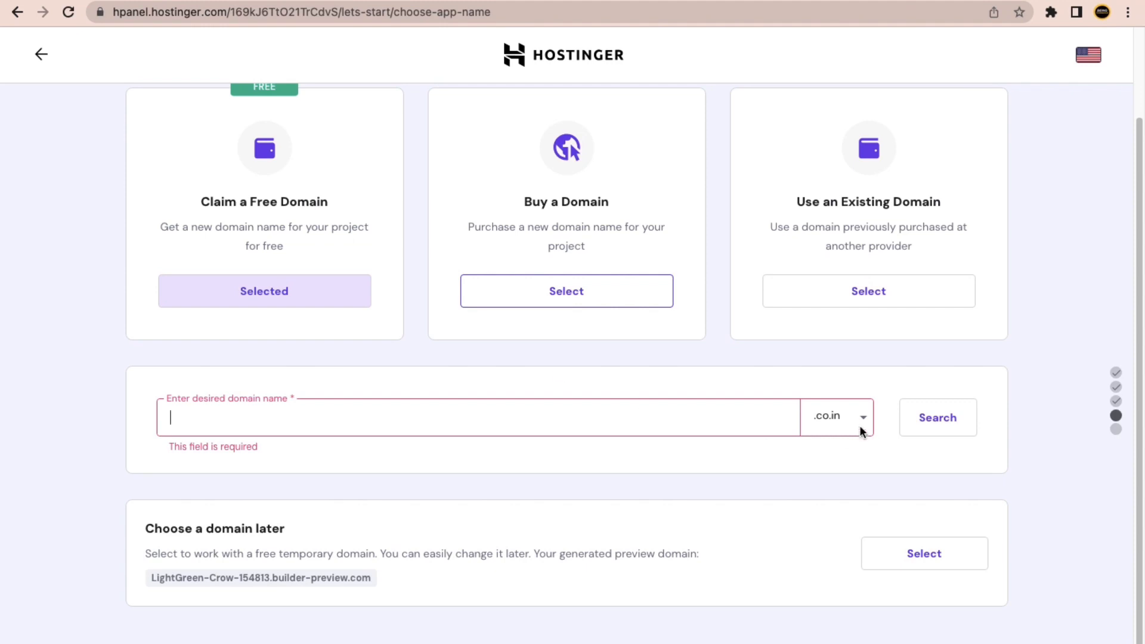
left_click(850, 420)
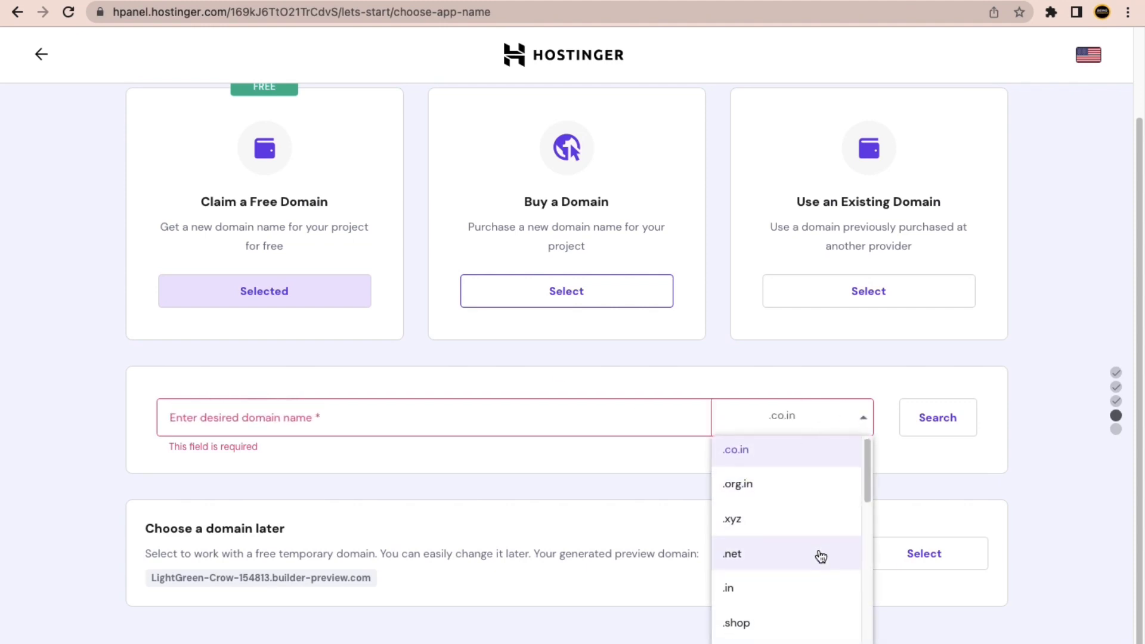
scroll(820, 555, "down", 5)
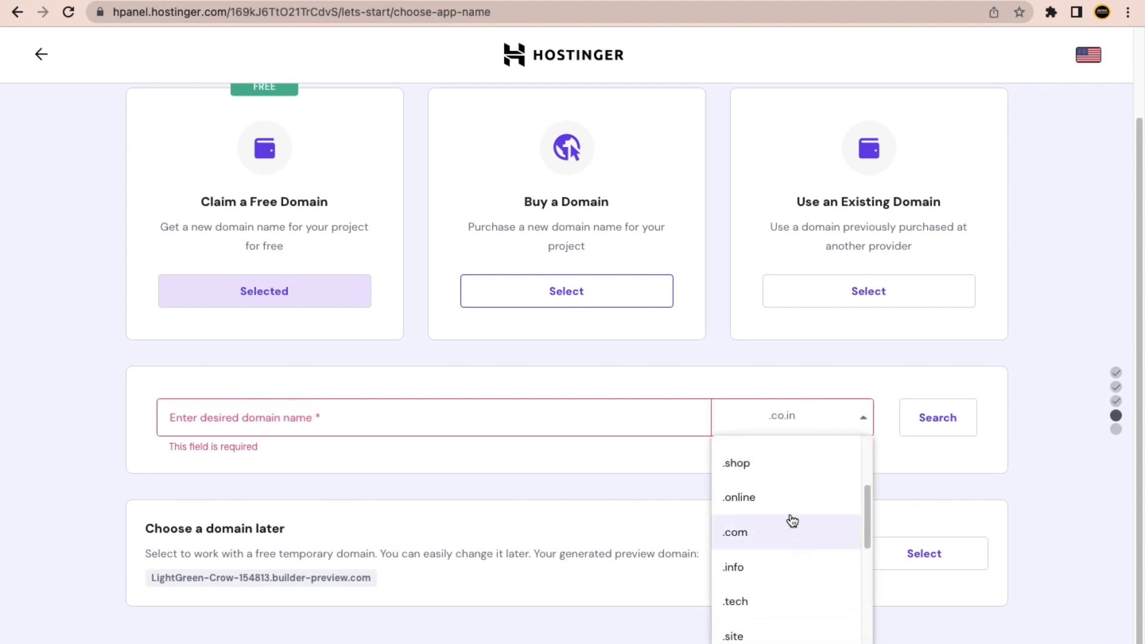
scroll(787, 531, "down", 3)
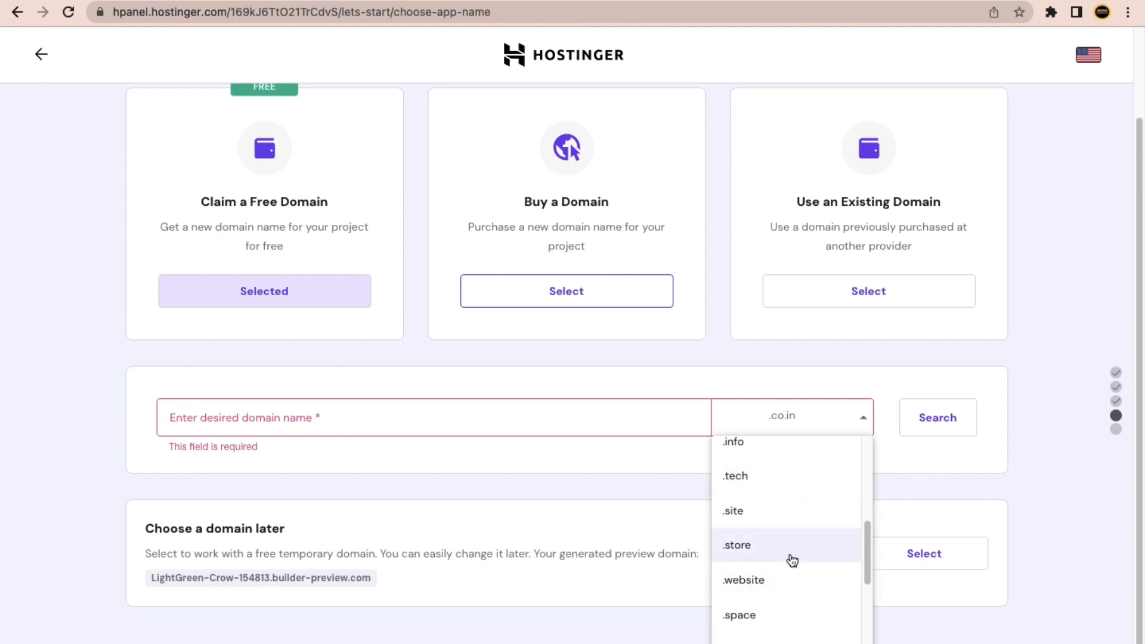
scroll(780, 552, "up", 8)
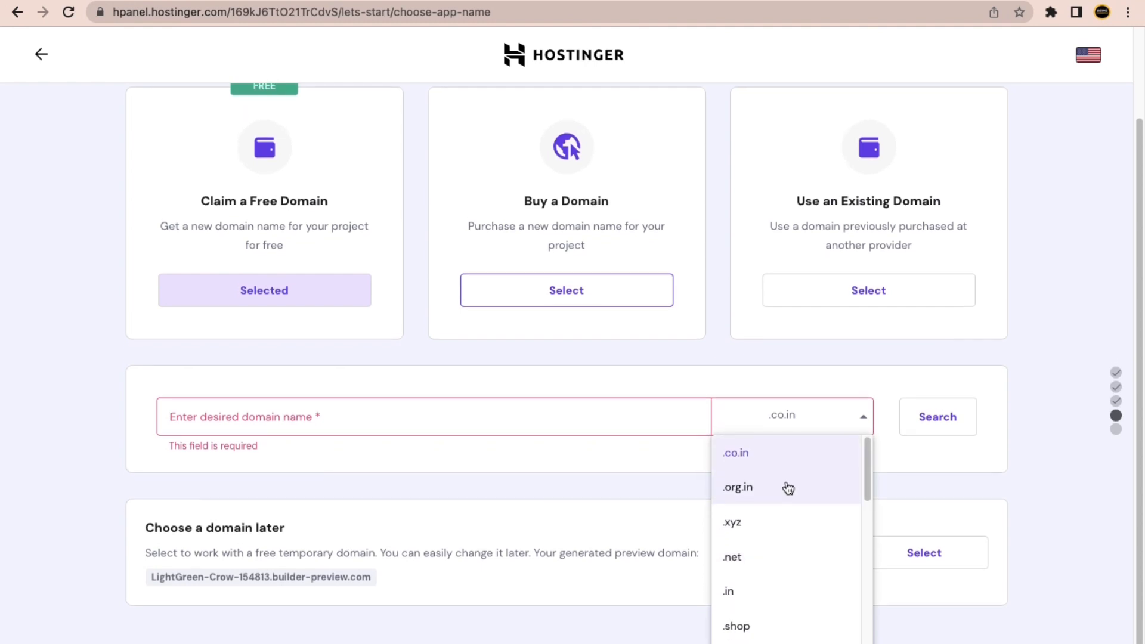
scroll(789, 501, "down", 3)
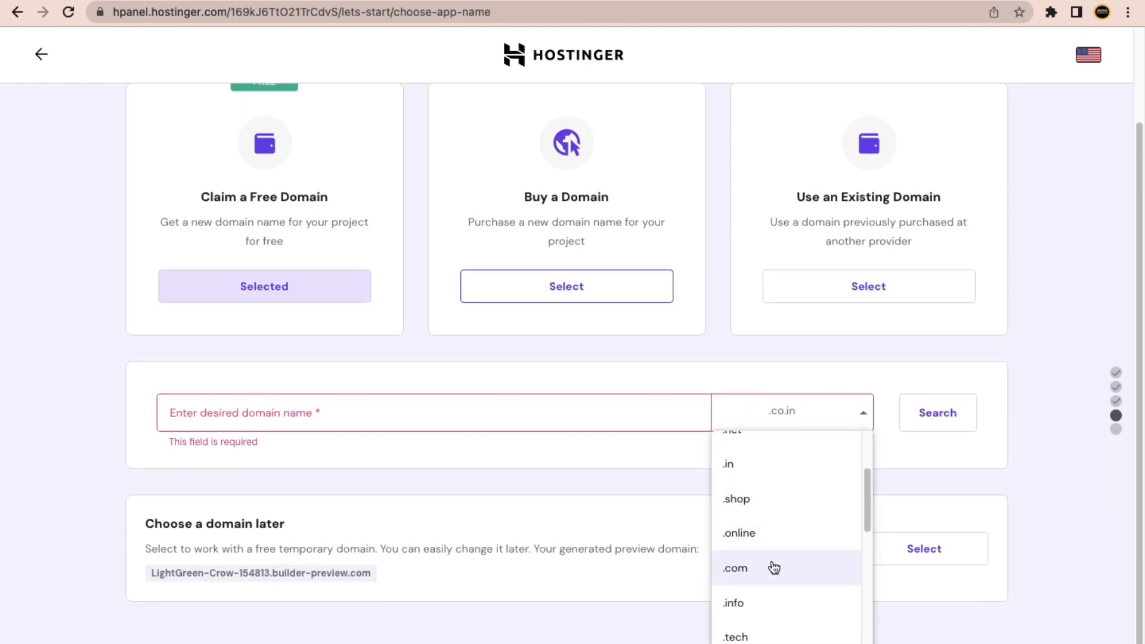
left_click(773, 567)
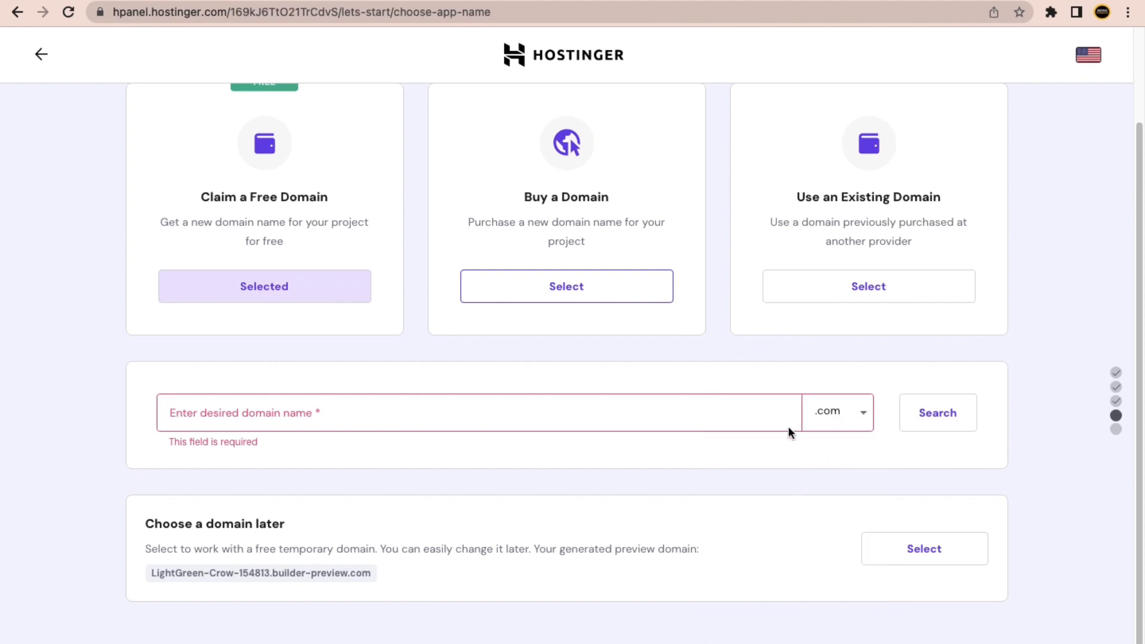
left_click(459, 422)
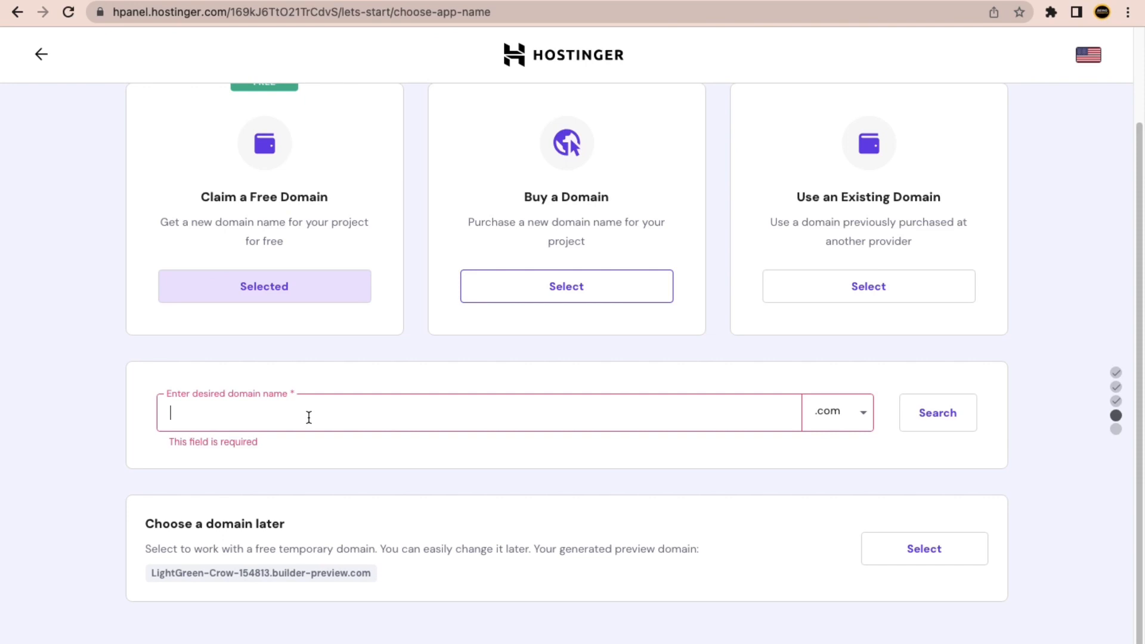
Search for aiaiaia.com as the free domain, which turns out to be taken.
type("ai")
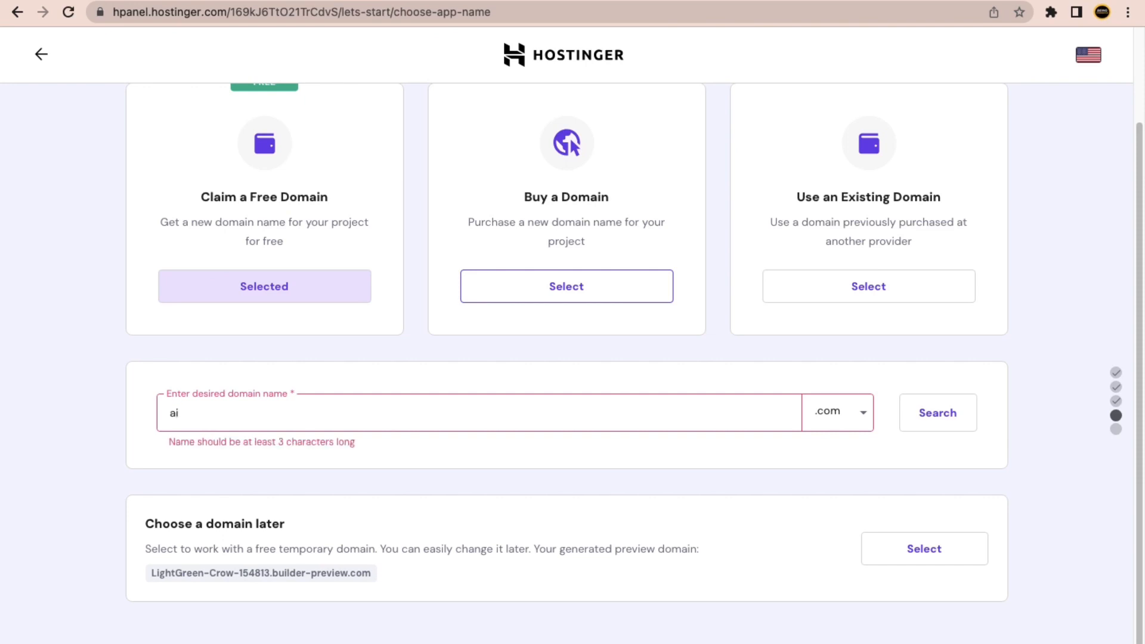
type("aiaia")
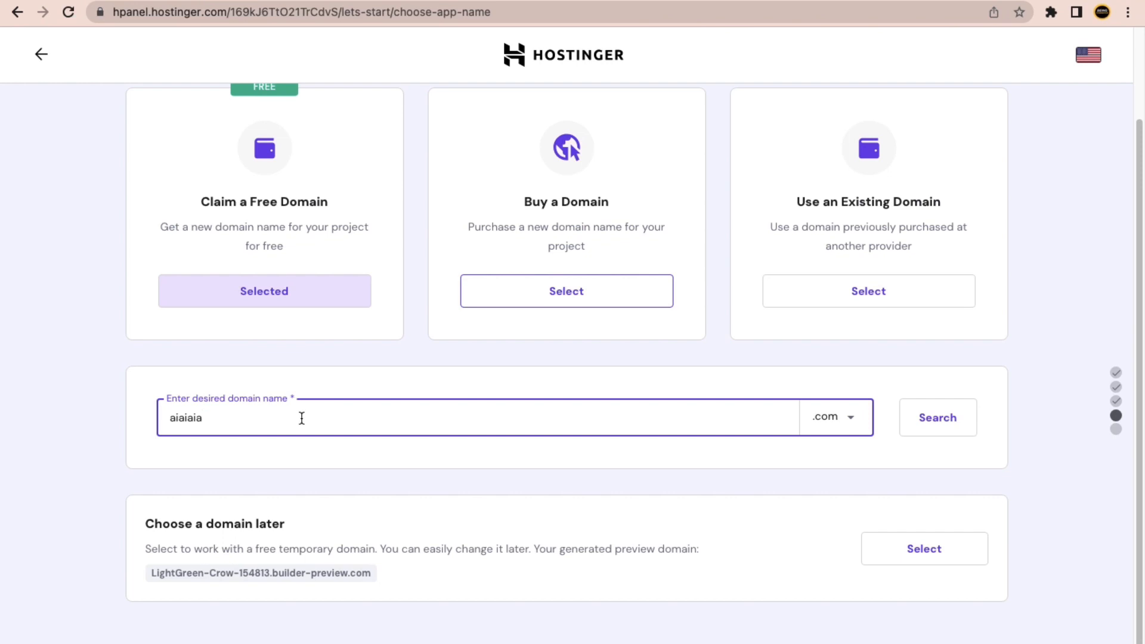
left_click(89, 409)
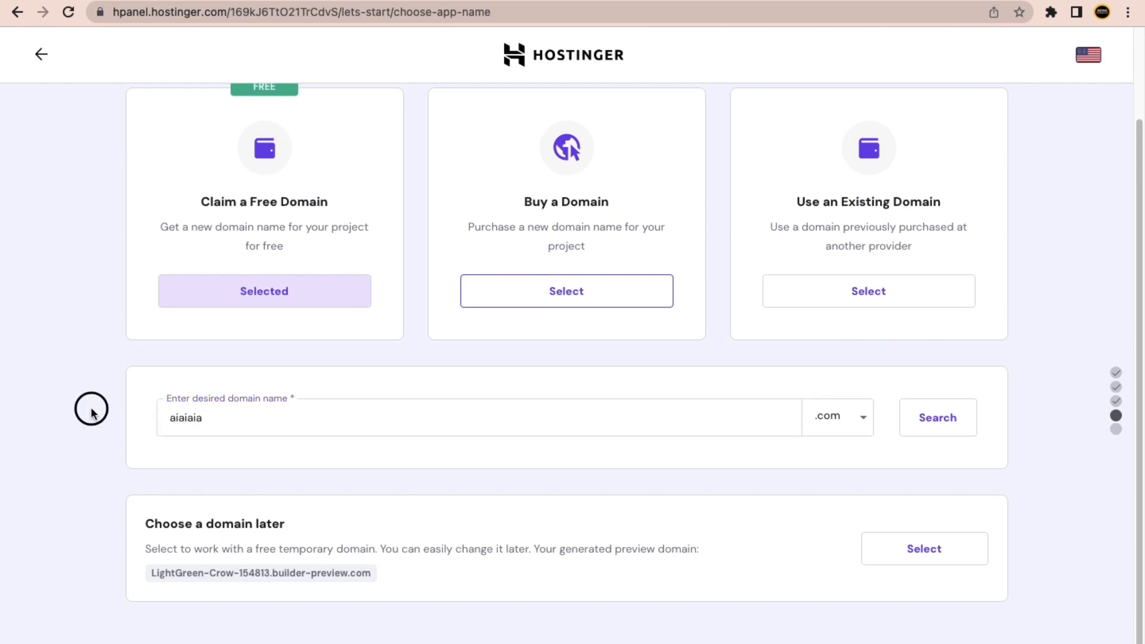
left_click(930, 428)
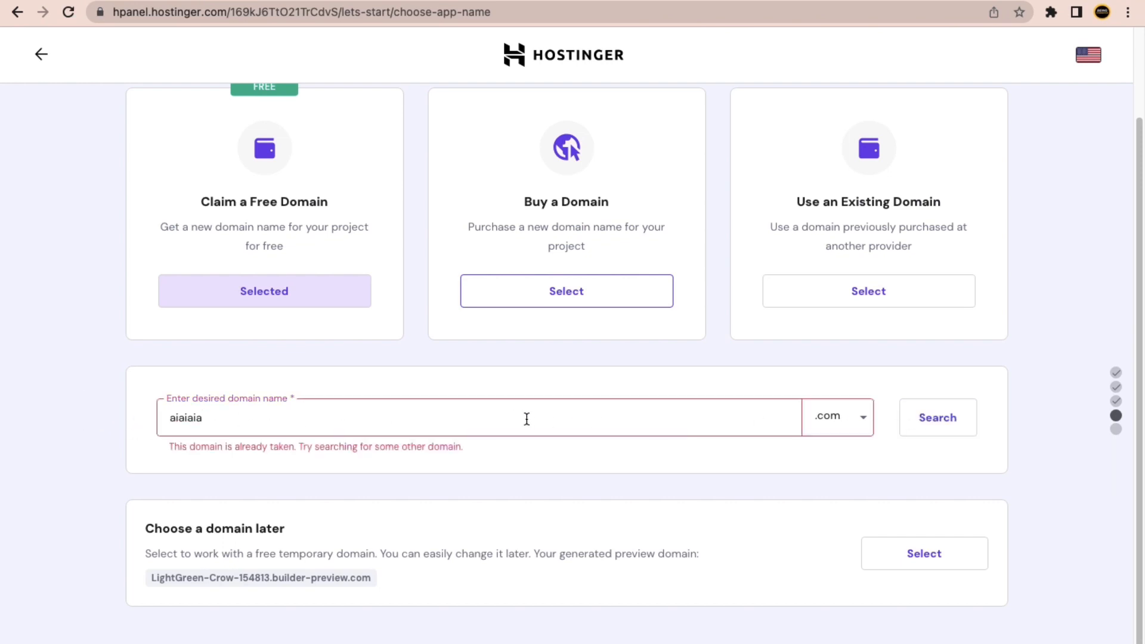
Search aiwebsiteai.com, confirm it is available, and continue to register it.
left_click(239, 423)
left_click_drag(240, 423, 146, 429)
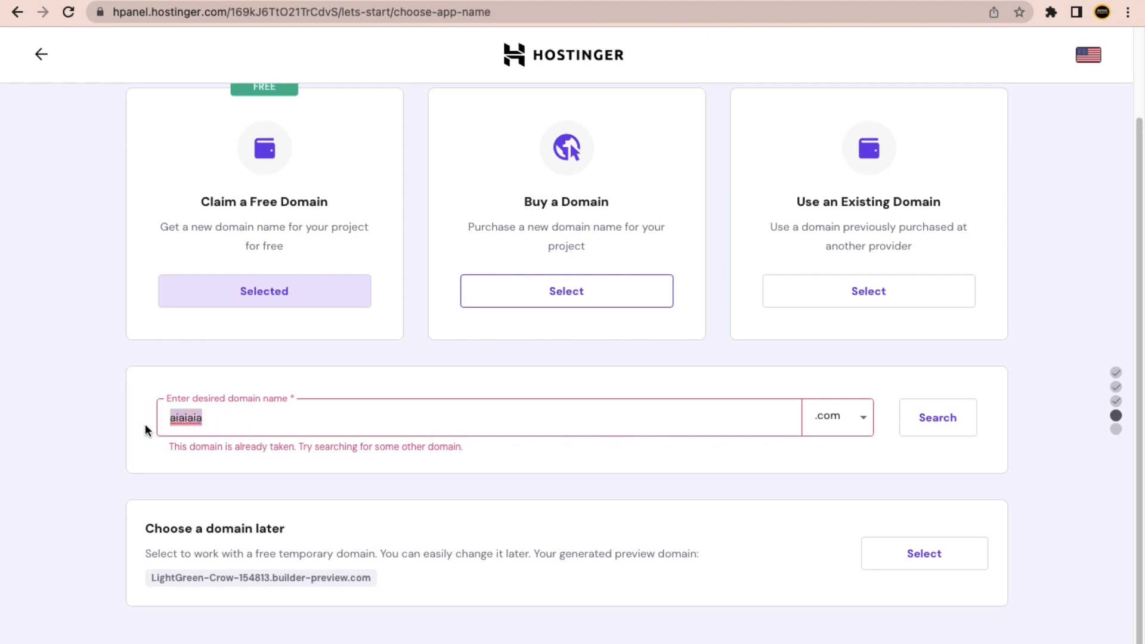
type("aiho")
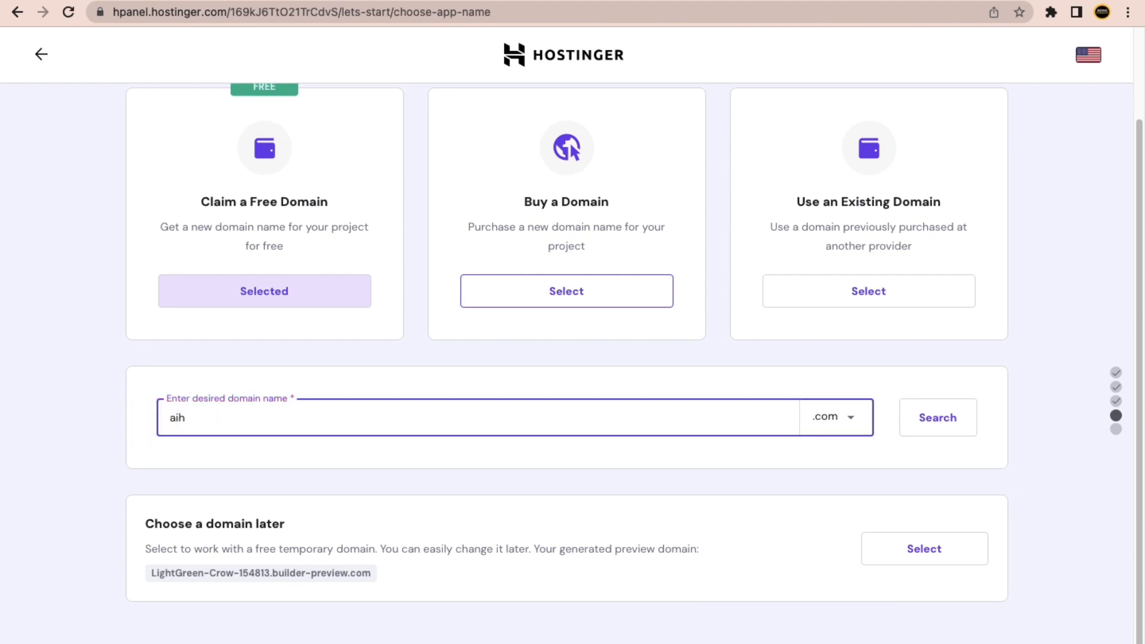
key("BackSpace")
type("websiteai")
left_click(102, 430)
left_click(952, 417)
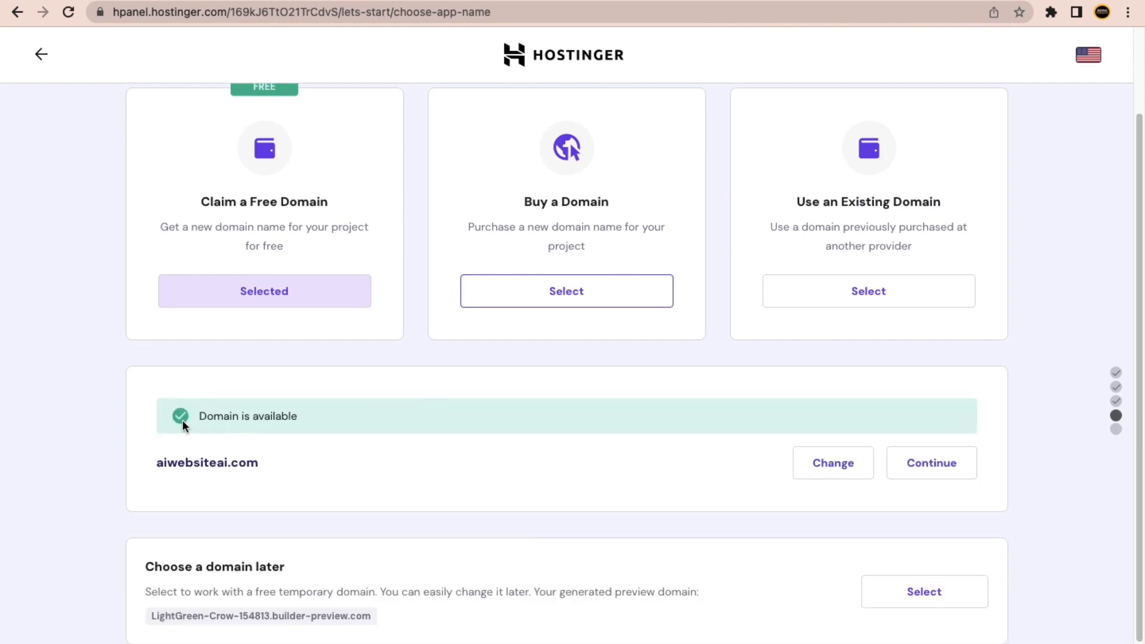
left_click_drag(198, 416, 298, 415)
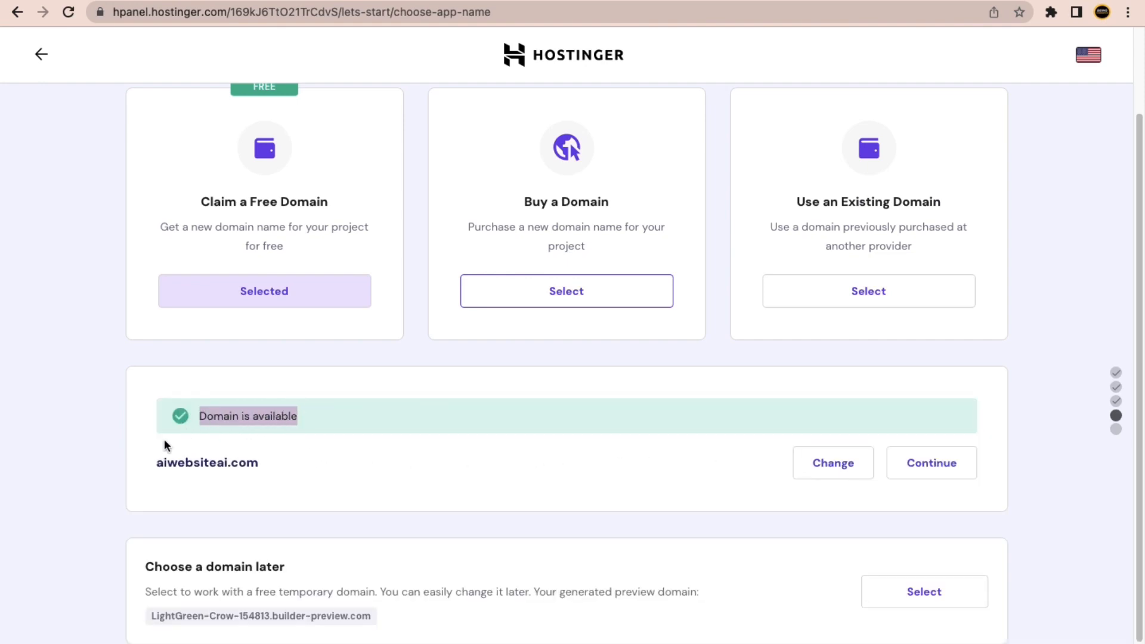
left_click(98, 445)
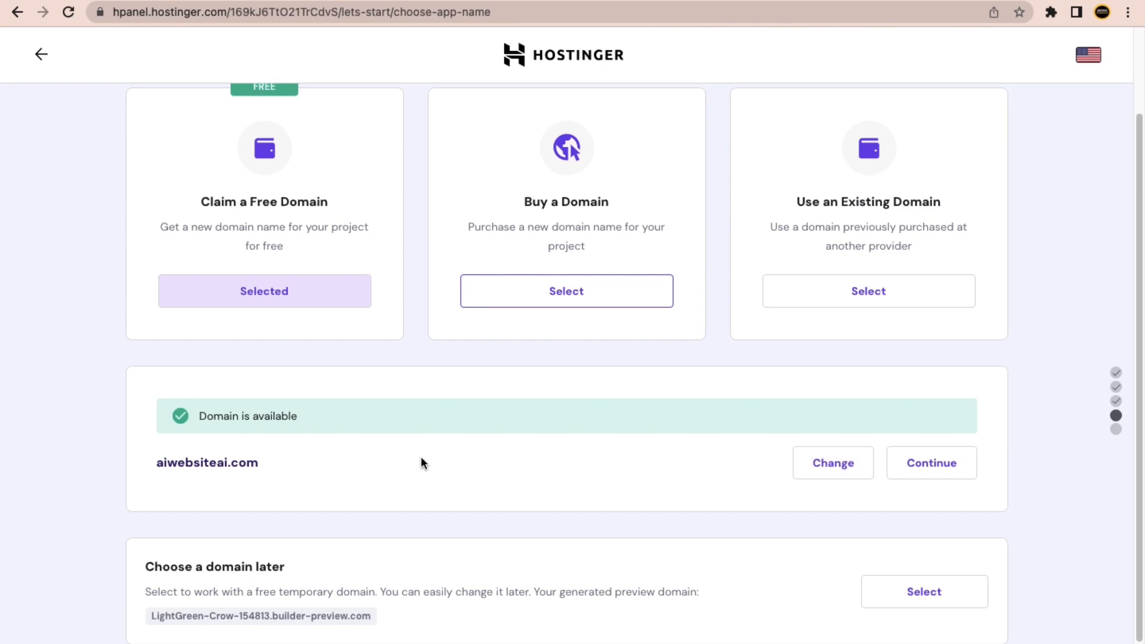
left_click(941, 473)
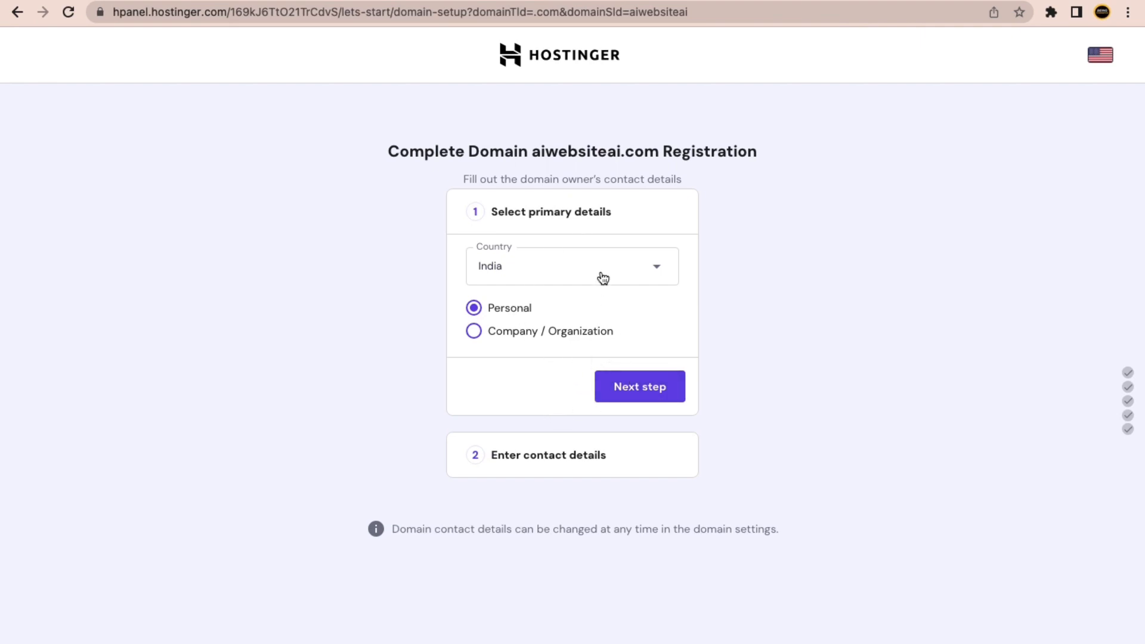
Submit the aiwebsiteai.com registration with India and Personal, keeping the prefilled contact details.
left_click(629, 385)
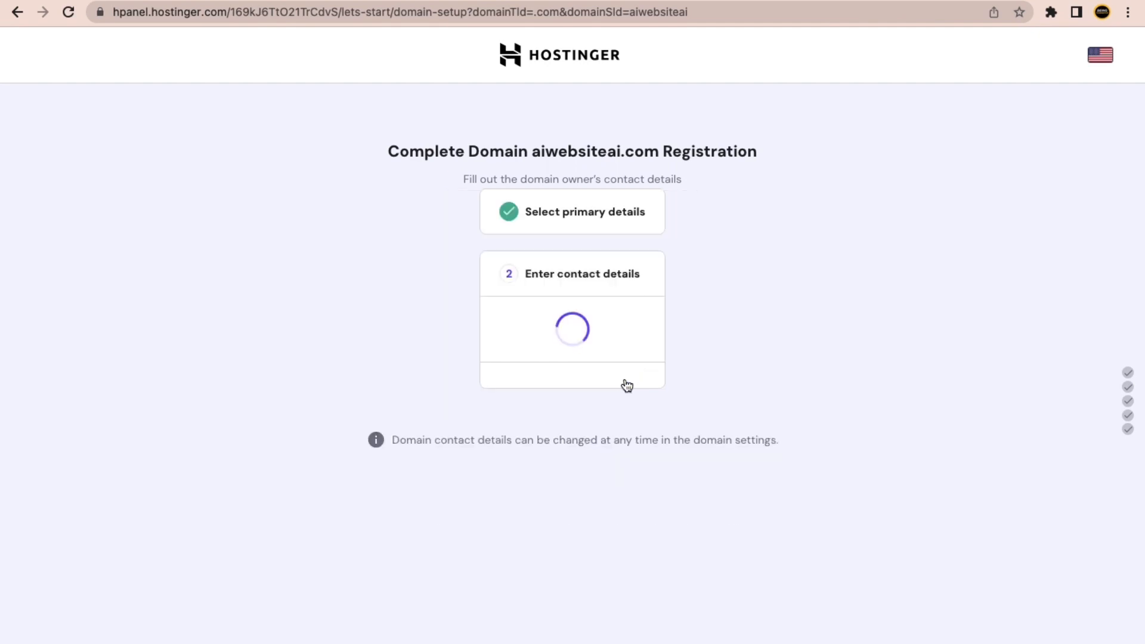
scroll(309, 380, "down", 5)
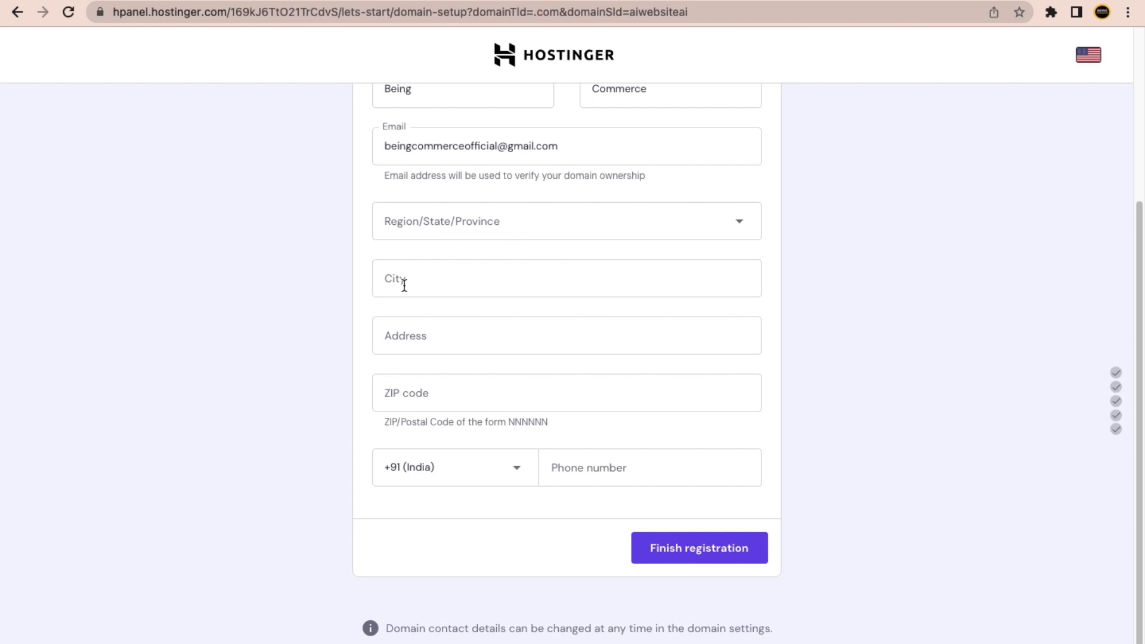
left_click(686, 554)
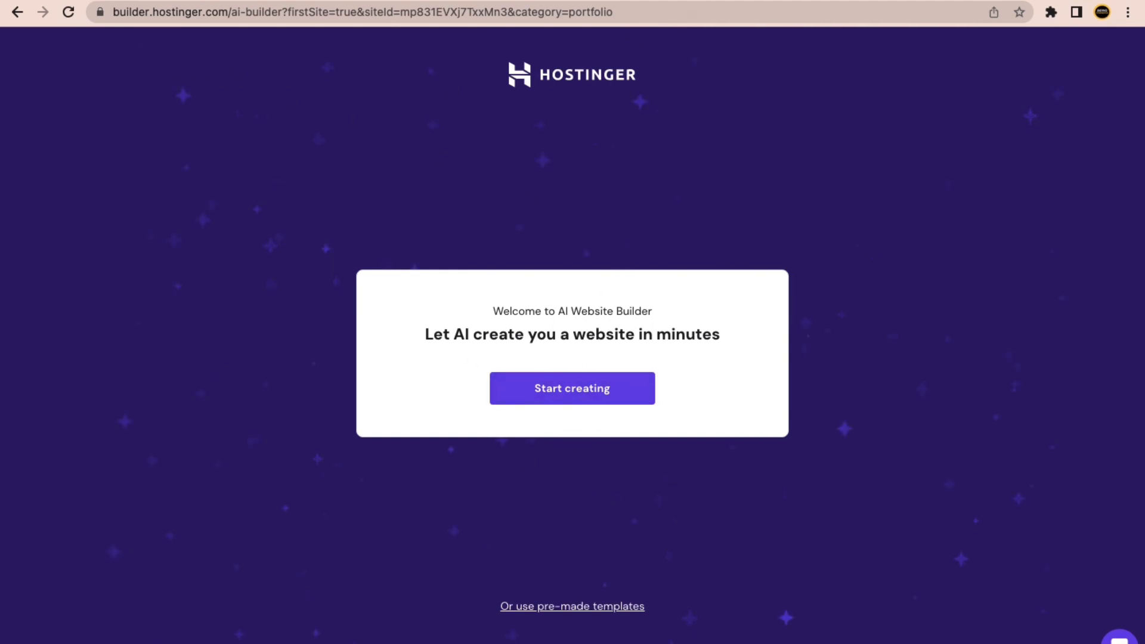
Open hpanel.hostinger.com in a new tab, dismiss the phishing notice, then open another blank tab.
key("super+t")
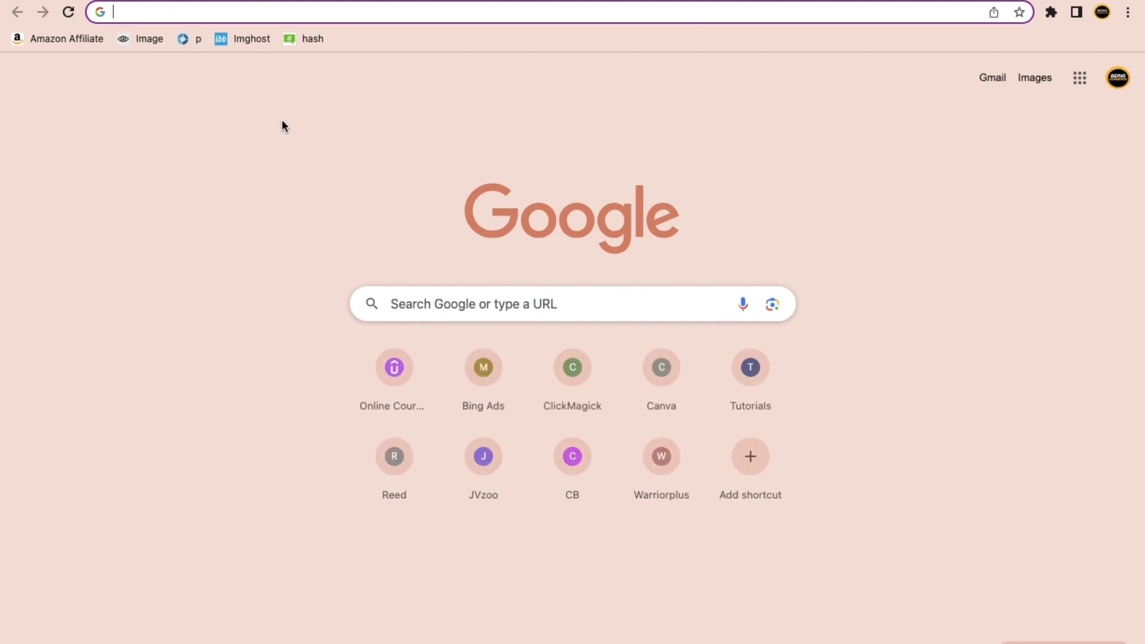
type("hp")
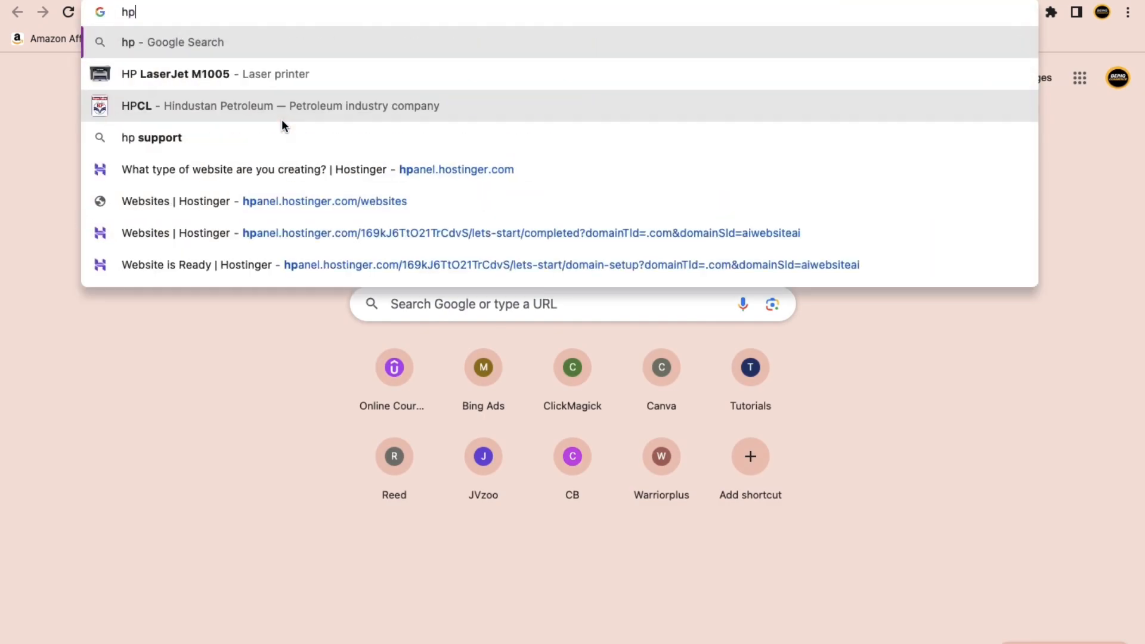
left_click(286, 177)
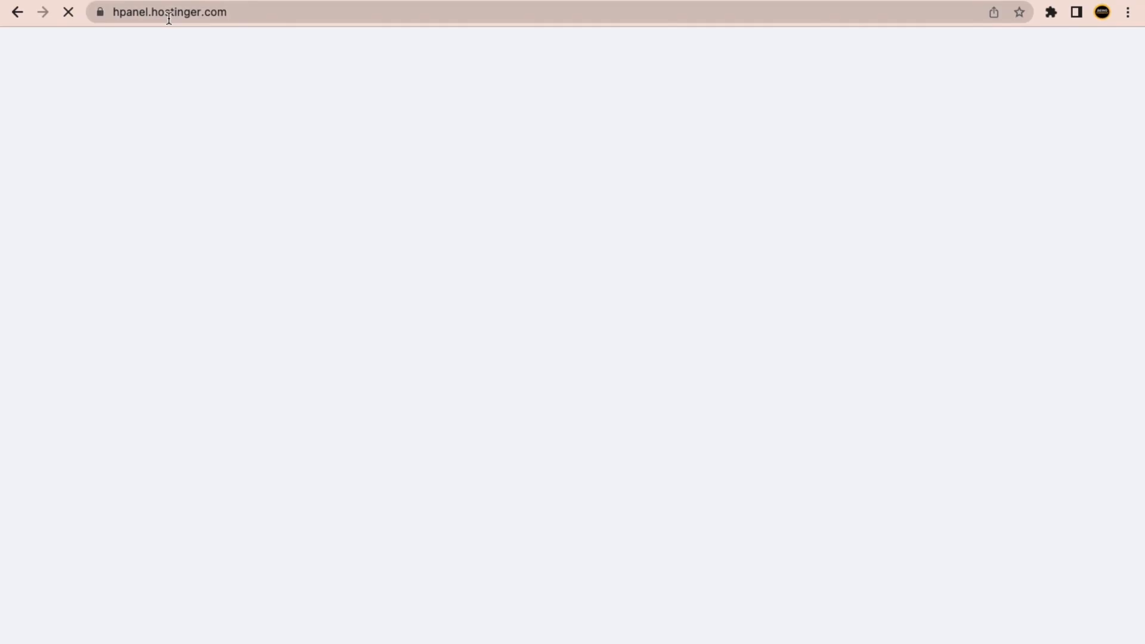
left_click(169, 18)
left_click_drag(291, 13, 154, 11)
left_click(147, 12)
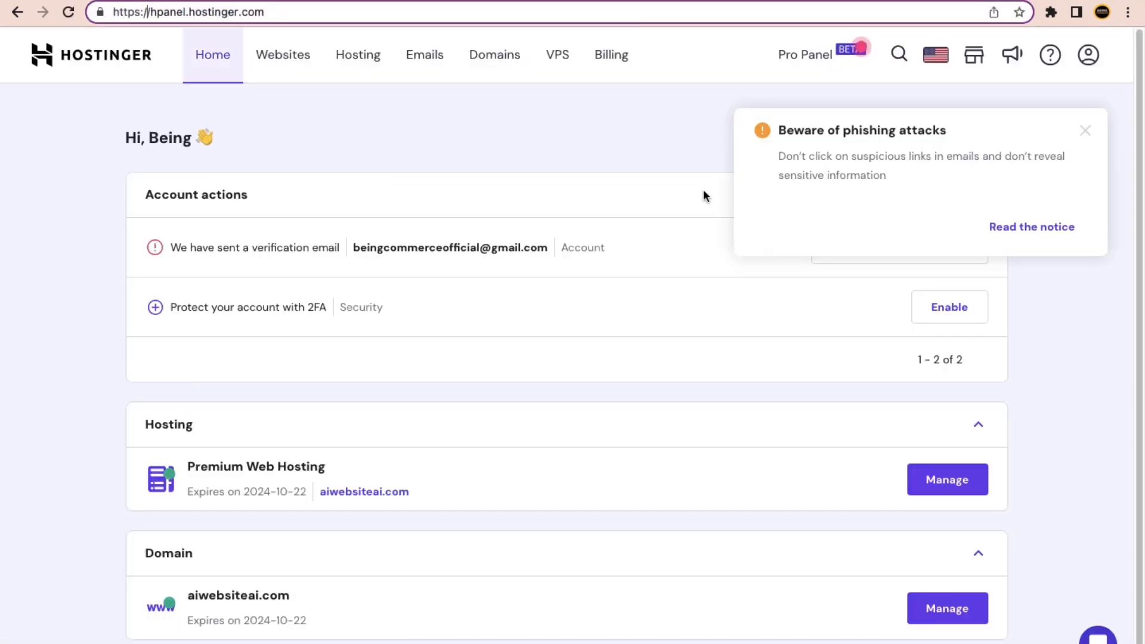
left_click(1085, 130)
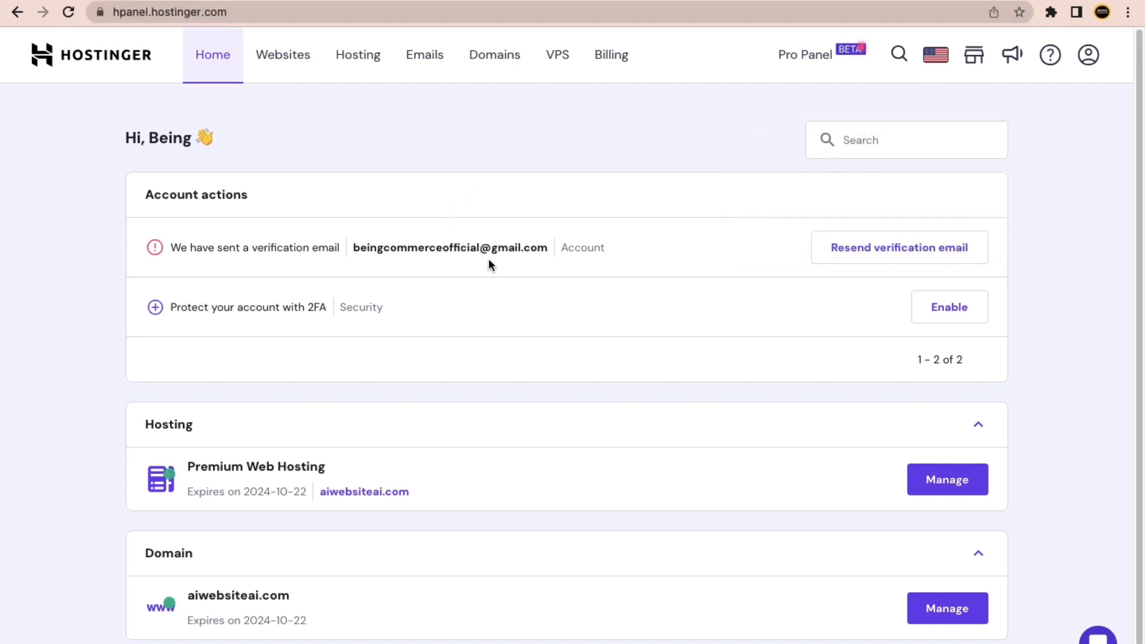
key("super+t")
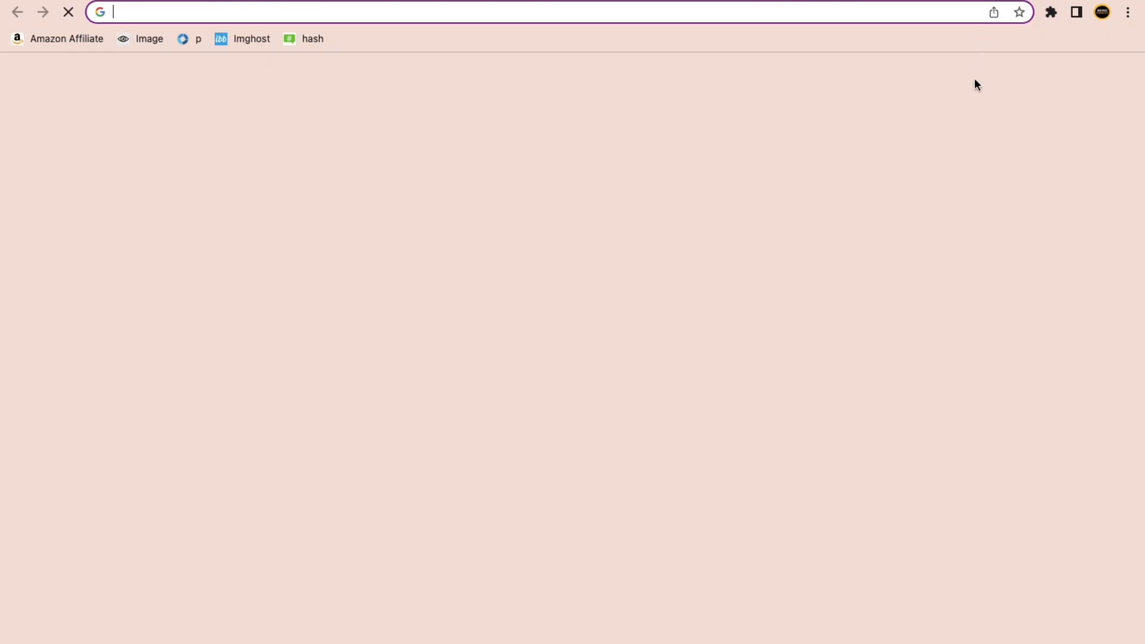
In Gmail, open Hostinger's 'Verify your email address' message and verify the email address.
left_click(993, 79)
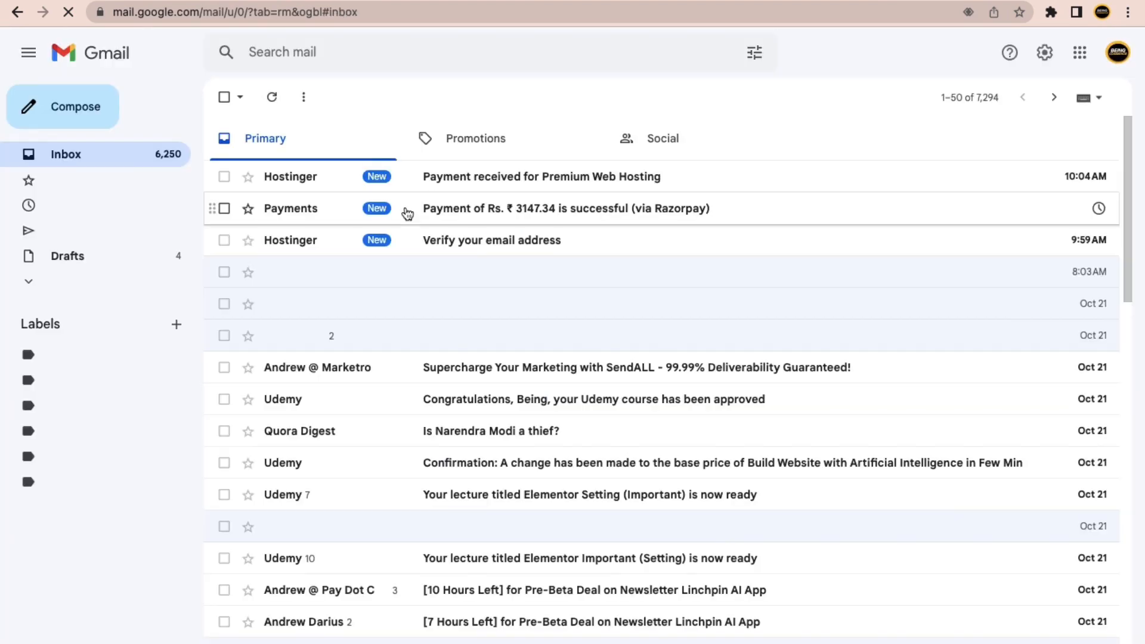
left_click(428, 215)
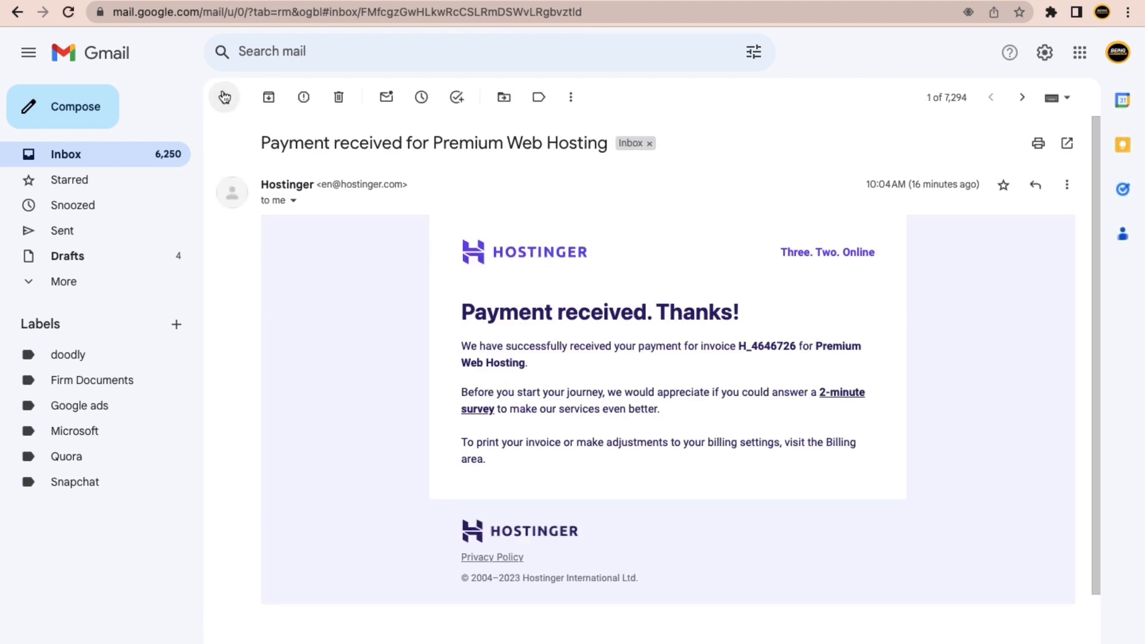
key("alt+Left")
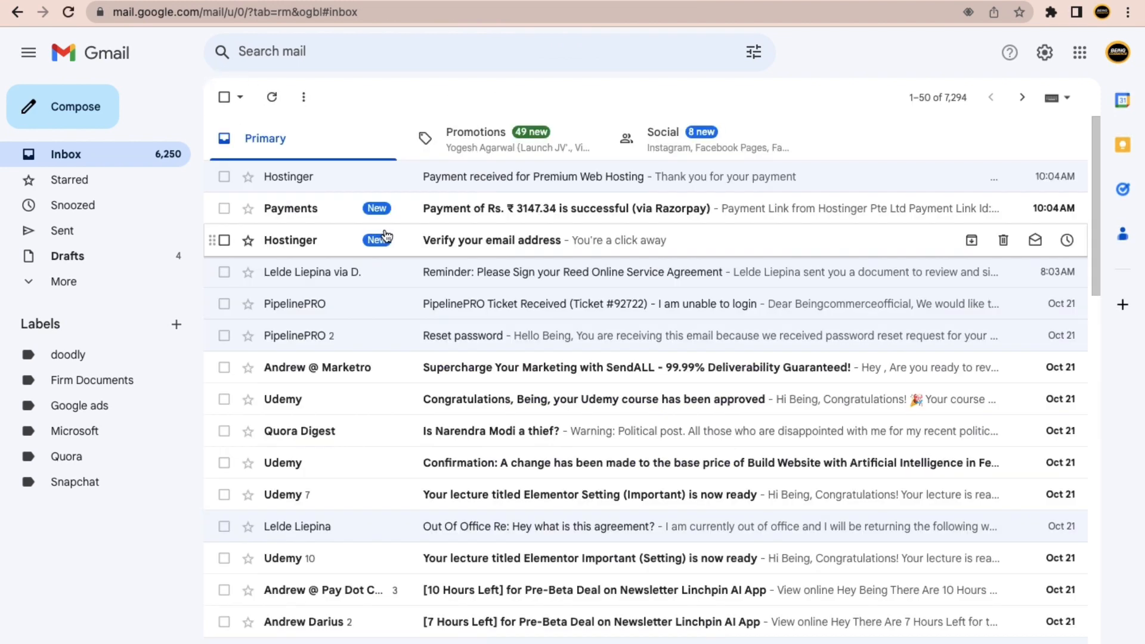
left_click(442, 242)
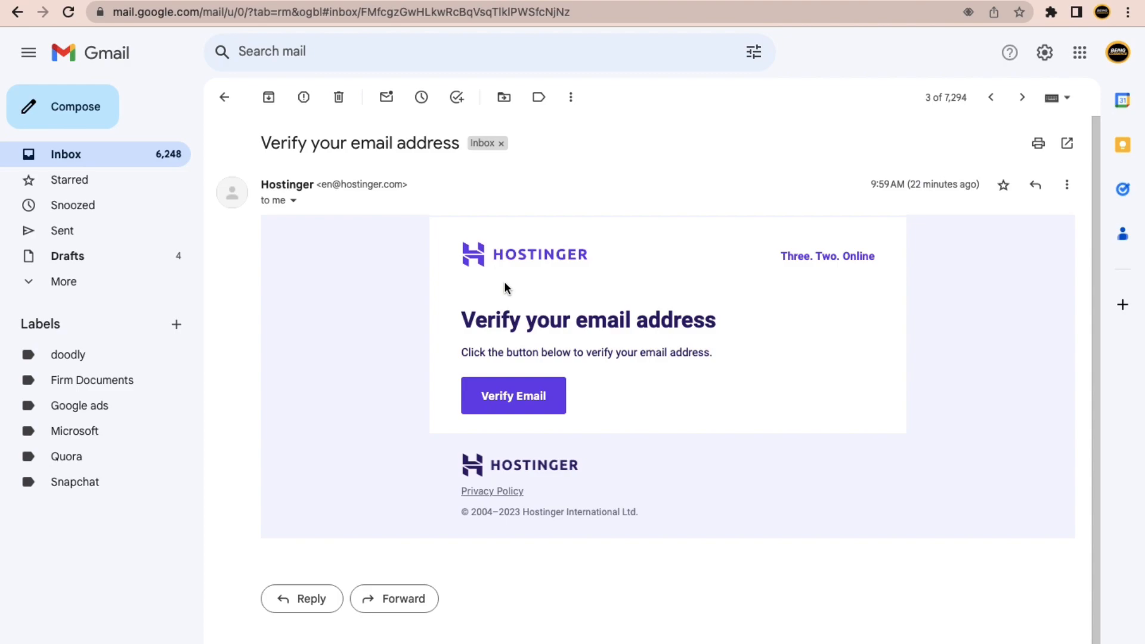
left_click(526, 398)
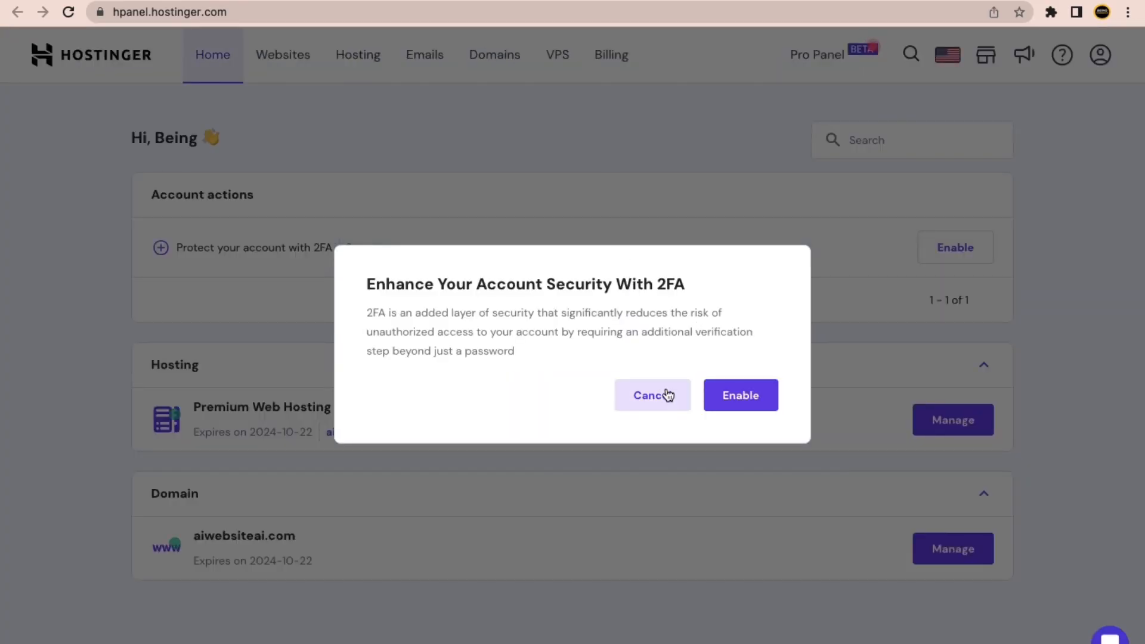
Dismiss the two-factor suggestion and open the aiwebsiteai.com dashboard from Websites.
left_click(663, 394)
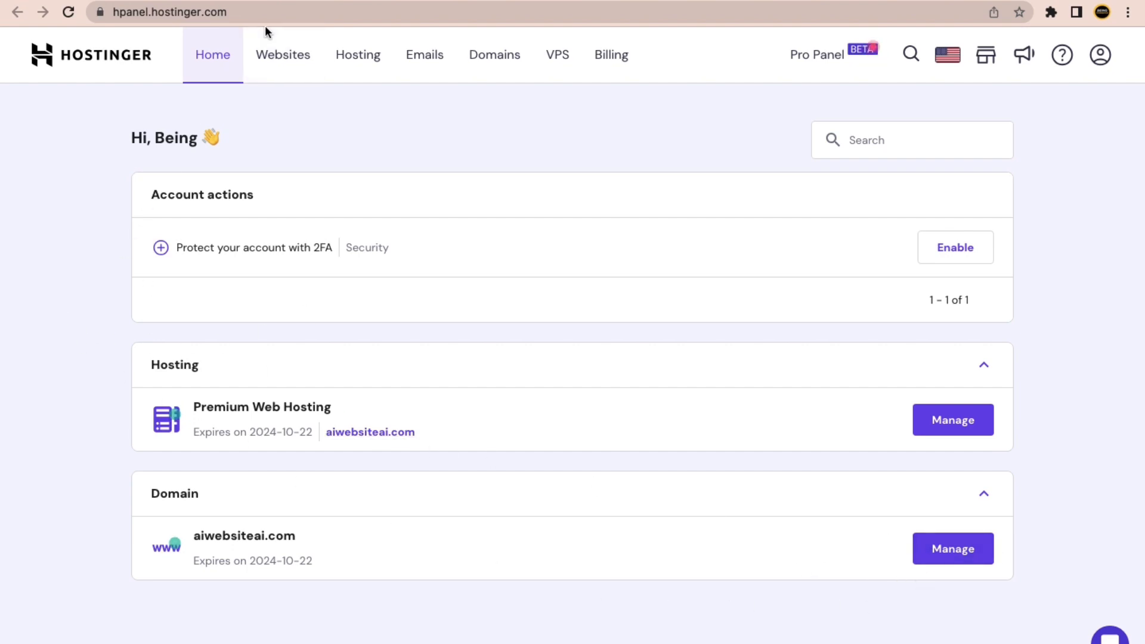
left_click(280, 56)
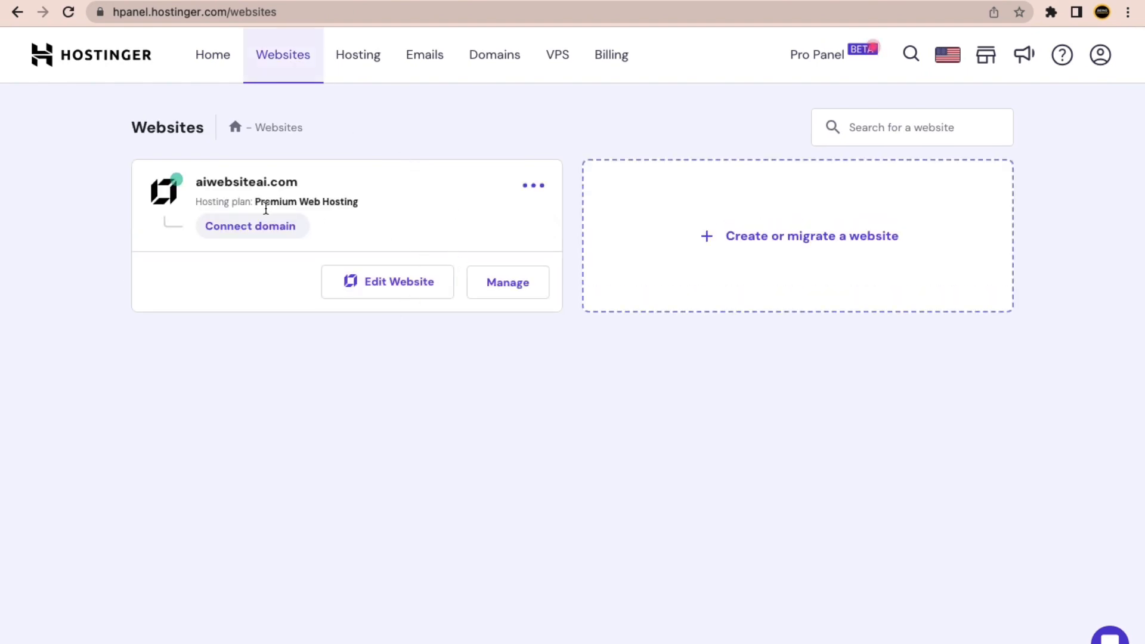
left_click(508, 282)
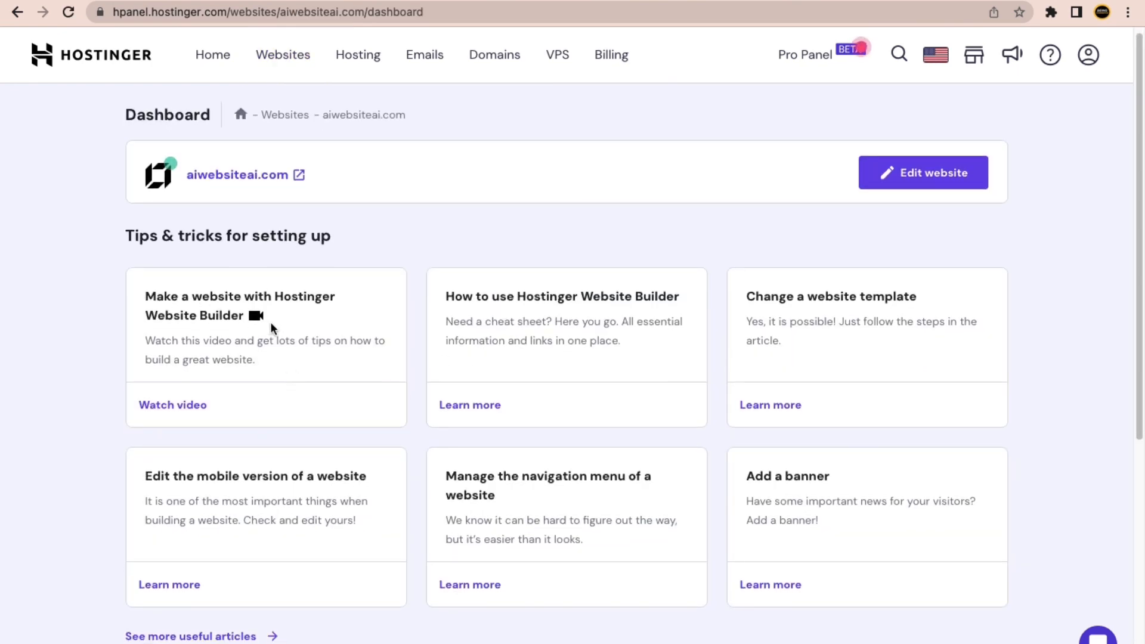
Return to the Websites list and open aiwebsiteai.com in the site editor.
scroll(377, 335, "down", 5)
scroll(449, 370, "down", 2)
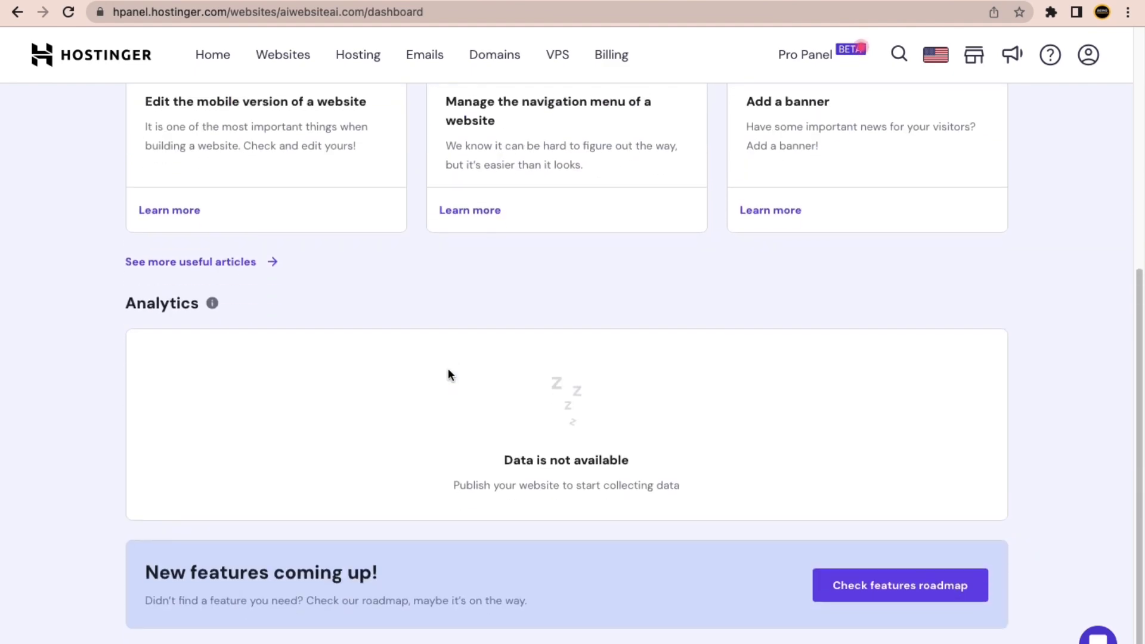
scroll(449, 376, "up", 1)
scroll(449, 375, "down", 1)
scroll(391, 245, "up", 7)
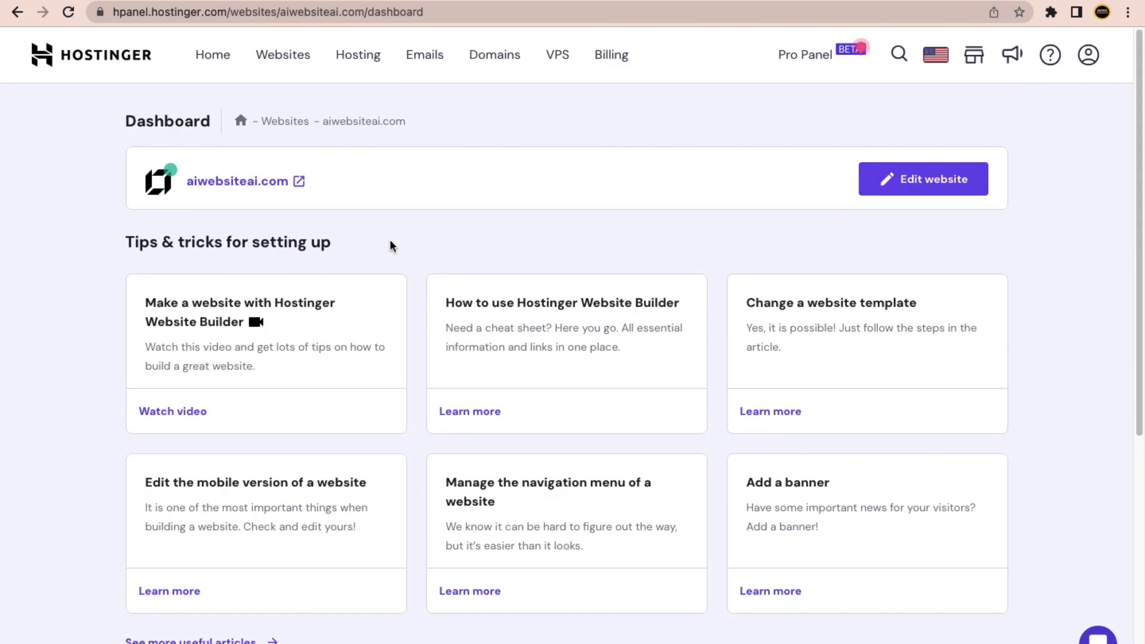
left_click(287, 62)
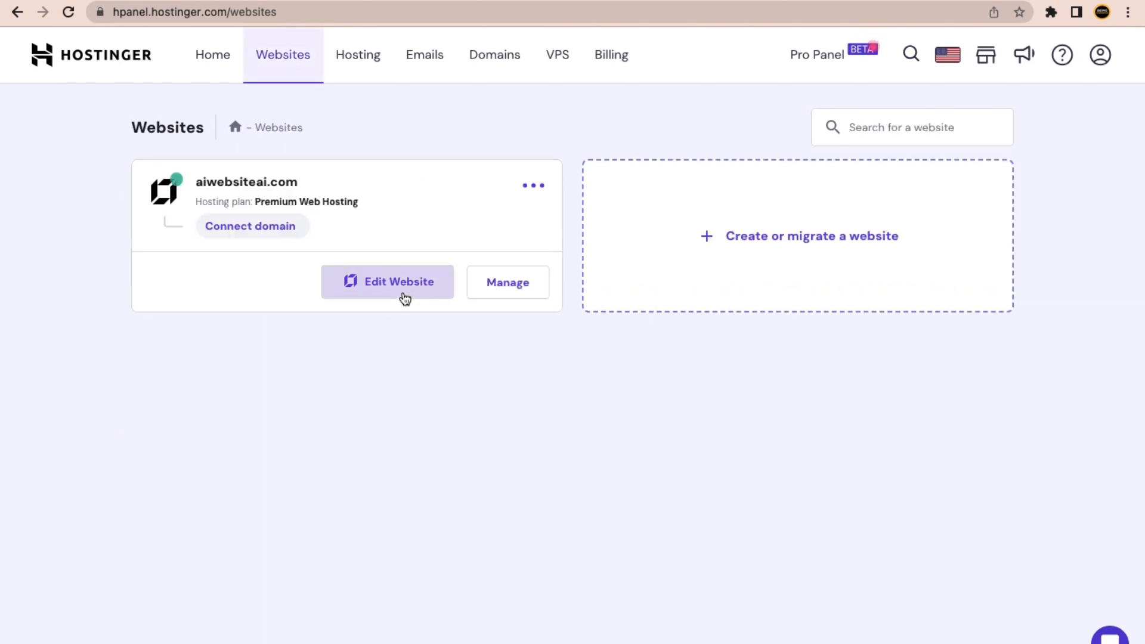
left_click(405, 298)
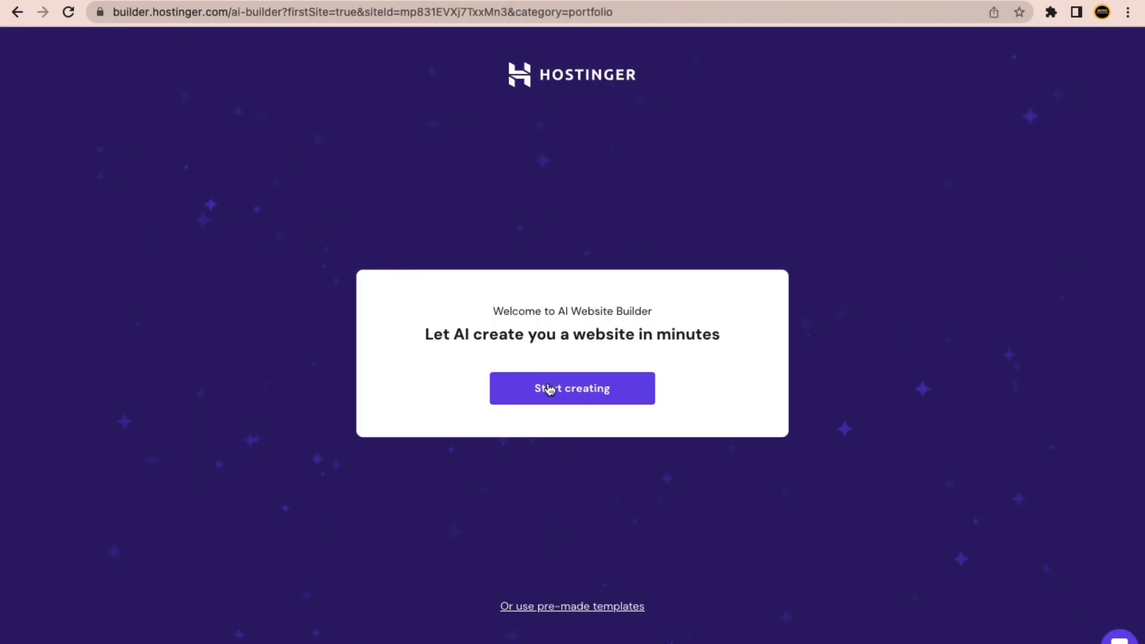
Start AI site creation, keep Portfolio as the website type, and begin the Description field.
left_click(548, 390)
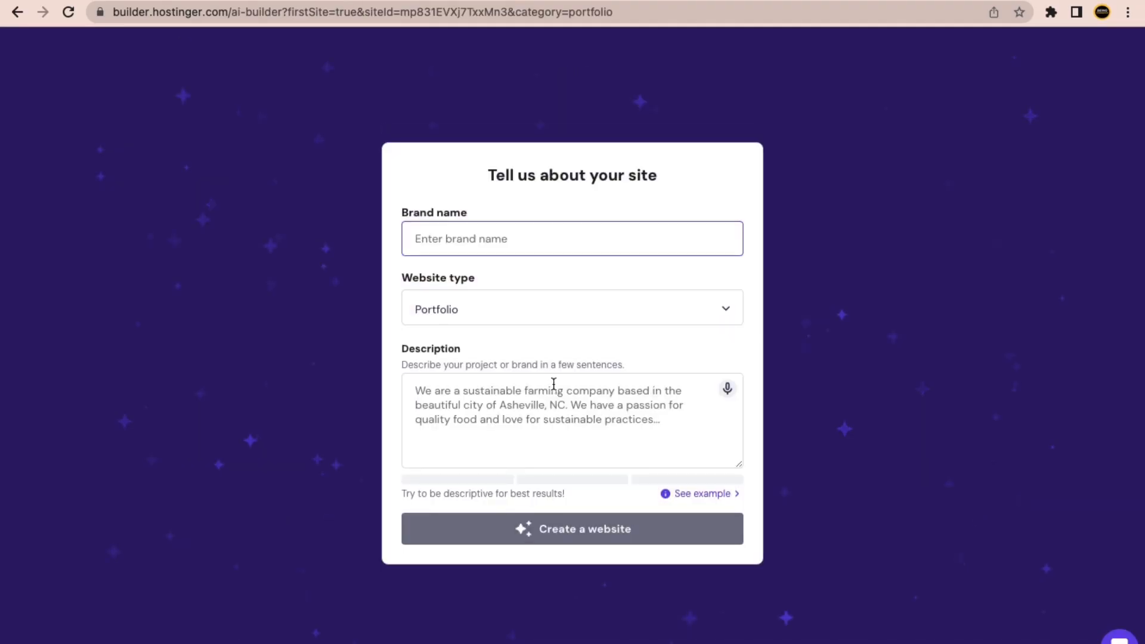
left_click_drag(465, 212, 421, 229)
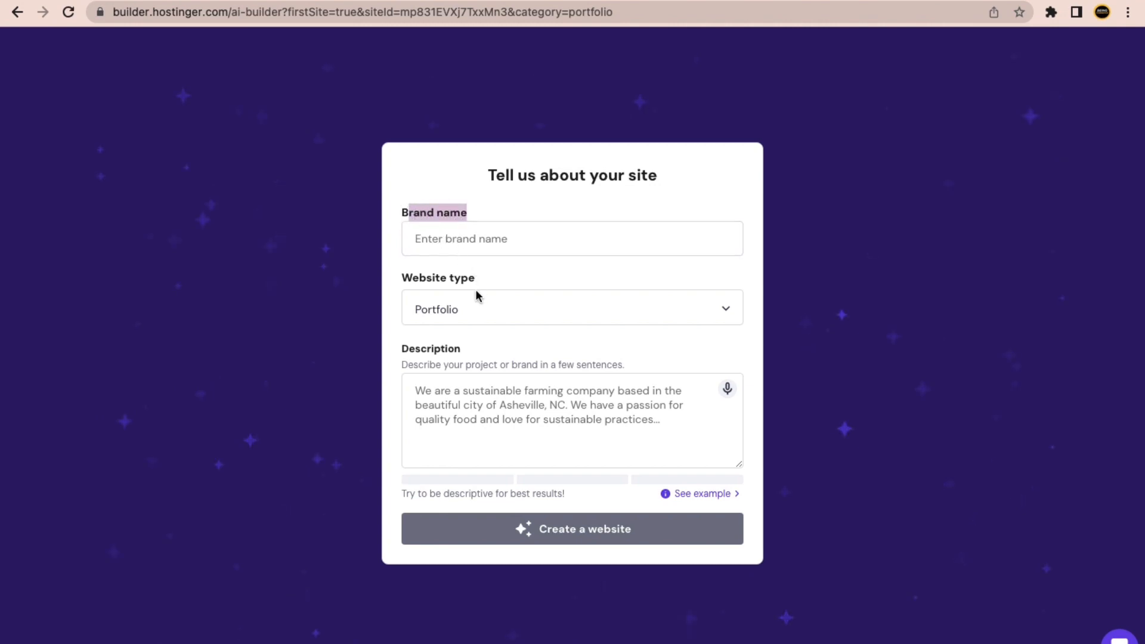
left_click(486, 316)
left_click(516, 288)
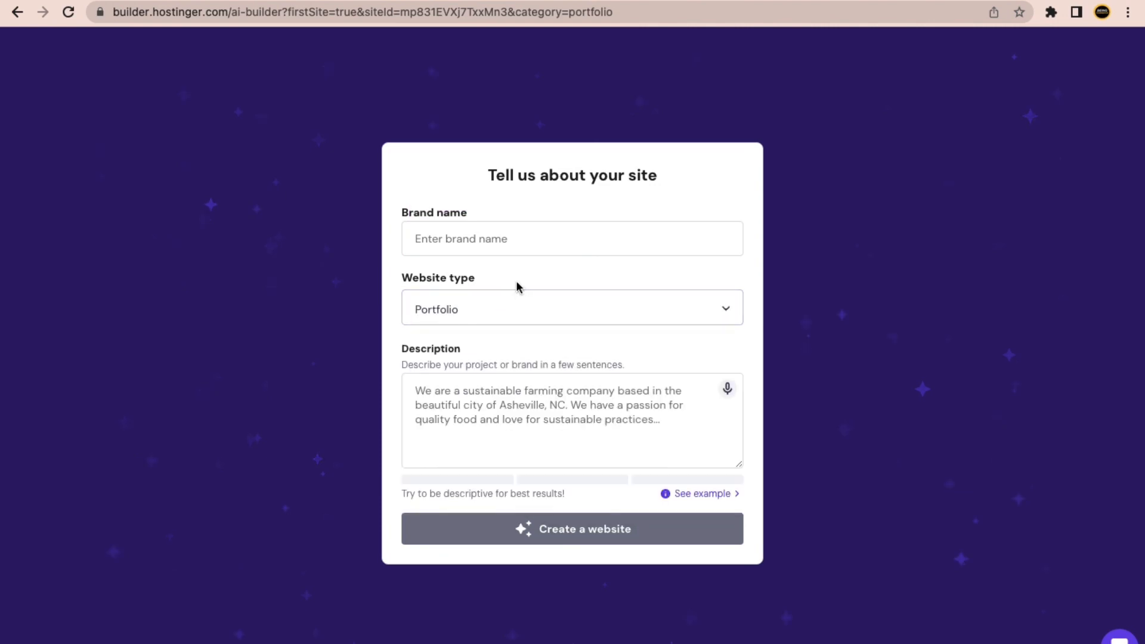
left_click(492, 396)
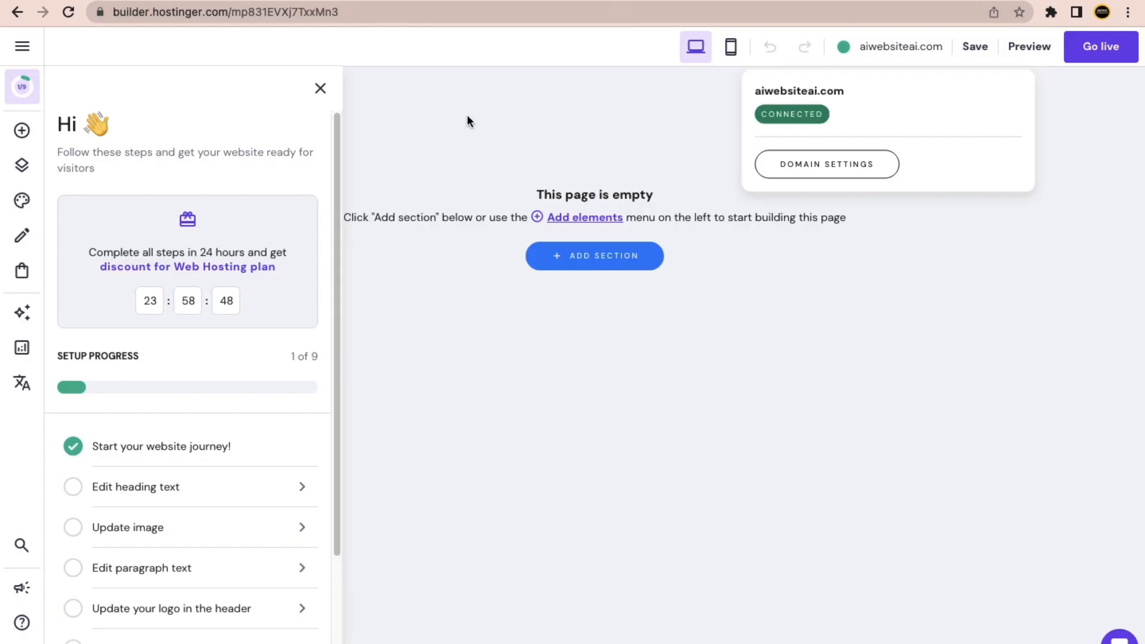
Close the setup progress panel and Add elements list, and dismiss the domain connection popup.
left_click(509, 353)
left_click(455, 322)
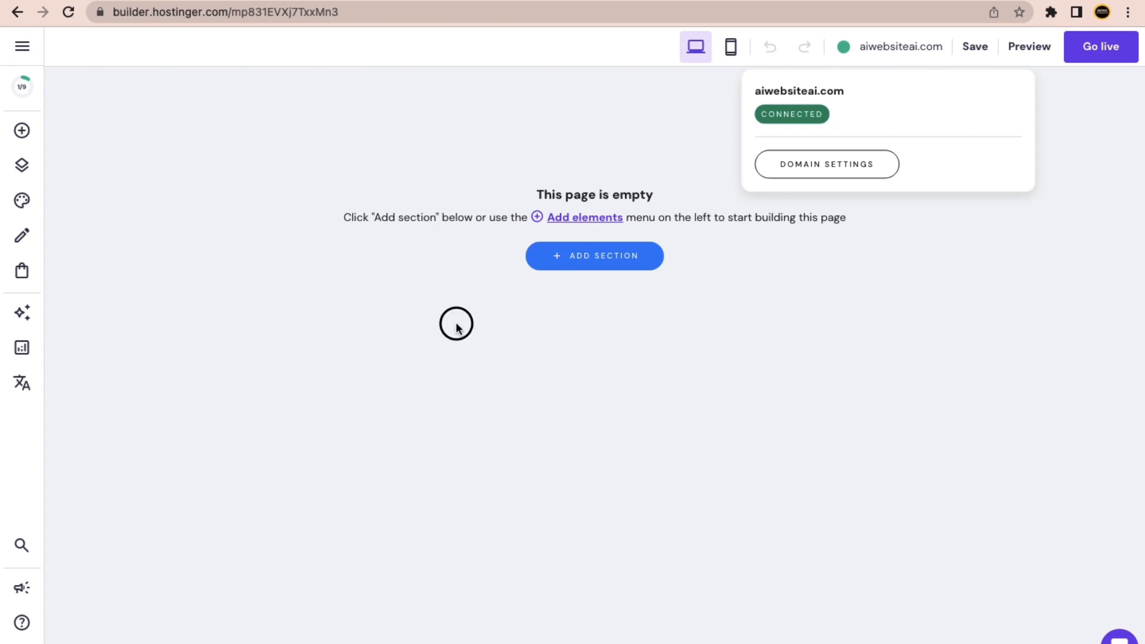
left_click(23, 134)
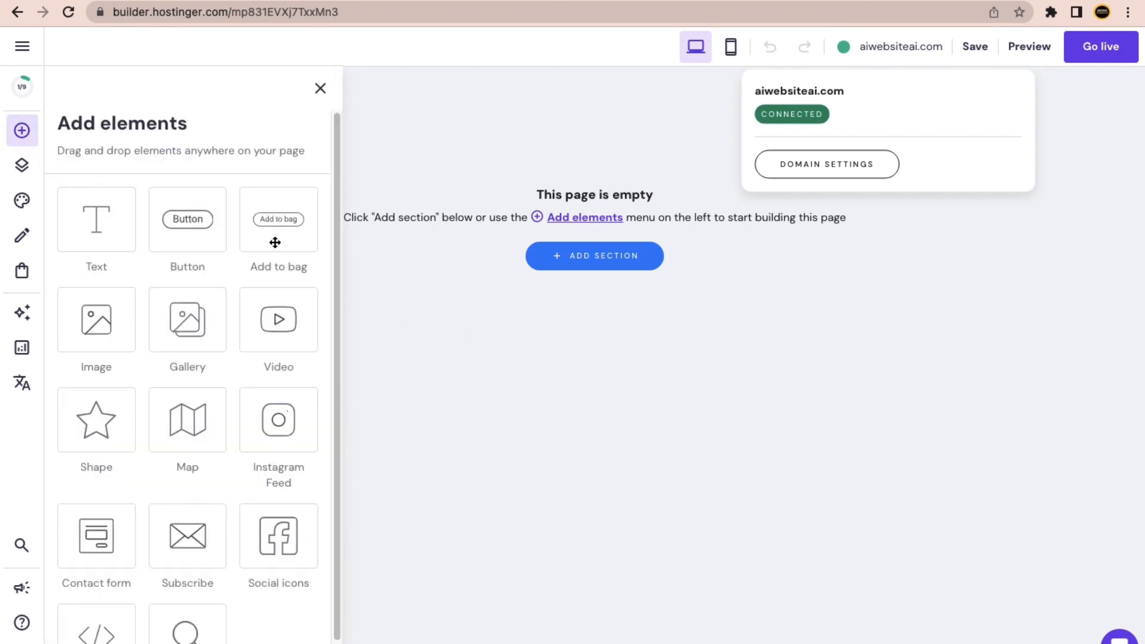
left_click(322, 87)
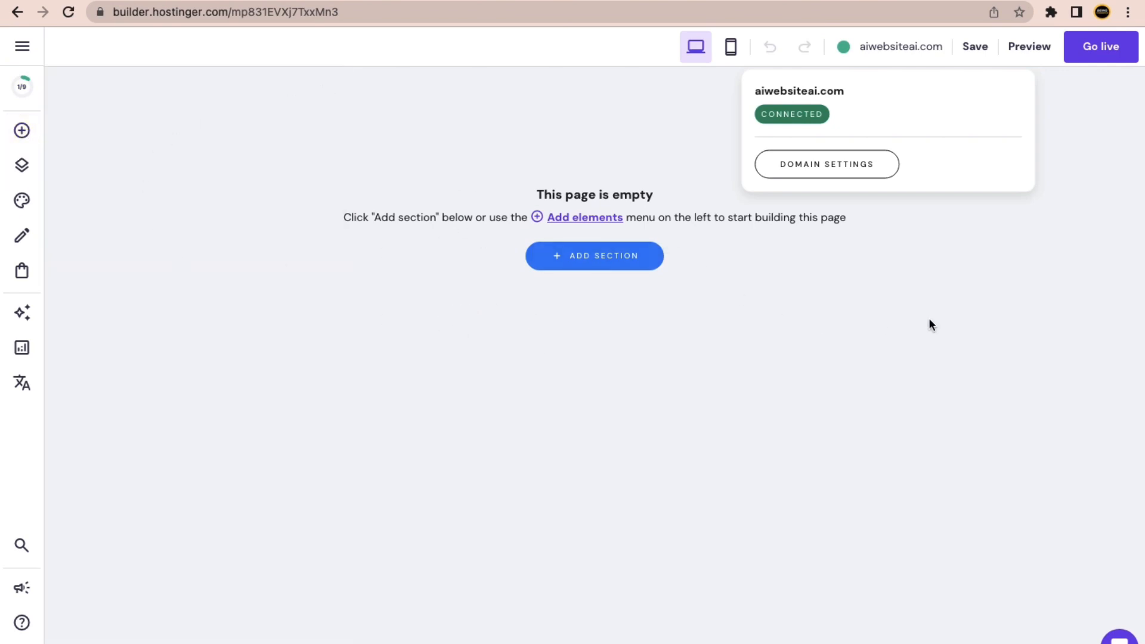
left_click(823, 173)
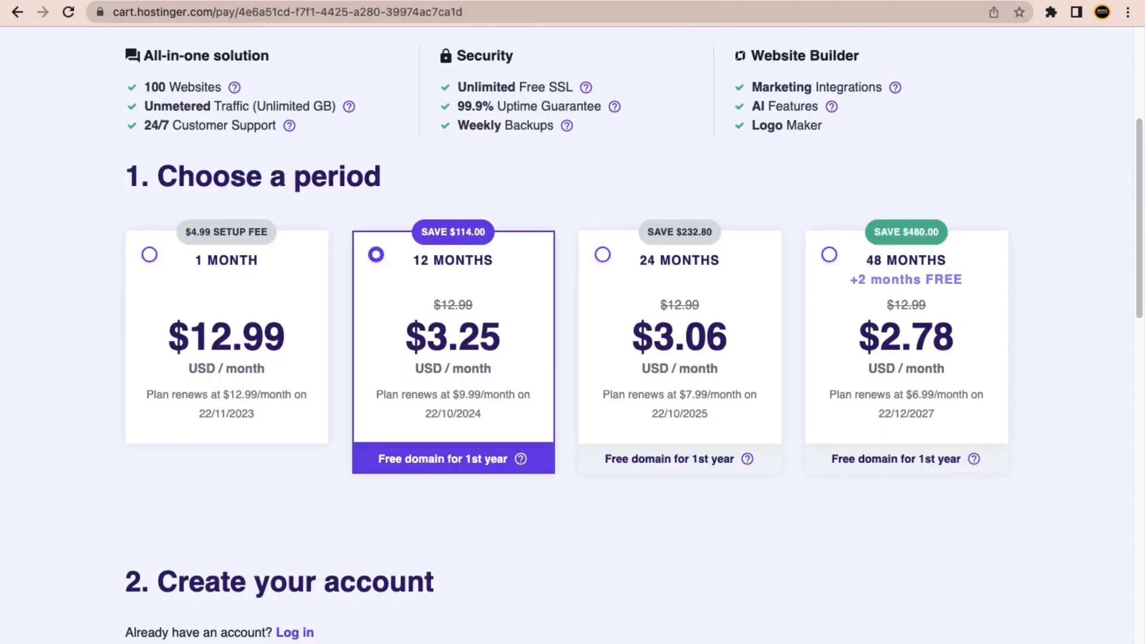
Cycle through the open Chrome tabs until the ChatGPT page is showing.
key("ctrl+Tab")
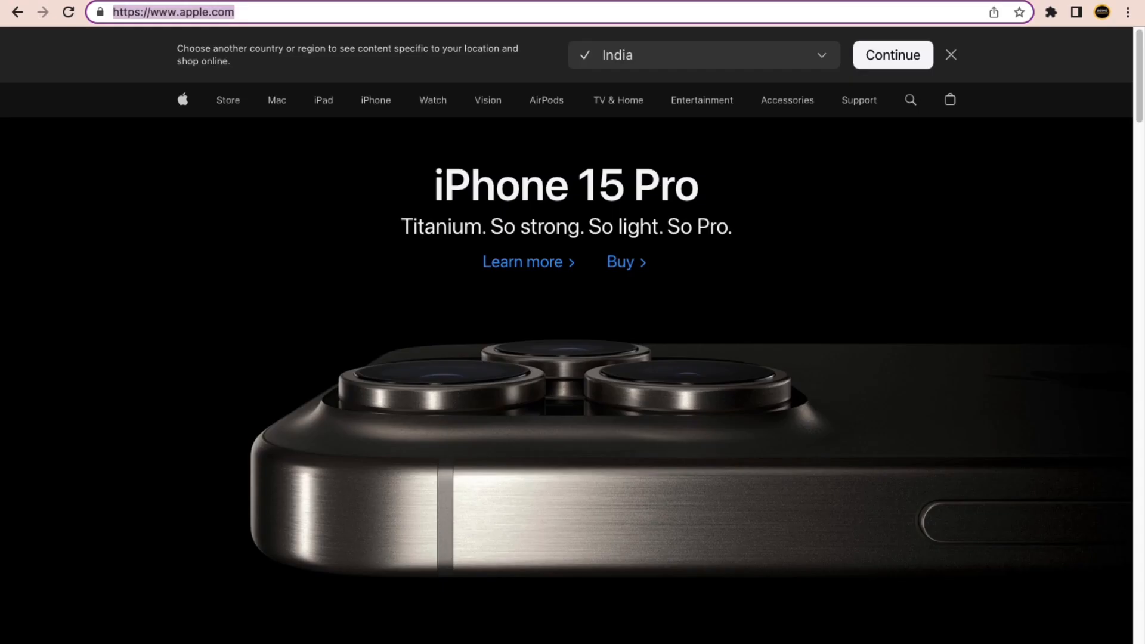
key("ctrl+Tab")
key("ctrl+Tab")
key("ctrl+Tab")
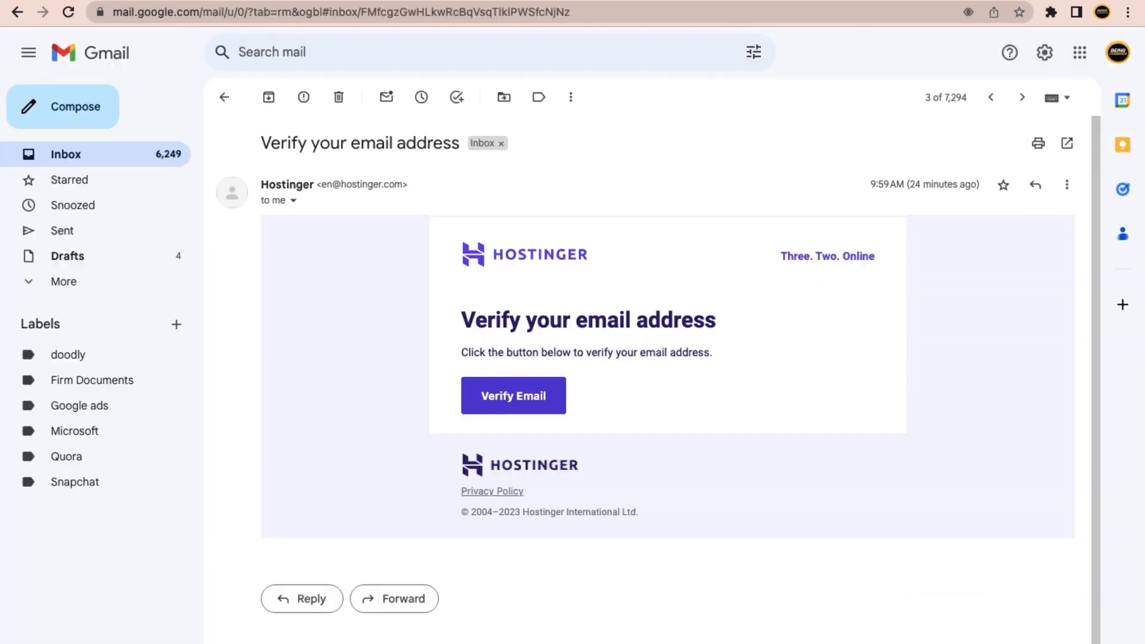
key("ctrl+Tab")
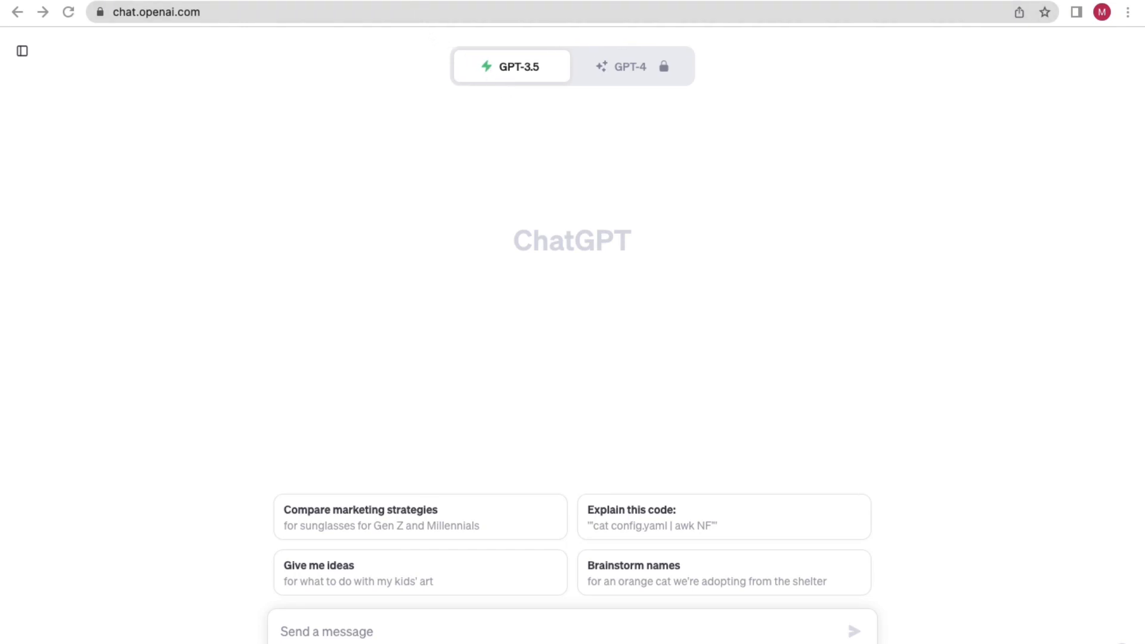
Search Google for 'kuku courses' in a new tab and open the KuKu Courses: Home result.
key("super+t")
type("ku")
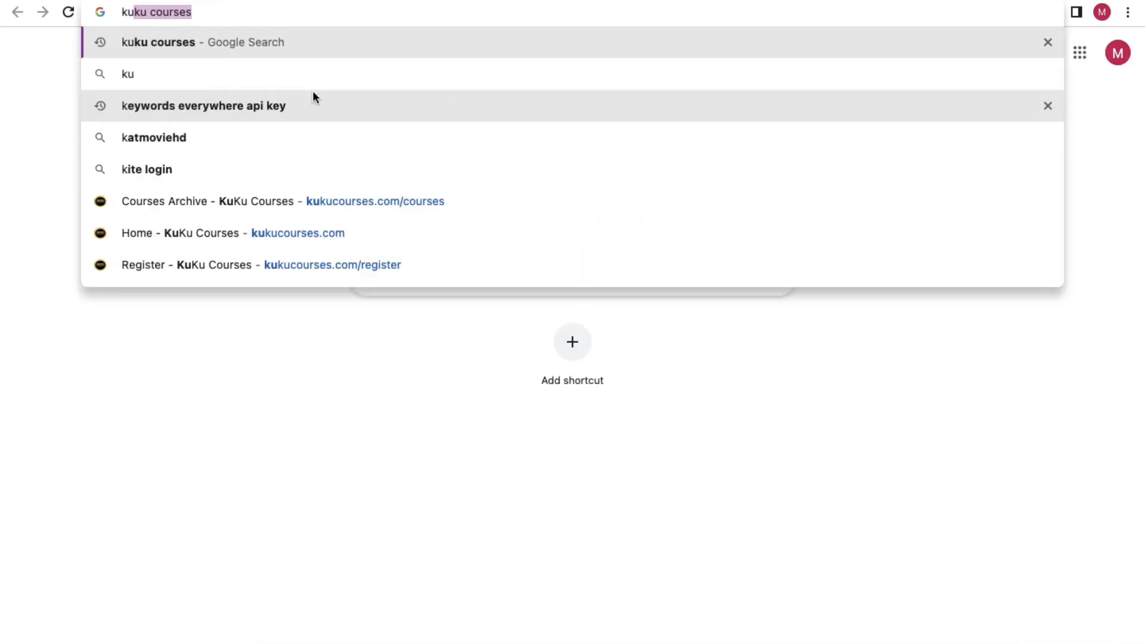
type("ku courses")
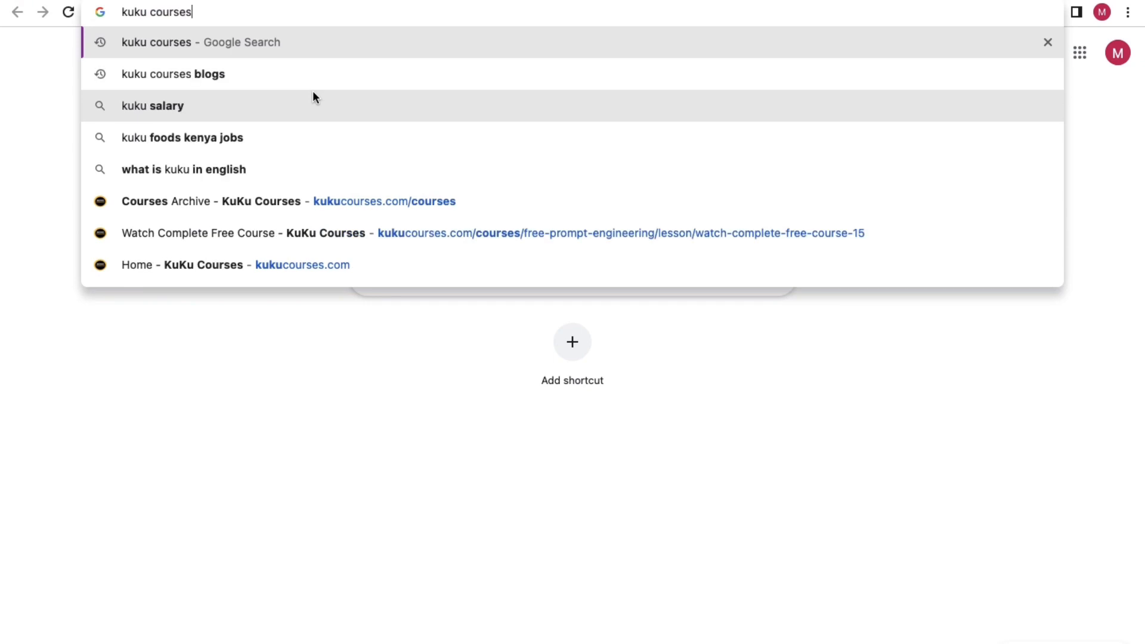
key("Return")
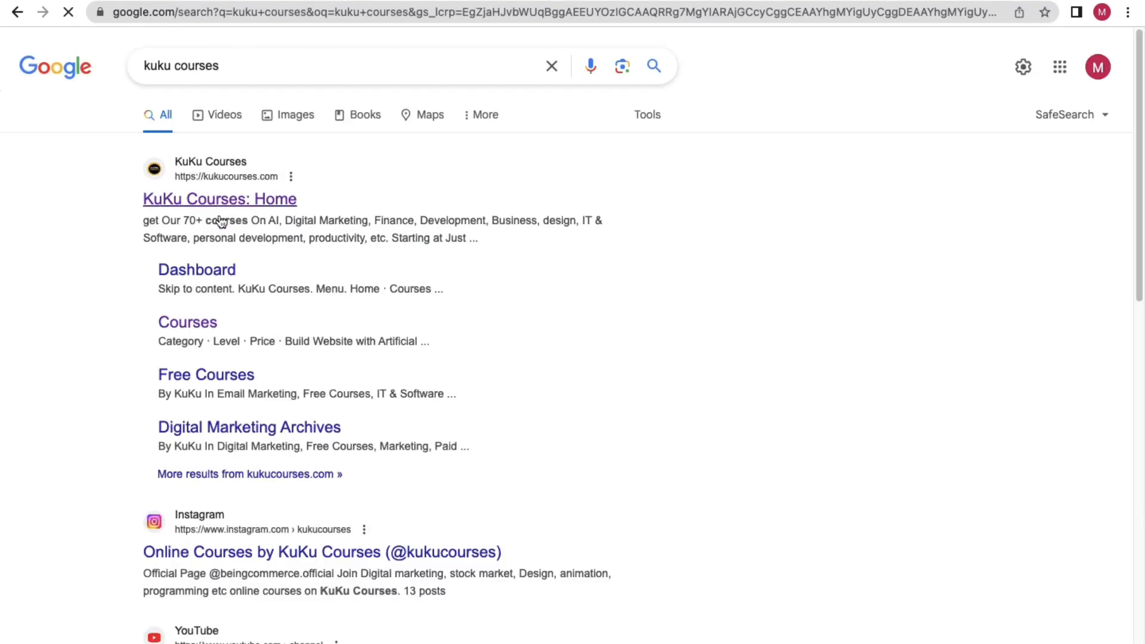
left_click(221, 201)
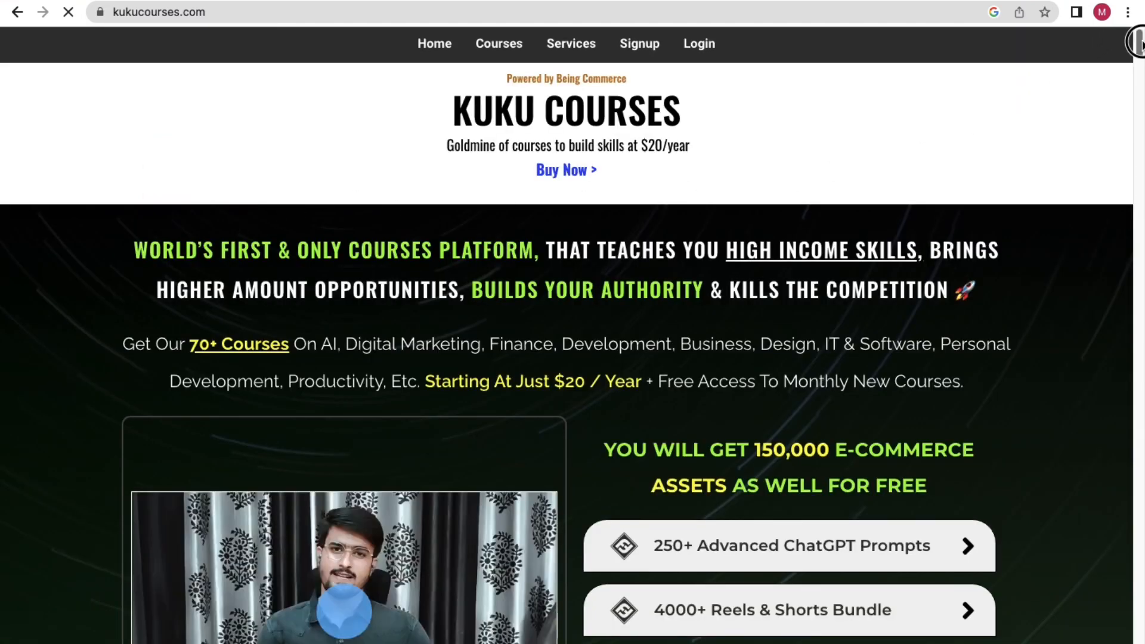
Open Free Courses from the footer, search 'prompt', and open the Prompt Engineering Masterclass course.
left_click_drag(1137, 43, 1139, 641)
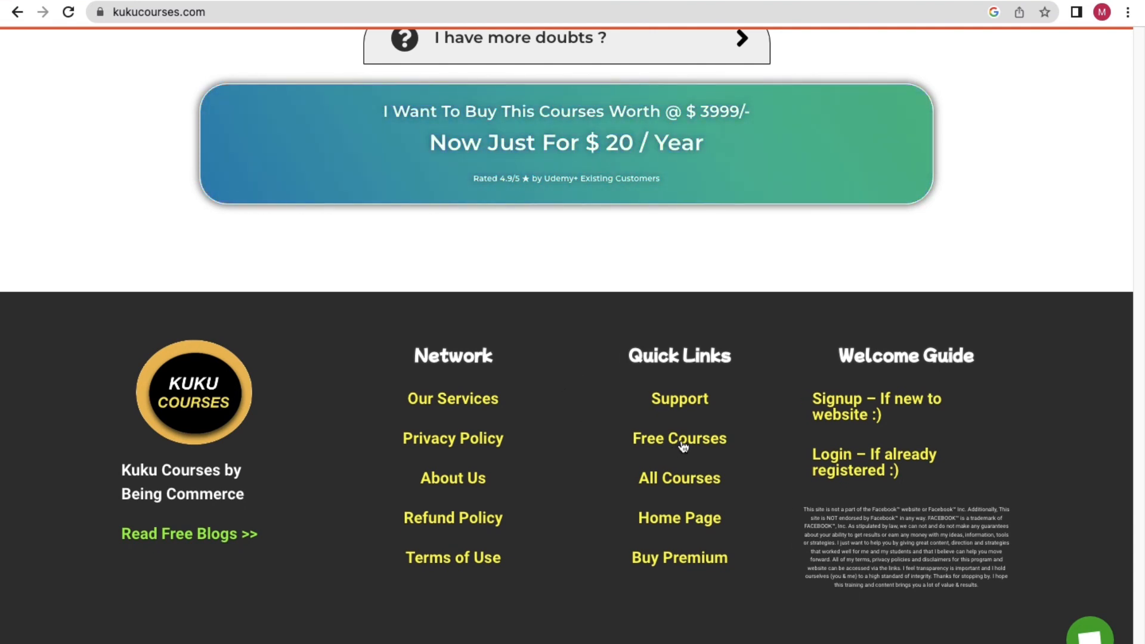
left_click(683, 444)
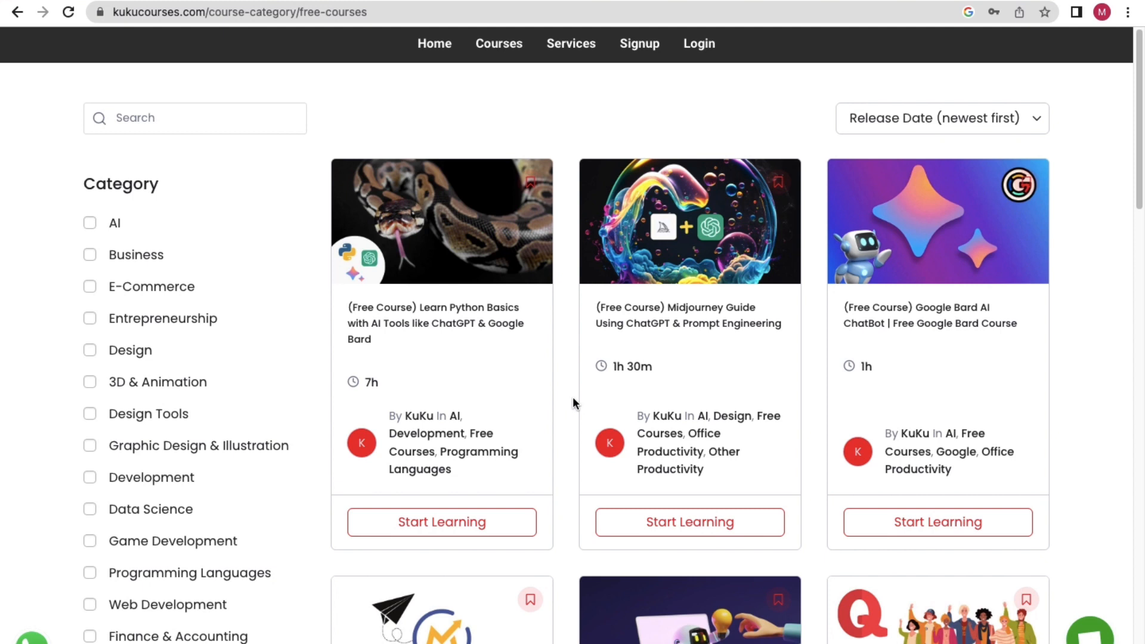
left_click(146, 122)
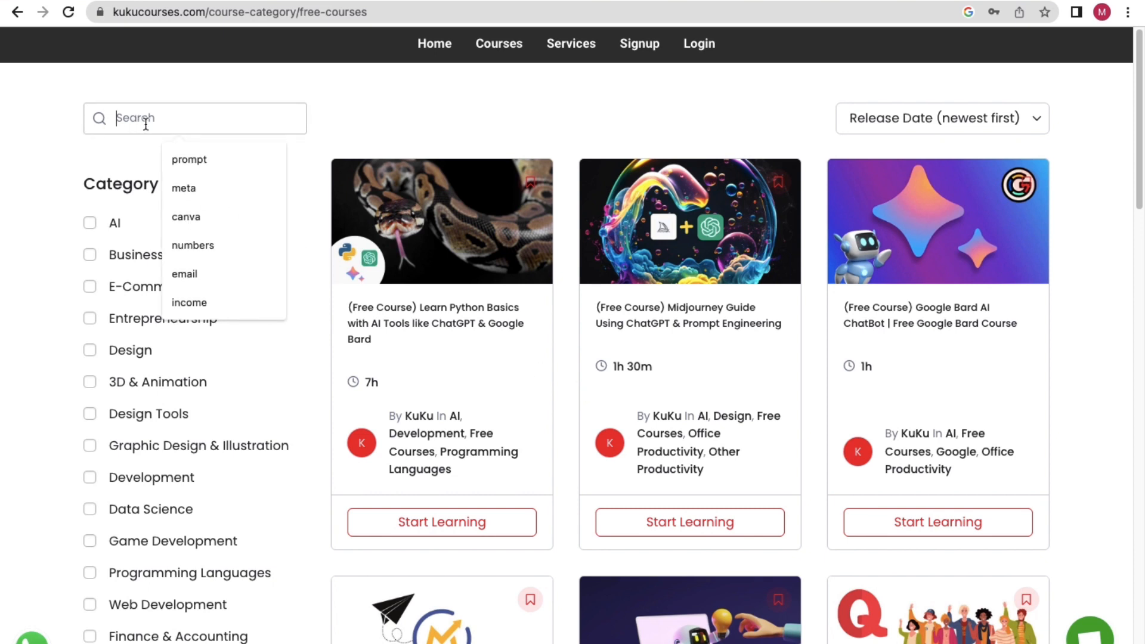
type("prompt")
key("Return")
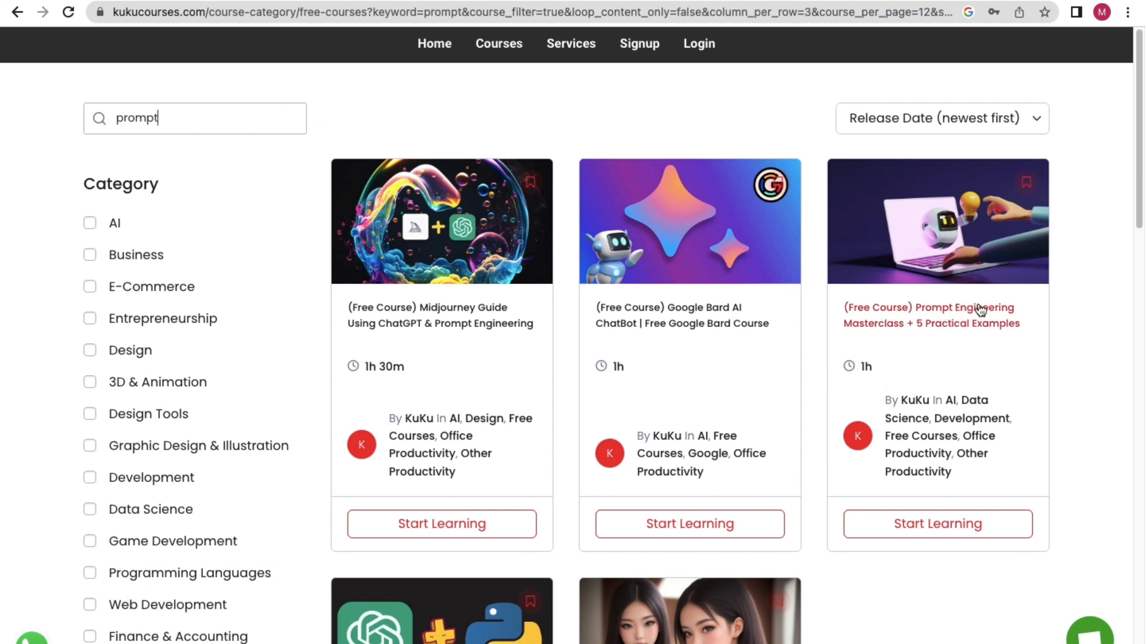
left_click(951, 325)
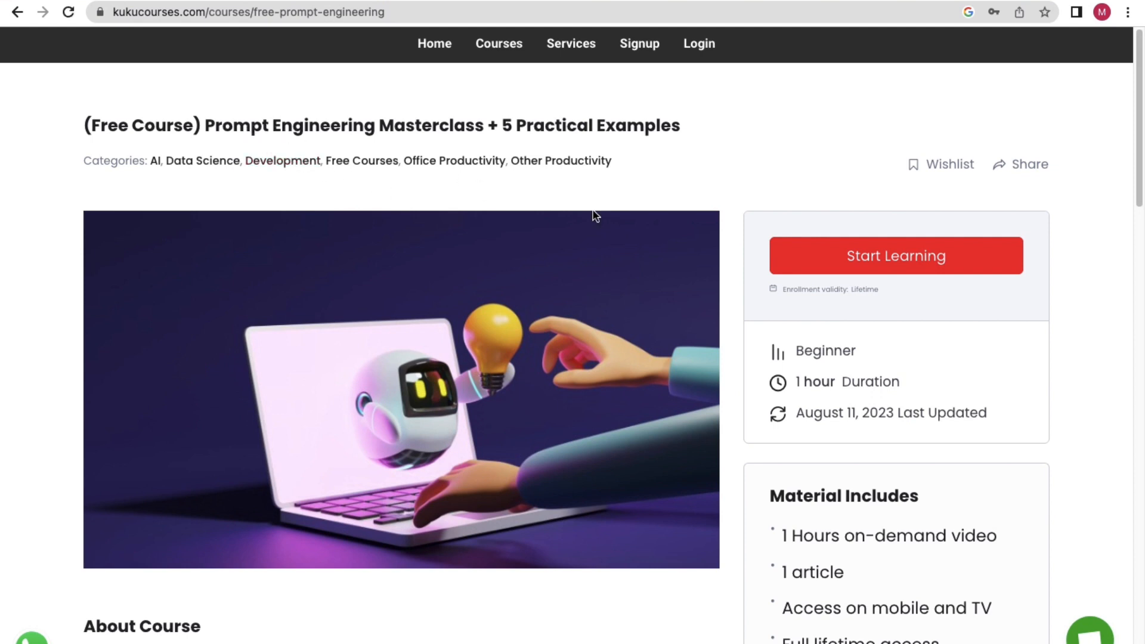
Review the course's 1 hour duration and title, then start the free Prompt Engineering Masterclass.
left_click_drag(907, 378, 795, 370)
left_click_drag(205, 124, 375, 123)
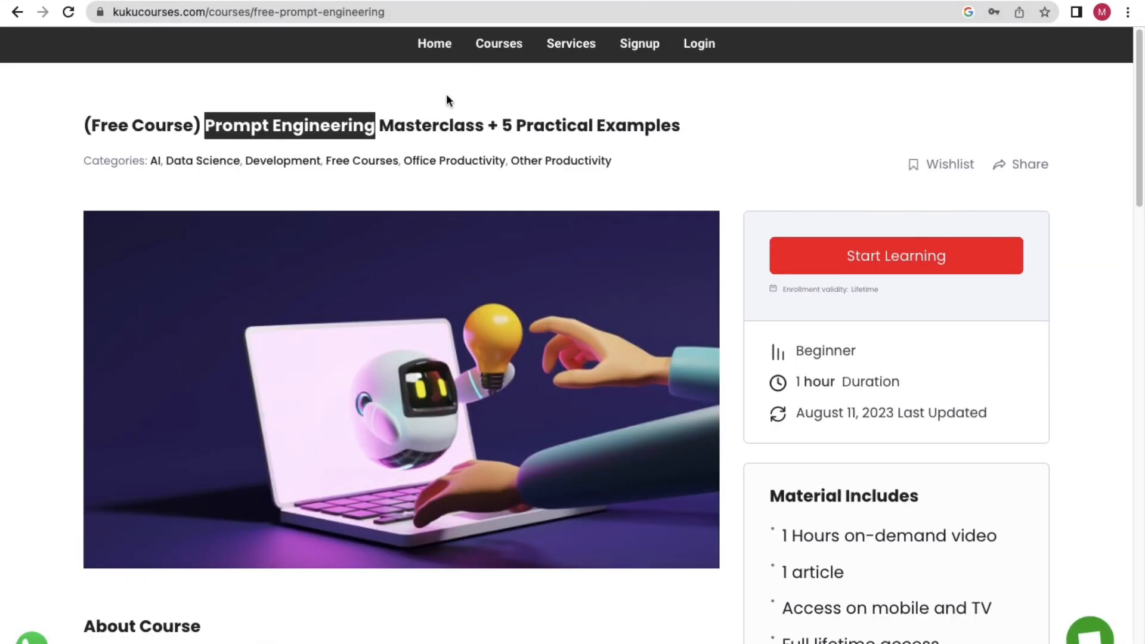
left_click(447, 99)
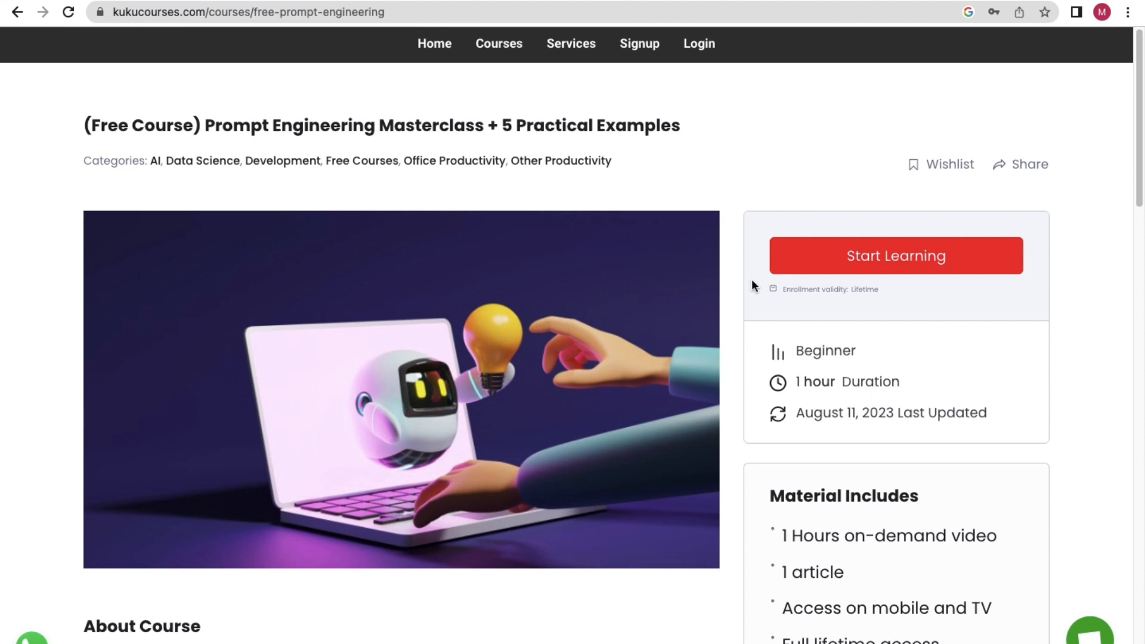
left_click(844, 263)
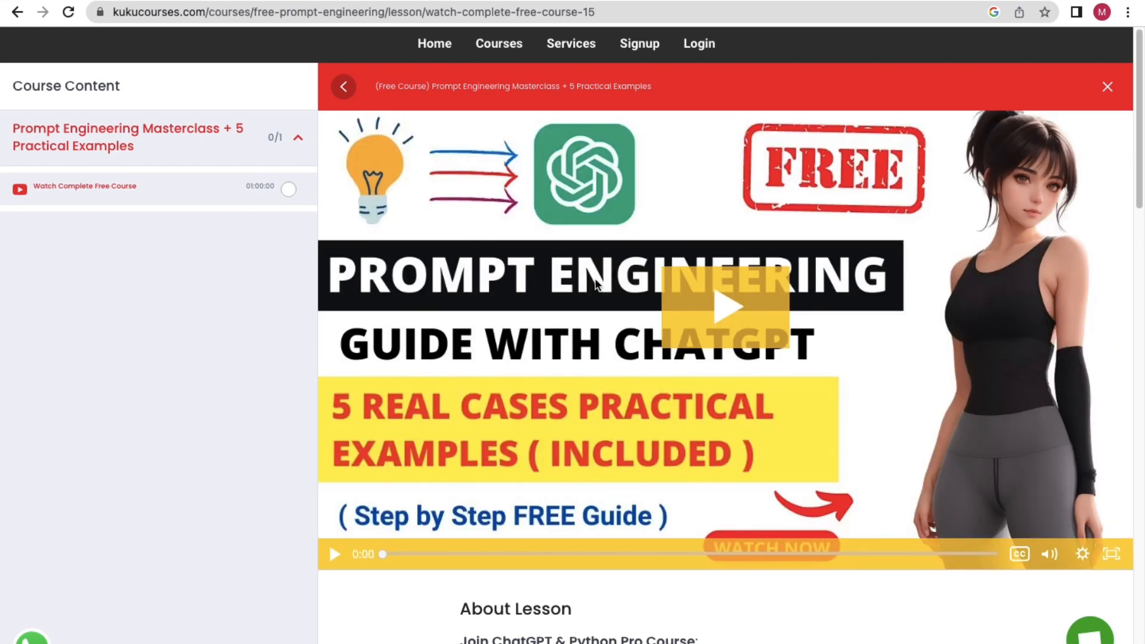
Play the prompt engineering lesson video, pausing at 0:02, 0:10 and 0:14, then close the lesson.
left_click(711, 310)
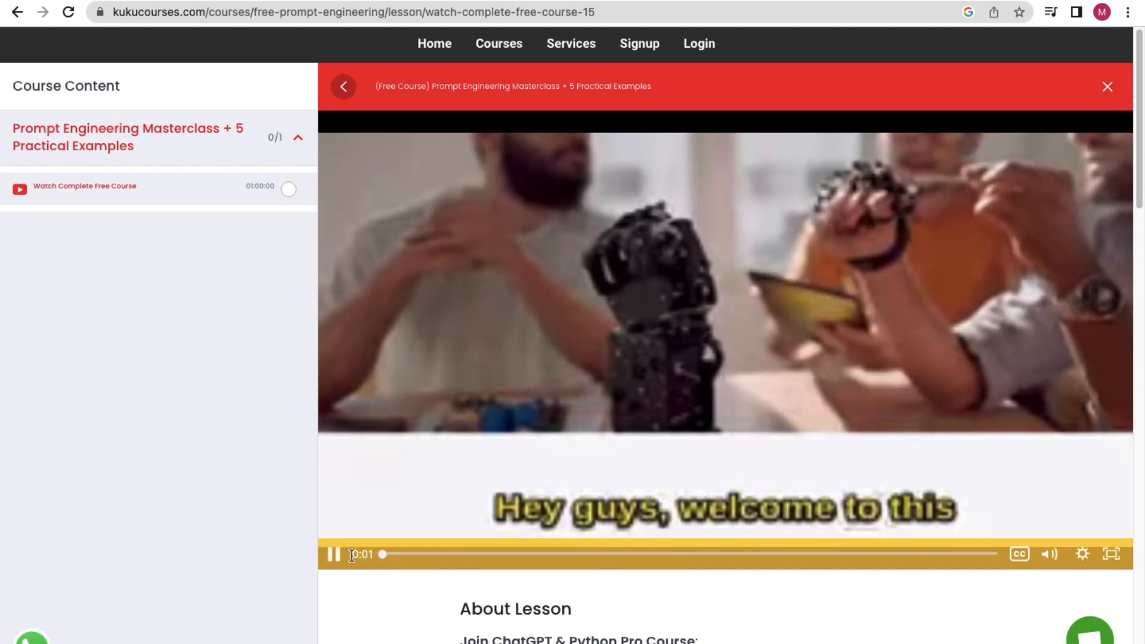
left_click(331, 552)
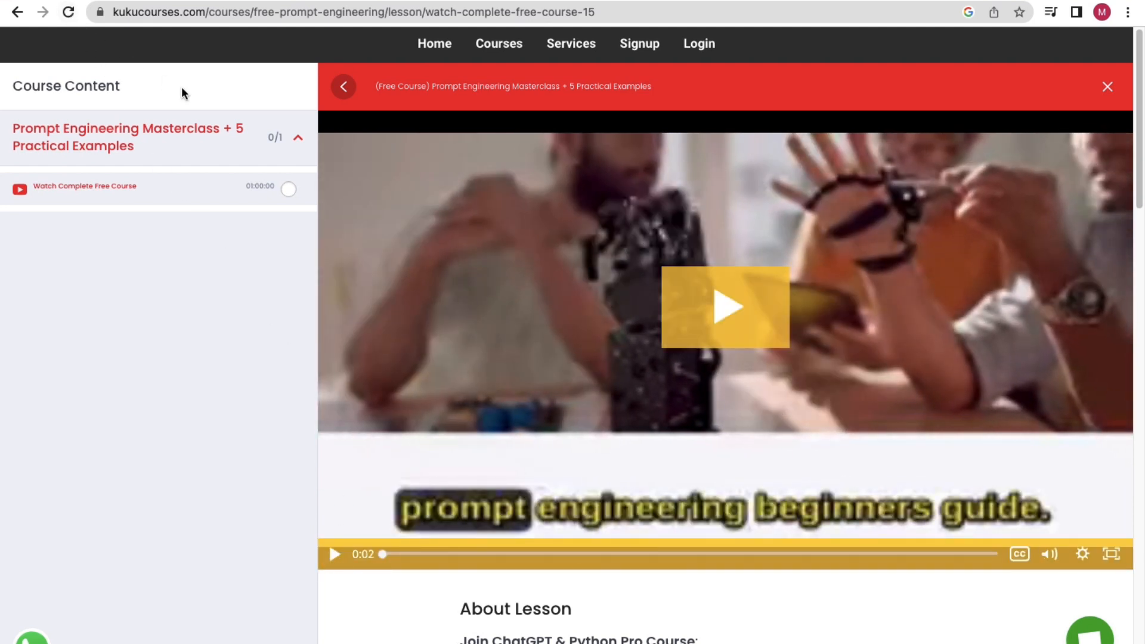
left_click(708, 307)
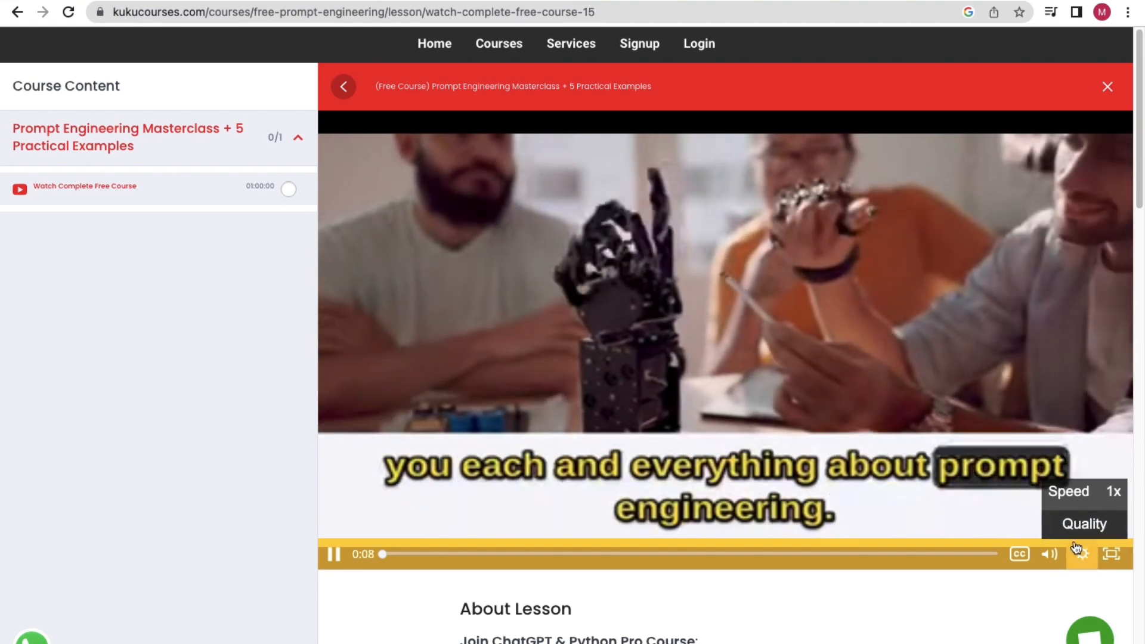
left_click(1082, 554)
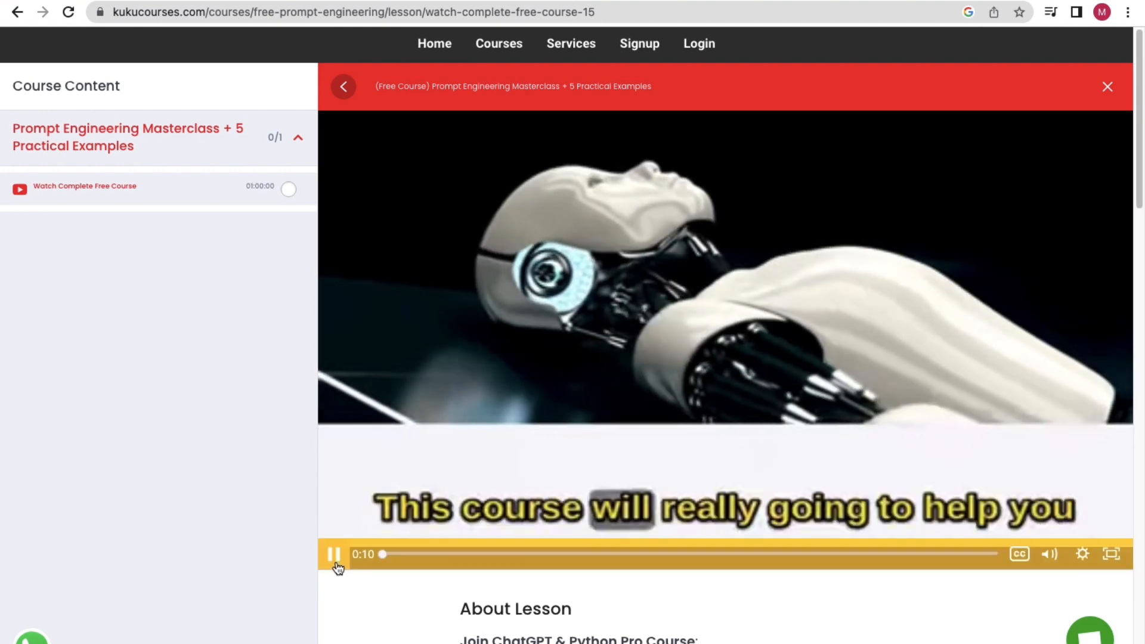
left_click(334, 554)
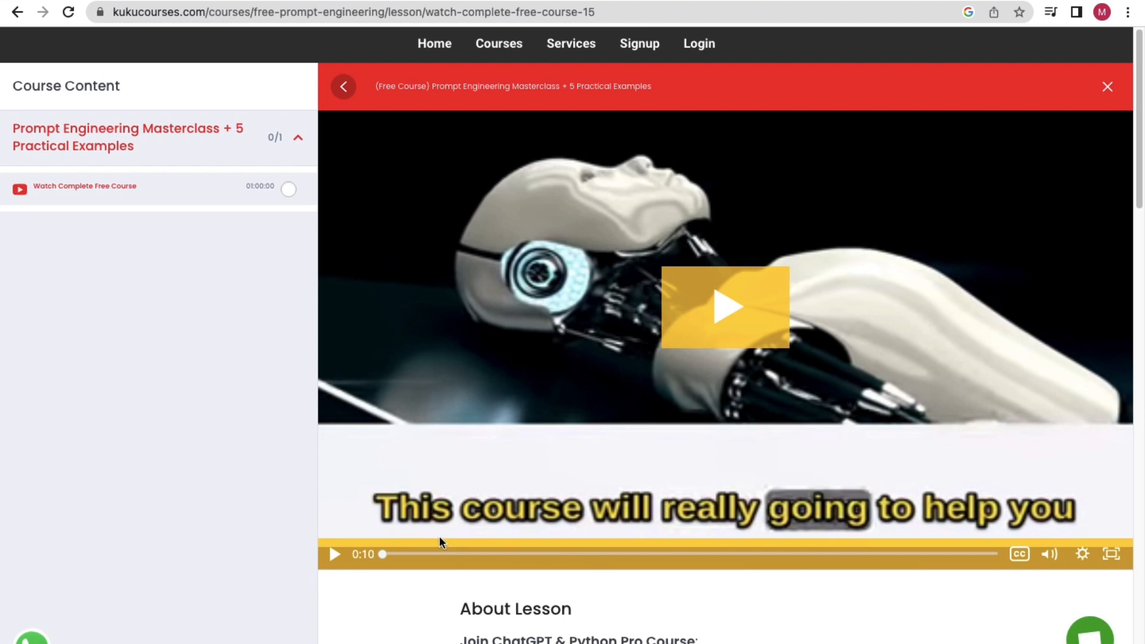
left_click(332, 555)
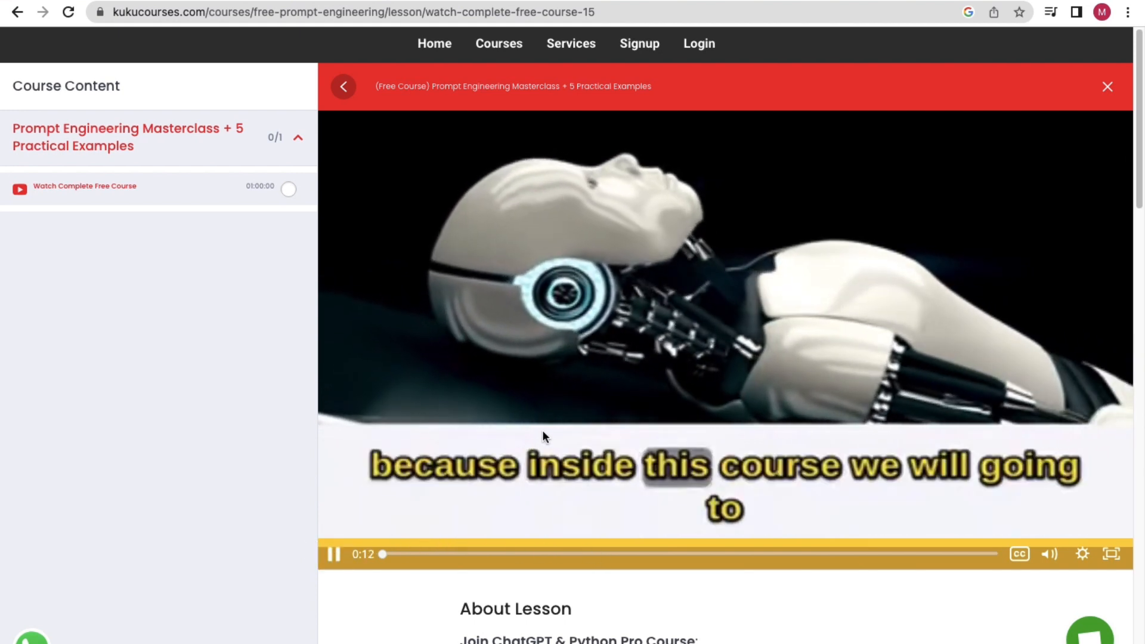
left_click(333, 554)
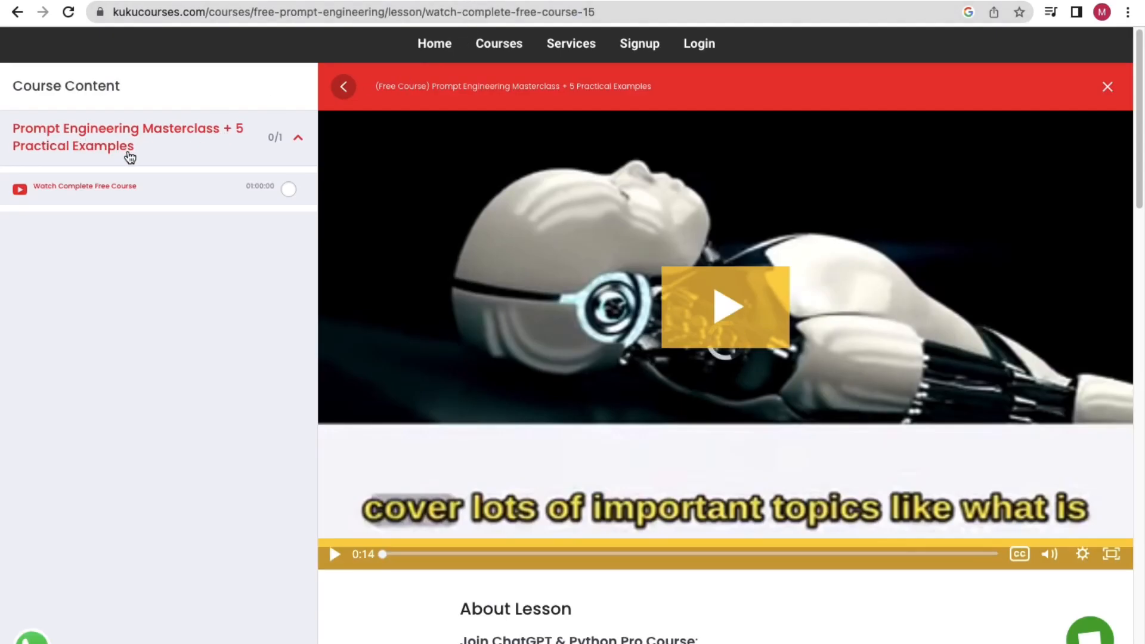
left_click(1112, 90)
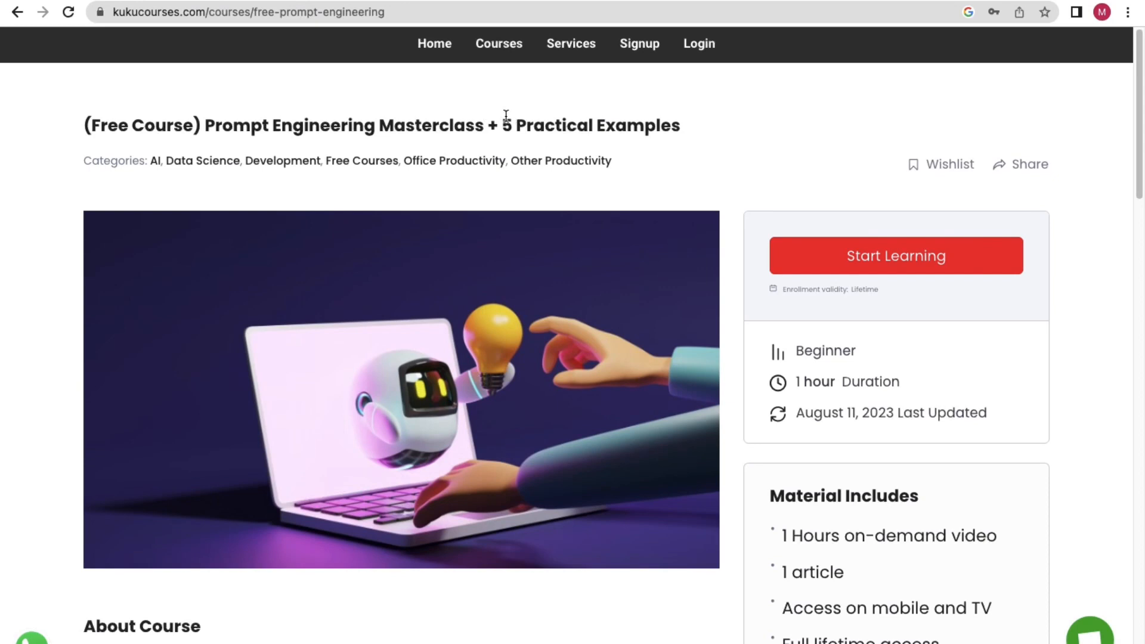
Go to the full courses list and filter it to free courses.
left_click_drag(101, 113, 398, 107)
left_click(494, 47)
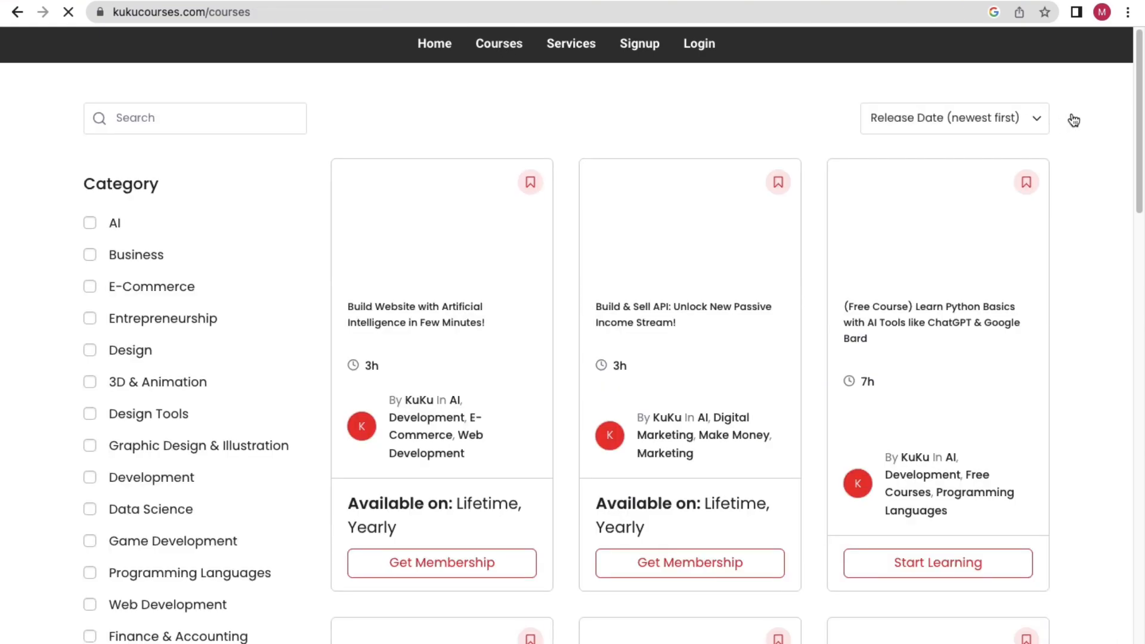
left_click_drag(1143, 109, 1132, 596)
left_click(673, 440)
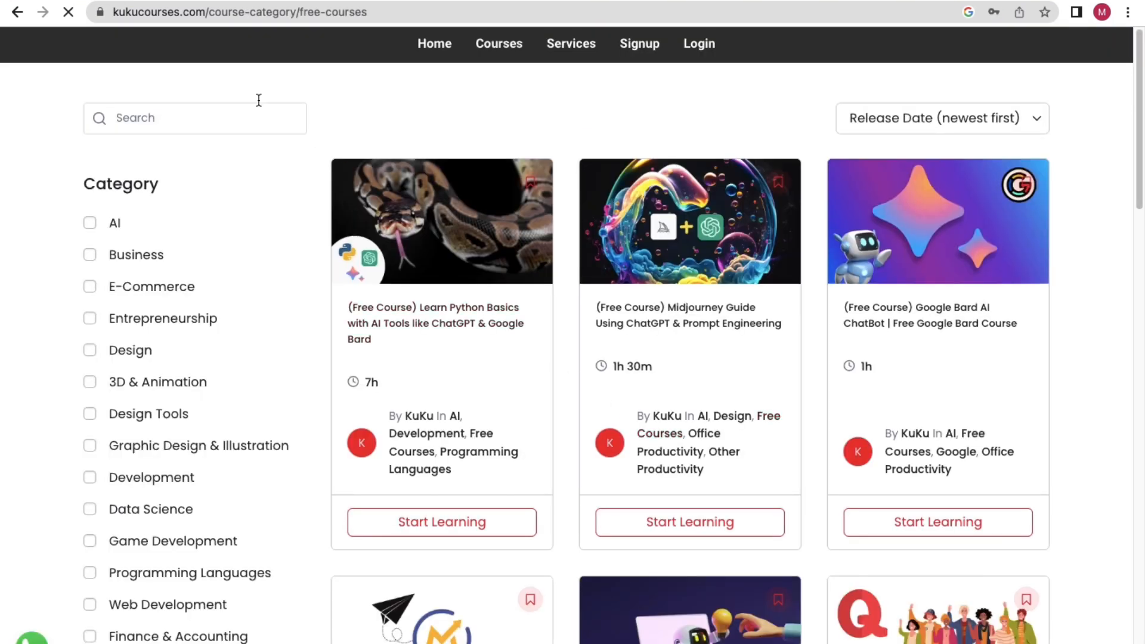
Search the free courses for 'bard' and open the Google Bard AI ChatBot course.
left_click(134, 116)
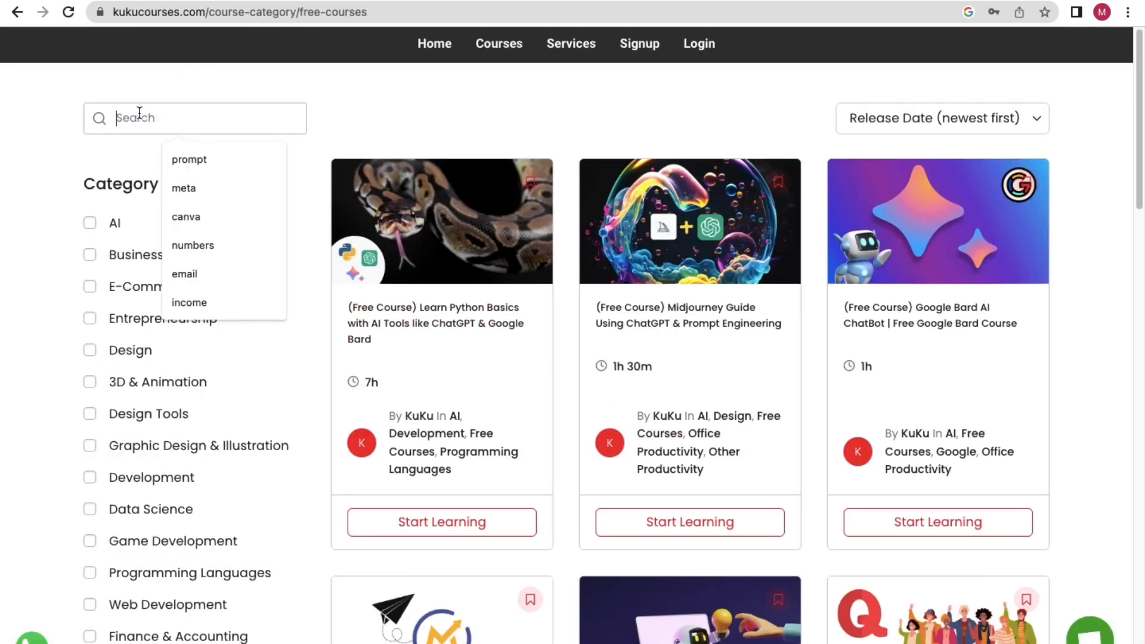
type("bard")
key("Return")
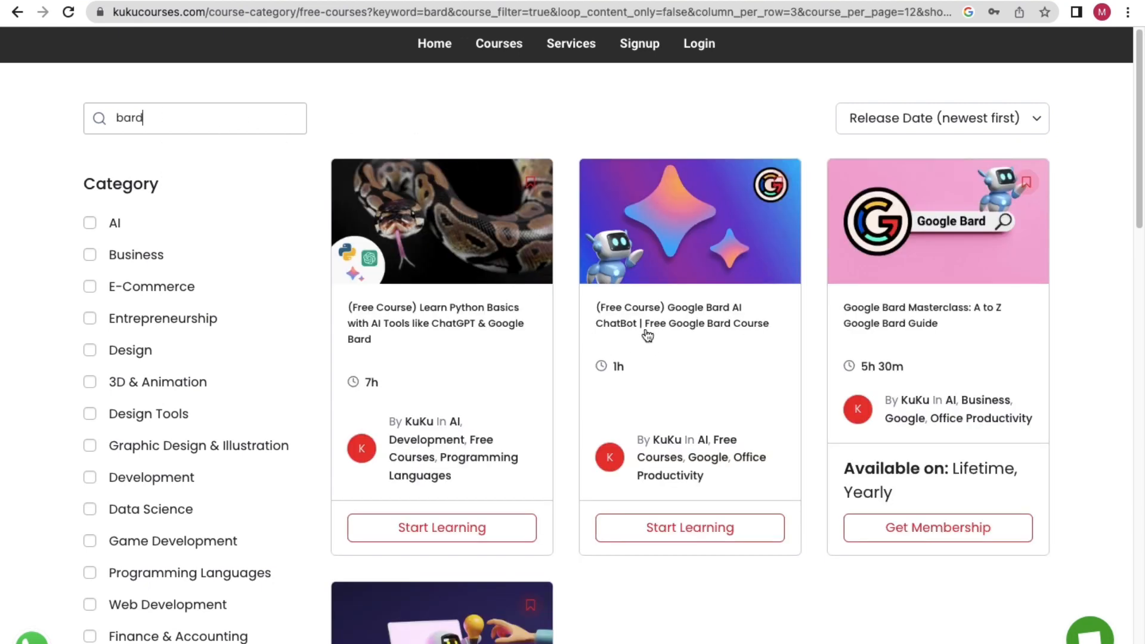
left_click(707, 313)
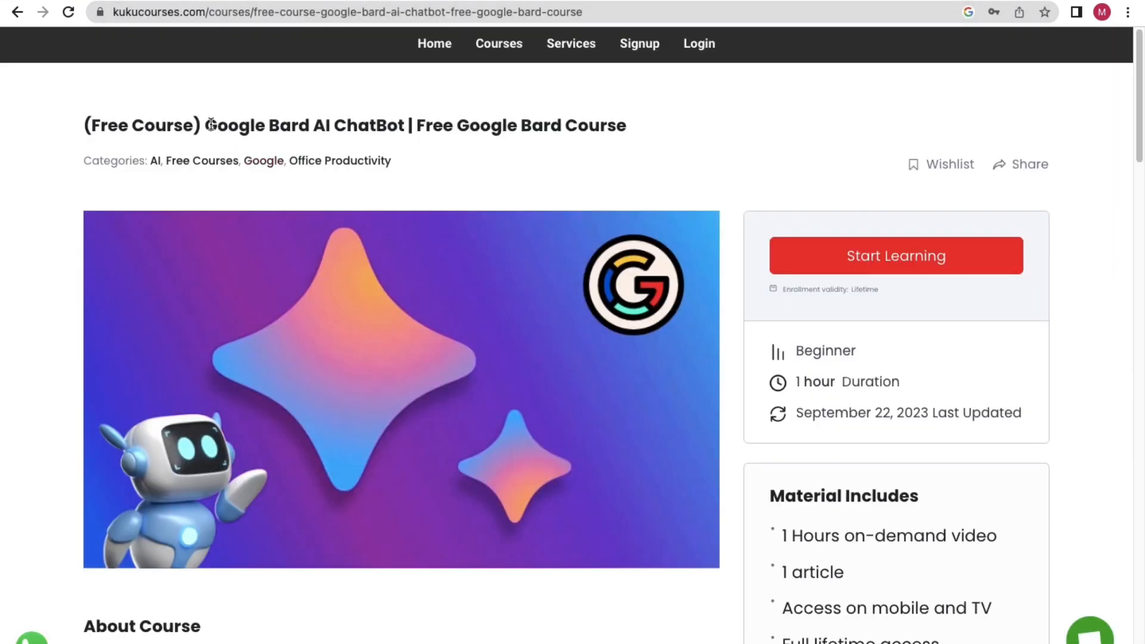
Review the Google Bard course title and duration, then start the free course.
double_click(229, 130)
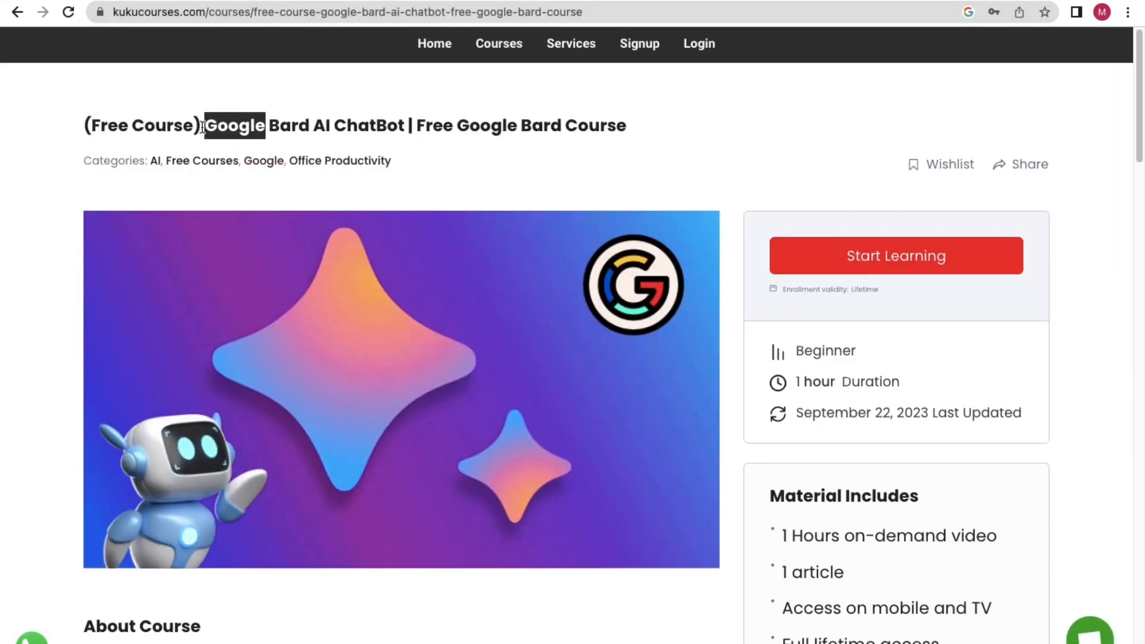
left_click_drag(201, 127, 100, 127)
left_click(225, 122)
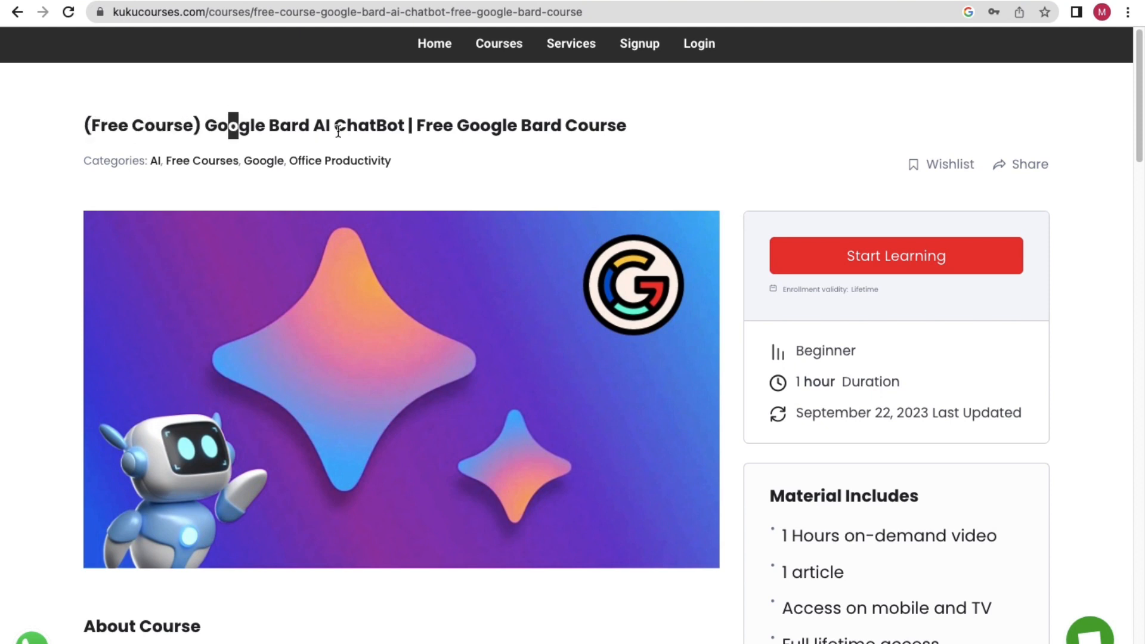
left_click_drag(904, 381, 795, 381)
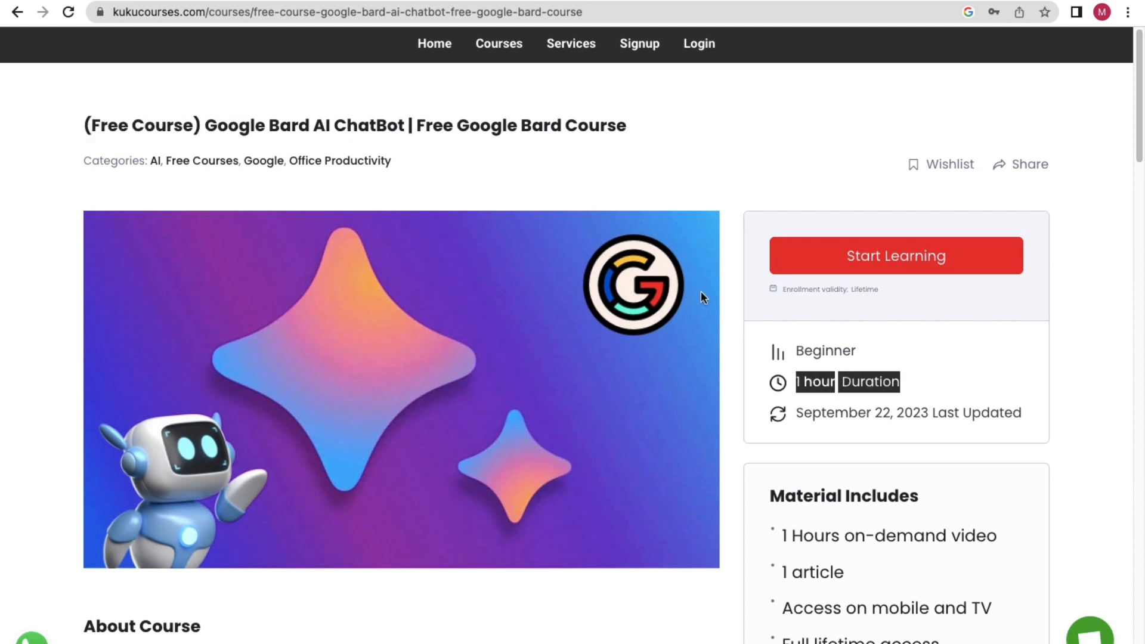
left_click(399, 132)
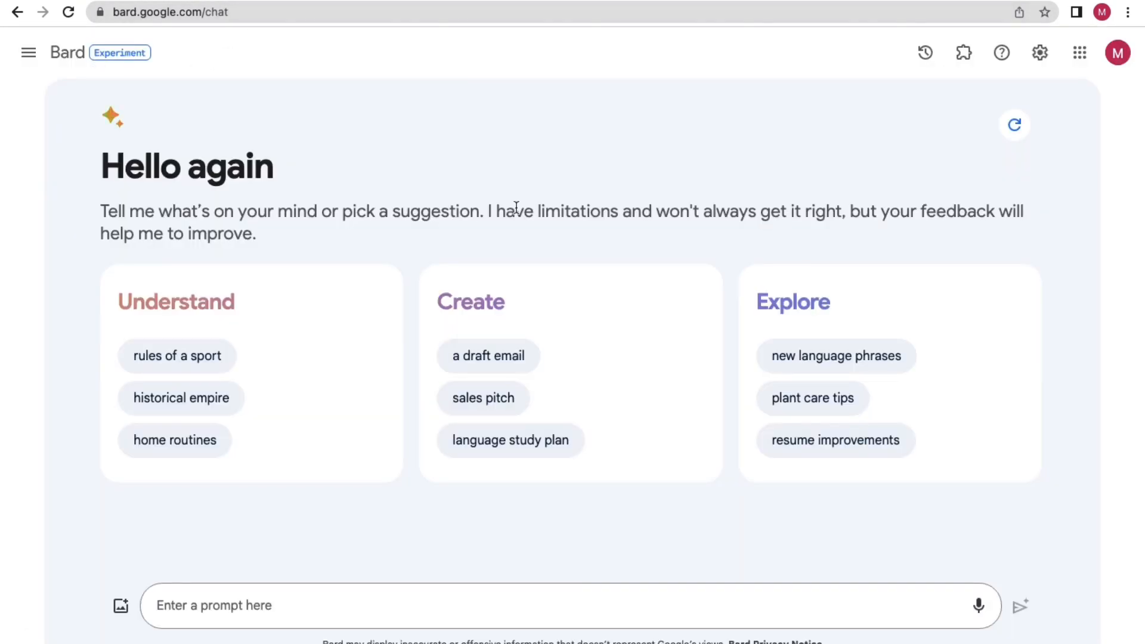
left_click(483, 0)
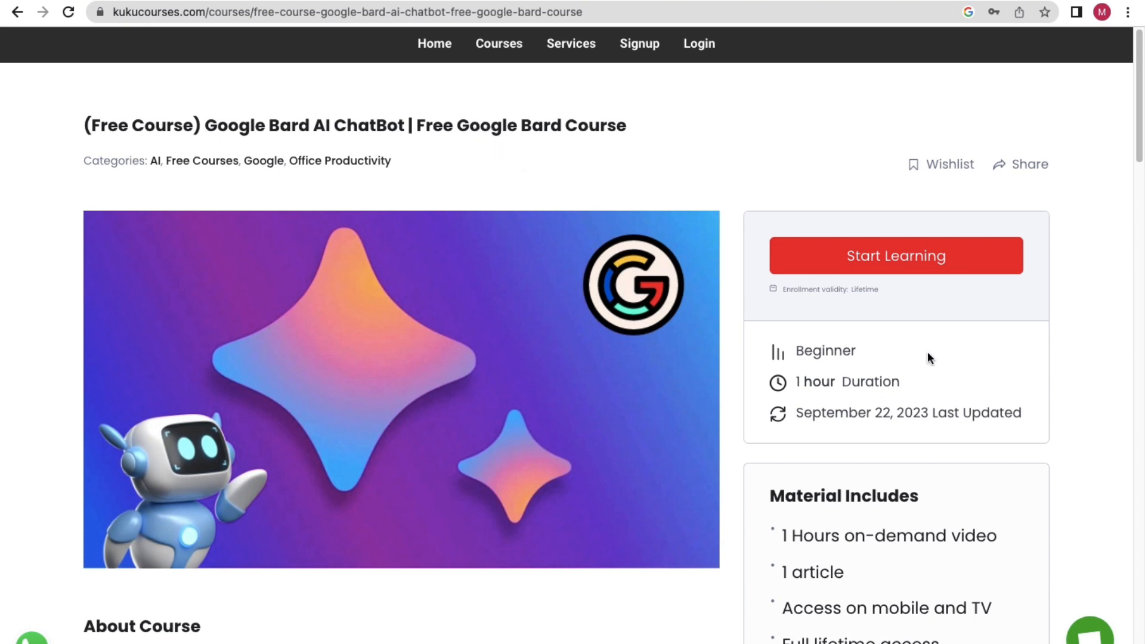
left_click(952, 261)
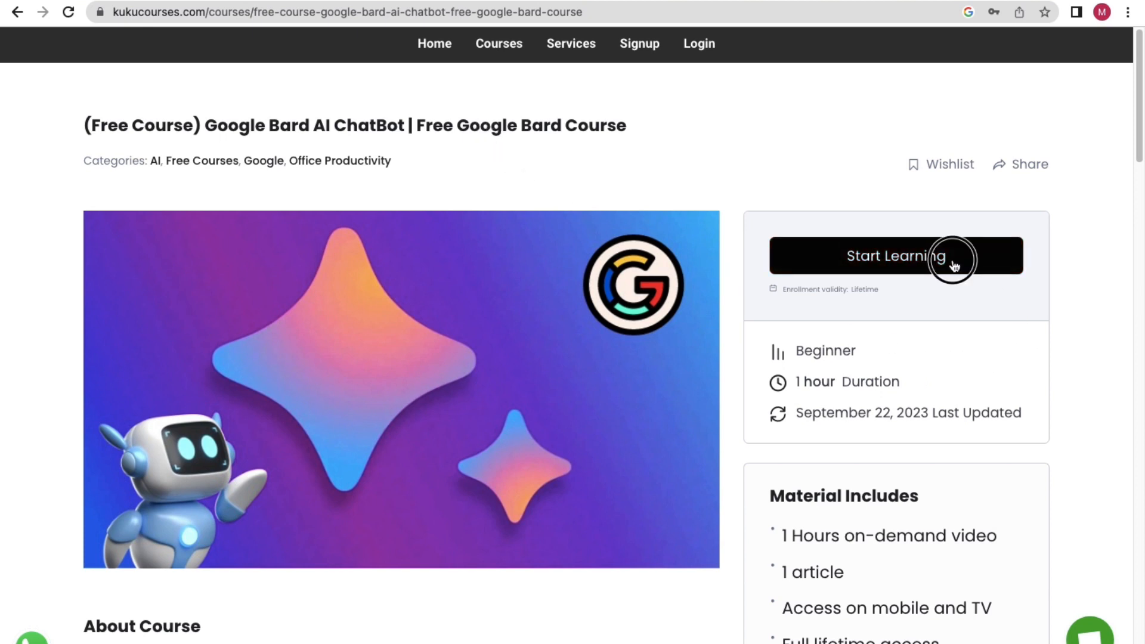
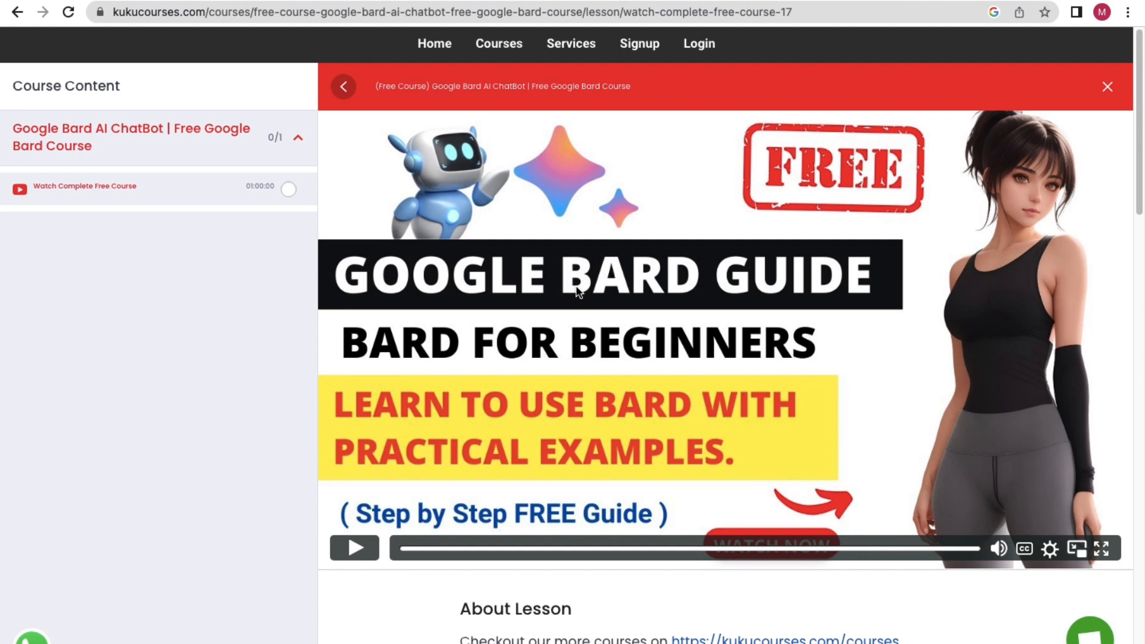
Briefly play and pause the Google Bard lesson video, then close the lesson.
left_click(364, 548)
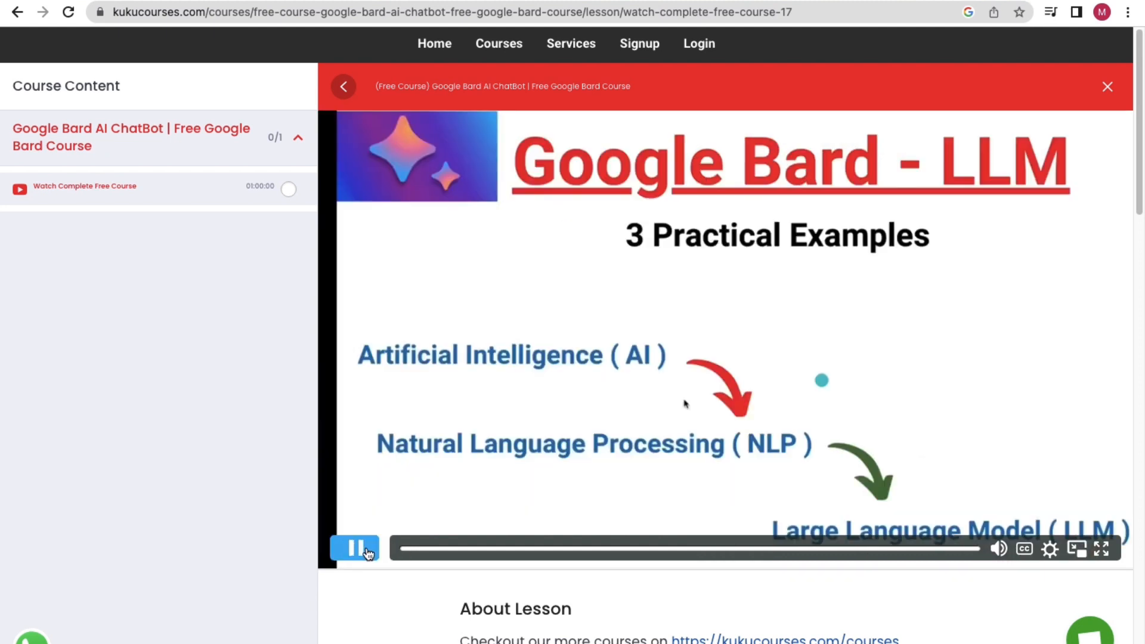
left_click(365, 551)
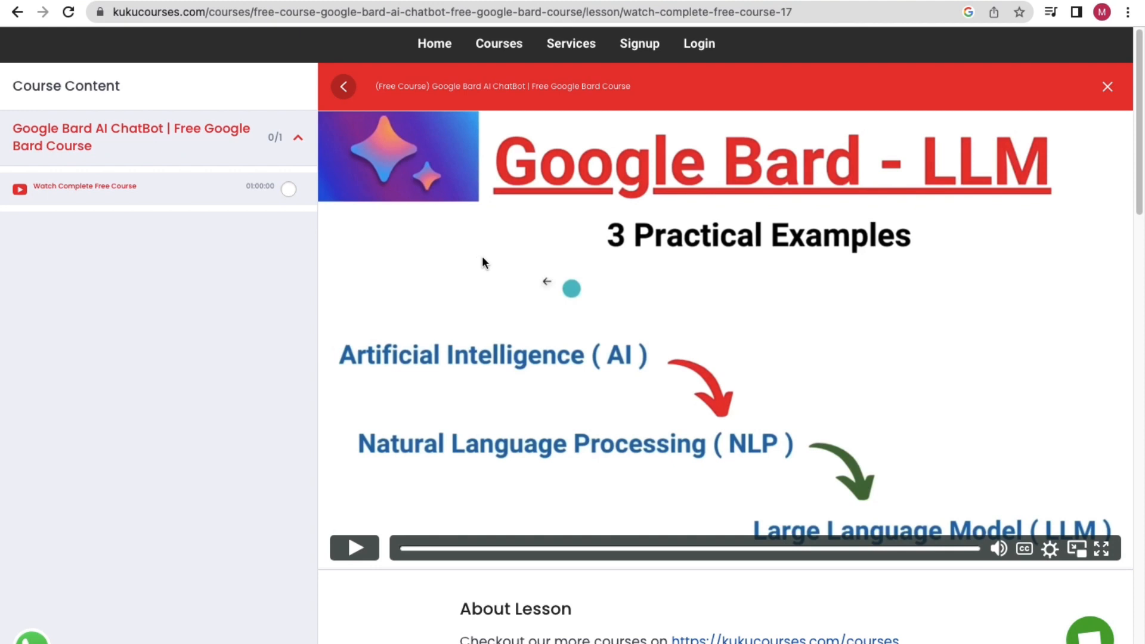
left_click(1107, 87)
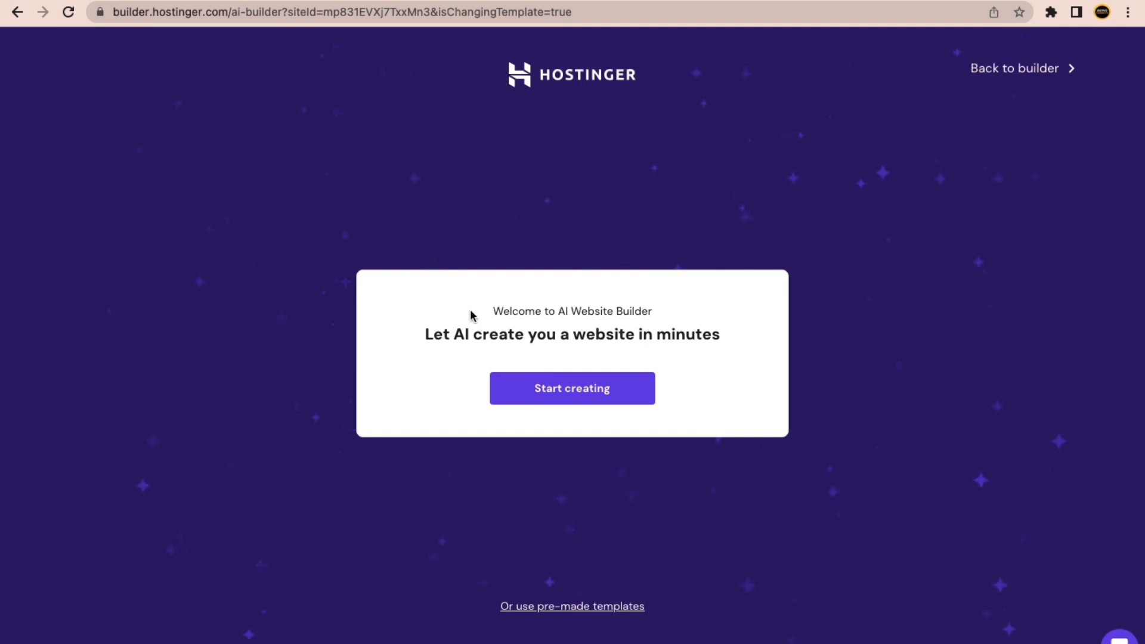
Restart the Hostinger site using Create with AI, confirming the template change that deletes current content.
left_click_drag(454, 332, 605, 333)
left_click(686, 334)
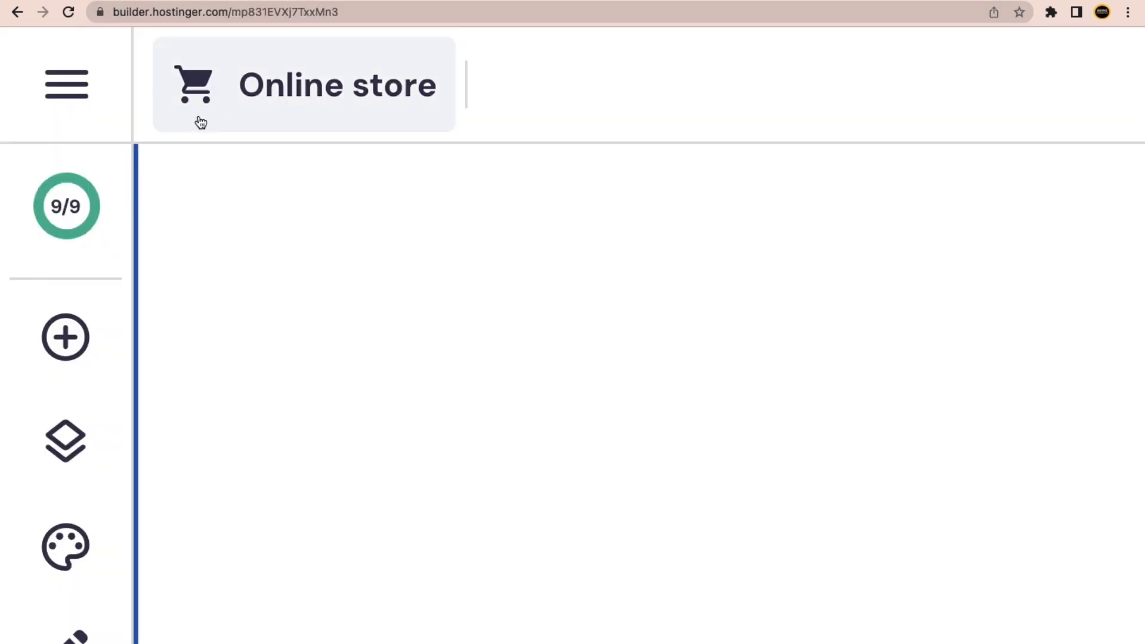
left_click(80, 101)
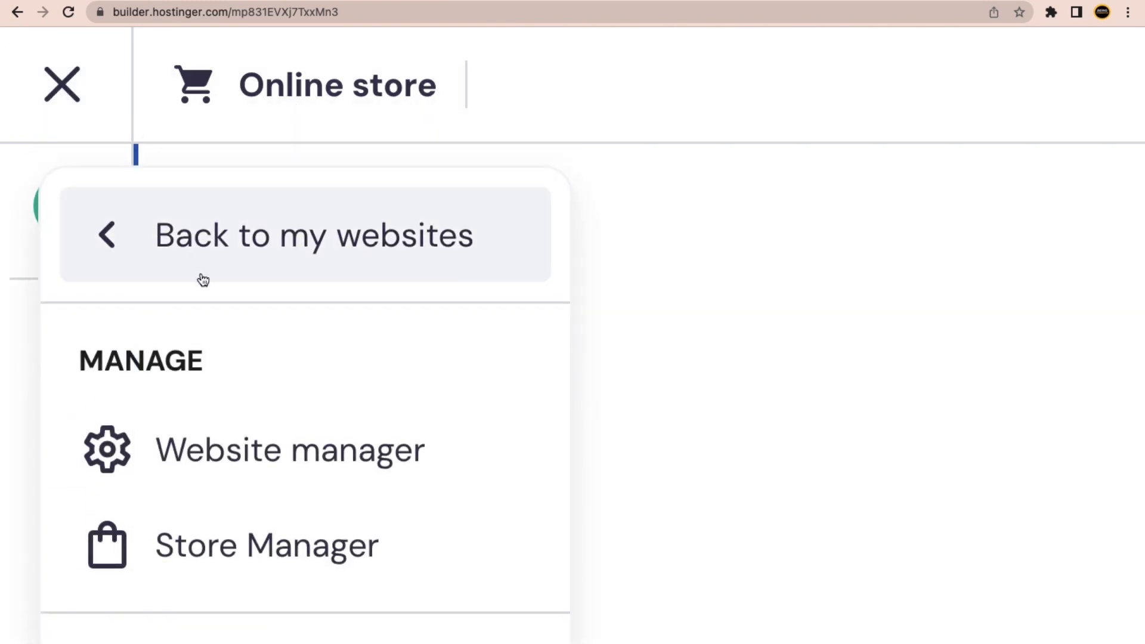
scroll(202, 280, "down", 10)
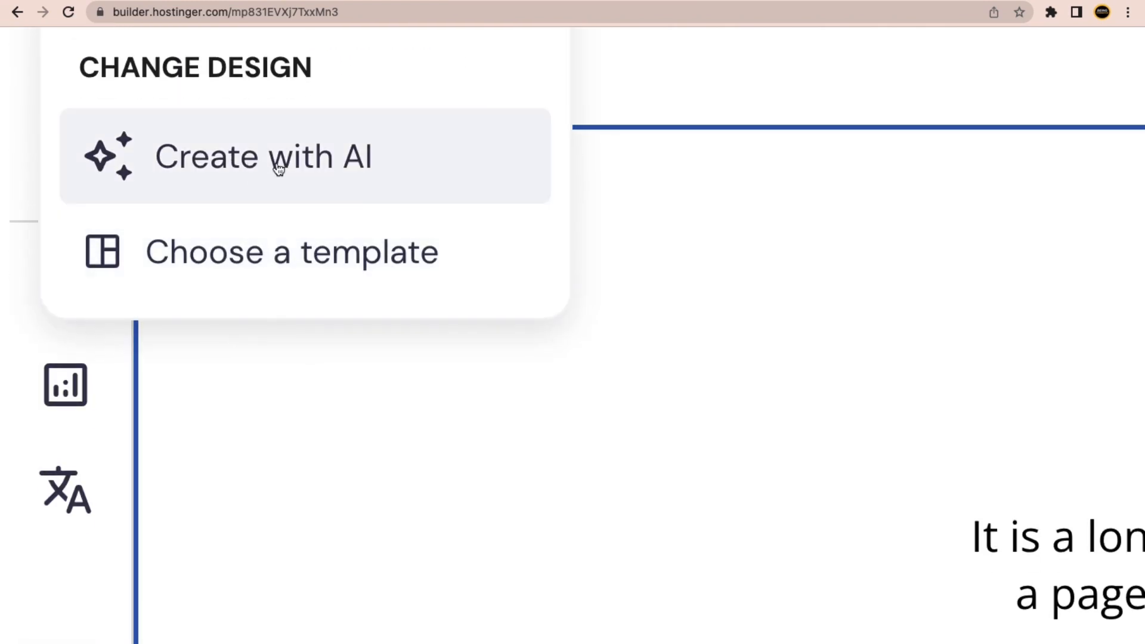
left_click(258, 152)
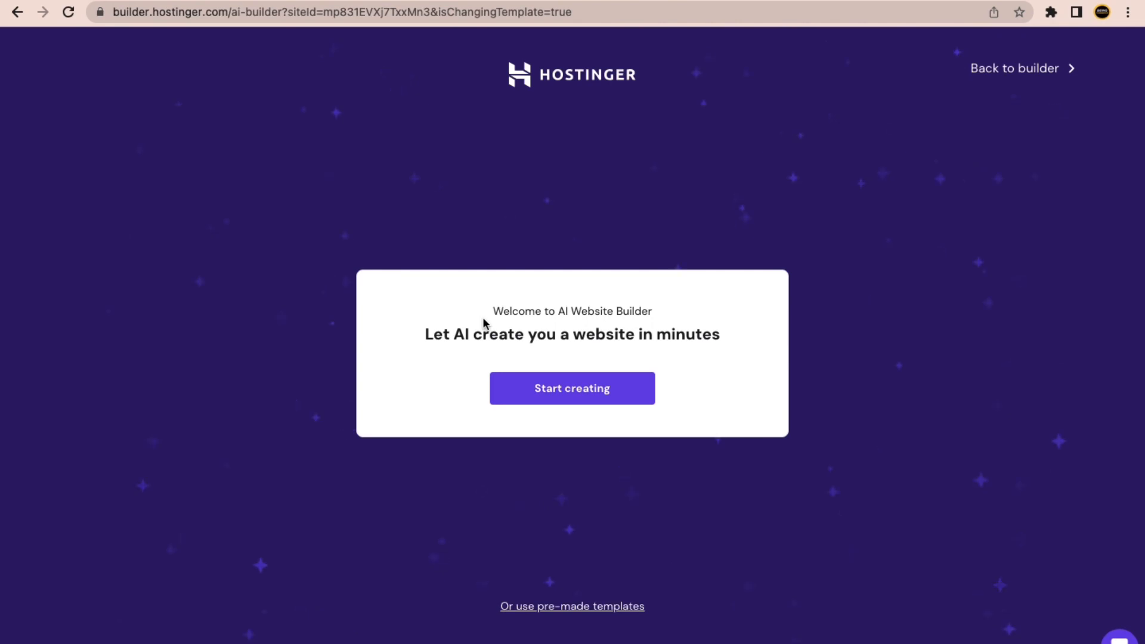
left_click(606, 404)
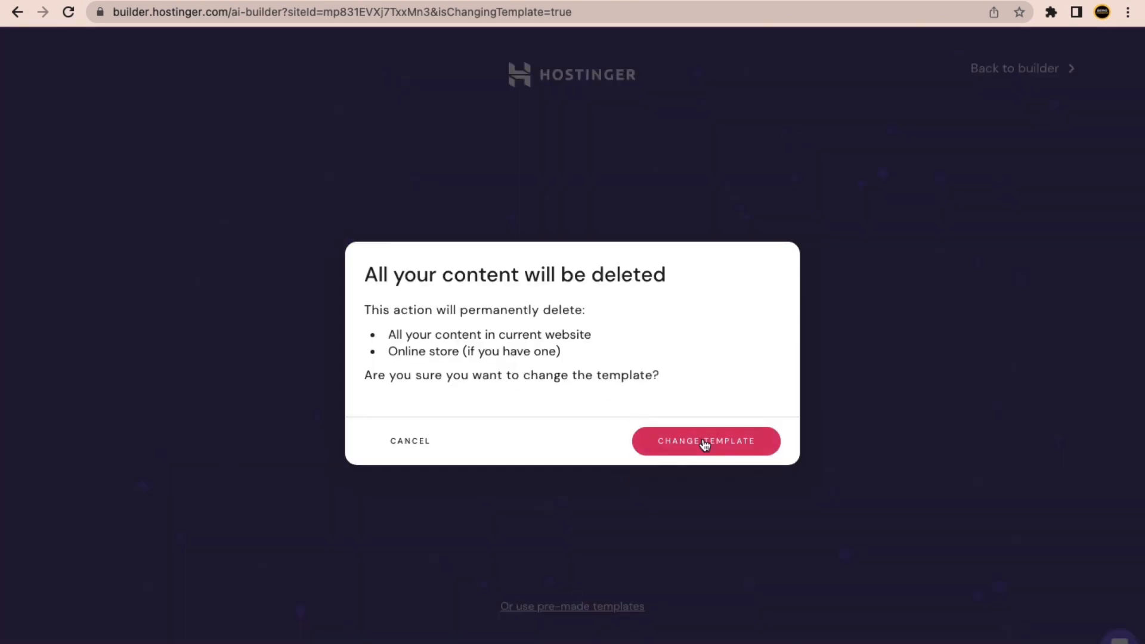
left_click(705, 442)
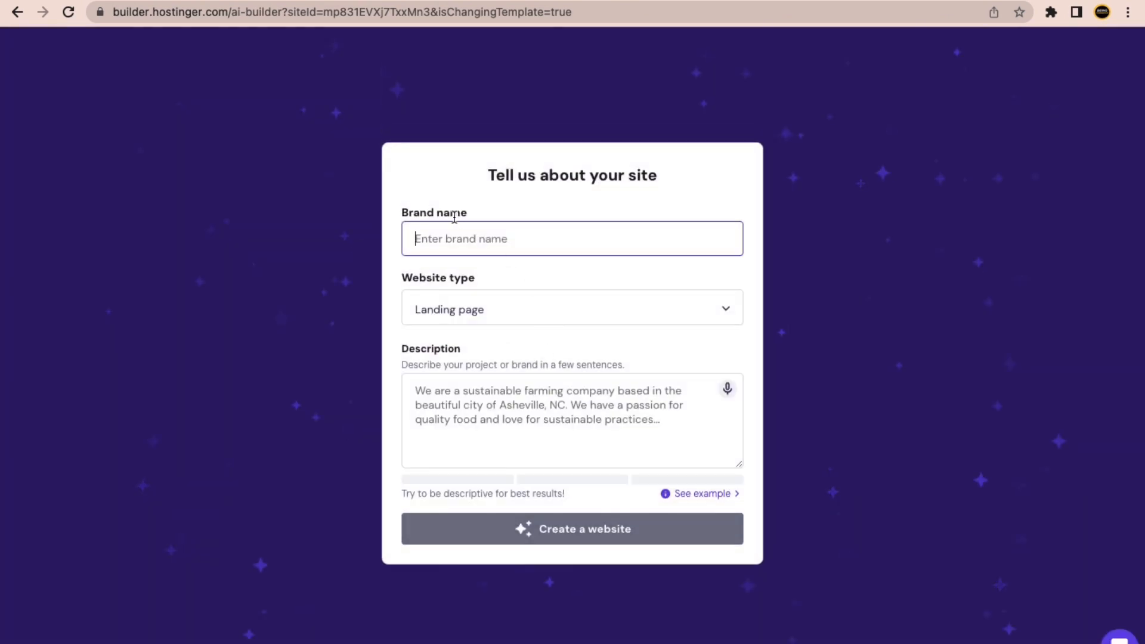
left_click(433, 390)
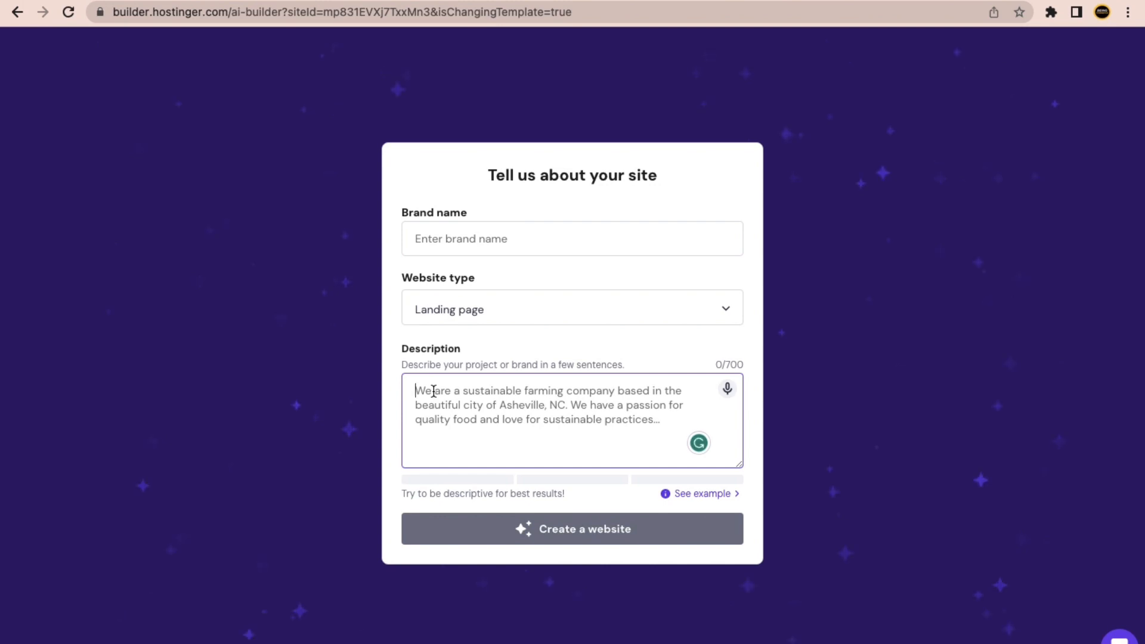
key("ctrl+Right")
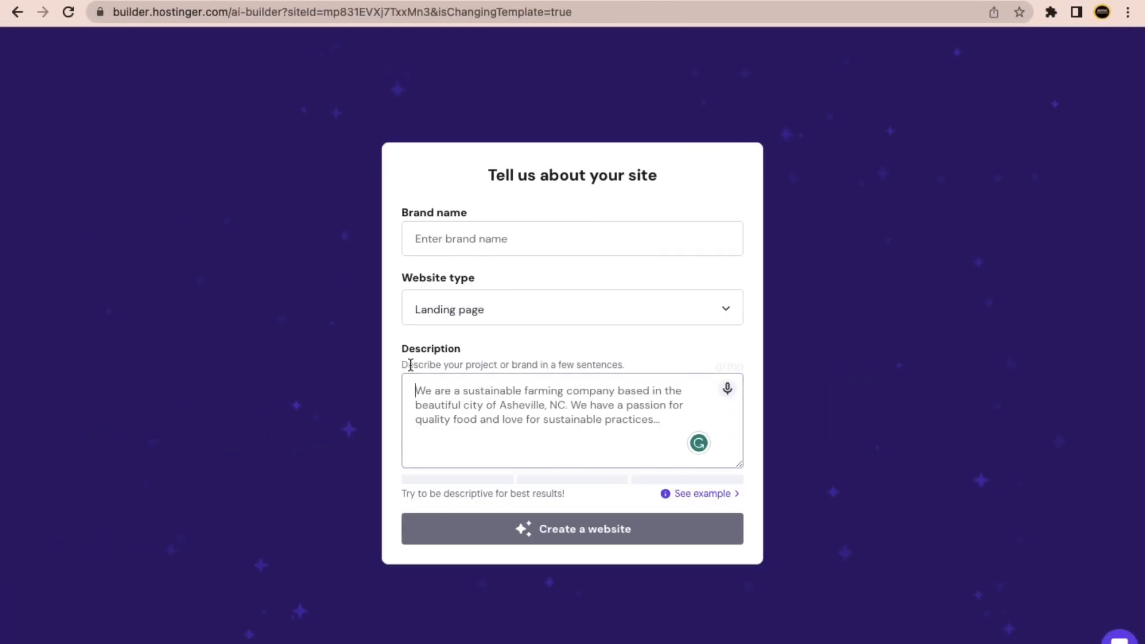
left_click(405, 363)
left_click_drag(429, 365, 572, 365)
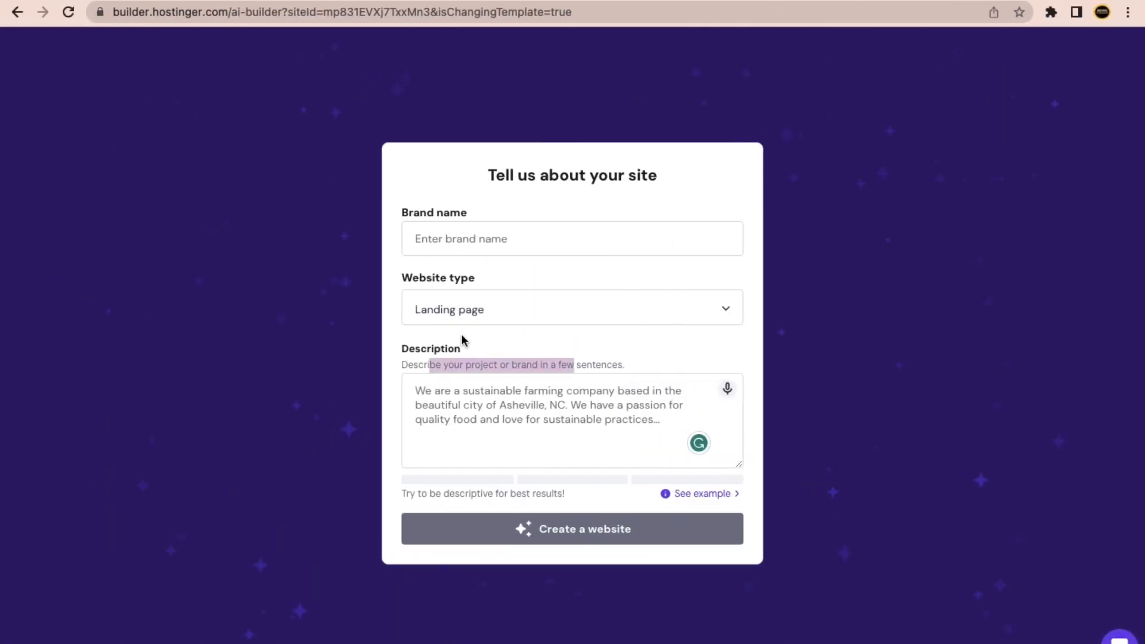
left_click(461, 386)
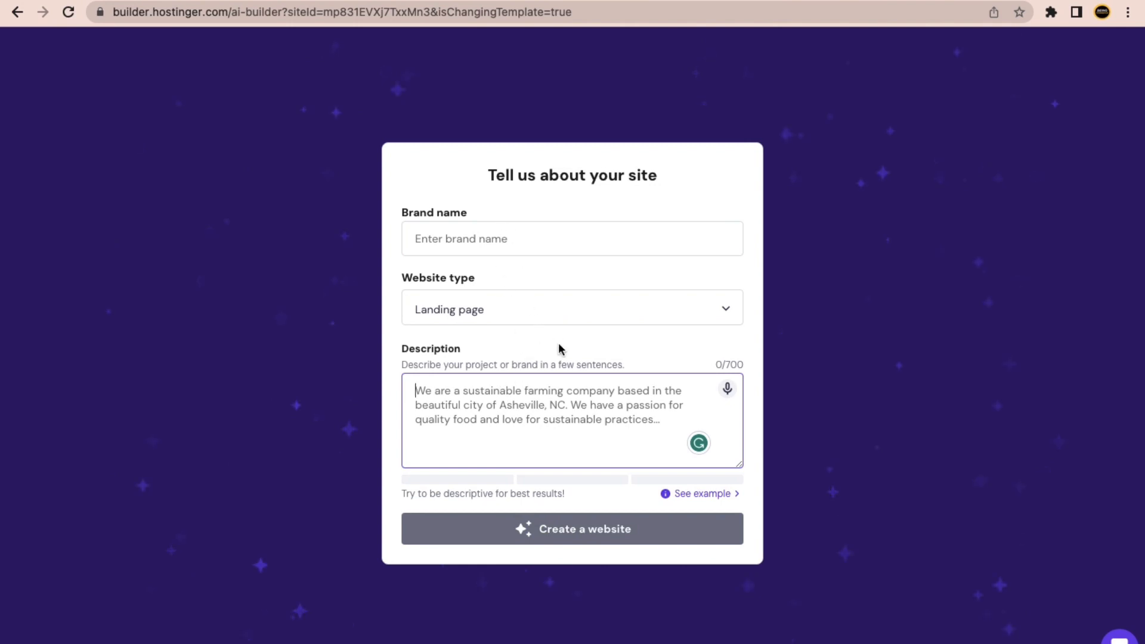
key("ctrl+Left")
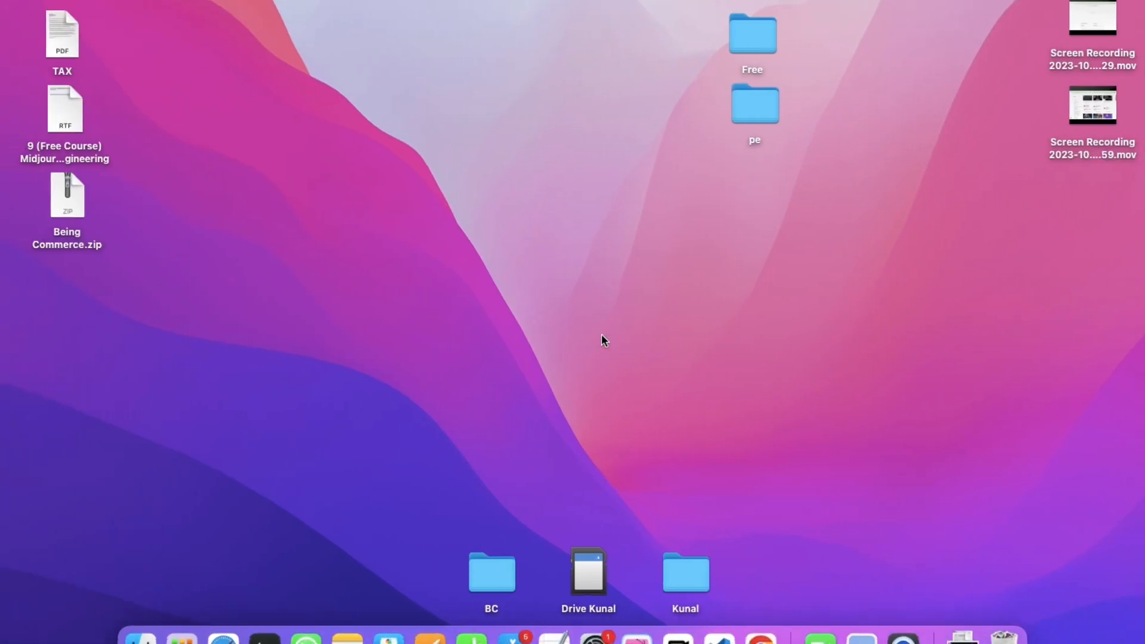
key("ctrl+Right")
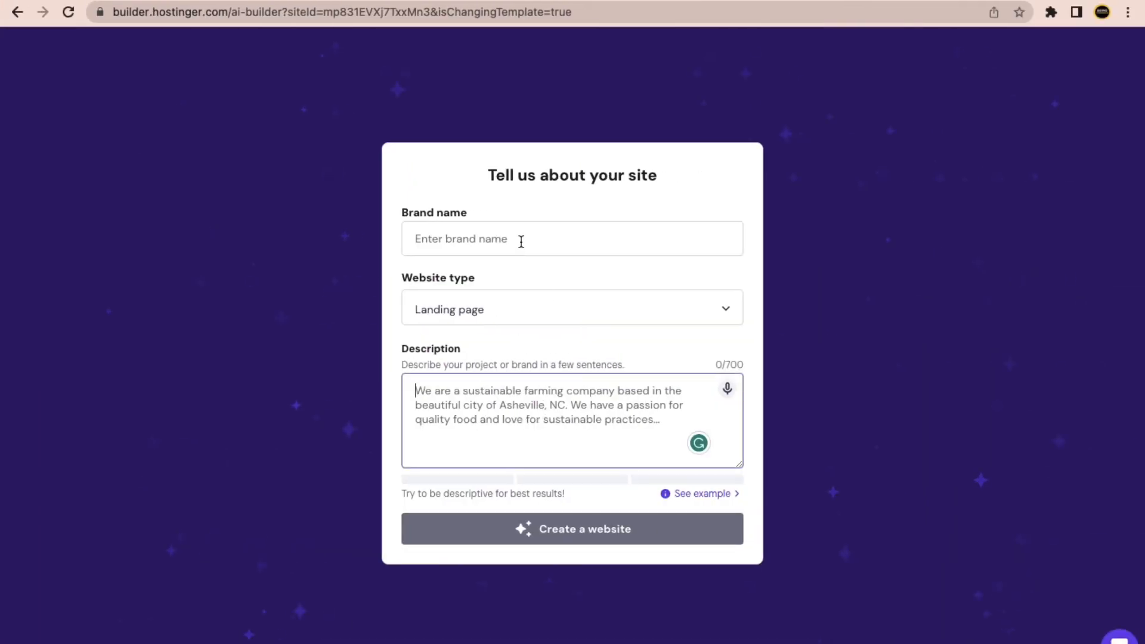
left_click(521, 241)
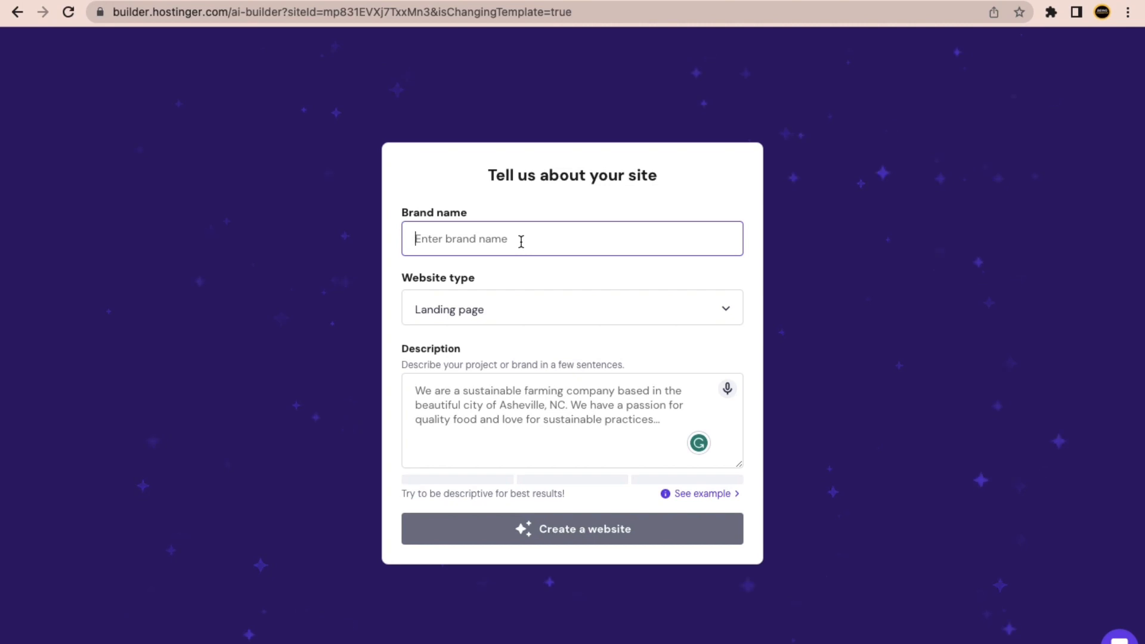
Enter 'Digital Kun' as the site's brand name.
type("D")
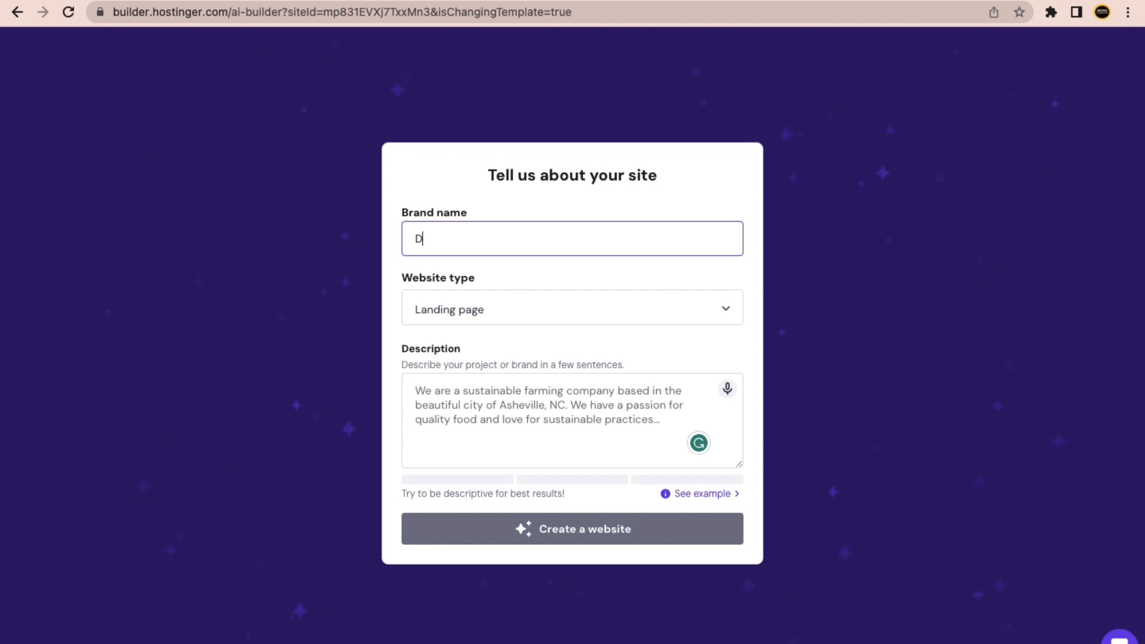
type("igital")
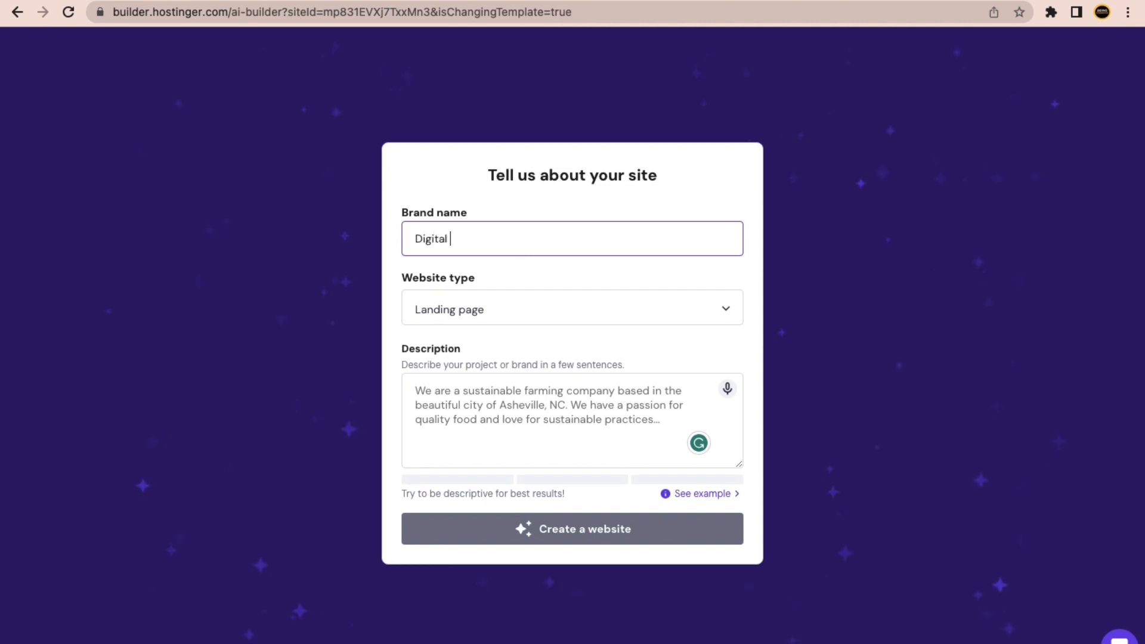
type(" Ma")
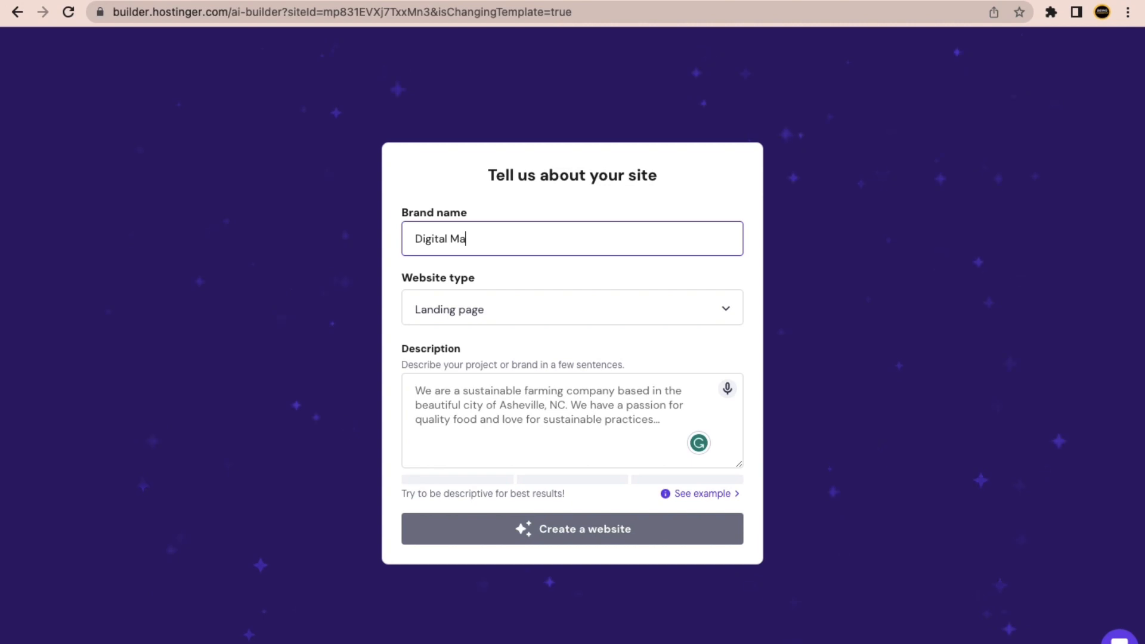
key("ctrl+a")
type("D")
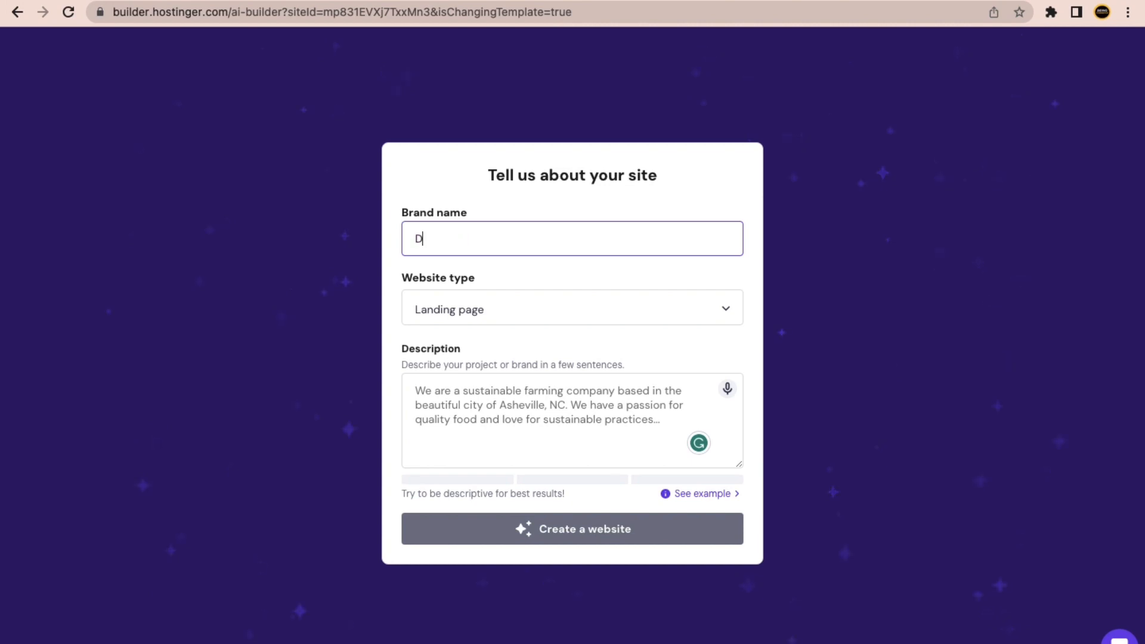
type("igital K")
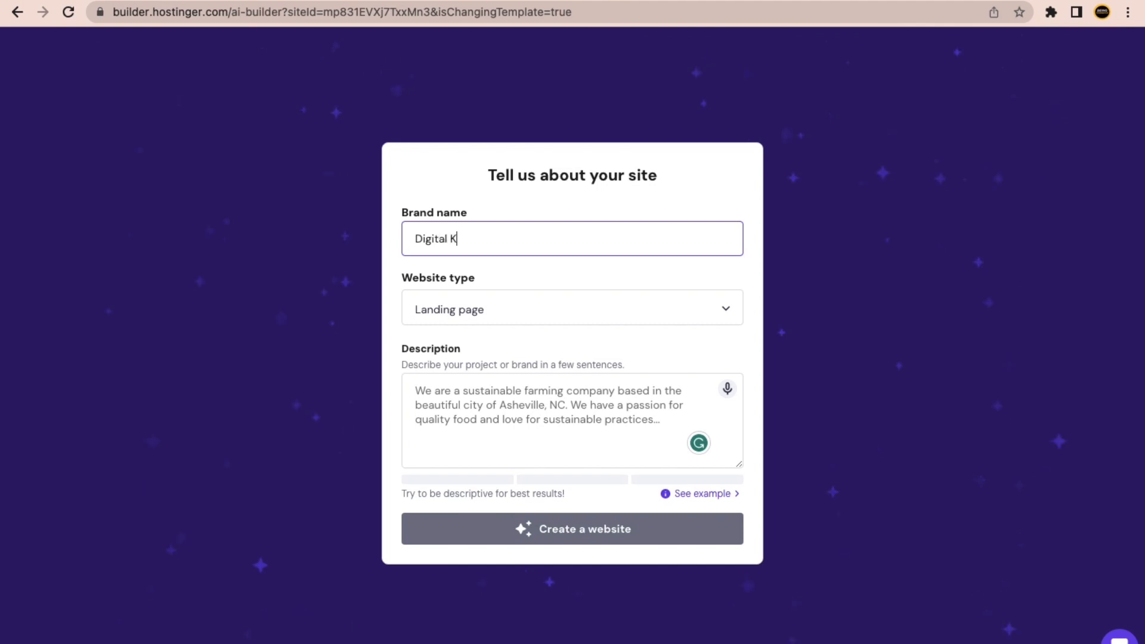
type("unal")
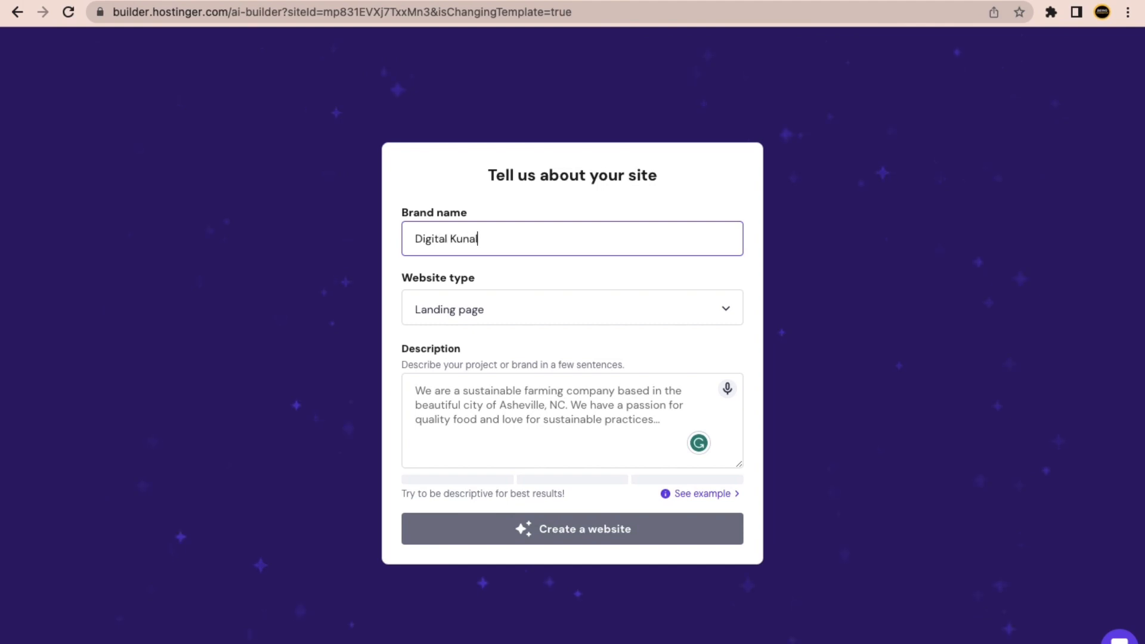
Set the website type to Blog and show the example description.
left_click(524, 311)
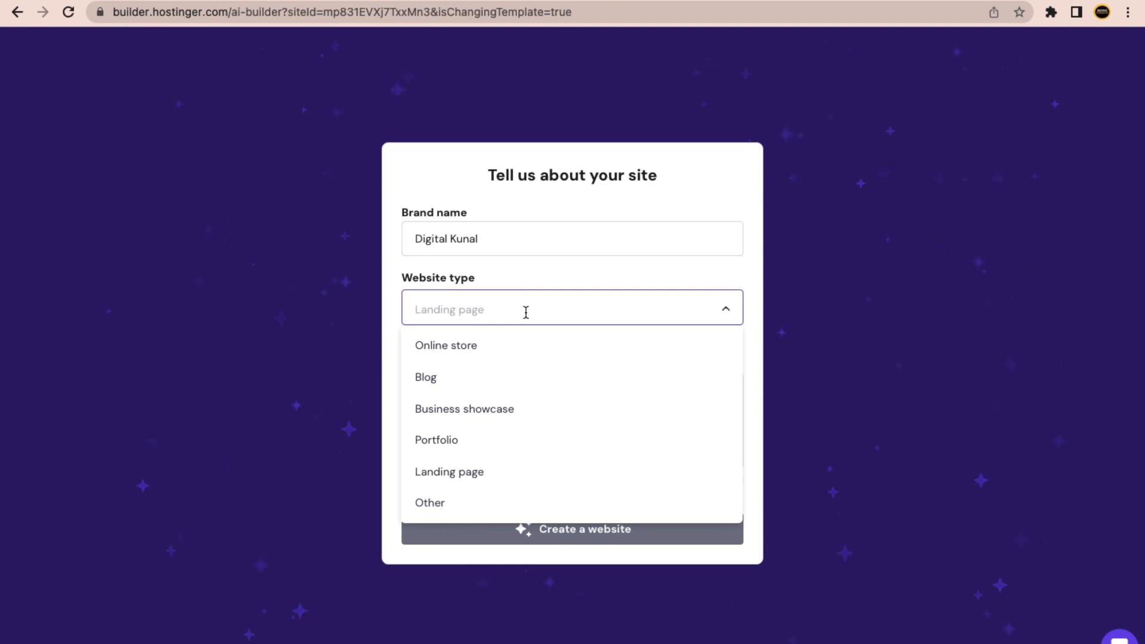
left_click(484, 388)
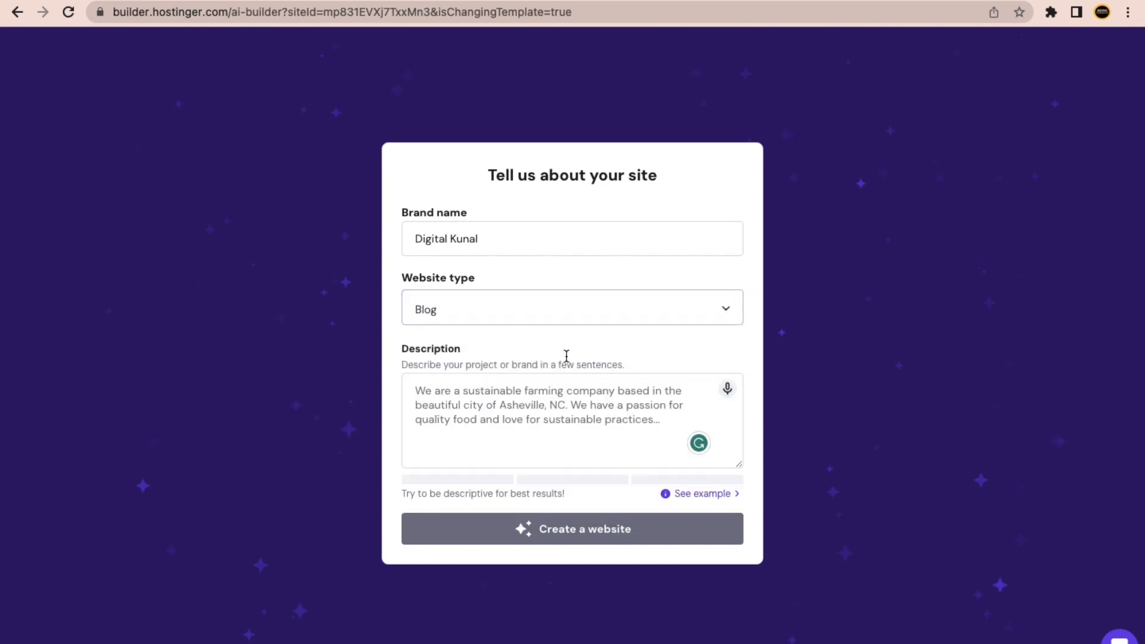
left_click(495, 417)
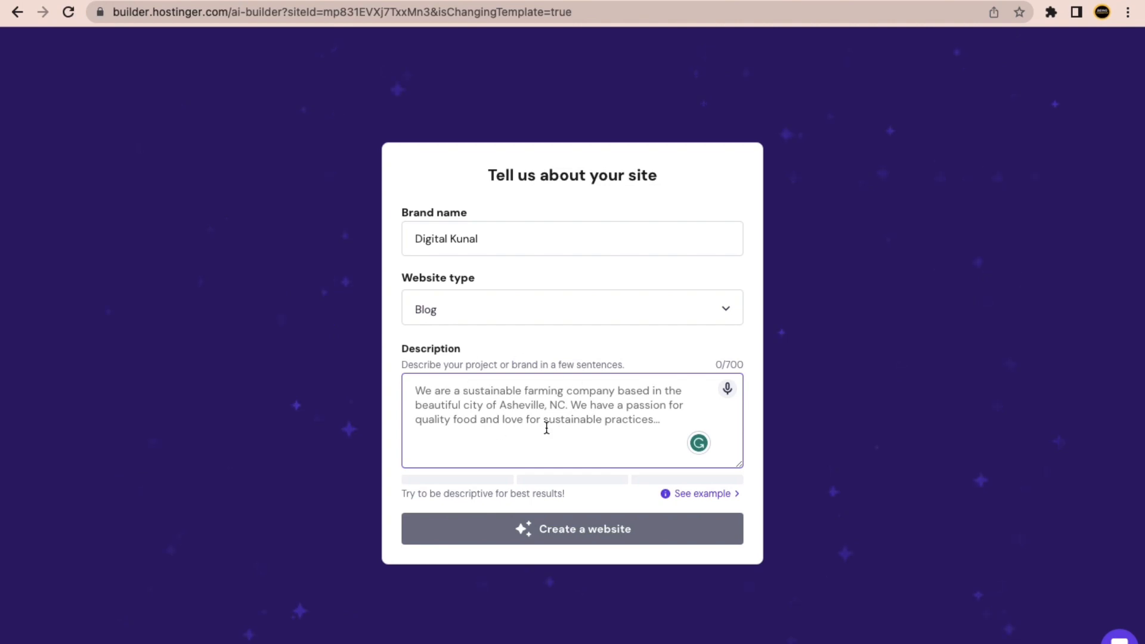
left_click(699, 494)
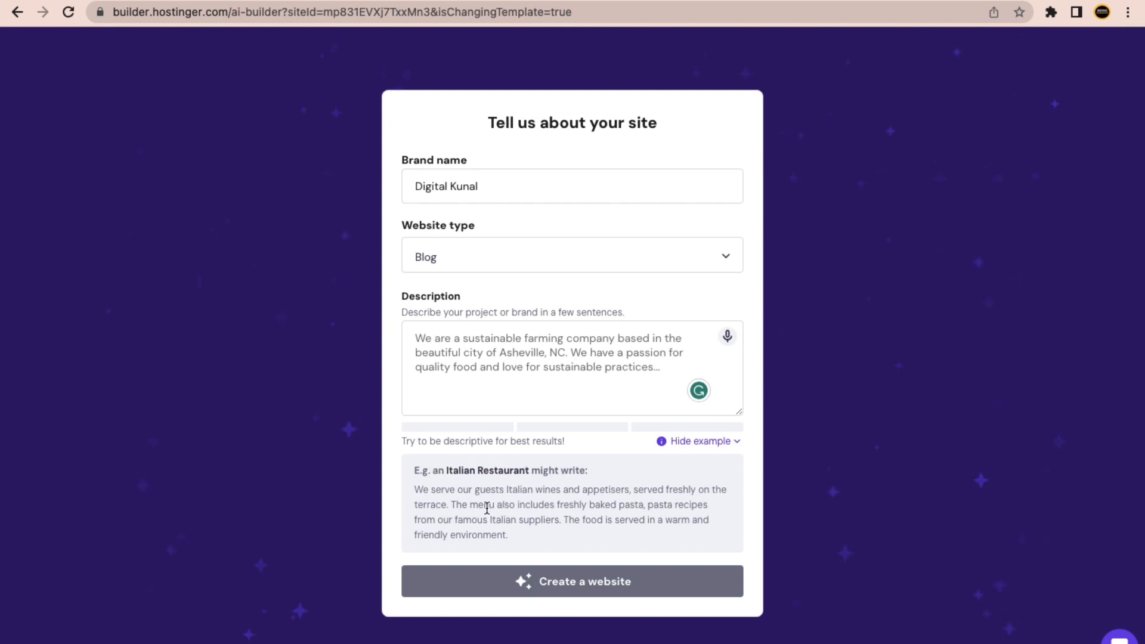
Read over the Italian Restaurant example description, then switch to the Bard window.
left_click(460, 486)
left_click_drag(460, 487, 548, 503)
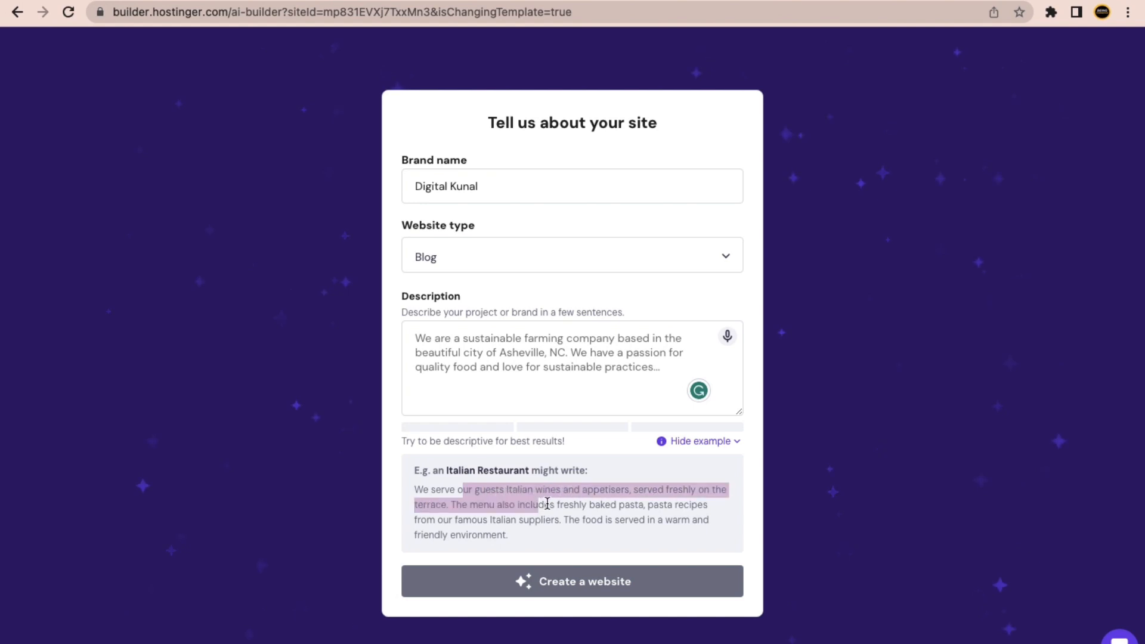
left_click(566, 504)
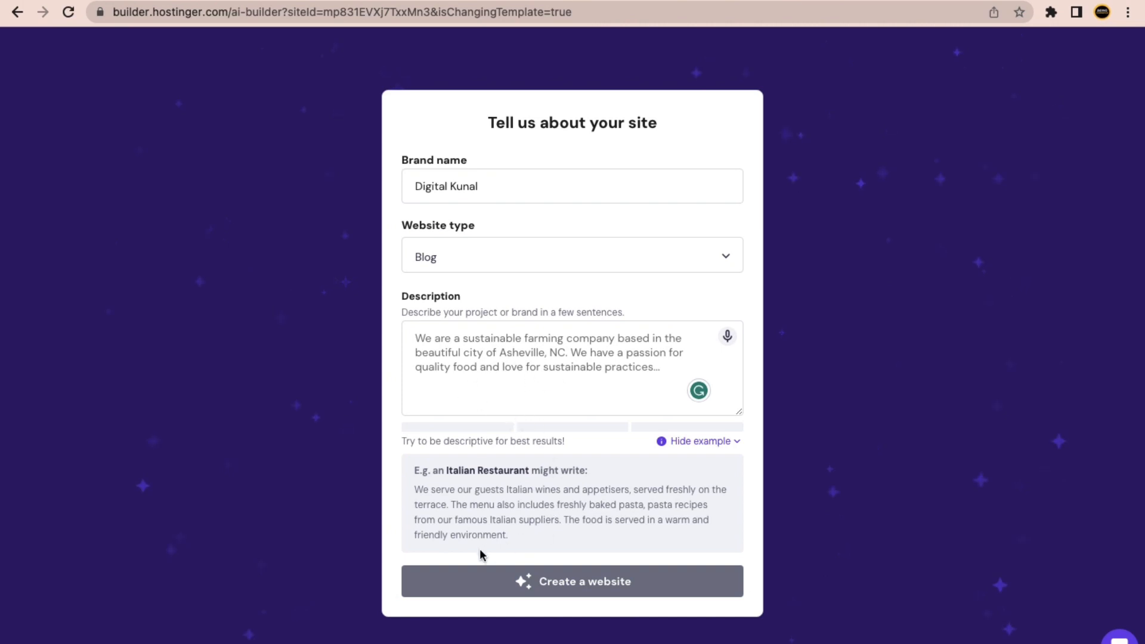
left_click_drag(505, 540, 410, 497)
left_click(499, 350)
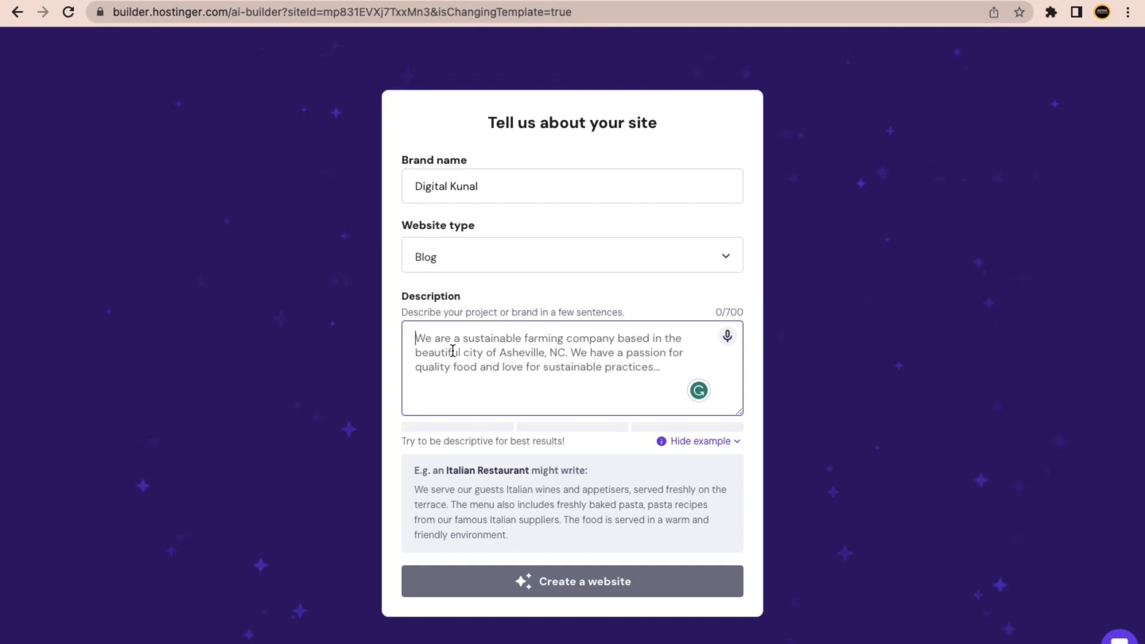
key("ctrl+Right")
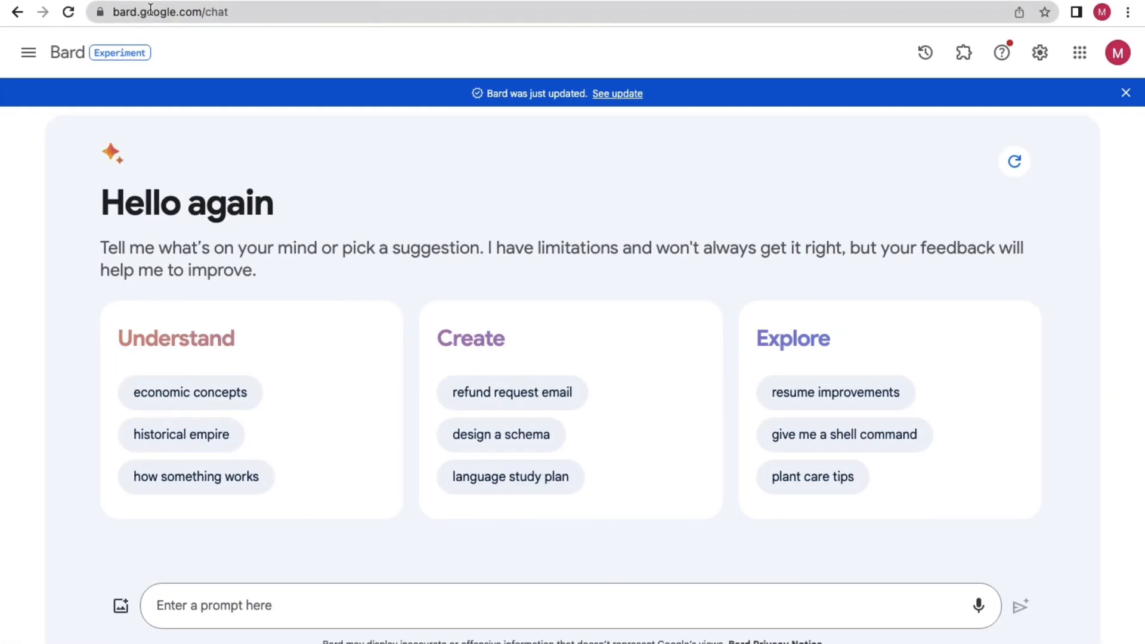
In ChatGPT's message box, type 'You are expert in prompt engineering and creativity', fixing typos.
left_click(131, 1)
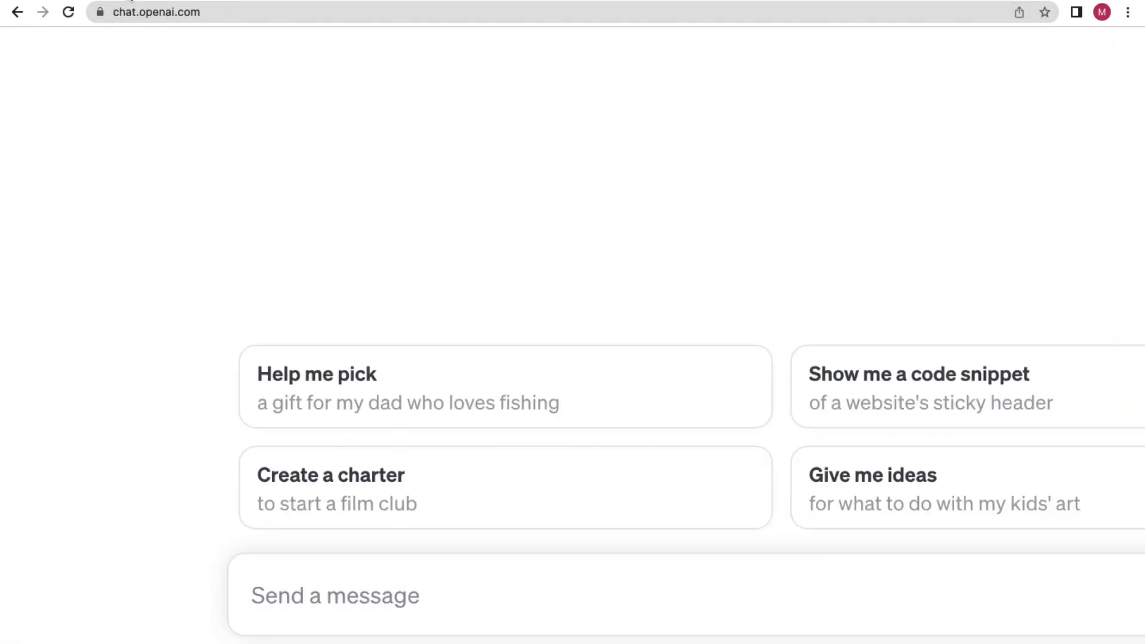
left_click(275, 2)
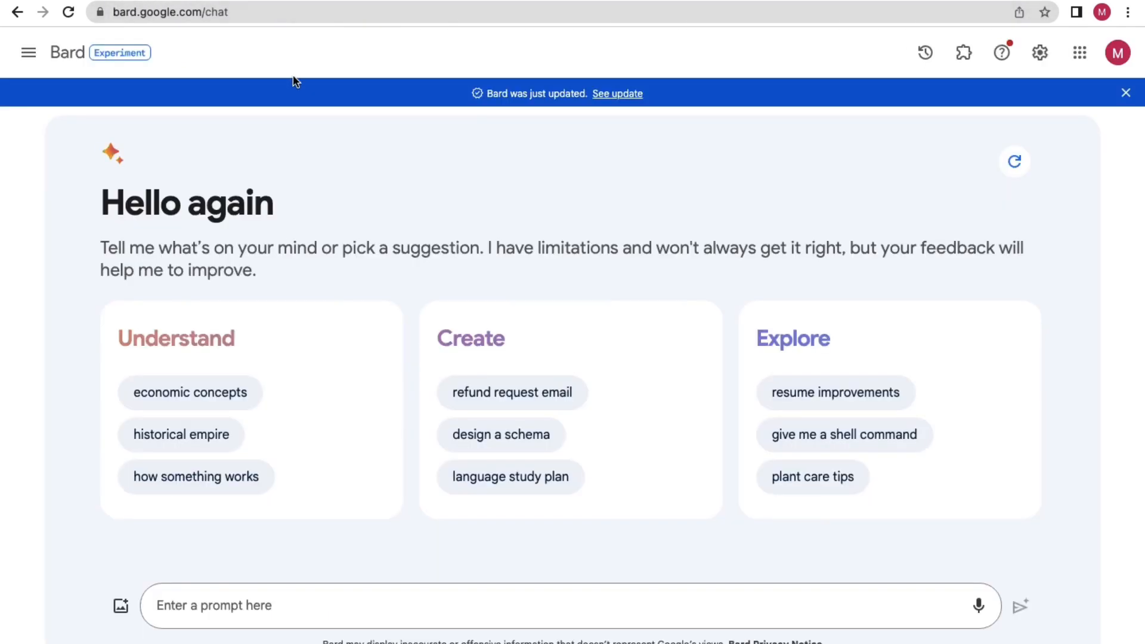
left_click(119, 1)
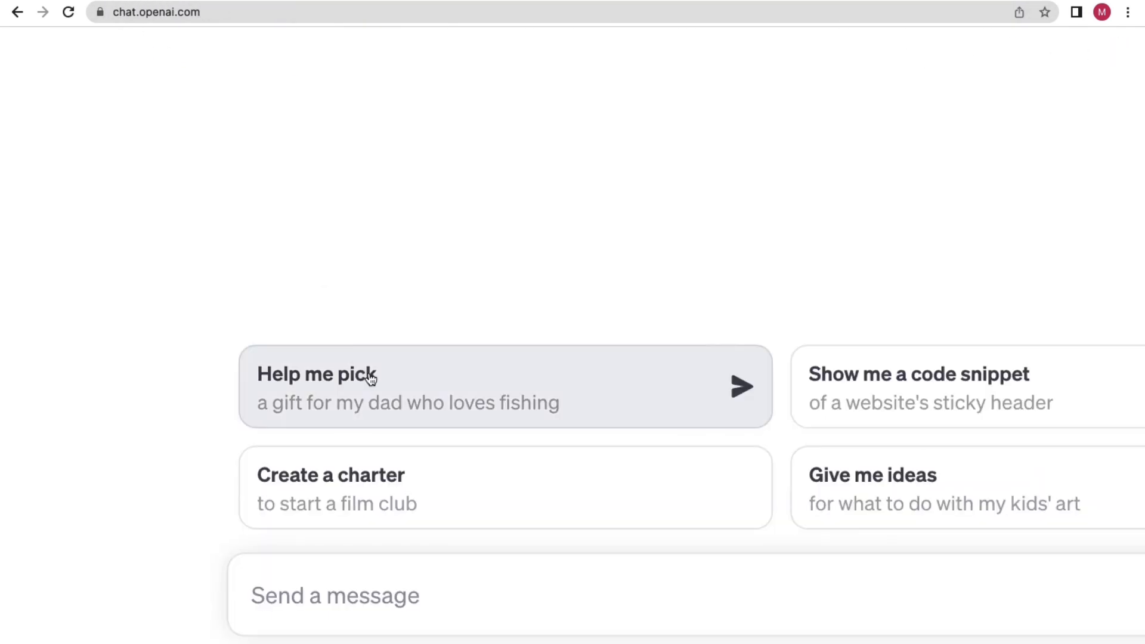
left_click(338, 595)
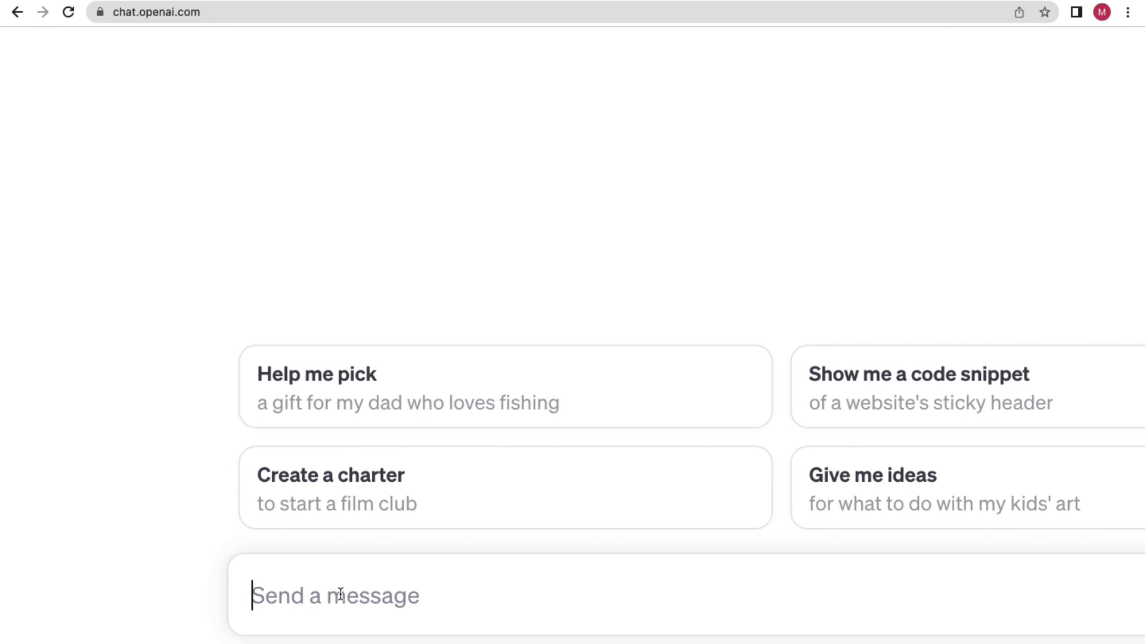
type("Y")
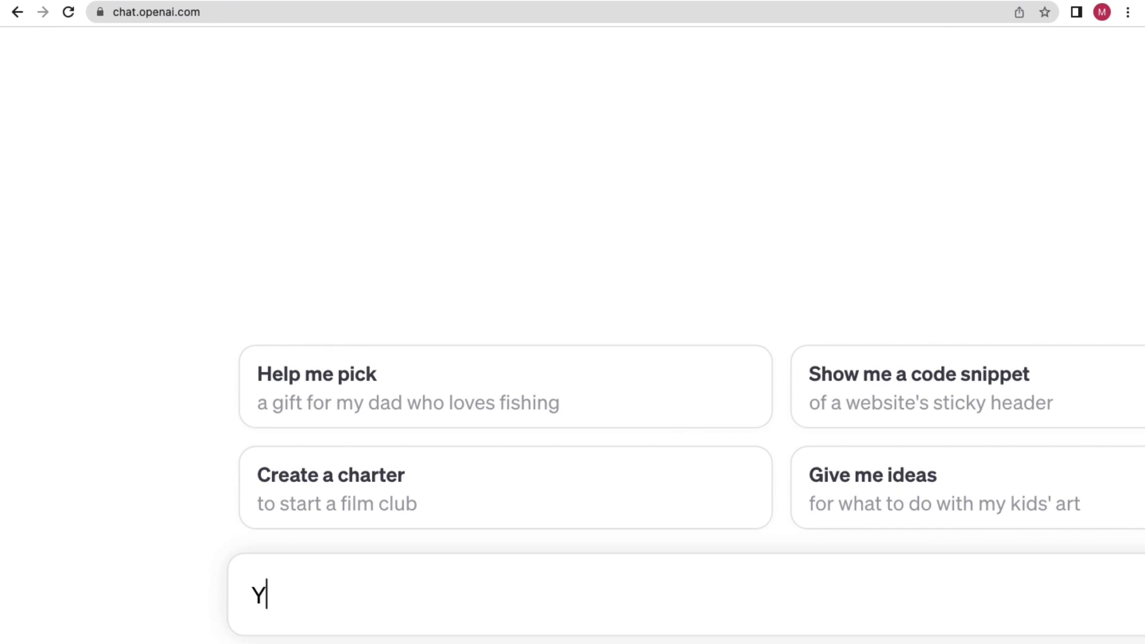
type("ou are expert in ")
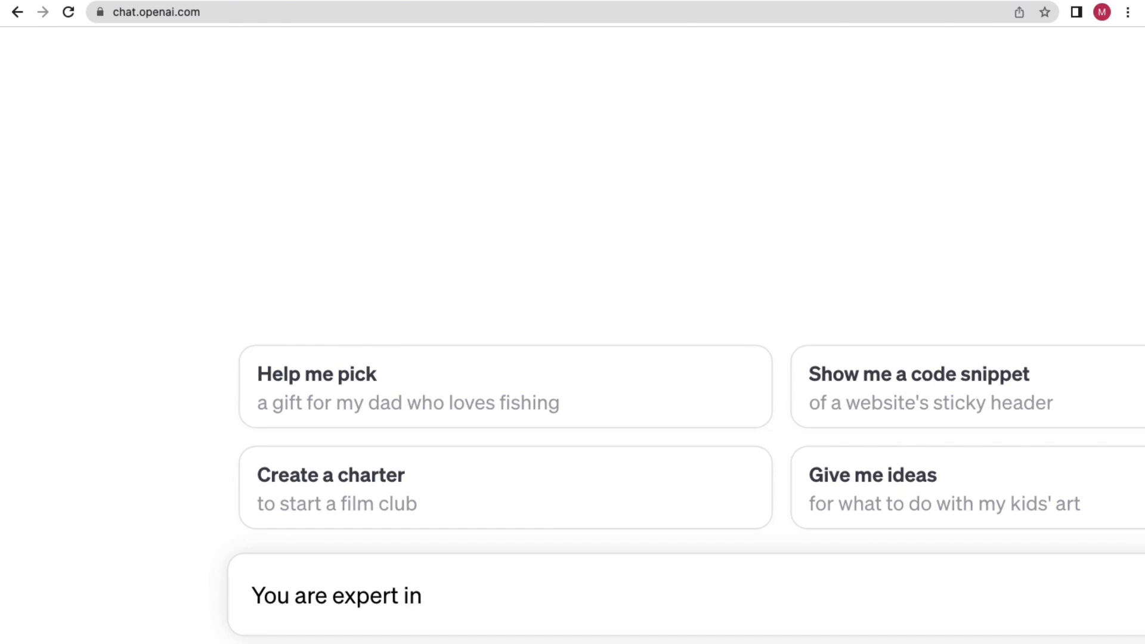
type("prompt engine")
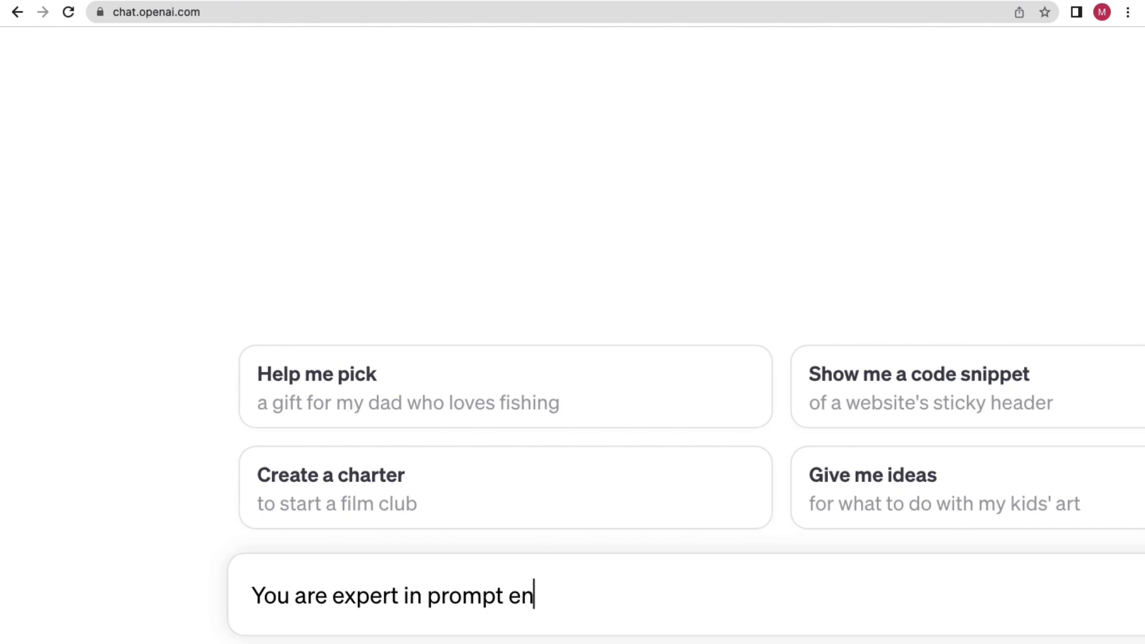
type("rring")
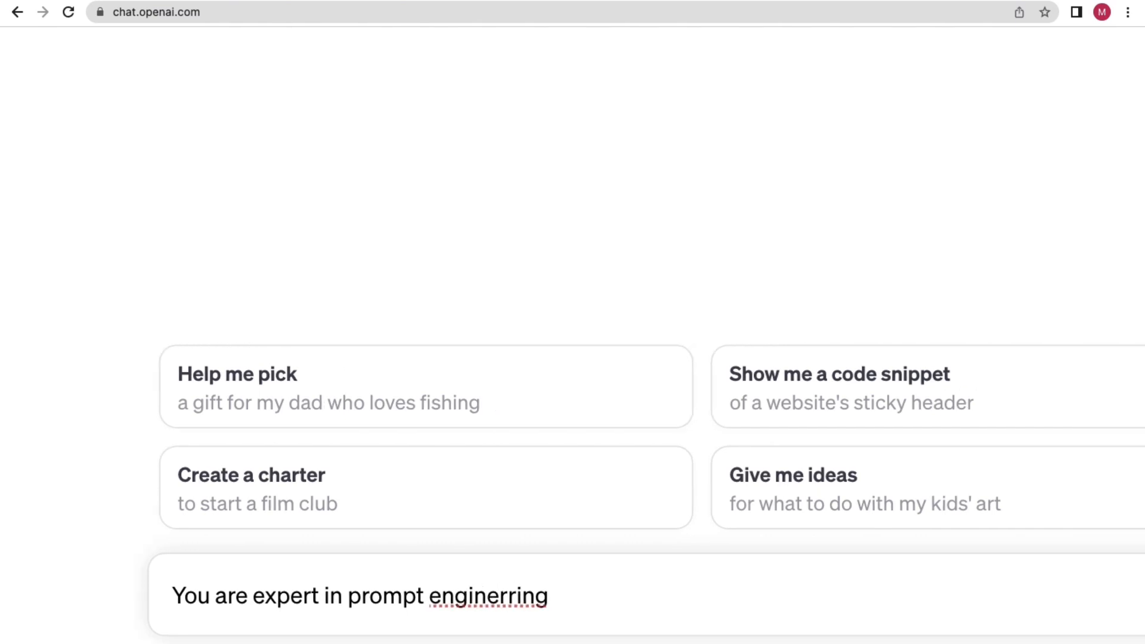
scroll(332, 598, "right", 3)
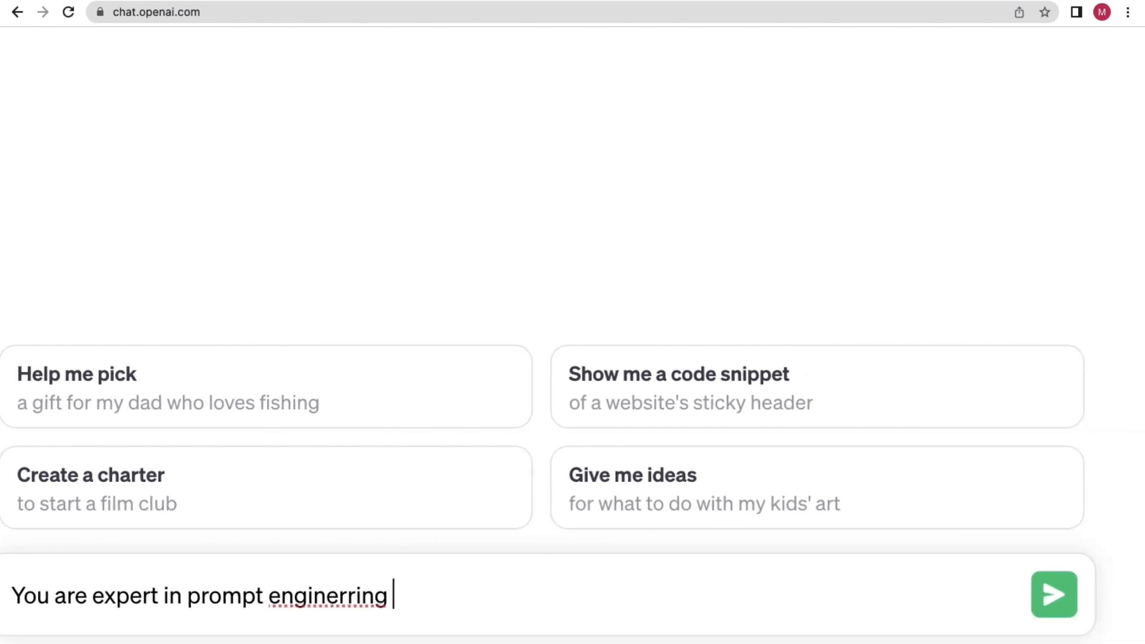
scroll(334, 601, "down", 3)
scroll(333, 598, "left", 2)
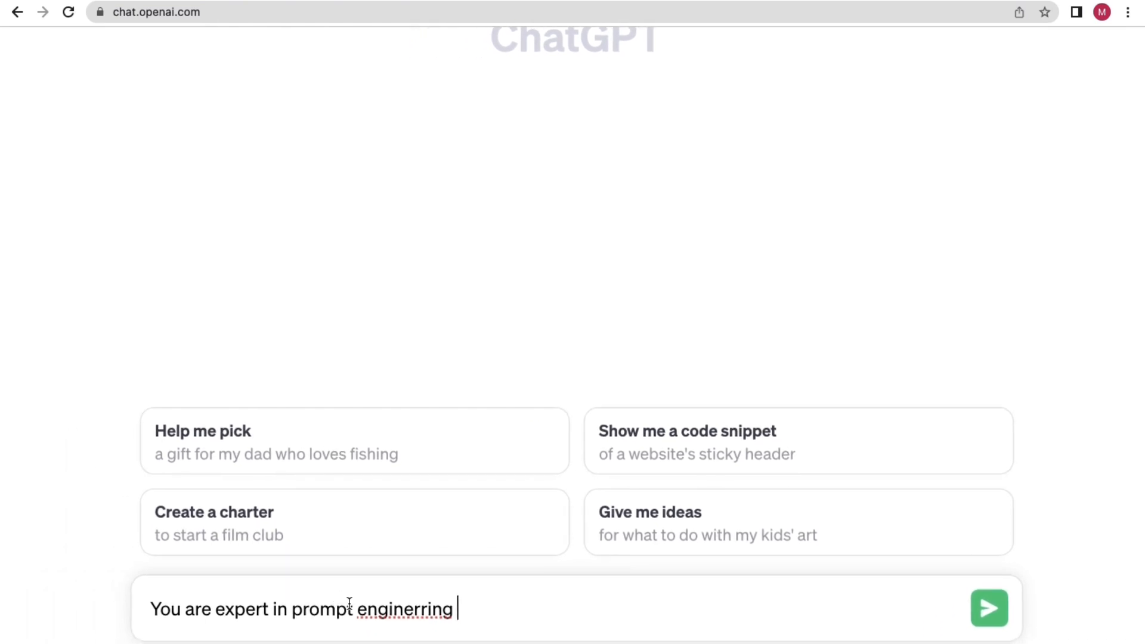
left_click(405, 609)
type("n")
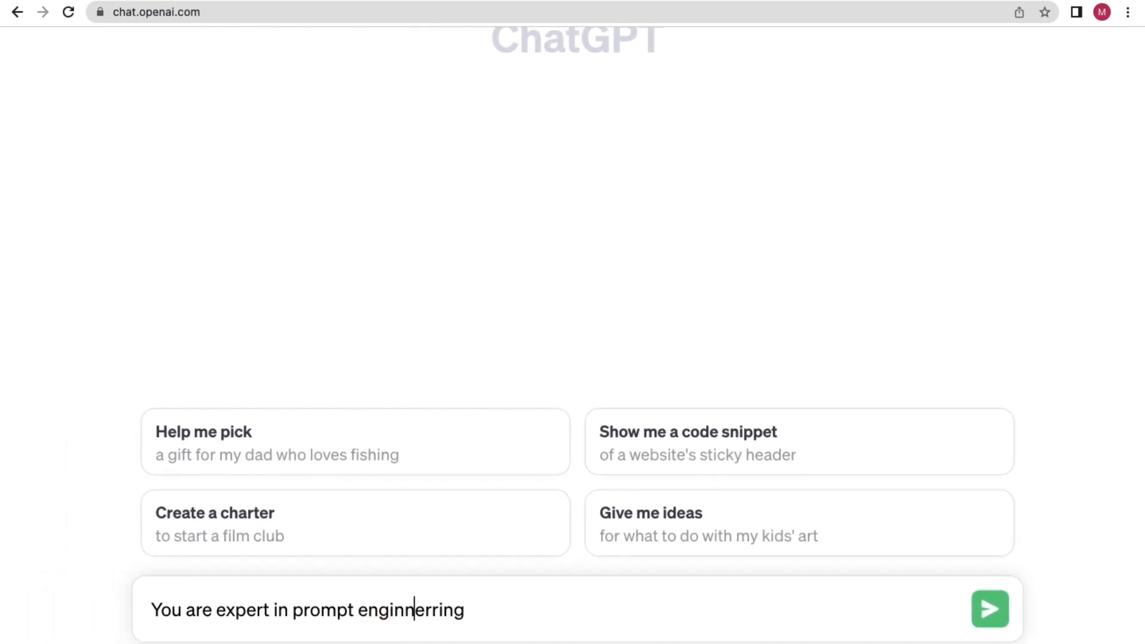
left_click(493, 619)
key("BackSpace")
left_click(503, 606)
type("and cr")
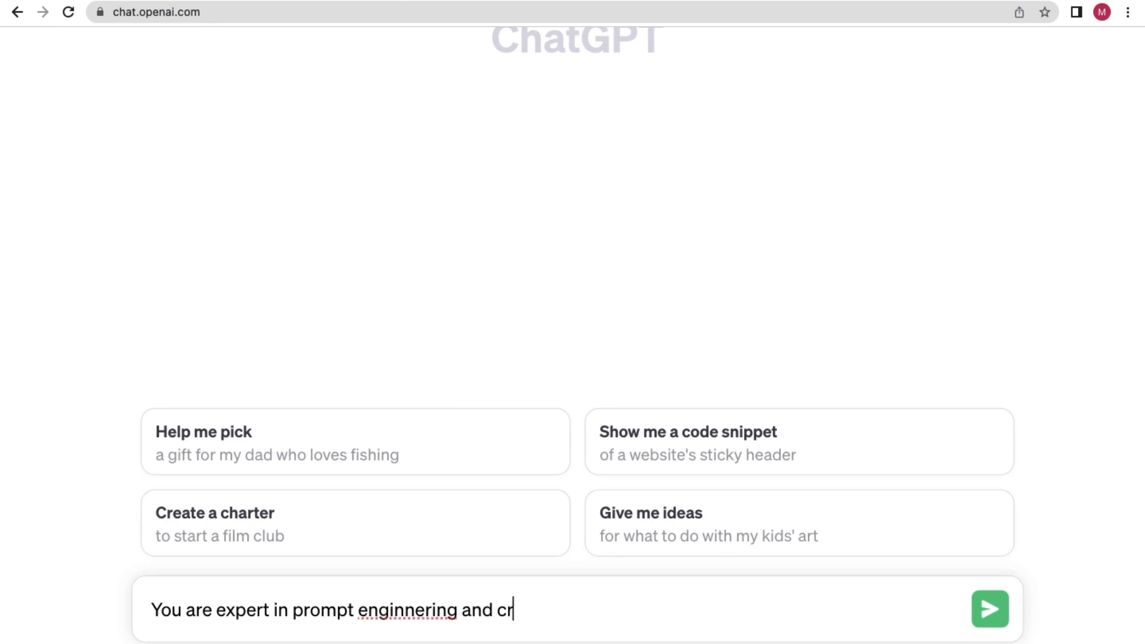
type("eativity")
Change it to 'an expert' and add 'You have 2 years of experience writing effective and creative prompts.'.
left_click(425, 604)
type("e")
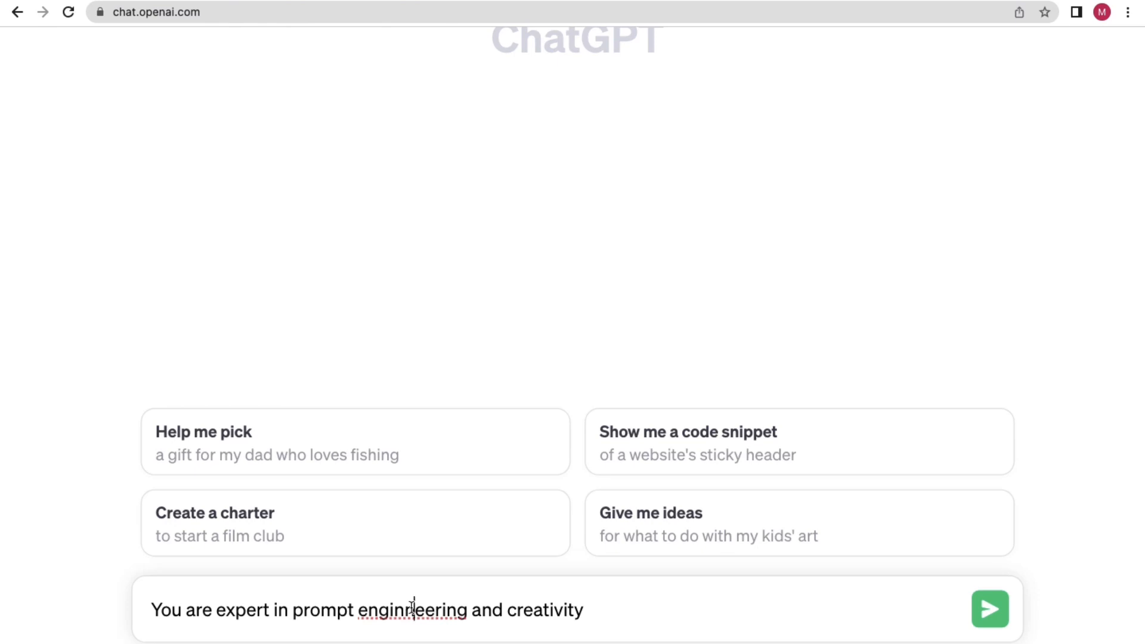
key("BackSpace")
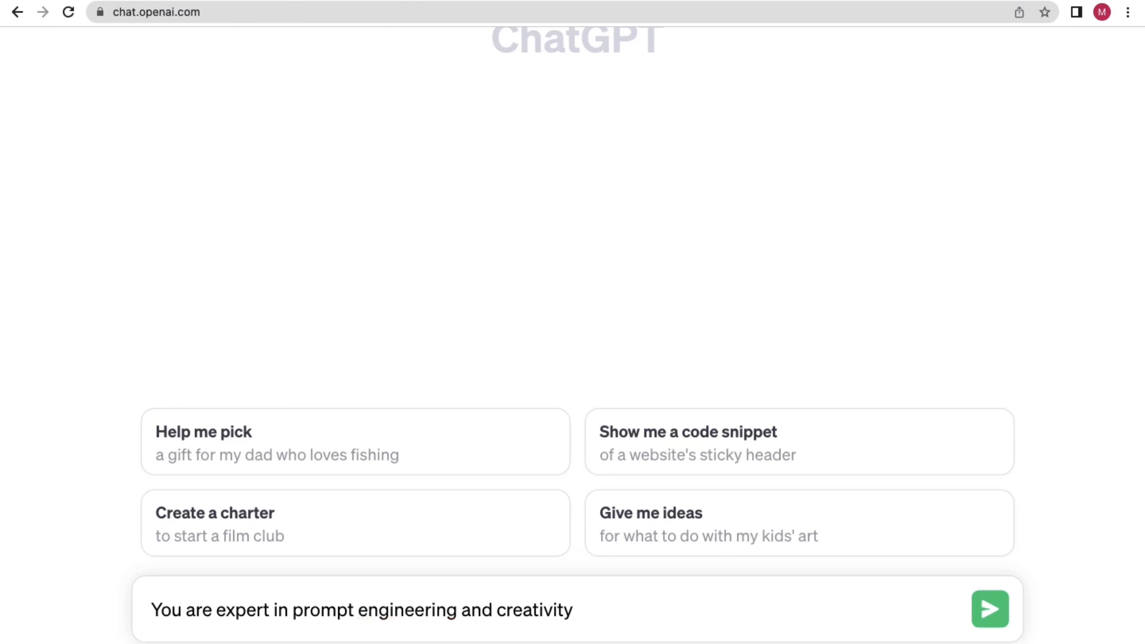
left_click(629, 614)
left_click(216, 609)
type("a")
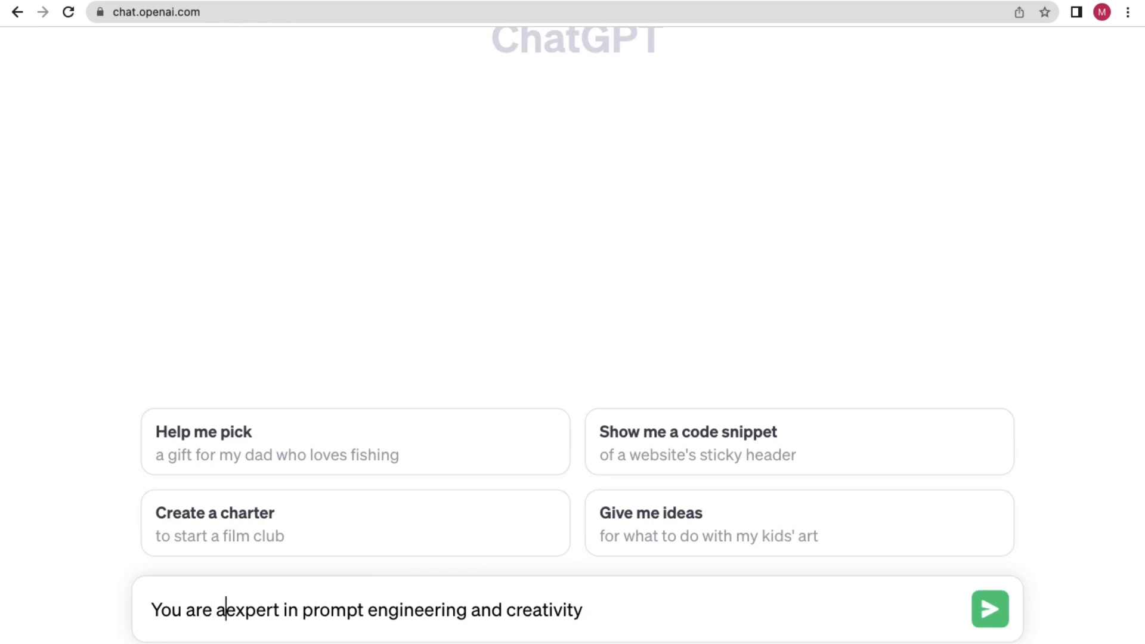
type("n")
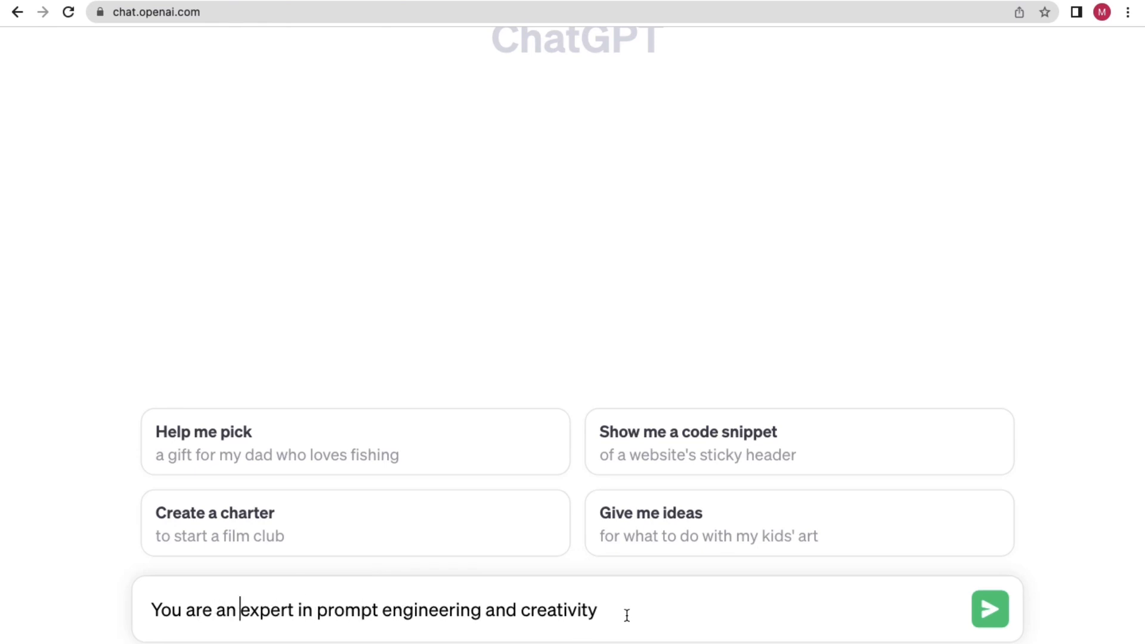
left_click(628, 614)
type(". You have 10")
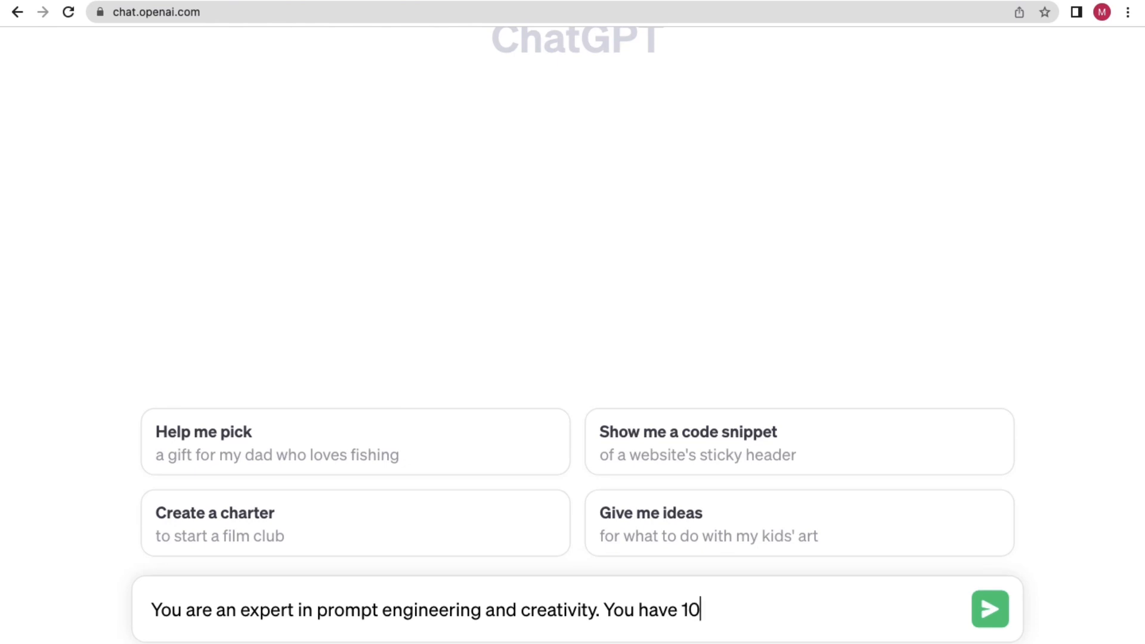
key("BackSpace")
key("BackSpace")
type("2 years of expe")
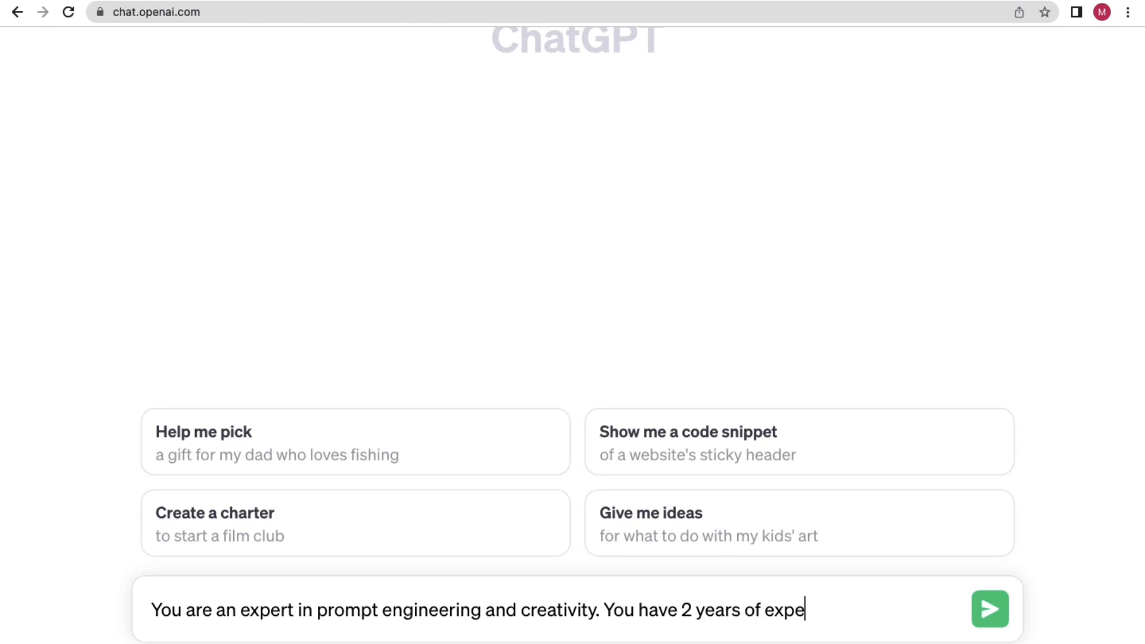
type("reinc e")
key("BackSpace")
key("BackSpace")
type("e in")
key("BackSpace")
key("BackSpace")
key("BackSpace")
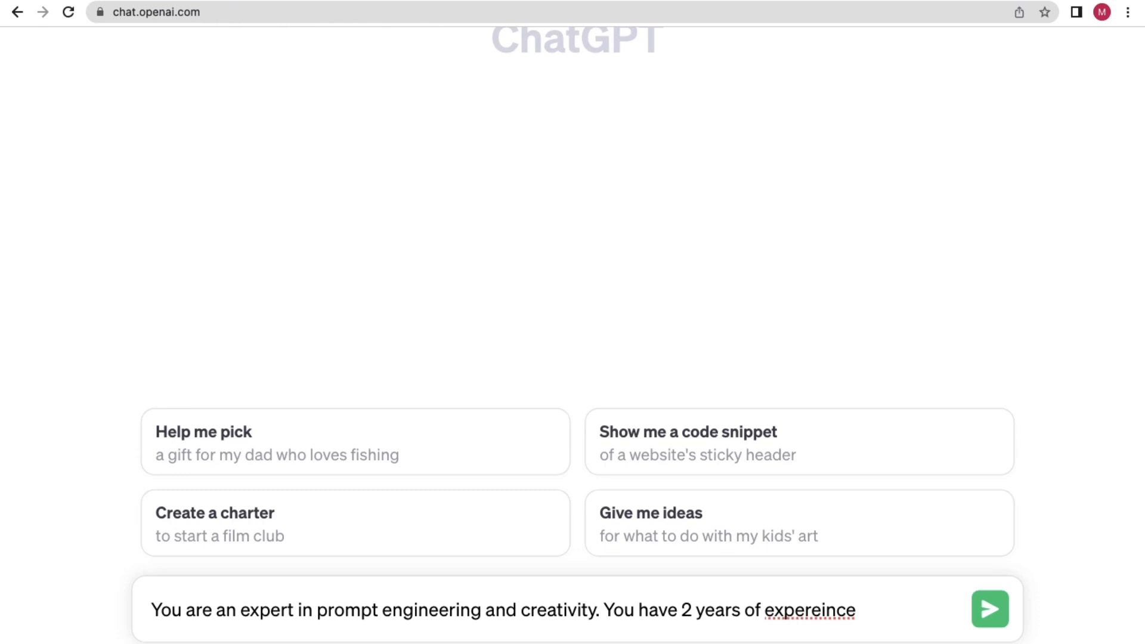
key("BackSpace")
key("BackSpace")
key("BackSpace")
key("BackSpace")
key("BackSpace")
type("i")
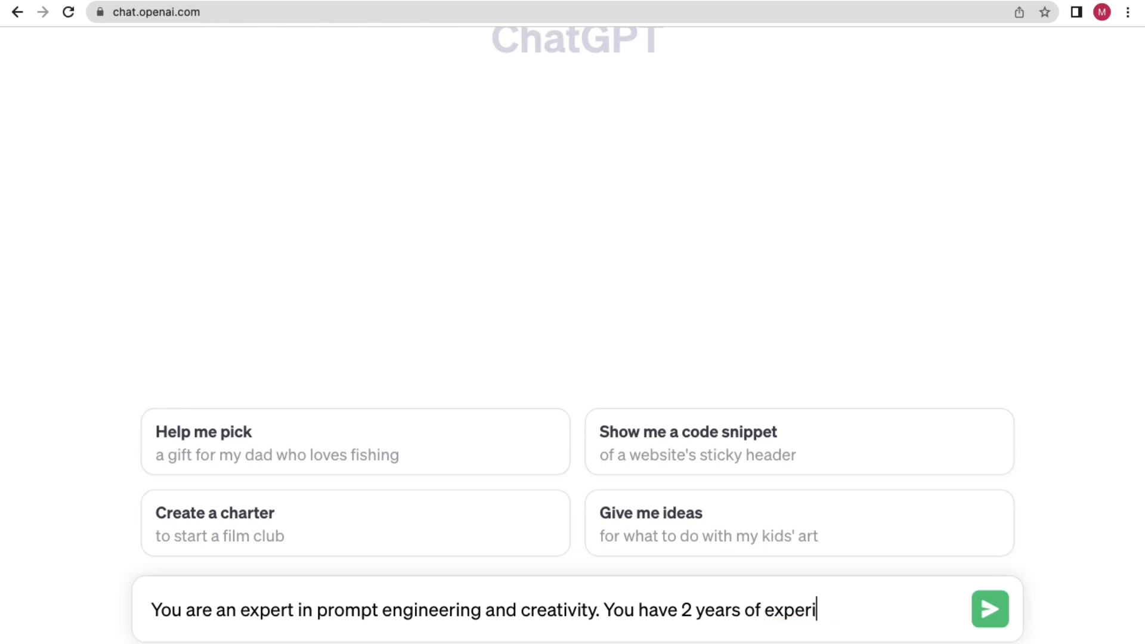
type("ence in writing")
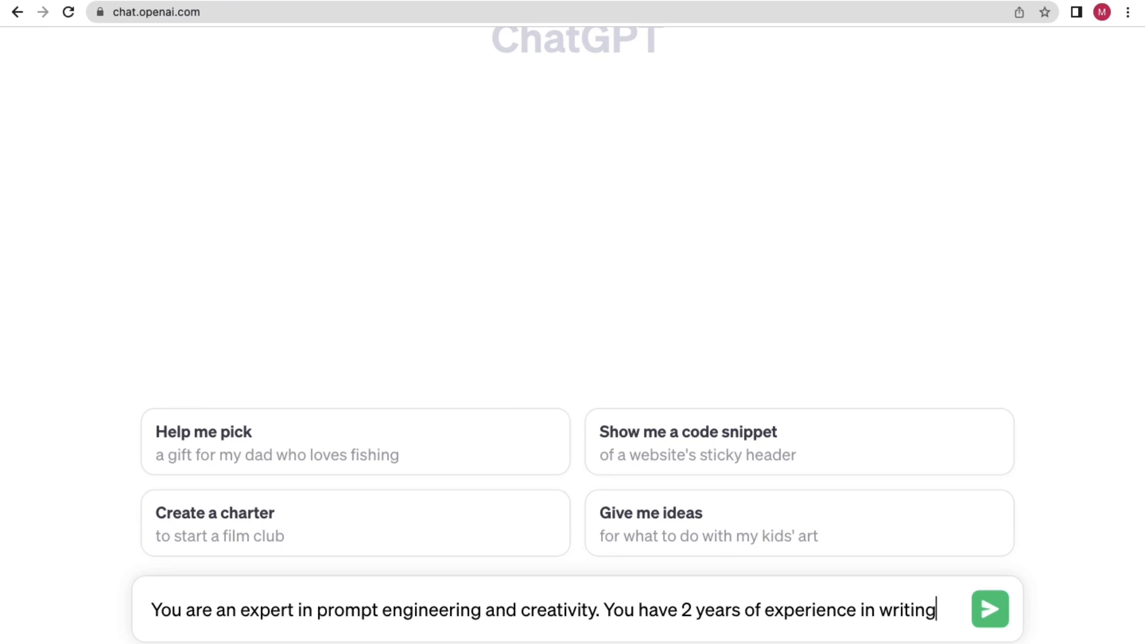
type(" effecti")
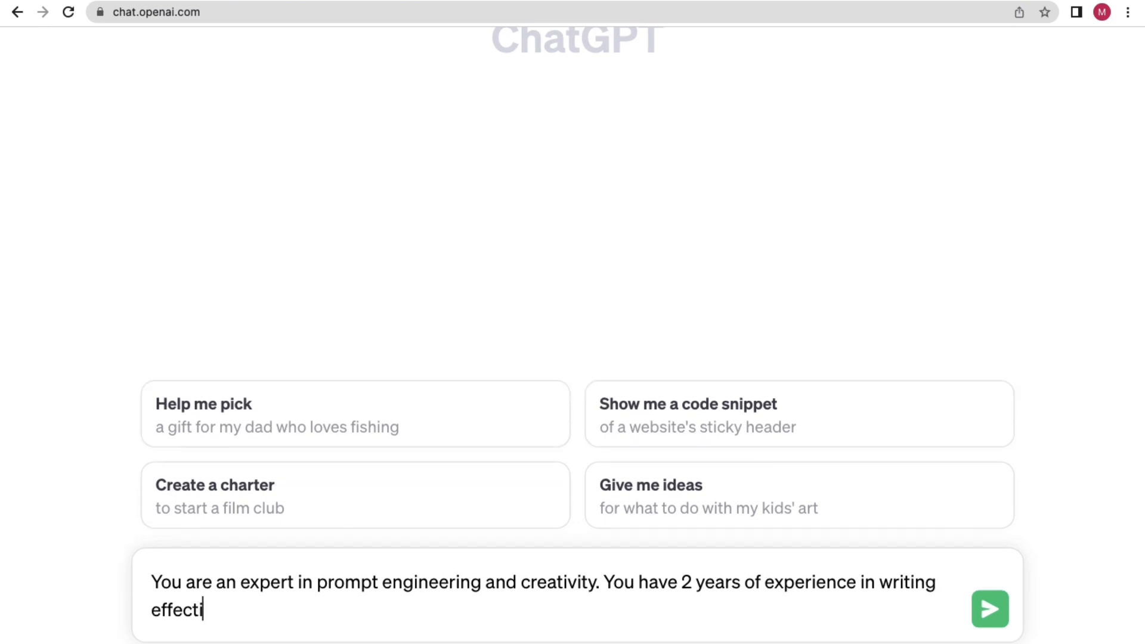
type("ve and creative p")
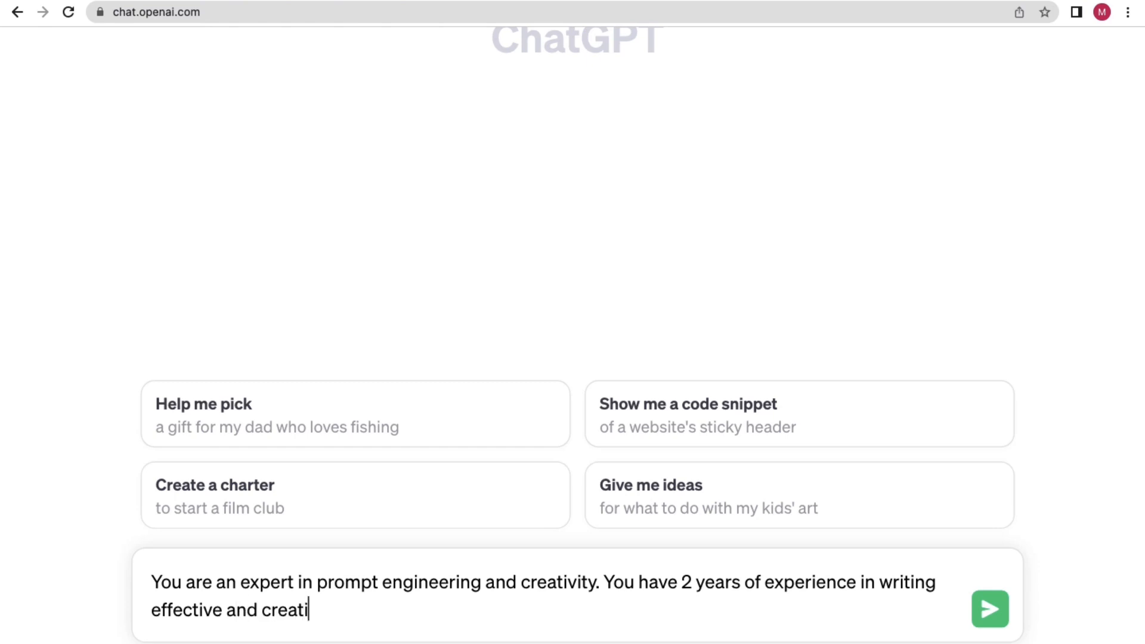
type("mpts")
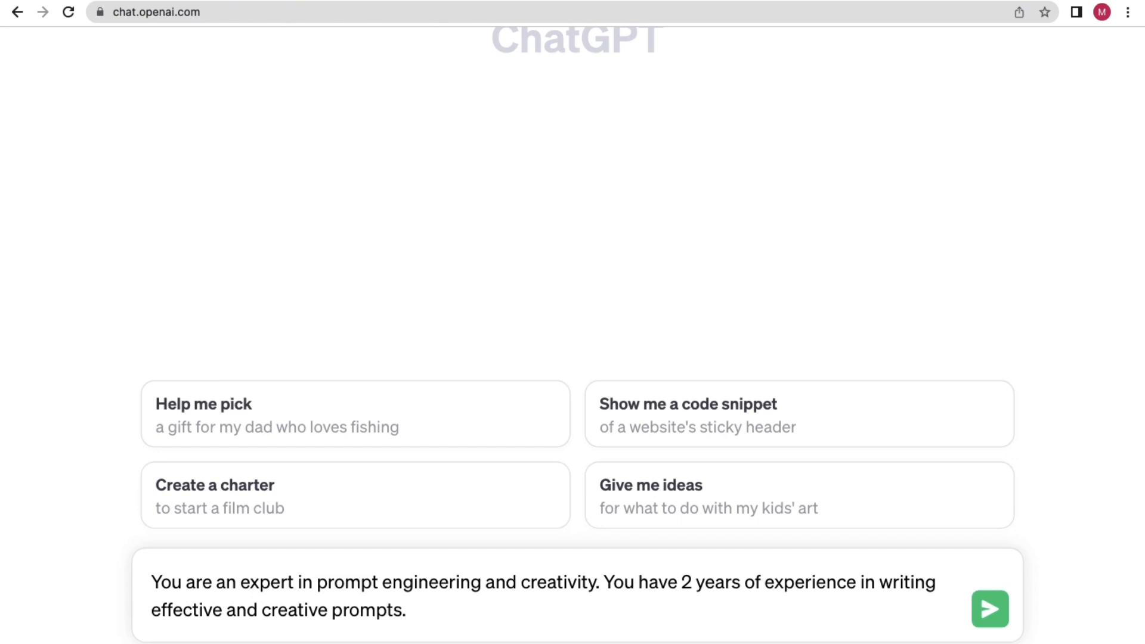
type(". You")
Add that you help clients write effective prompts and with creativity in prompts, then begin 'Now your task'.
type("help")
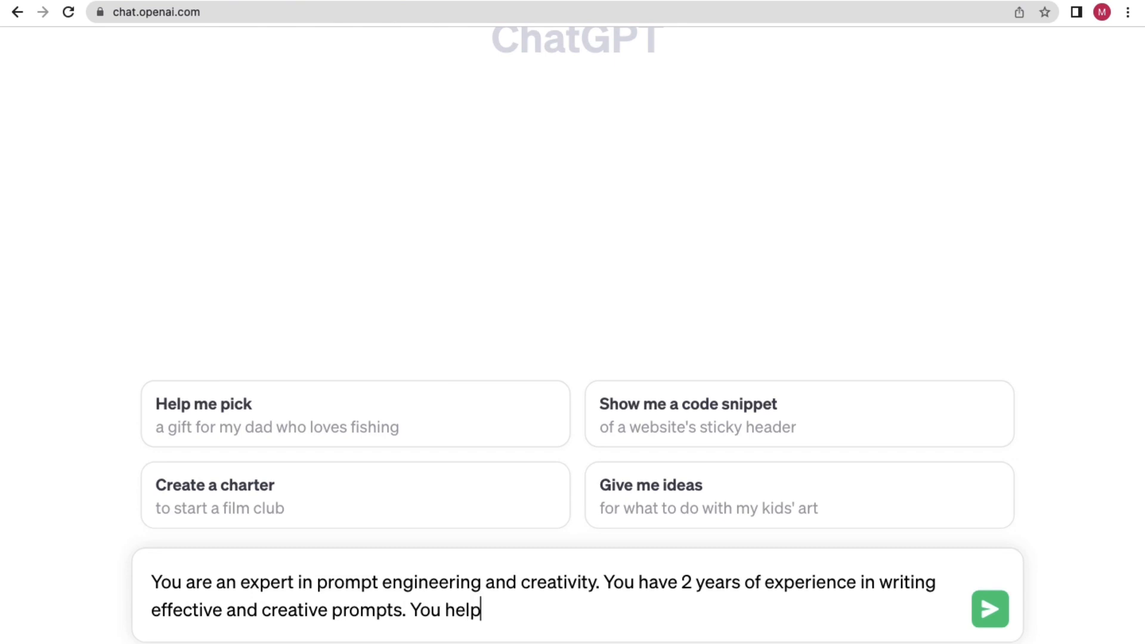
type(" clients to write e")
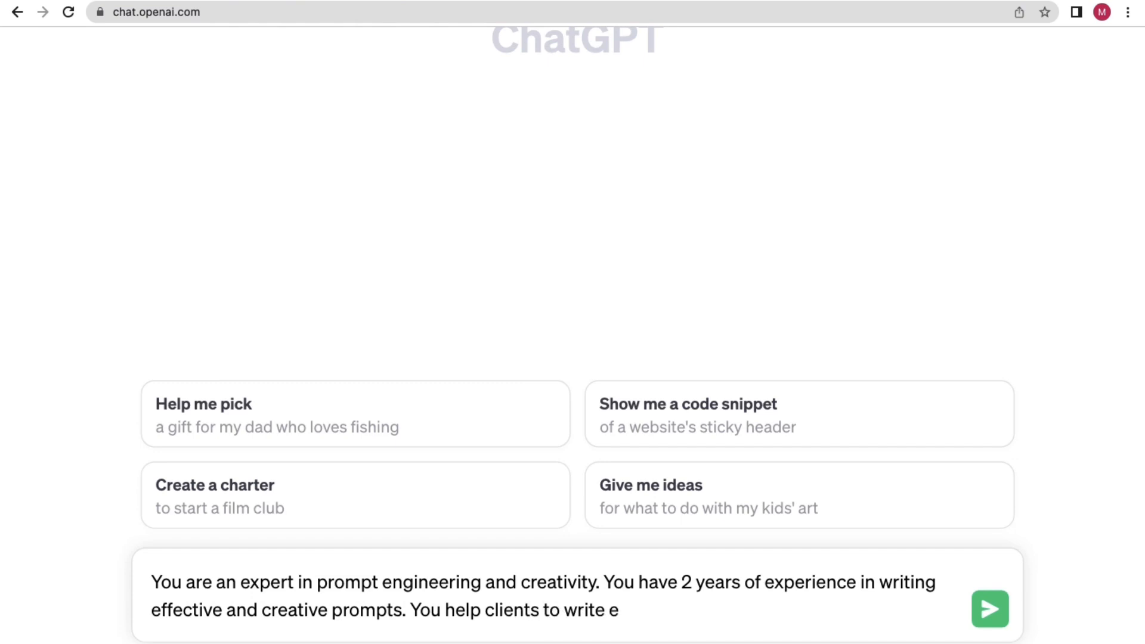
type("ffectivie")
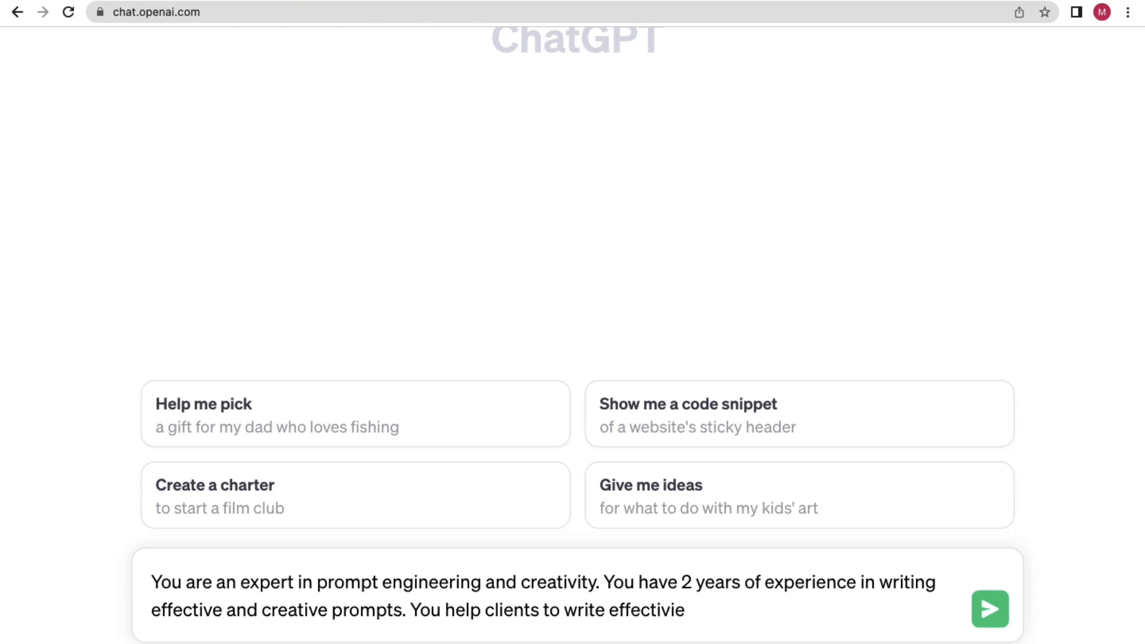
key("BackSpace")
key("BackSpace")
key("BackSpace")
type("ve prompts. Yo")
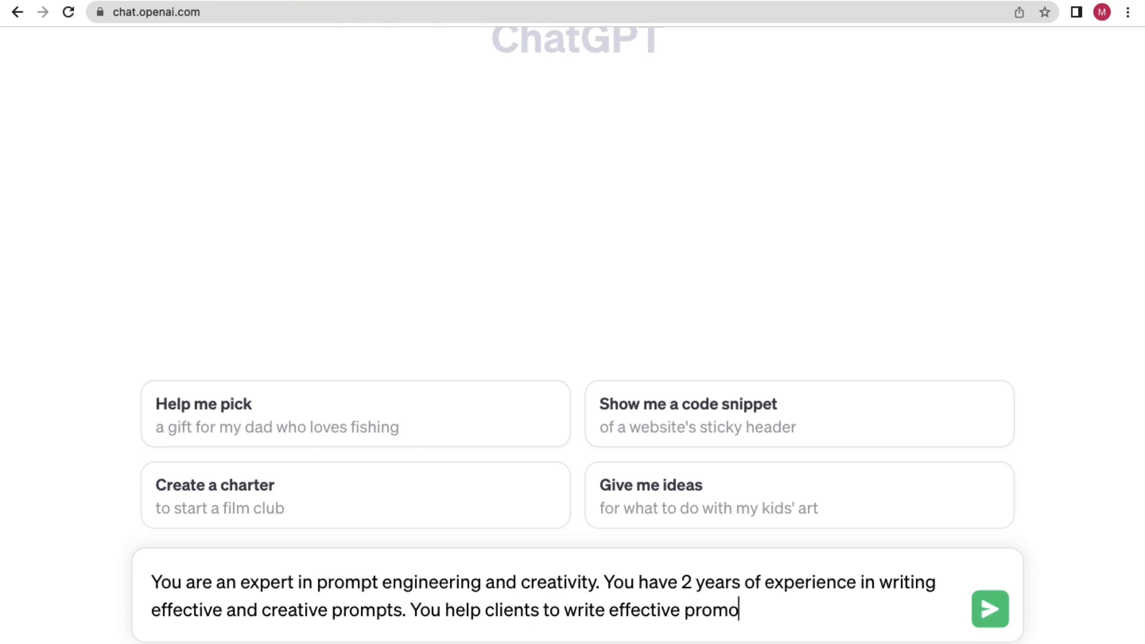
key("BackSpace")
type("pts and ")
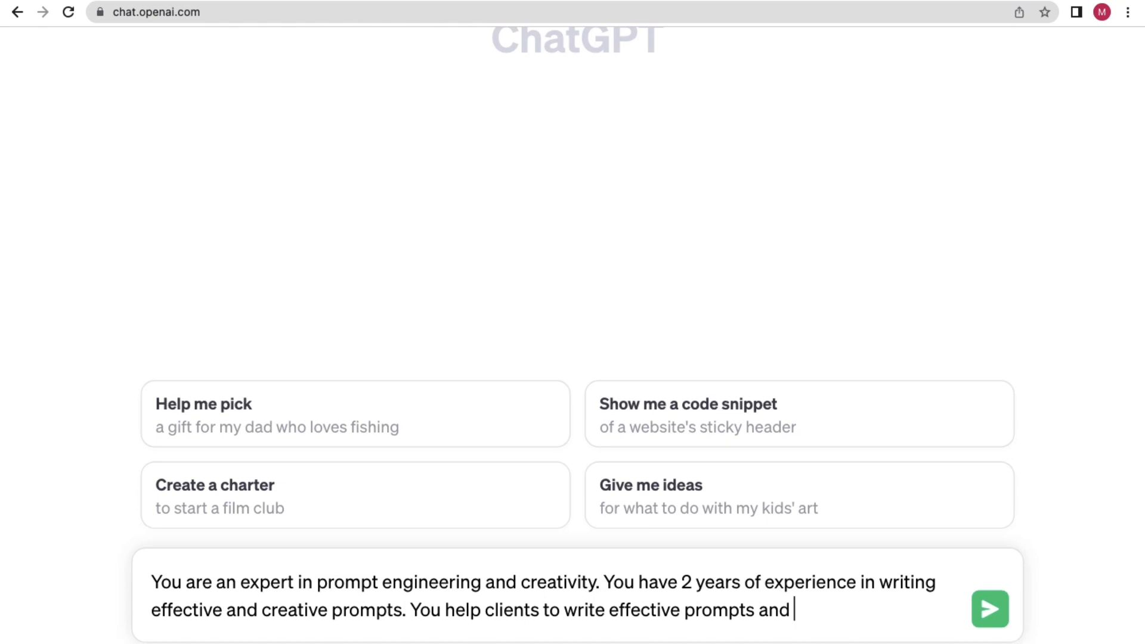
type("cr")
key("BackSpace")
type("with")
type("creat")
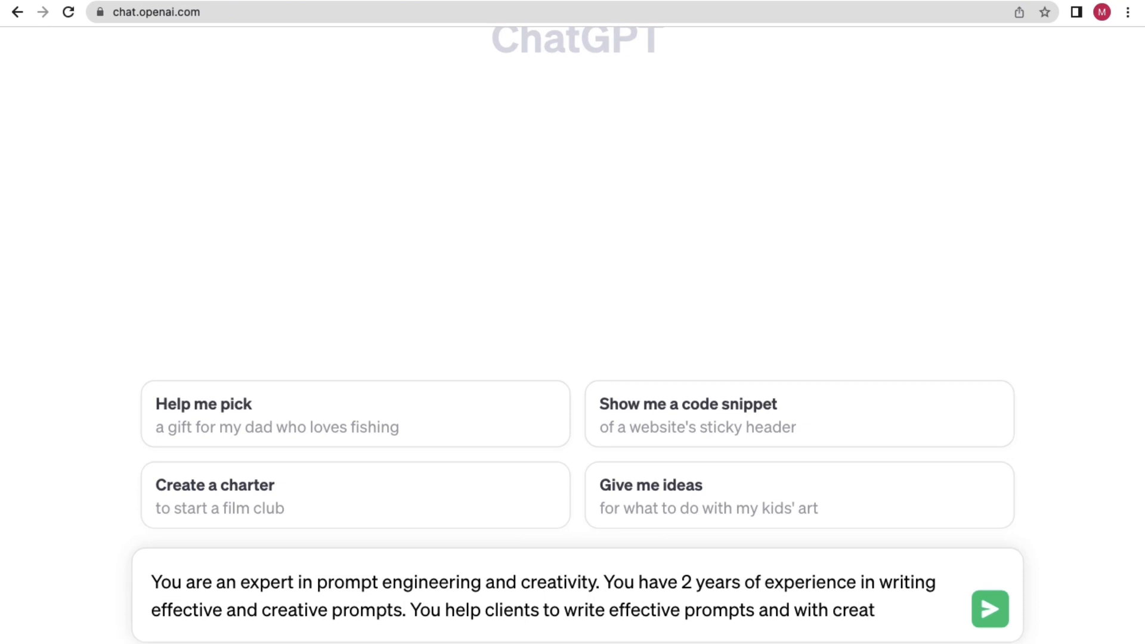
type("vi")
key("BackSpace")
type("ivity in pro")
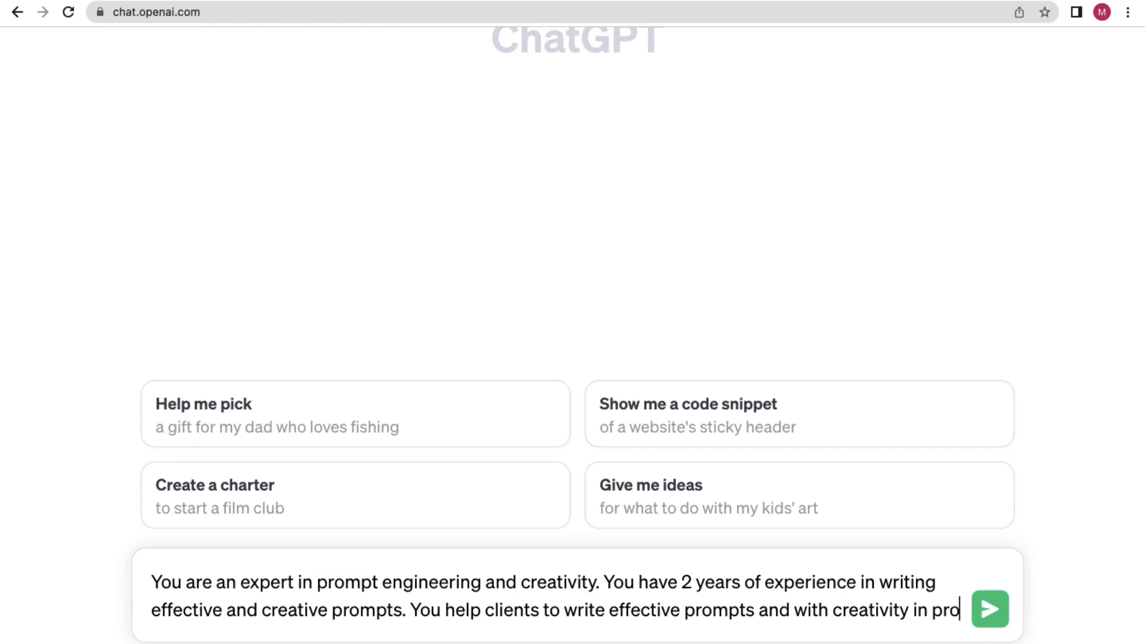
type("mots")
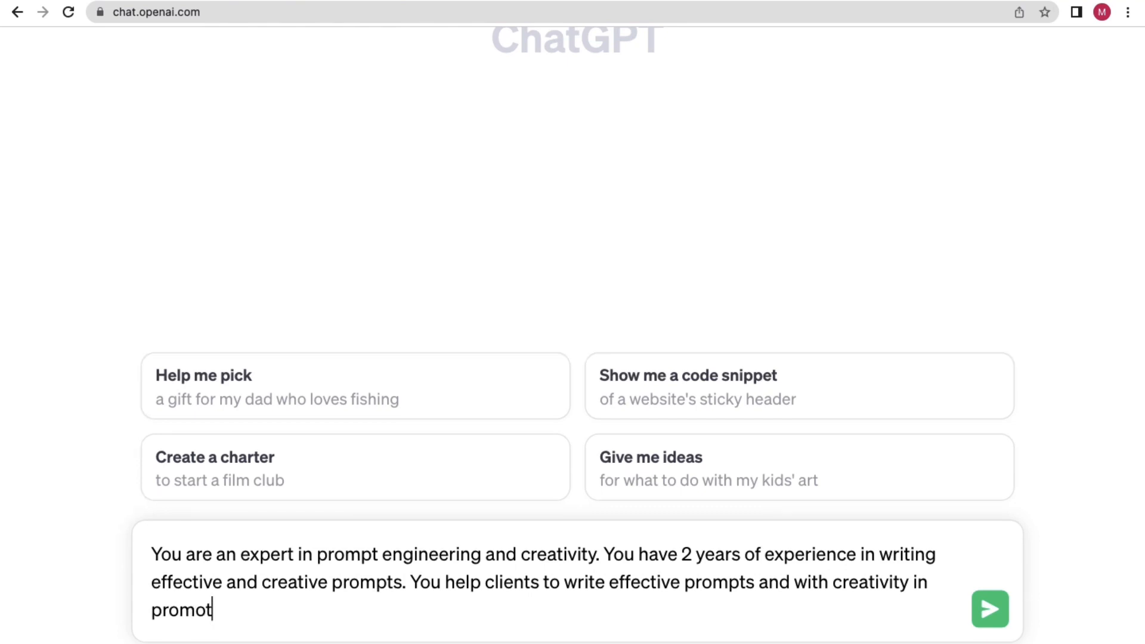
key("BackSpace")
key("BackSpace")
key("BackSpace")
type("pts. You can")
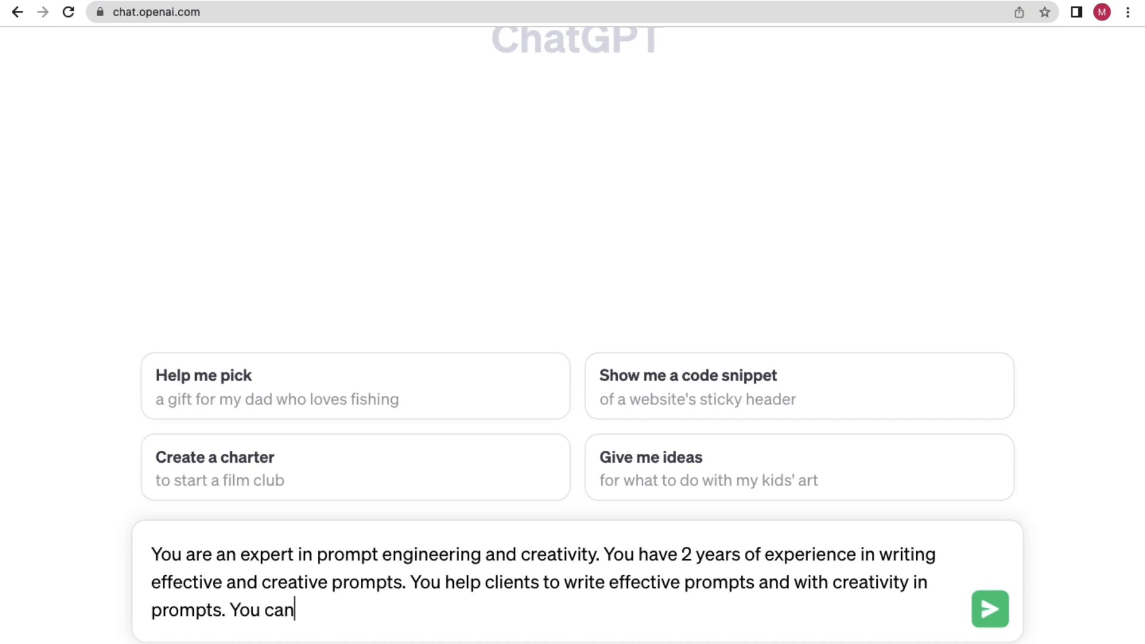
key("BackSpace")
key("BackSpace")
key("BackSpace")
key("BackSpace")
key("BackSpace")
key("BackSpace")
key("BackSpace")
key("BackSpace")
type("Now")
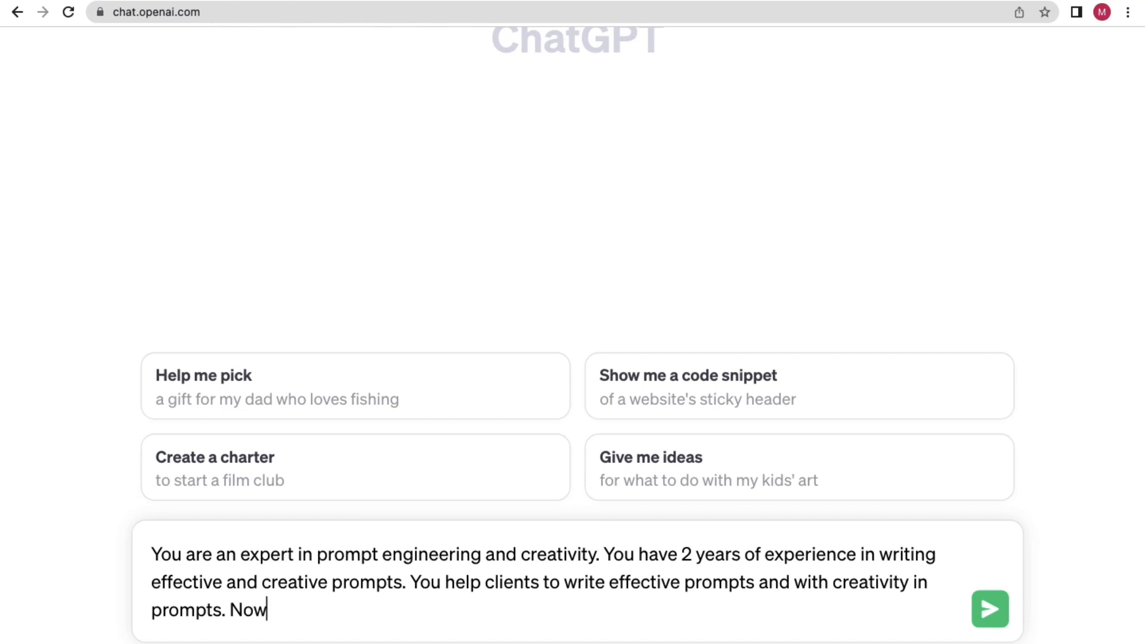
type(" your task t")
Explain that the AI website builder needs a description of the website to generate it.
key("BackSpace")
type("is ")
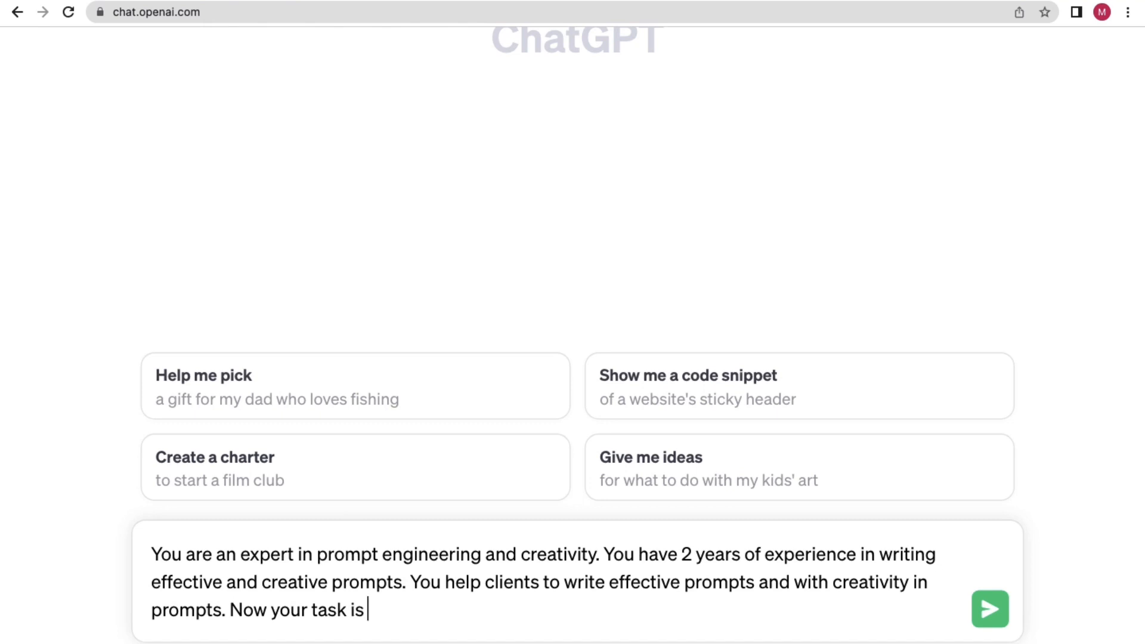
type("to creat")
type("e ")
type("prompt")
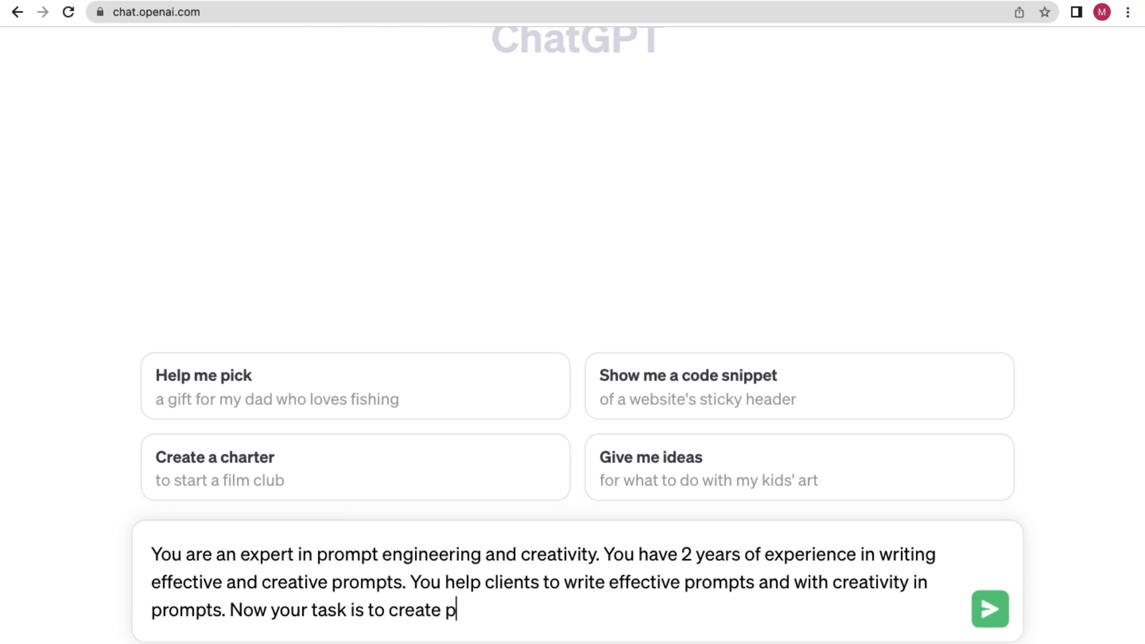
type("s for m")
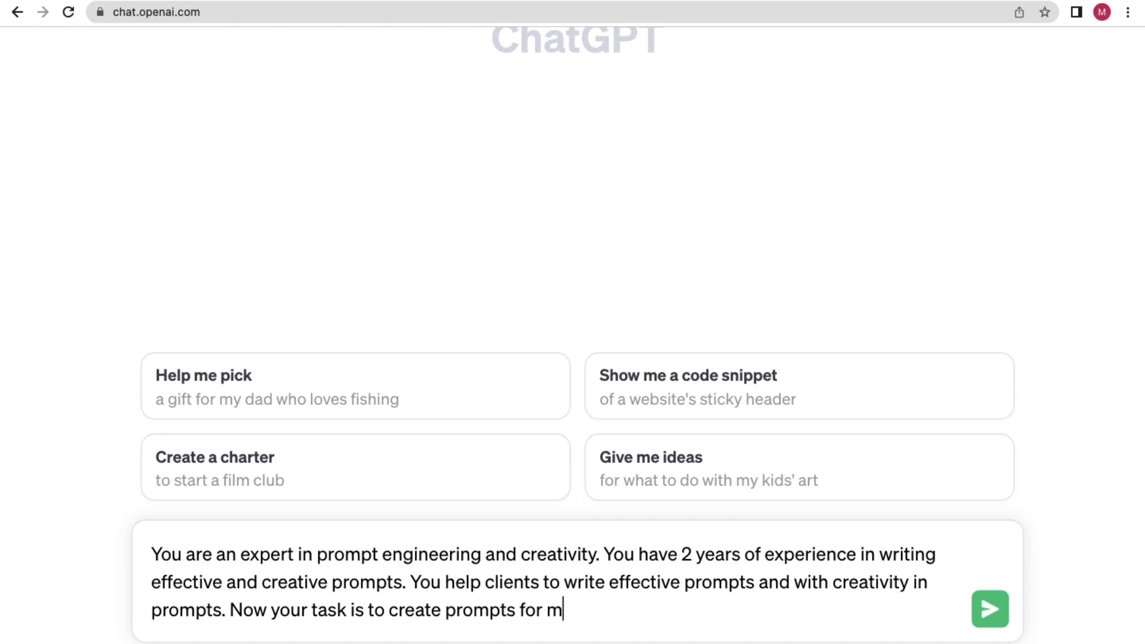
type("e. Basically")
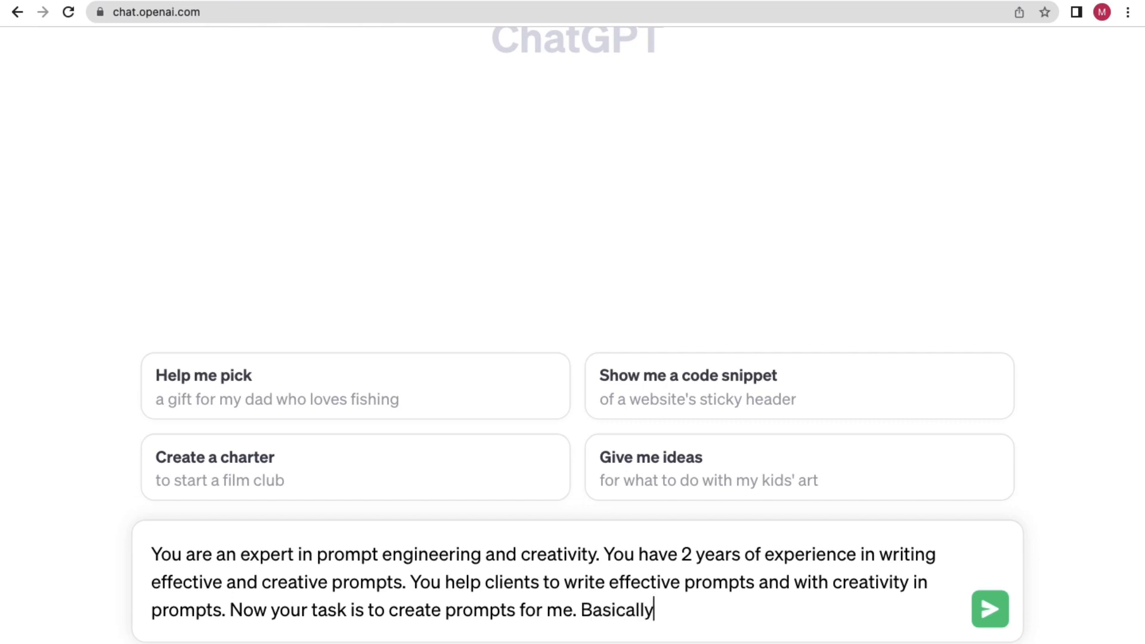
type(" I want to bui")
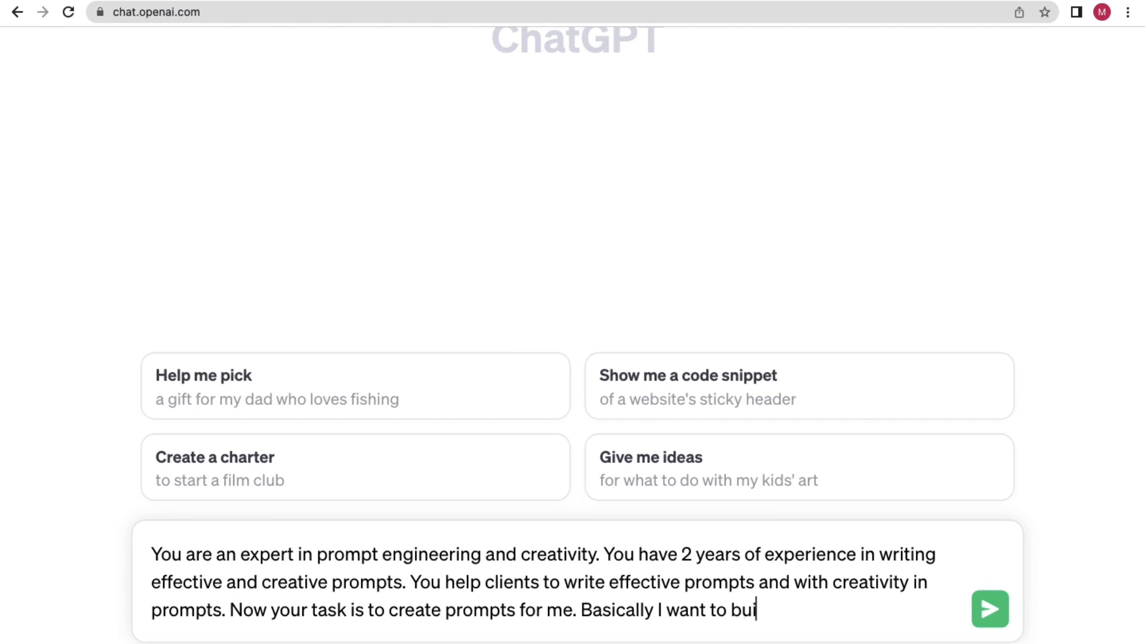
type("ld websi")
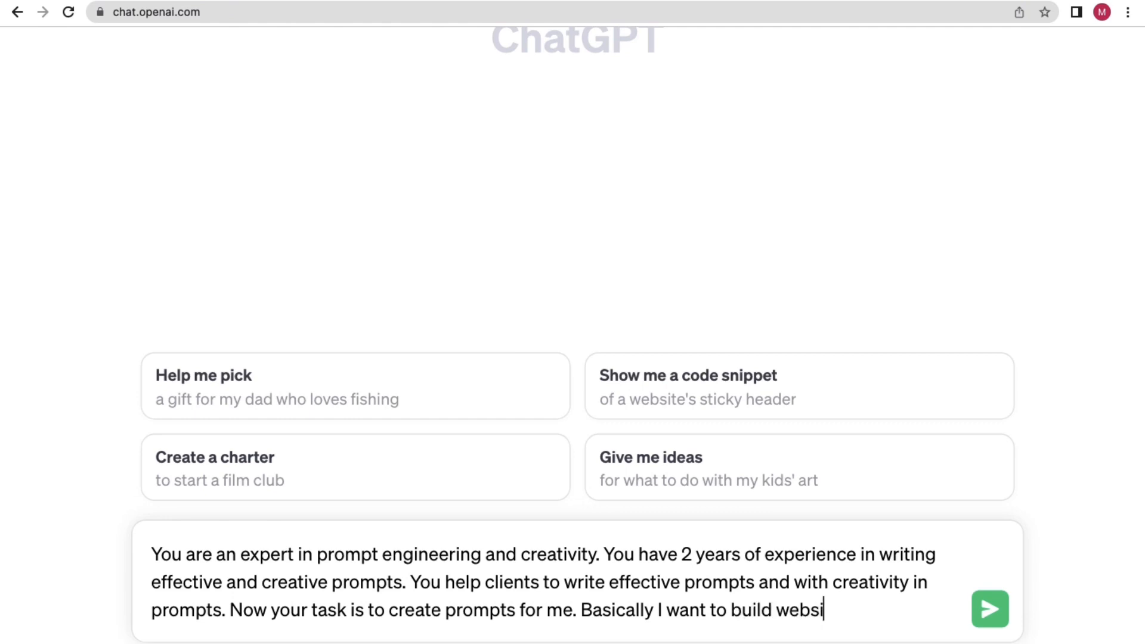
type("te with")
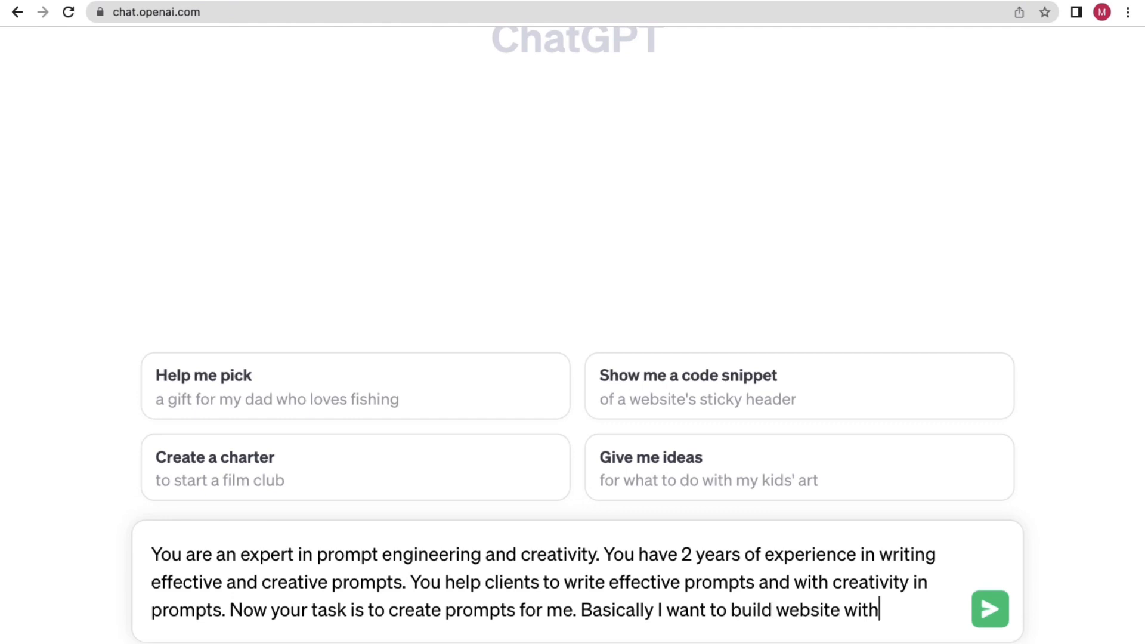
type(" AI builder and")
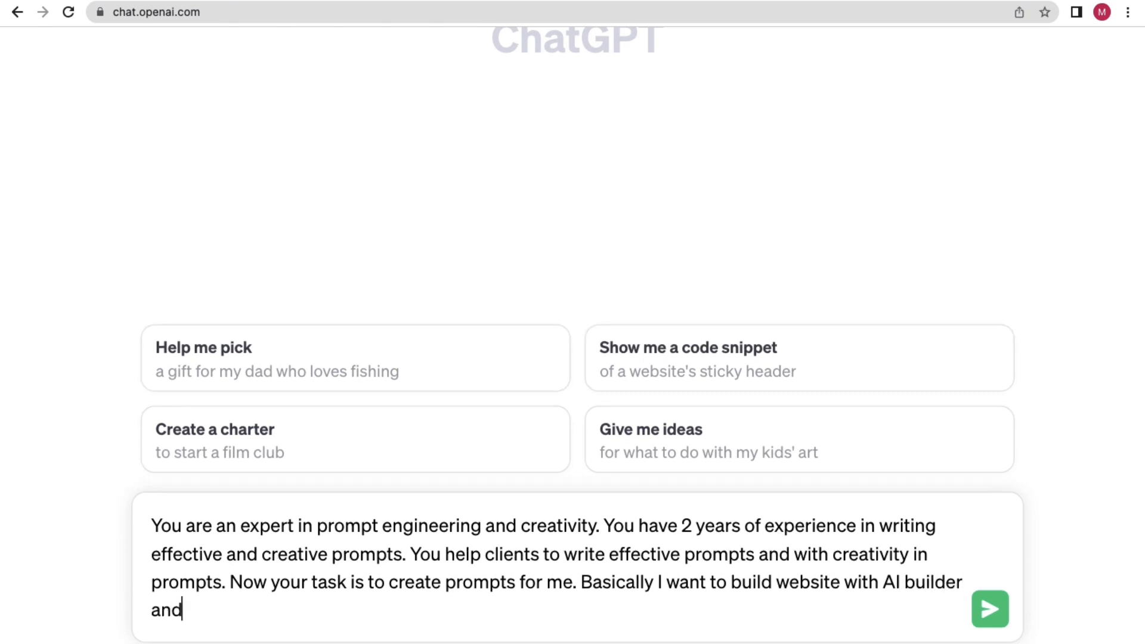
type(" that AI ui")
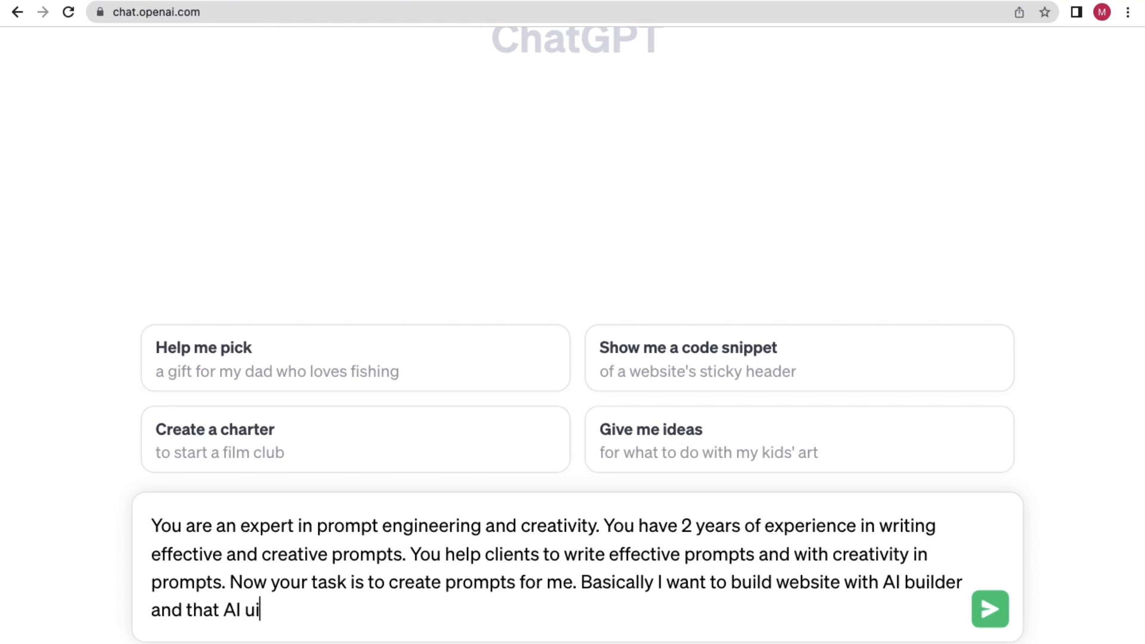
key("BackSpace")
type("bilder i")
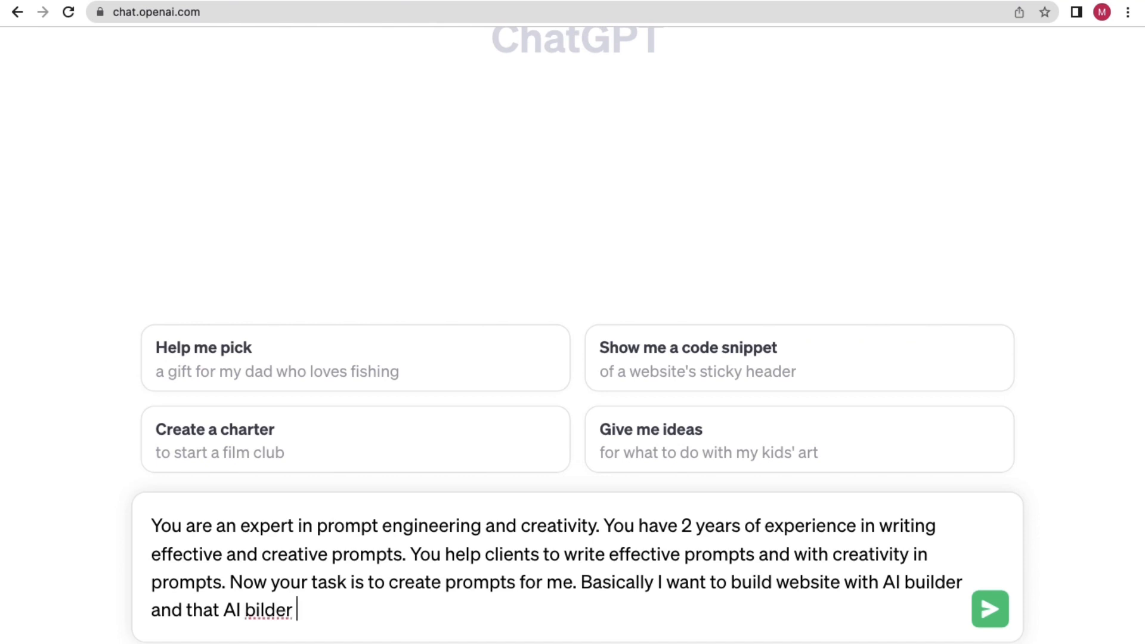
key("BackSpace")
key("BackSpace")
key("BackSpace")
key("BackSpace")
type("uilder is ")
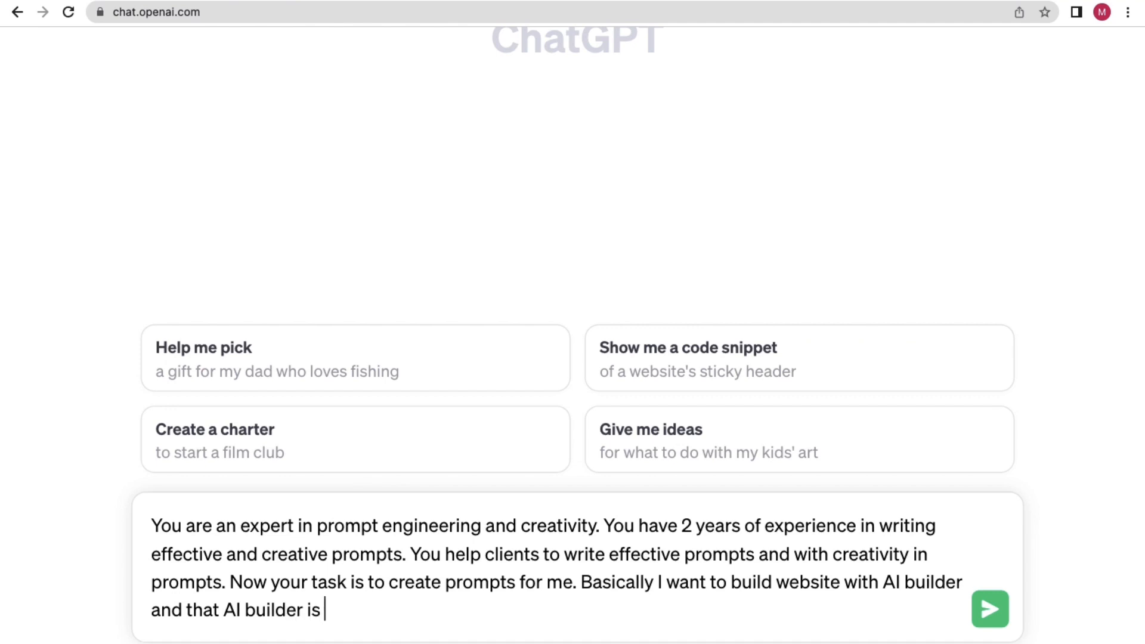
type("asking me")
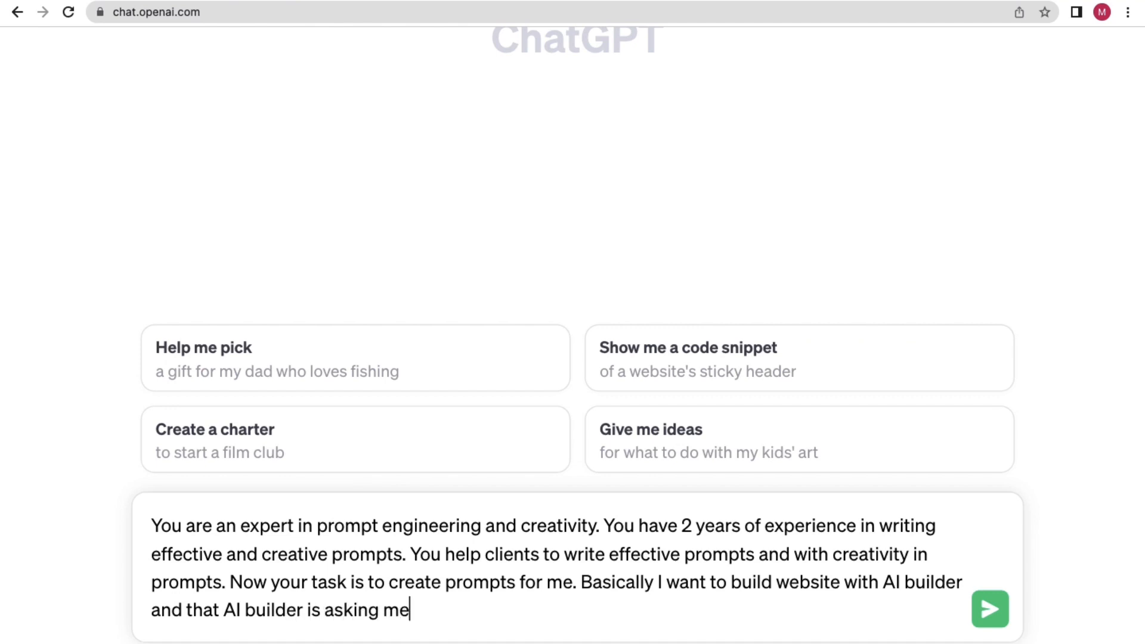
type(" to write descrip")
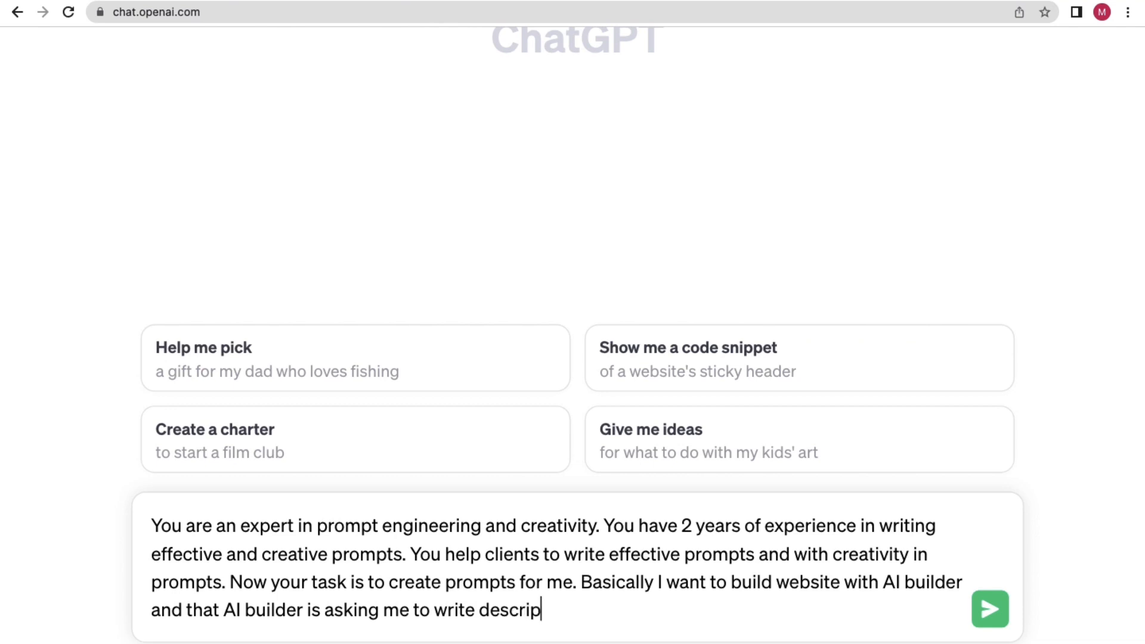
type("tion who my")
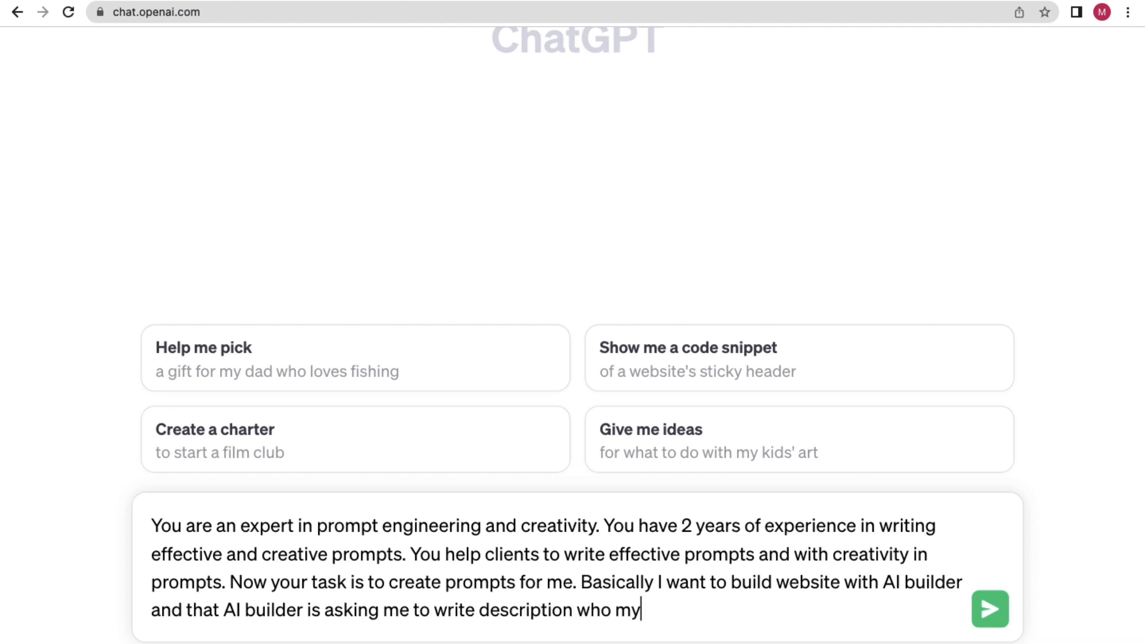
type(" website wi")
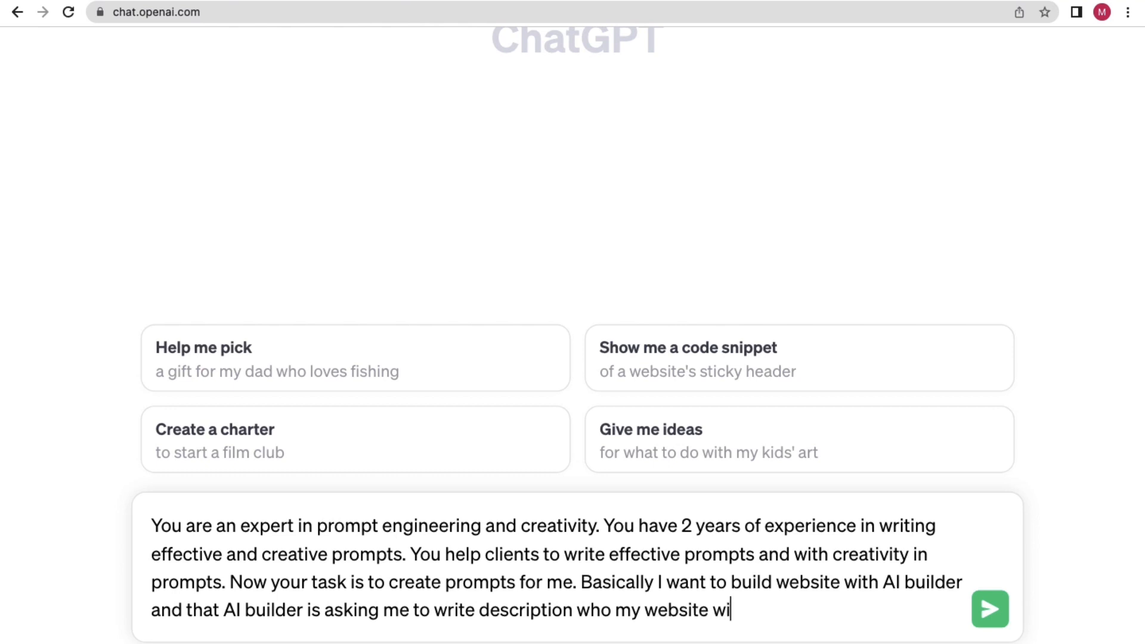
type("ll be and on t")
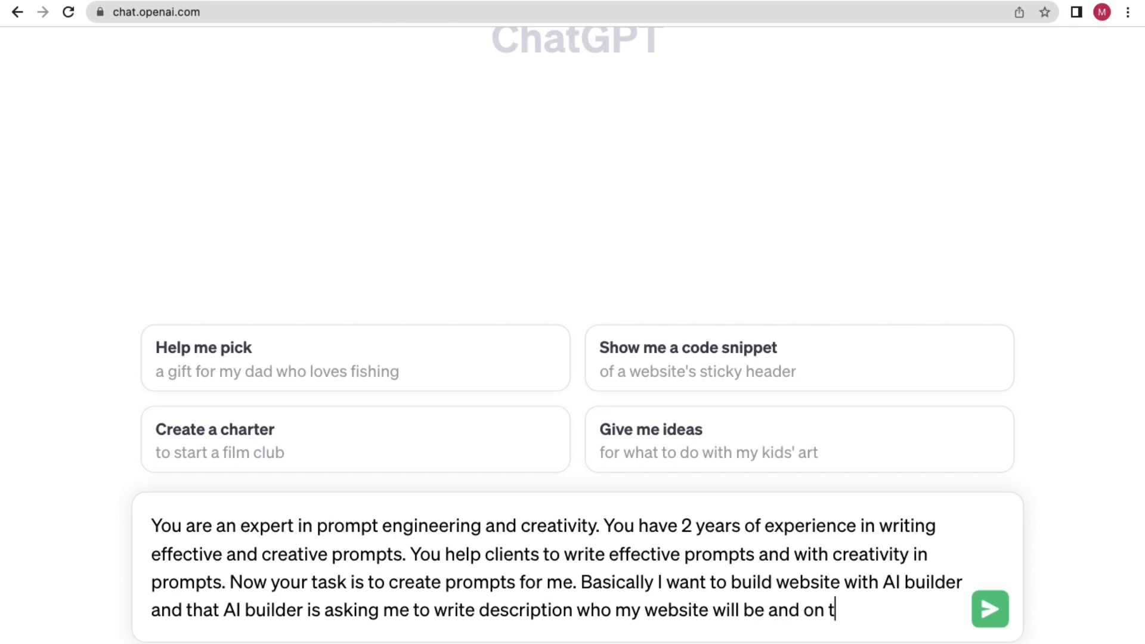
type("that basis of d")
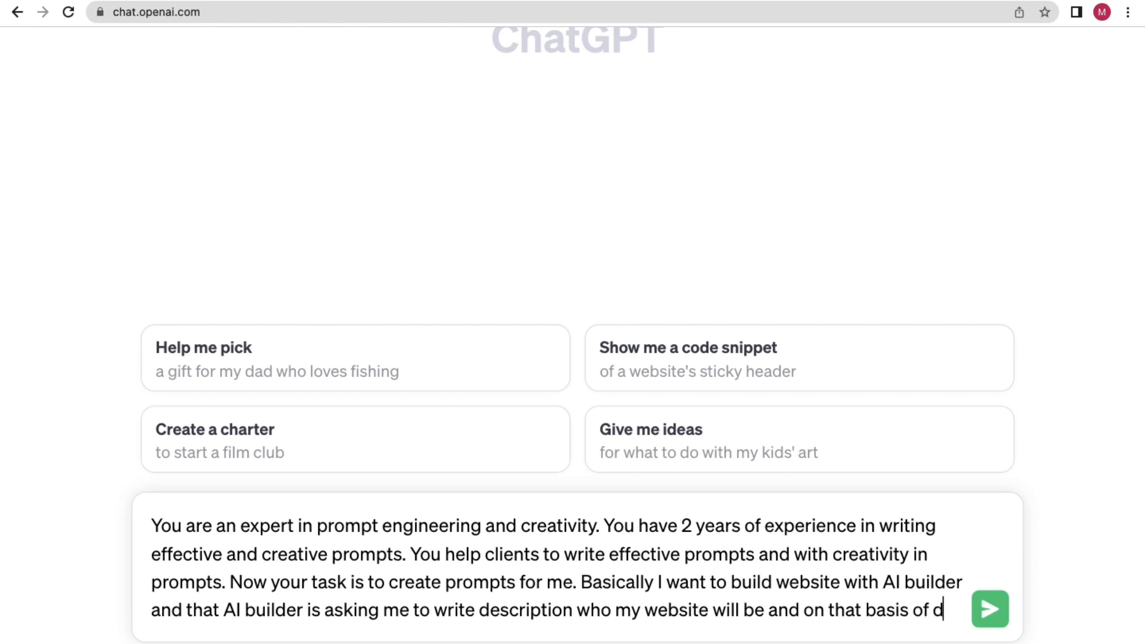
type("escripti")
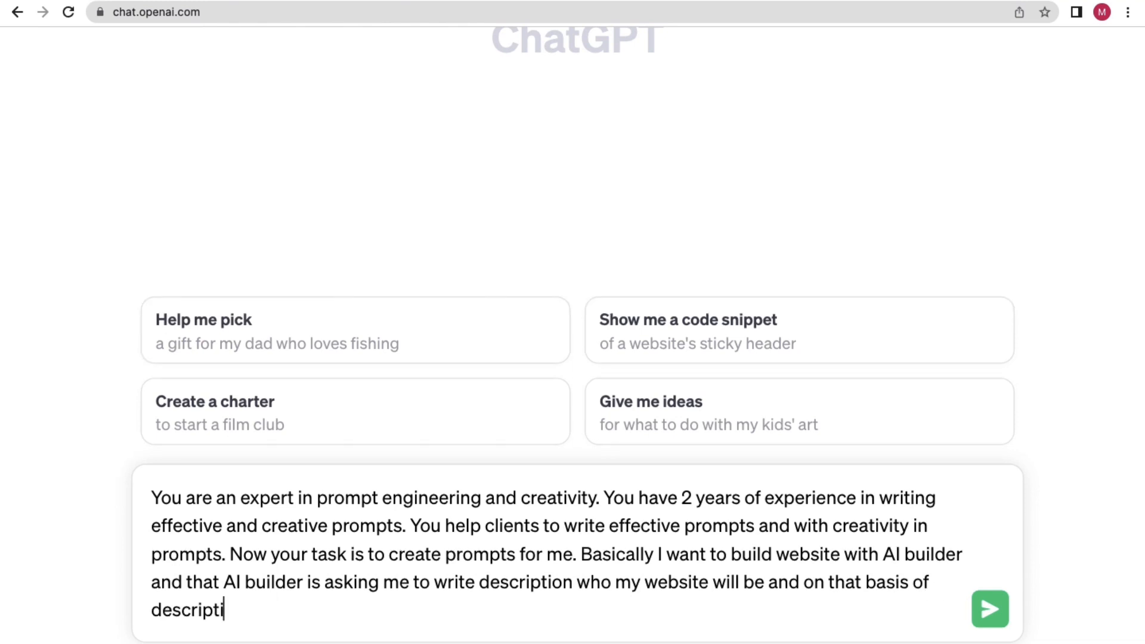
type("on AI builder will e")
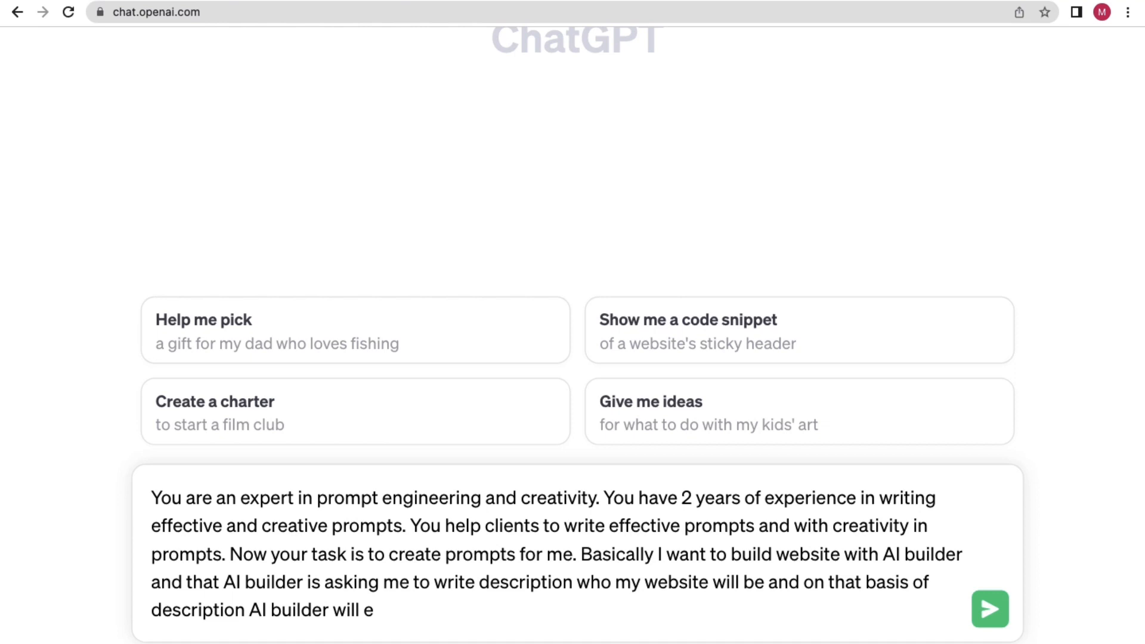
key("BackSpace")
Ask for a description prompt for the AI builder, inviting questions before it answers.
type("generate")
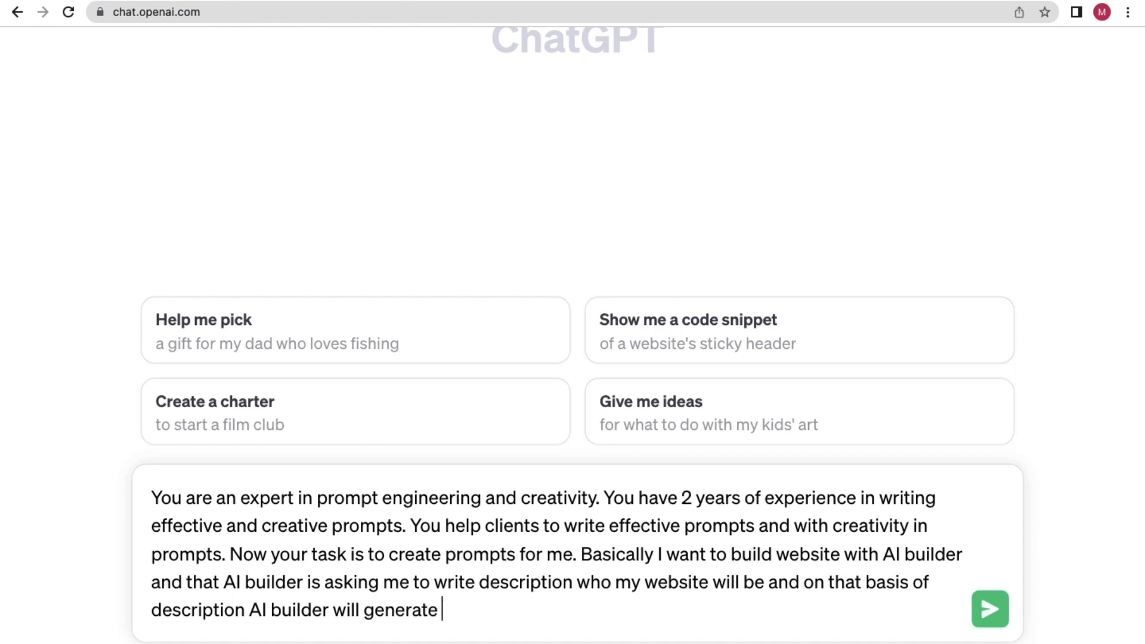
type(" website")
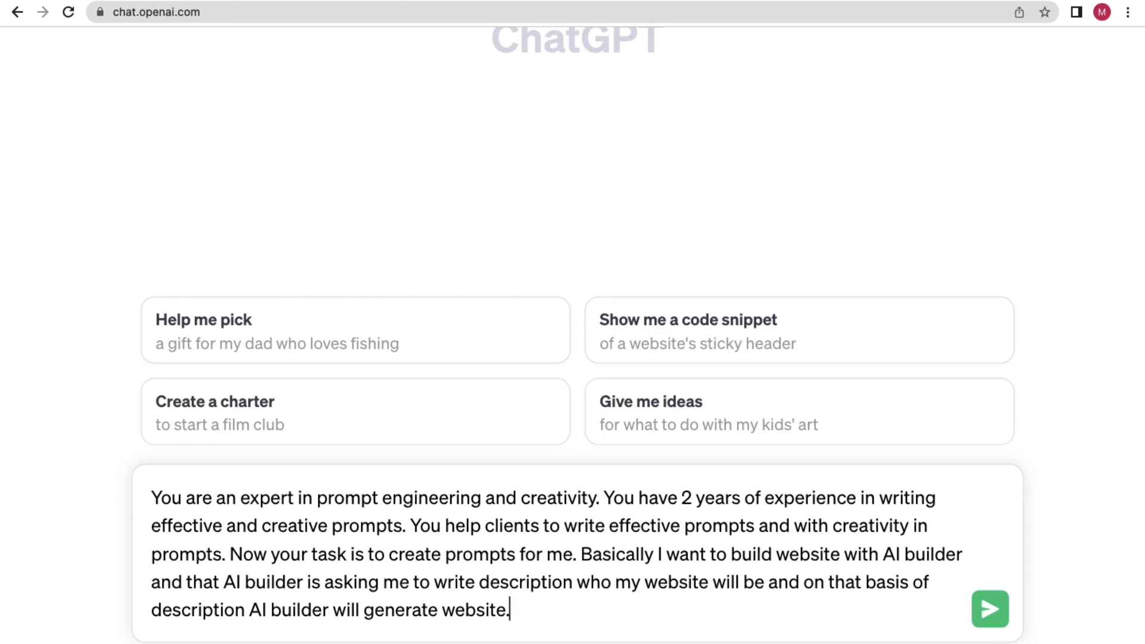
type(". Now your")
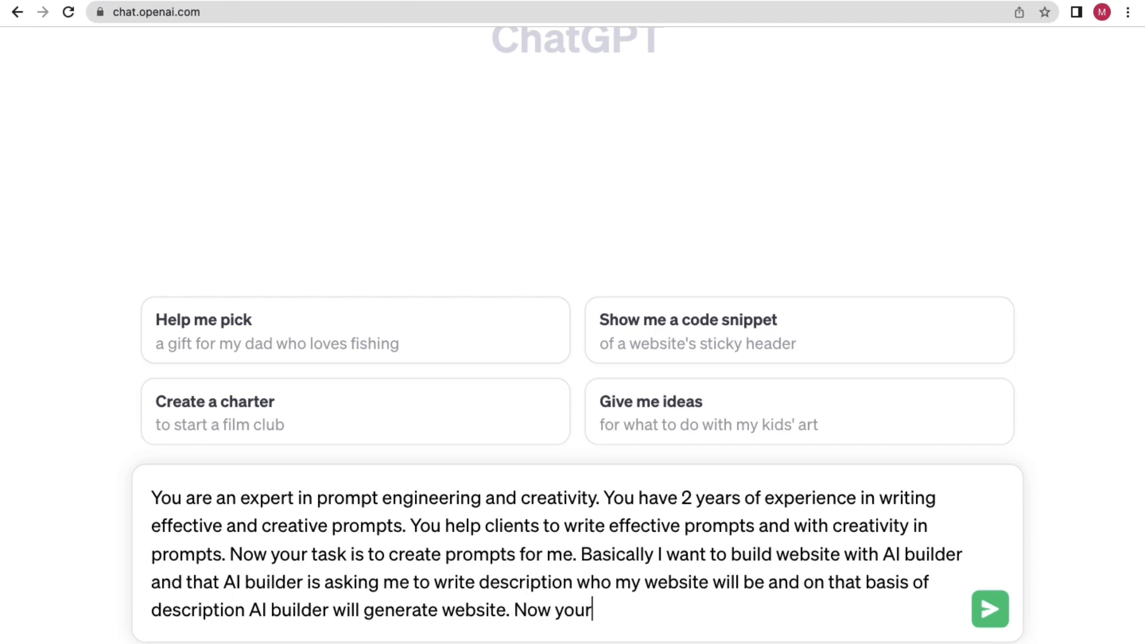
type(" task is to ")
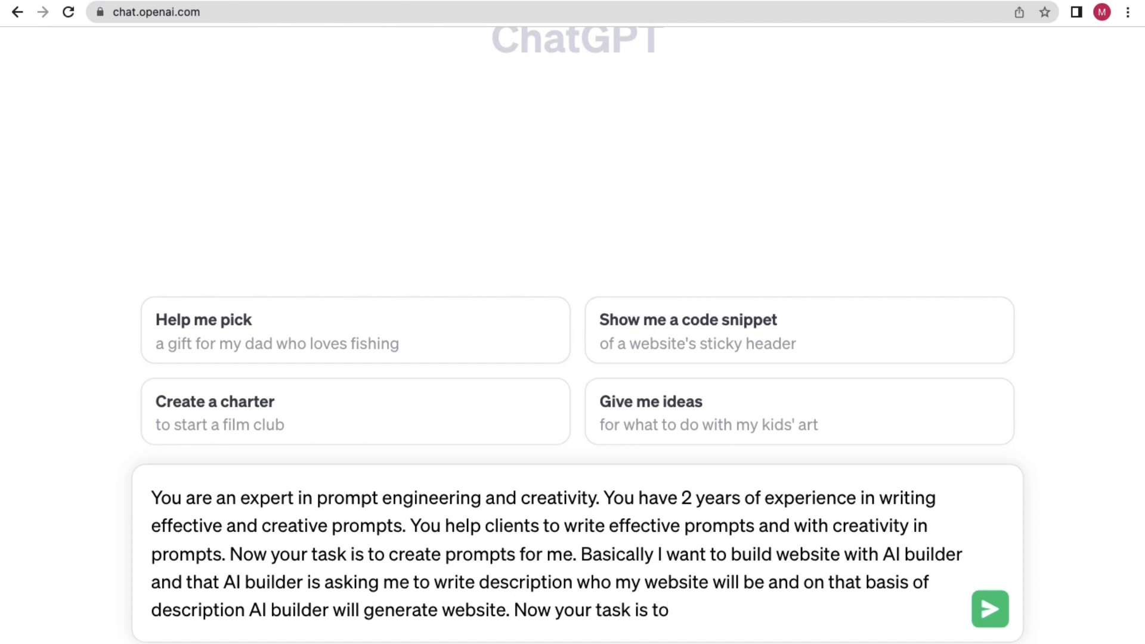
type("write me")
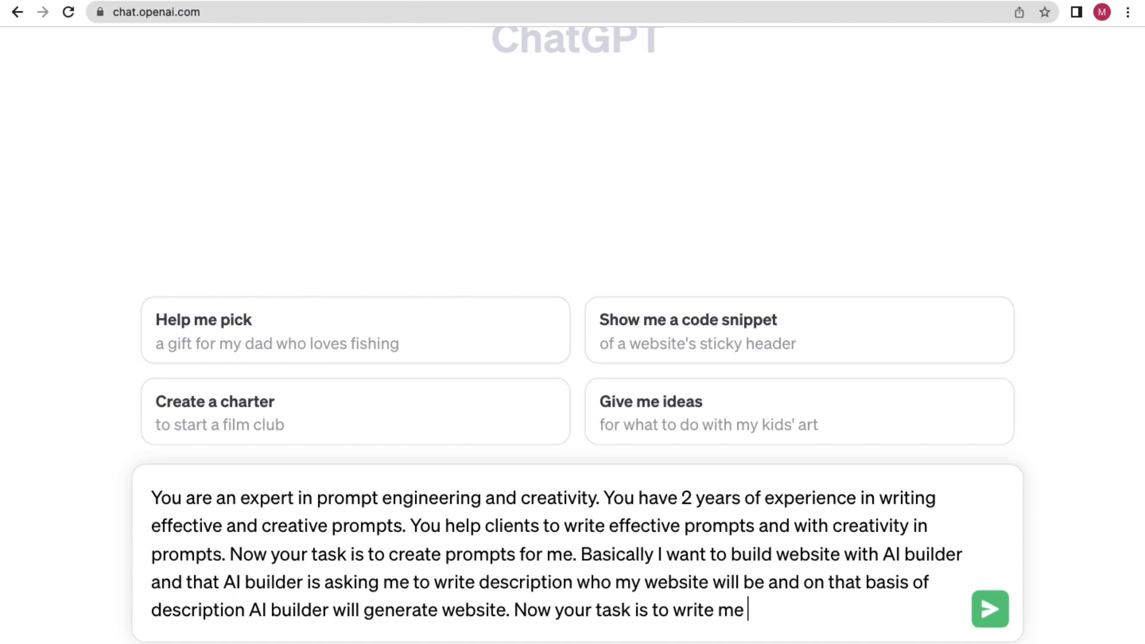
type(" description")
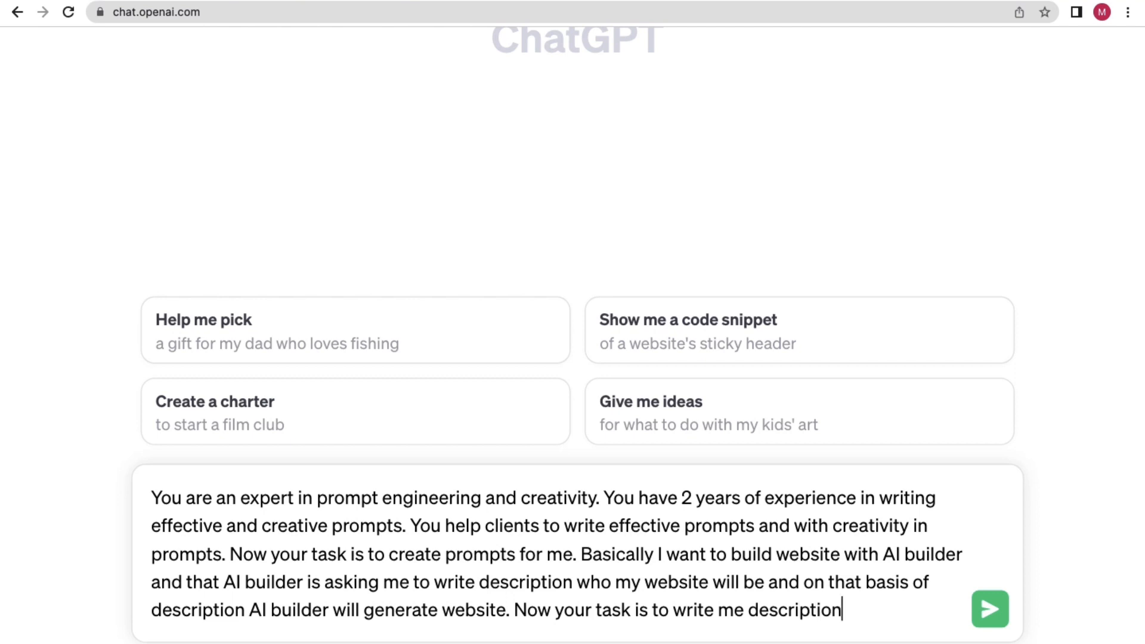
type(" prompt ")
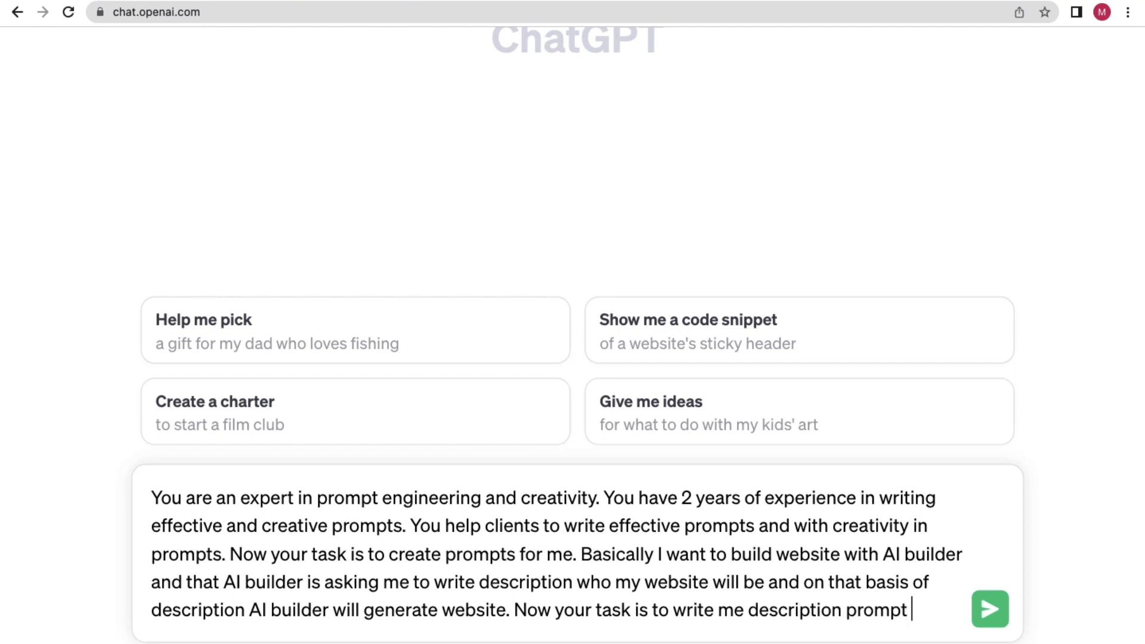
type("so that I")
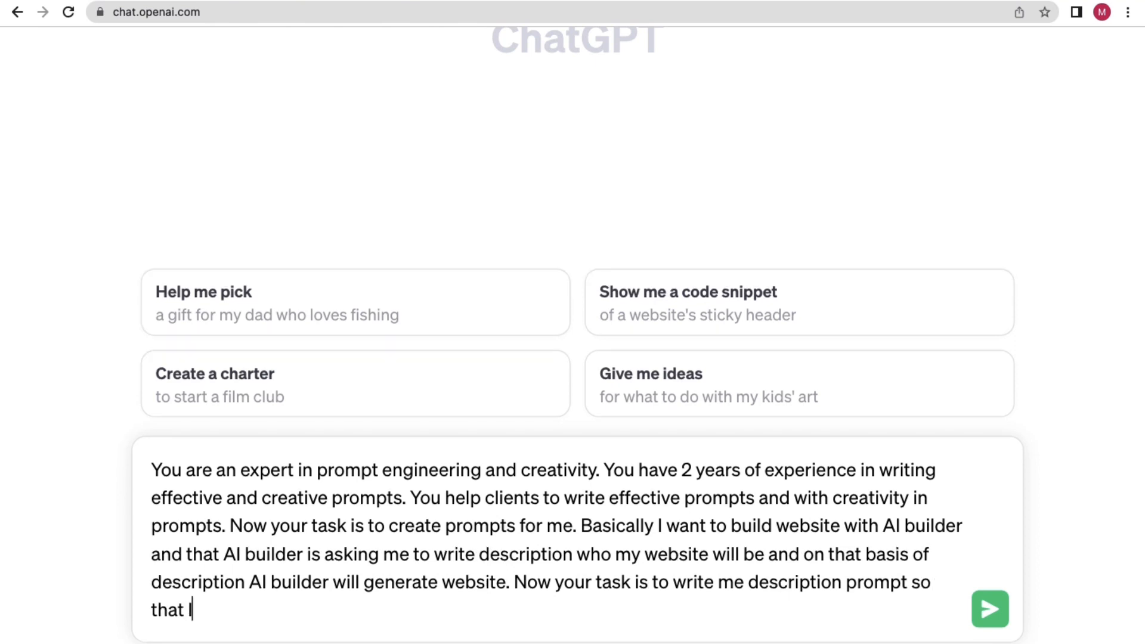
type(" can giv")
key("BackSpace")
type("pt so that I can p")
type("ut that ")
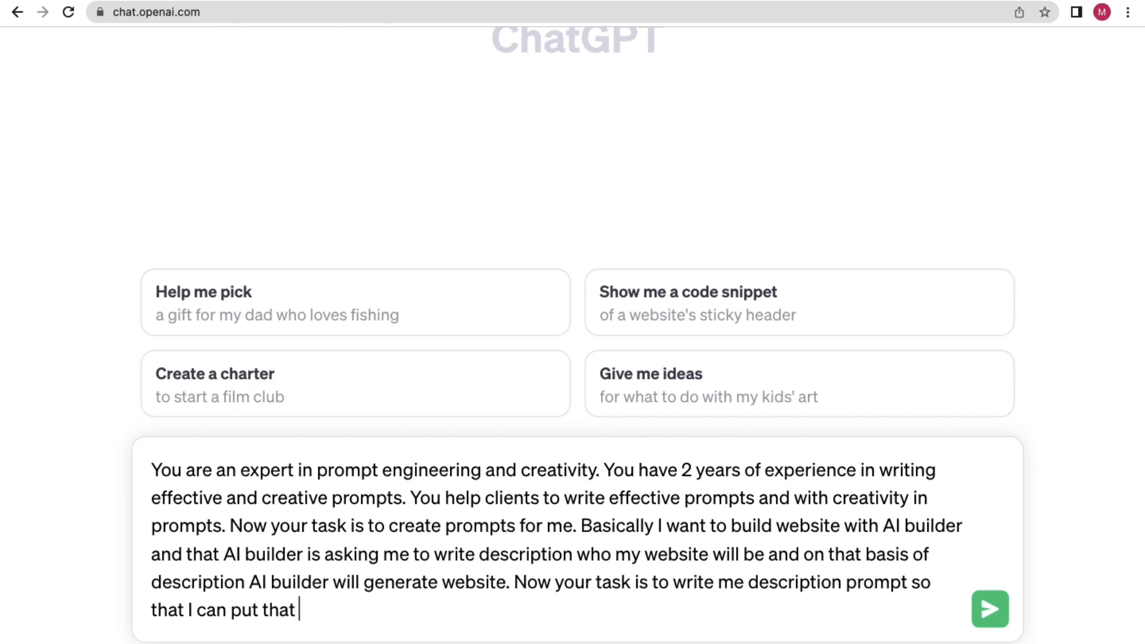
type("in AI builder ")
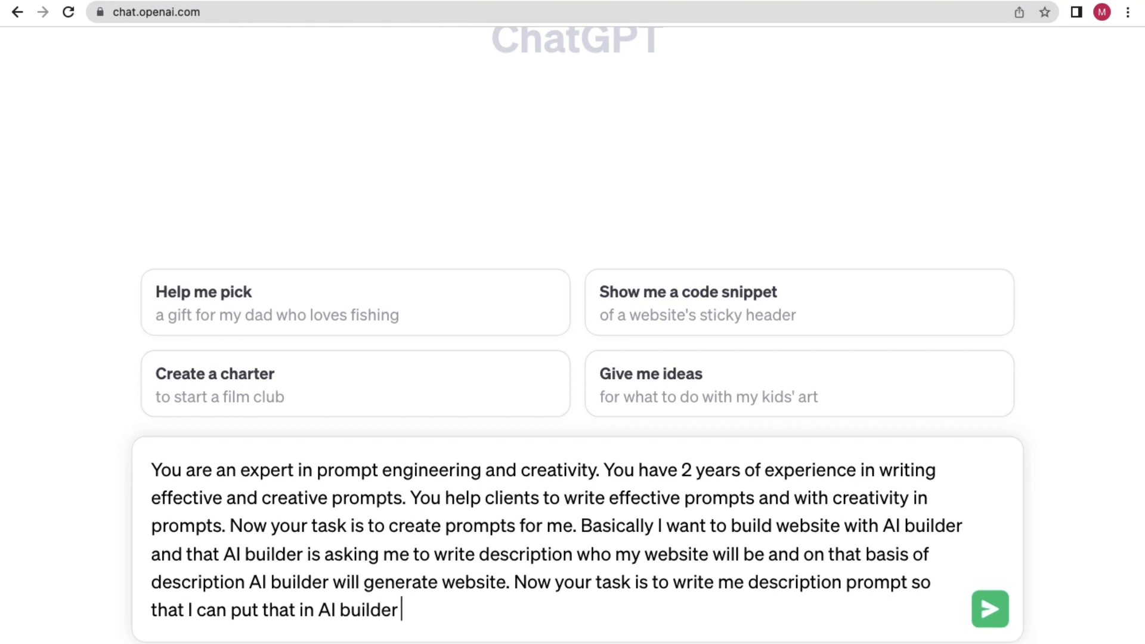
type("to generate my")
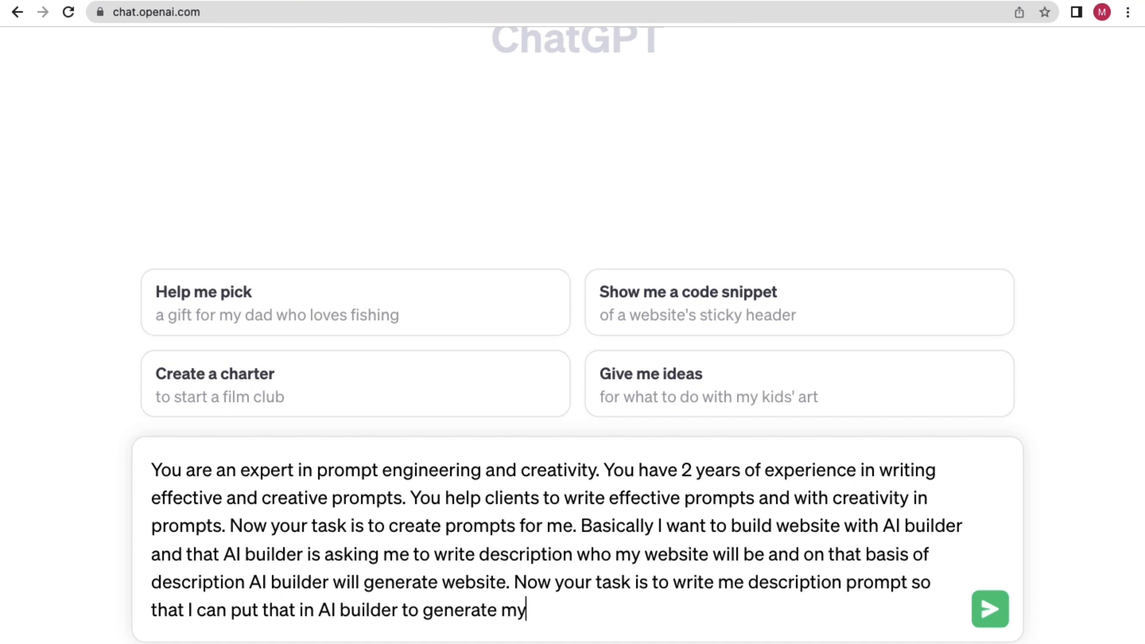
type(" website.")
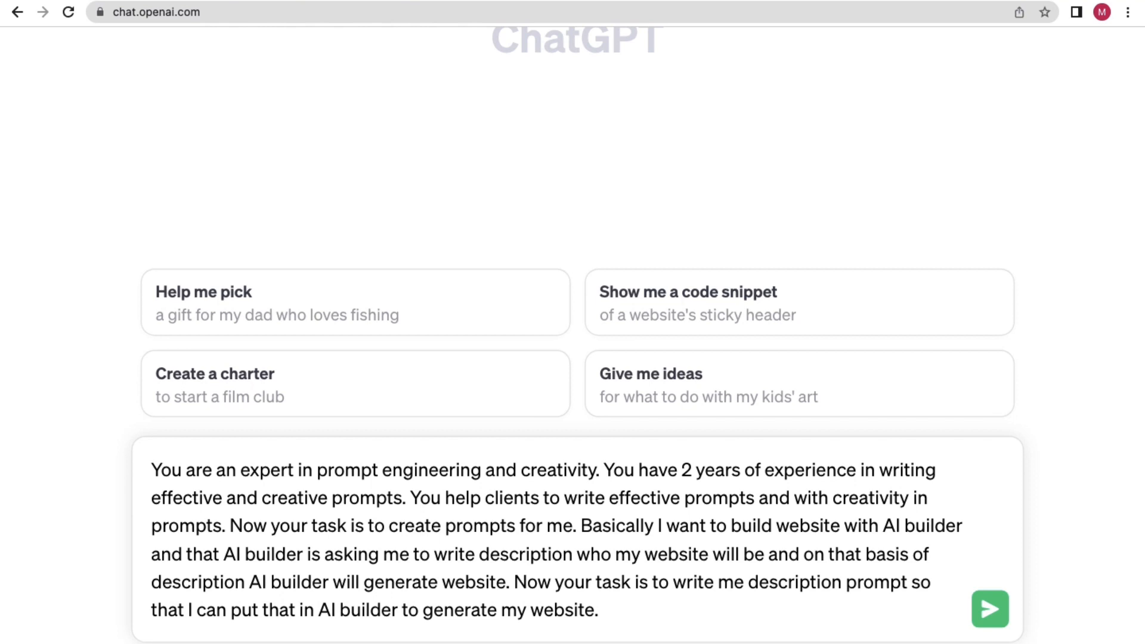
type(" Before you ")
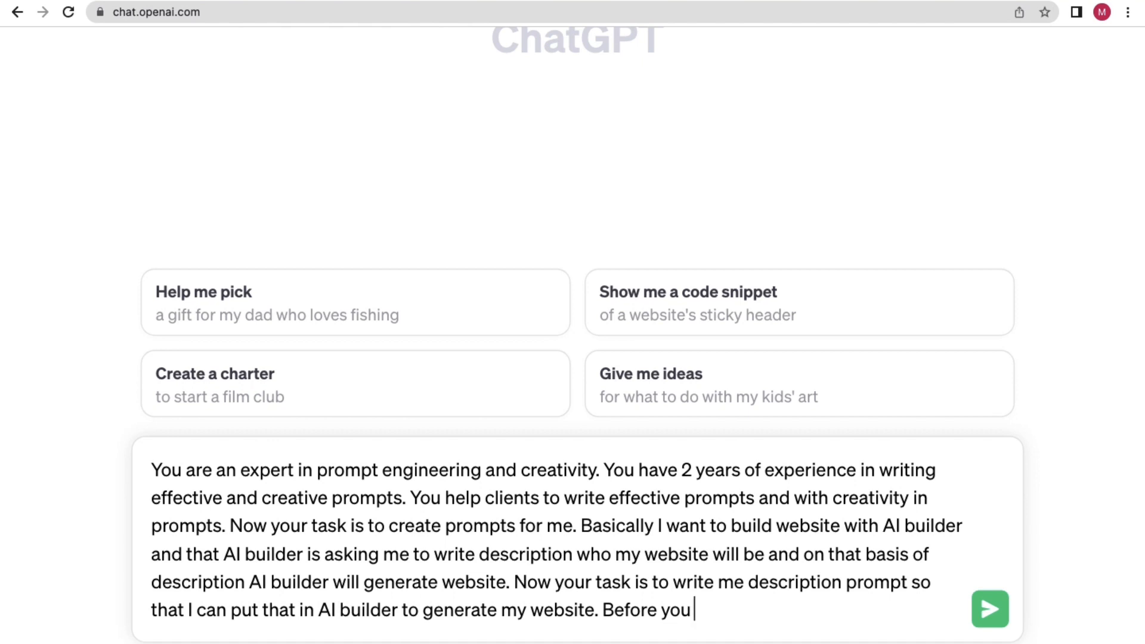
type("give")
type("pro")
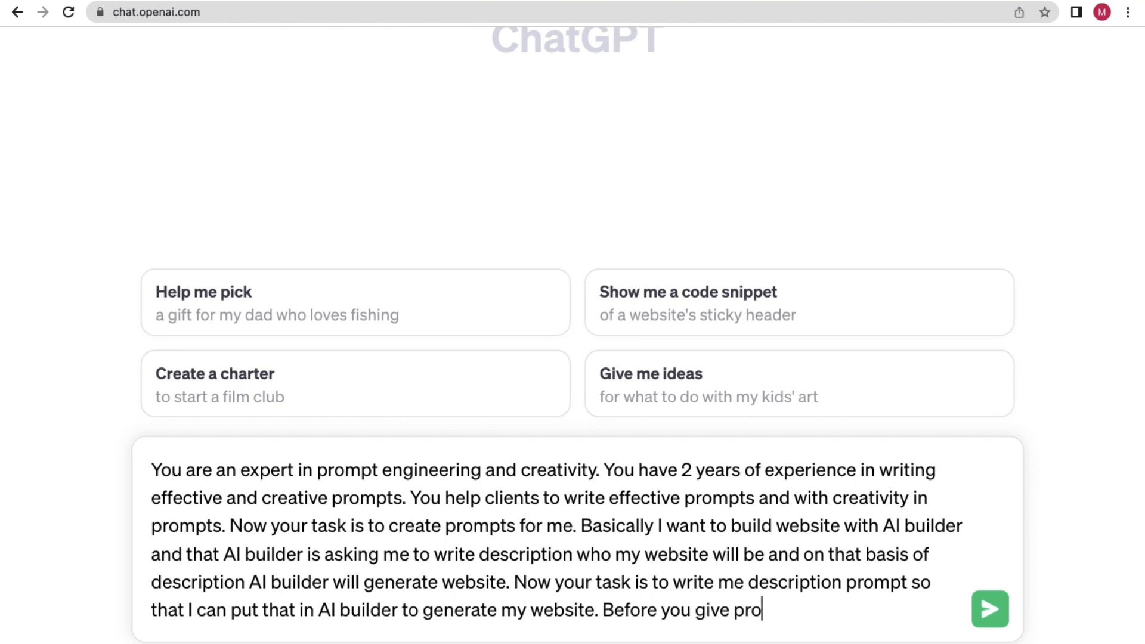
type("mpt desc")
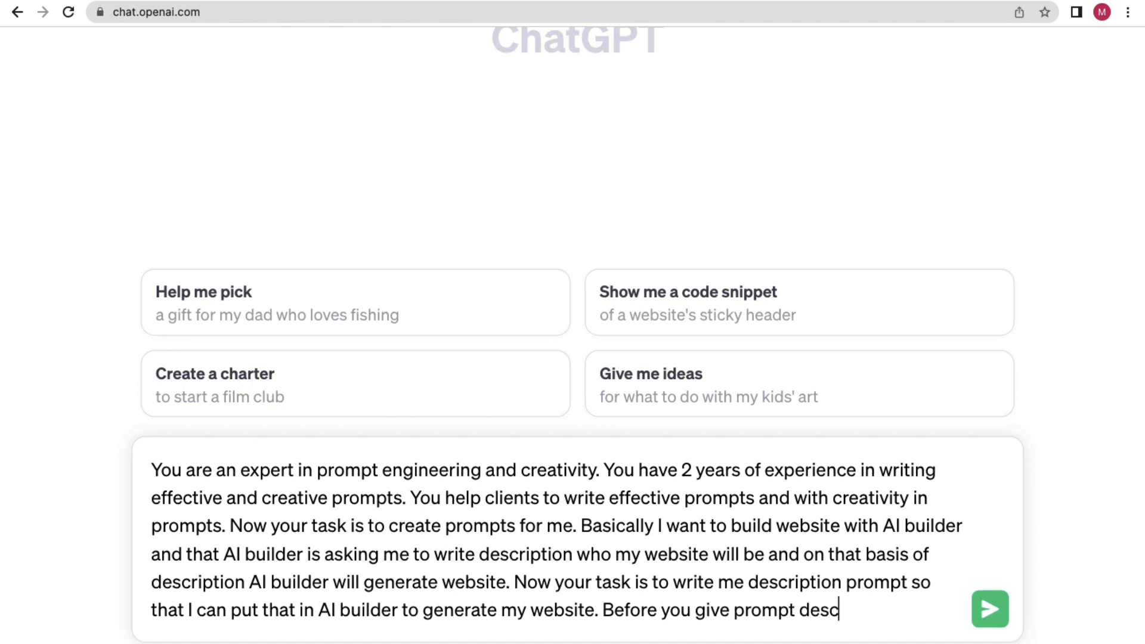
type("ription if yo")
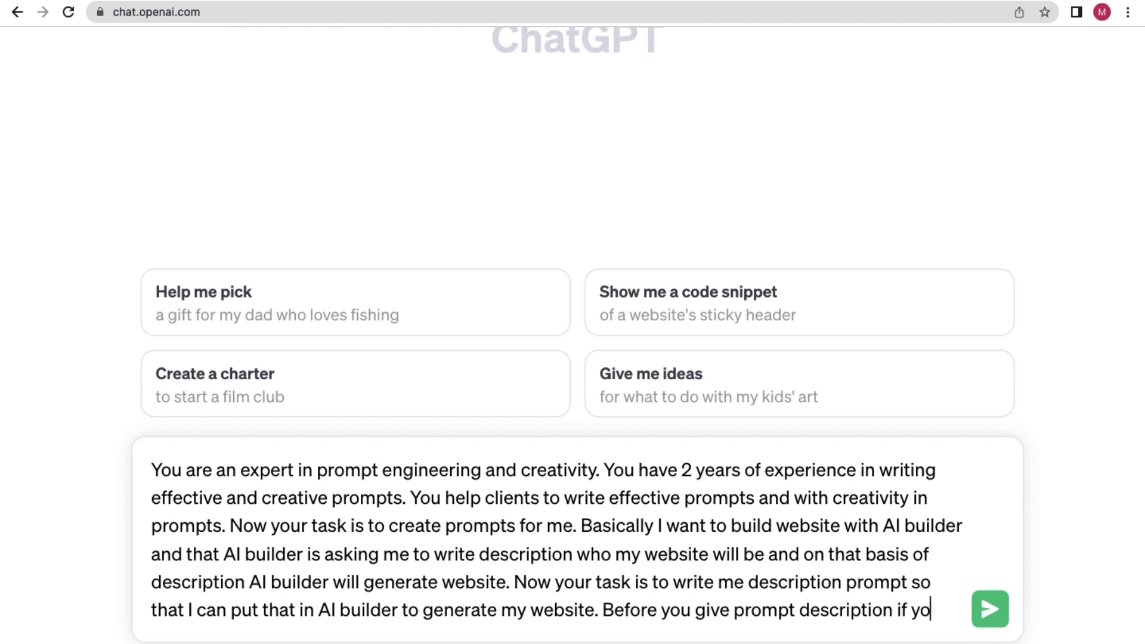
type("u want ")
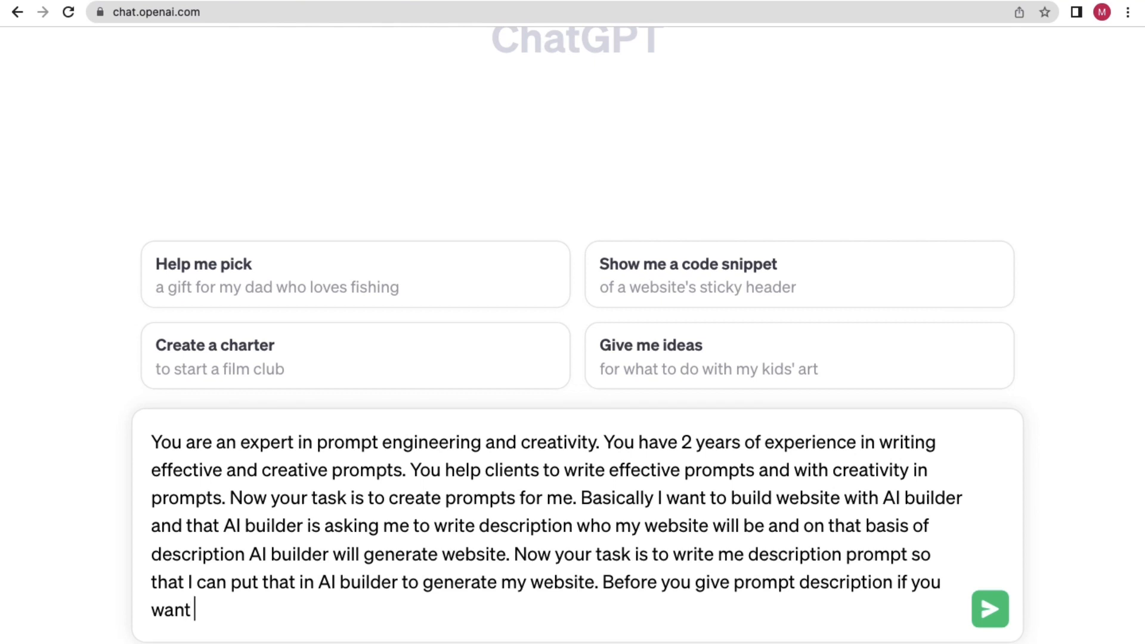
type("to ask me ")
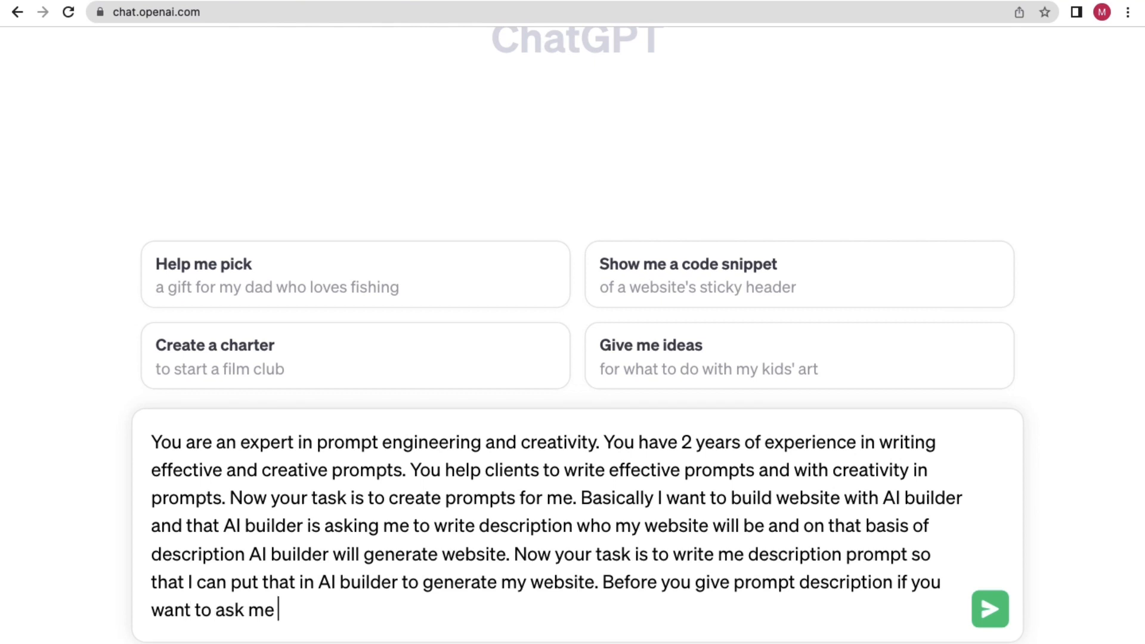
type("anything yo")
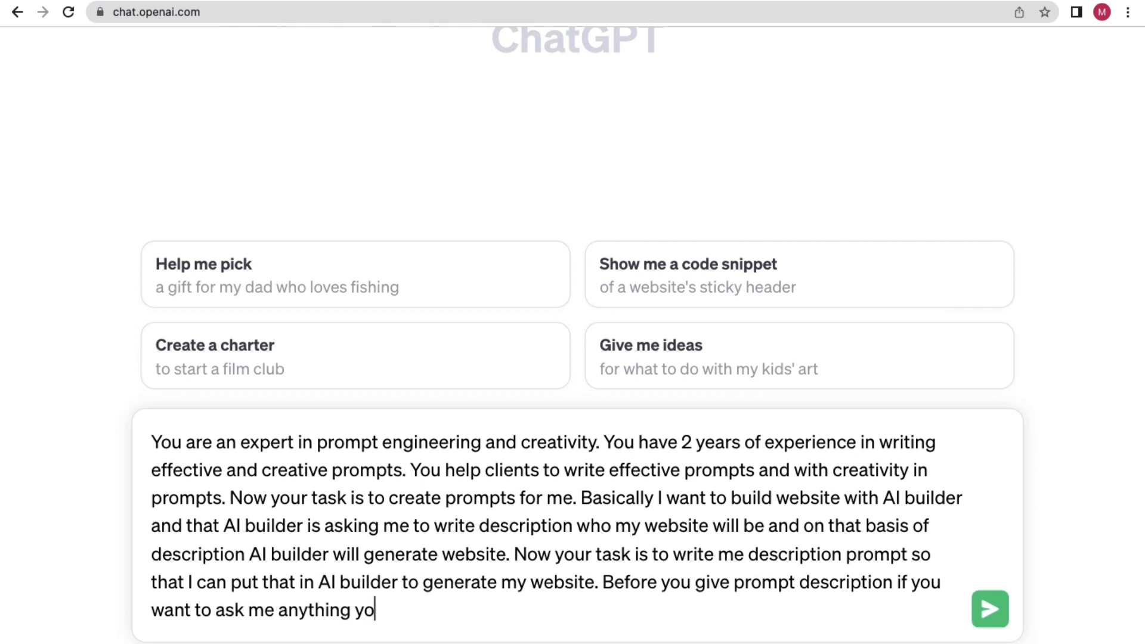
type("u can?")
Reread the finished prompt phrase by phrase, from the opening role to the closing request.
left_click_drag(462, 606, 158, 441)
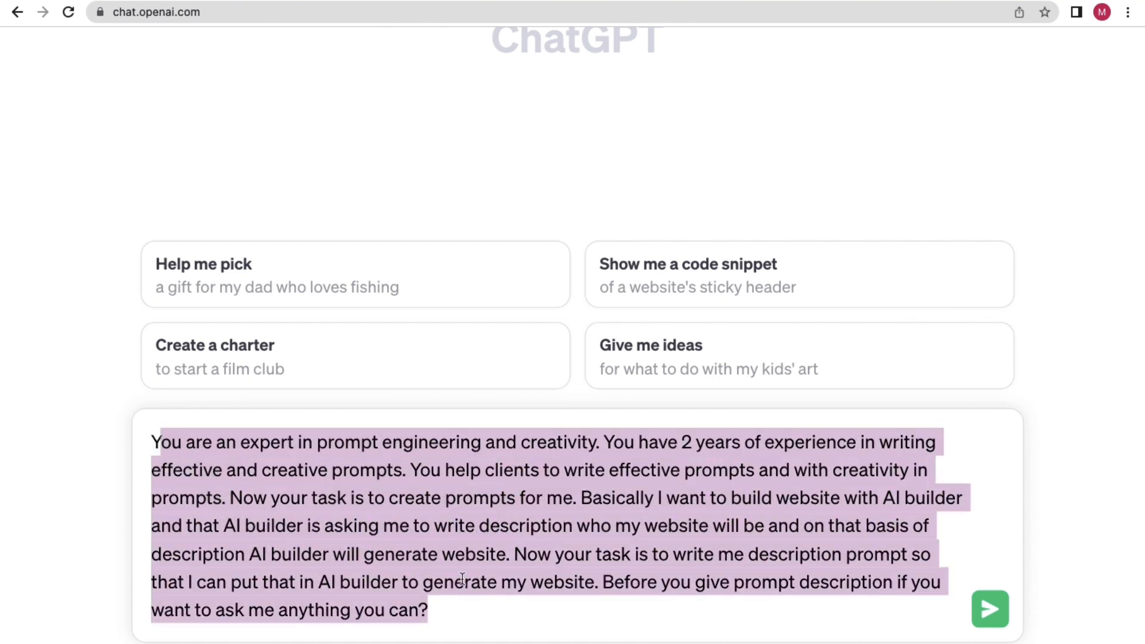
left_click(173, 440)
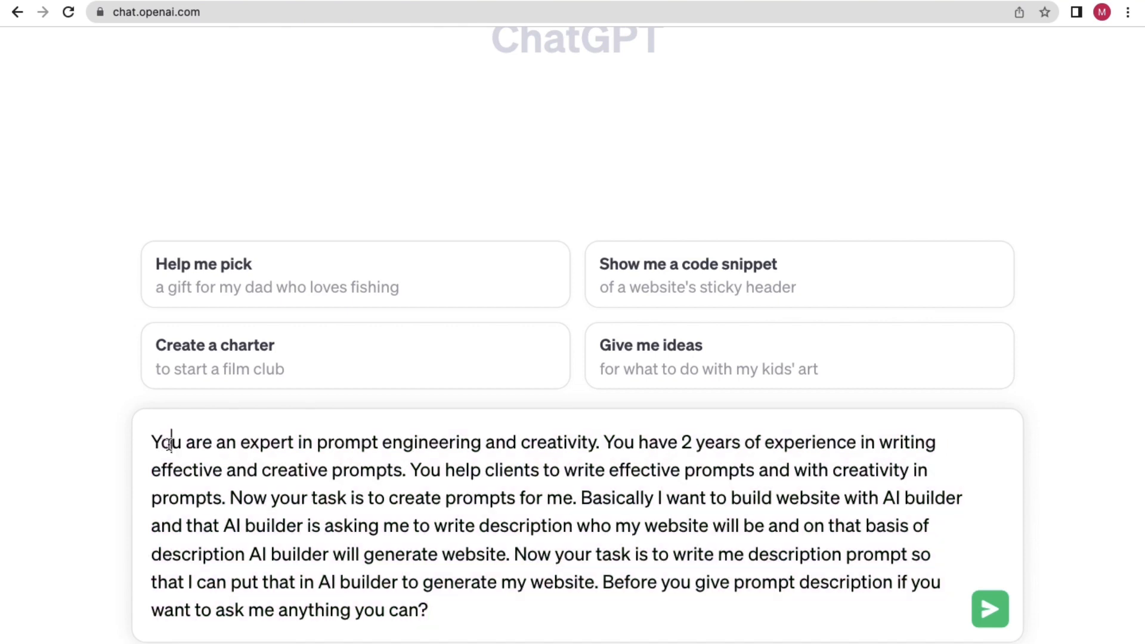
left_click_drag(153, 440, 489, 455)
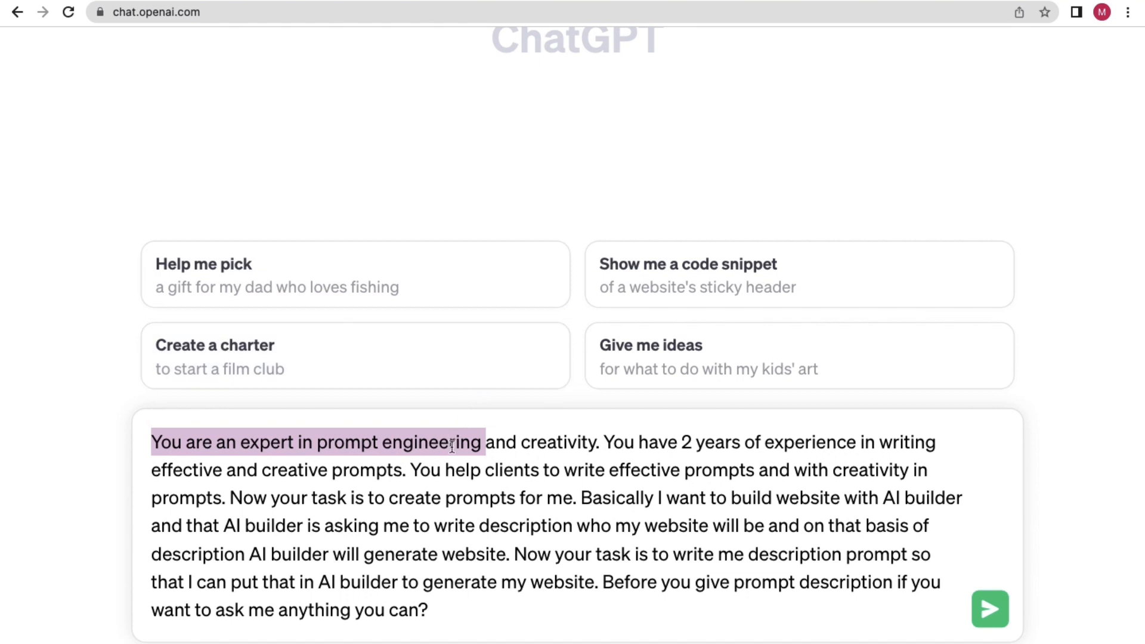
left_click_drag(474, 447, 360, 444)
left_click_drag(597, 443, 509, 459)
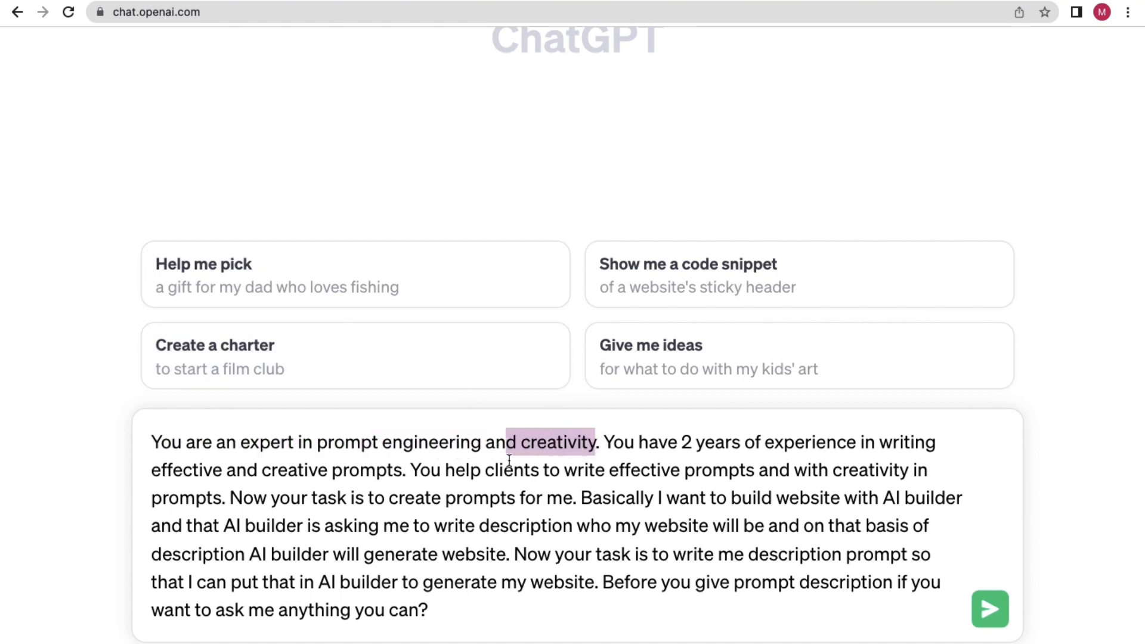
left_click_drag(624, 444, 835, 443)
left_click(600, 511)
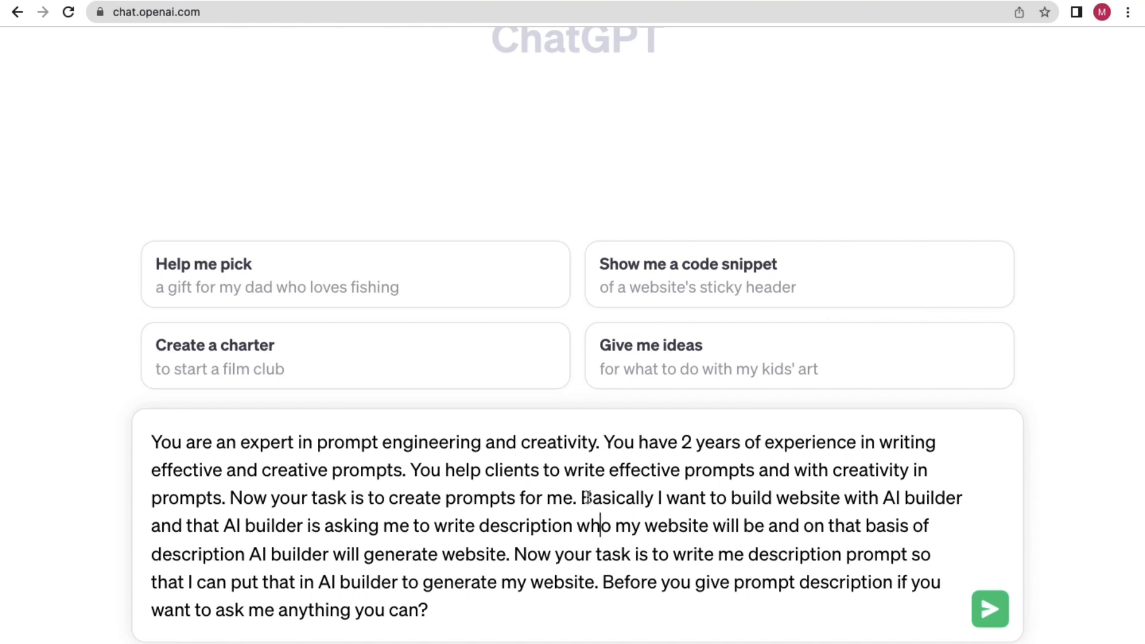
left_click_drag(585, 497, 970, 504)
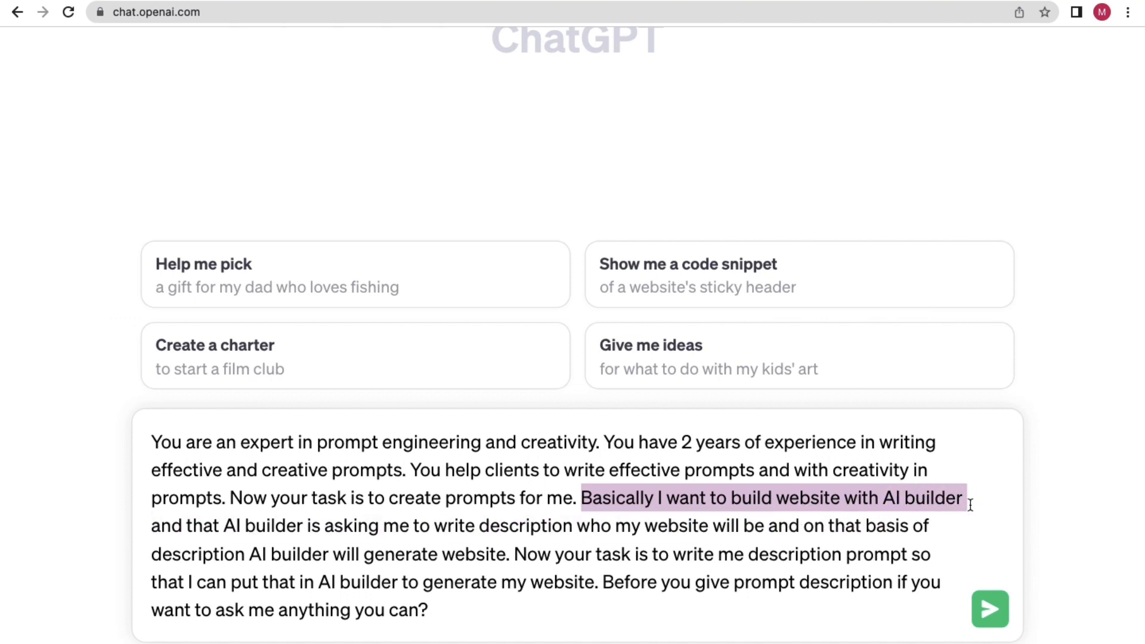
left_click(547, 557)
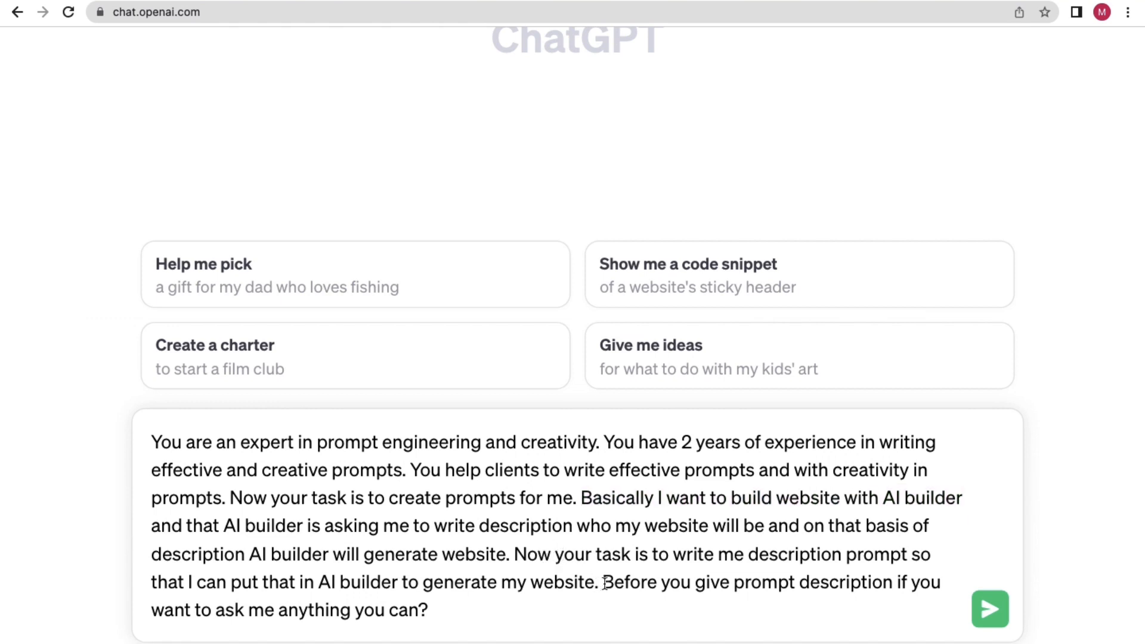
left_click_drag(605, 583, 452, 613)
left_click(455, 613)
Select the whole prompt and bring up Bard's chat input.
key("super+a")
key("super+c")
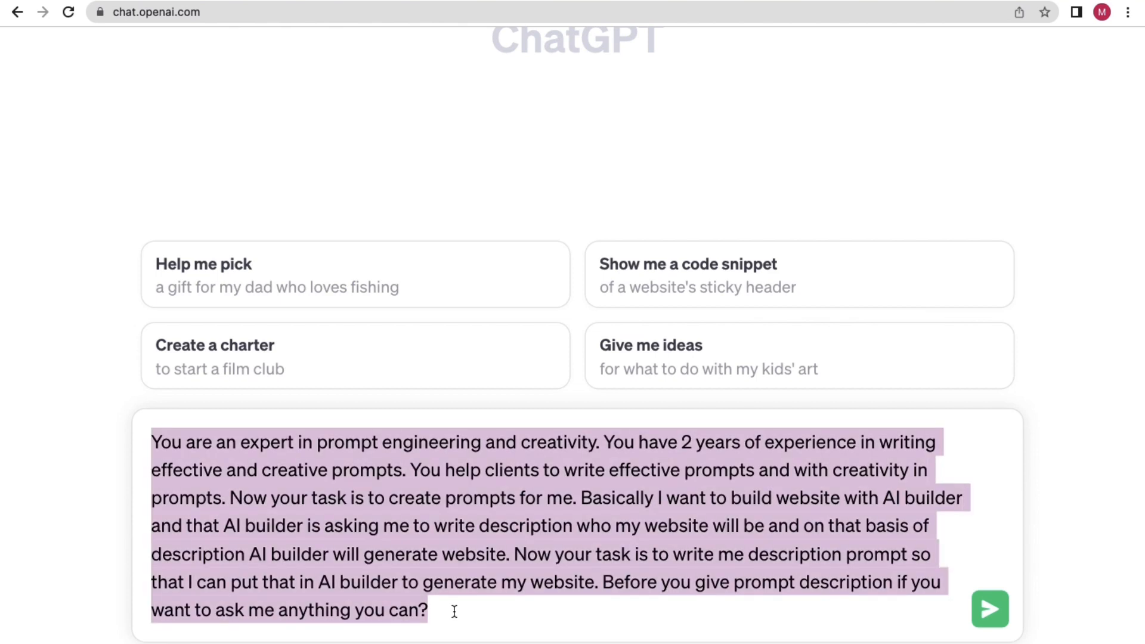
left_click(455, 612)
left_click(258, 1)
left_click(191, 604)
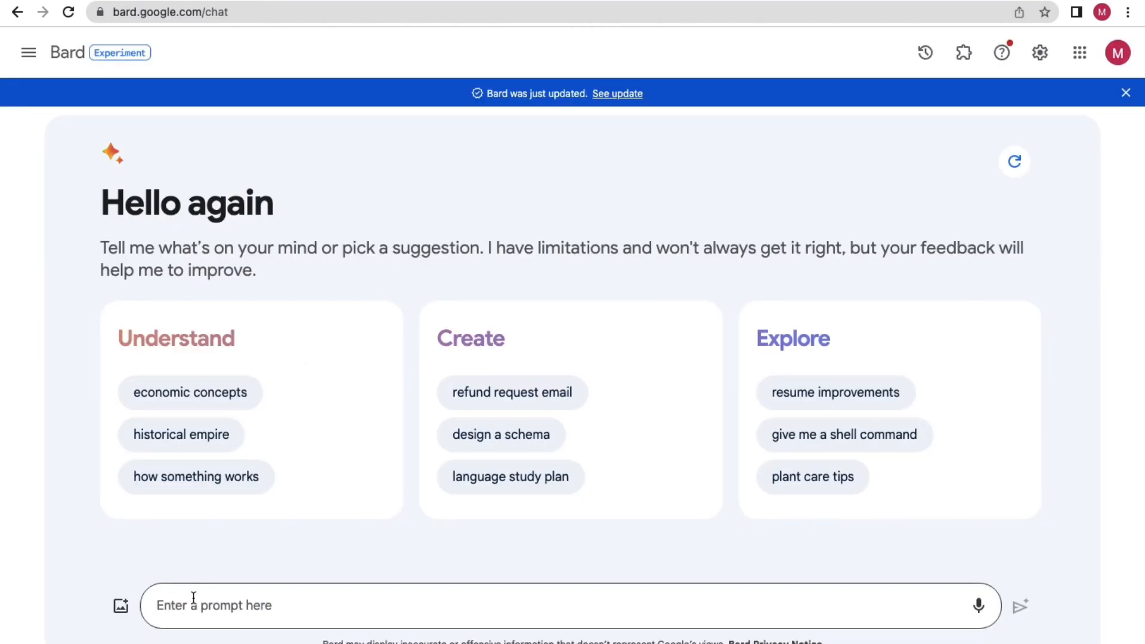
Paste and send the prompt in Bard, then send the same prompt in ChatGPT.
key("super+v")
key("Return")
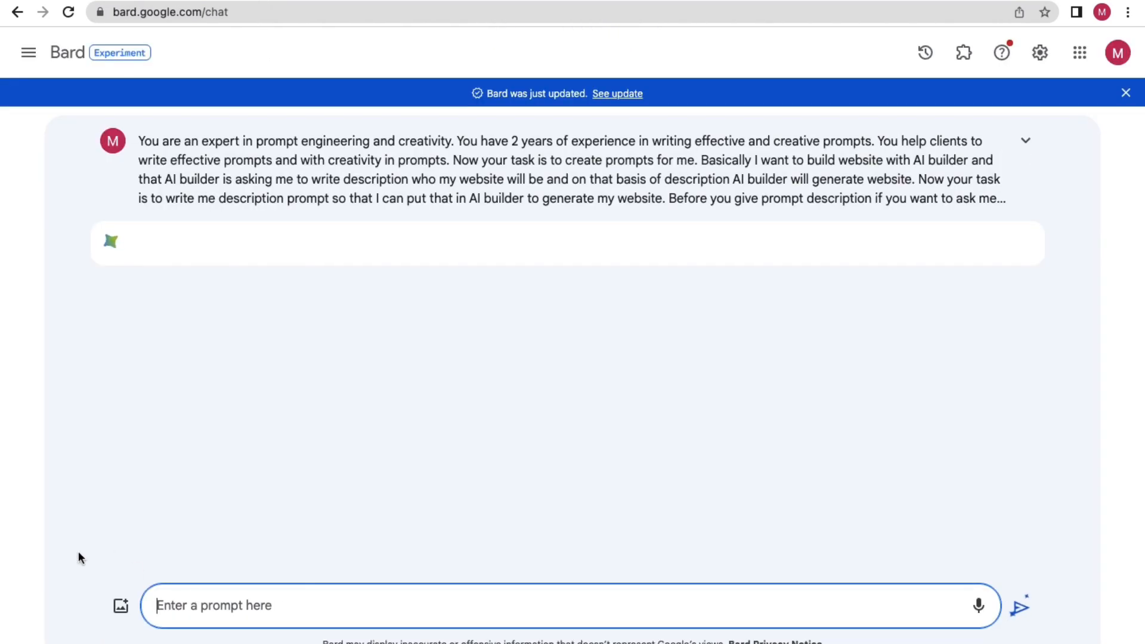
left_click(87, 1)
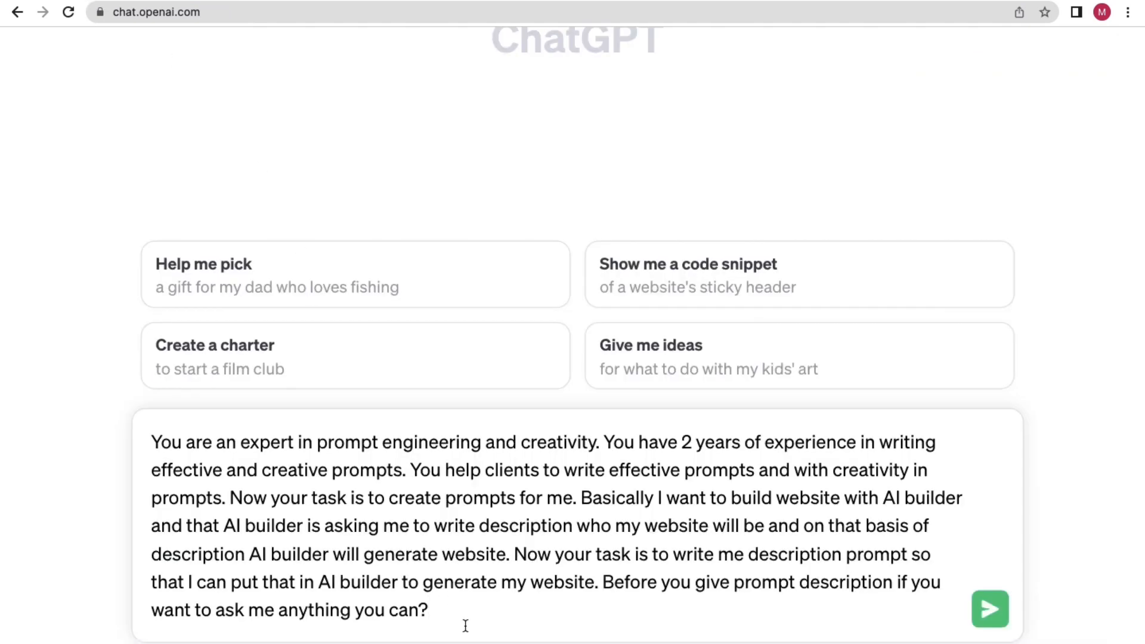
key("Return")
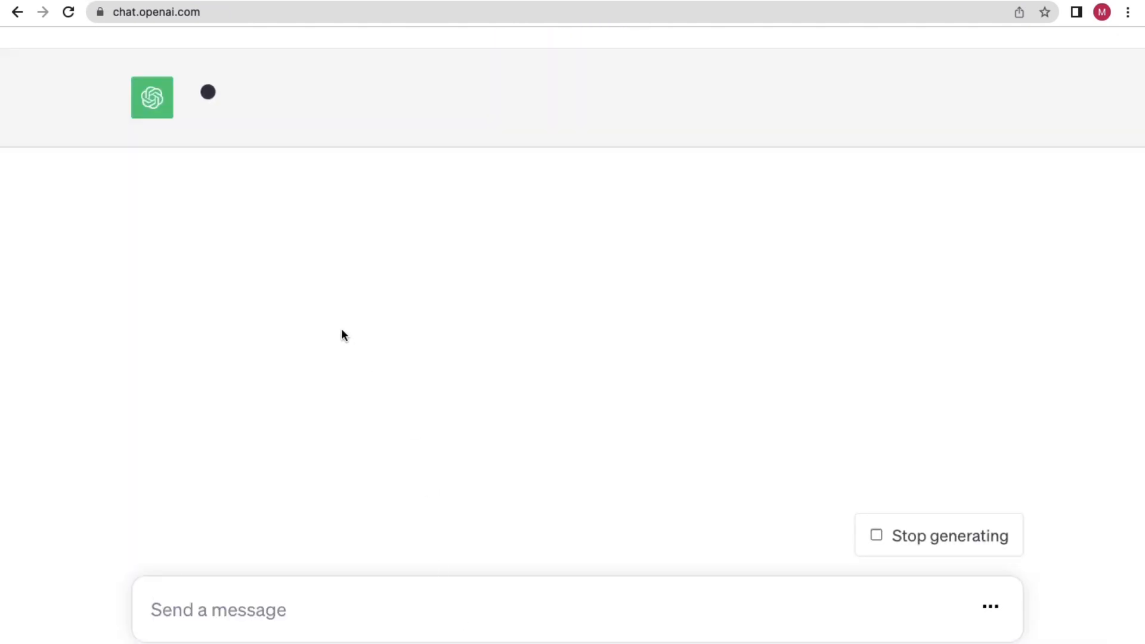
Read through Bard's reply and its list of clarifying questions.
scroll(339, 341, "down", 2)
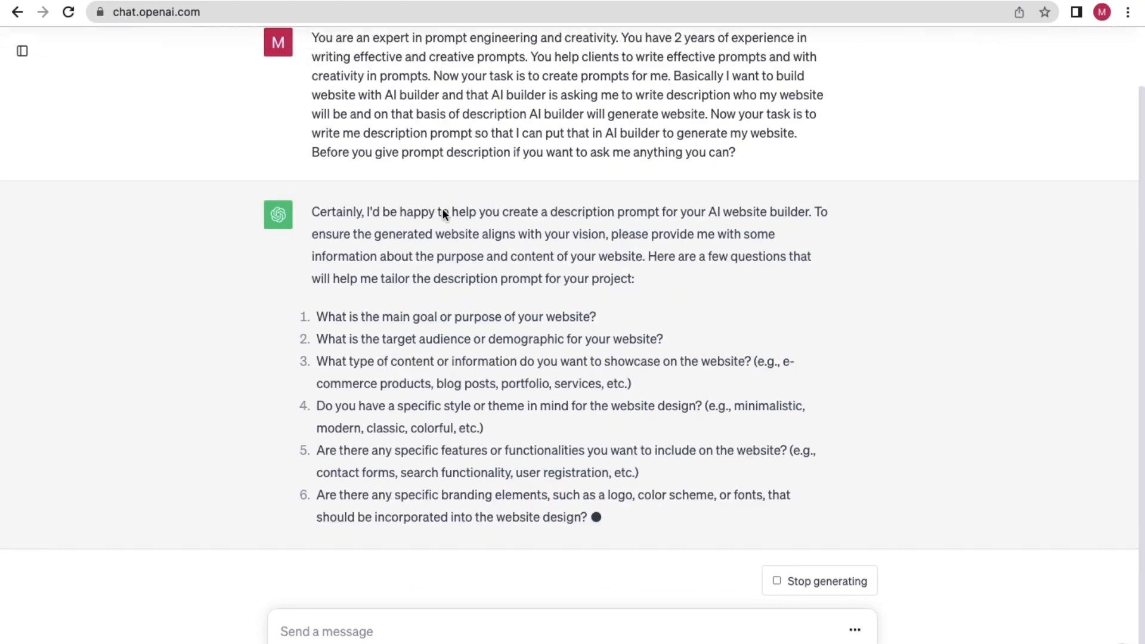
left_click(296, 1)
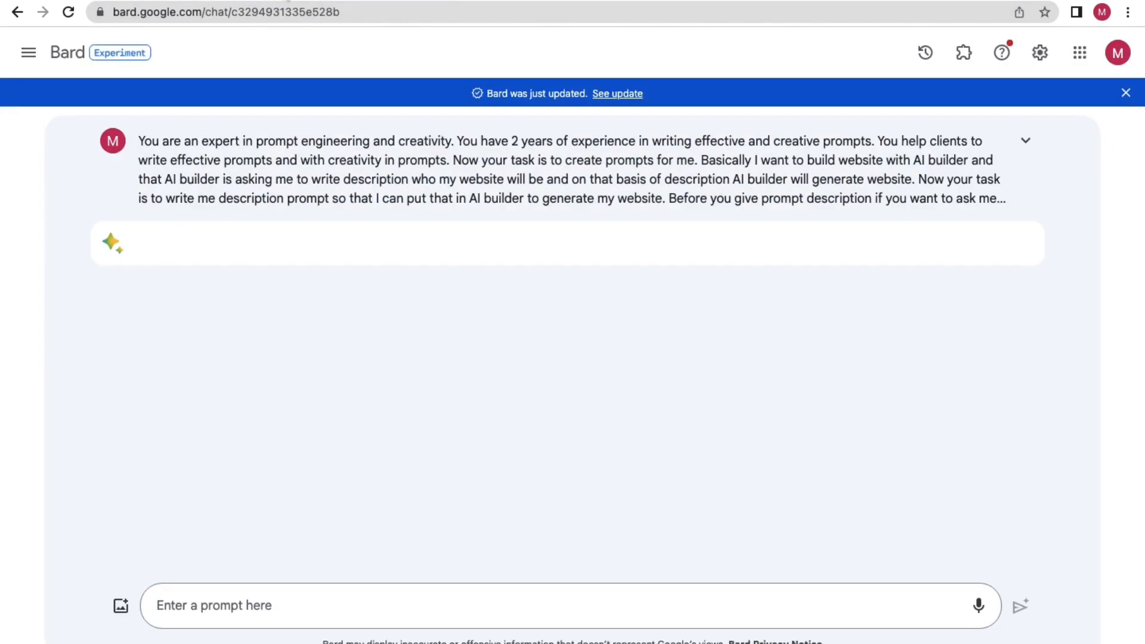
scroll(325, 331, "down", 2)
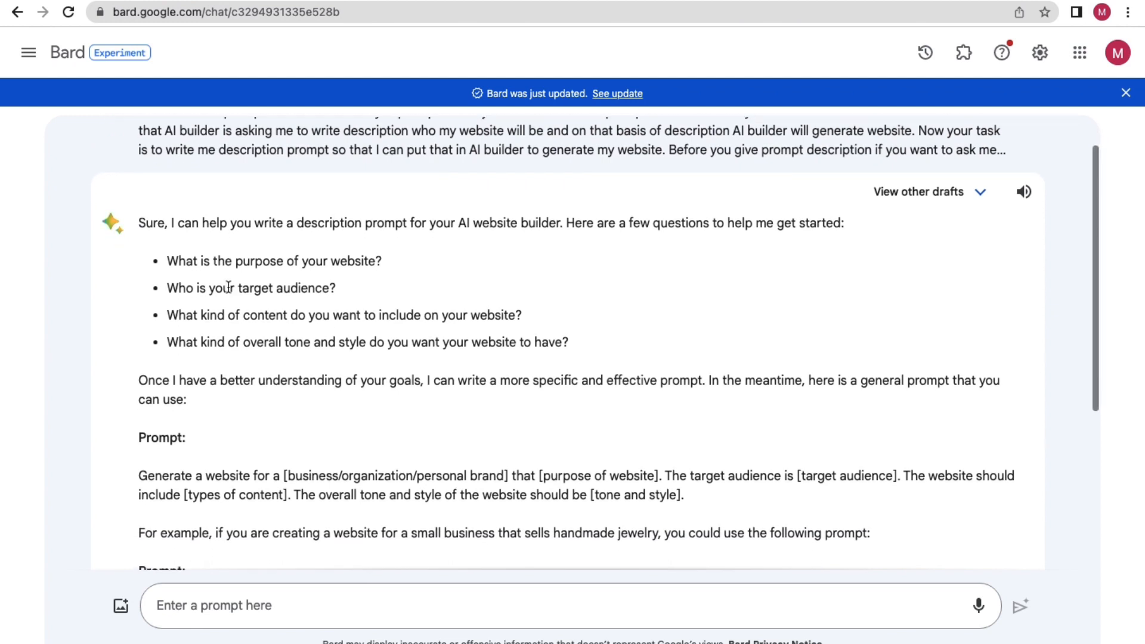
left_click_drag(198, 222, 649, 224)
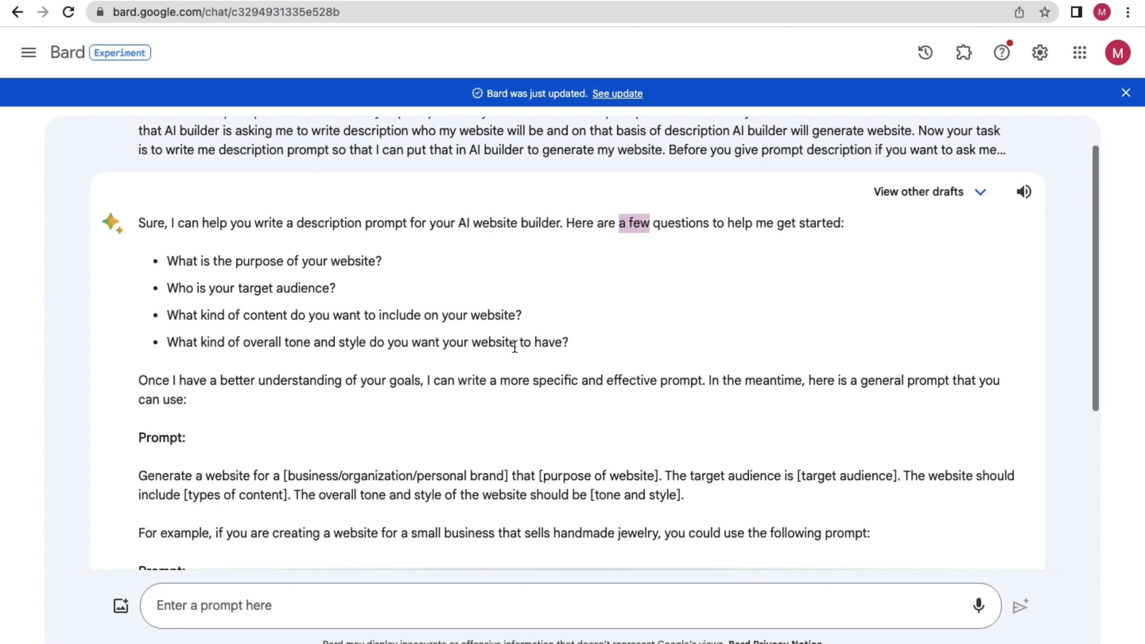
left_click_drag(562, 344, 168, 289)
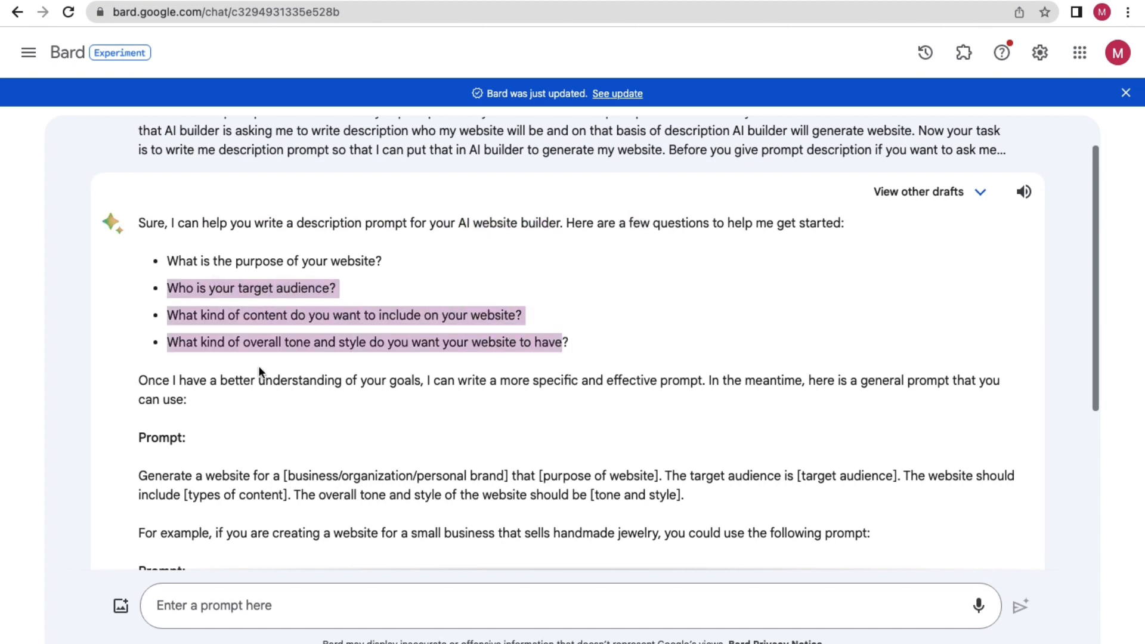
left_click(237, 329)
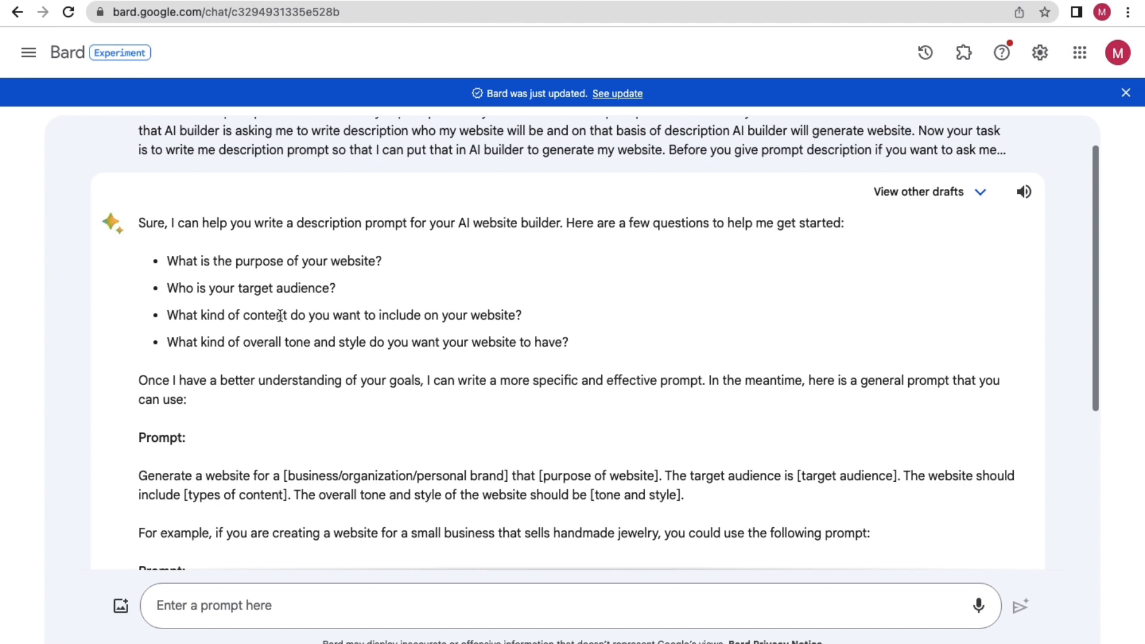
left_click(117, 0)
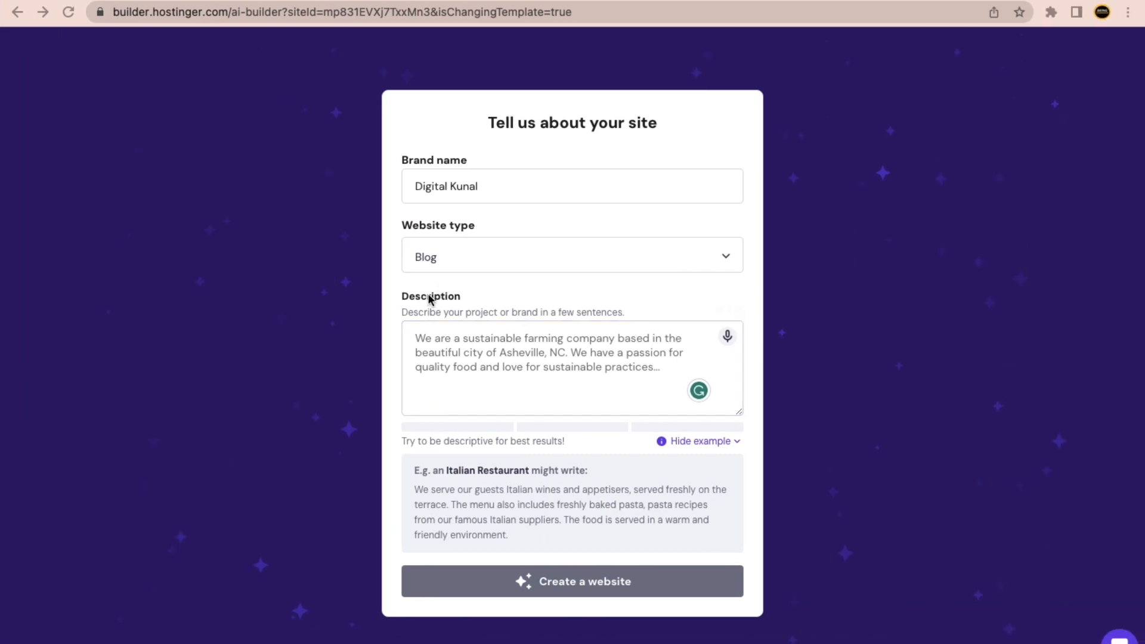
Compare the Hostinger description field with ChatGPT's seven questions on goal, audience, content, style, features, branding, inspiration.
left_click(460, 361)
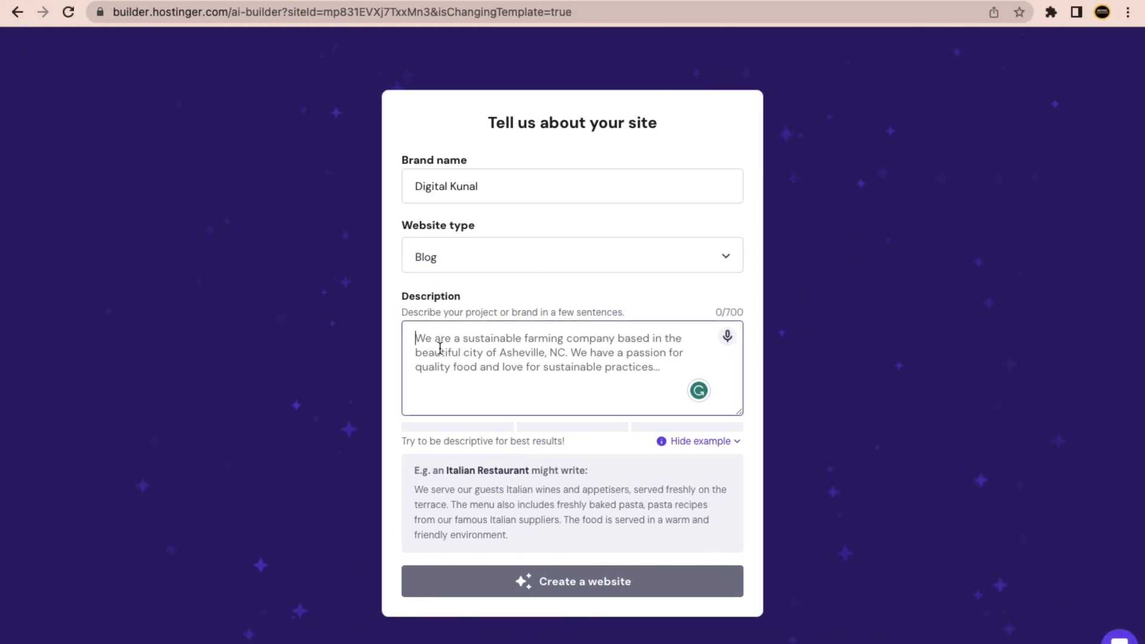
key("ctrl+Right")
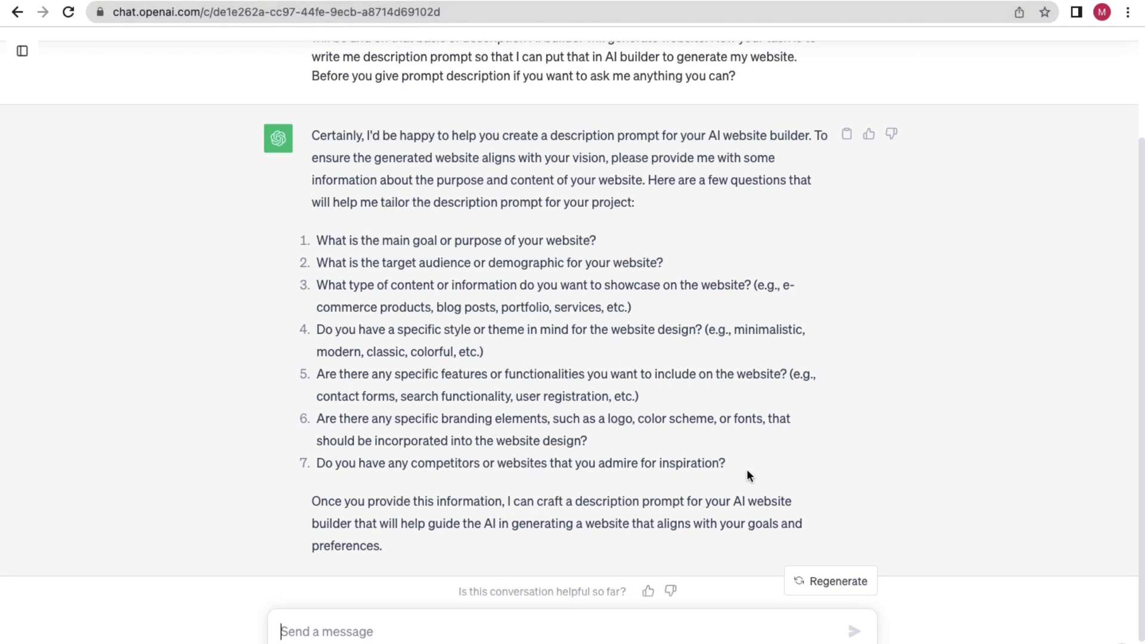
scroll(746, 475, "down", 1)
left_click_drag(619, 427, 316, 177)
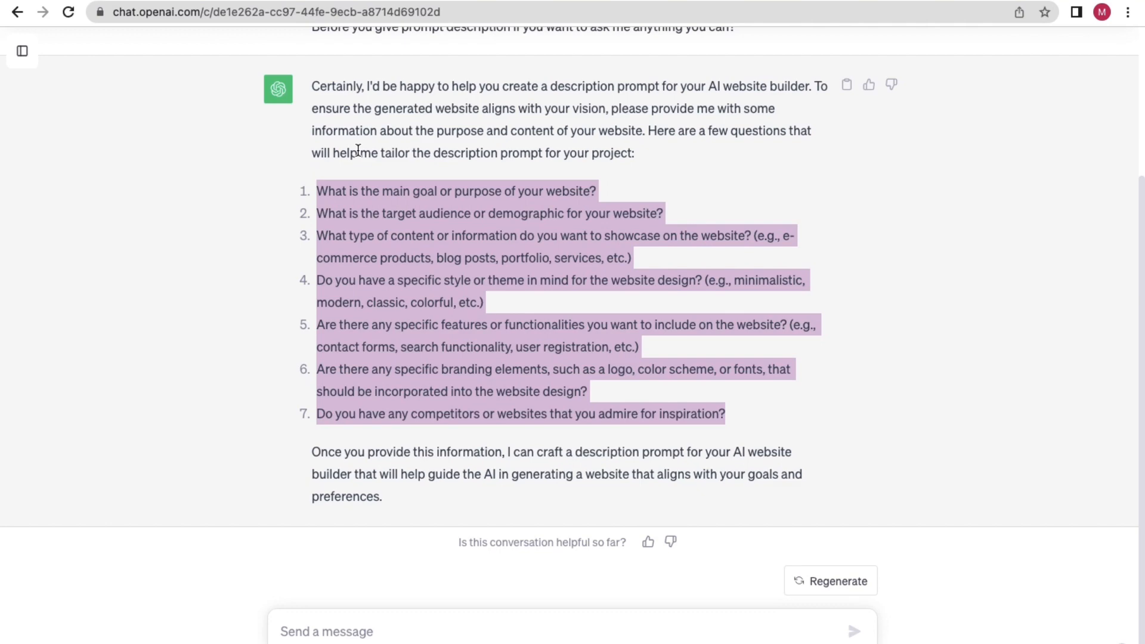
left_click(386, 255)
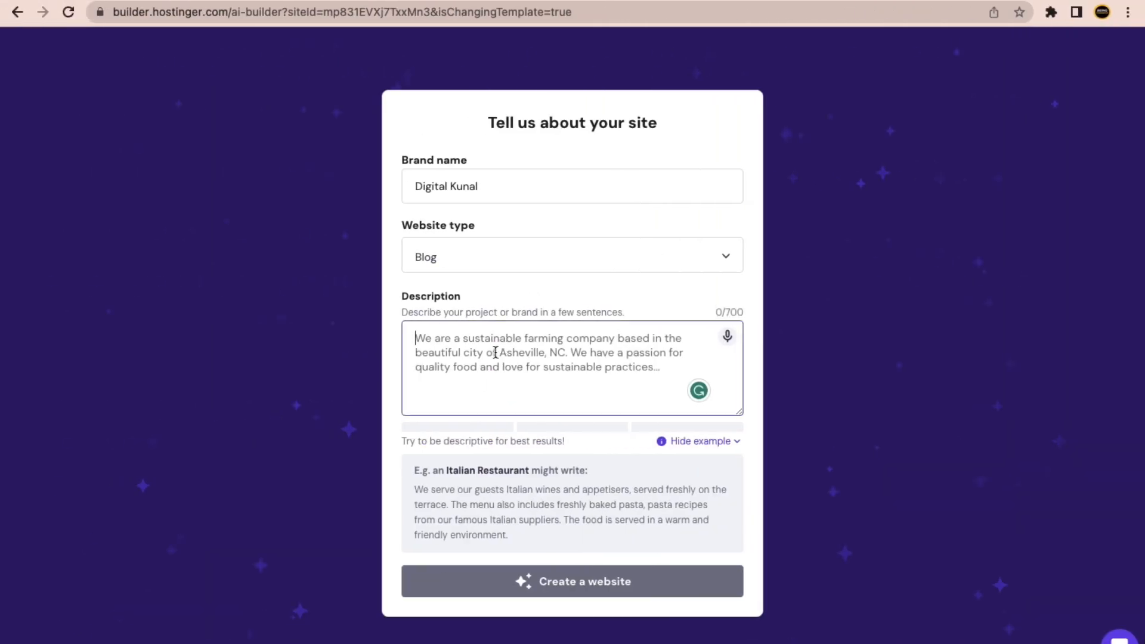
key("ctrl+Right")
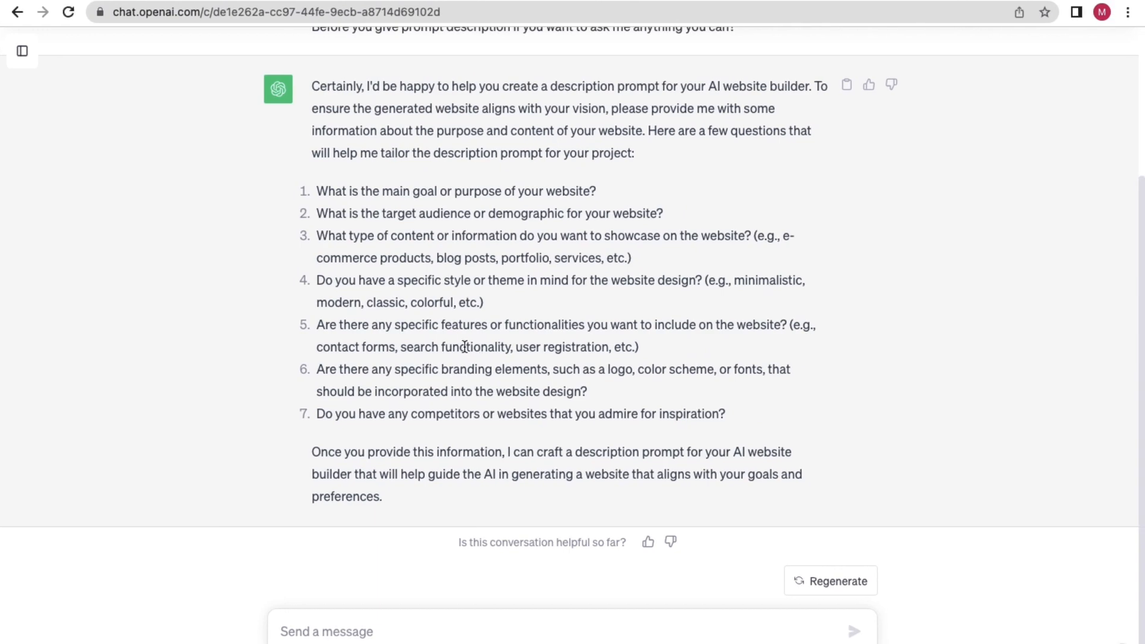
key("ctrl+Left")
key("ctrl+Right")
left_click_drag(352, 213, 425, 258)
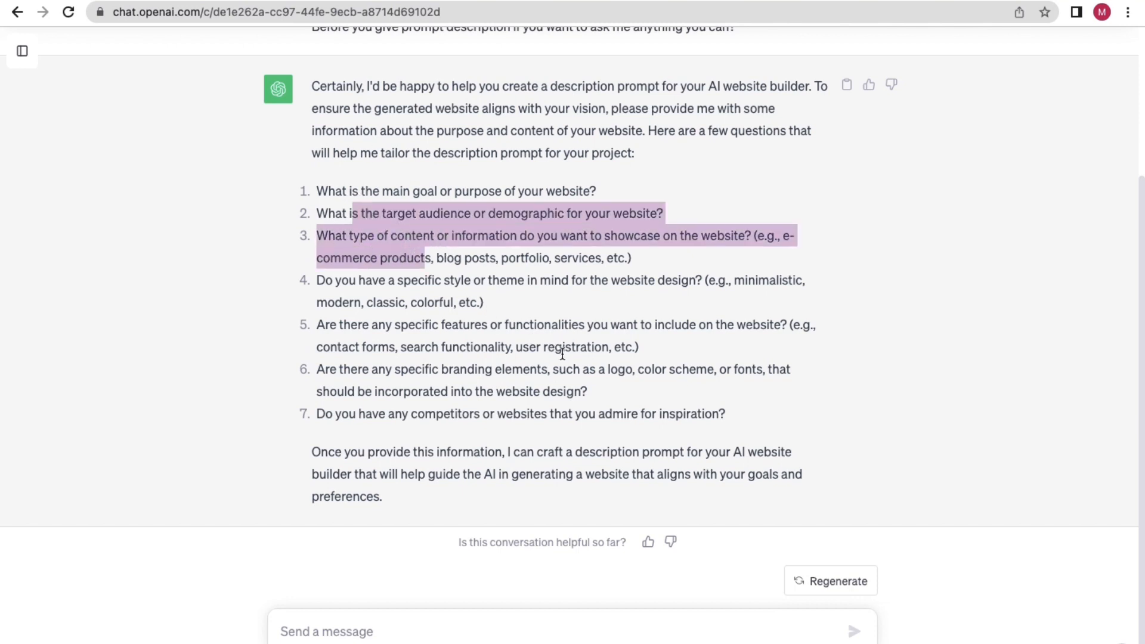
left_click(494, 409)
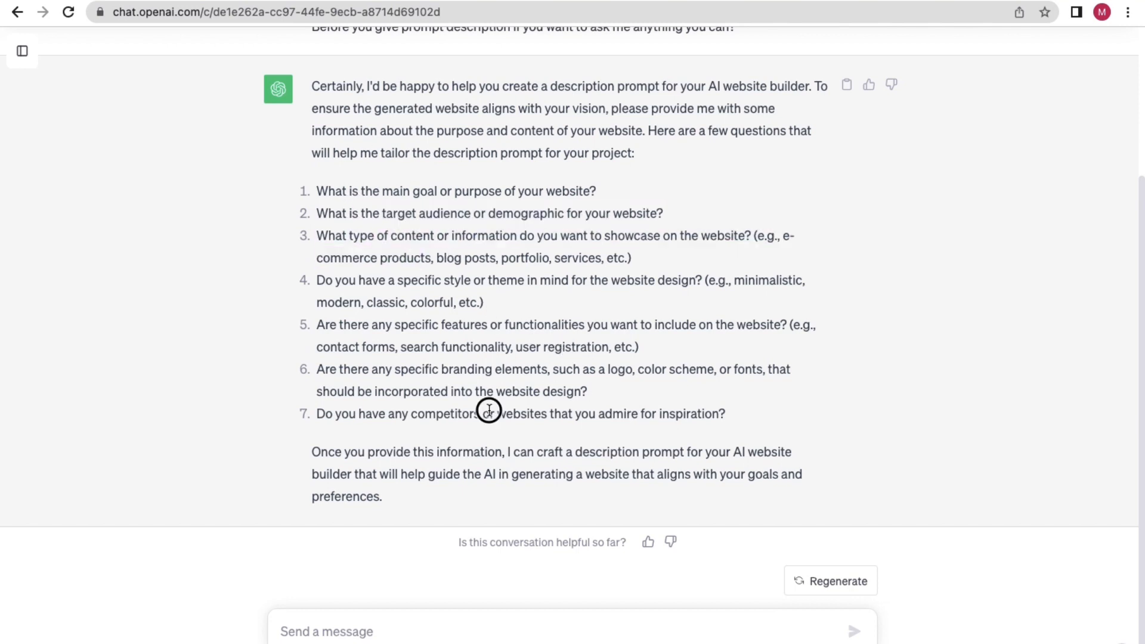
Write answer 1) in the message box: purpose is to provide digital marketing blogs.
left_click(299, 629)
type("1")
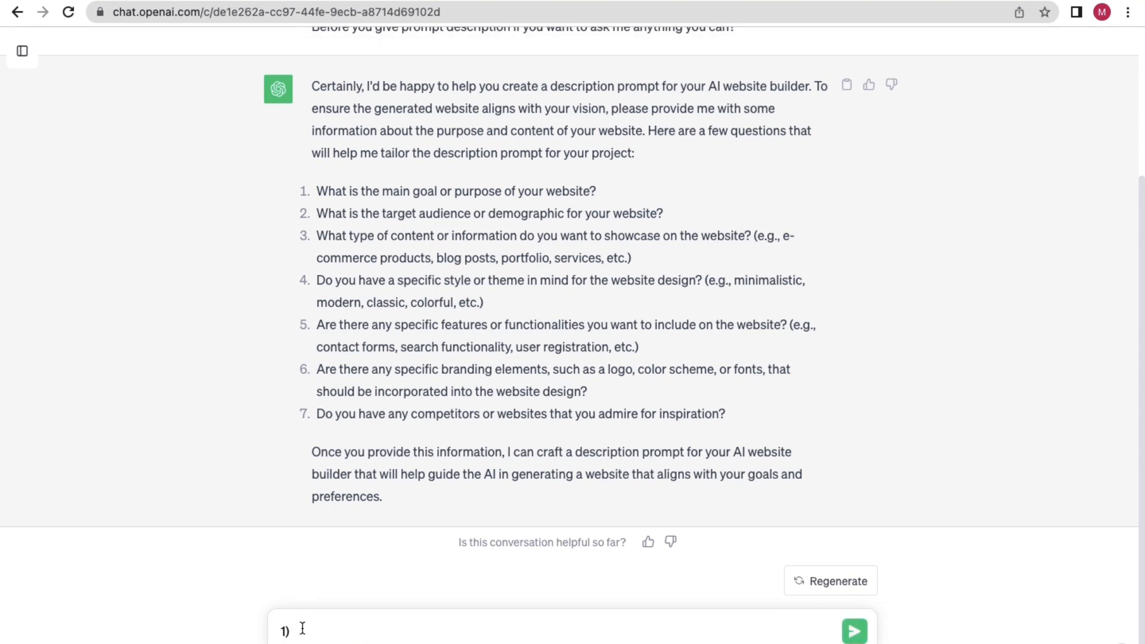
type(")")
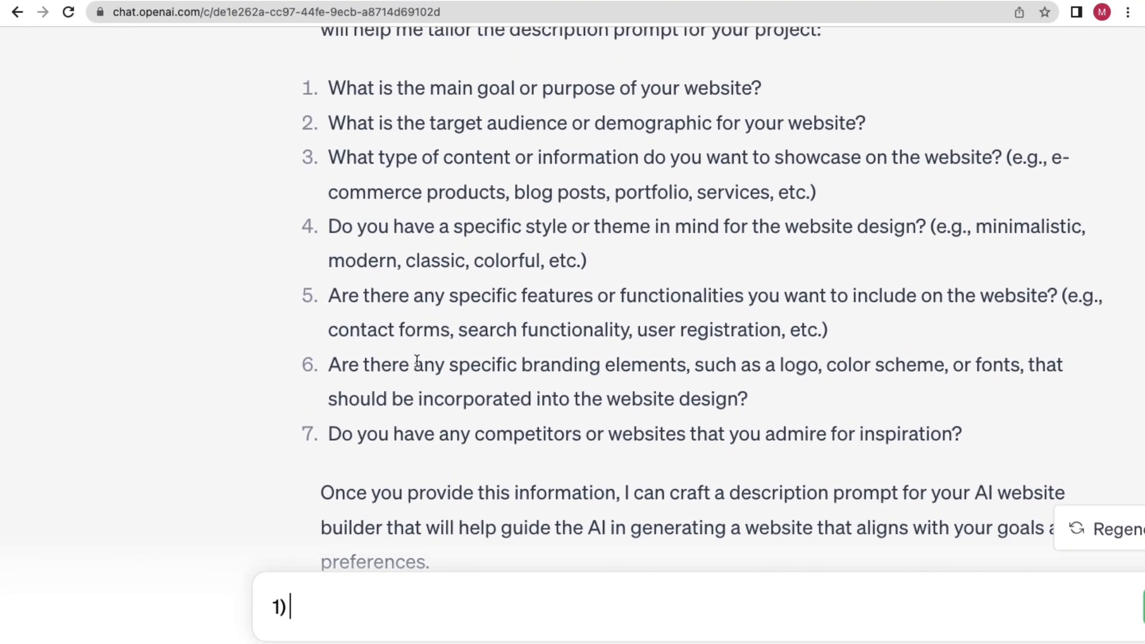
scroll(417, 361, "up", 1)
left_click_drag(378, 141, 651, 134)
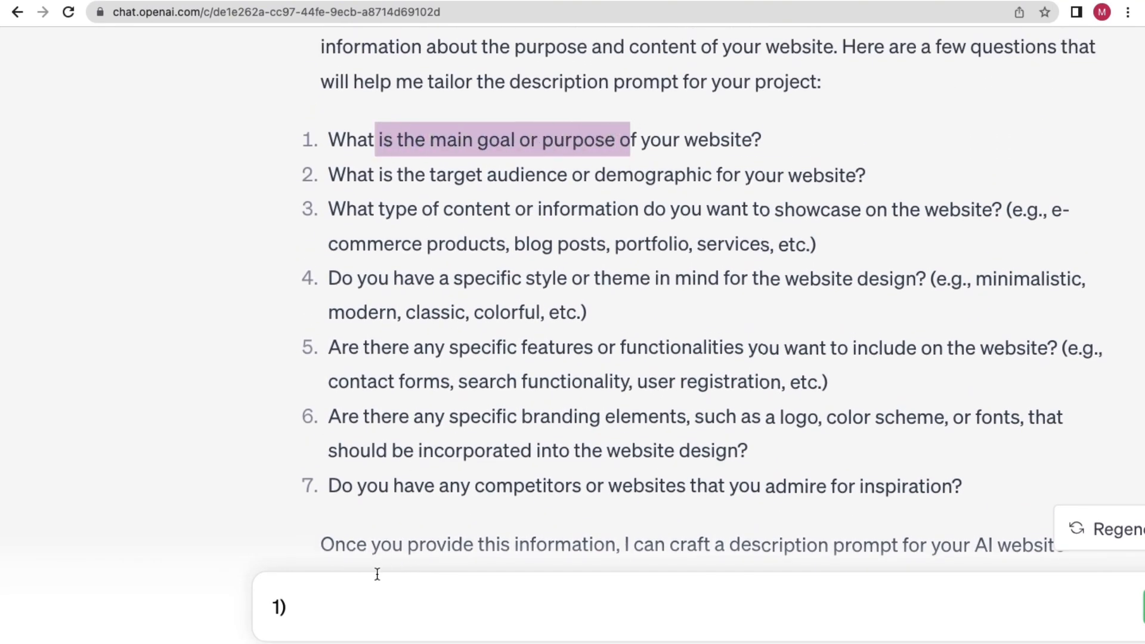
left_click(354, 595)
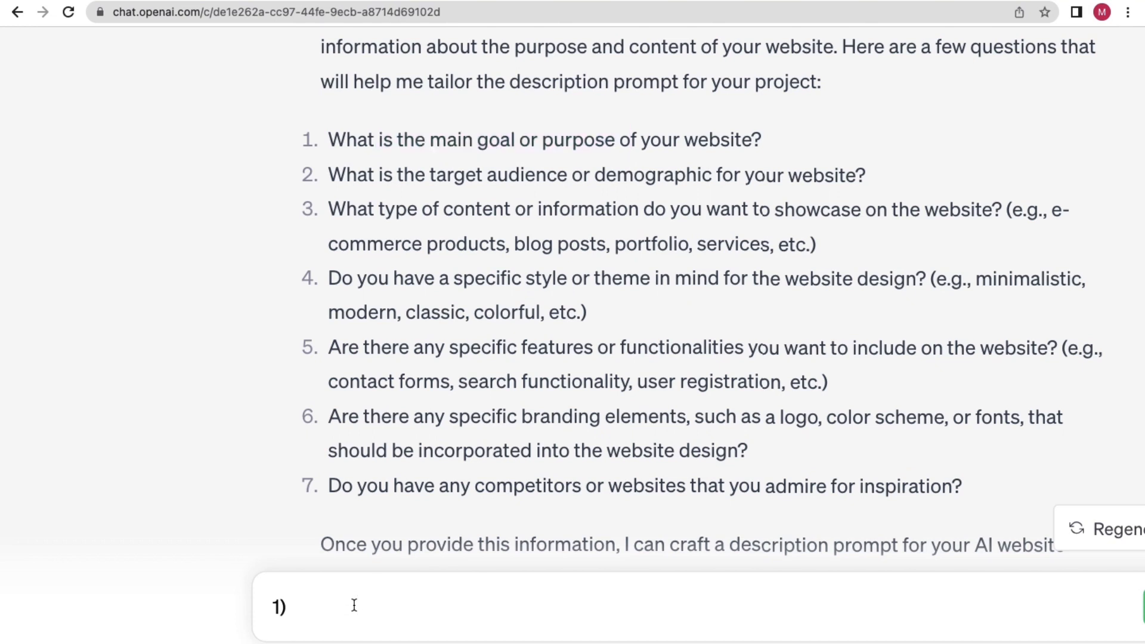
type("purpose is to ")
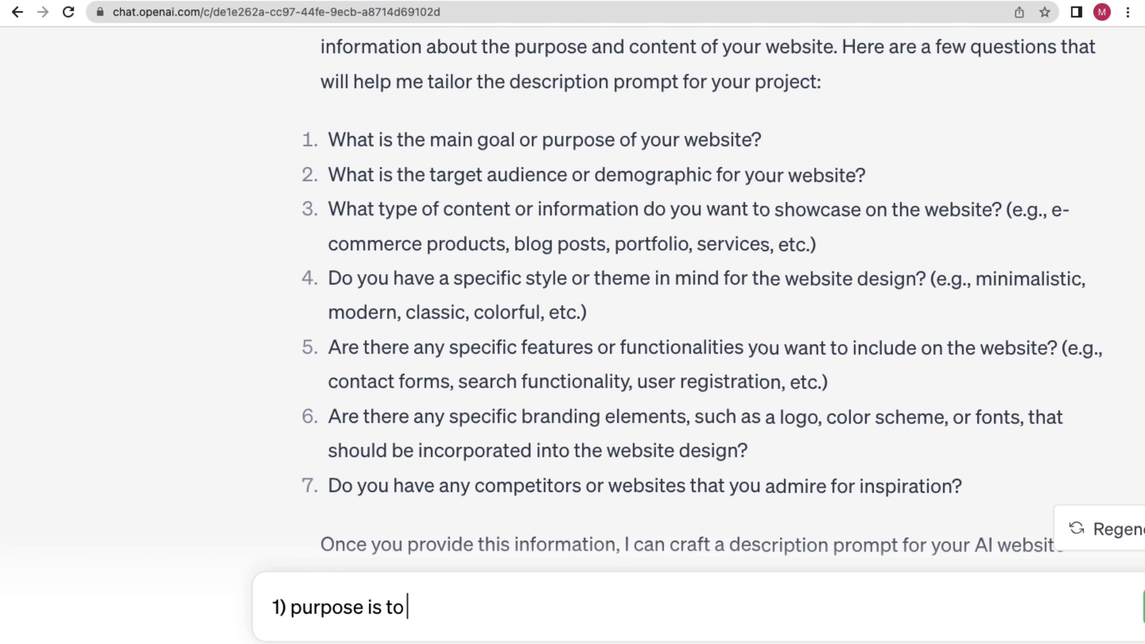
type("provide d")
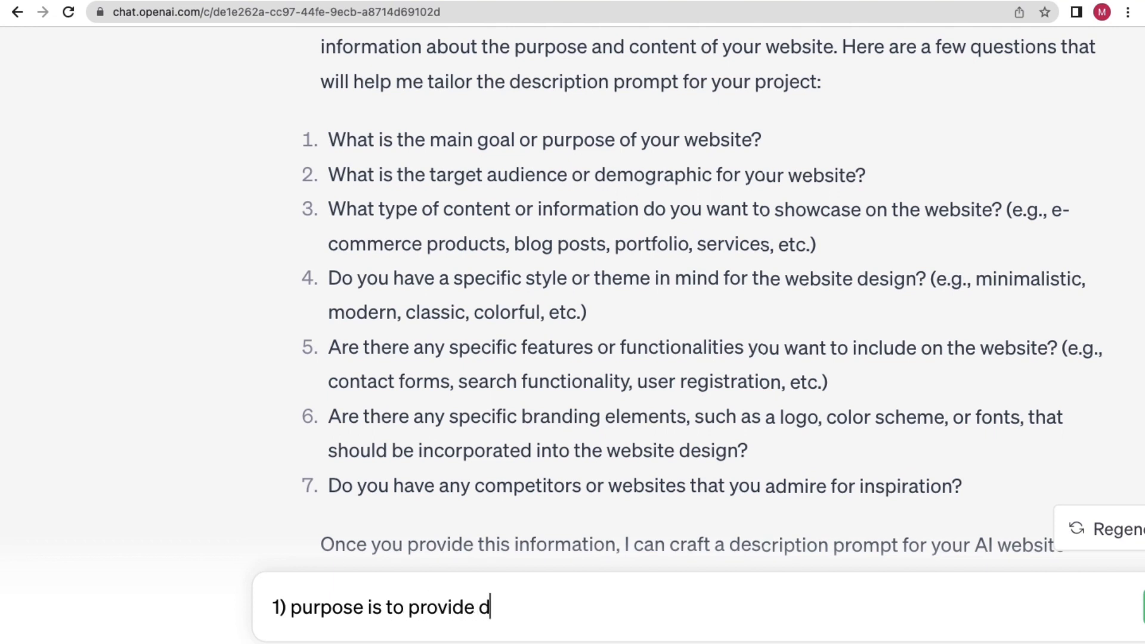
type("igital ma")
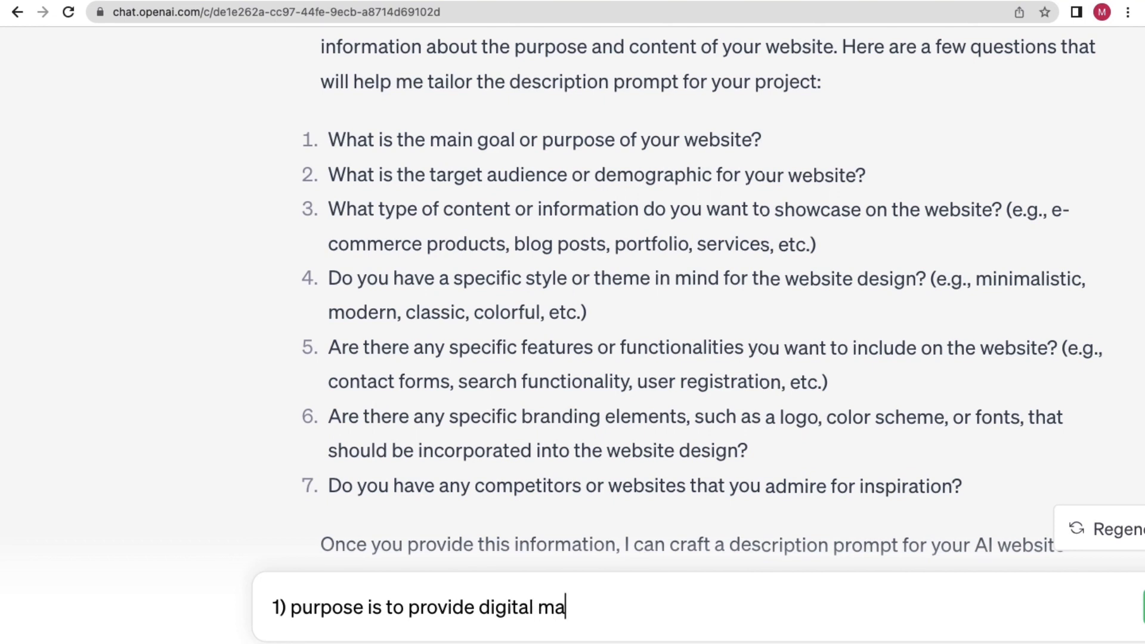
type("rketing blogs")
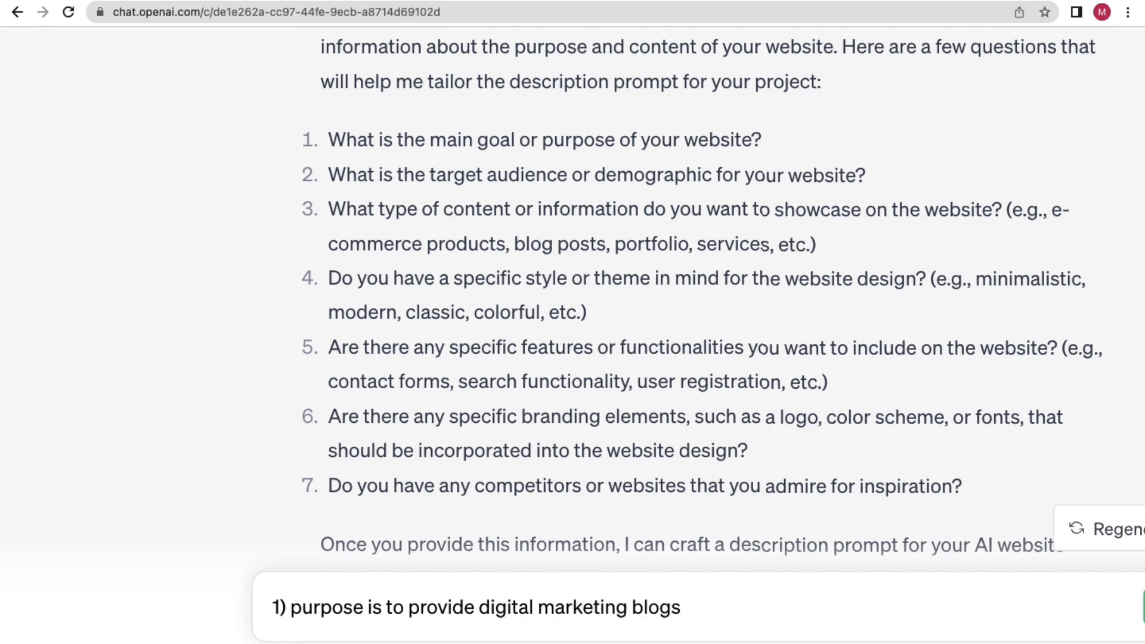
Add answer 2): audience is people interested in digital marketing, all genders; begin item 3).
key("shift+Return")
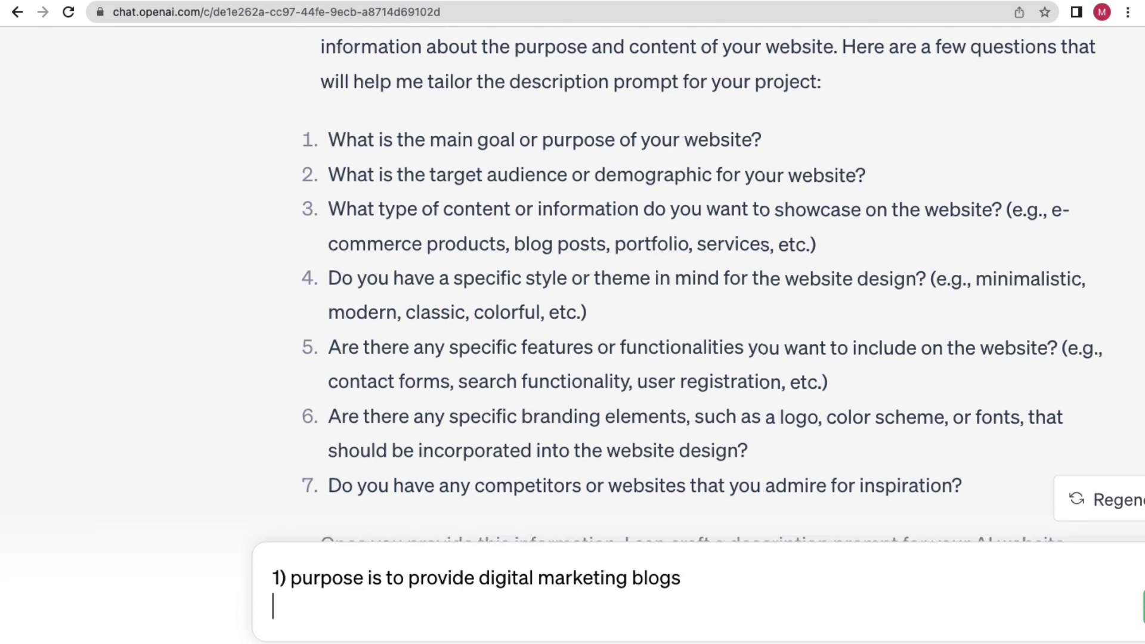
type("2)")
left_click_drag(458, 177, 792, 178)
left_click(350, 610)
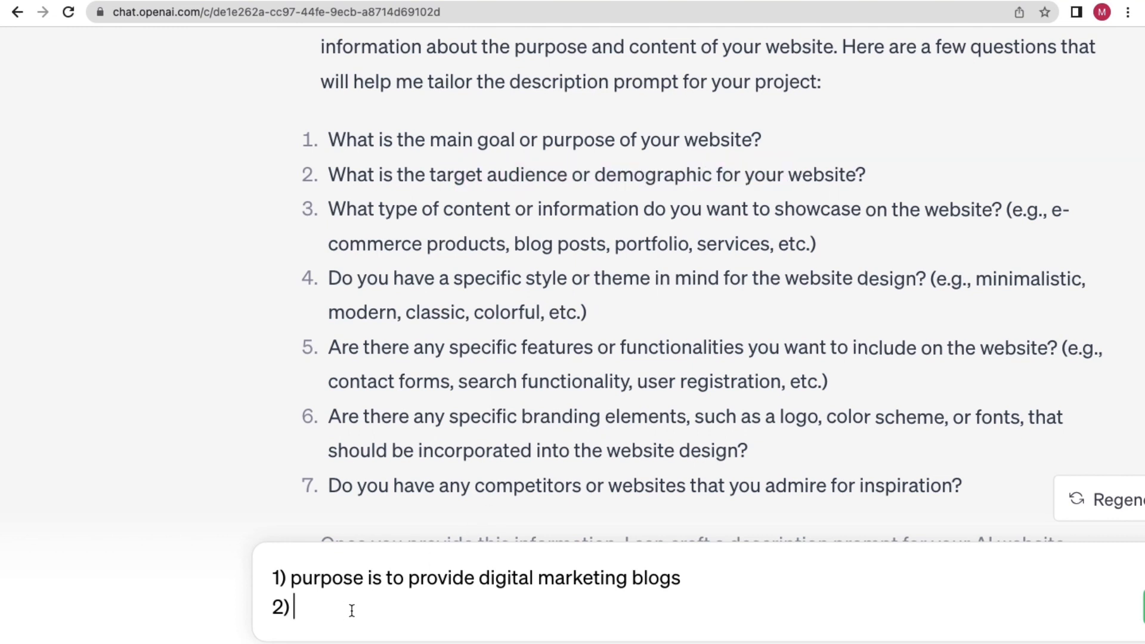
type("target auiden")
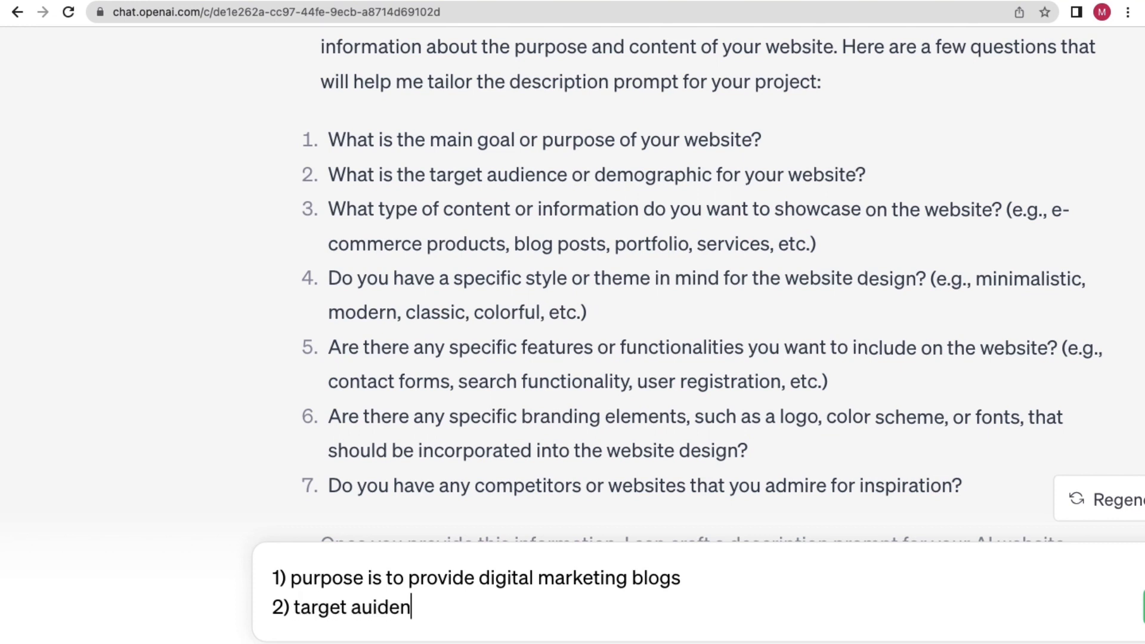
type("ce is ")
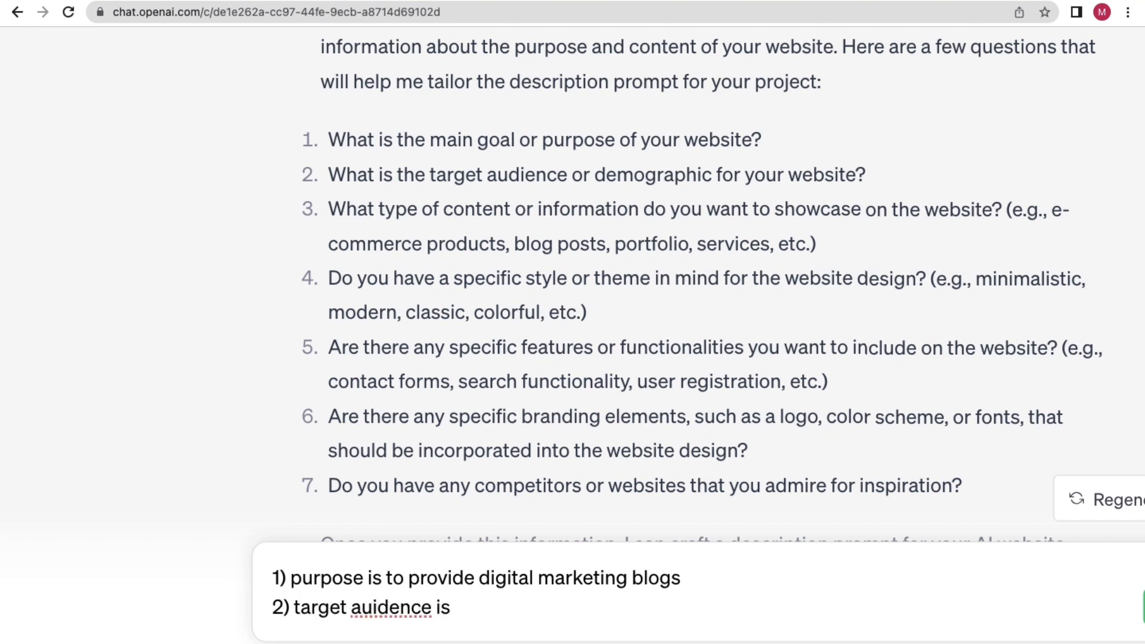
type("people who")
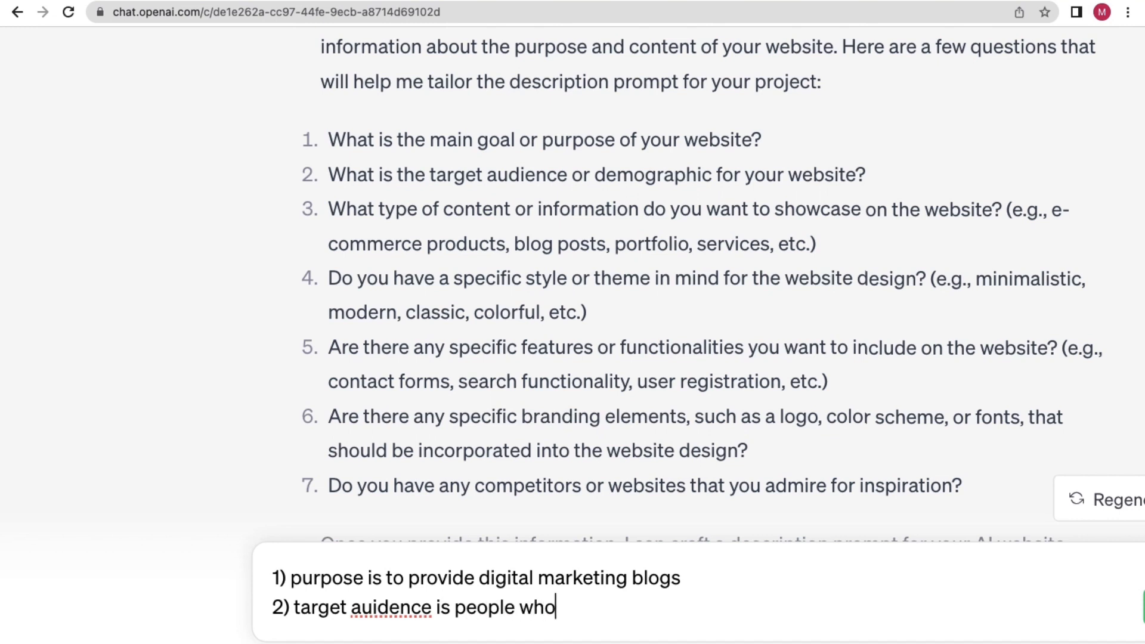
type(" are interested in")
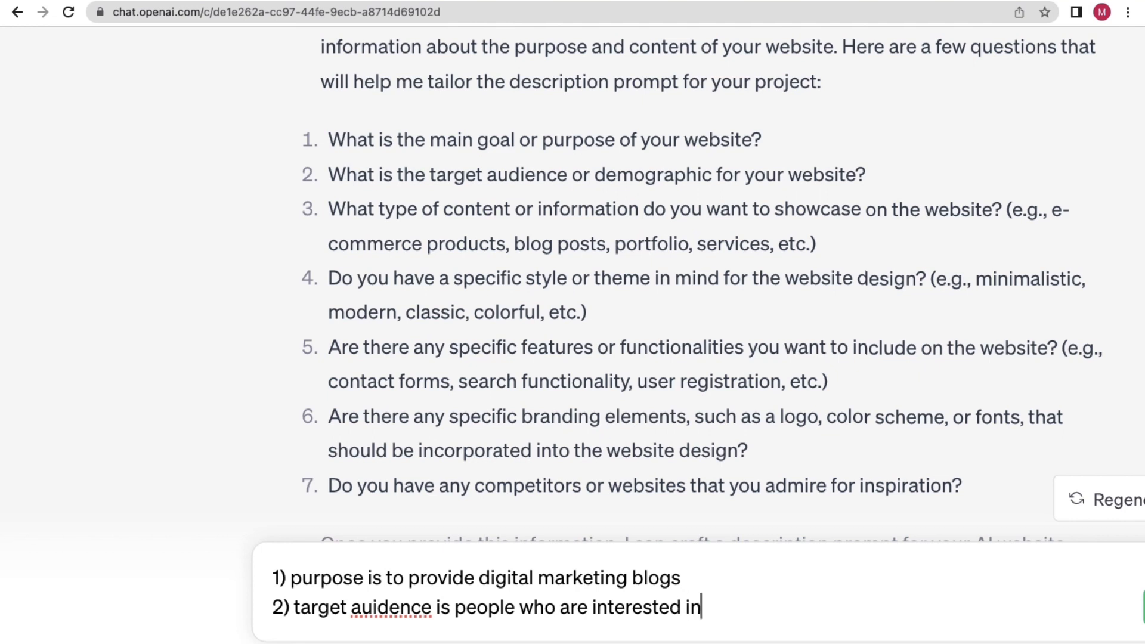
type(" digital")
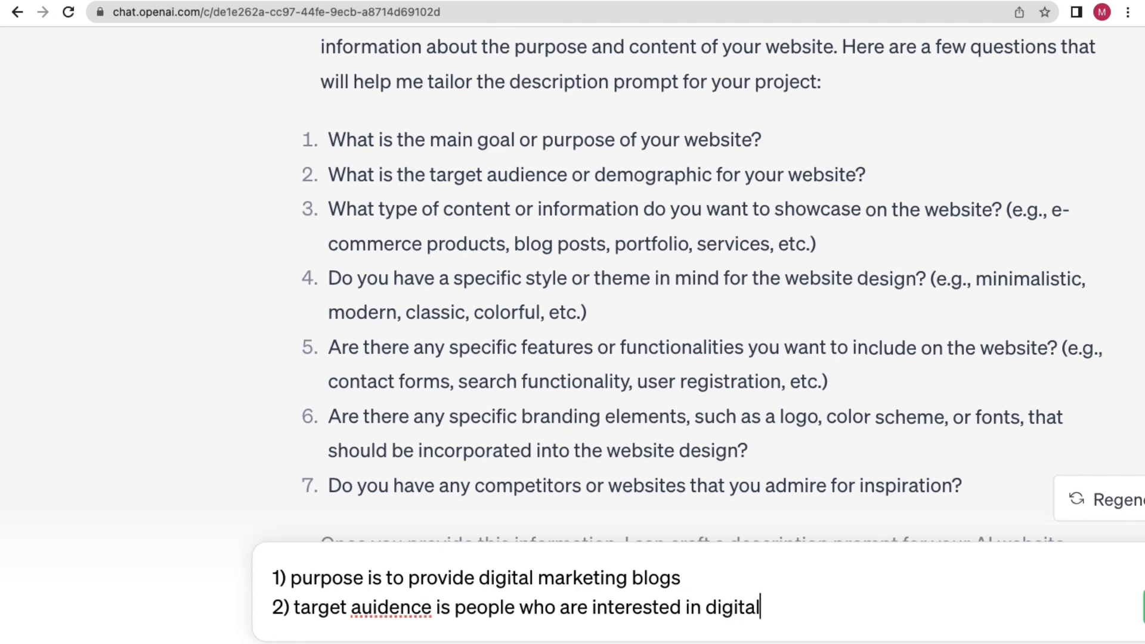
type(" marketing")
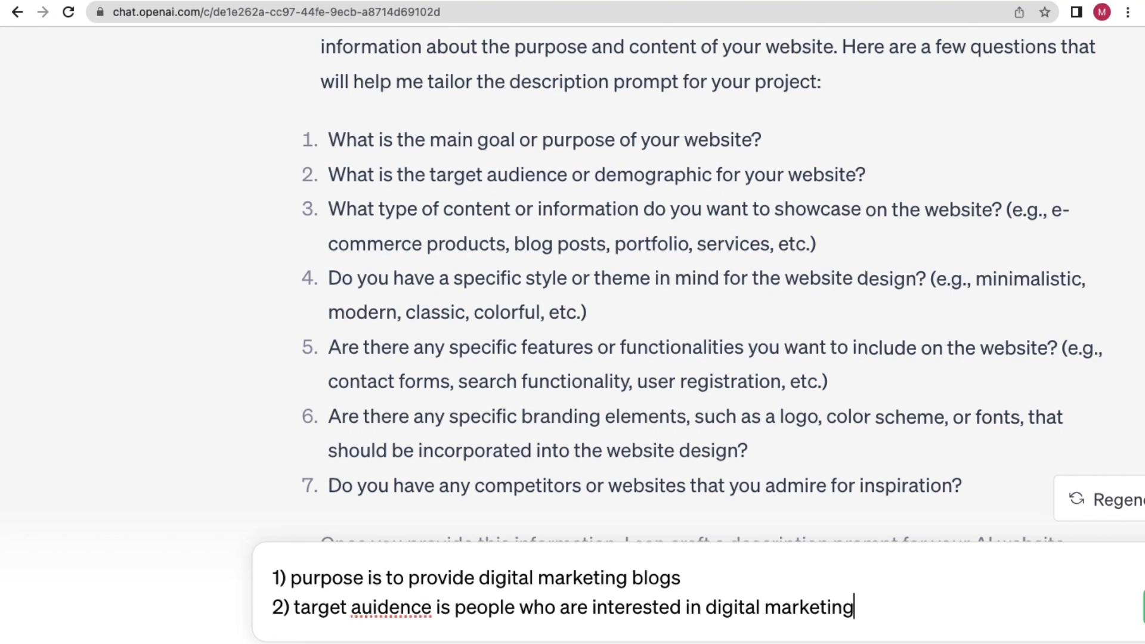
type(" & dem")
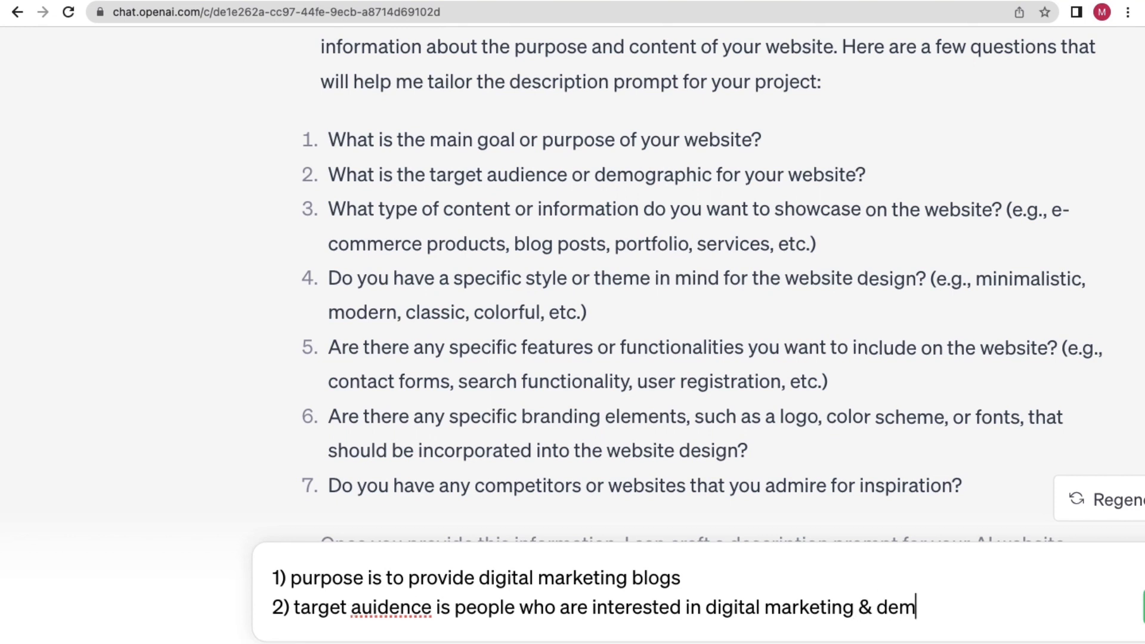
type("ograph")
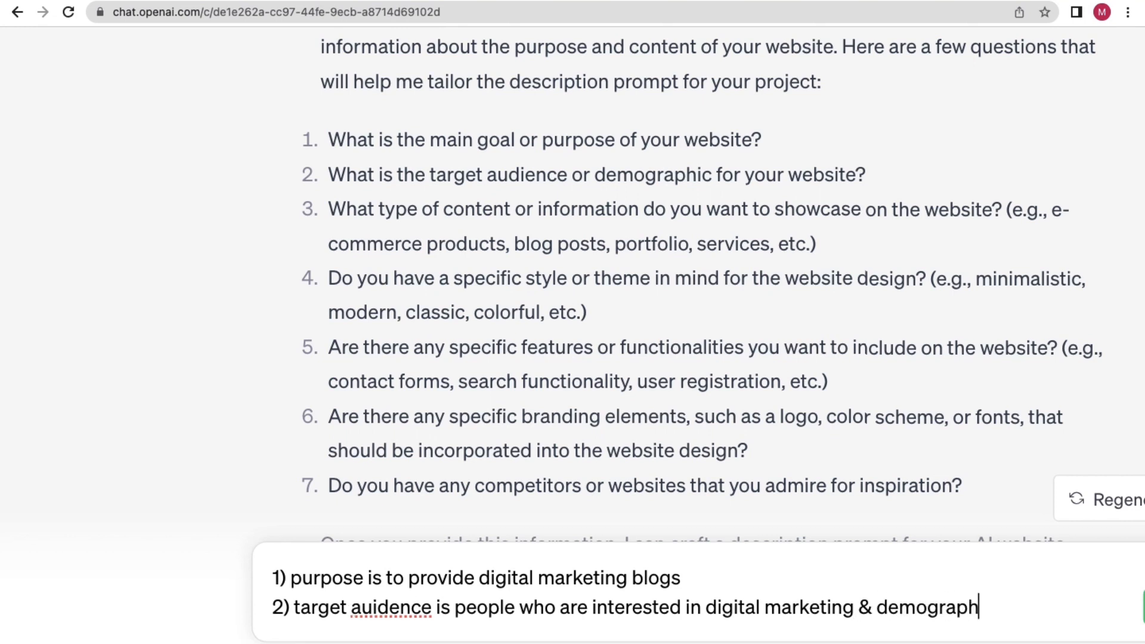
type("ic is n")
key("BackSpace")
type("both ")
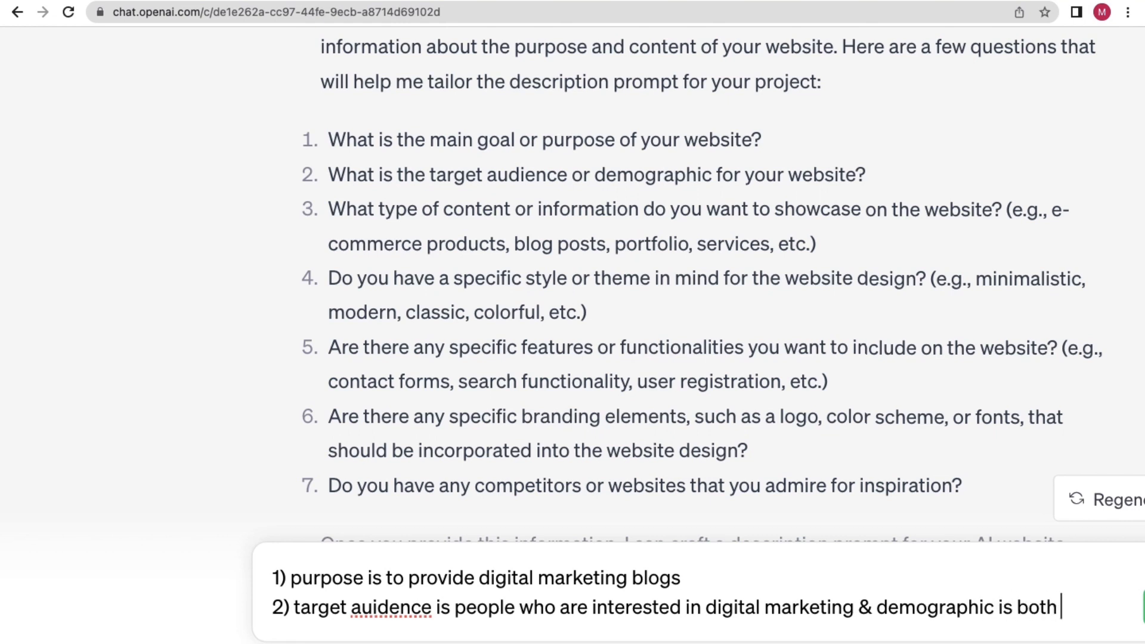
type("make")
key("BackSpace")
key("BackSpace")
key("BackSpace")
key("BackSpace")
key("BackSpace")
key("BackSpace")
key("BackSpace")
key("BackSpace")
key("BackSpace")
type("all gender")
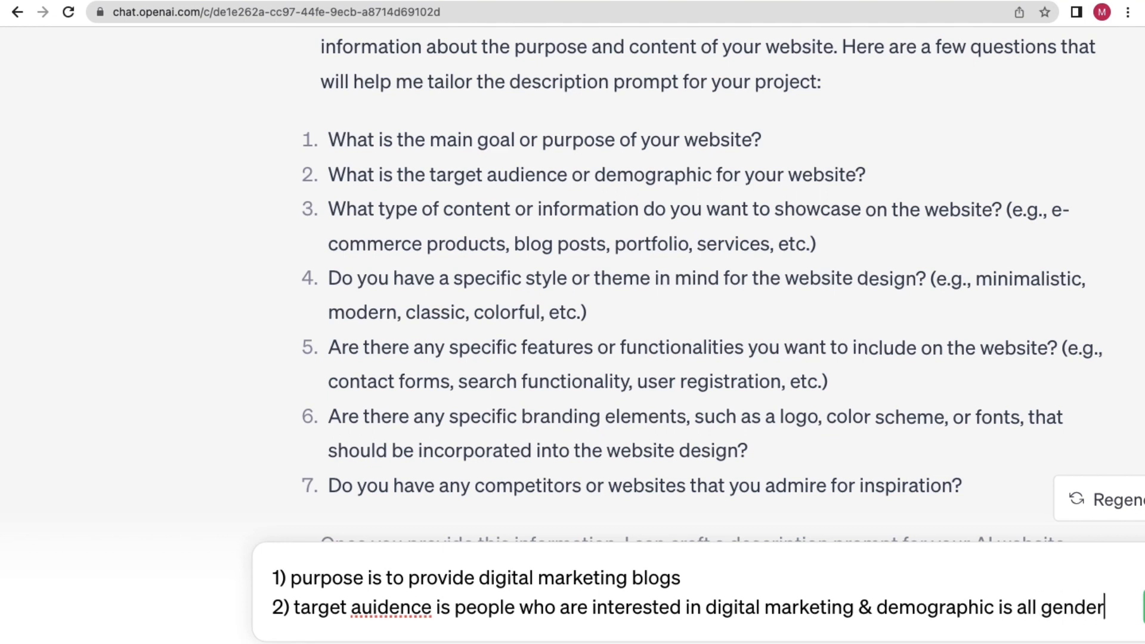
key("shift+Return")
type("3)")
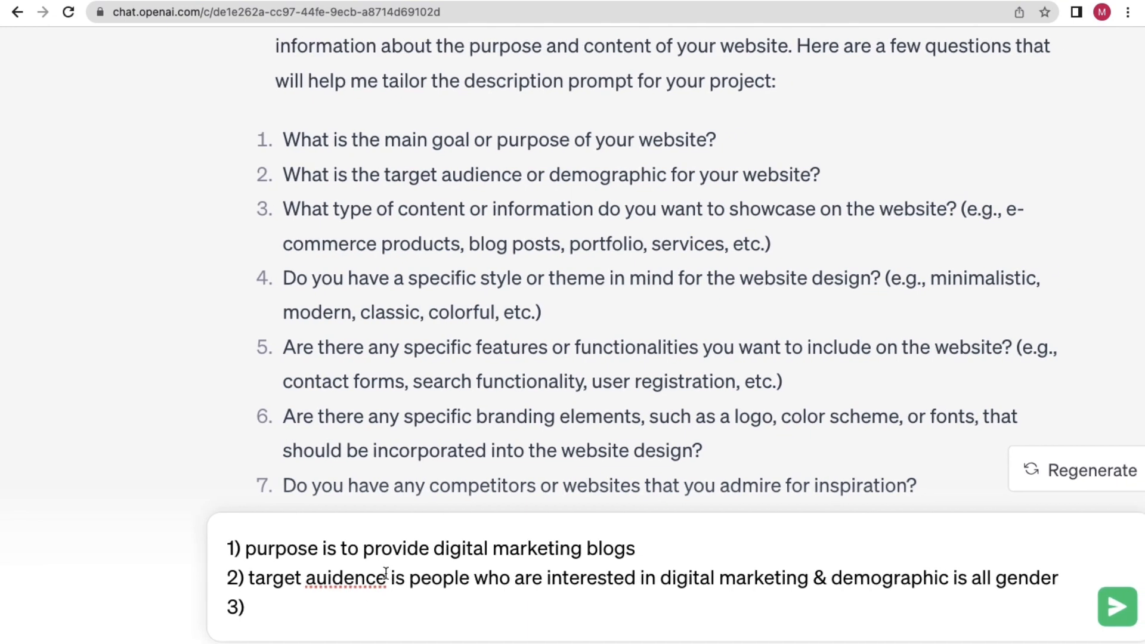
Correct 'auidence' to 'audience' in answer 2 and append '& location'.
double_click(364, 577)
type("au")
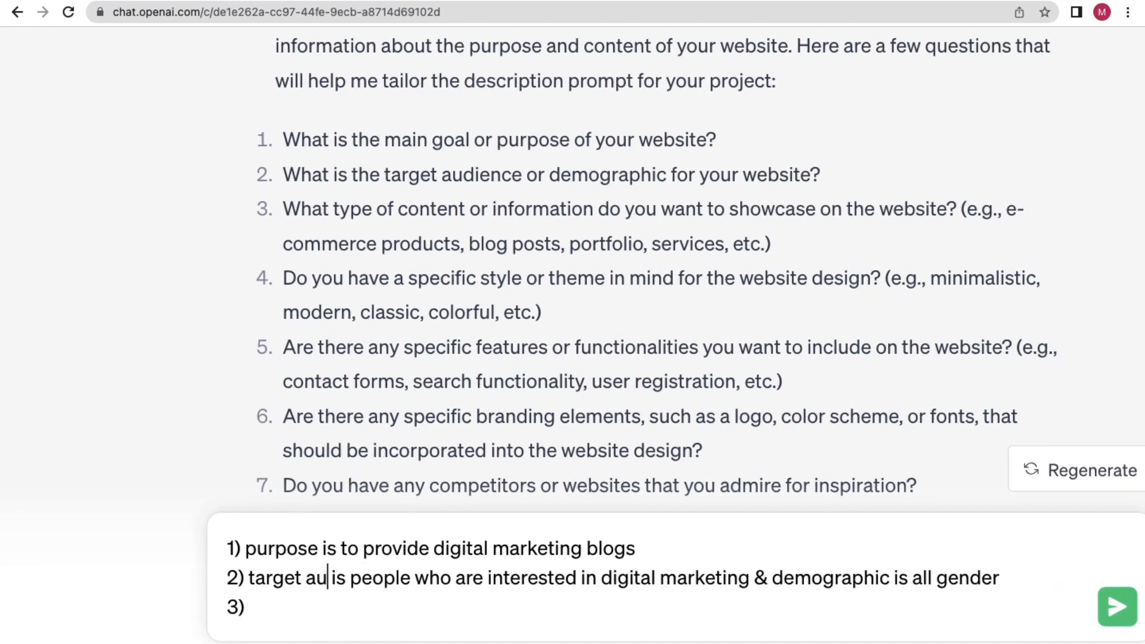
type("dience")
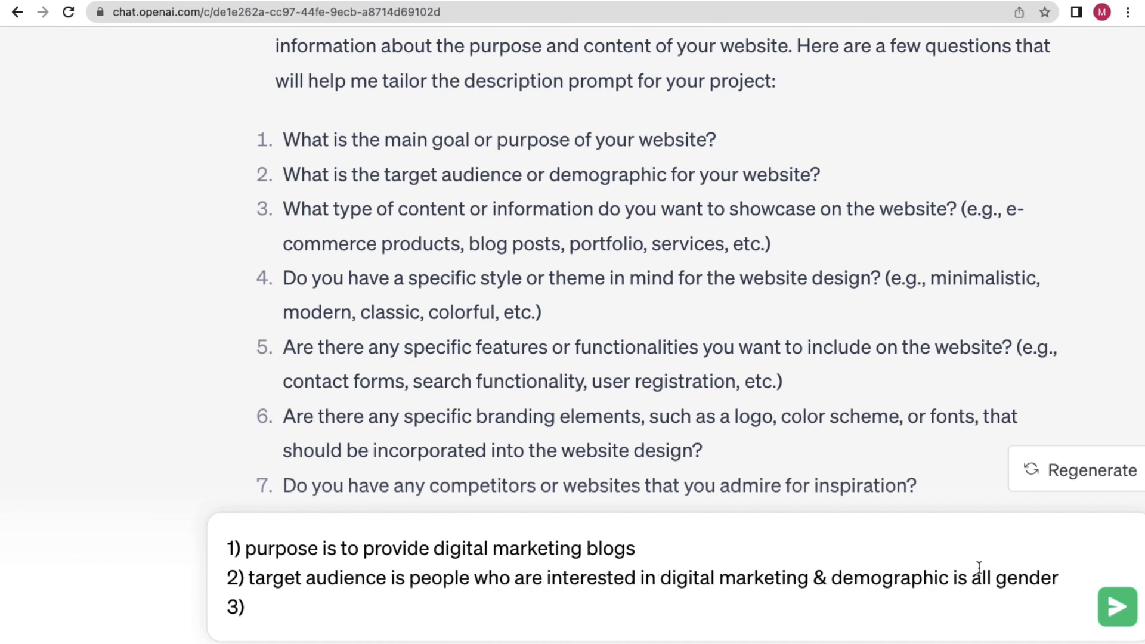
left_click(1061, 575)
type("& locat")
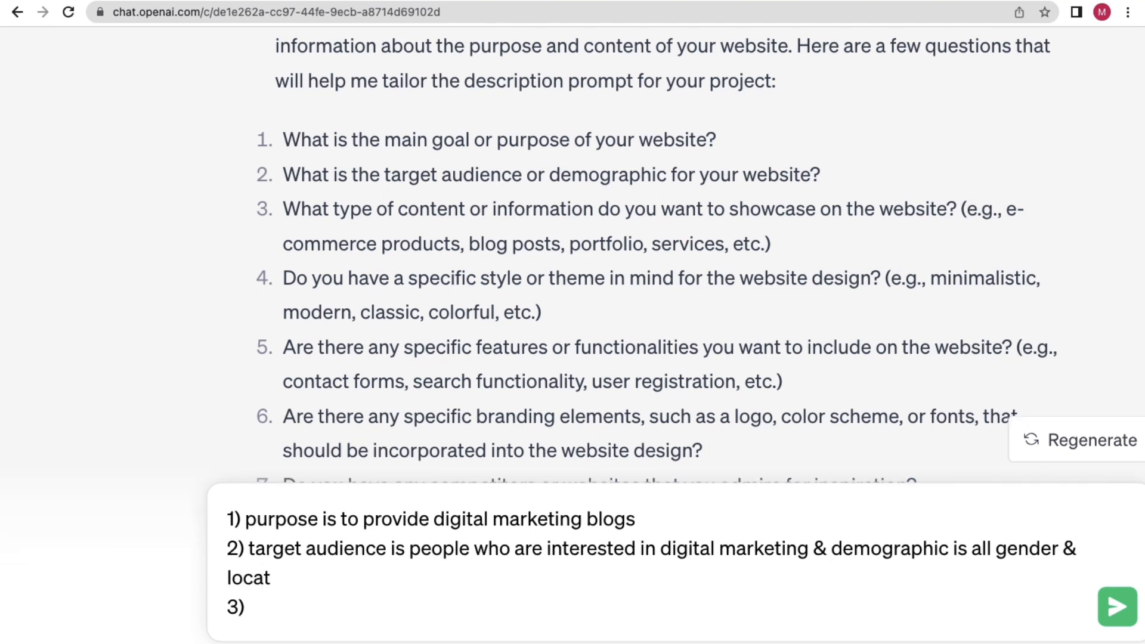
type("ion")
Answer 3): content will be blog posts and services for the digital marketing niche; begin item 4).
left_click(417, 621)
type("Content")
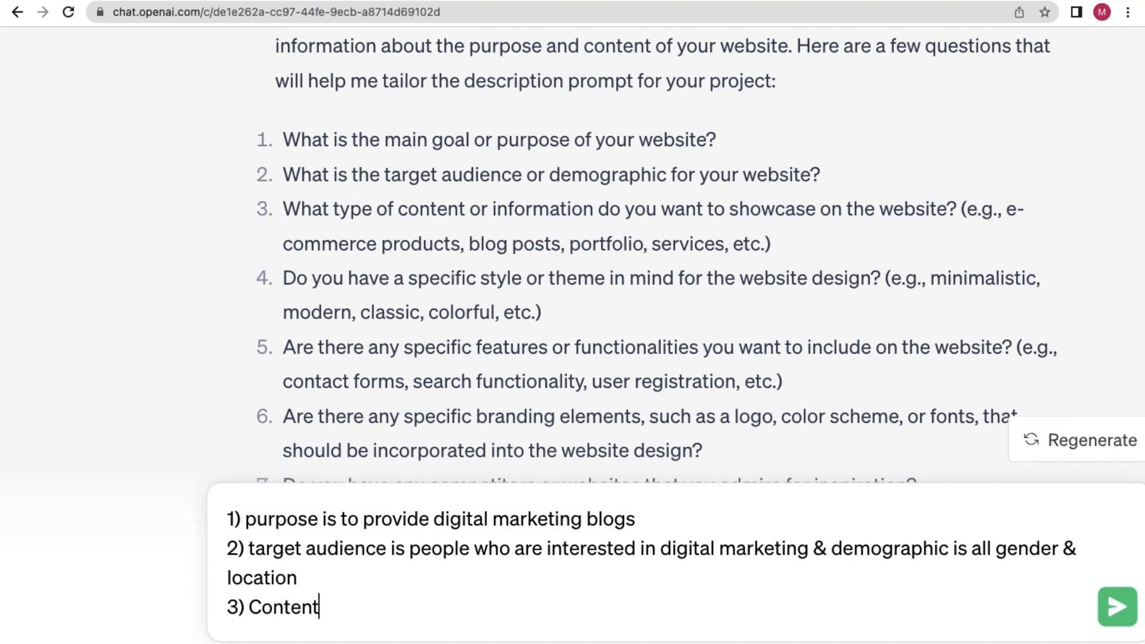
type(" type will be blog")
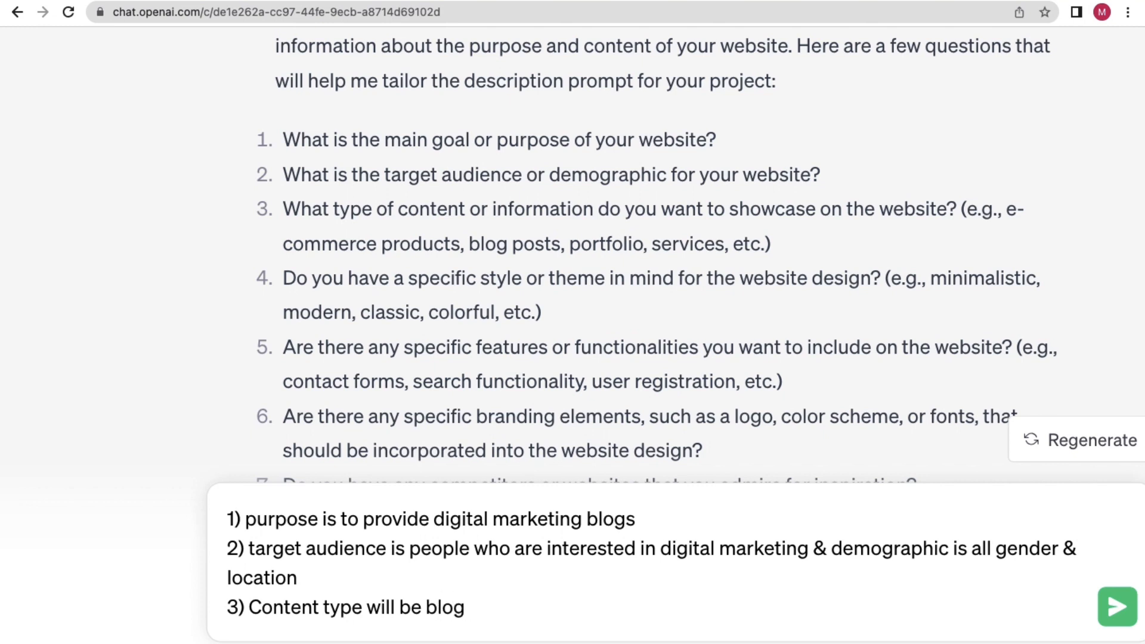
type(" post and ser")
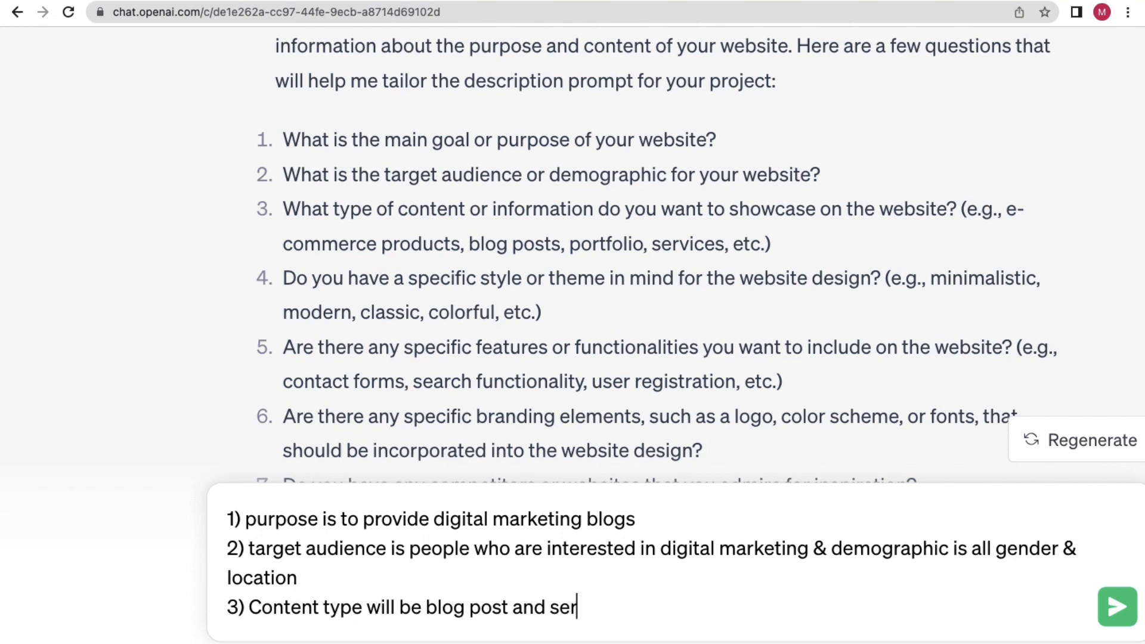
type("vice rela")
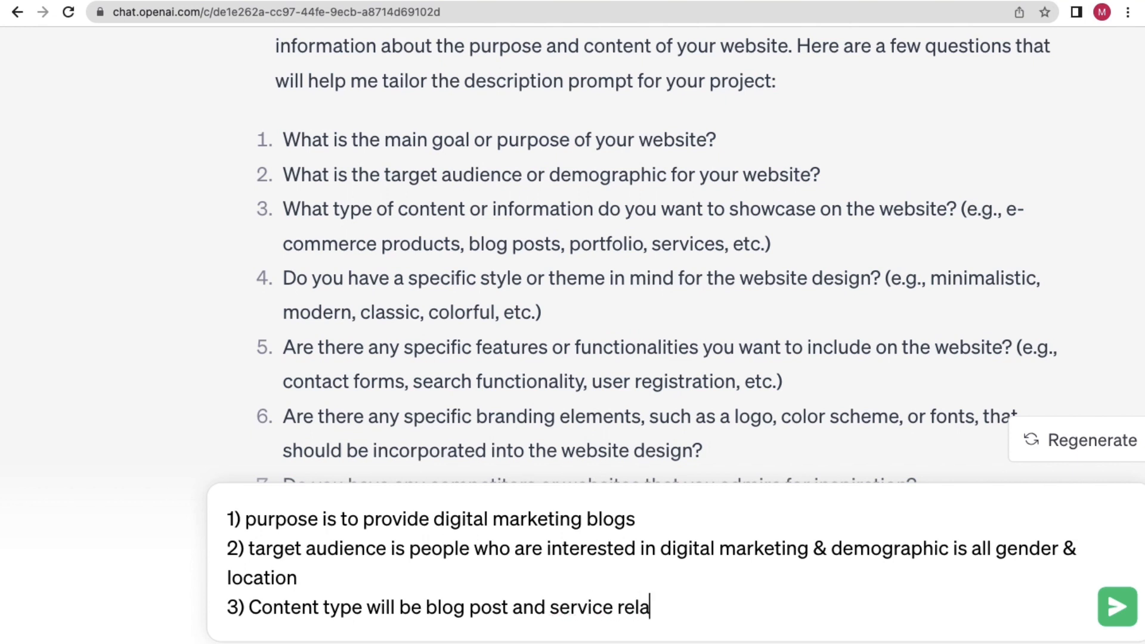
type("ted to d")
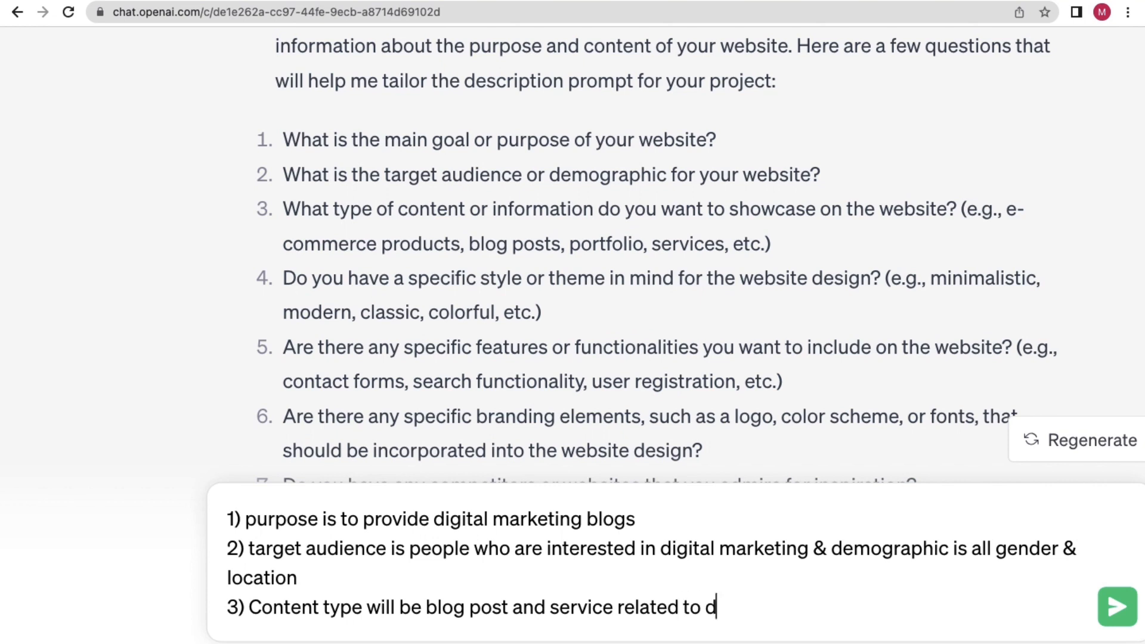
type("igital ma")
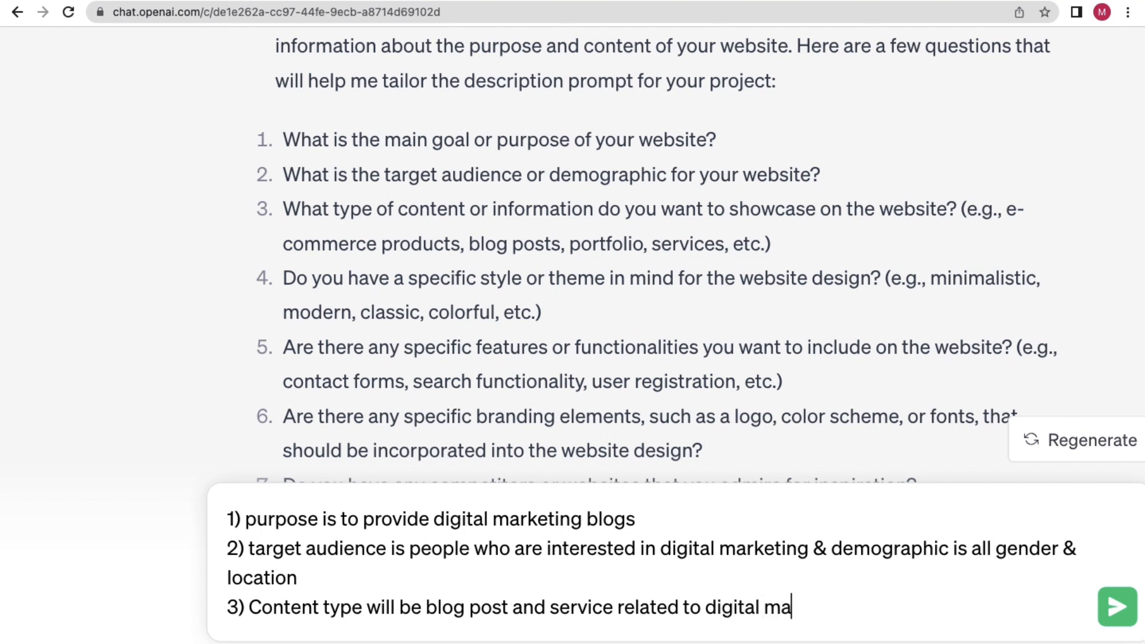
type("rketing niche")
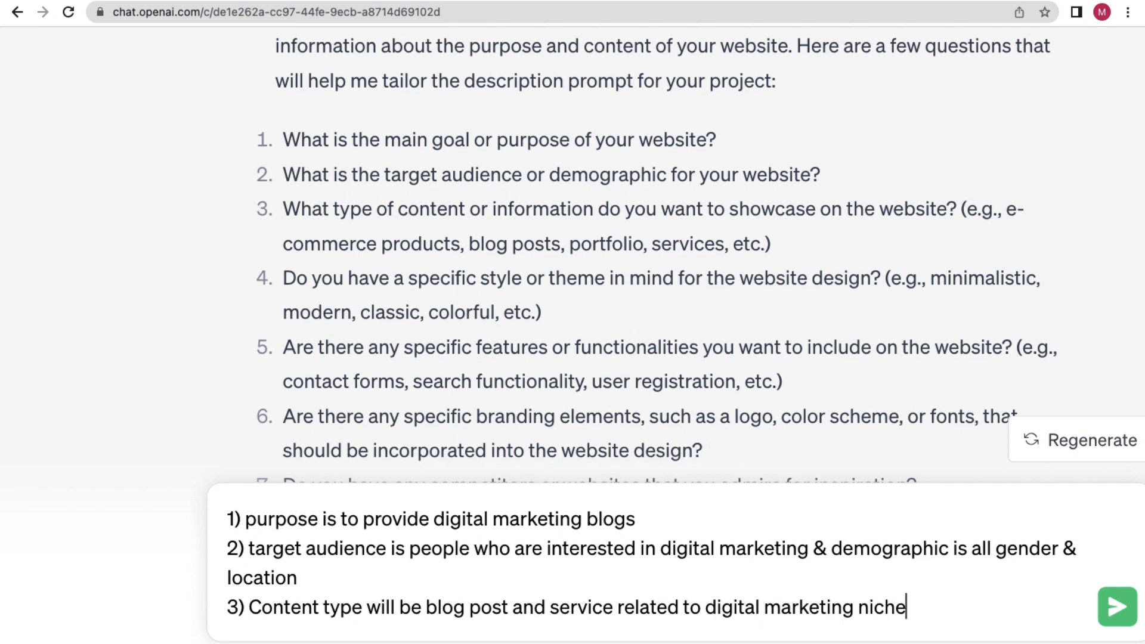
key("shift+Return")
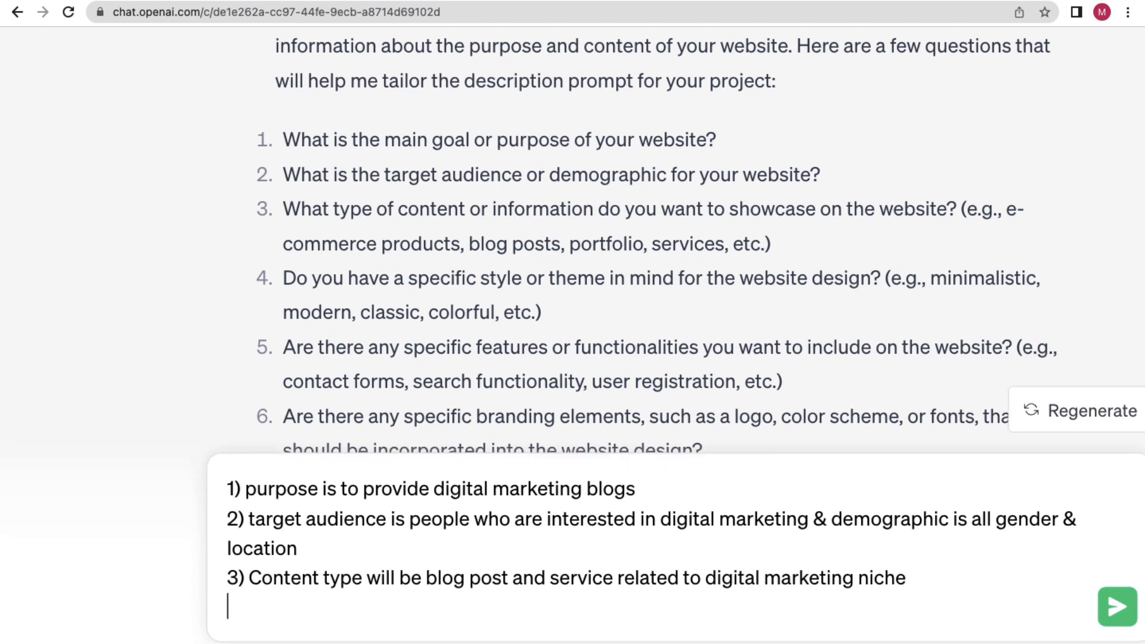
key("shift+Return")
key("shift+Return")
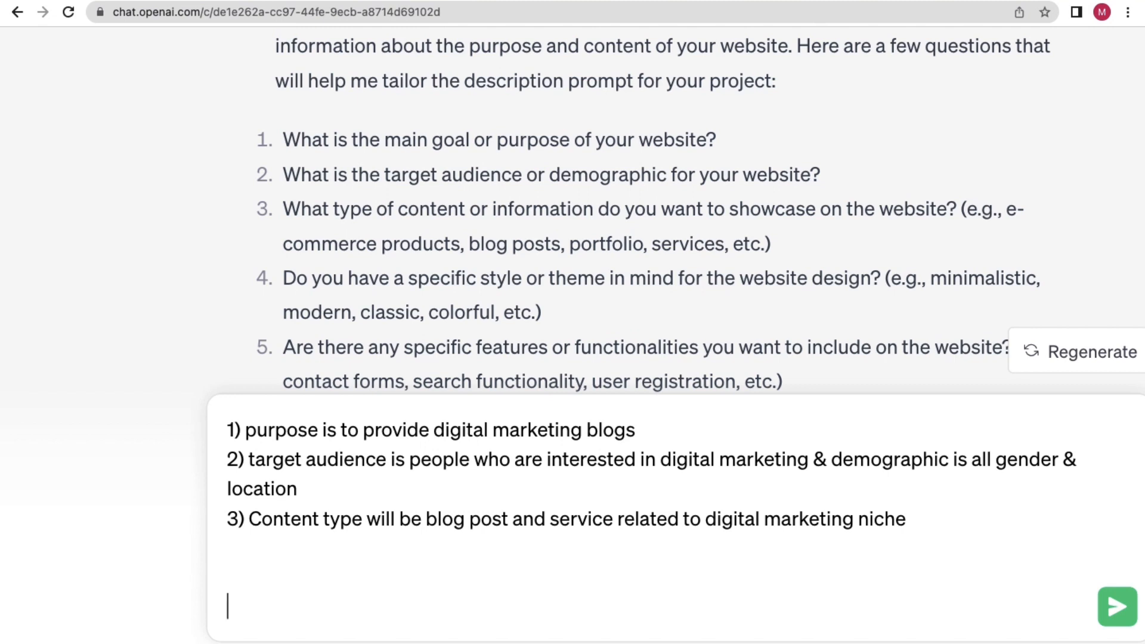
key("BackSpace")
key("BackSpace")
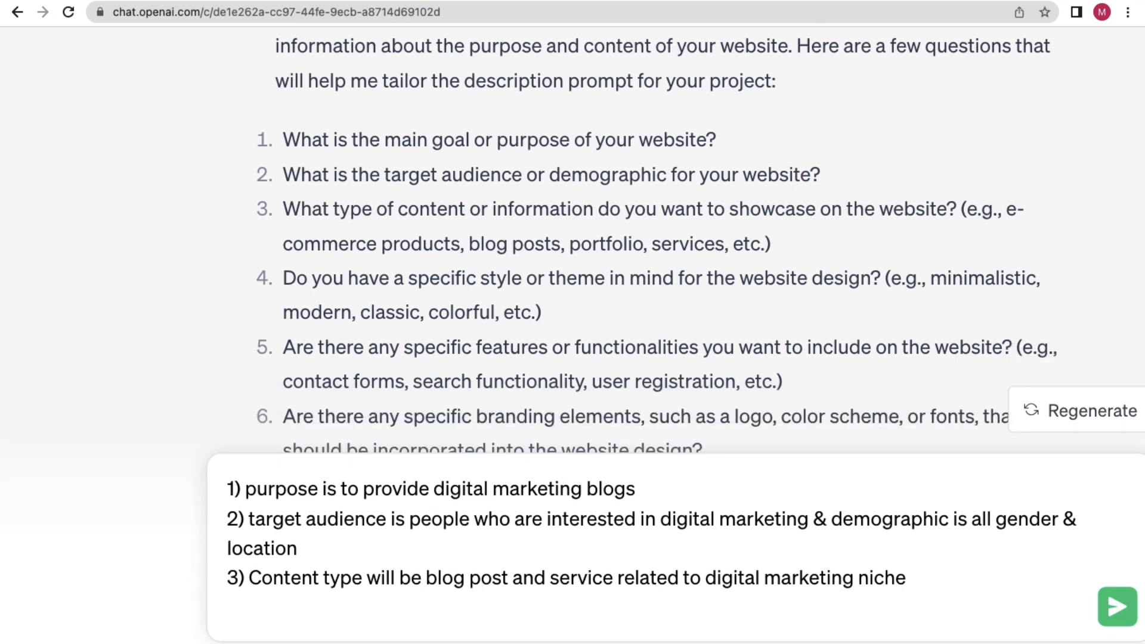
type("4)")
Answer item 4 with 'style should be colourful'.
scroll(637, 287, "right", 2)
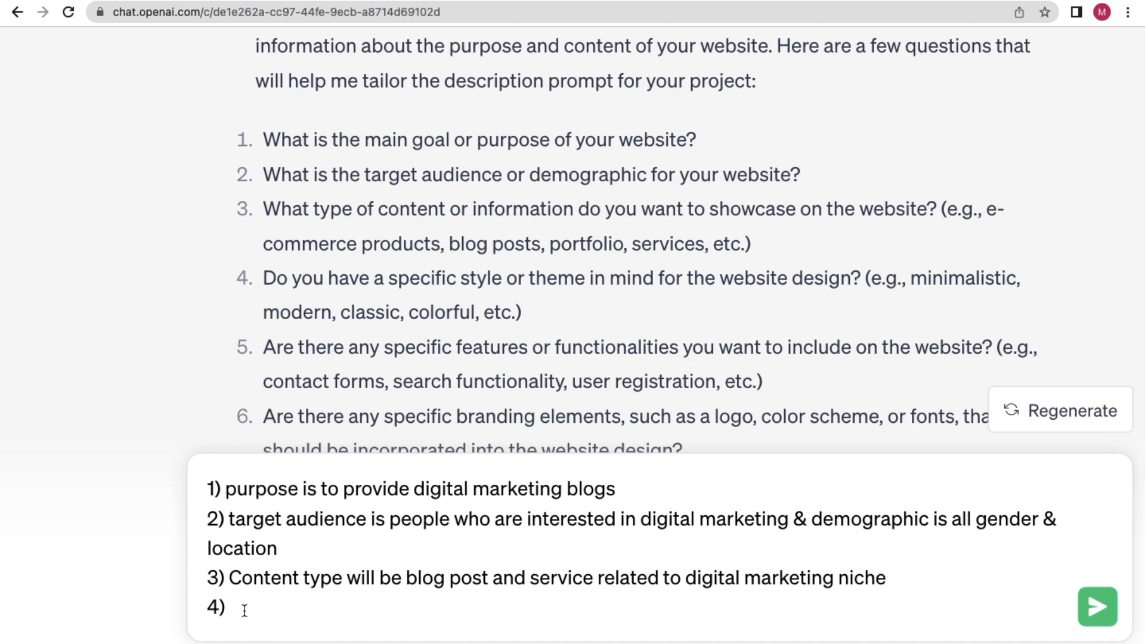
type("sy")
key("BackSpace")
type("tyle should")
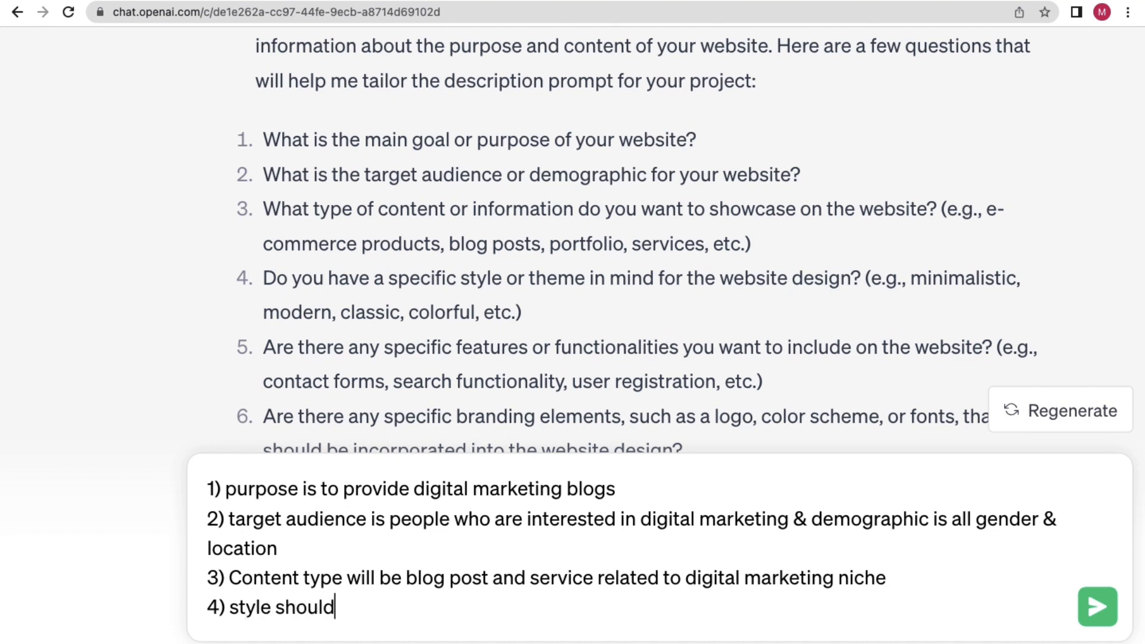
type(" be colourful")
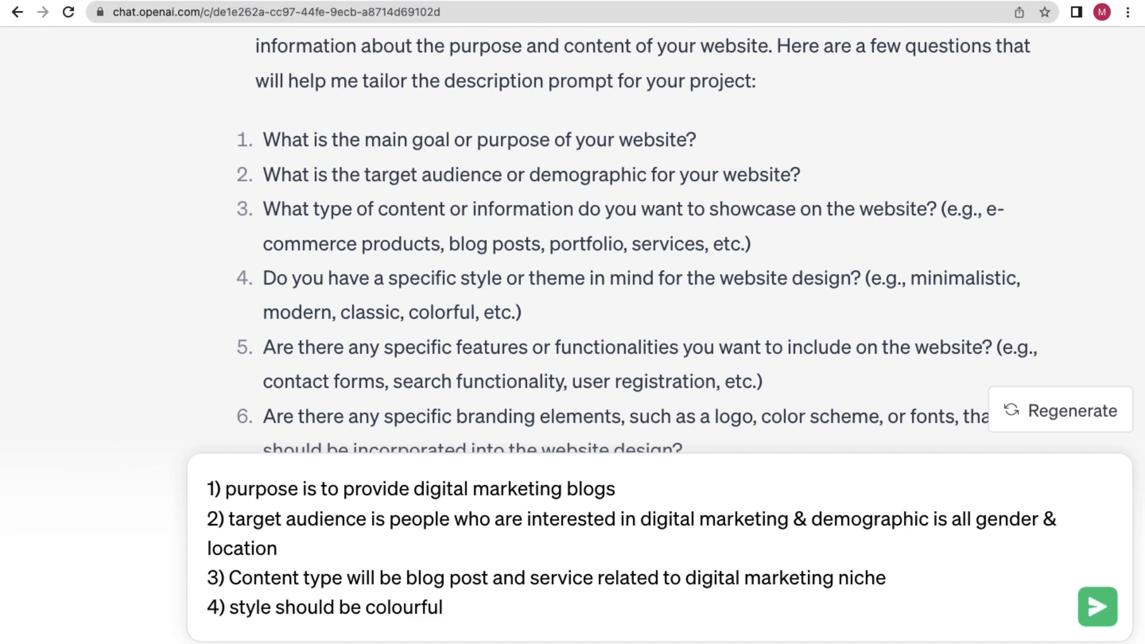
Add answer 5): features to include are contact forms & search functionality, copied from question 5.
key("shift+Return")
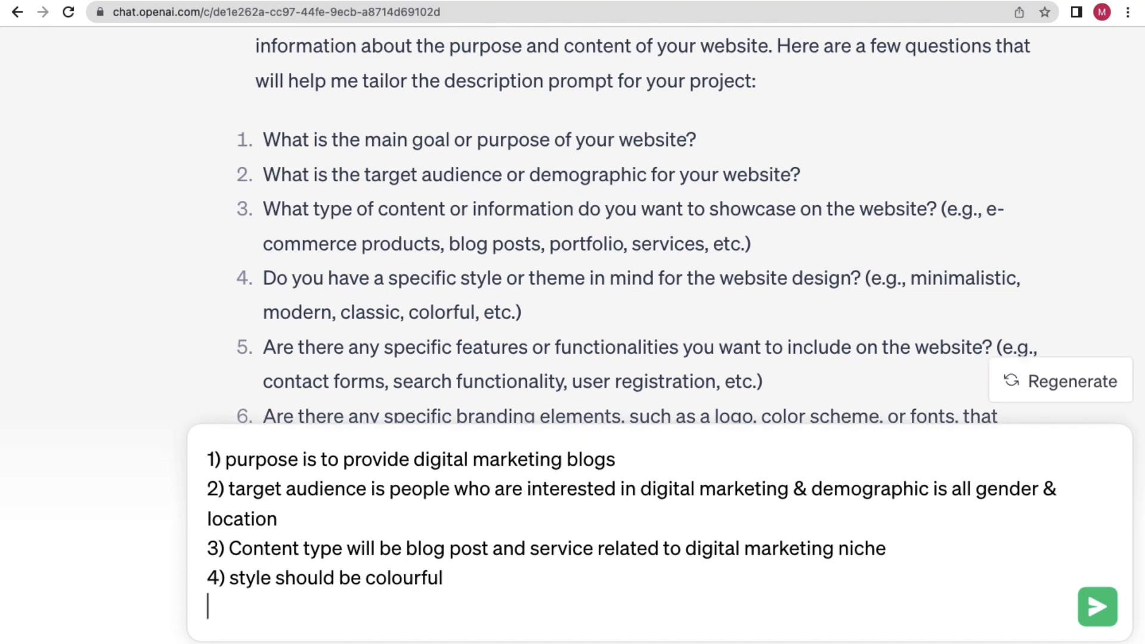
type("5)")
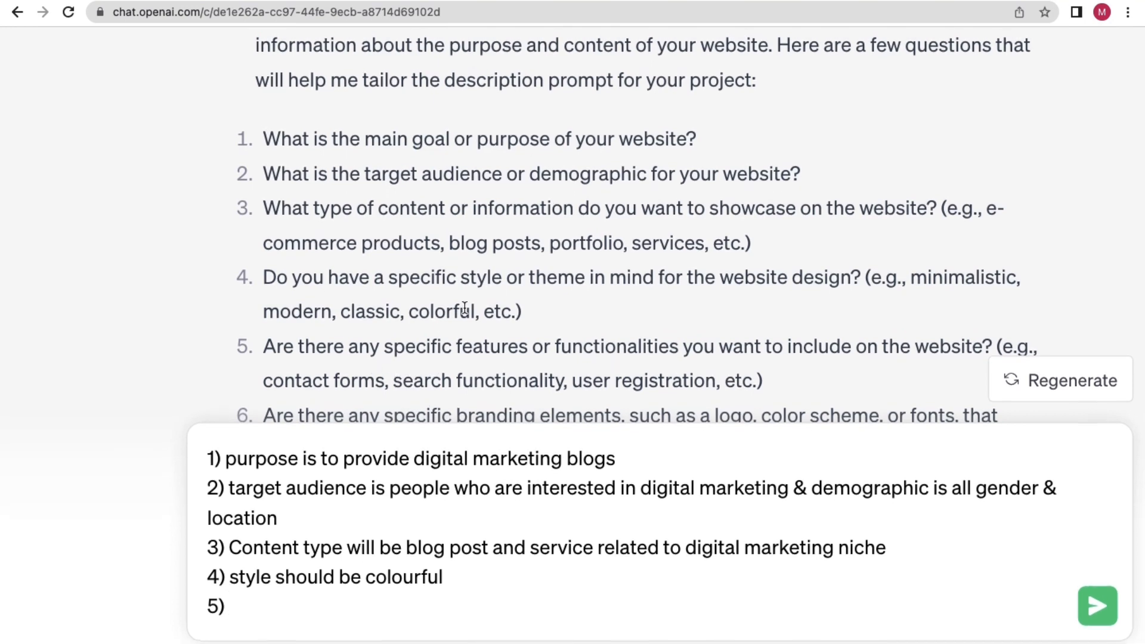
scroll(464, 307, "down", 2)
scroll(464, 307, "down", 2)
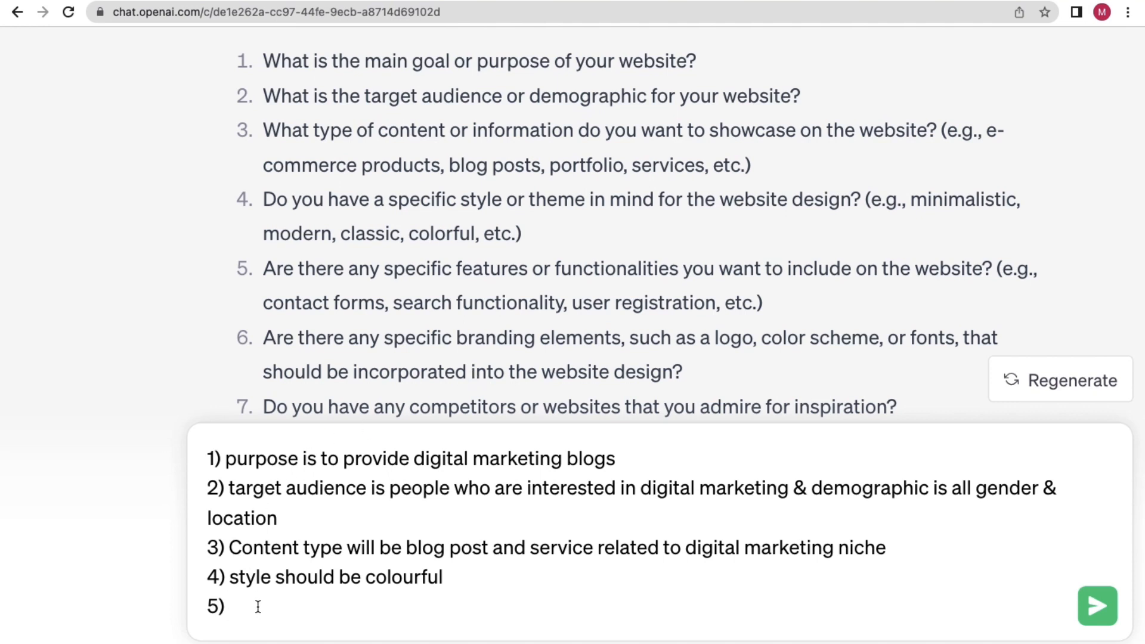
type("Features need to ")
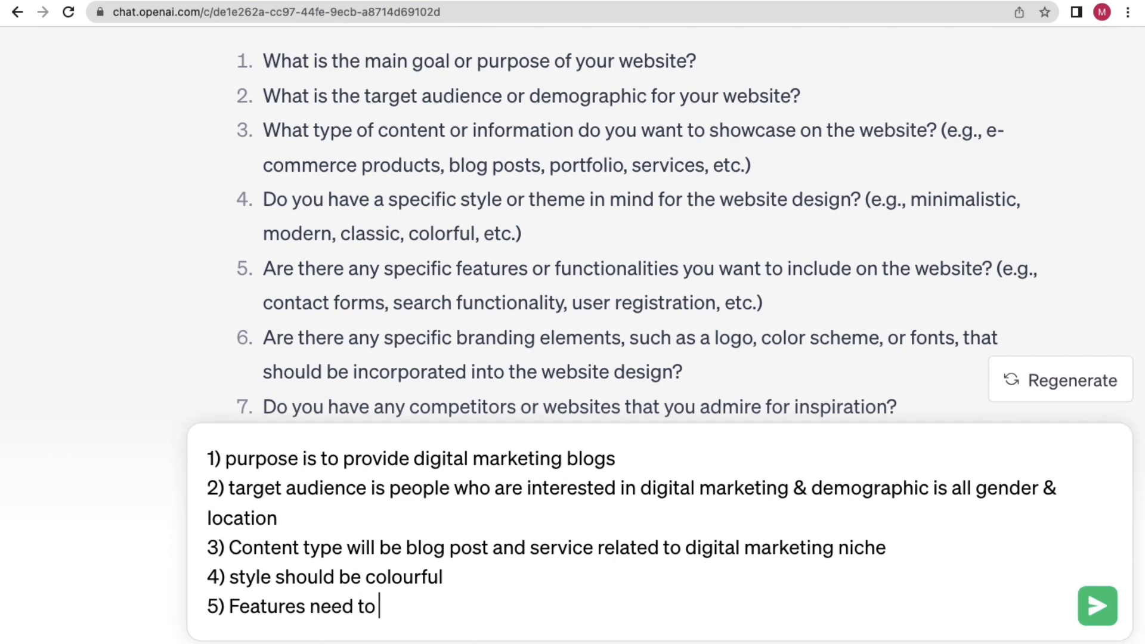
type("be included ")
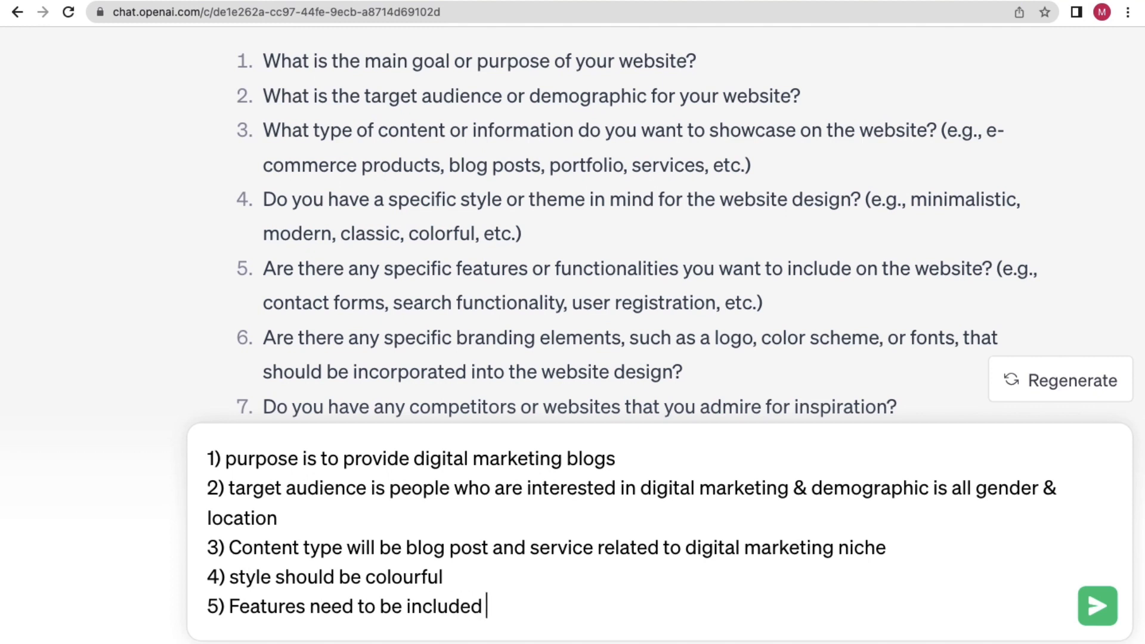
type("are")
left_click_drag(264, 302, 563, 304)
key("super+c")
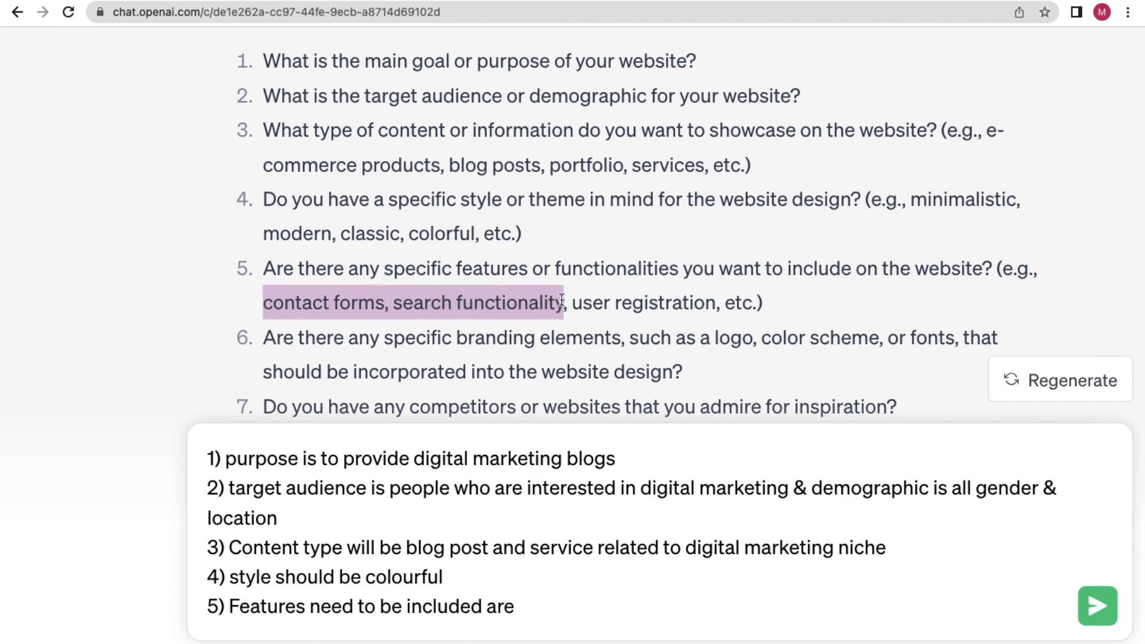
left_click(550, 619)
key("super+v")
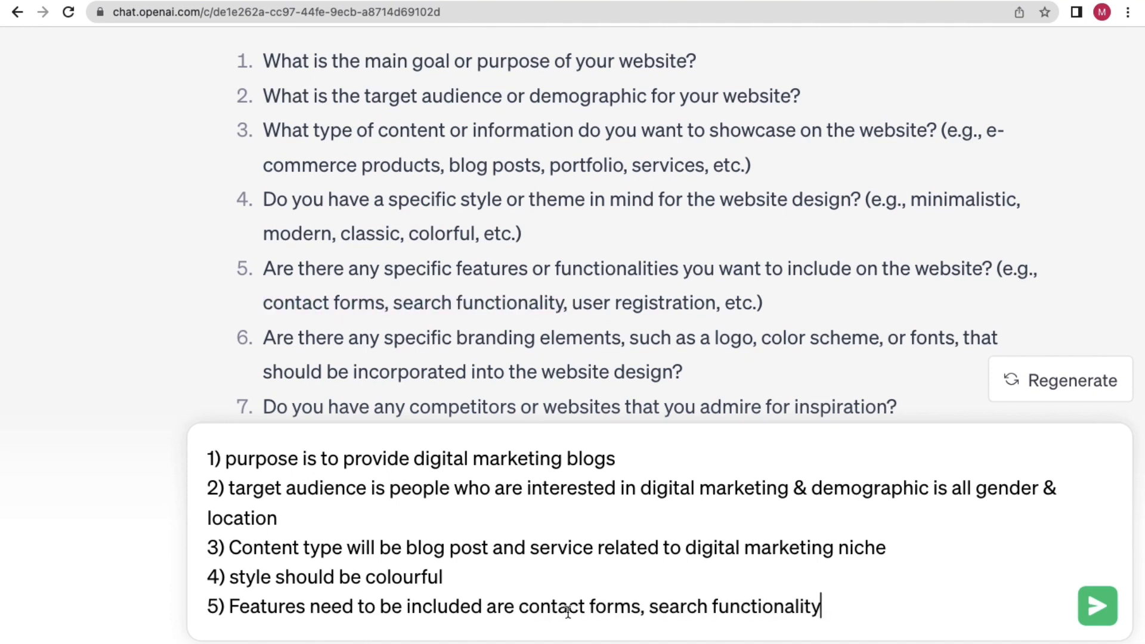
left_click(645, 607)
key("BackSpace")
type("&")
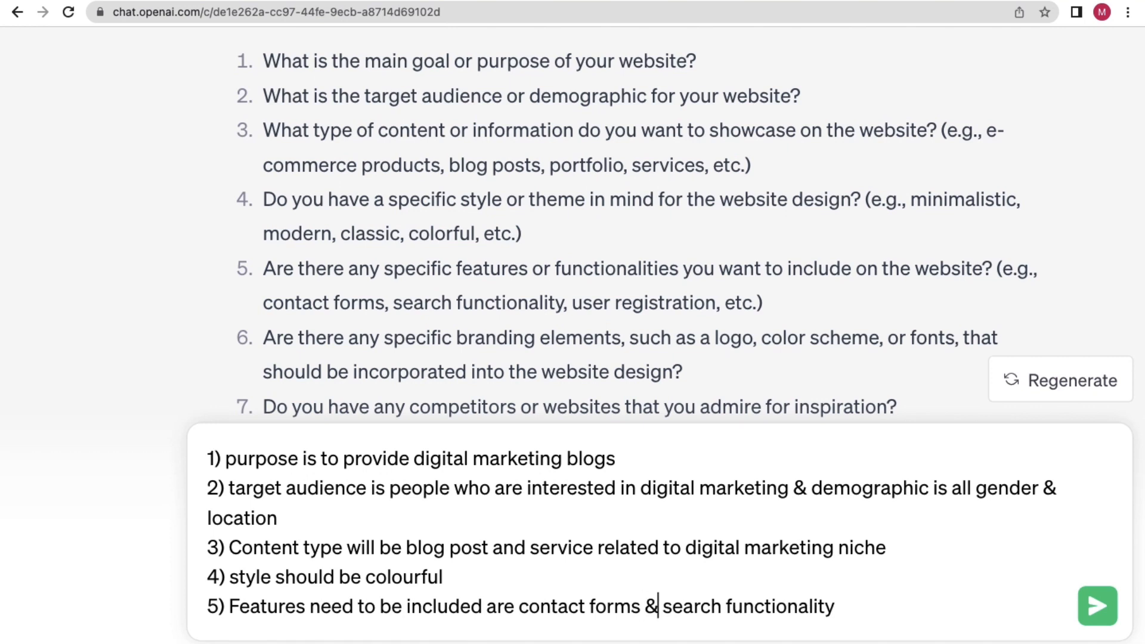
Start a new numbered item 6) below answer 5.
left_click(846, 606)
key("shift+Return")
type("6)")
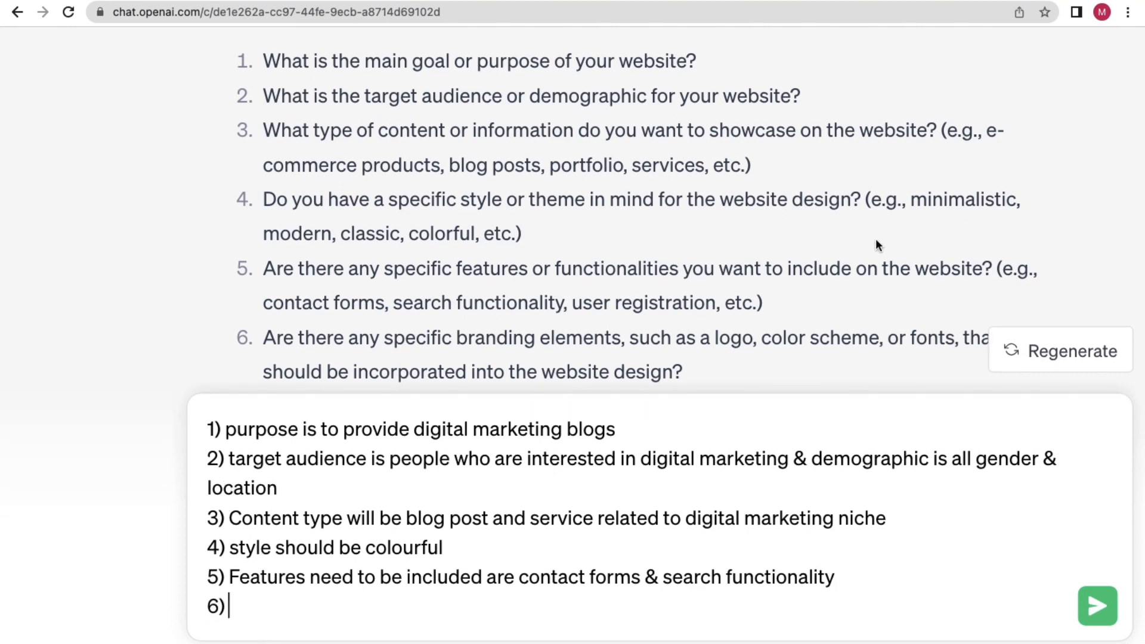
scroll(692, 301, "down", 2)
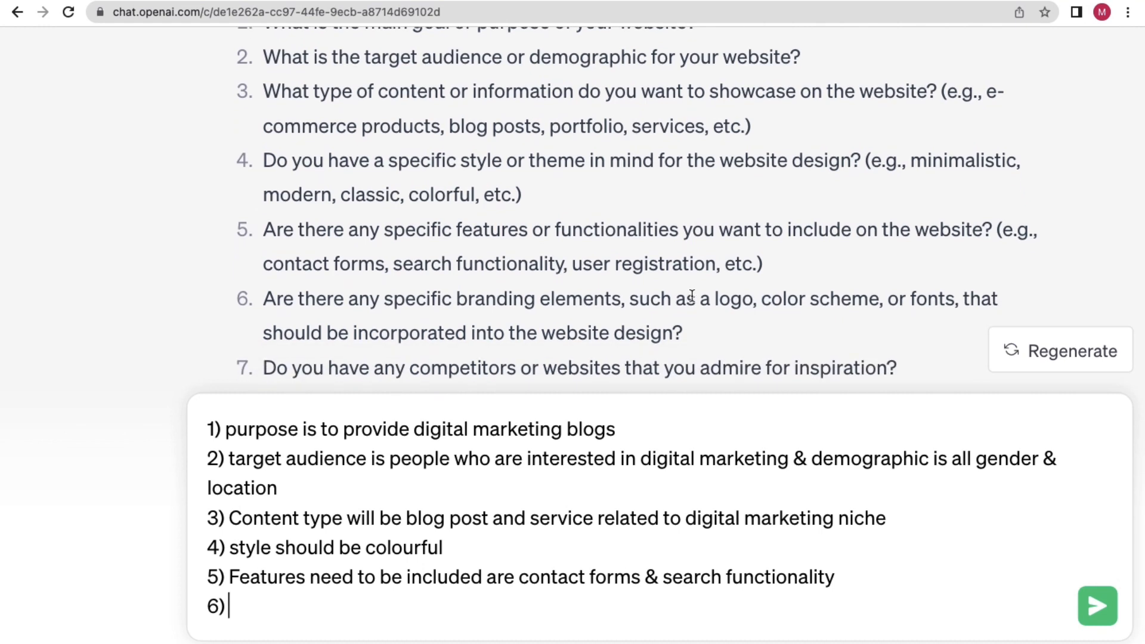
scroll(692, 295, "down", 4)
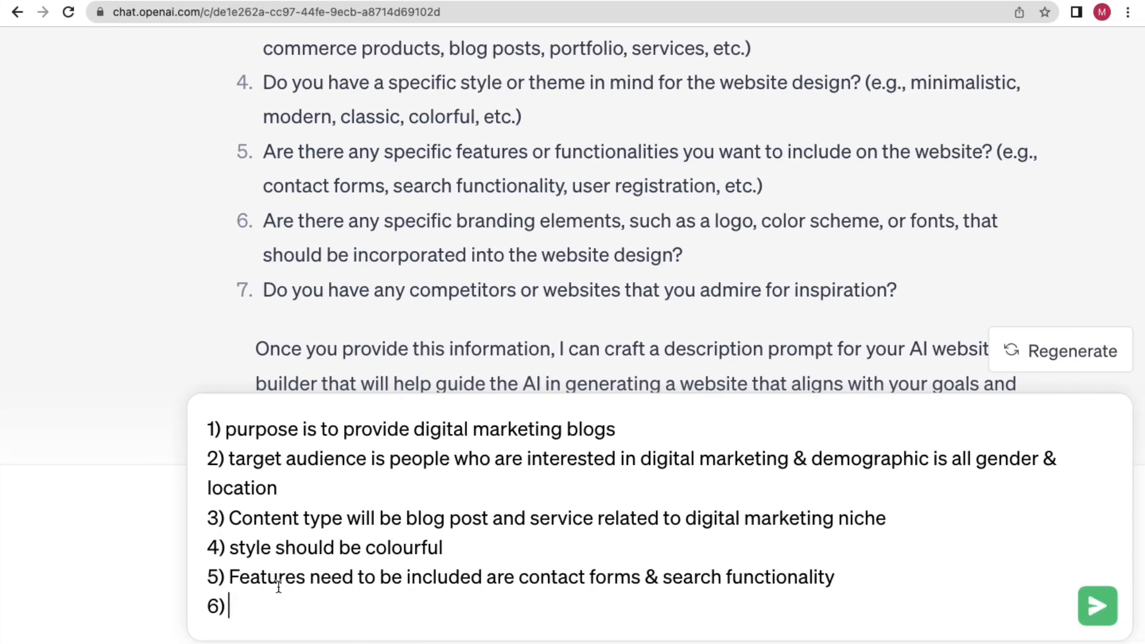
Answer item 6 with the brand name and a red, white and black colour scheme.
type("brand name ")
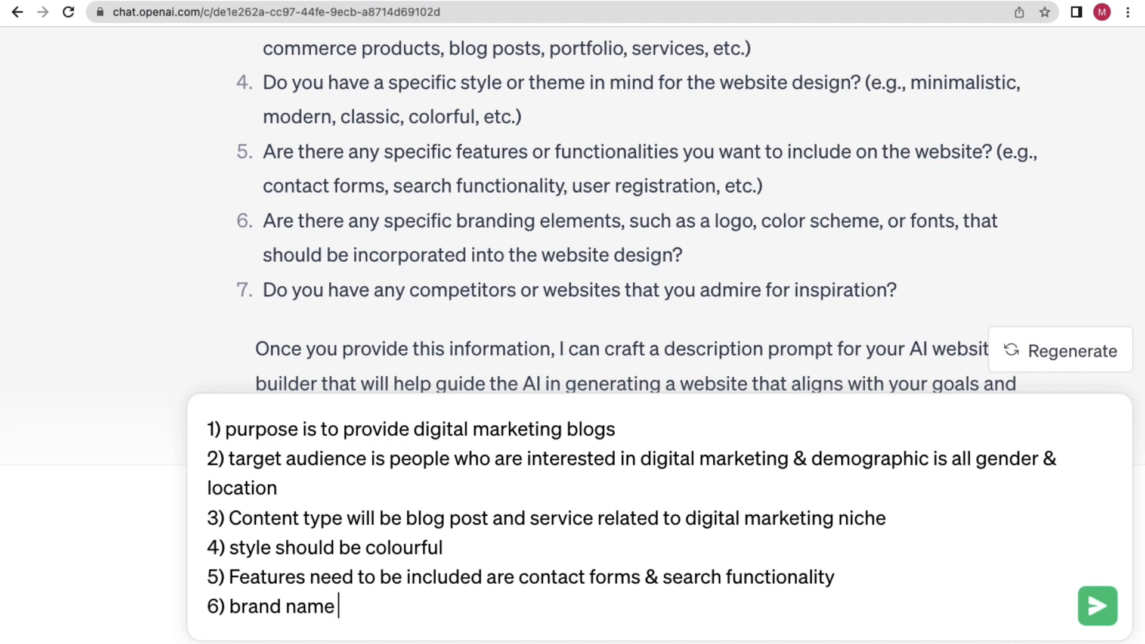
type("is Digital kunal,")
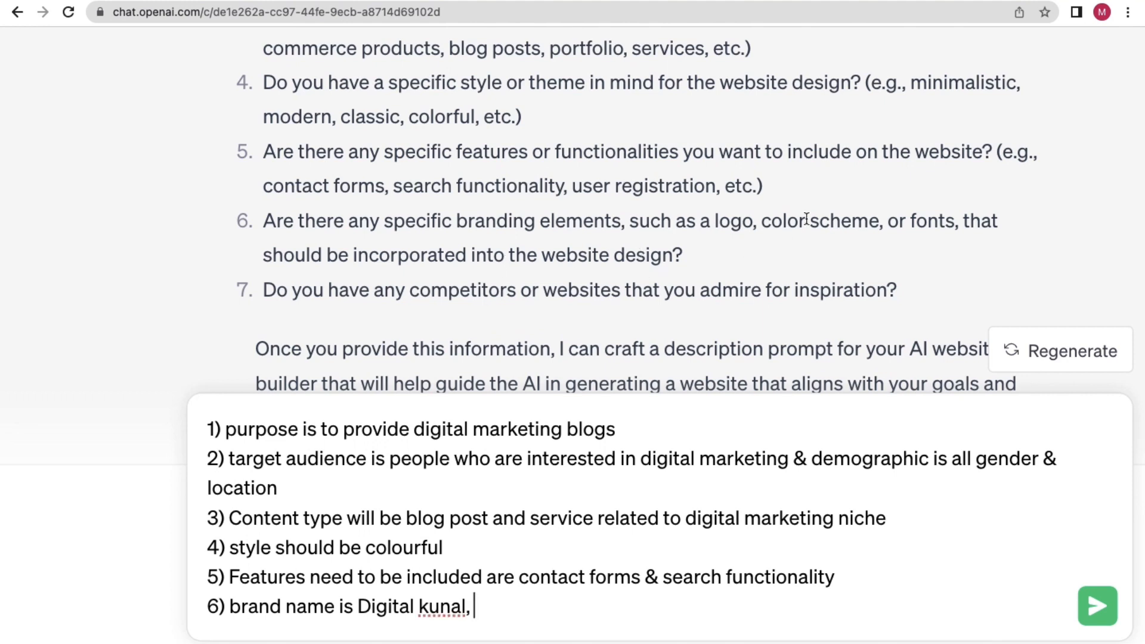
type(" colour s")
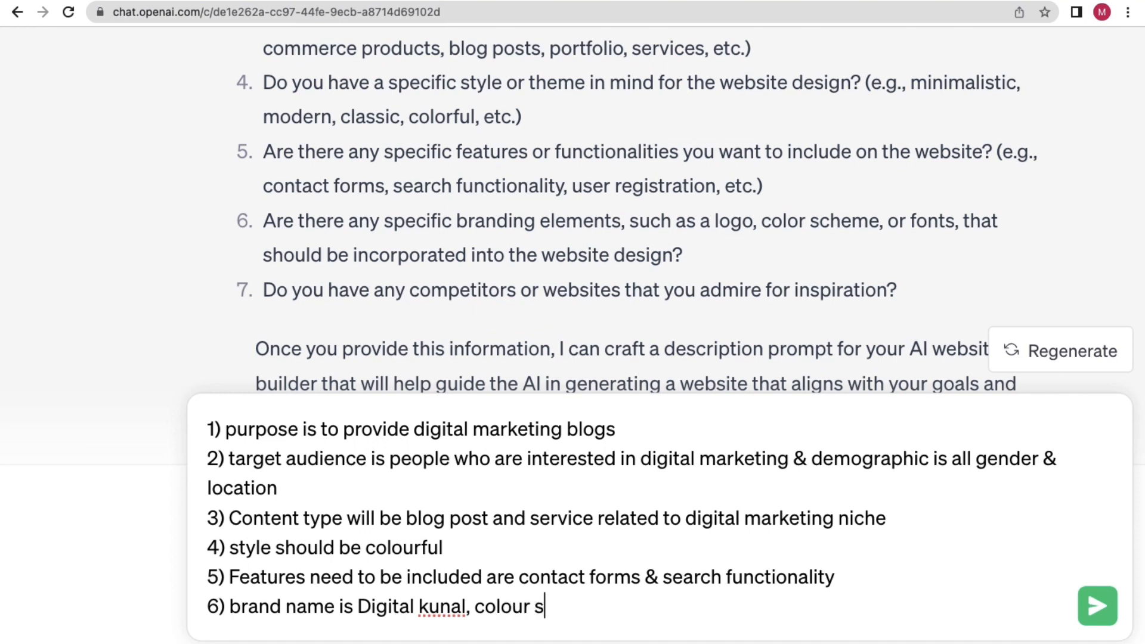
type("cheme ")
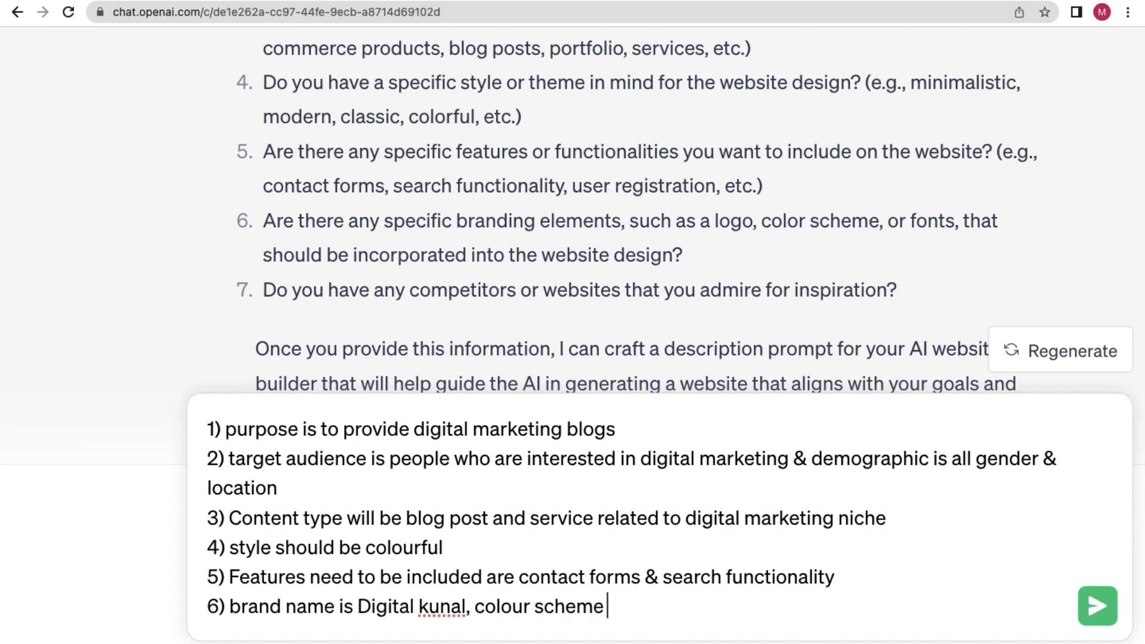
type("should ")
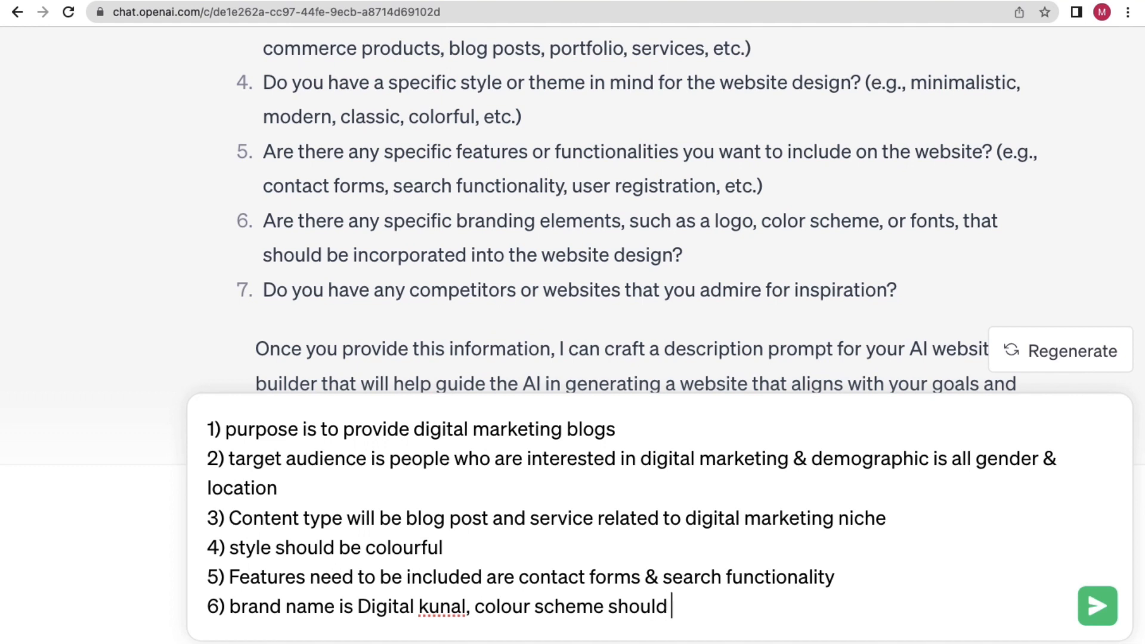
type("be in red")
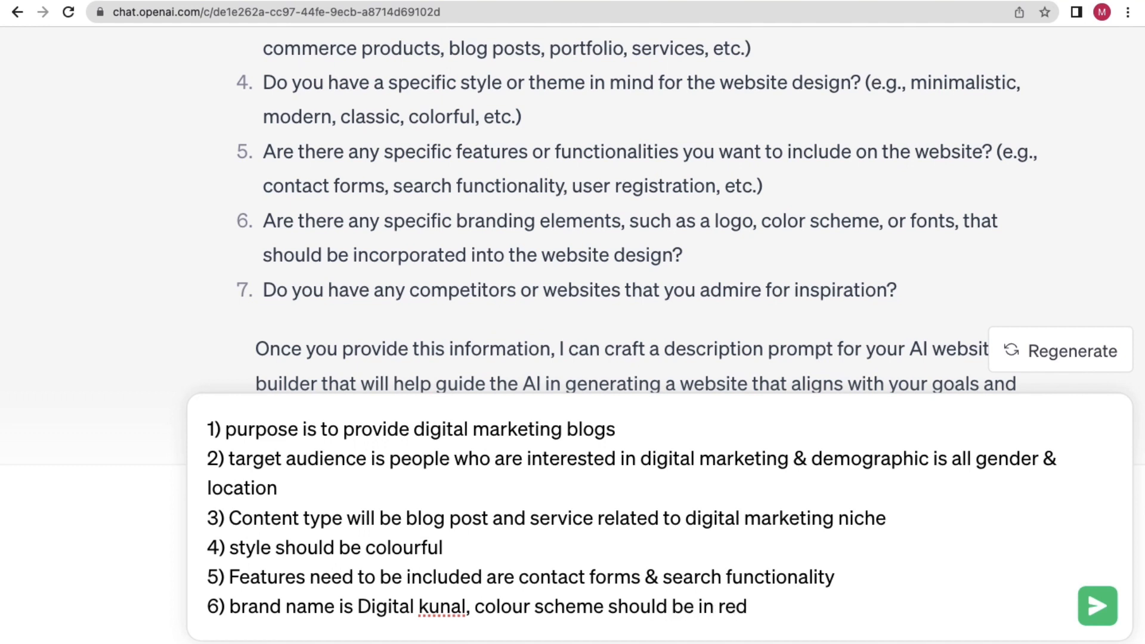
key("BackSpace")
key("BackSpace")
type("w")
key("BackSpace")
type("red, cwhite and ")
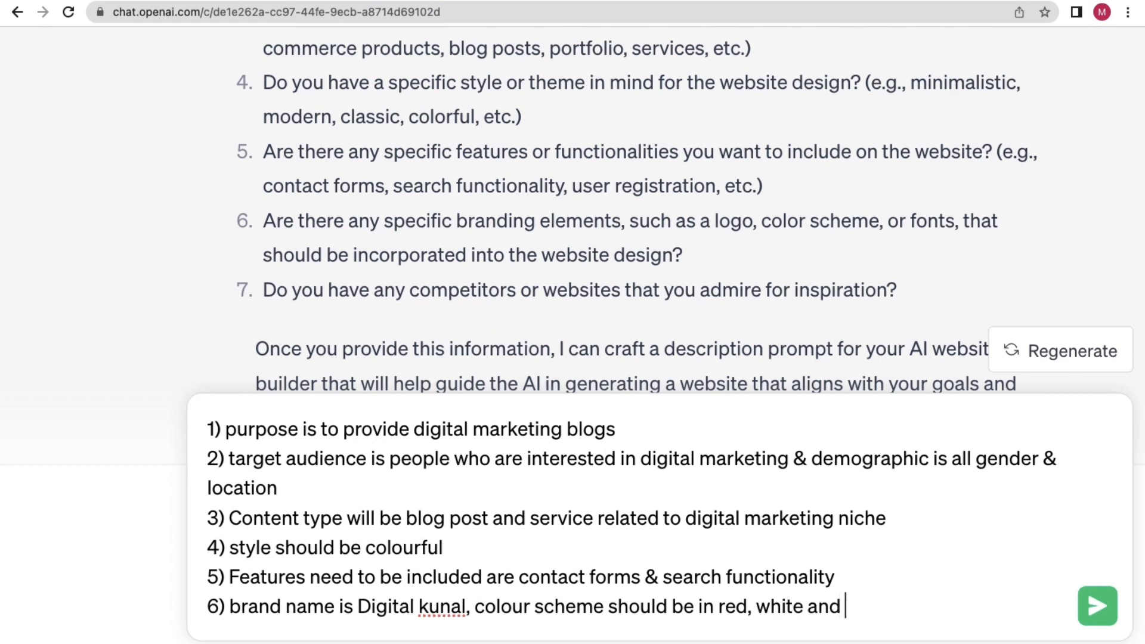
type("black c")
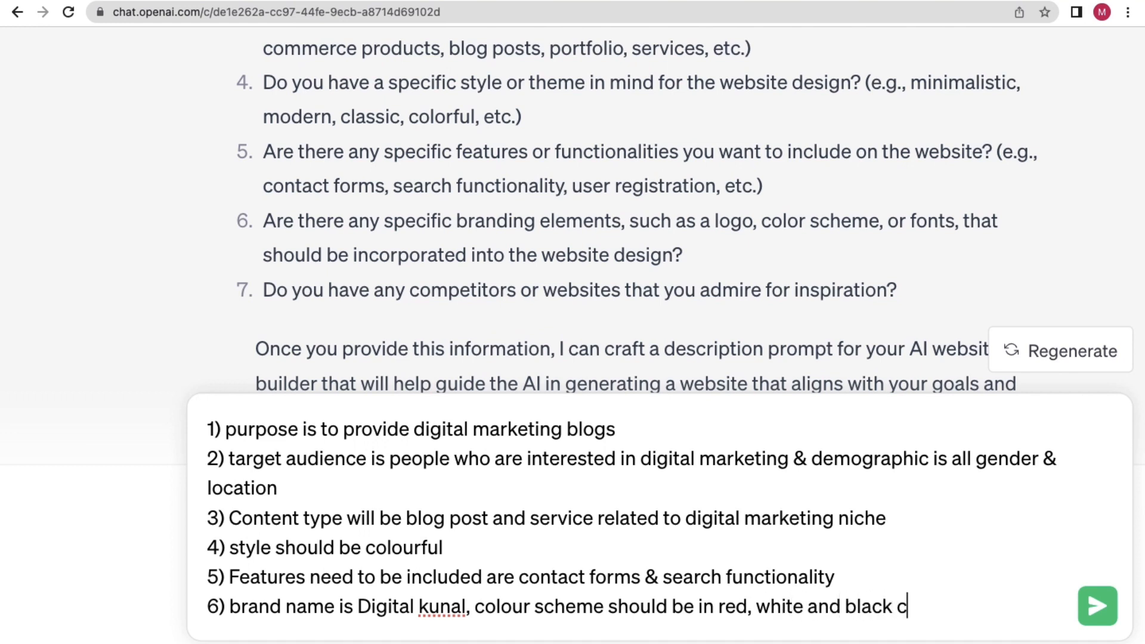
type("ombination")
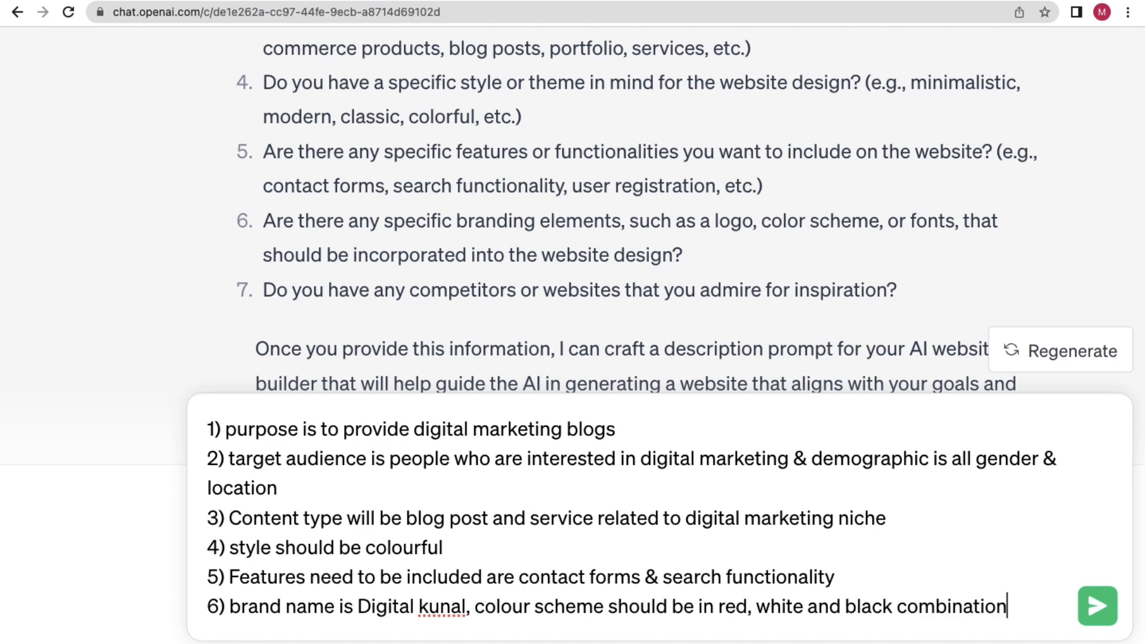
Start a new numbered item 7) below answer 6.
key("shift+Return")
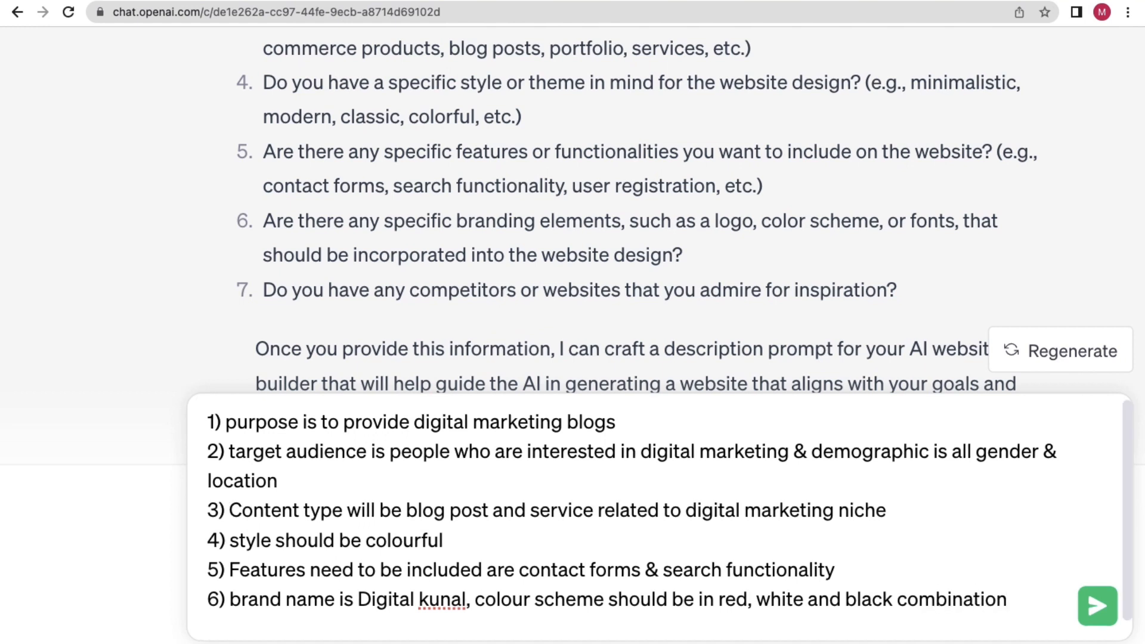
type("7)")
scroll(253, 602, "down", 1)
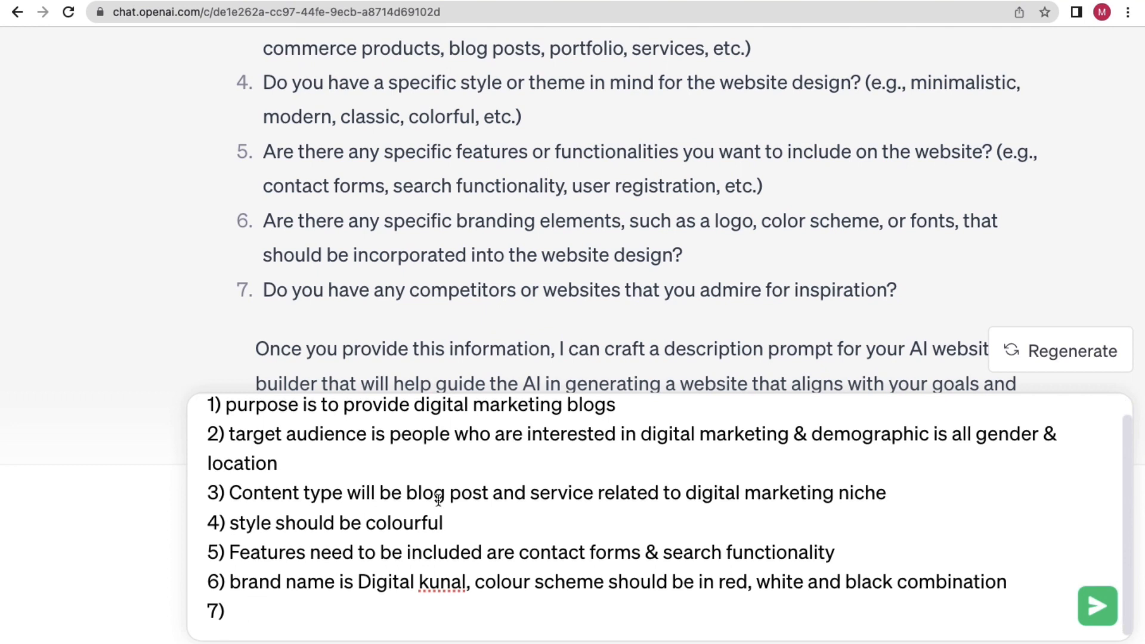
Search Google for 'digital marketing blogs', copy the top blog's URL, and begin answer 7 citing it.
key("ctrl+t")
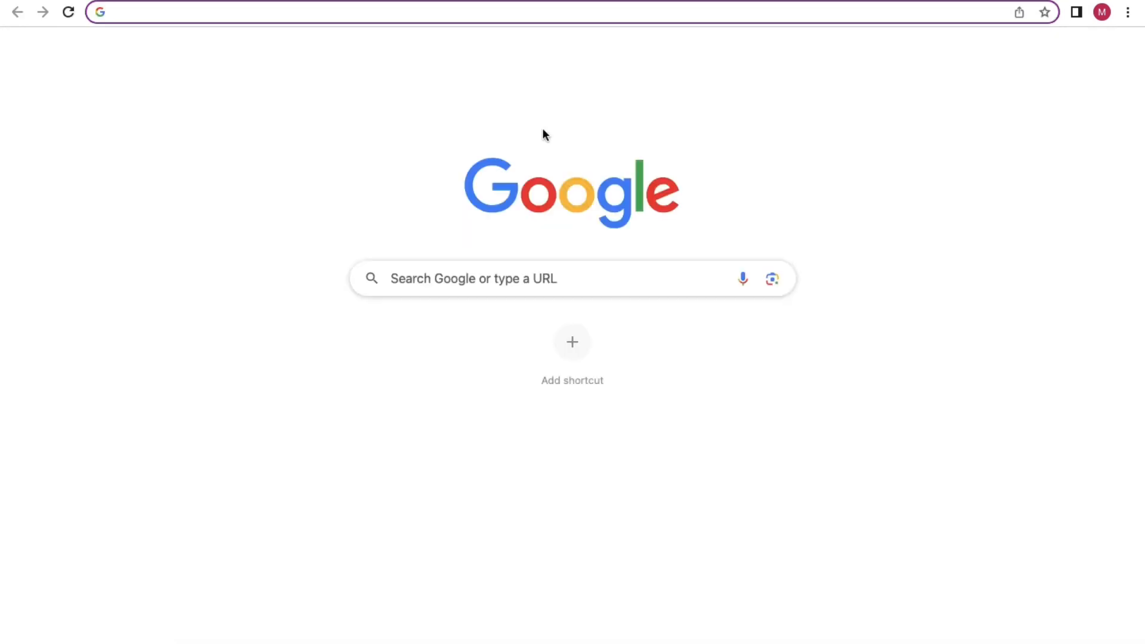
type("digital ")
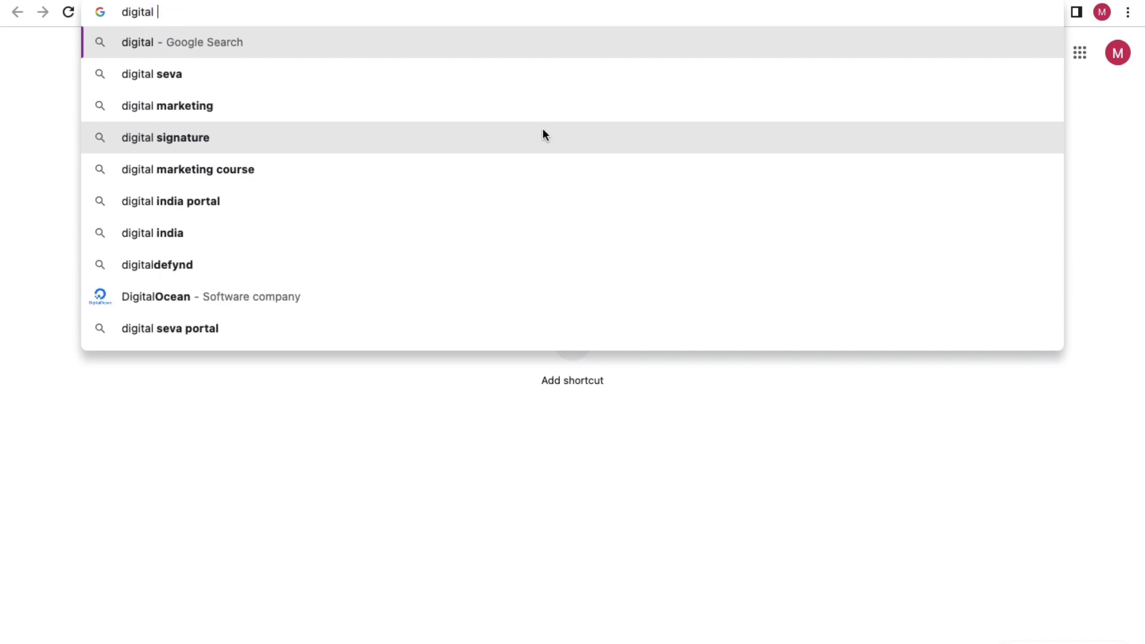
type("marketing")
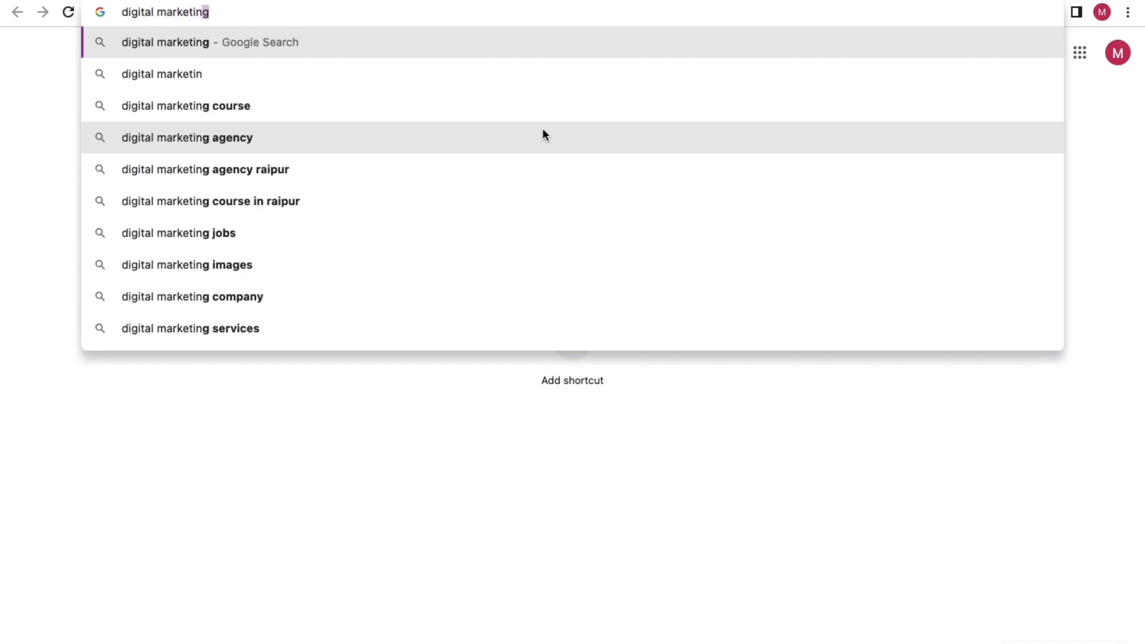
type(" blogs")
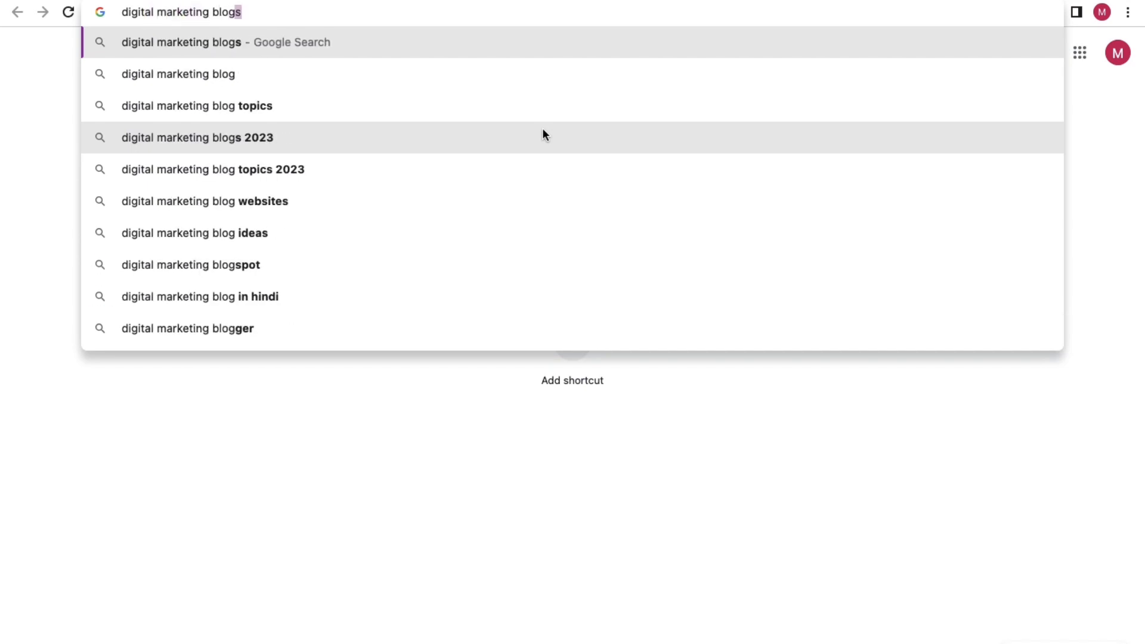
key("Return")
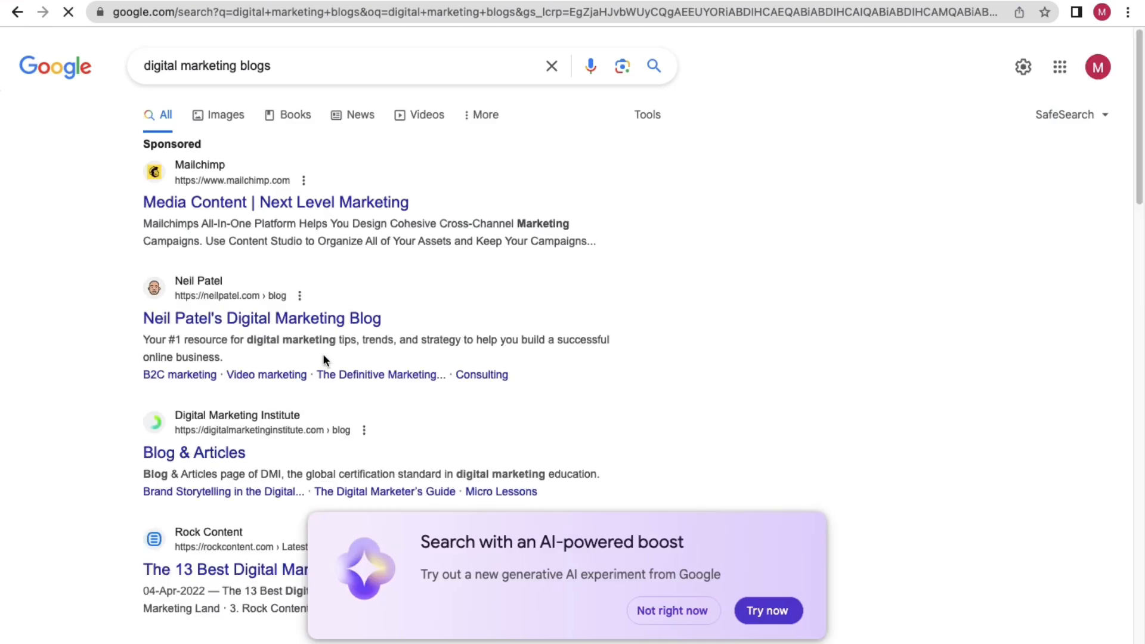
left_click(266, 311)
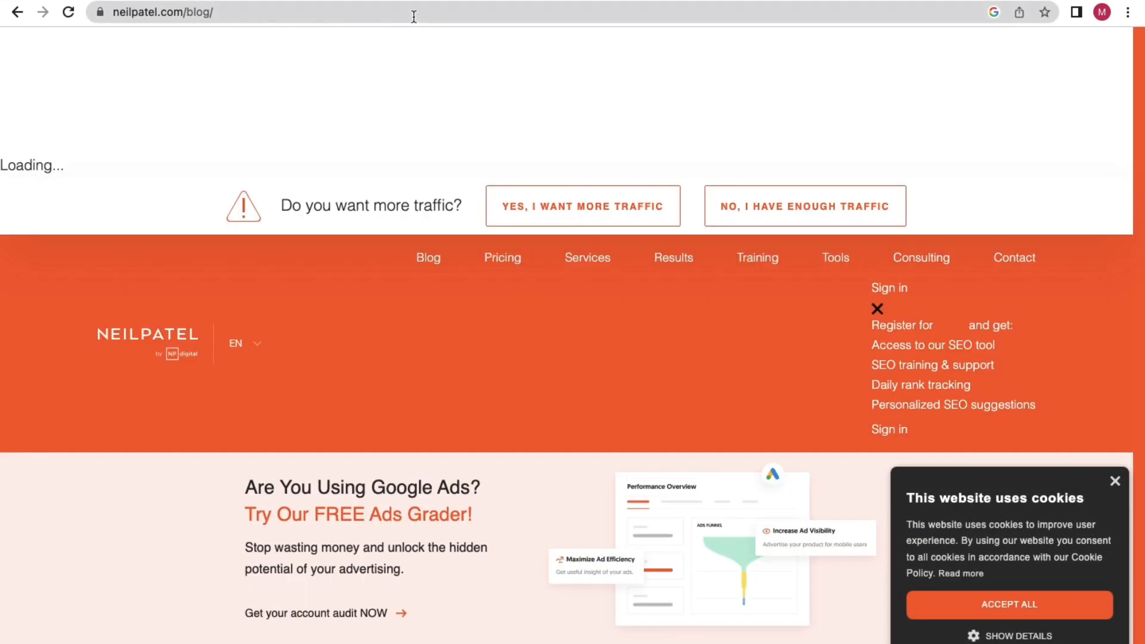
left_click(412, 14)
key("super+c")
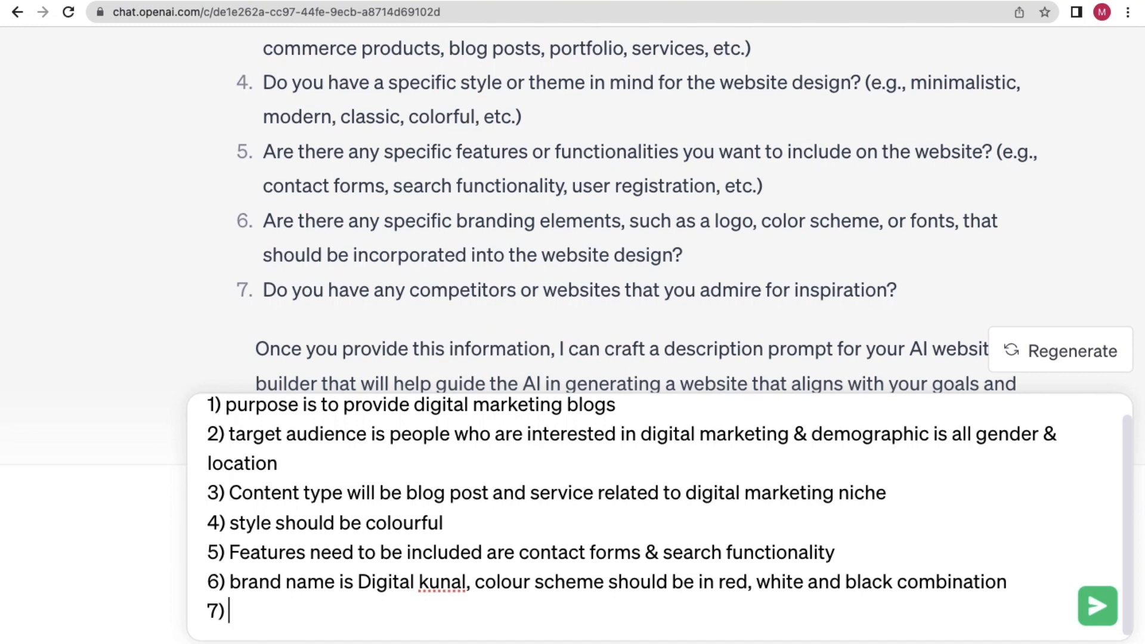
type("For inspiratio")
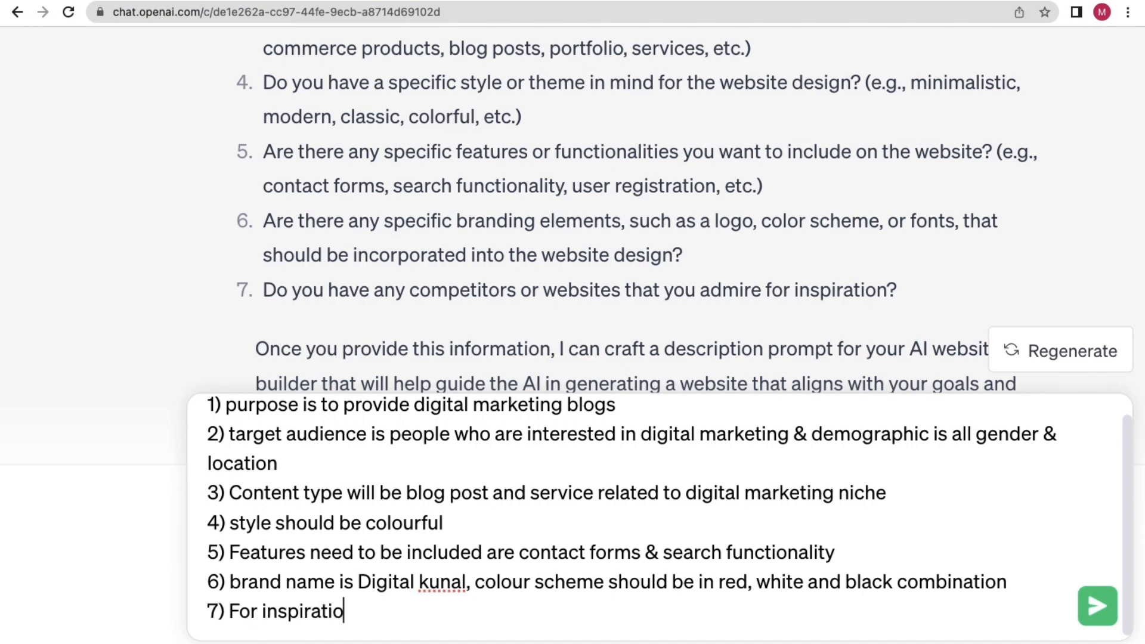
type("n you can take th")
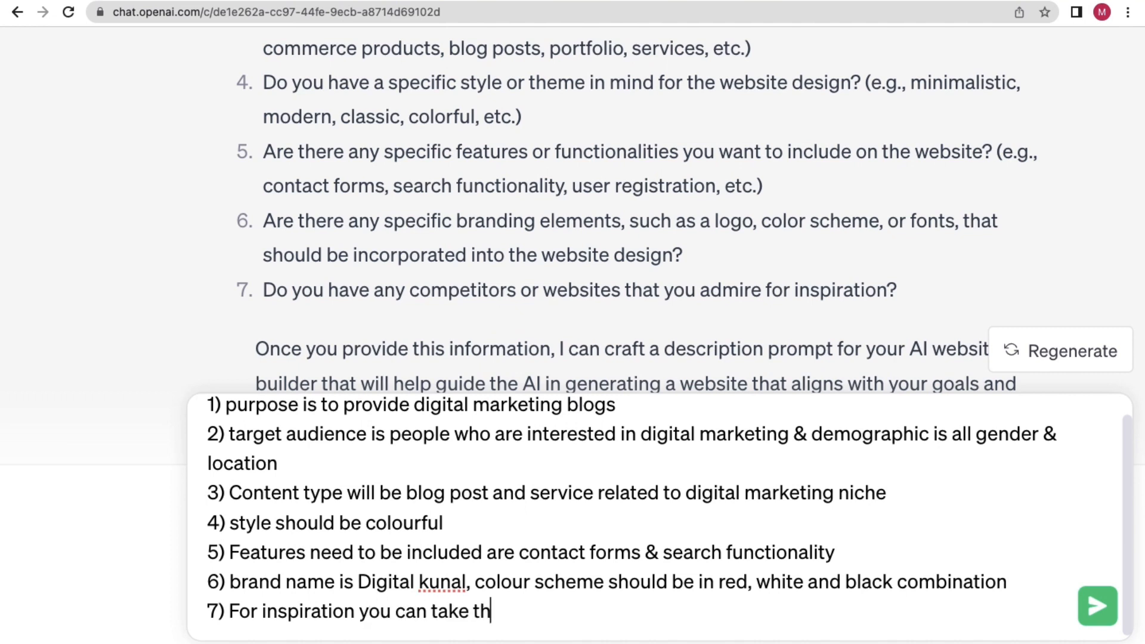
type("is url \"")
Paste the blog URL into answer 7 and add a request to create a prompt description.
key("super+v")
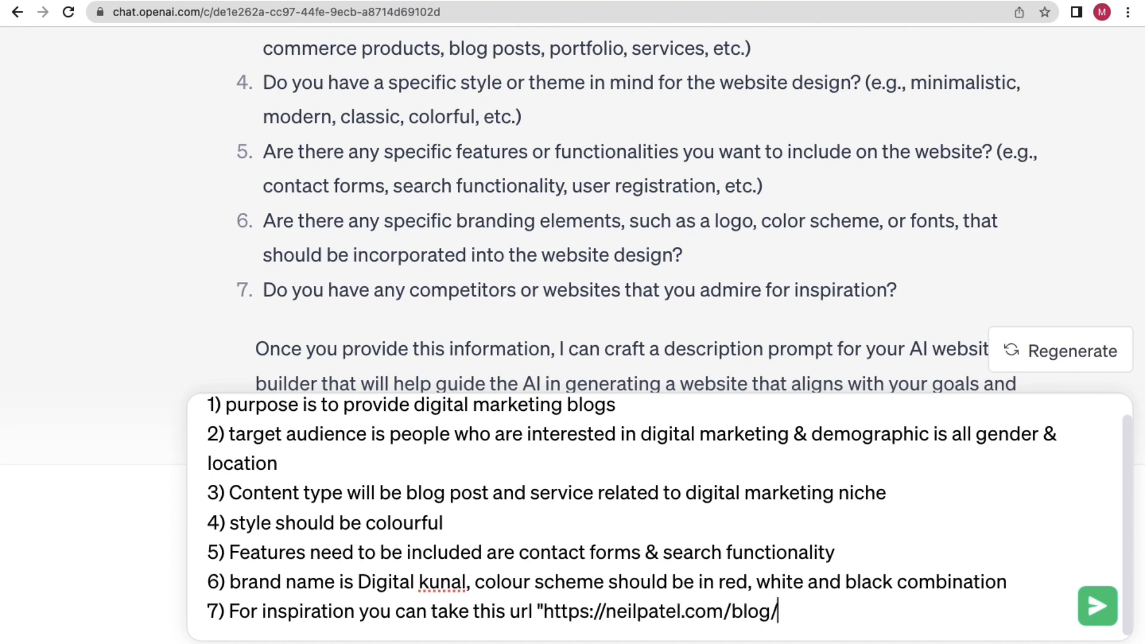
type("\"")
key("shift+Return")
key("shift+Return")
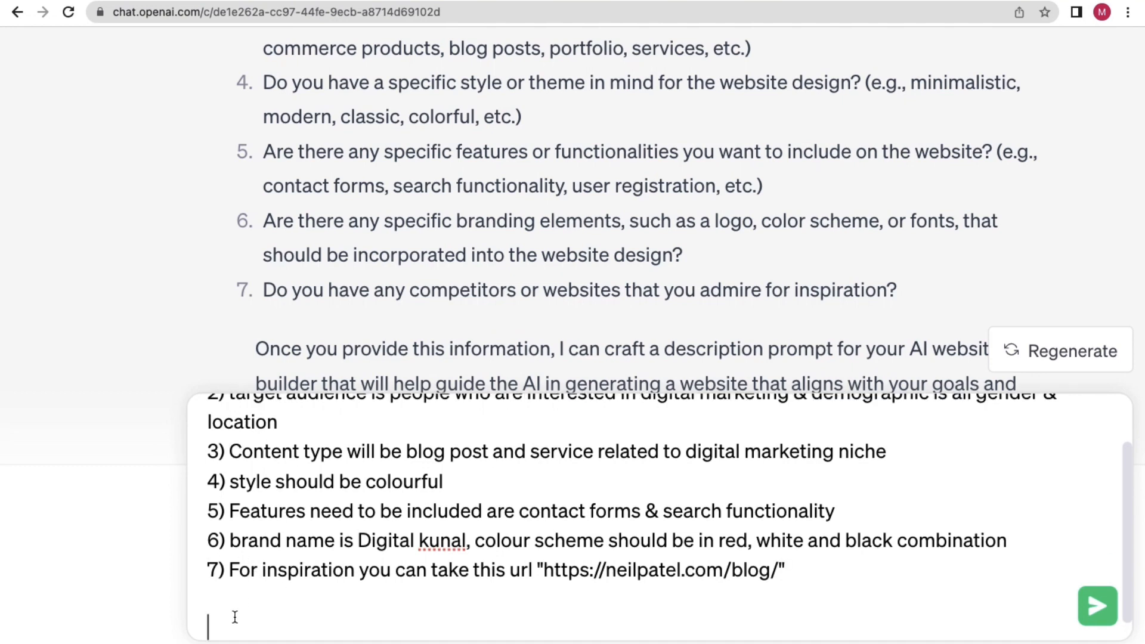
type("Hey a")
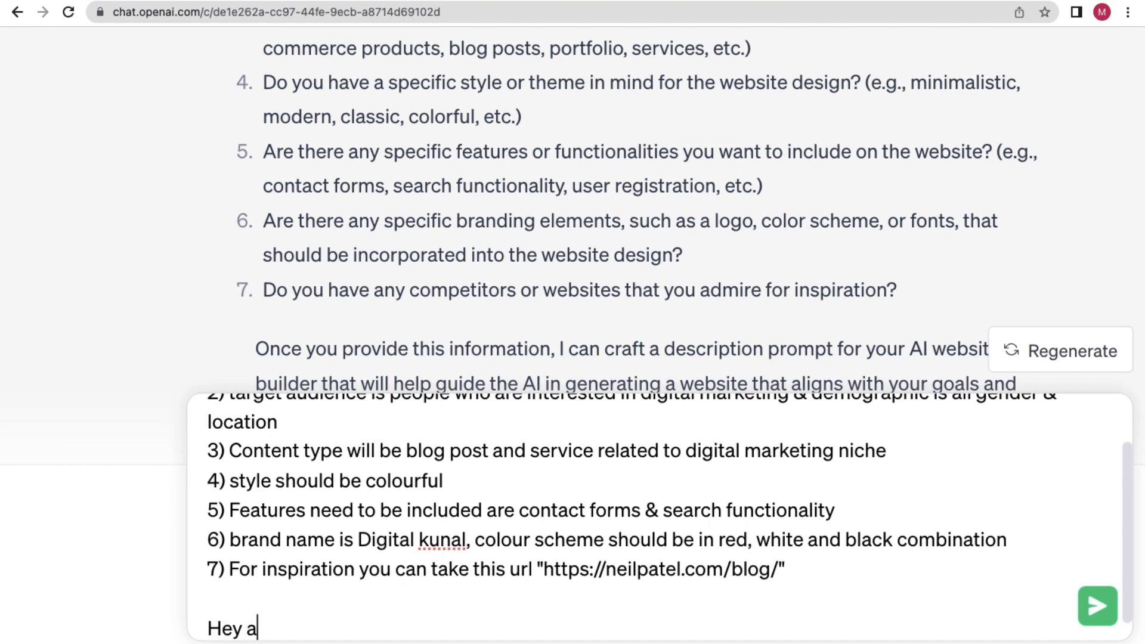
type("s per your ab")
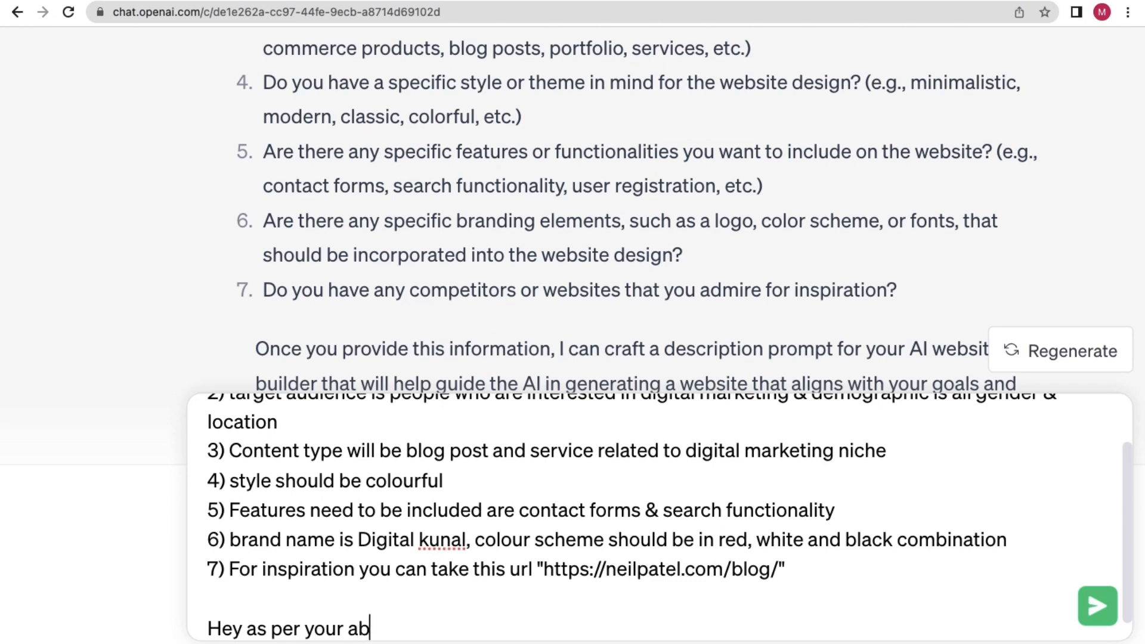
type("ove ques")
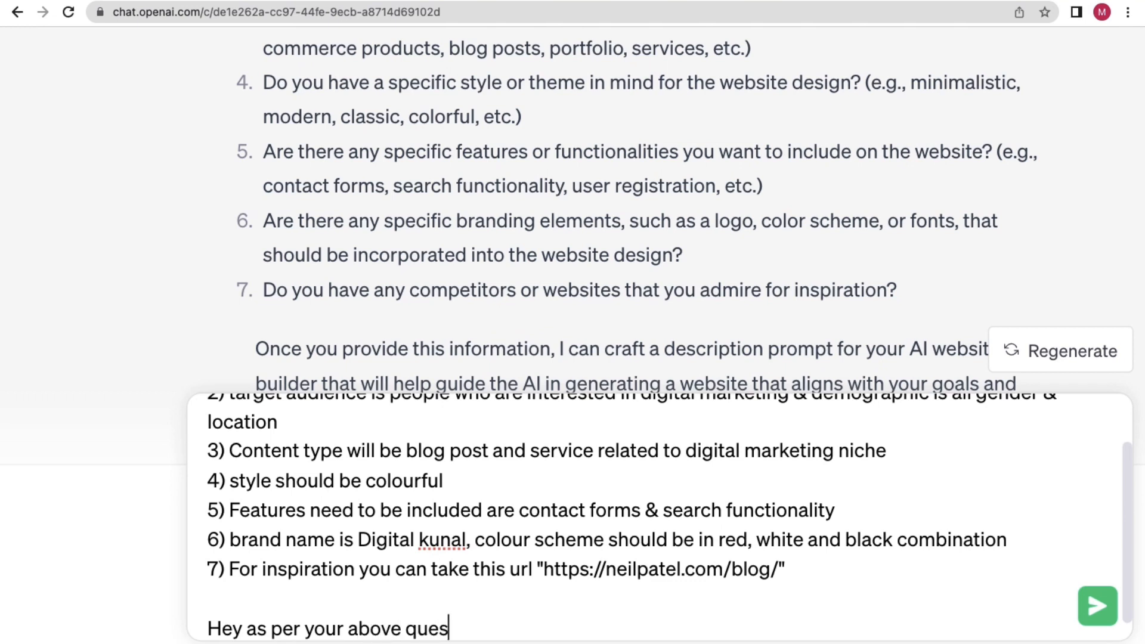
type("tions I answ")
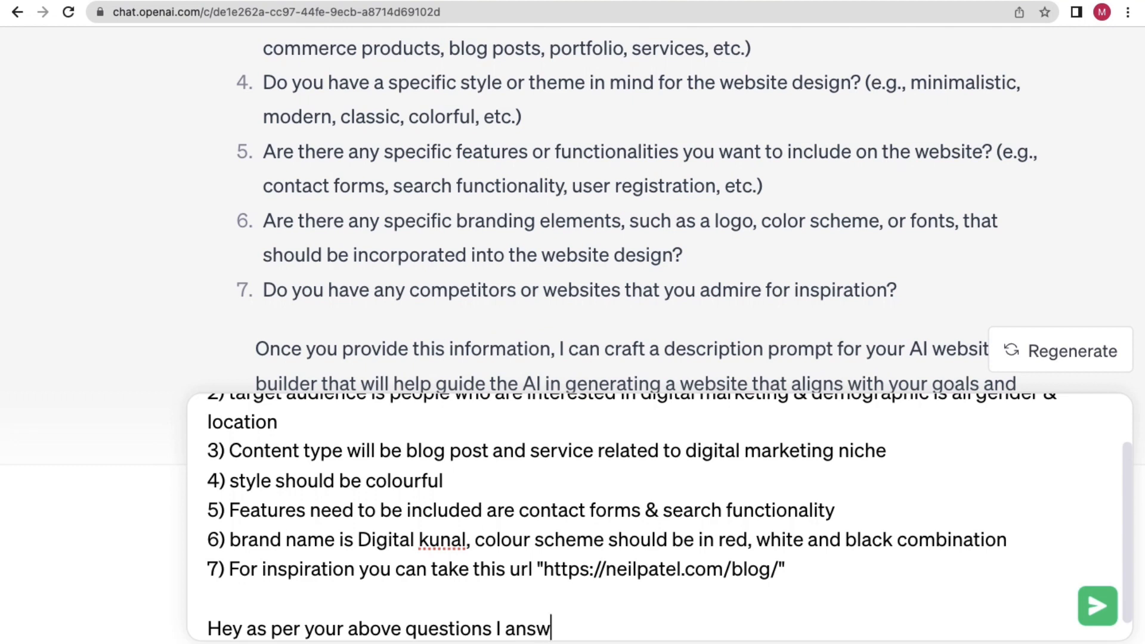
type("ered e")
type("verythi")
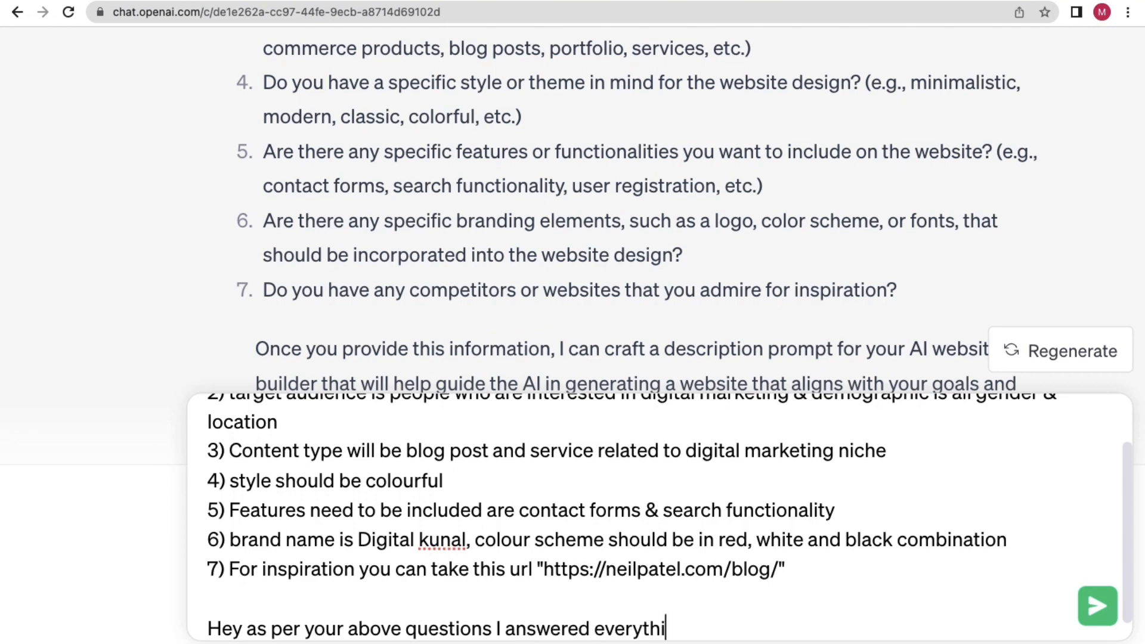
type("ng now")
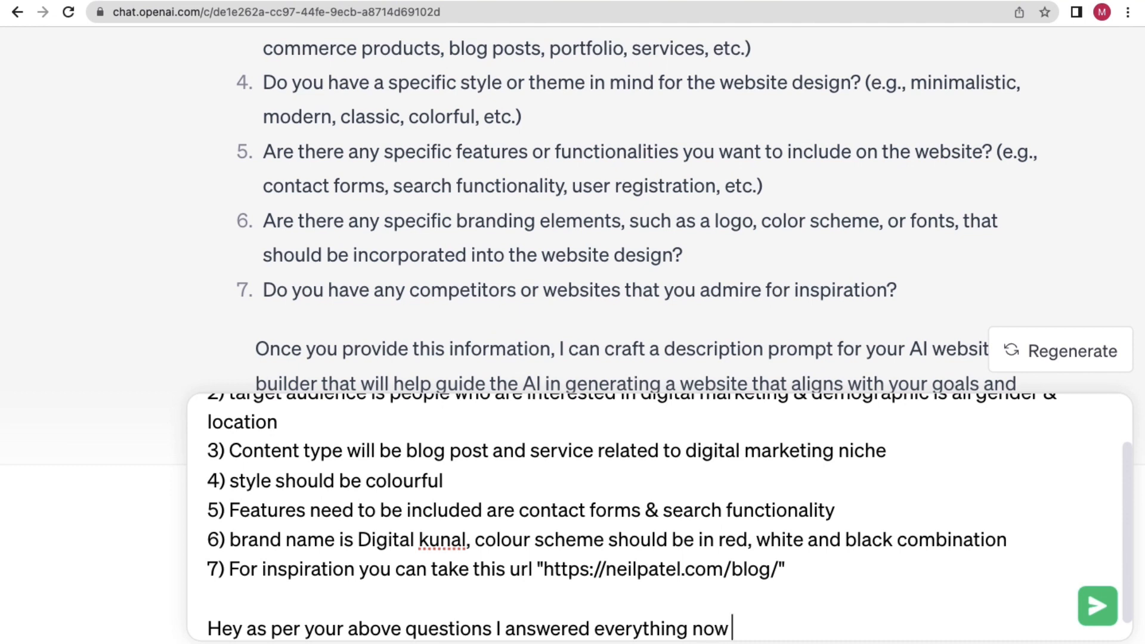
type(" create ")
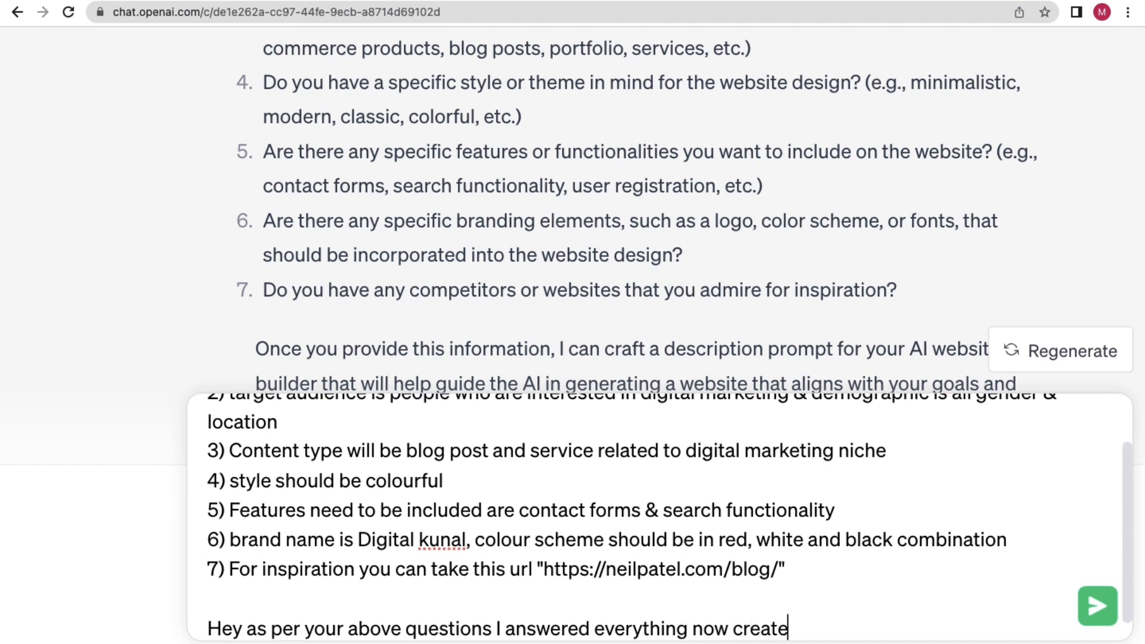
type("prompt de")
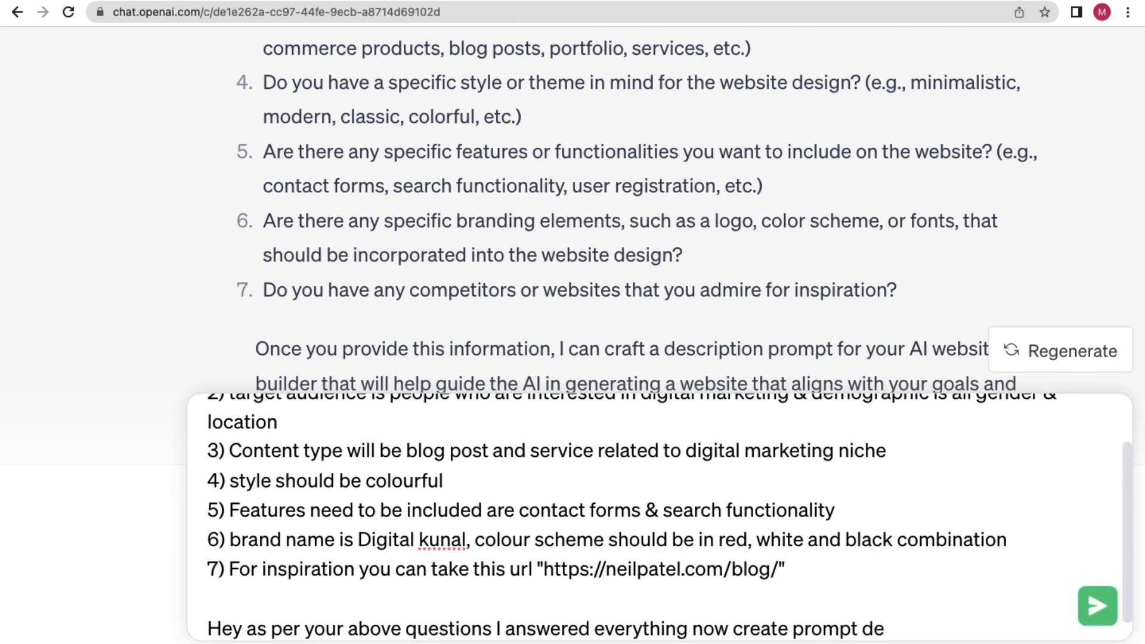
type("scriptio")
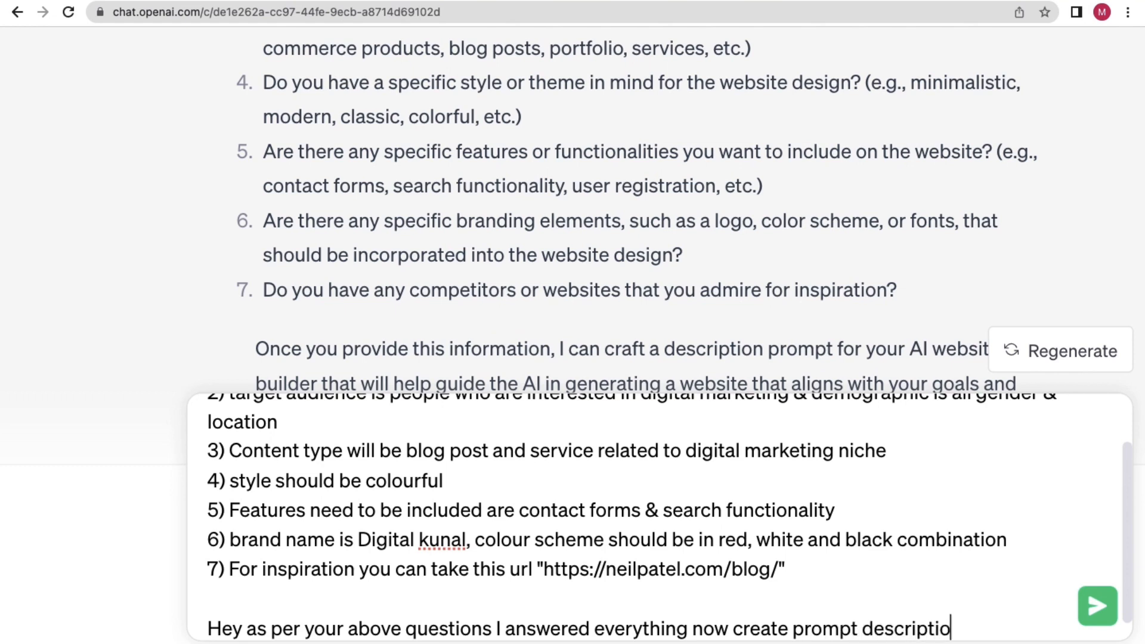
type("n for AI")
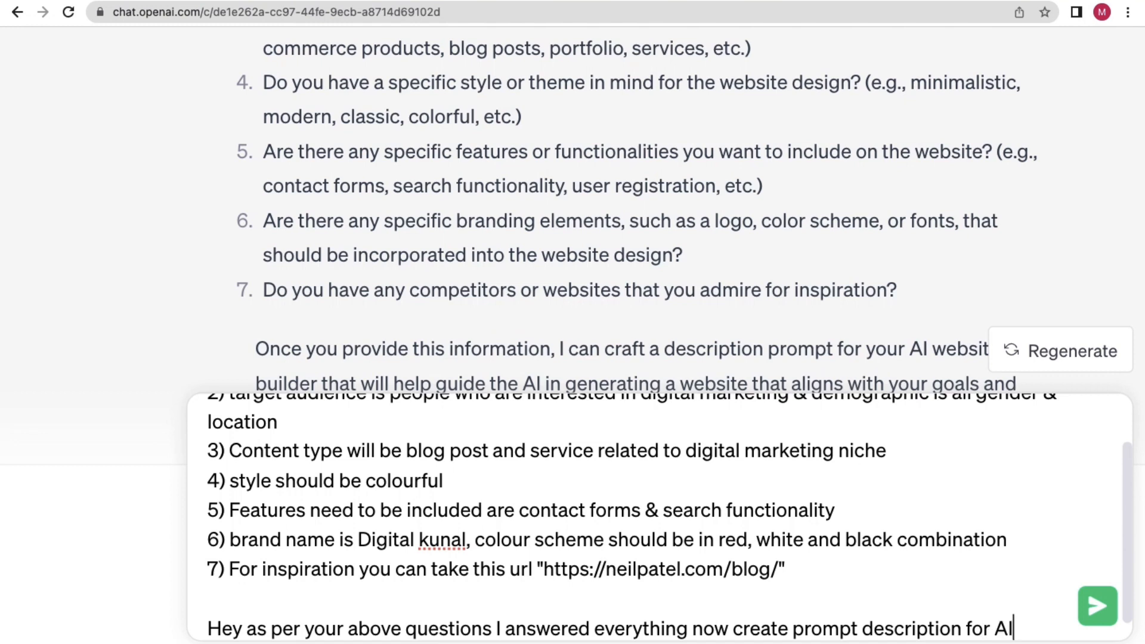
type(" builder.")
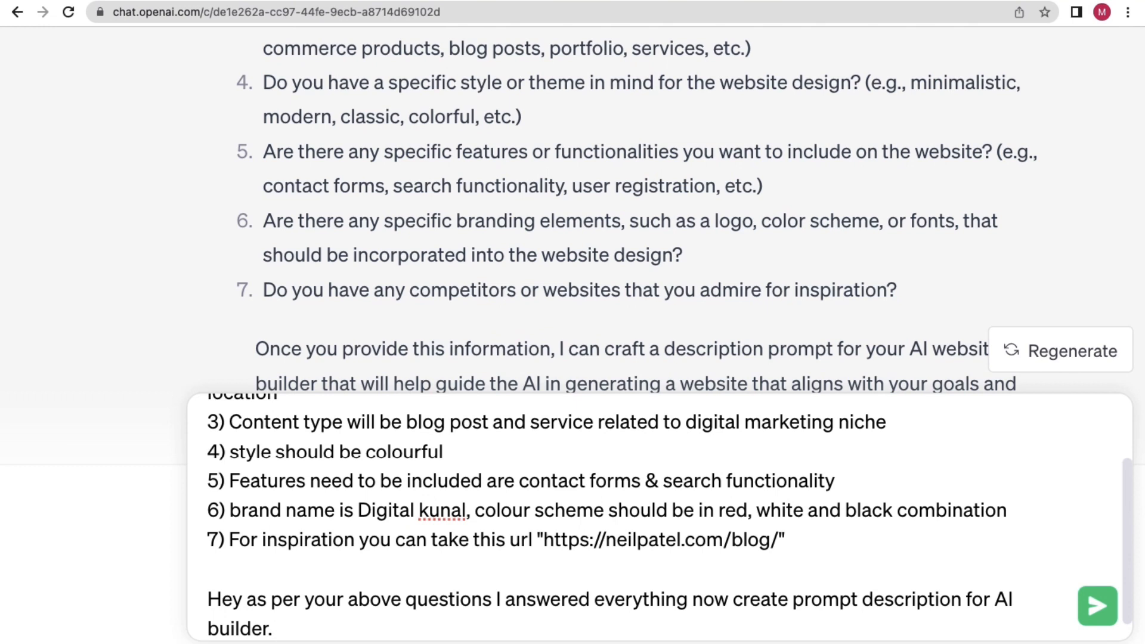
key("shift+Return")
key("shift+Return")
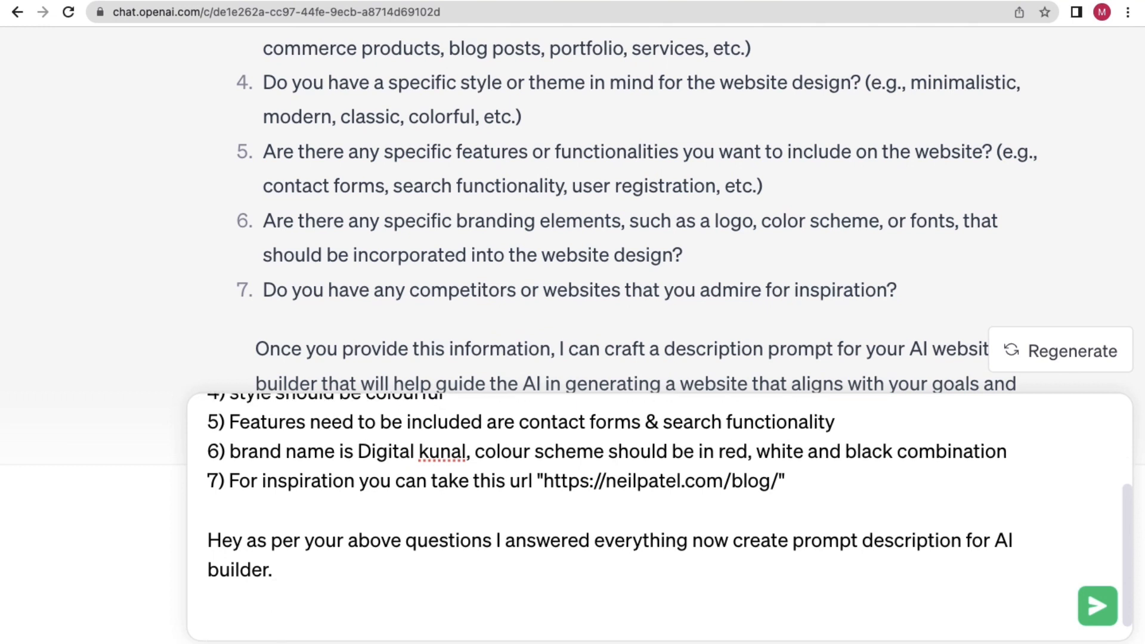
Add an 'Example idea can' line below the request.
type("Eca")
key("BackSpace")
key("BackSpace")
type("xample")
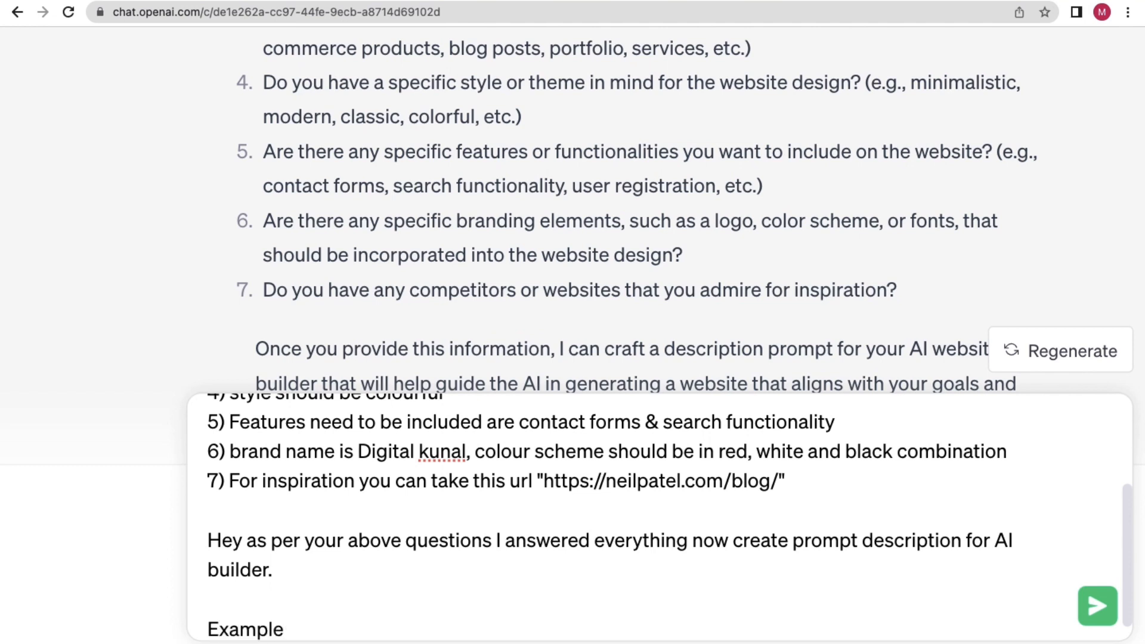
type(" will")
key("BackSpace")
key("BackSpace")
key("BackSpace")
key("BackSpace")
key("BackSpace")
type("idea can")
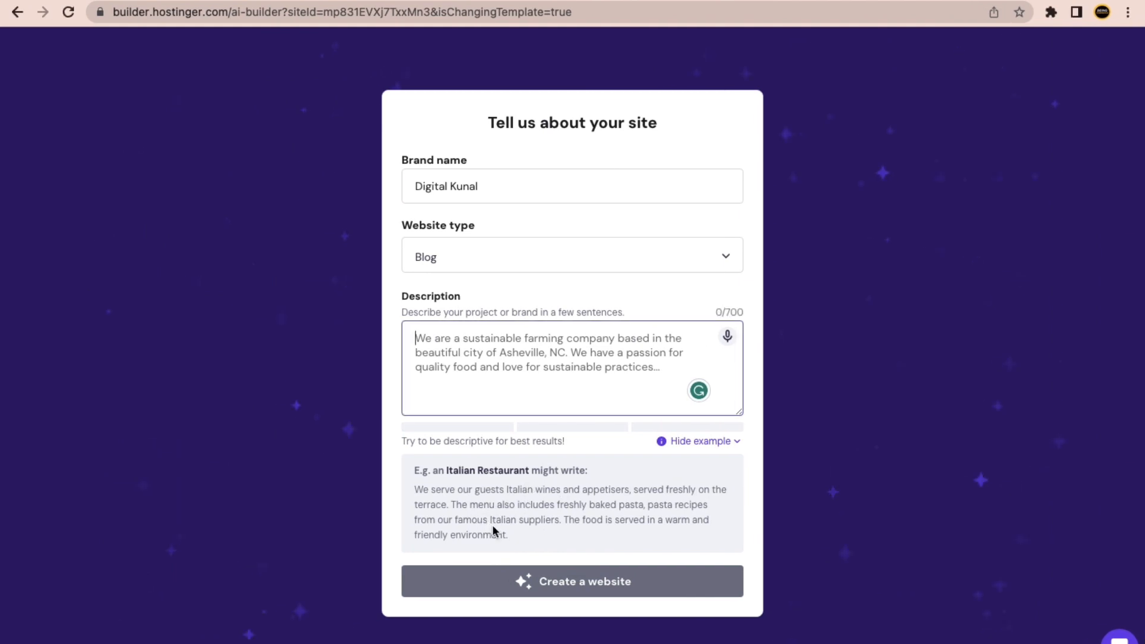
Copy the Italian Restaurant example description from the Hostinger builder page.
left_click_drag(511, 539, 414, 490)
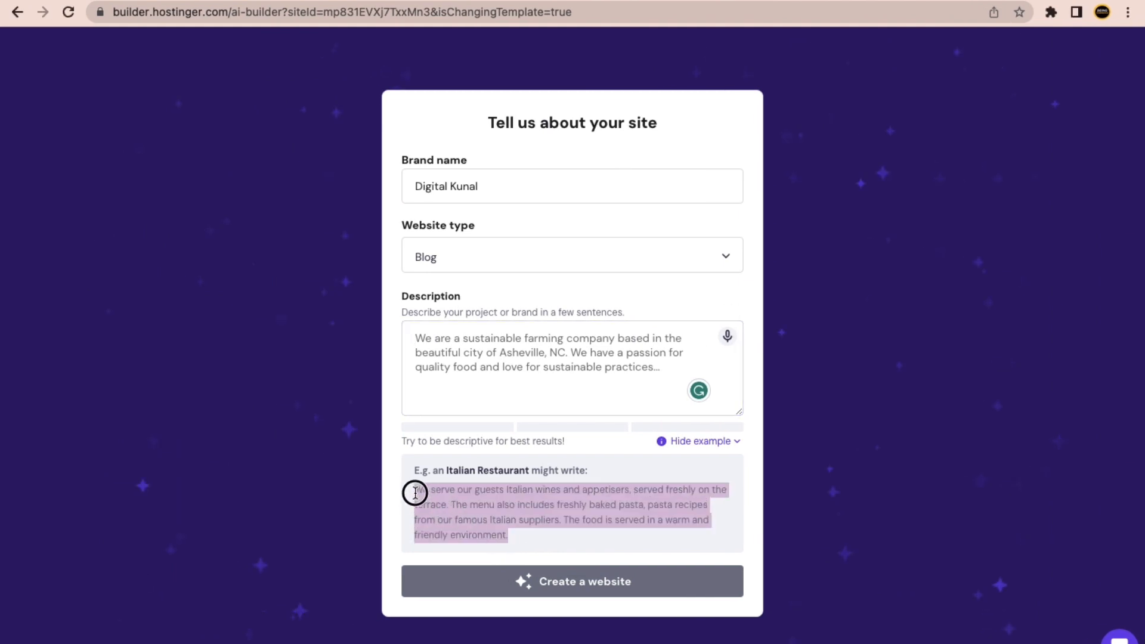
right_click(447, 503)
left_click(472, 522)
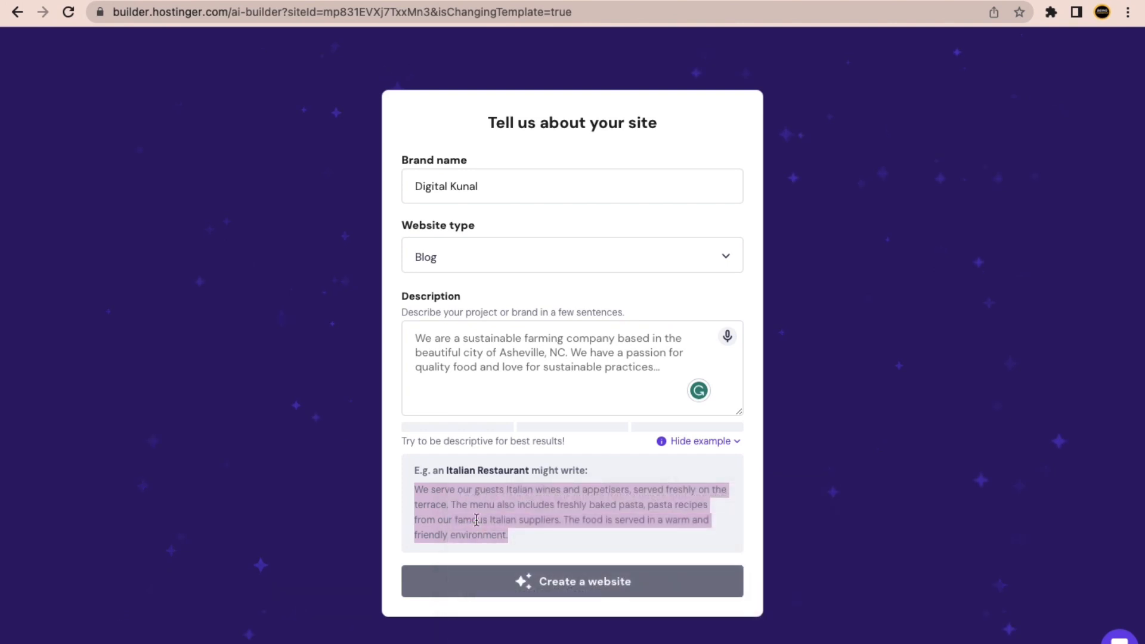
key("ctrl+Right")
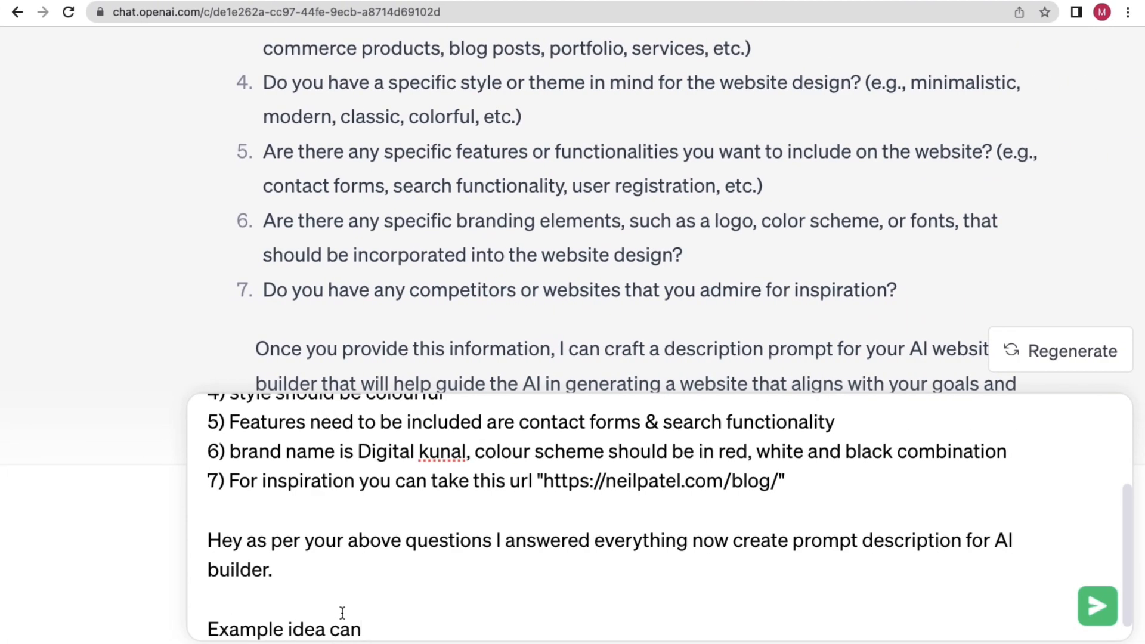
Change the line to 'Example format' and paste the Italian Restaurant example below it.
key("BackSpace")
key("BackSpace")
key("BackSpace")
key("BackSpace")
key("BackSpace")
key("BackSpace")
key("BackSpace")
key("BackSpace")
key("BackSpace")
type("format")
key("shift+Return")
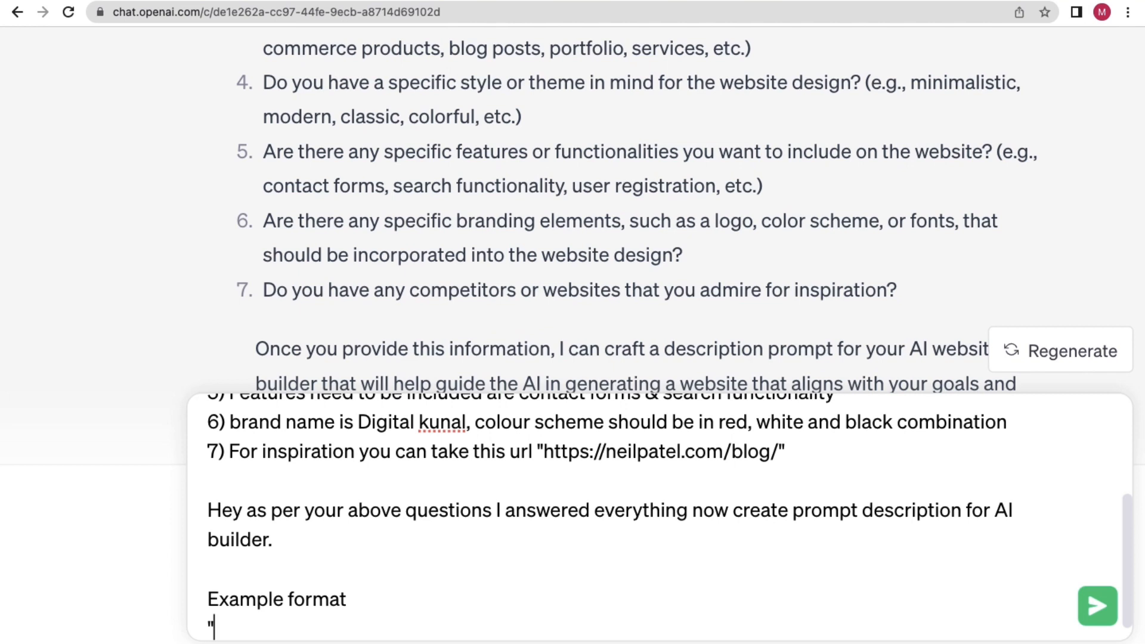
key("ctrl+v")
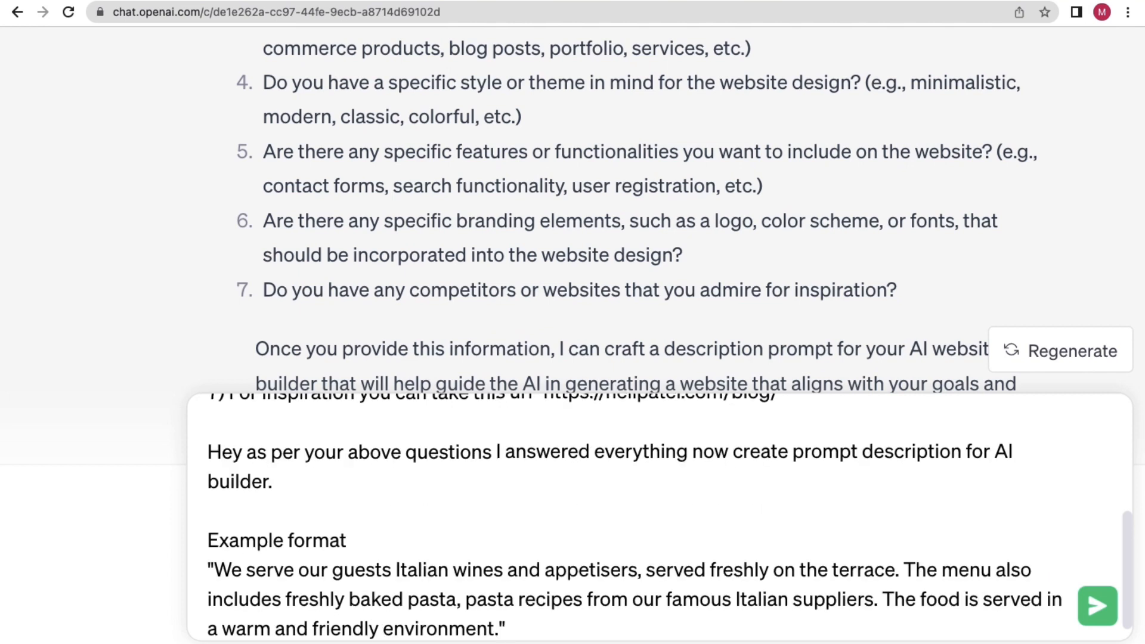
Copy the whole message, send it to ChatGPT, and read the returned website description.
key("ctrl+a")
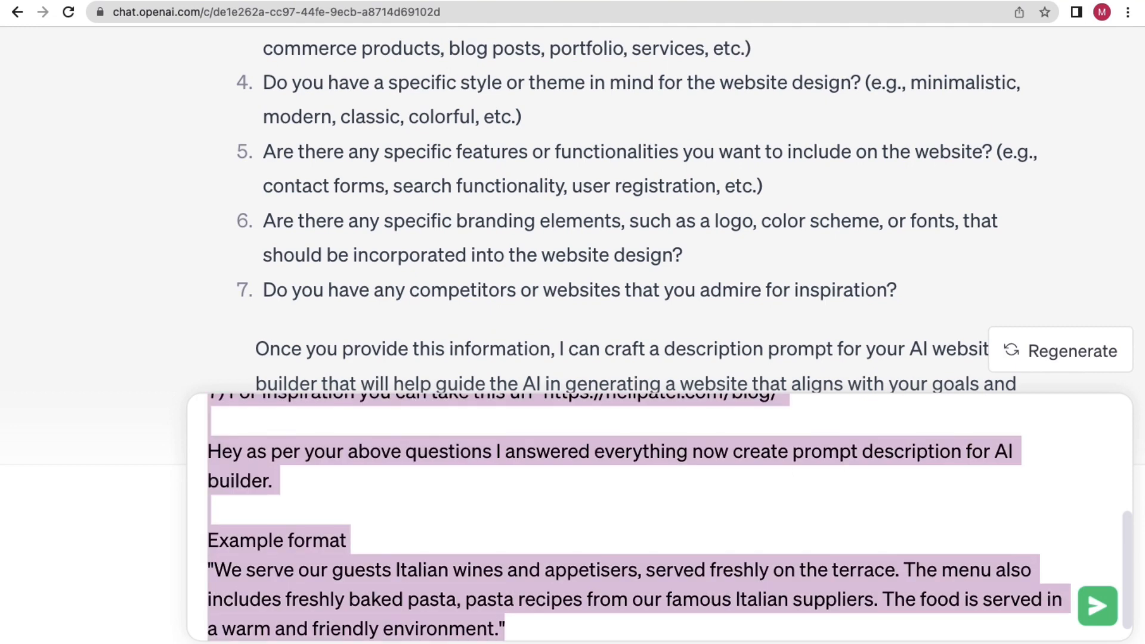
key("Return")
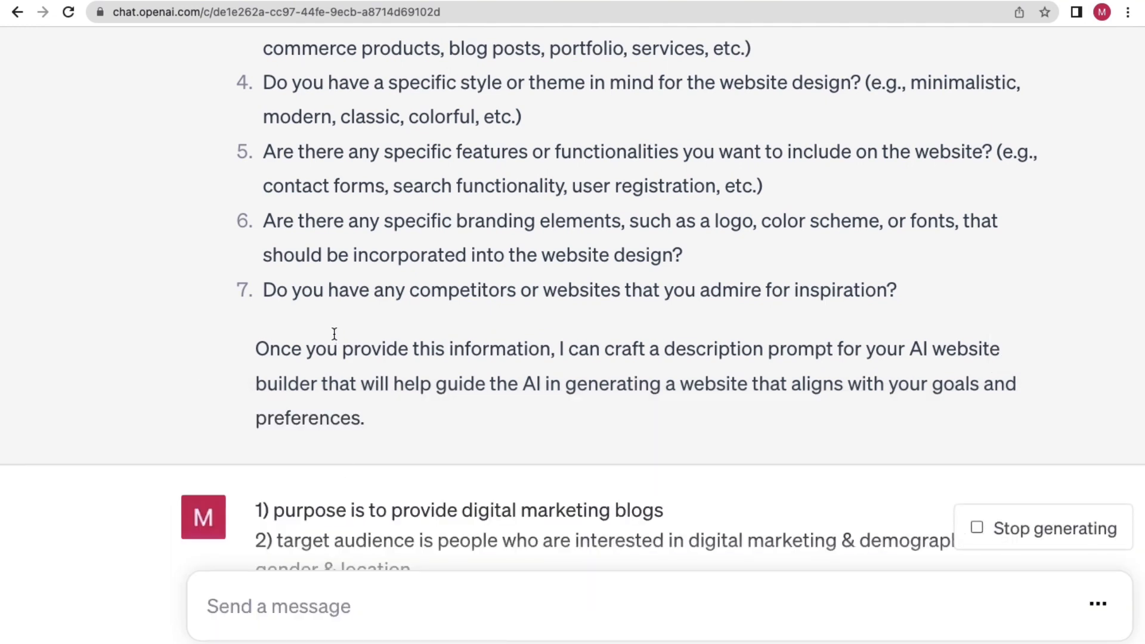
key("ctrl+minus")
key("ctrl+minus")
key("ctrl+minus")
scroll(401, 373, "down", 8)
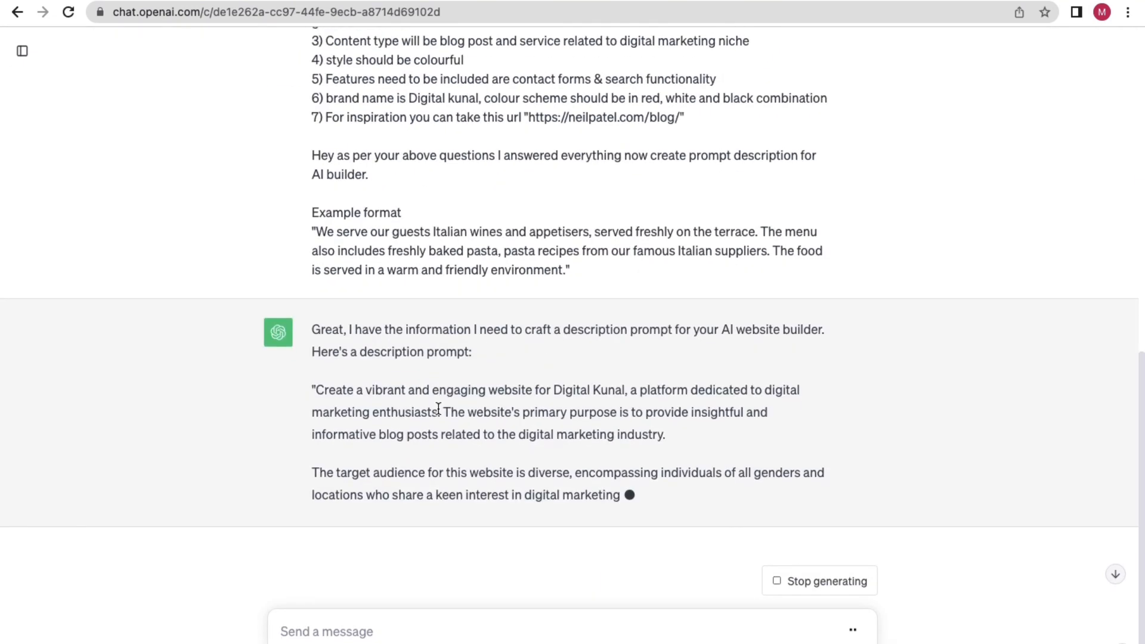
scroll(407, 416, "down", 5)
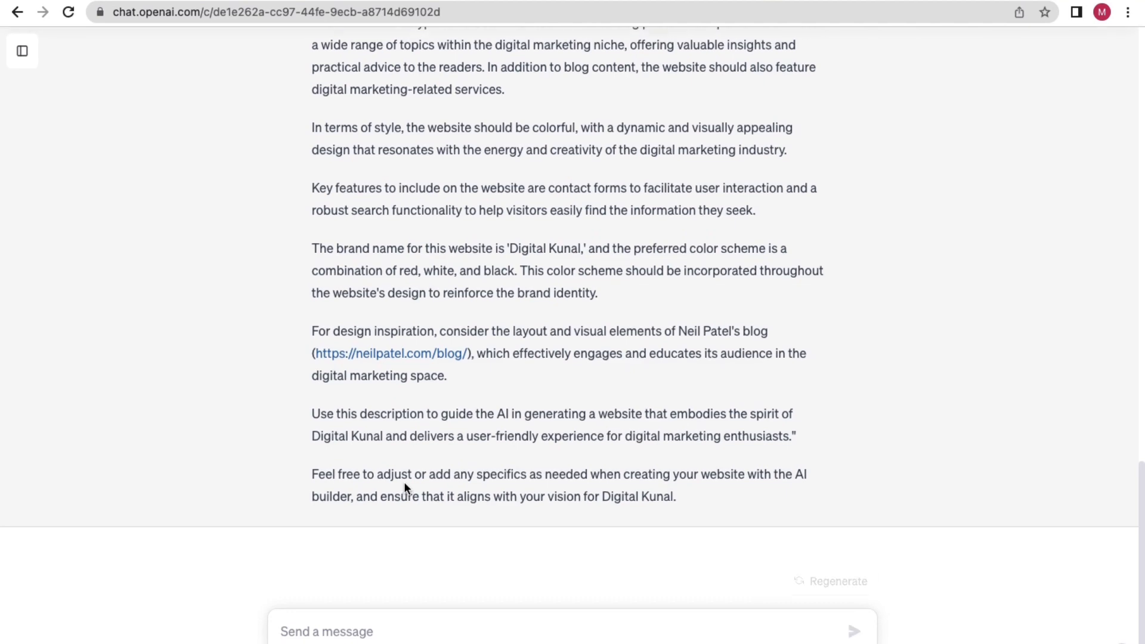
scroll(403, 481, "up", 5)
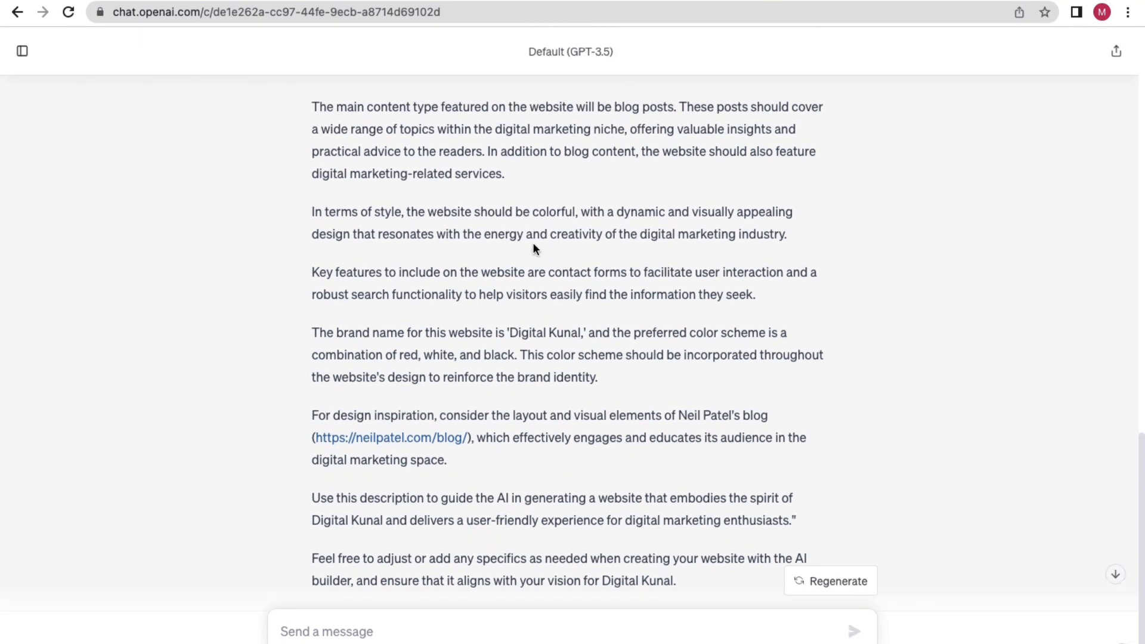
scroll(363, 179, "up", 4)
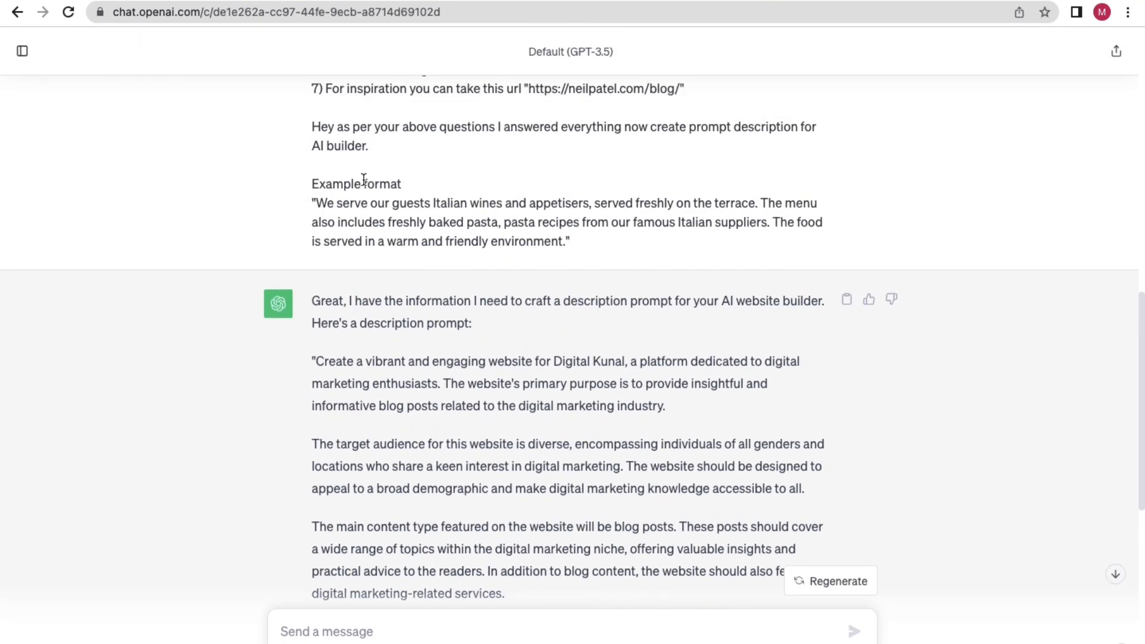
scroll(433, 308, "down", 2)
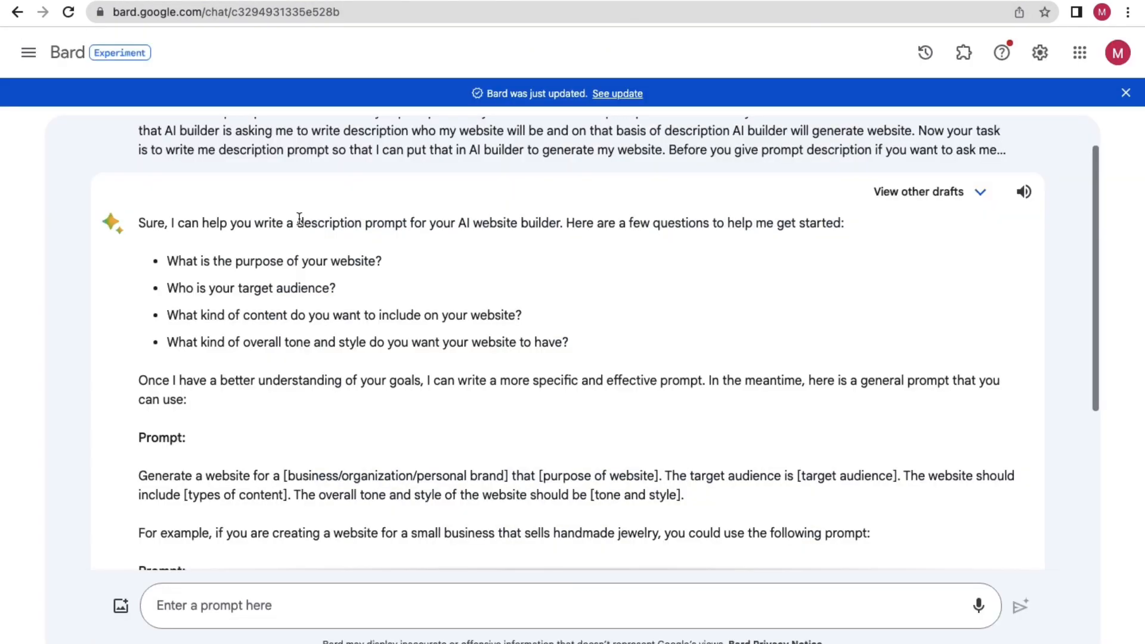
Send the same answers to Bard and review its generated description.
left_click(179, 600)
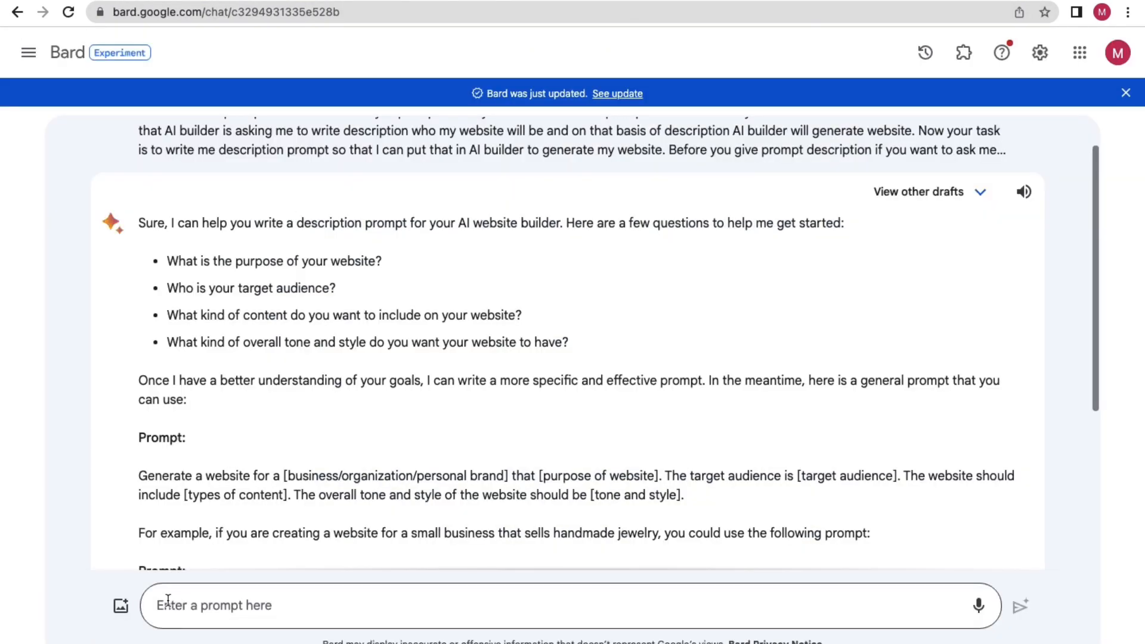
key("ctrl+v")
key("Return")
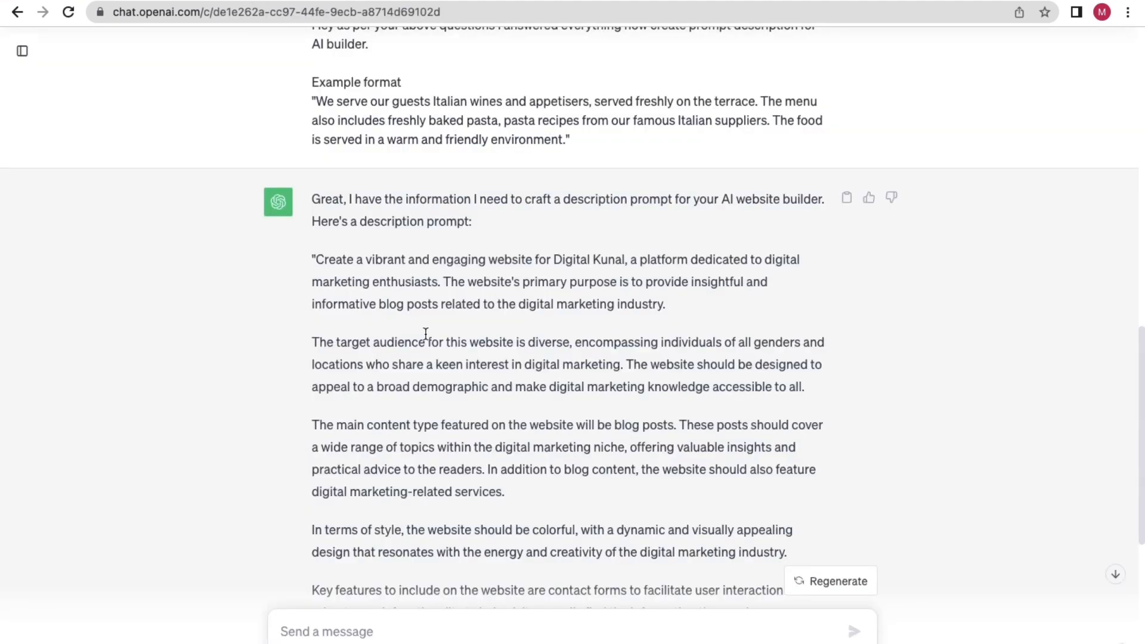
scroll(426, 333, "down", 7)
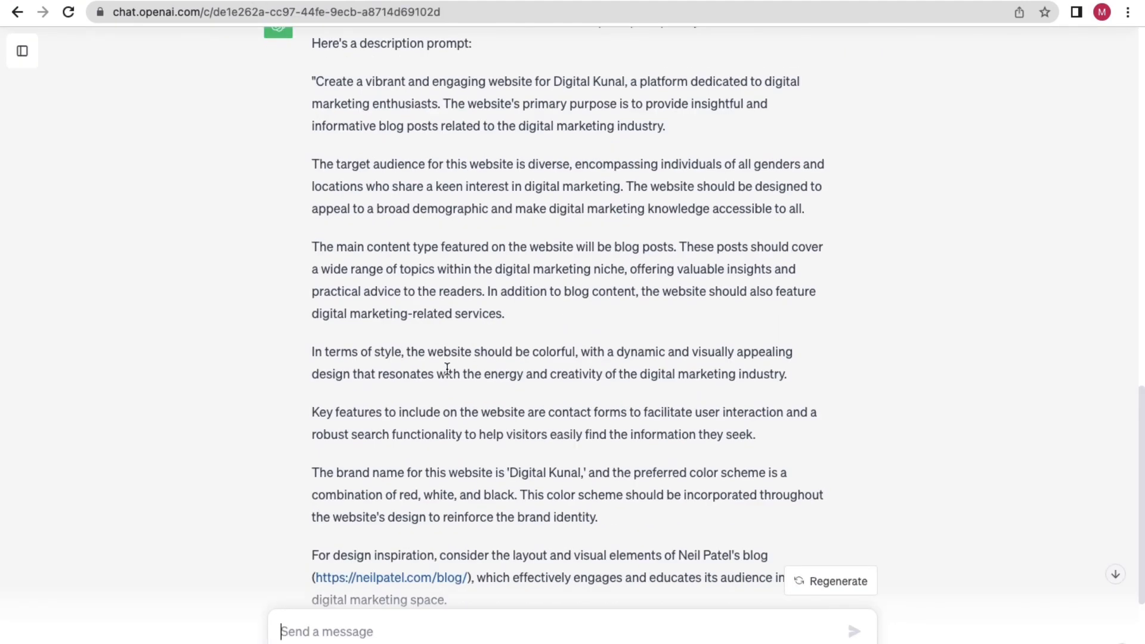
scroll(448, 368, "up", 1)
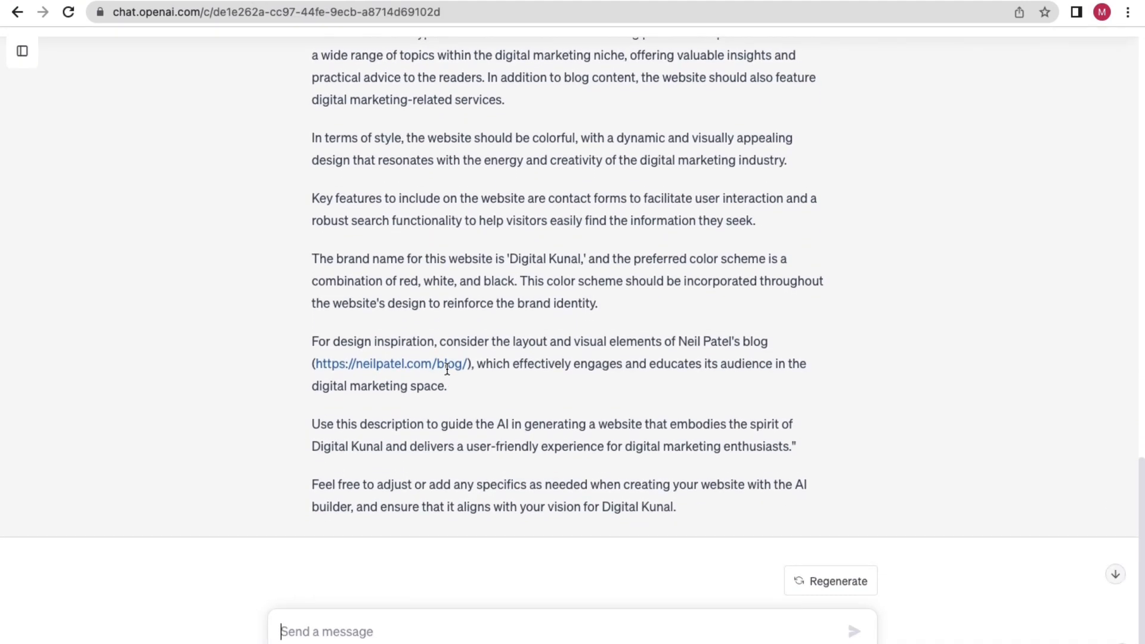
scroll(446, 367, "up", 8)
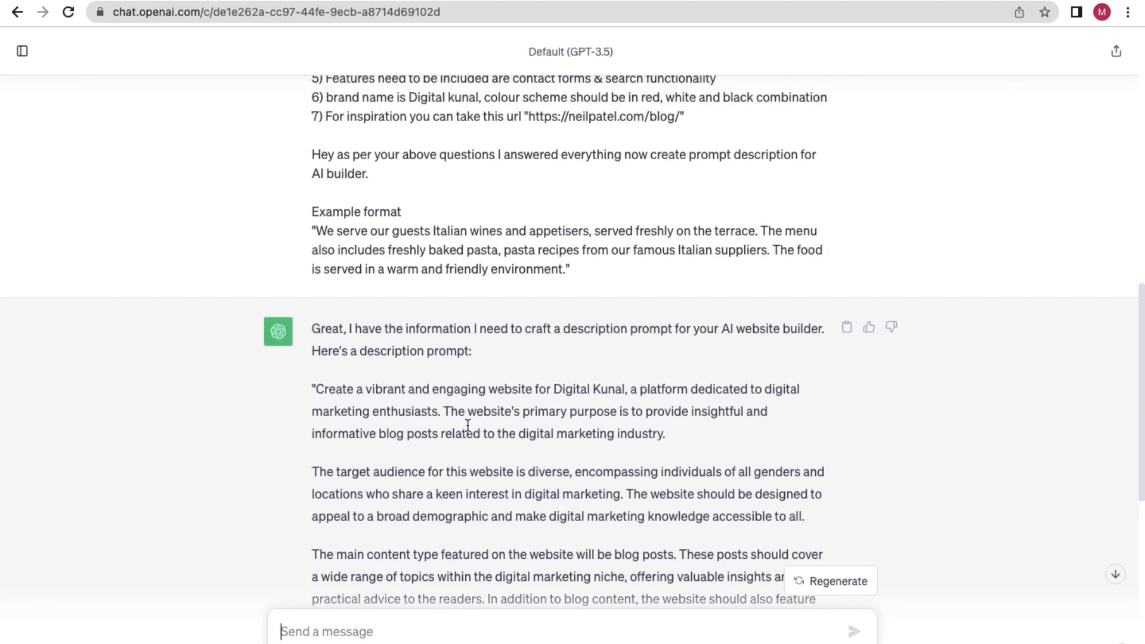
scroll(467, 424, "down", 1)
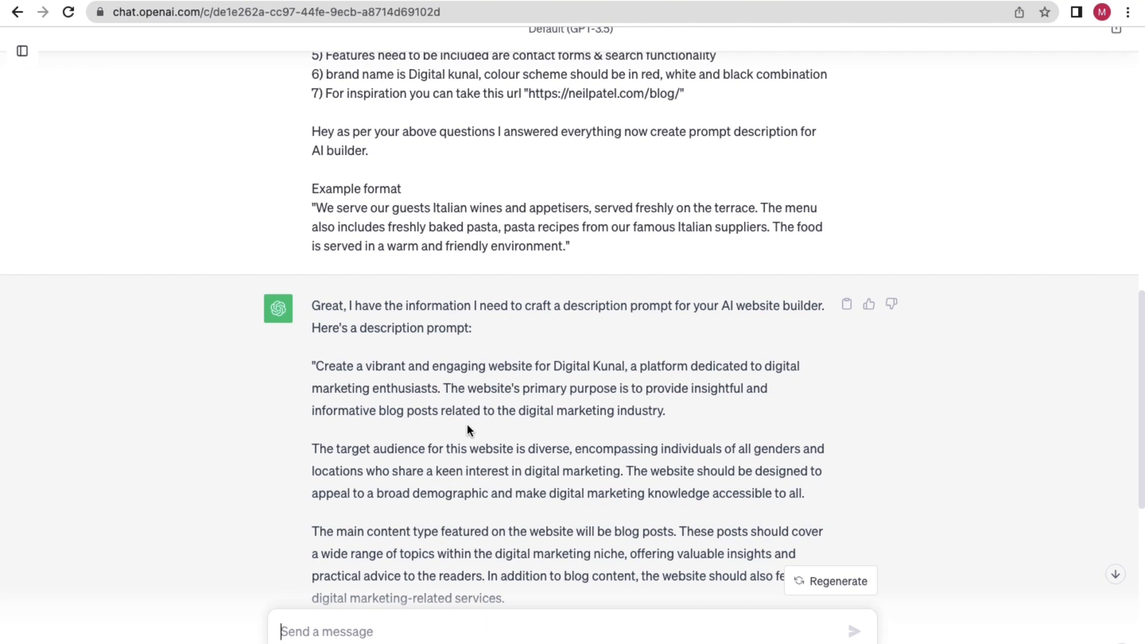
scroll(466, 423, "down", 8)
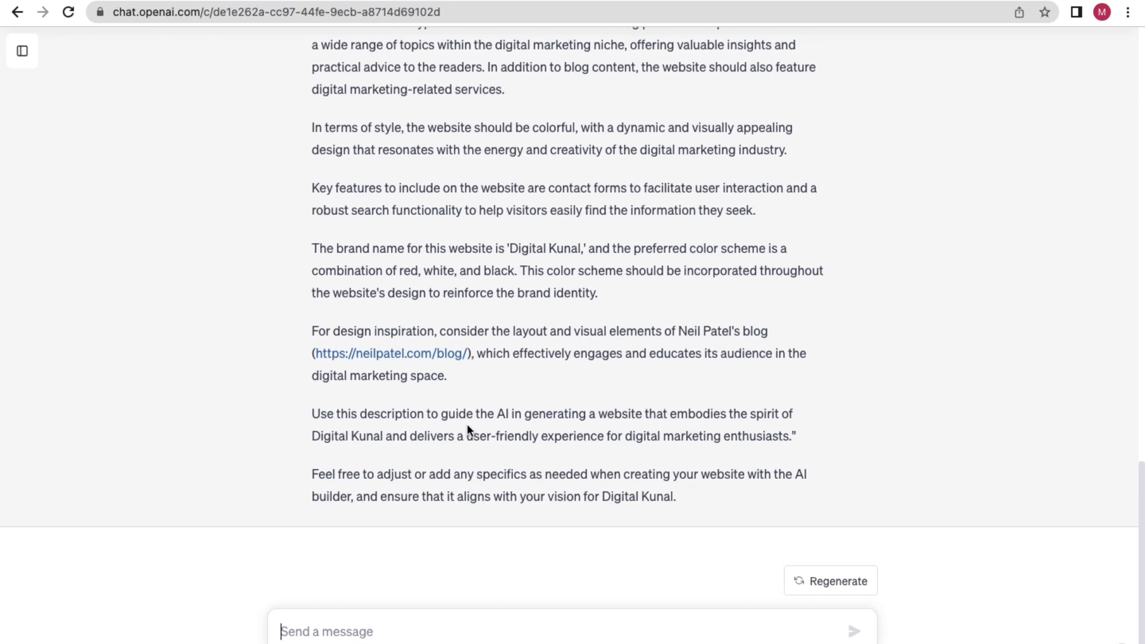
scroll(467, 423, "up", 6)
scroll(467, 423, "up", 1)
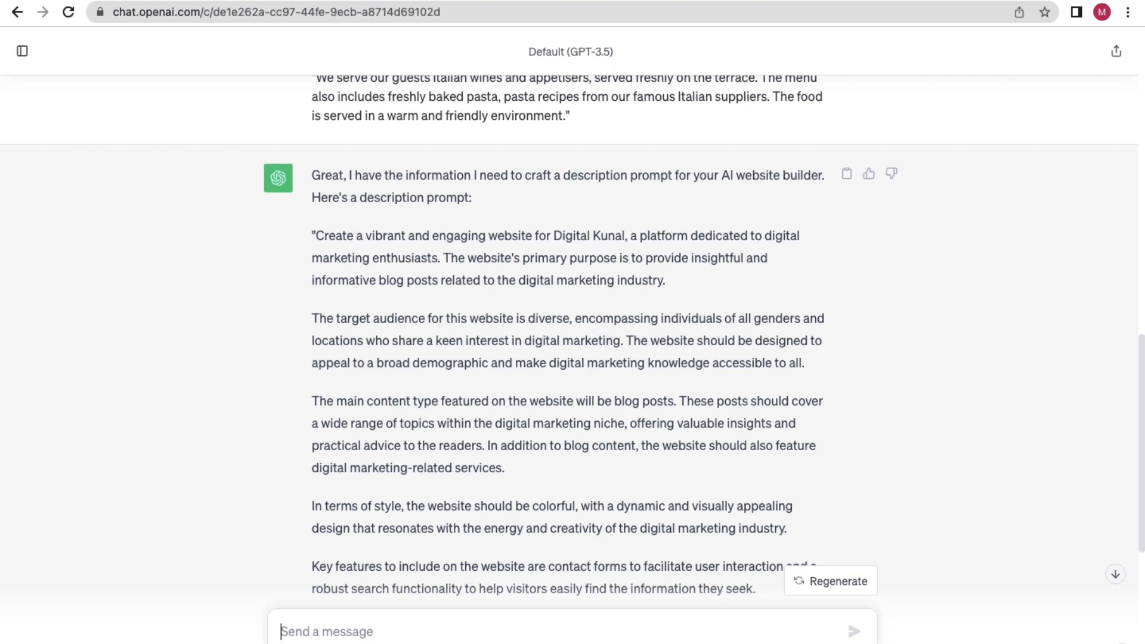
left_click(262, 0)
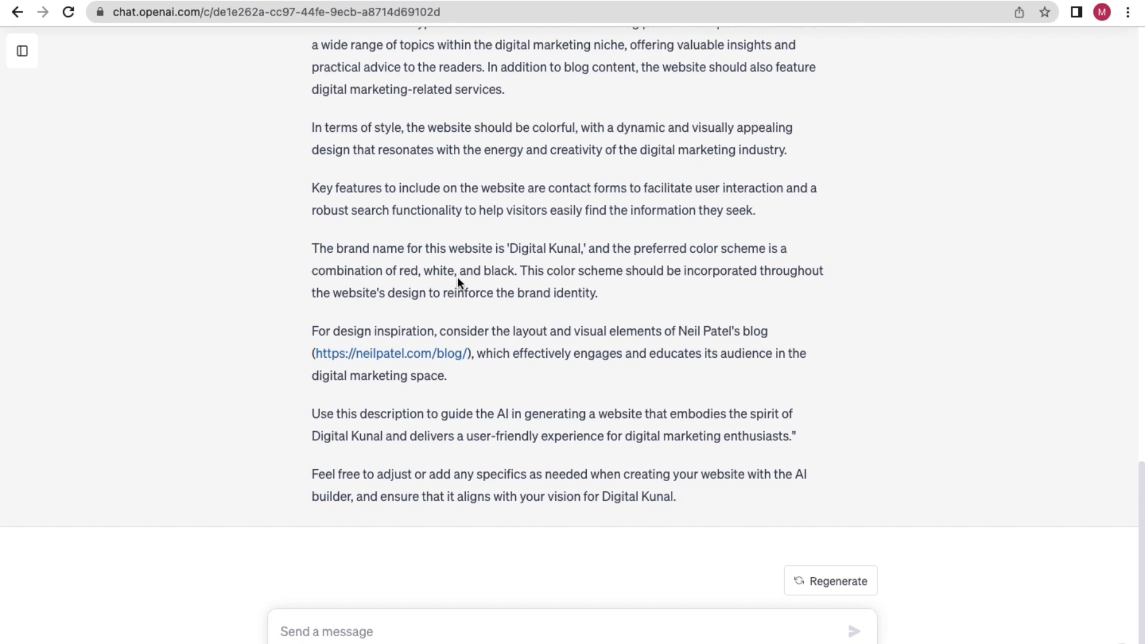
key("ctrl+Left")
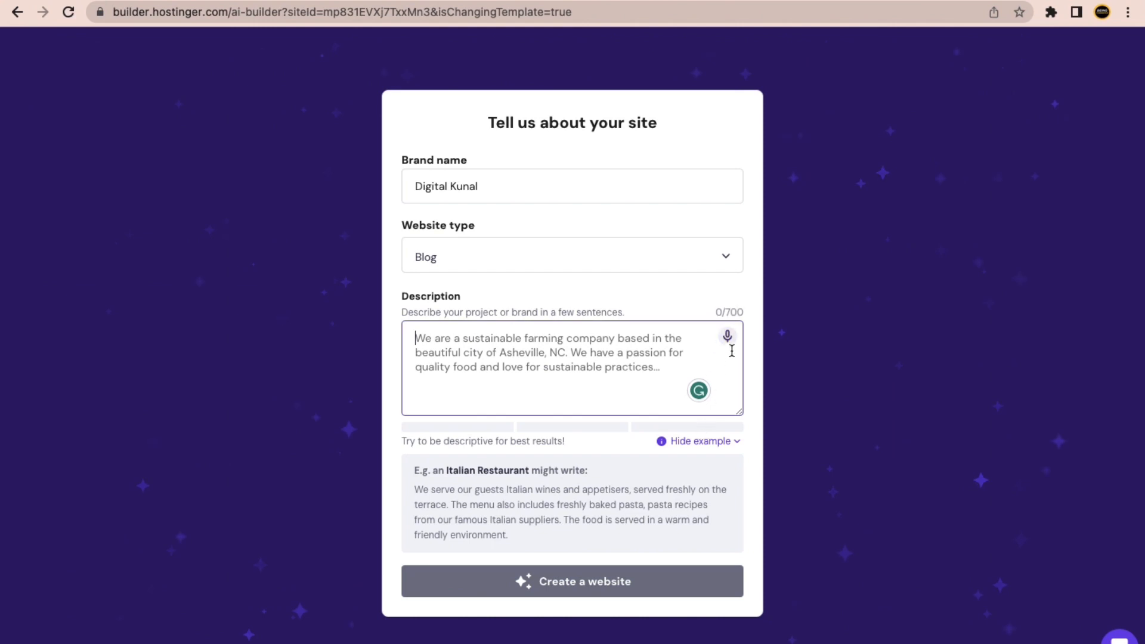
Focus the site form's empty Description field, then move over to the ChatGPT window.
left_click(741, 311)
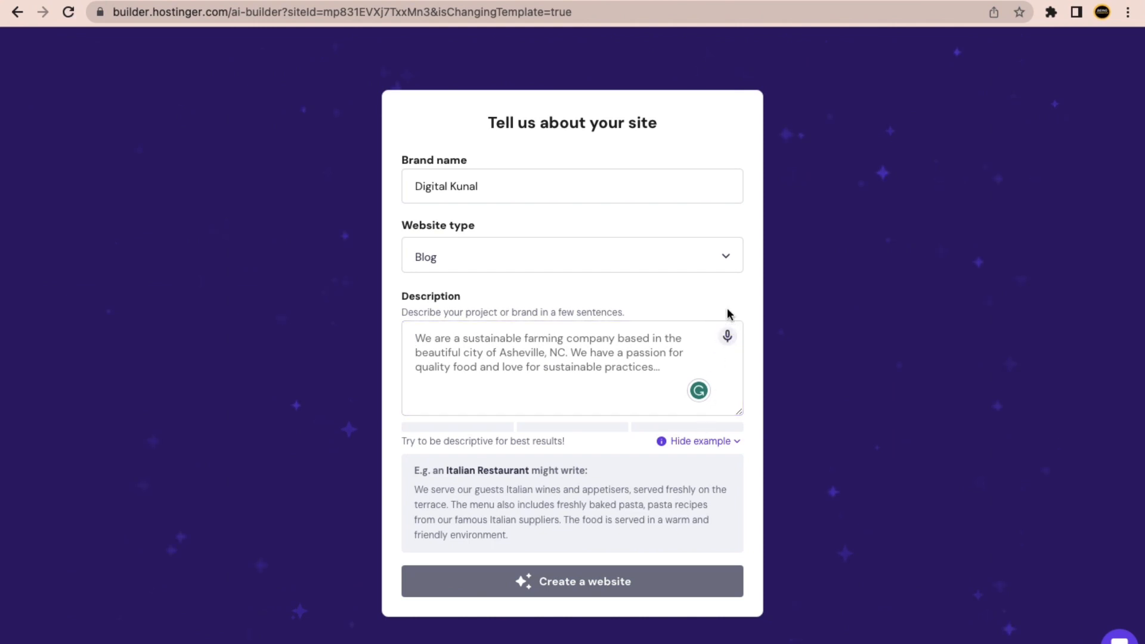
left_click(574, 347)
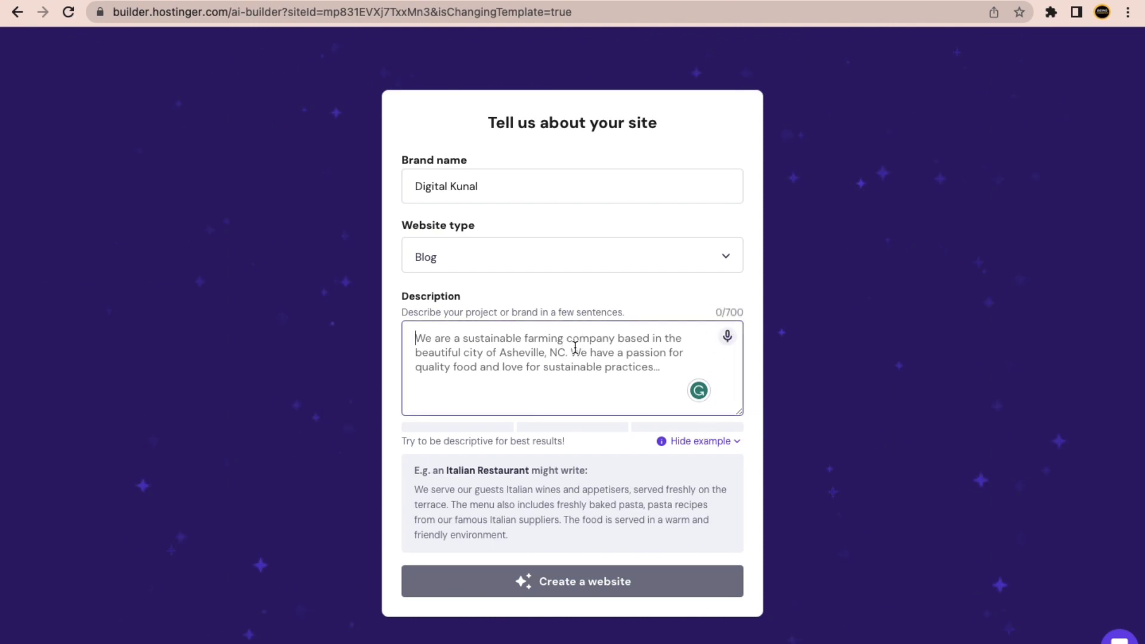
left_click(732, 313)
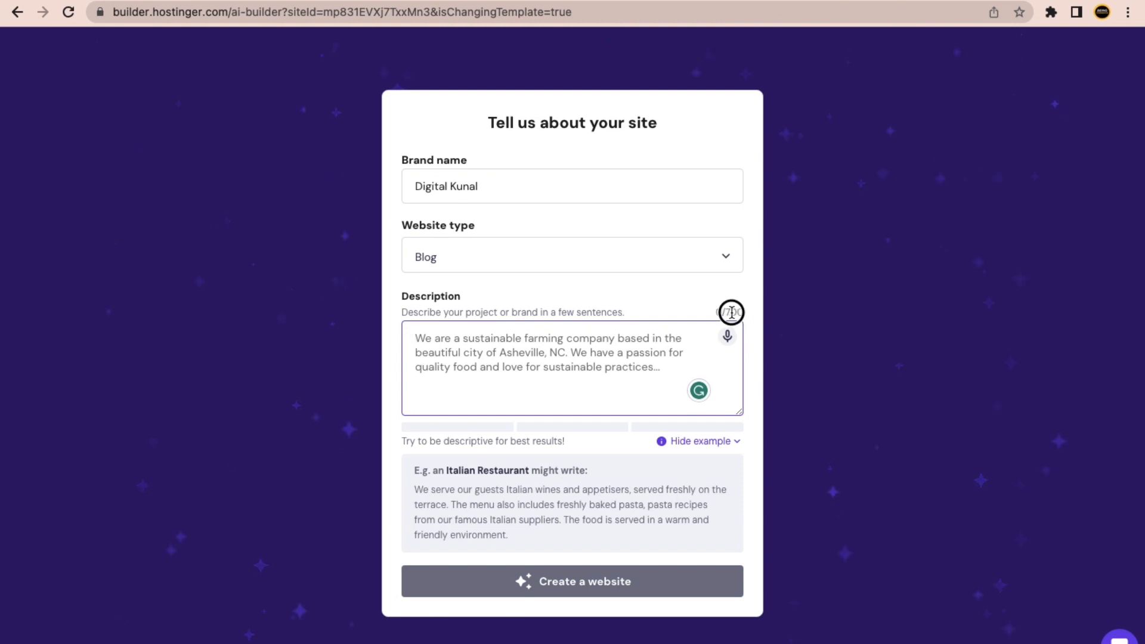
left_click(588, 365)
key("ctrl+Right")
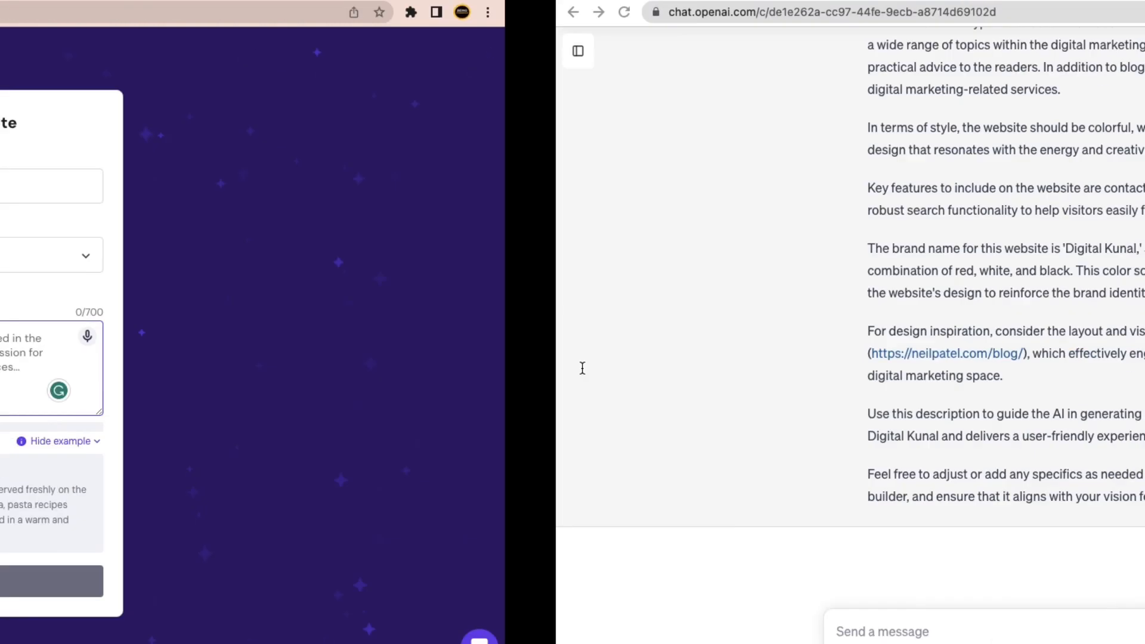
scroll(491, 359, "up", 7)
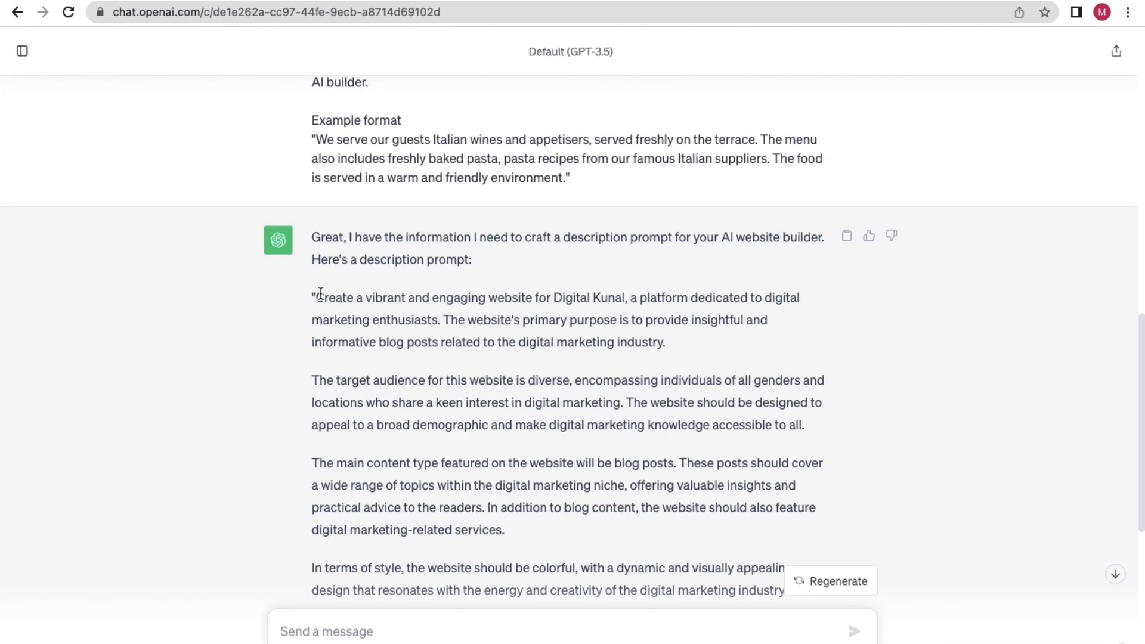
left_click_drag(323, 297, 782, 428)
scroll(603, 411, "down", 7)
left_click(553, 337)
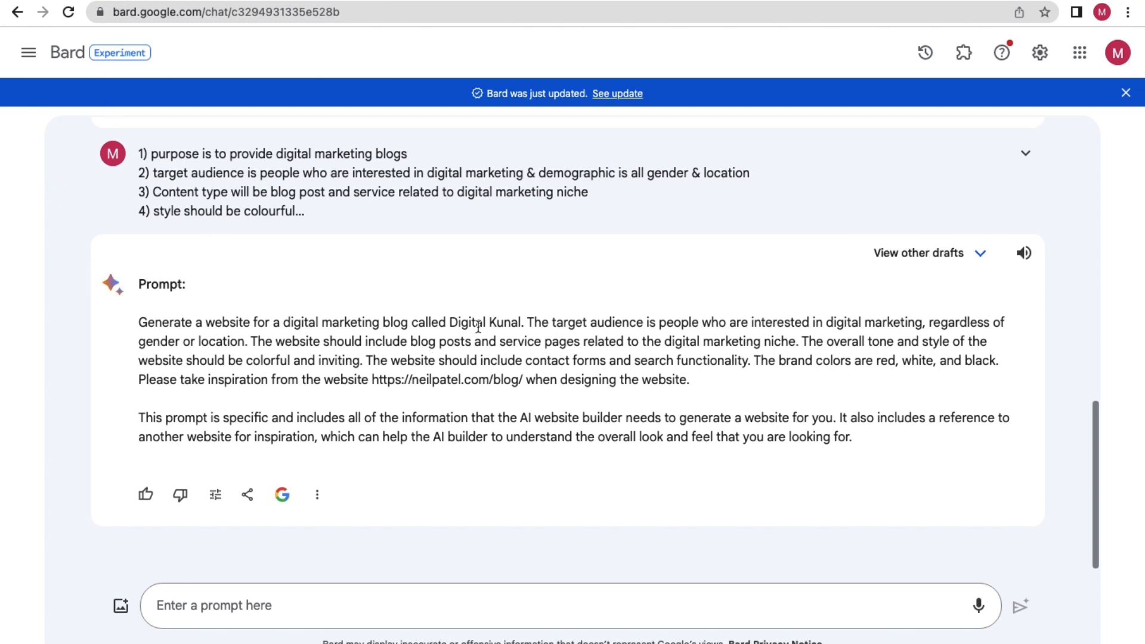
left_click_drag(691, 380, 221, 326)
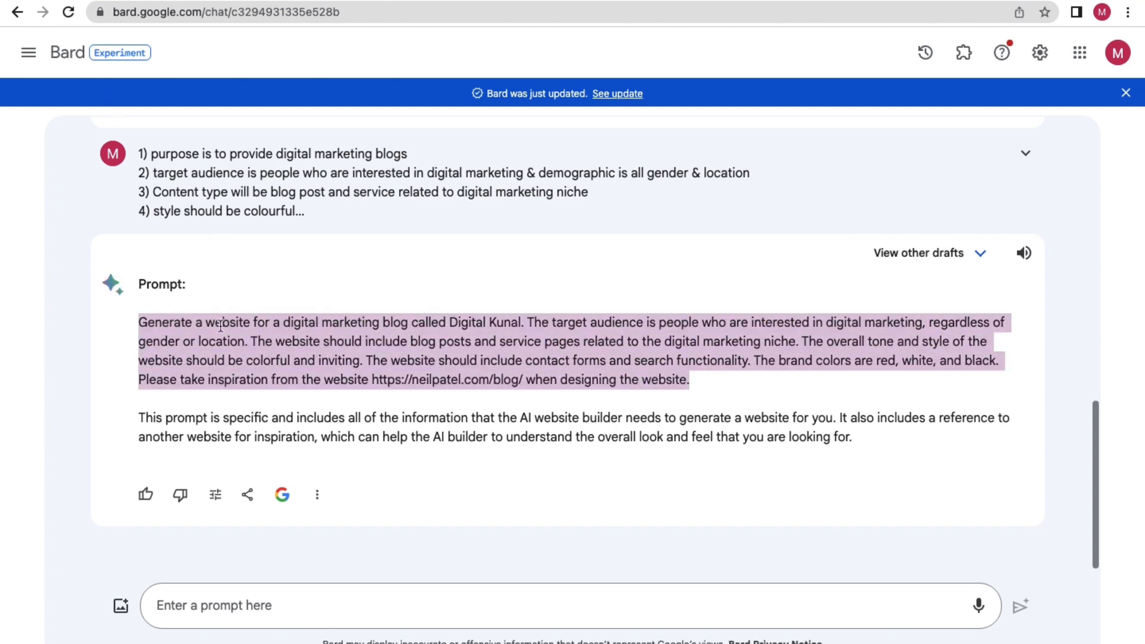
left_click(97, 1)
left_click(442, 331)
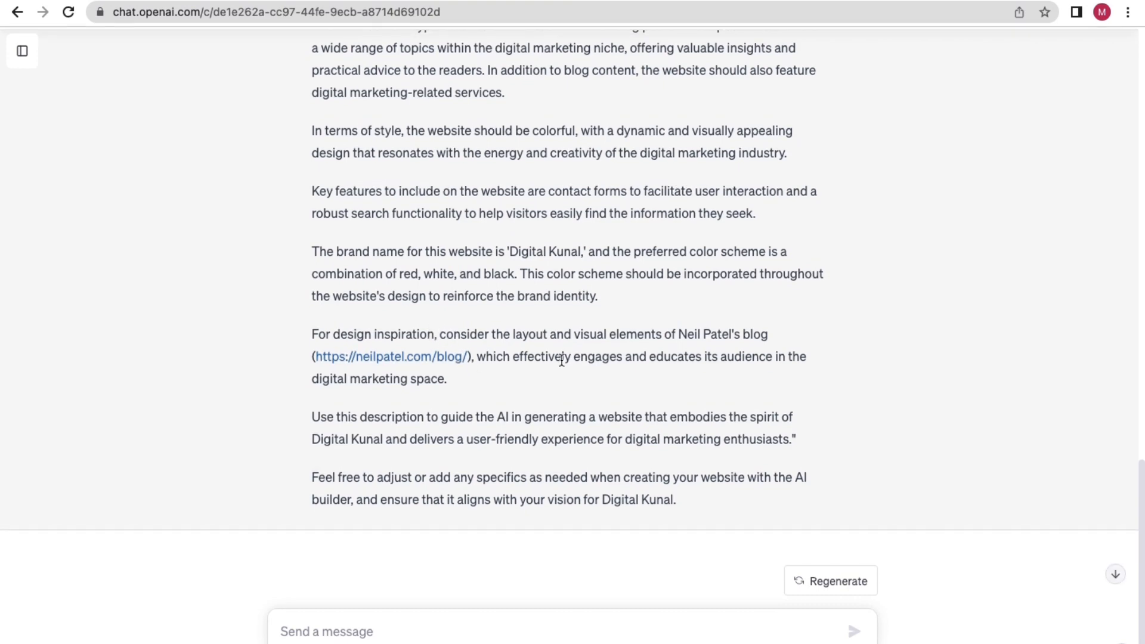
scroll(474, 361, "up", 8)
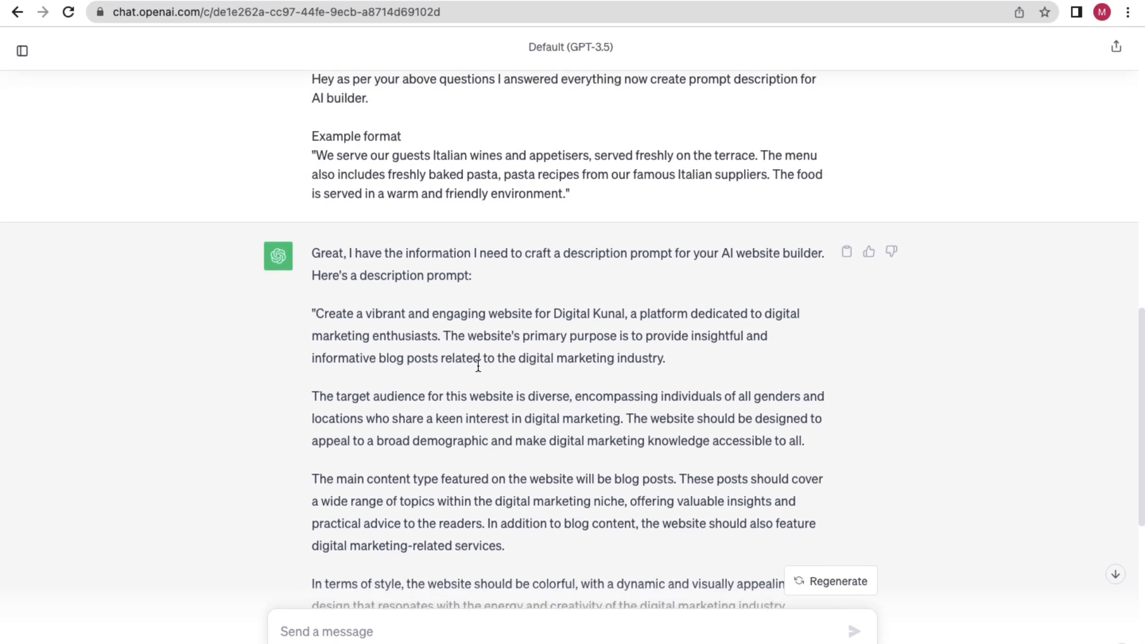
scroll(417, 352, "down", 8)
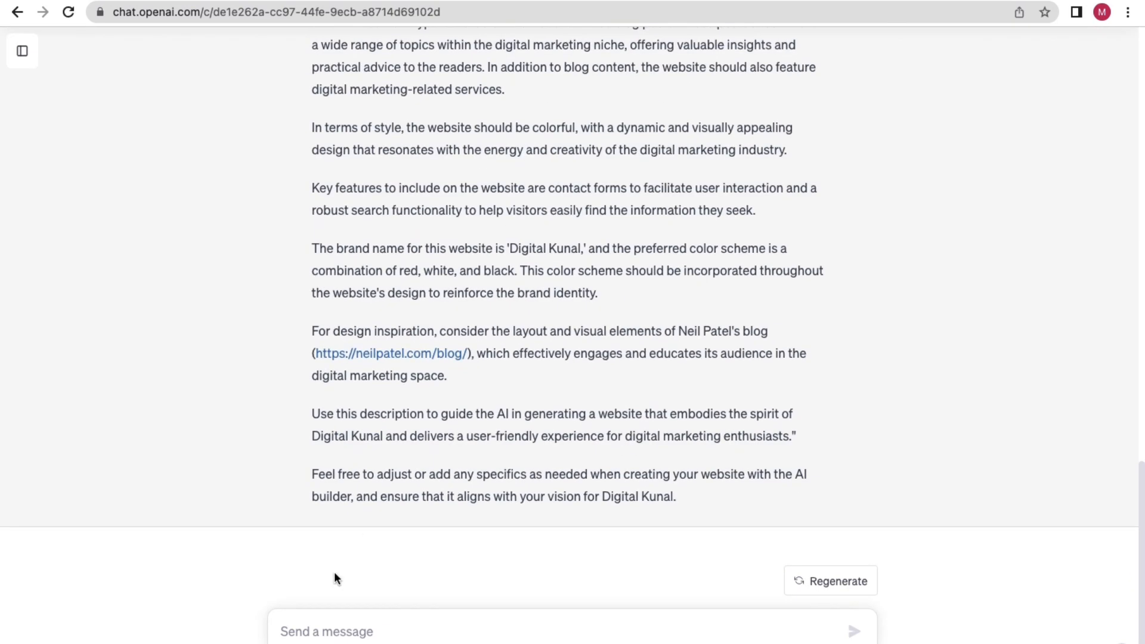
Ask ChatGPT to optimize the prompt into a shorter paragraph under 700 characters without links.
left_click(305, 627)
type("Hey can")
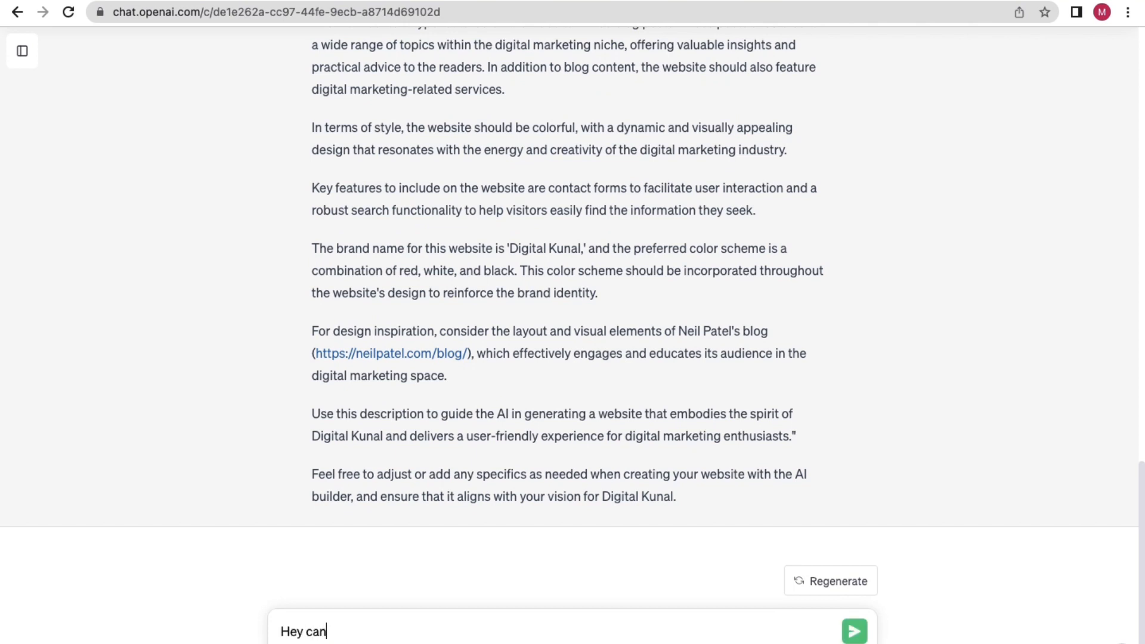
type(" you optimize thi")
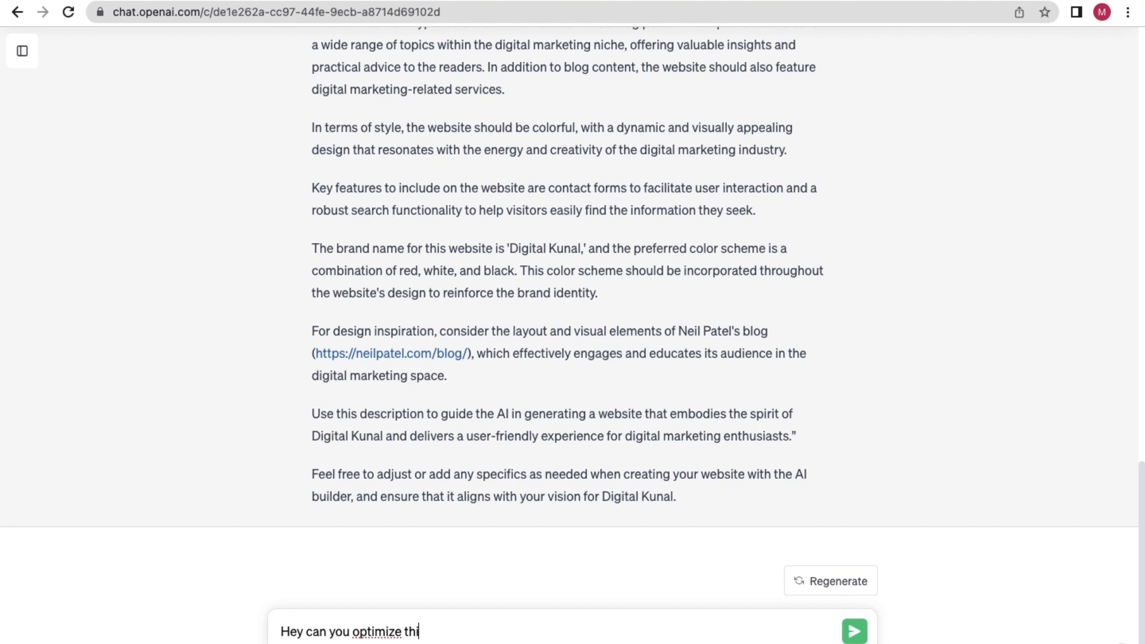
type("s prom")
key("BackSpace")
key("BackSpace")
key("BackSpace")
key("BackSpace")
key("BackSpace")
key("BackSpace")
key("BackSpace")
key("BackSpace")
key("BackSpace")
key("BackSpace")
key("BackSpace")
key("BackSpace")
key("BackSpace")
key("BackSpace")
key("BackSpace")
key("BackSpace")
type("ize above promopt description in one paragrap")
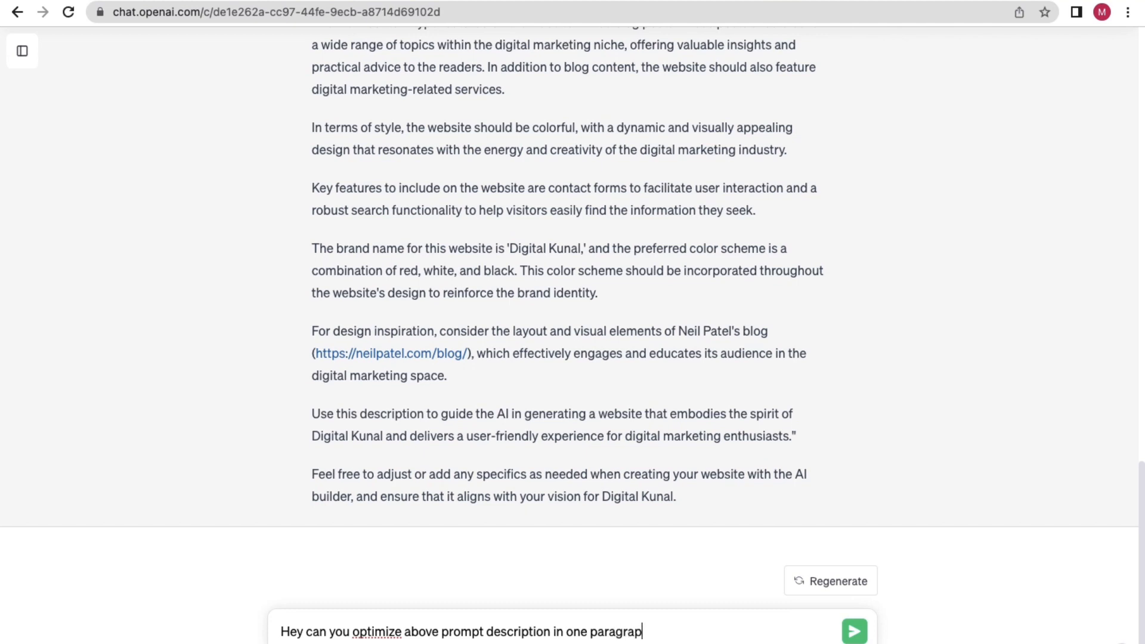
type("and should be in")
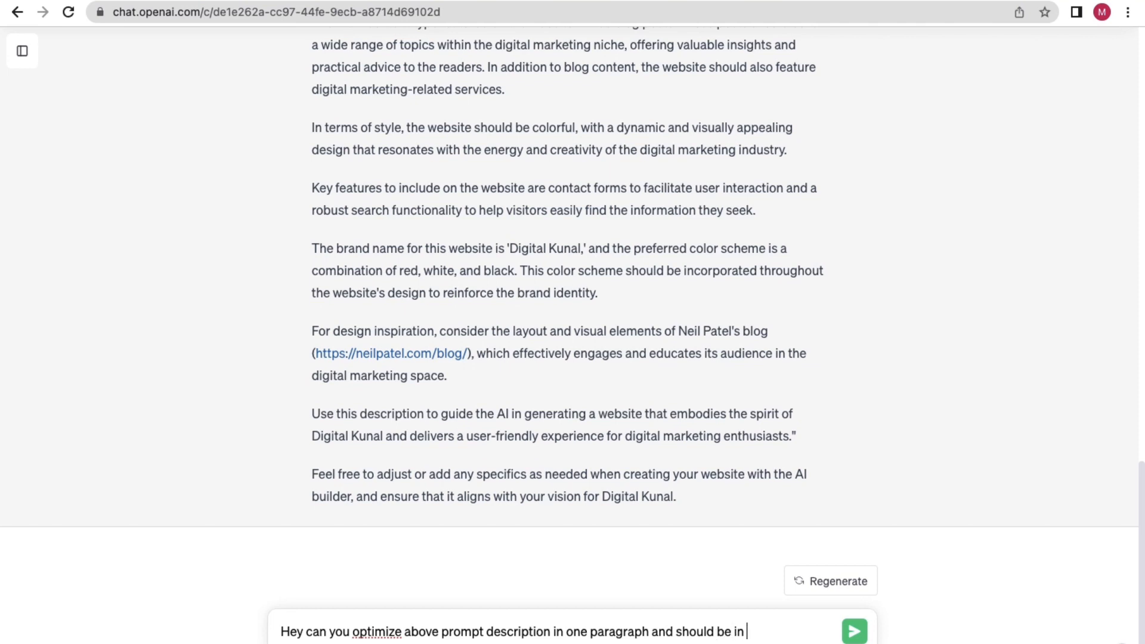
type("than 700 words. Do not incl")
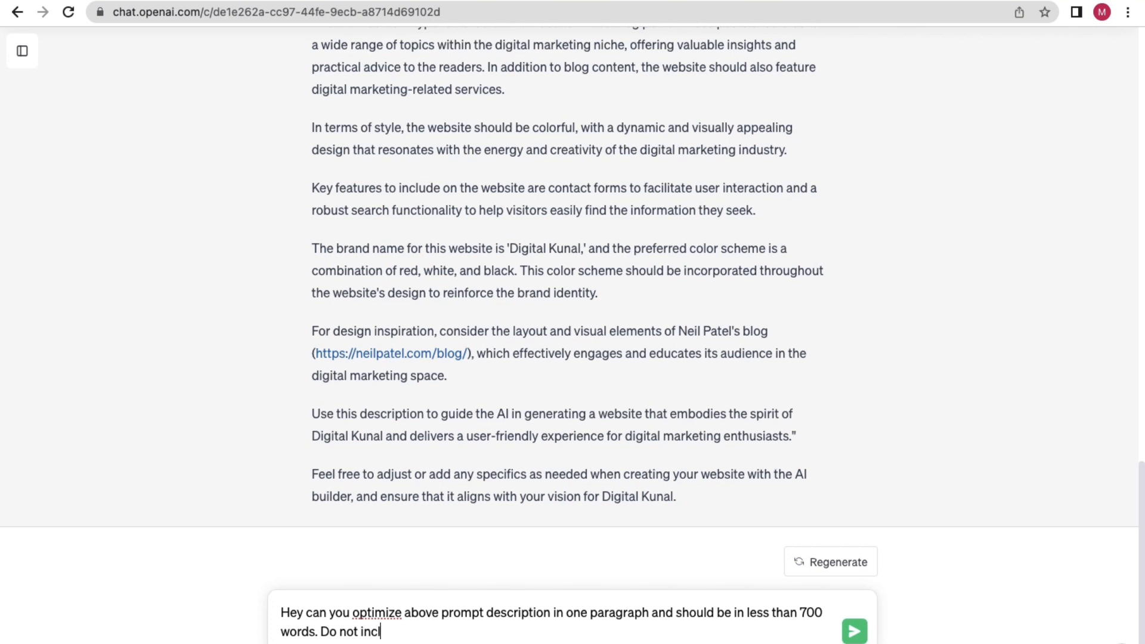
type("ude any links.")
key("ctrl+a")
key("super+c")
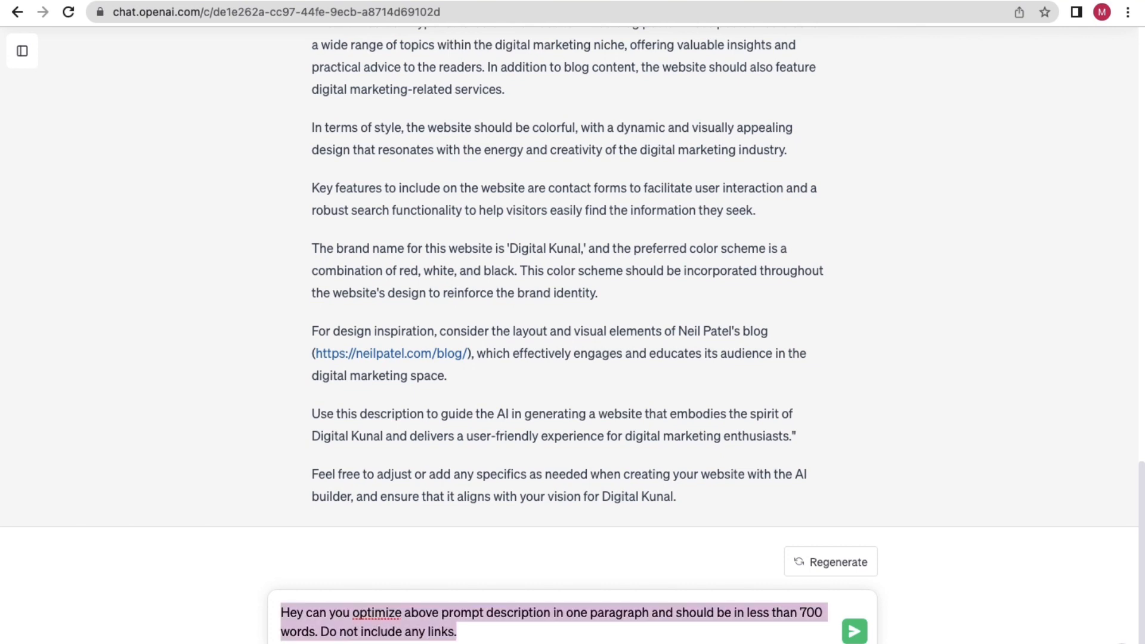
key("Return")
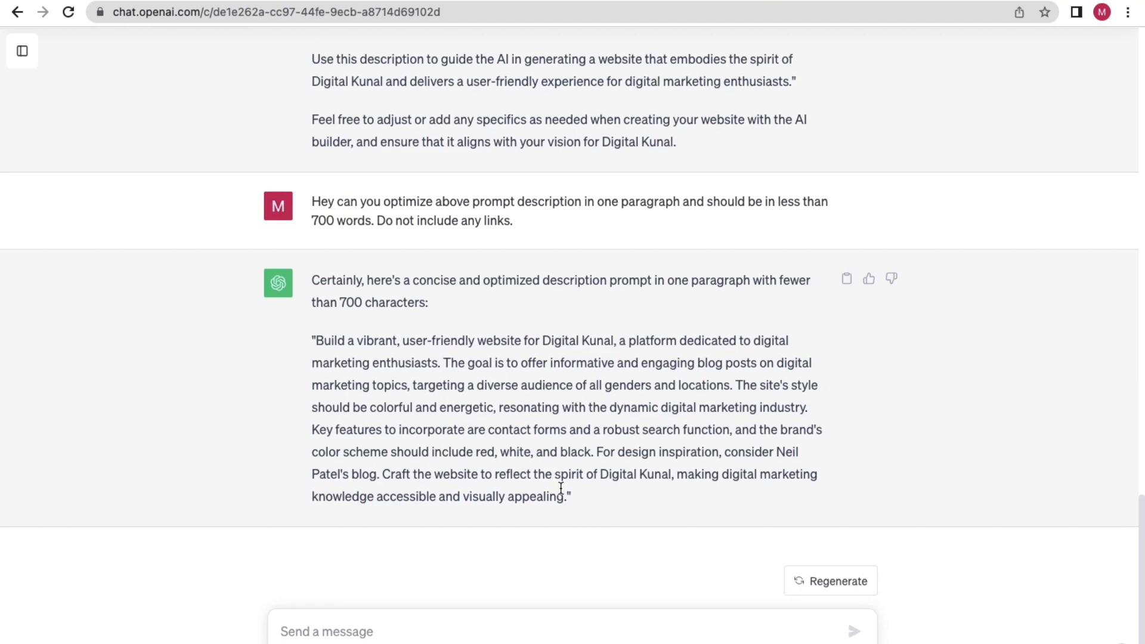
Review ChatGPT's condensed single-paragraph description.
scroll(533, 300, "up", 4)
left_click_drag(668, 371, 324, 363)
scroll(359, 313, "up", 7)
scroll(330, 253, "up", 3)
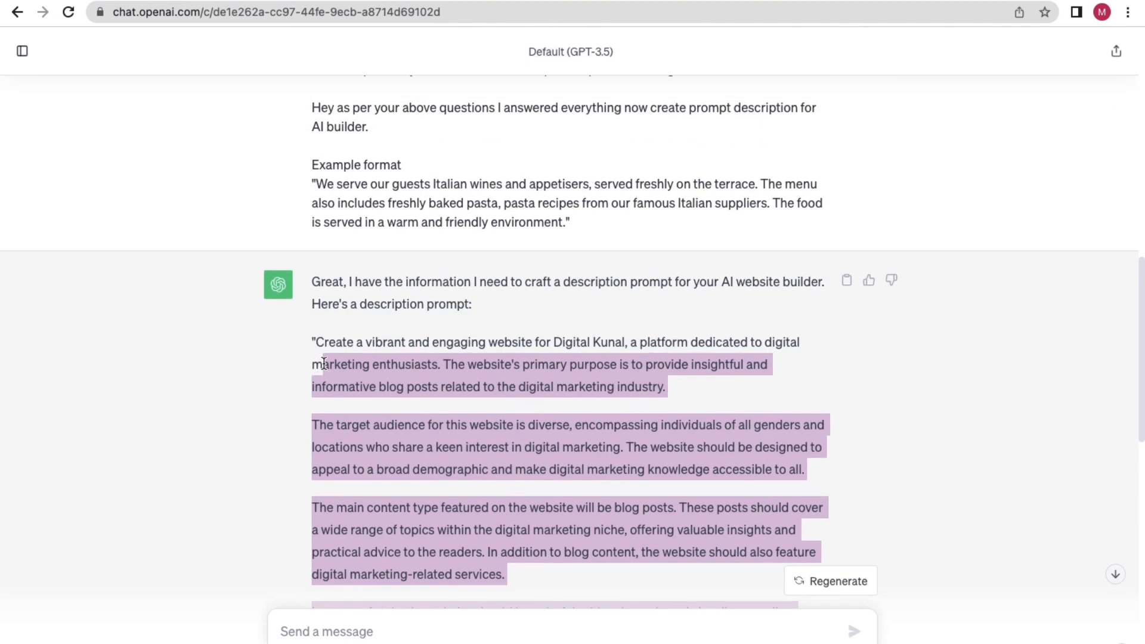
scroll(325, 364, "down", 14)
left_click(472, 445)
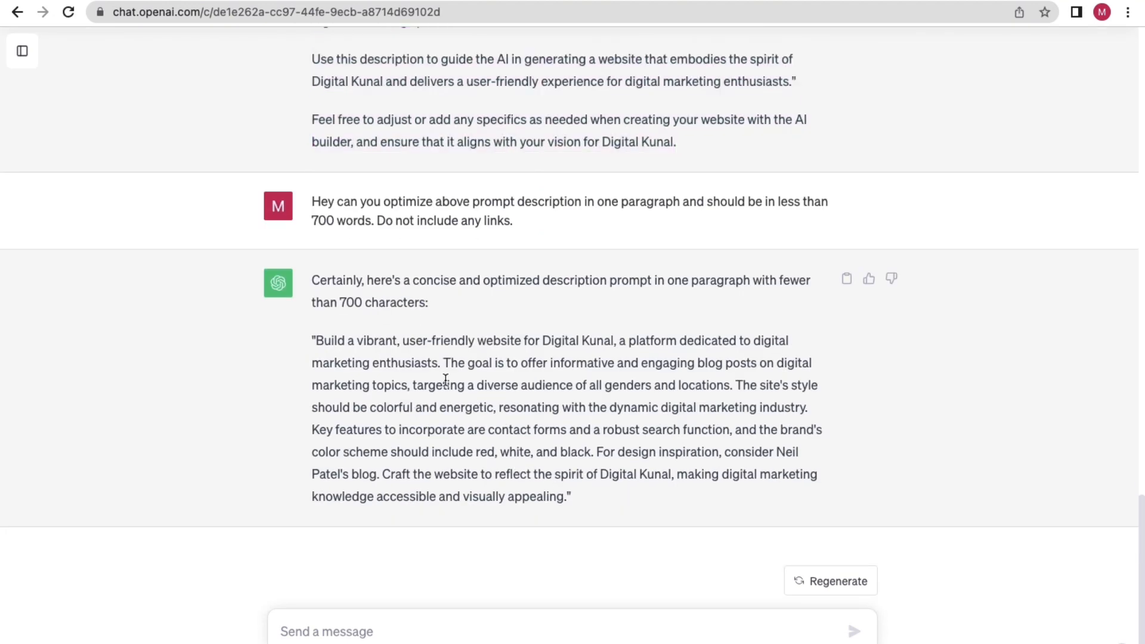
Submit the same optimization request to Bard.
left_click(292, 1)
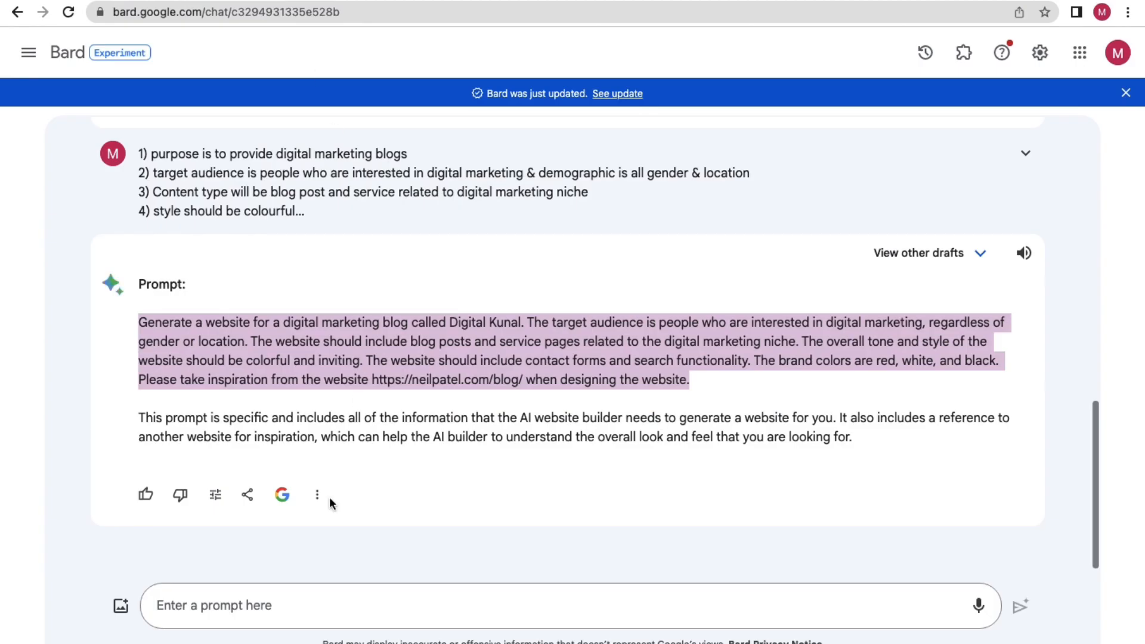
left_click(191, 613)
key("super+v")
key("Return")
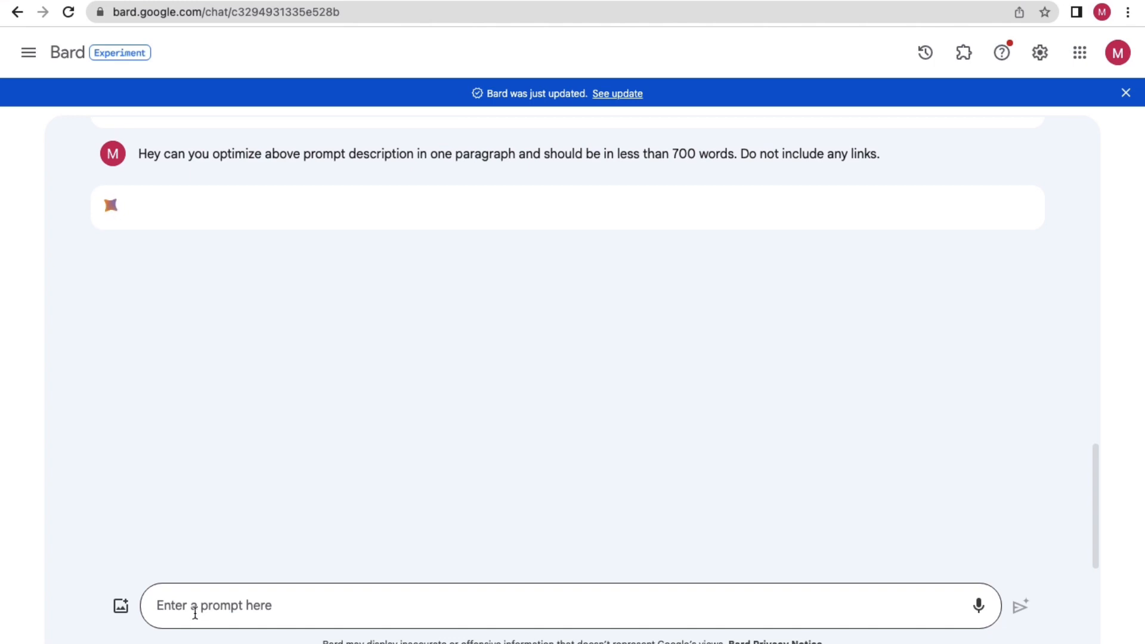
Read through Bard's optimized prompt response.
scroll(212, 549, "up", 10)
scroll(317, 470, "down", 5)
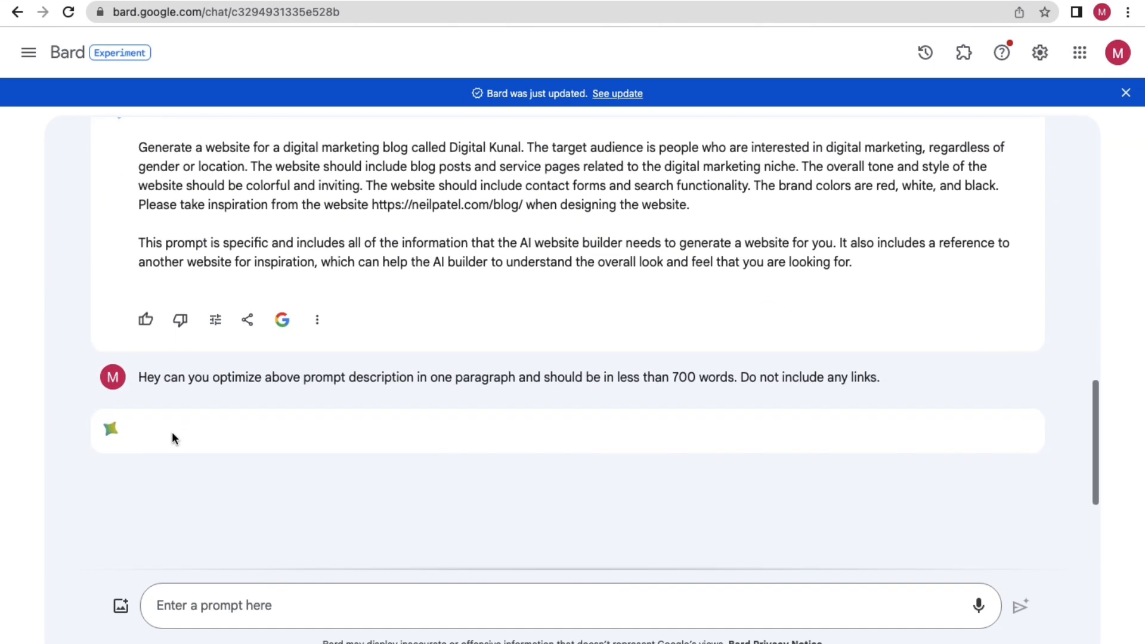
scroll(191, 432, "down", 1)
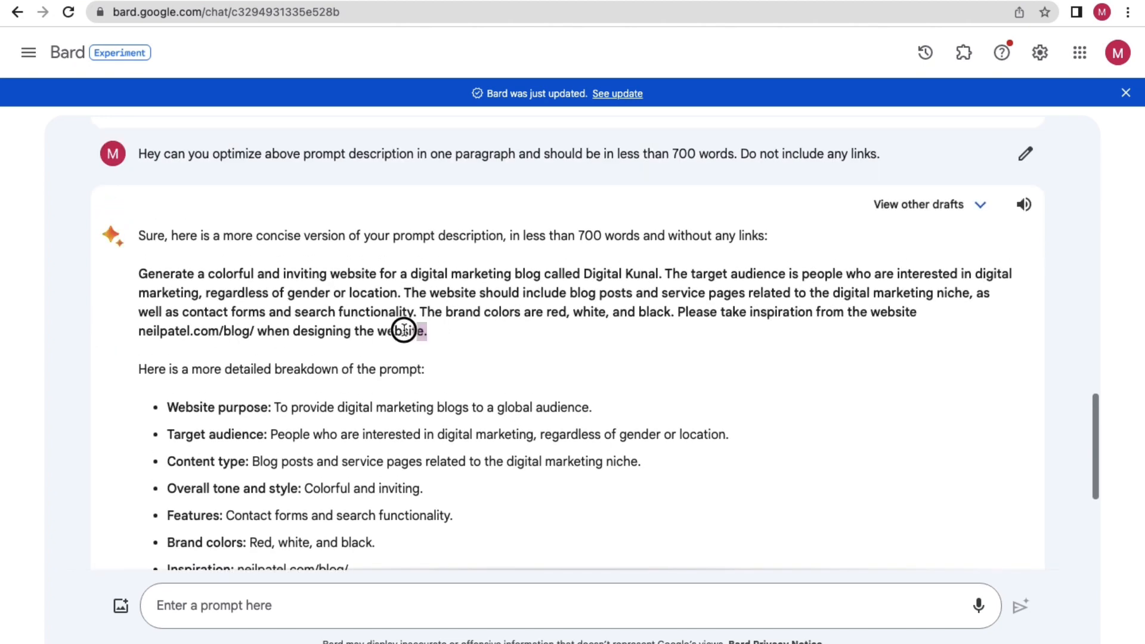
left_click_drag(403, 330, 138, 273)
scroll(394, 380, "down", 5)
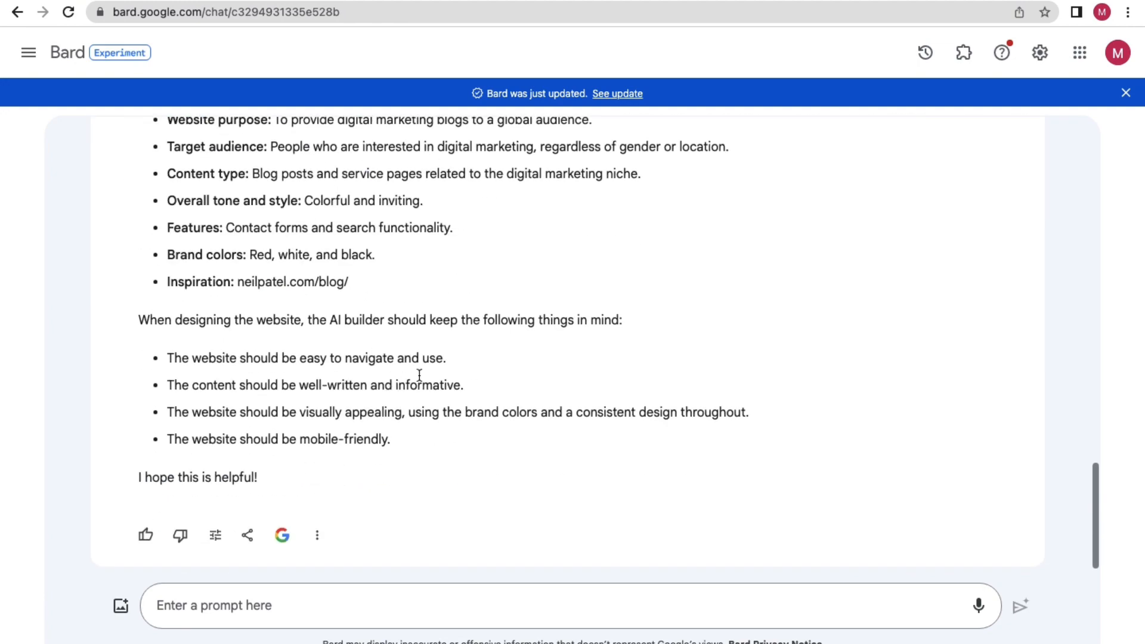
scroll(419, 375, "up", 7)
scroll(600, 482, "up", 5)
scroll(599, 482, "down", 3)
scroll(760, 418, "up", 8)
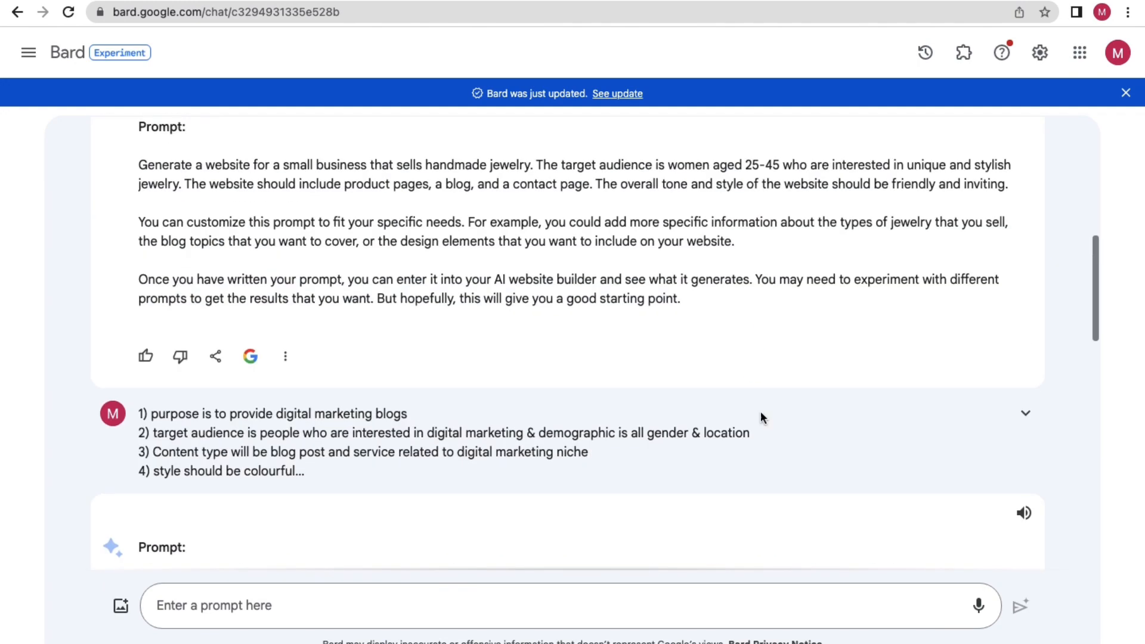
scroll(768, 453, "down", 2)
scroll(692, 472, "up", 10)
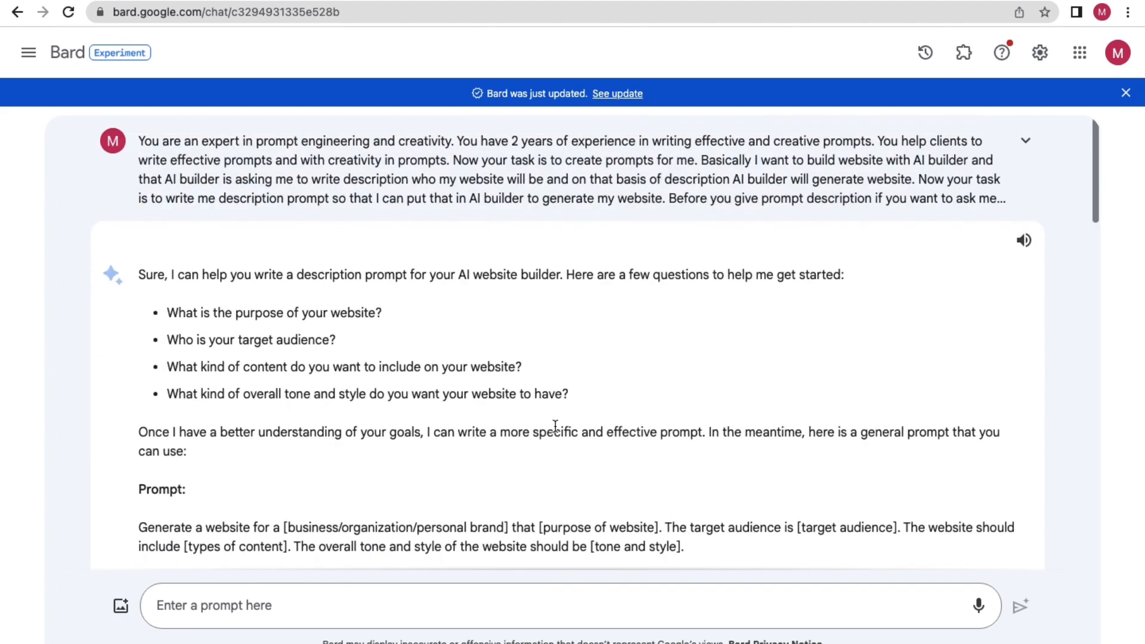
scroll(453, 386, "down", 9)
scroll(405, 370, "up", 5)
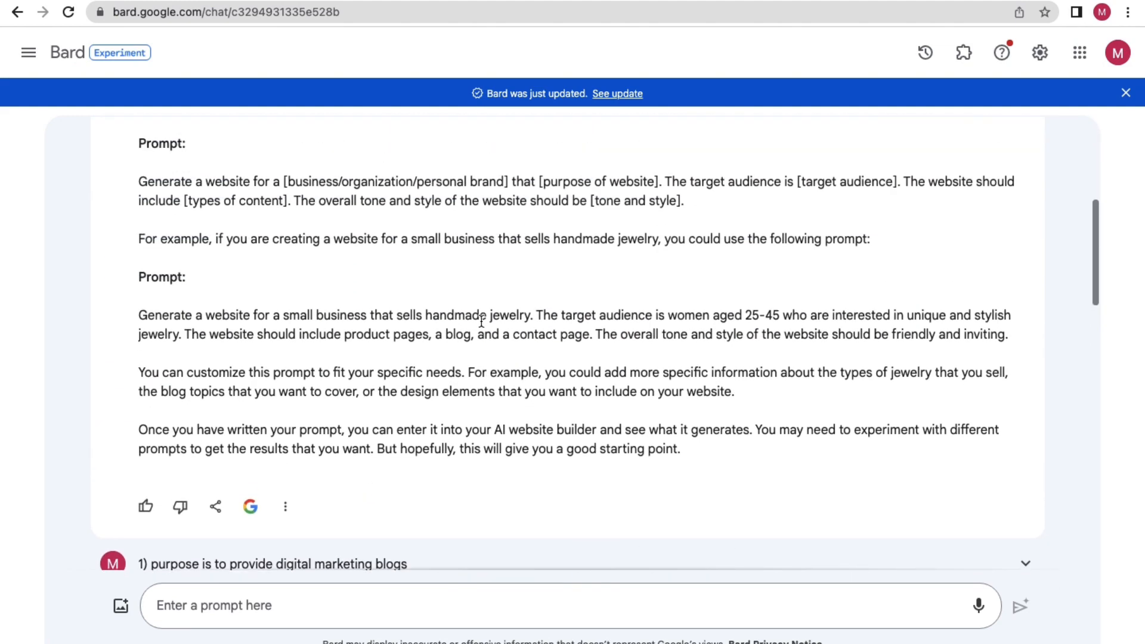
scroll(391, 343, "up", 3)
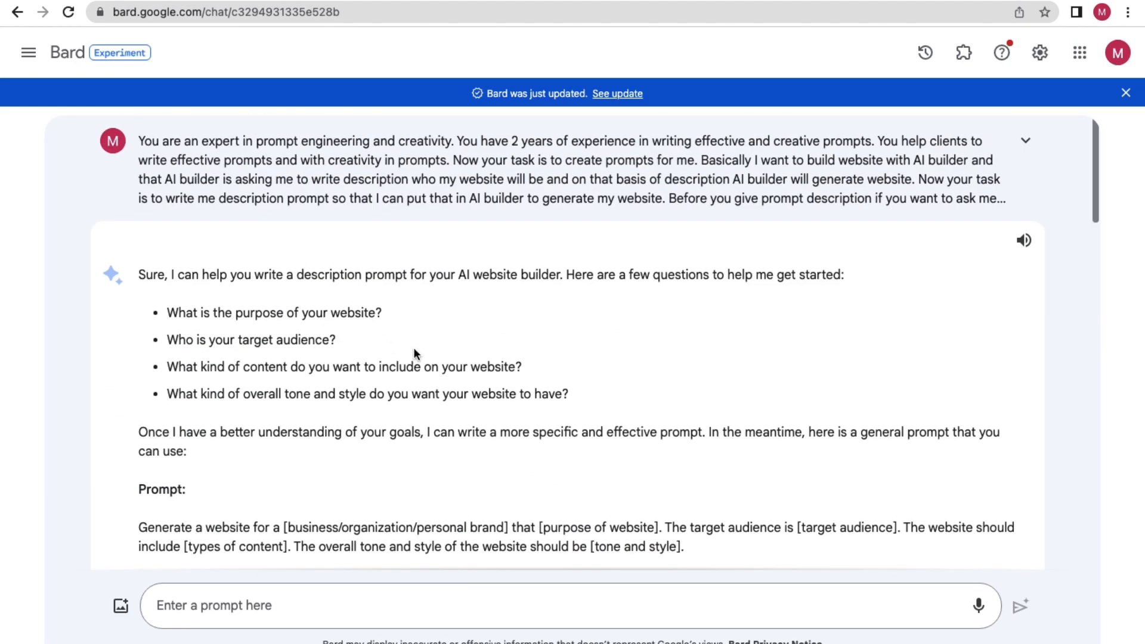
scroll(414, 352, "down", 15)
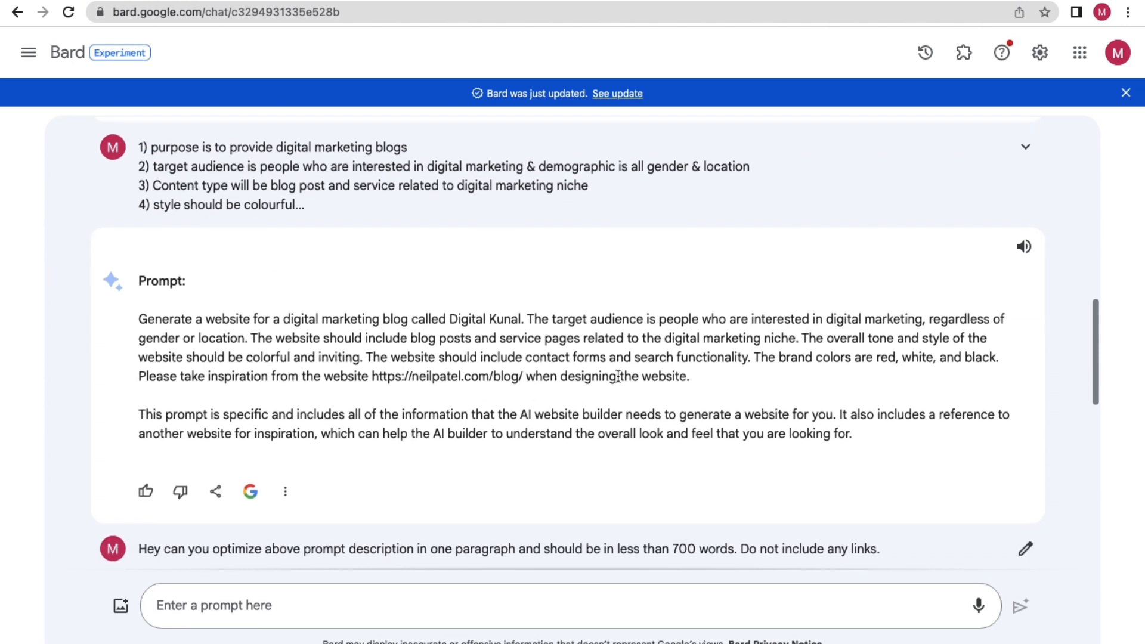
left_click_drag(695, 397, 138, 277)
left_click(316, 356)
Expand the earlier question and switch Bard's answer to Draft 2.
left_click(1024, 146)
scroll(775, 326, "down", 1)
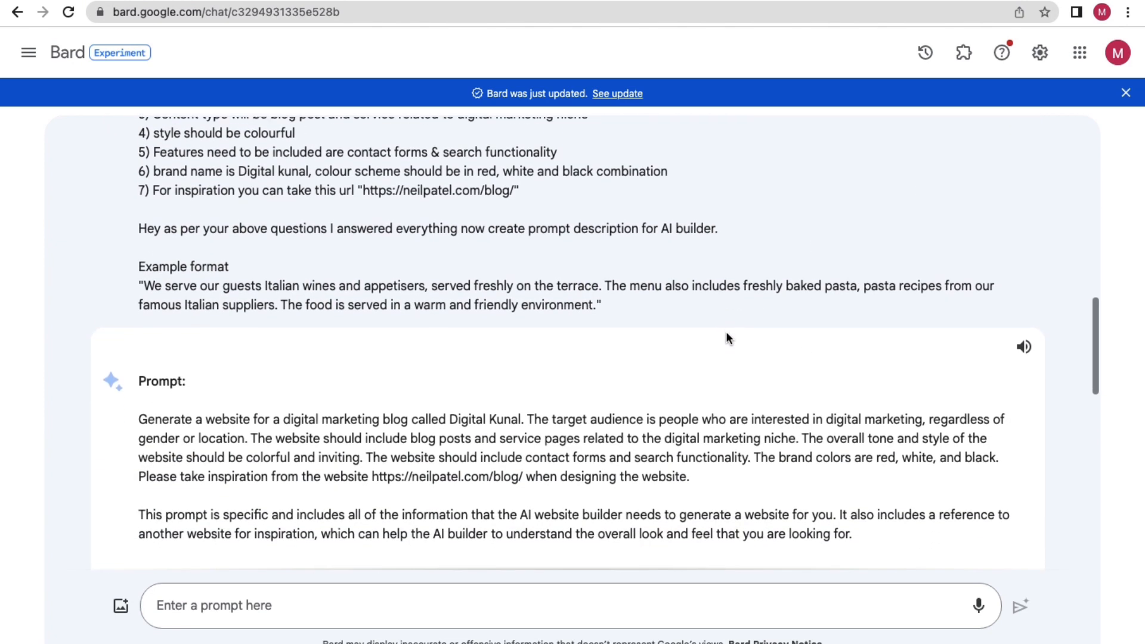
scroll(888, 351, "up", 3)
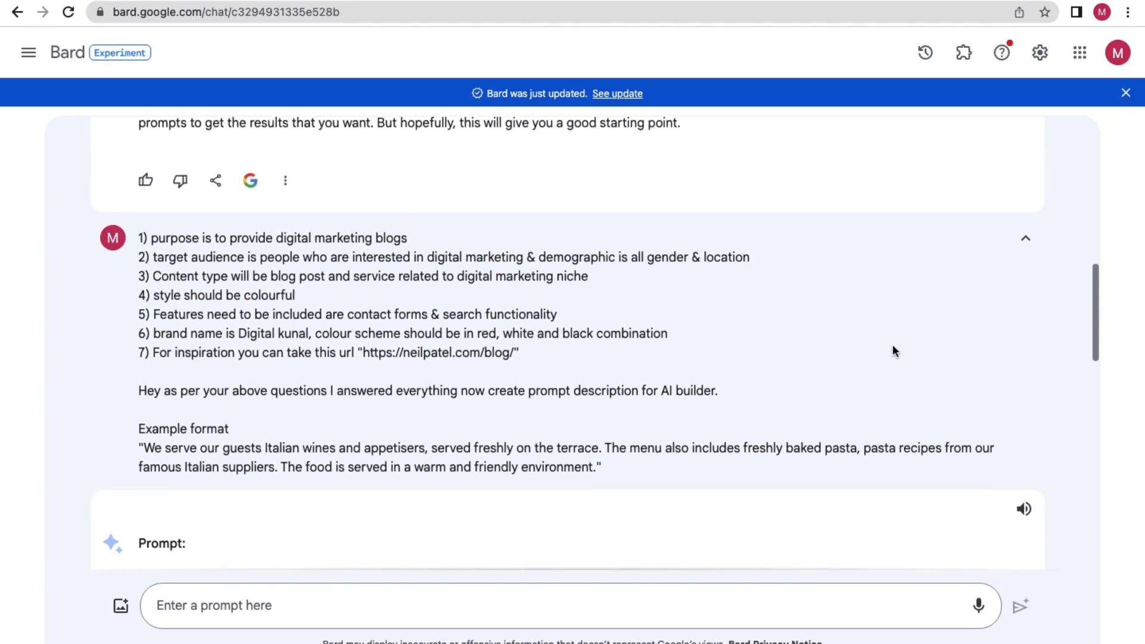
scroll(892, 348, "down", 9)
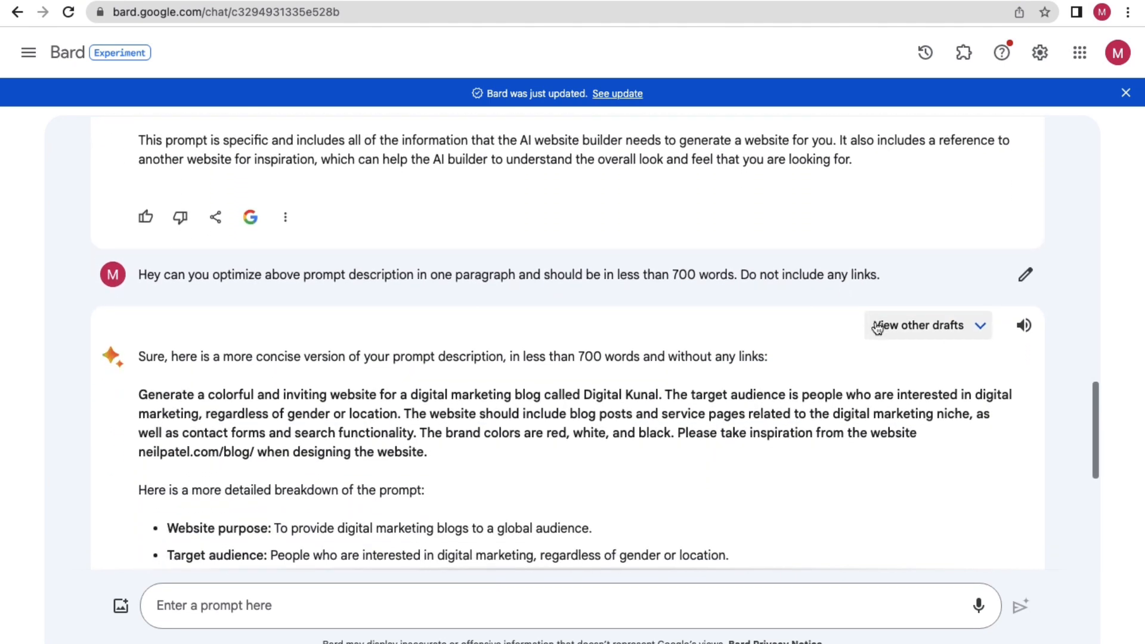
left_click(923, 338)
left_click(545, 397)
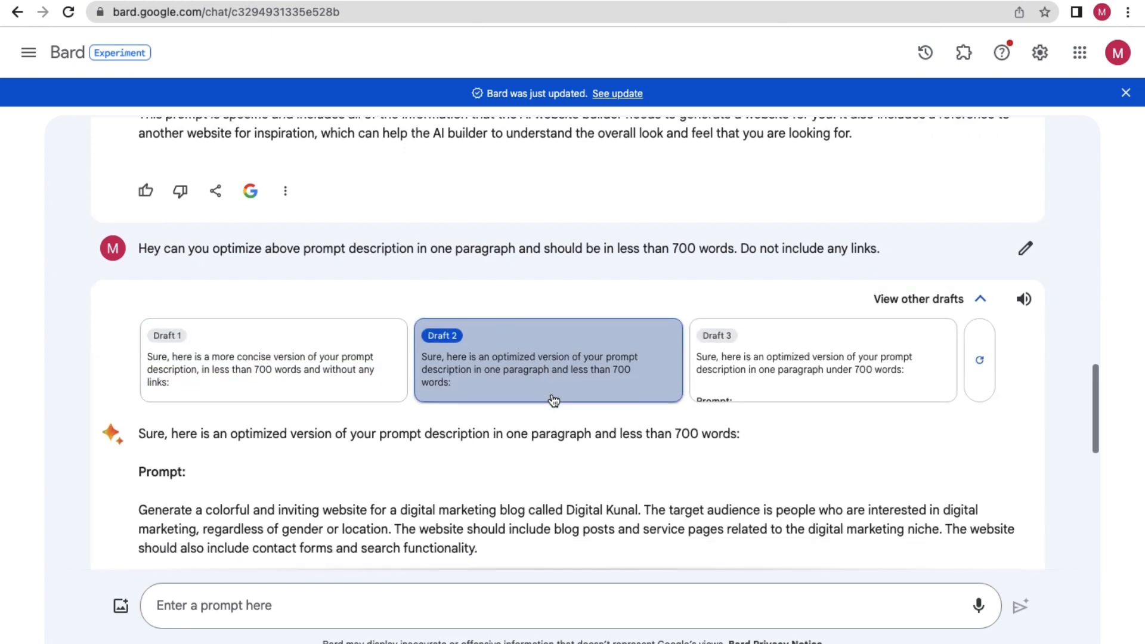
scroll(554, 401, "down", 2)
left_click_drag(480, 447, 252, 427)
left_click(262, 302)
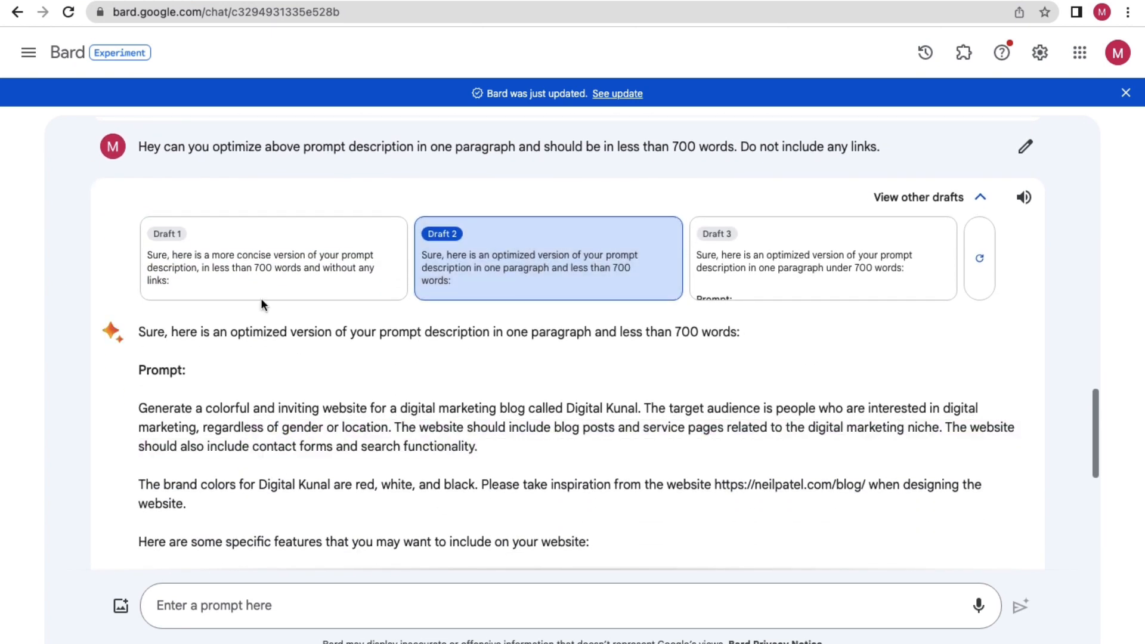
Copy ChatGPT's one-paragraph description and focus the Hostinger Description field.
left_click(118, 0)
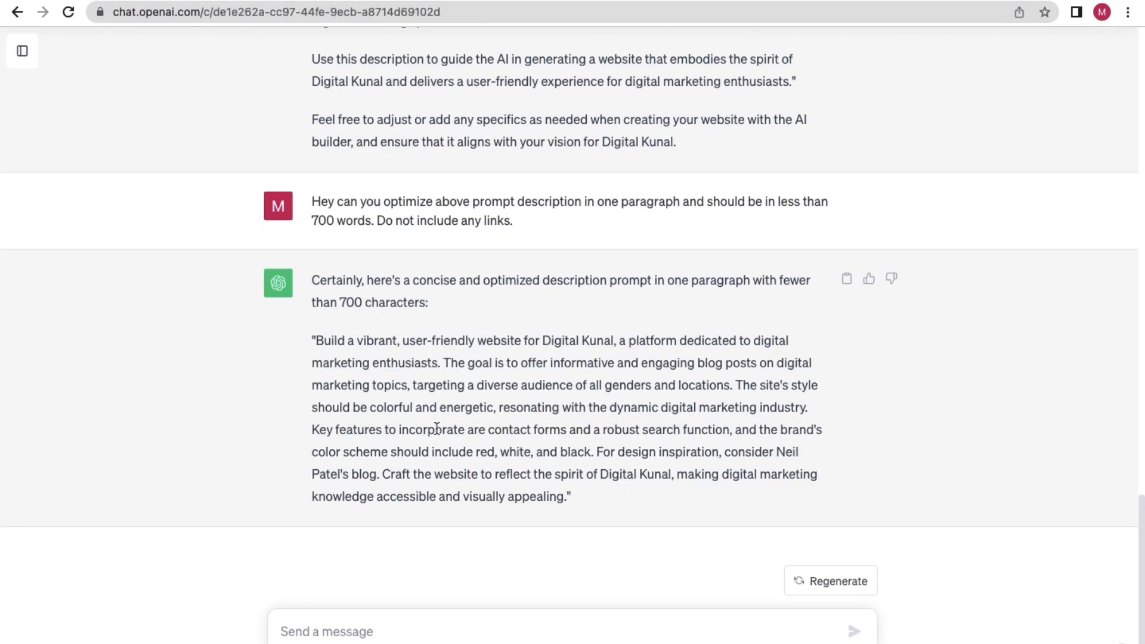
left_click_drag(568, 501, 319, 333)
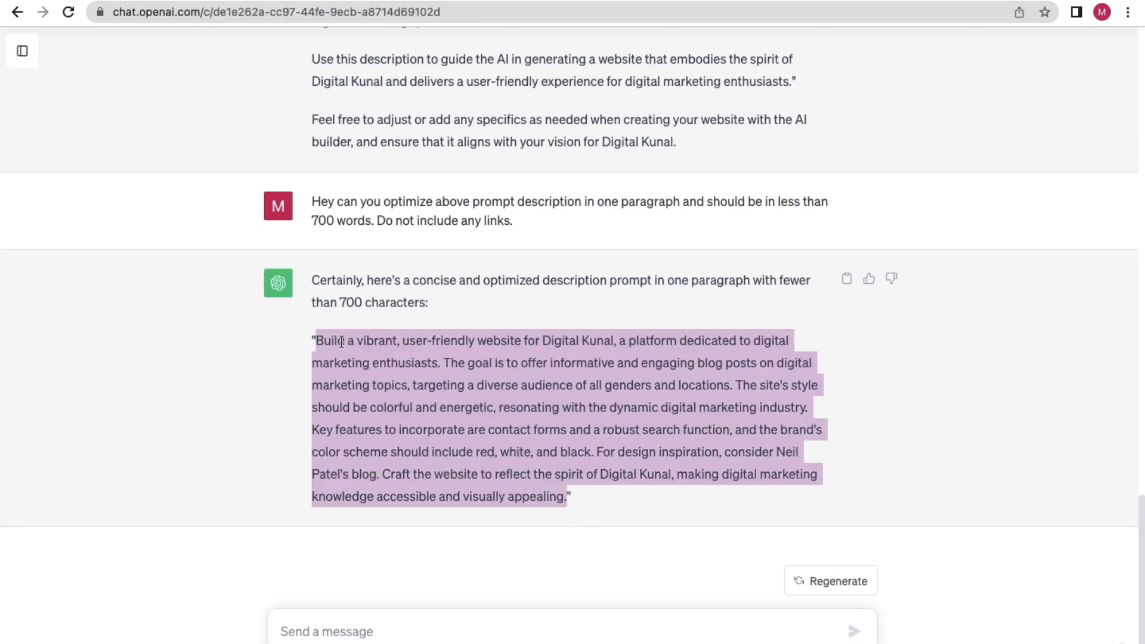
right_click(337, 336)
left_click(370, 374)
key("ctrl+Left")
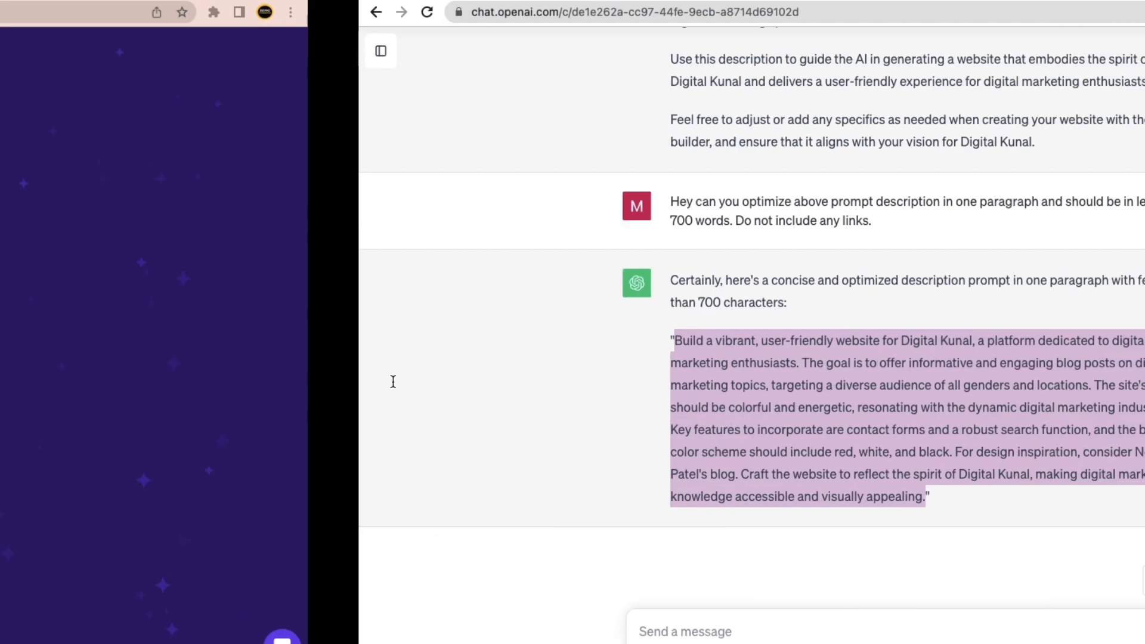
left_click(471, 344)
Paste the condensed paragraph as the description, keep Blog as website type, and create the website.
key("ctrl+v")
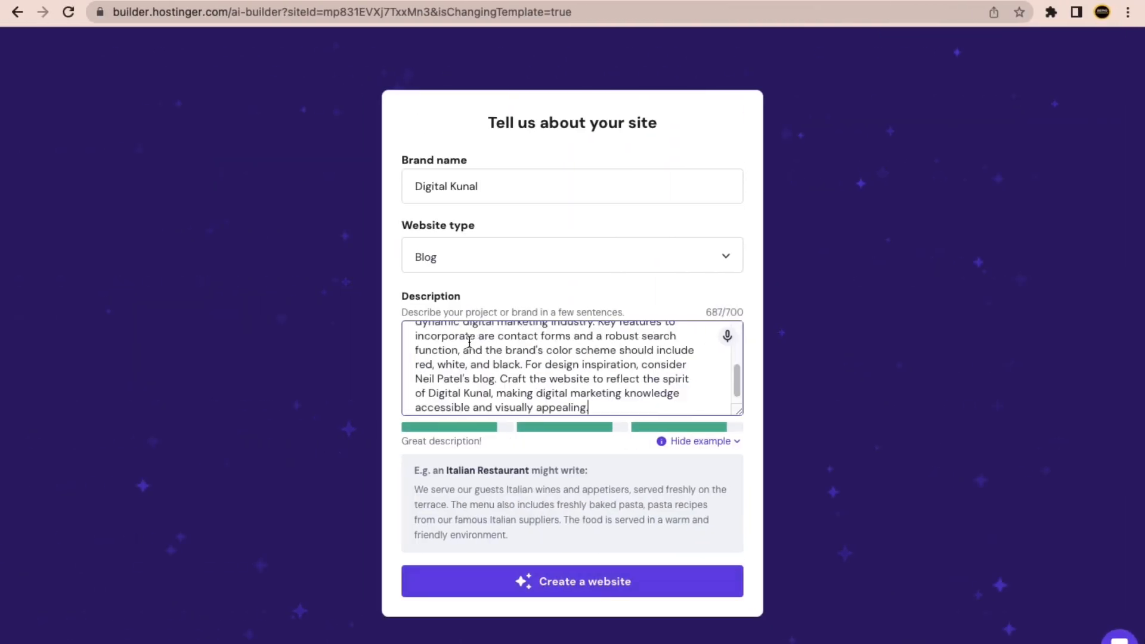
left_click(397, 360)
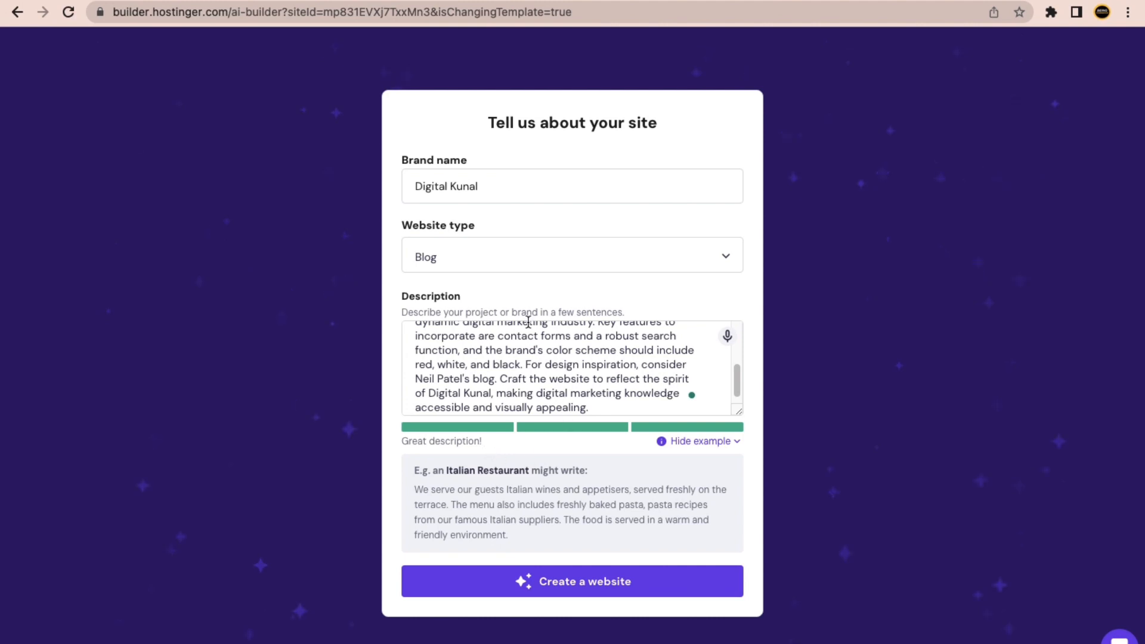
left_click(490, 267)
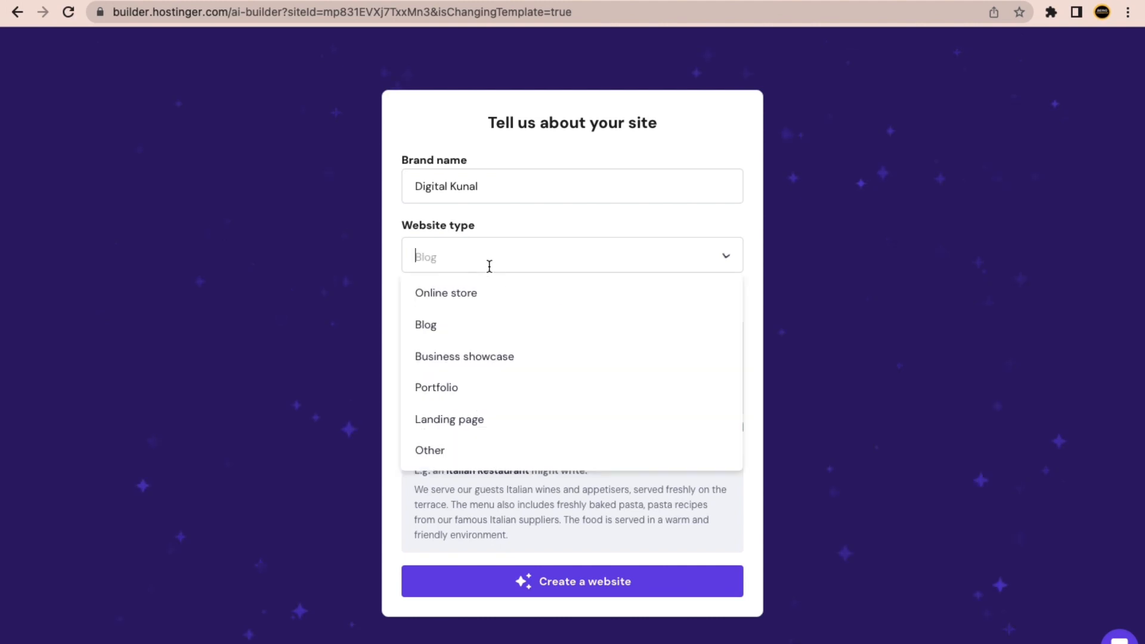
left_click(453, 324)
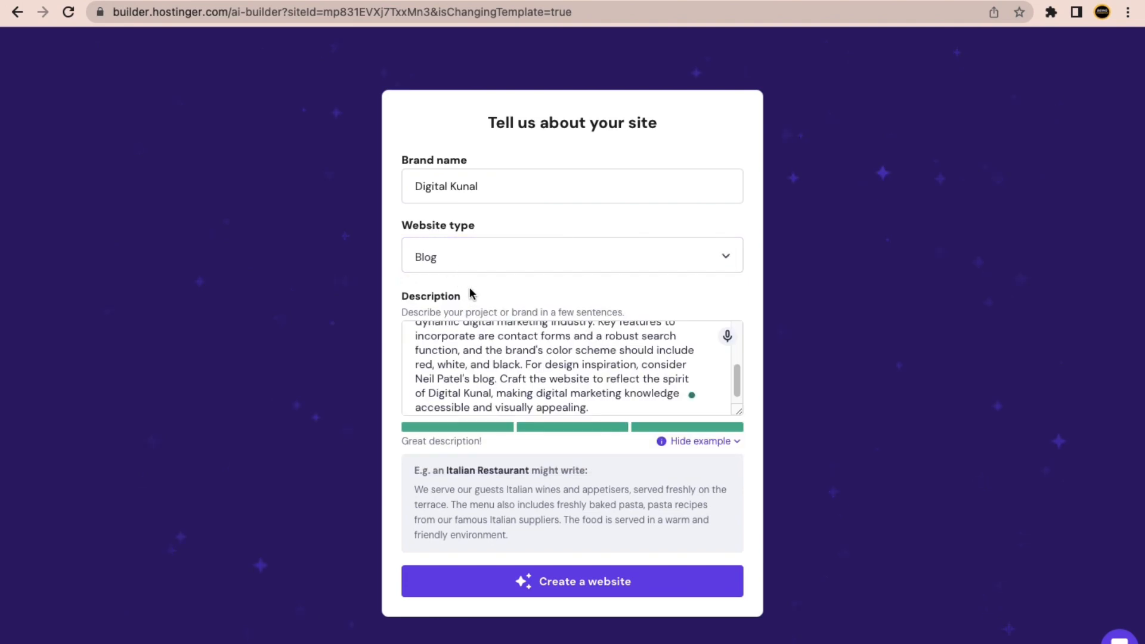
key("ctrl+Right")
key("ctrl+Left")
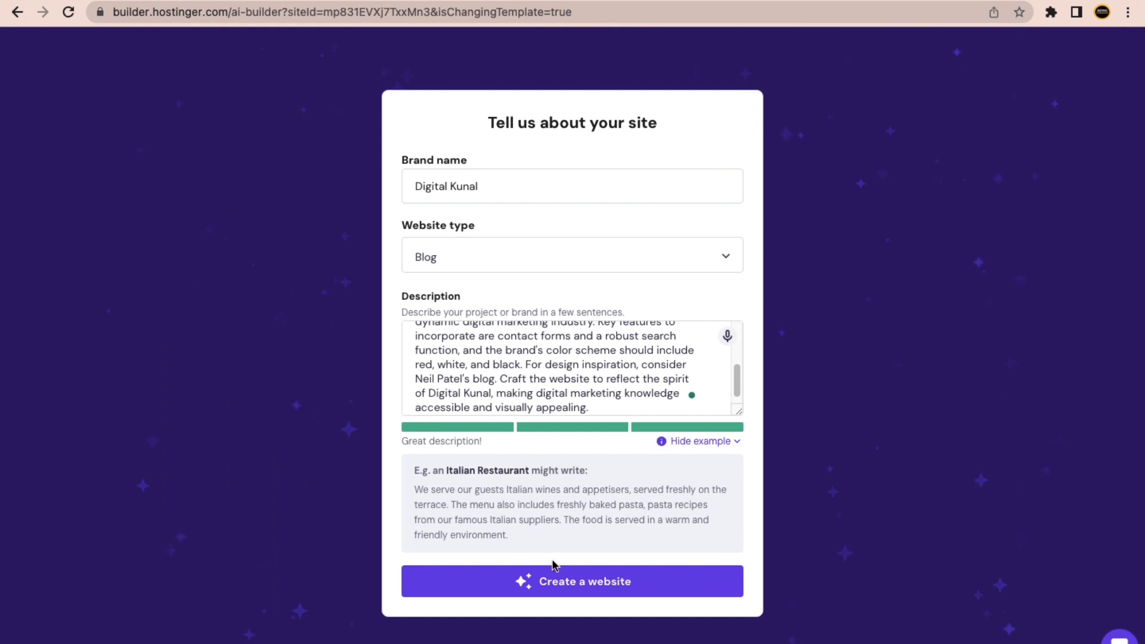
left_click(559, 583)
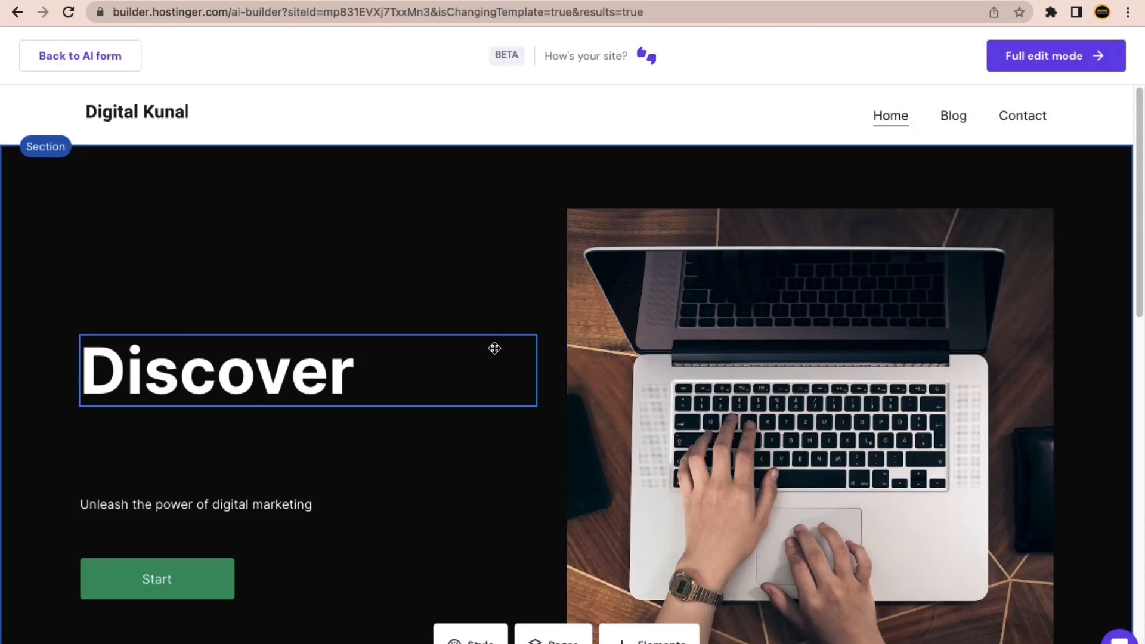
scroll(522, 436, "down", 15)
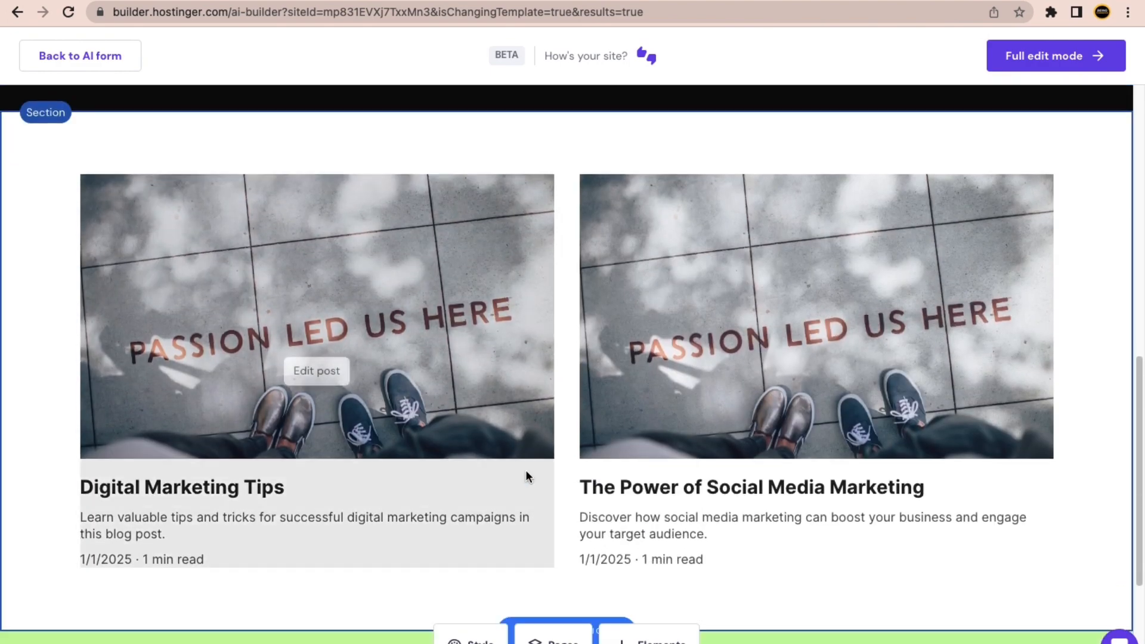
scroll(525, 470, "up", 15)
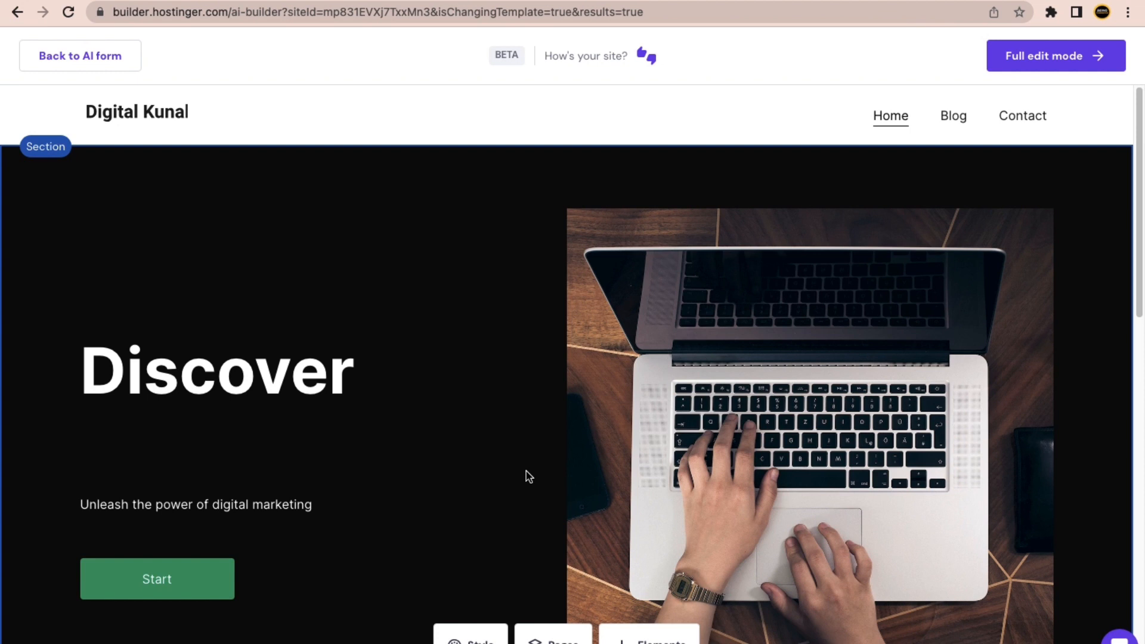
scroll(136, 462, "down", 2)
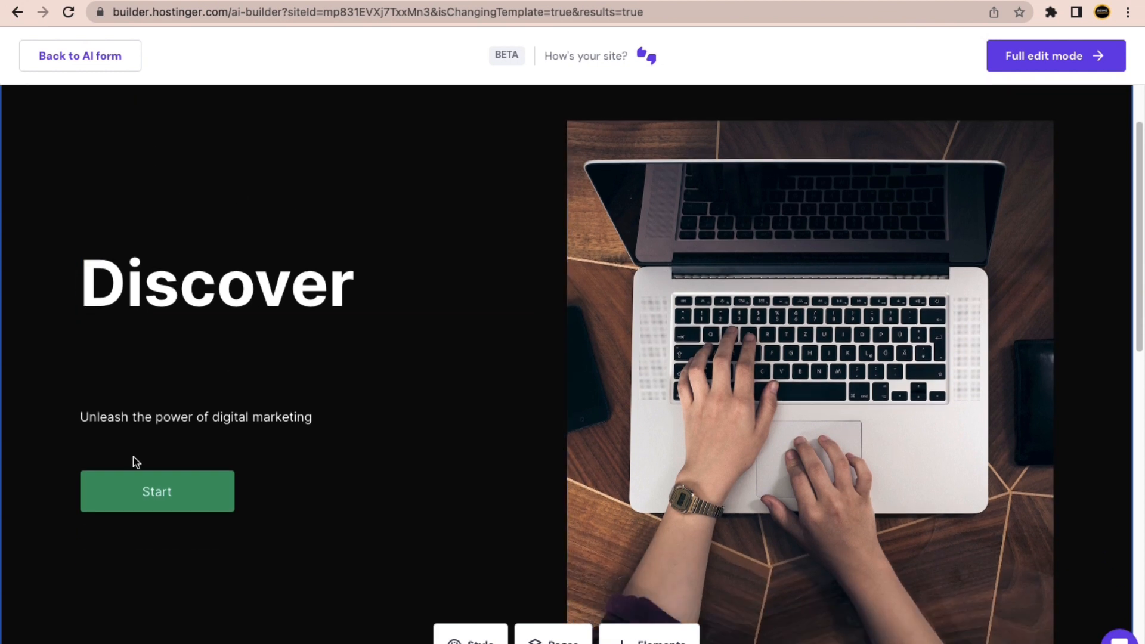
scroll(327, 465, "down", 10)
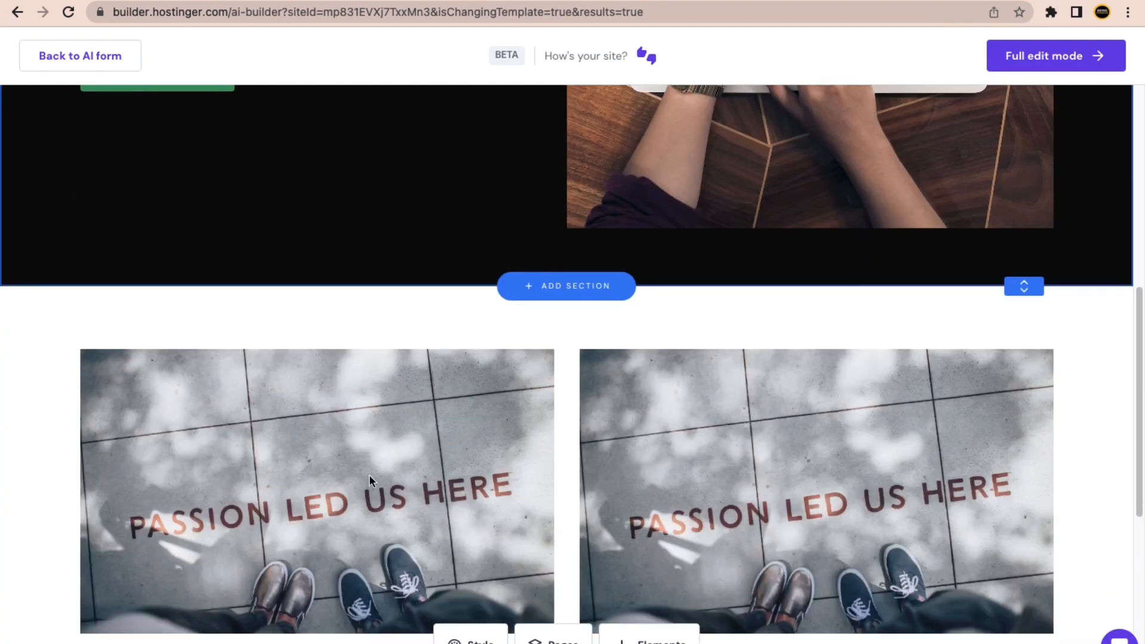
scroll(559, 582, "down", 3)
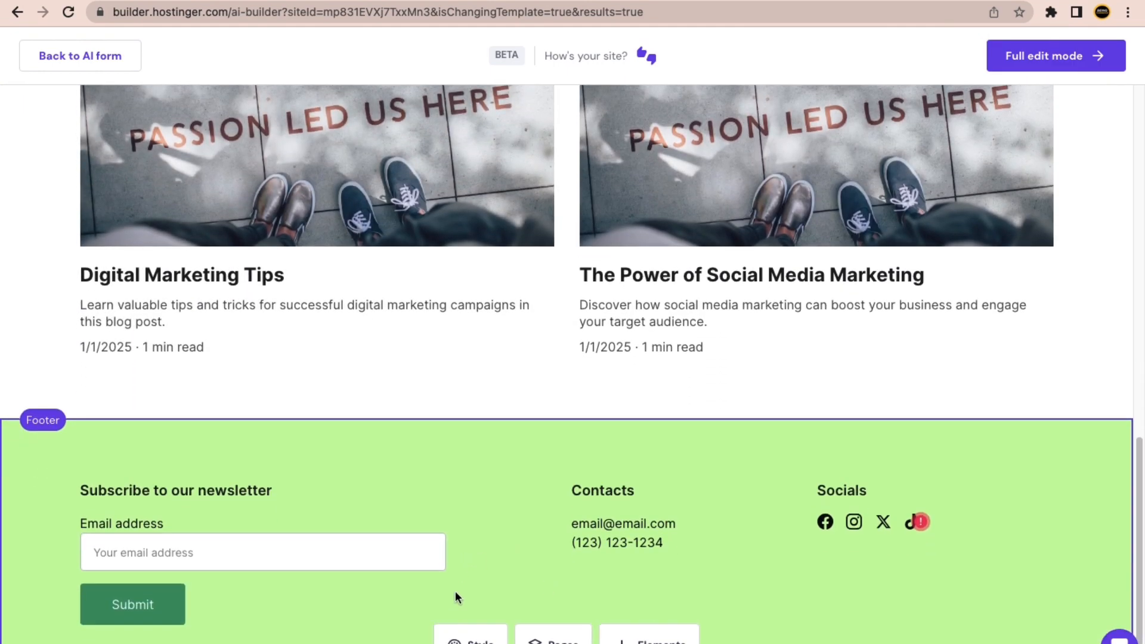
scroll(630, 557, "up", 15)
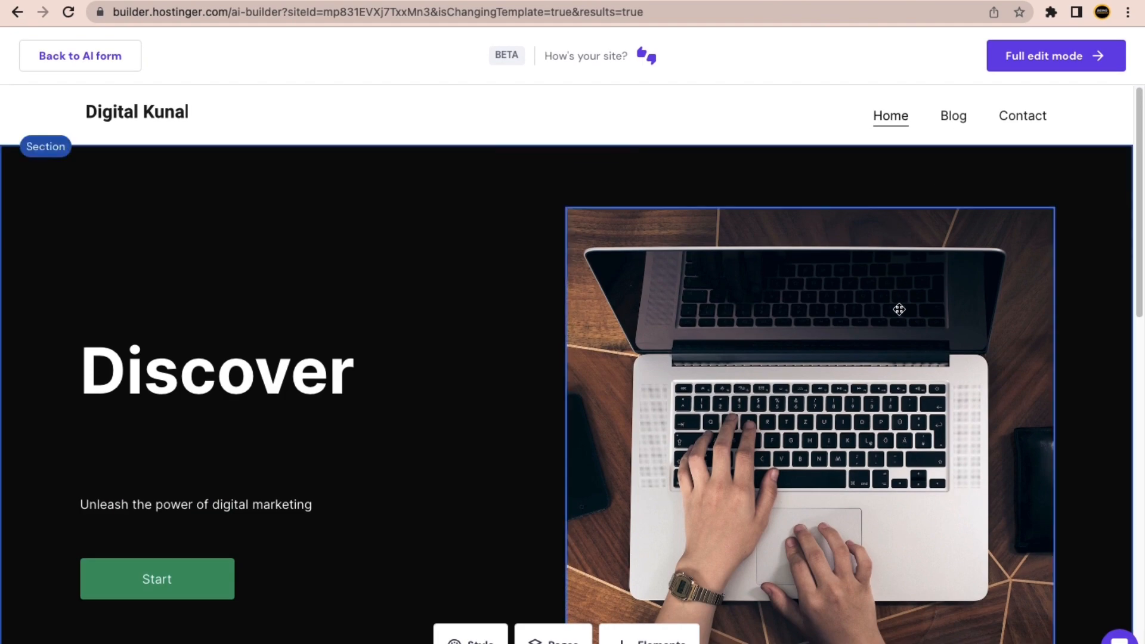
scroll(900, 310, "down", 8)
scroll(899, 313, "up", 8)
In full editing mode, resize and reposition the hero laptop image.
left_click(1064, 63)
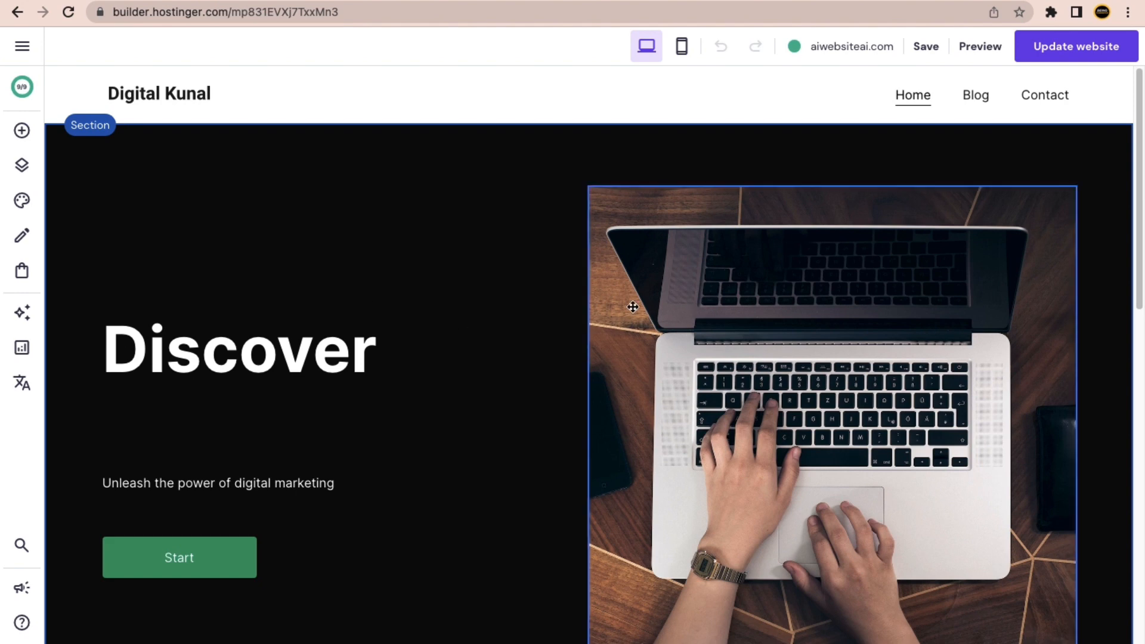
scroll(704, 343, "down", 2)
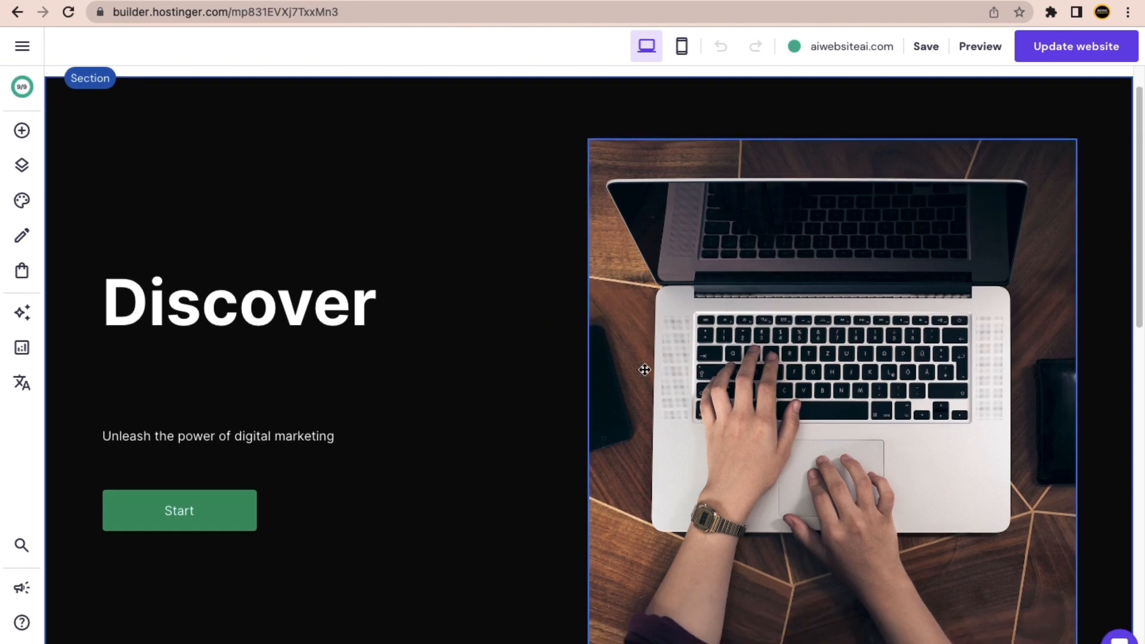
left_click(736, 303)
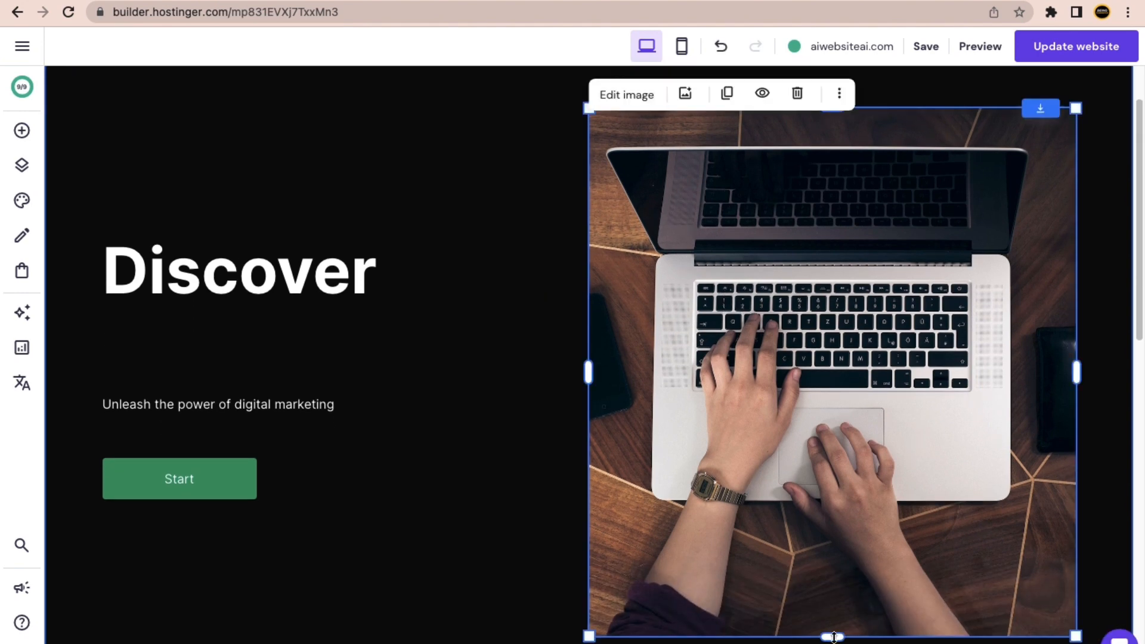
left_click_drag(833, 623, 832, 573)
left_click_drag(820, 511, 828, 389)
left_click_drag(827, 605, 820, 540)
scroll(597, 298, "down", 1)
scroll(557, 332, "up", 5)
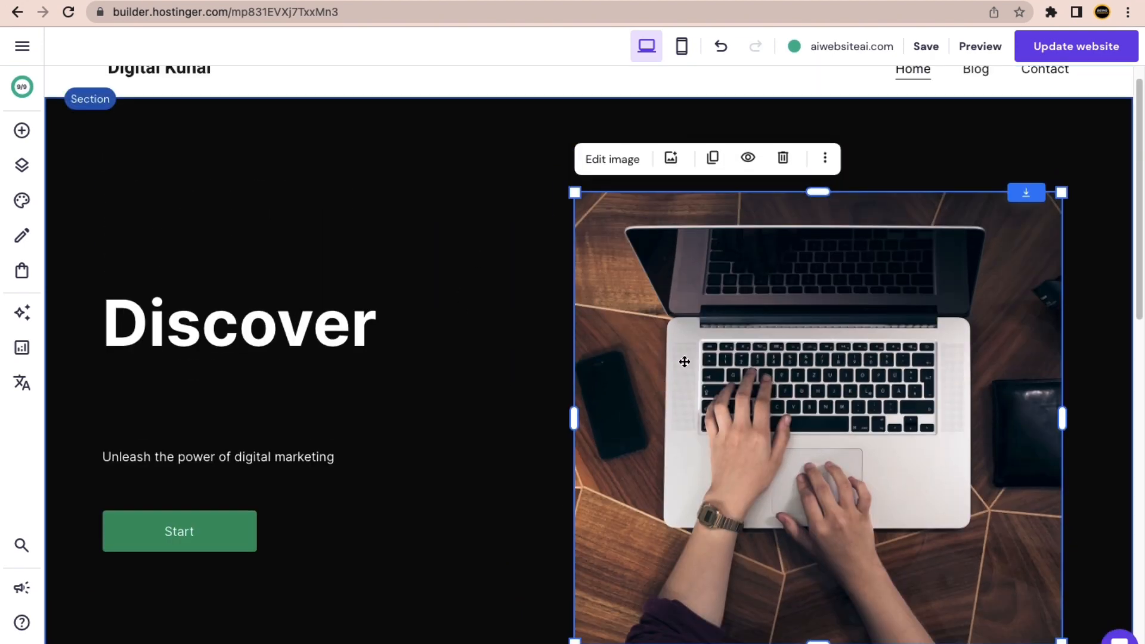
left_click_drag(734, 377, 741, 331)
left_click_drag(822, 594, 822, 532)
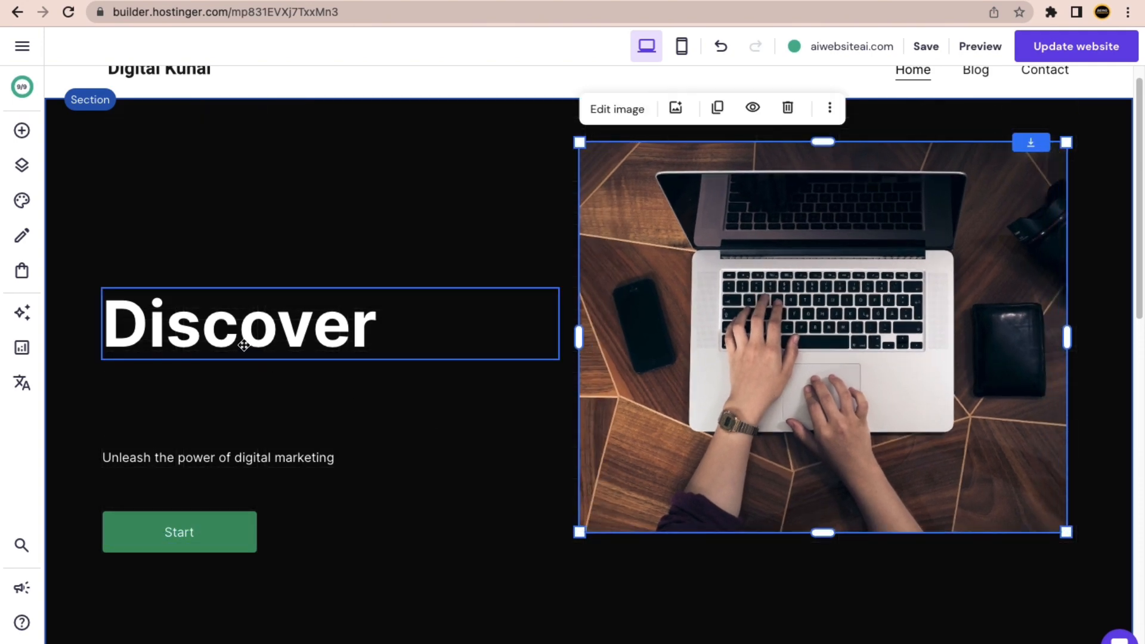
Move the Discover heading, subtitle and Start button up toward the top of the hero.
left_click_drag(242, 340, 242, 209)
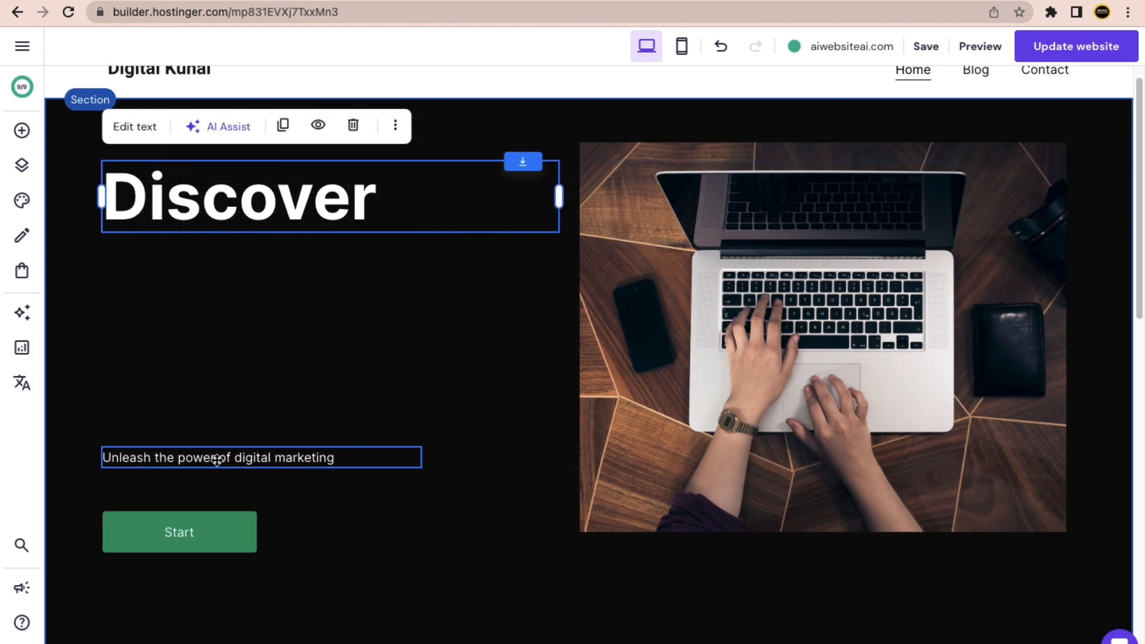
left_click_drag(217, 457, 223, 274)
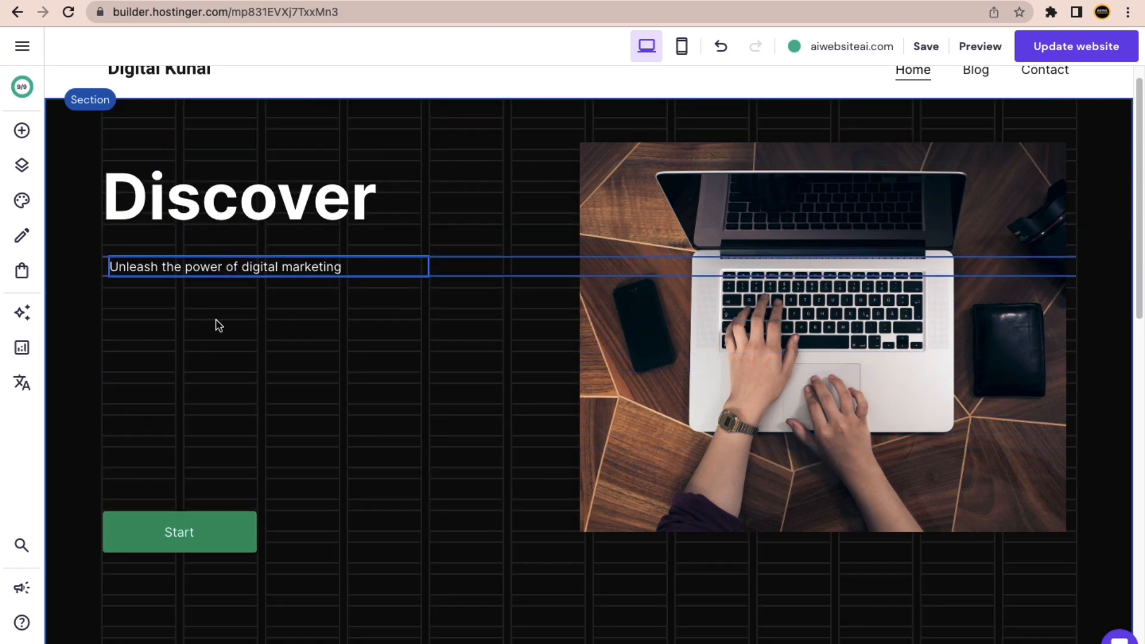
left_click_drag(167, 545, 174, 344)
left_click(342, 265)
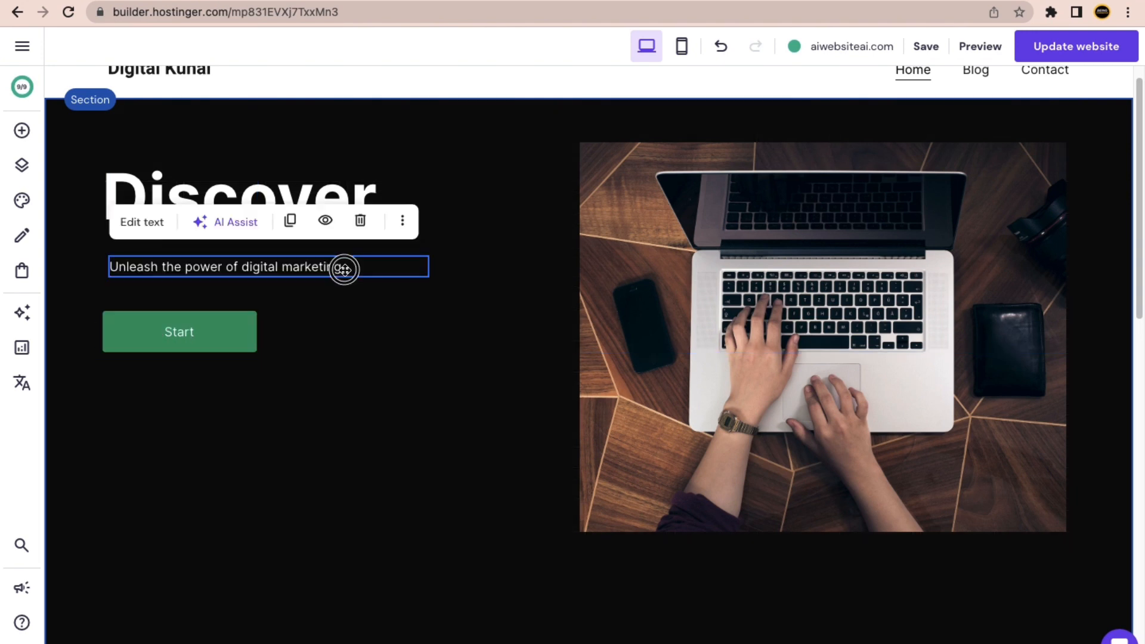
left_click_drag(343, 266, 342, 271)
Shrink the black hero section's height, then enlarge it slightly again.
scroll(418, 423, "down", 3)
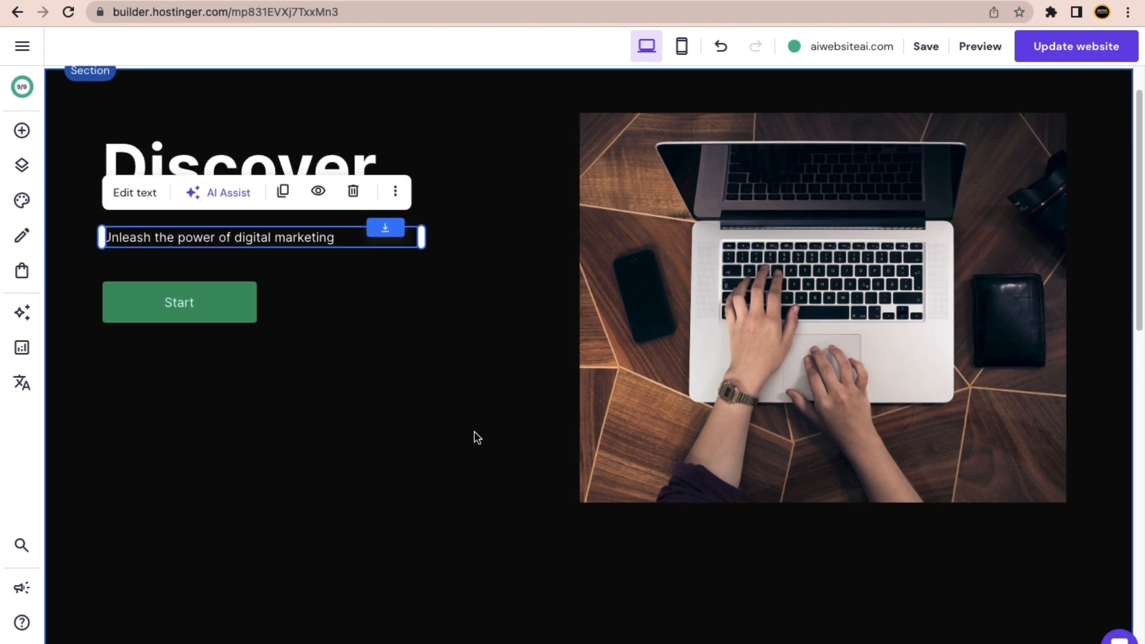
scroll(764, 435, "down", 3)
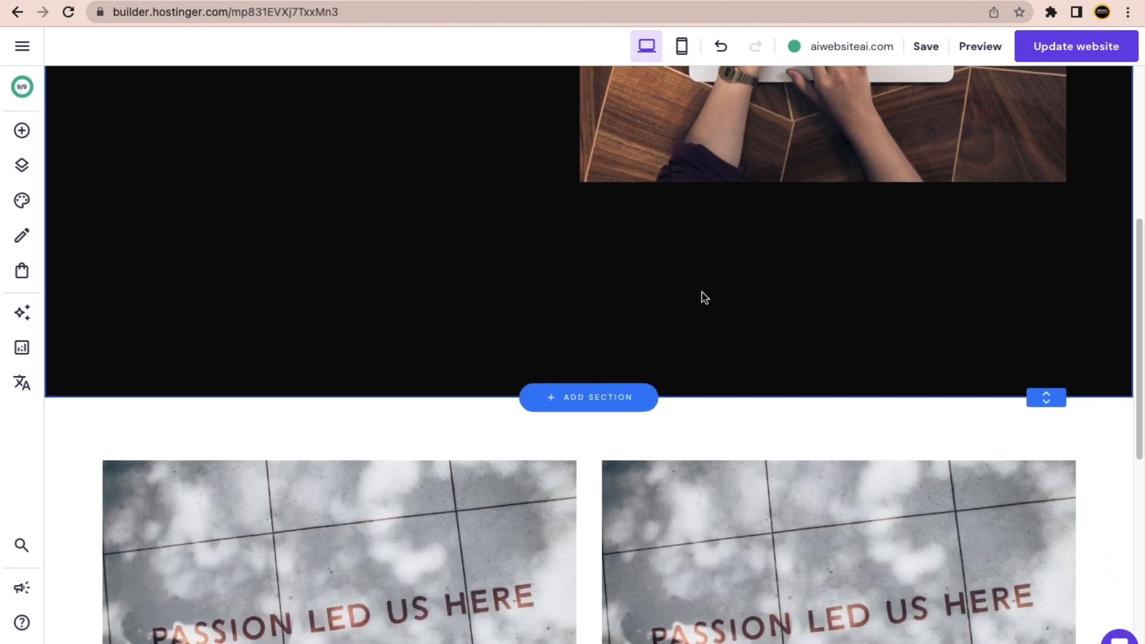
scroll(992, 444, "up", 1)
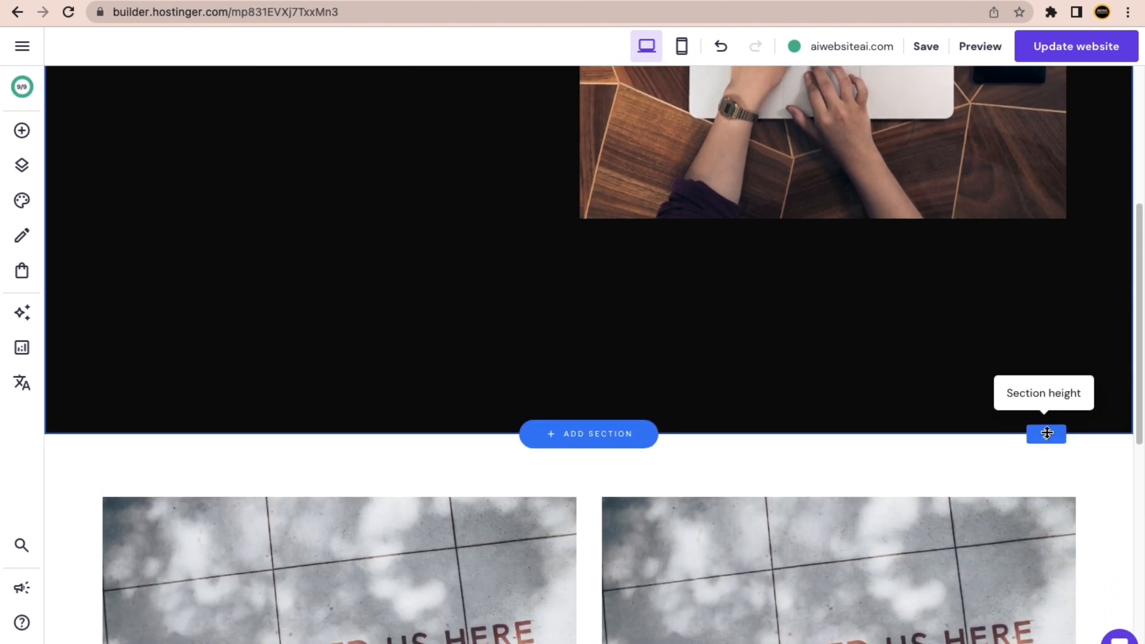
left_click_drag(1047, 433, 1026, 316)
scroll(959, 349, "up", 5)
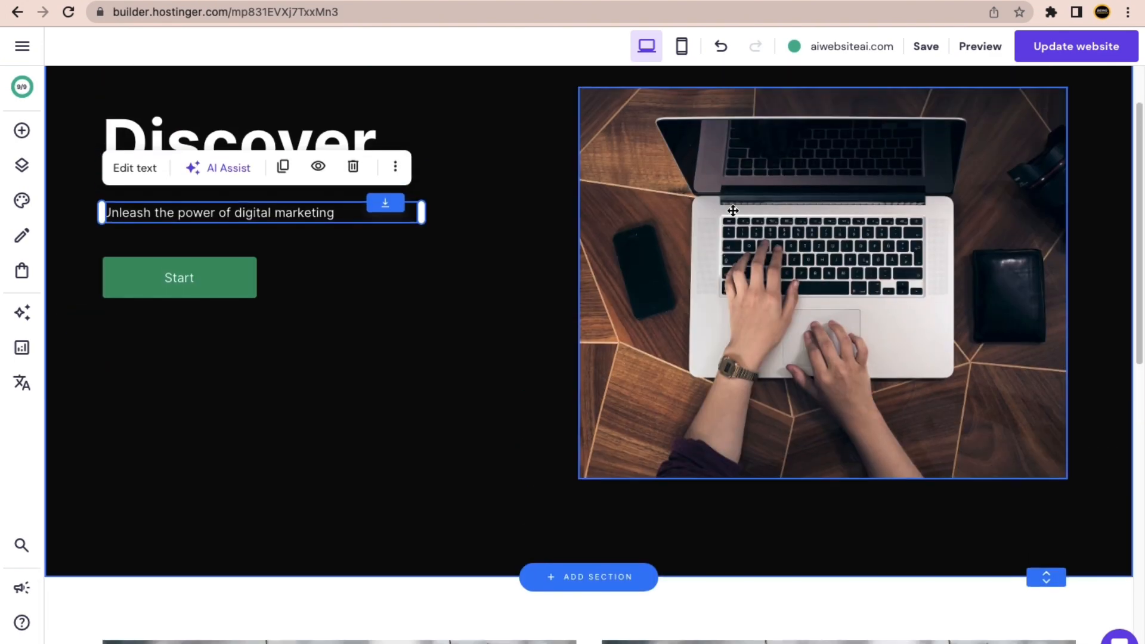
scroll(978, 581, "down", 2)
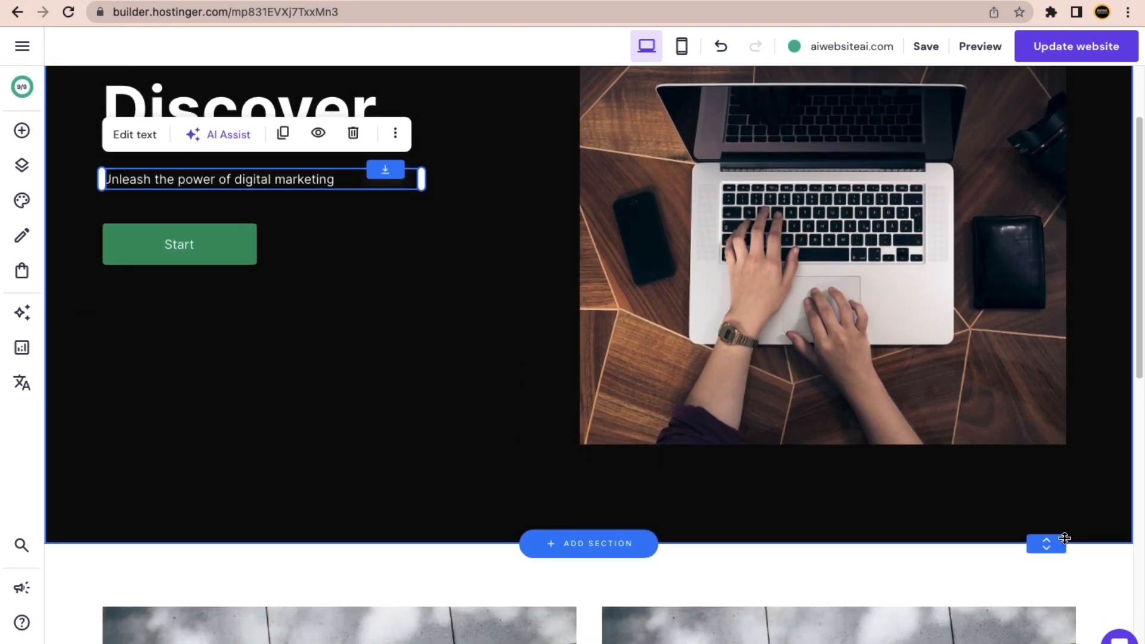
mouse_move(1047, 536)
left_mouse_down()
mouse_move(1048, 573)
mouse_move(1043, 546)
left_mouse_up()
scroll(700, 482, "up", 1)
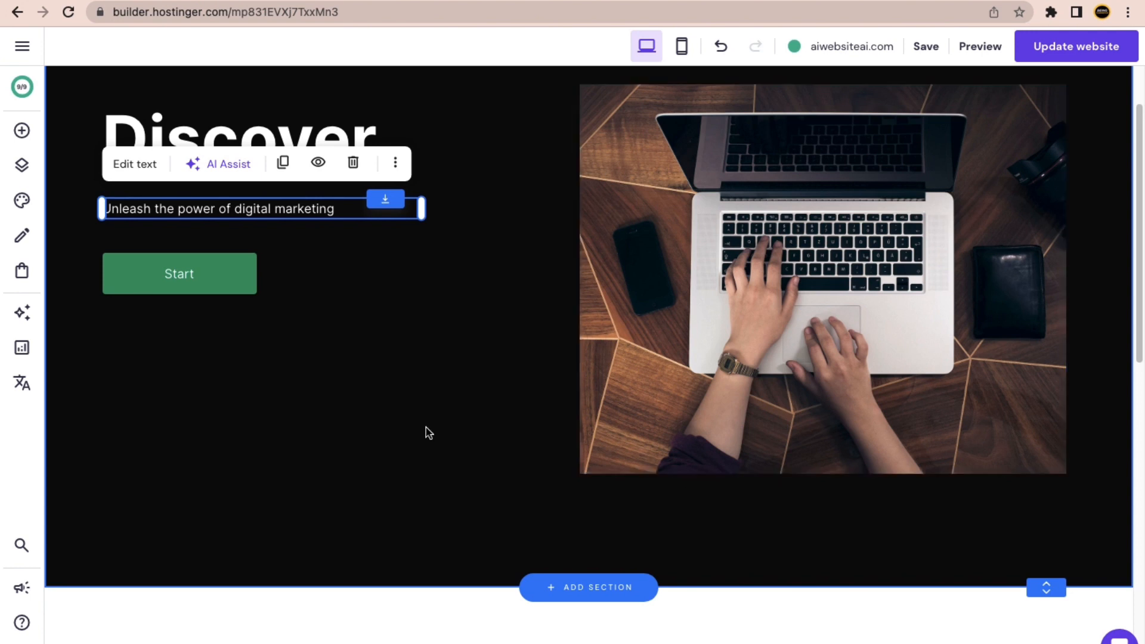
scroll(429, 433, "up", 1)
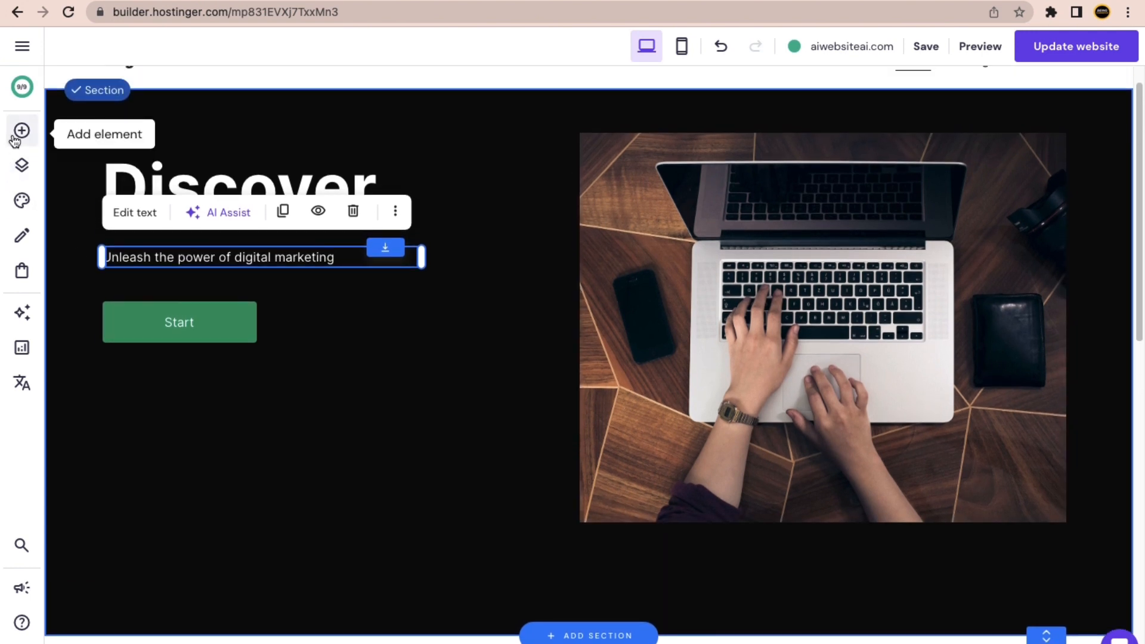
Add a text box to the hero below the Start button and colour it the site's green.
left_click(20, 132)
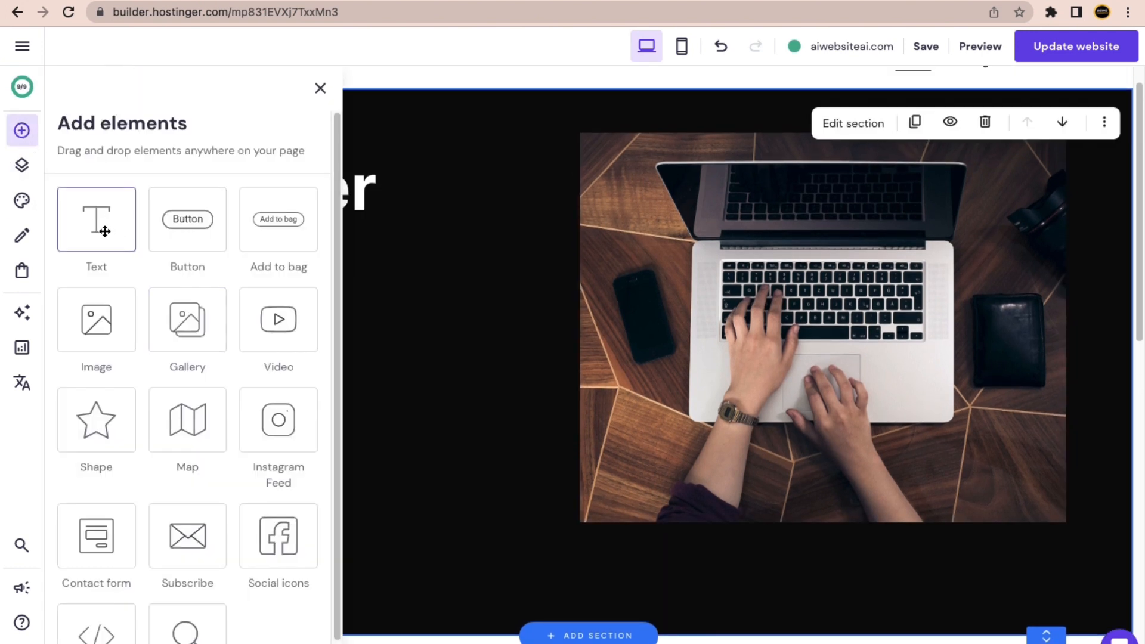
left_click_drag(102, 231, 471, 314)
left_click(320, 88)
left_click_drag(559, 321, 311, 381)
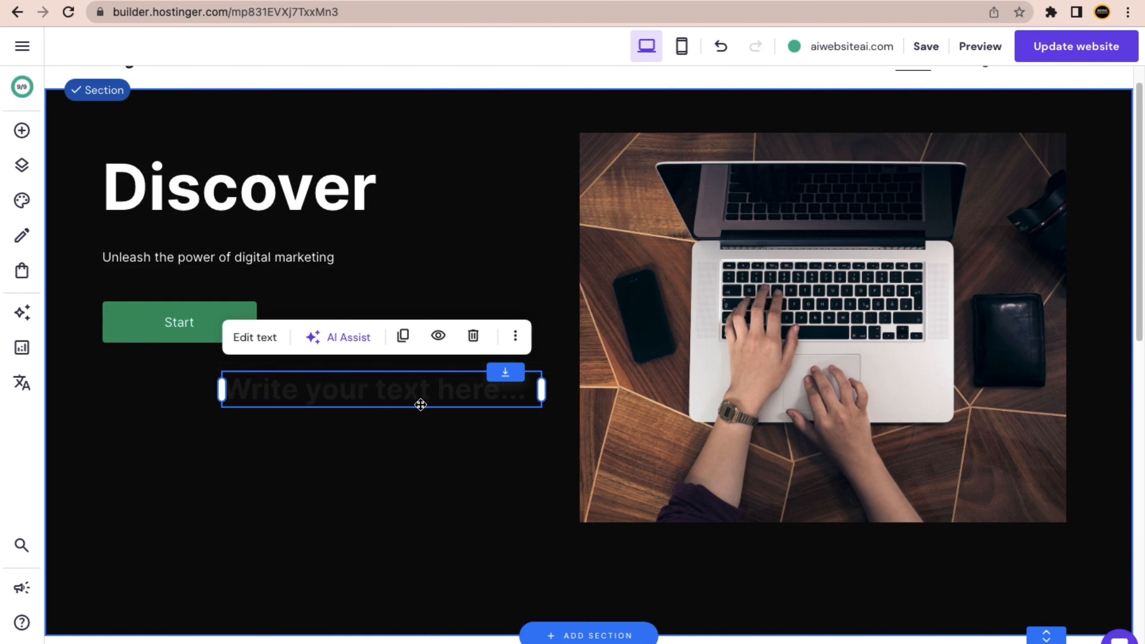
left_click(255, 338)
left_click(243, 339)
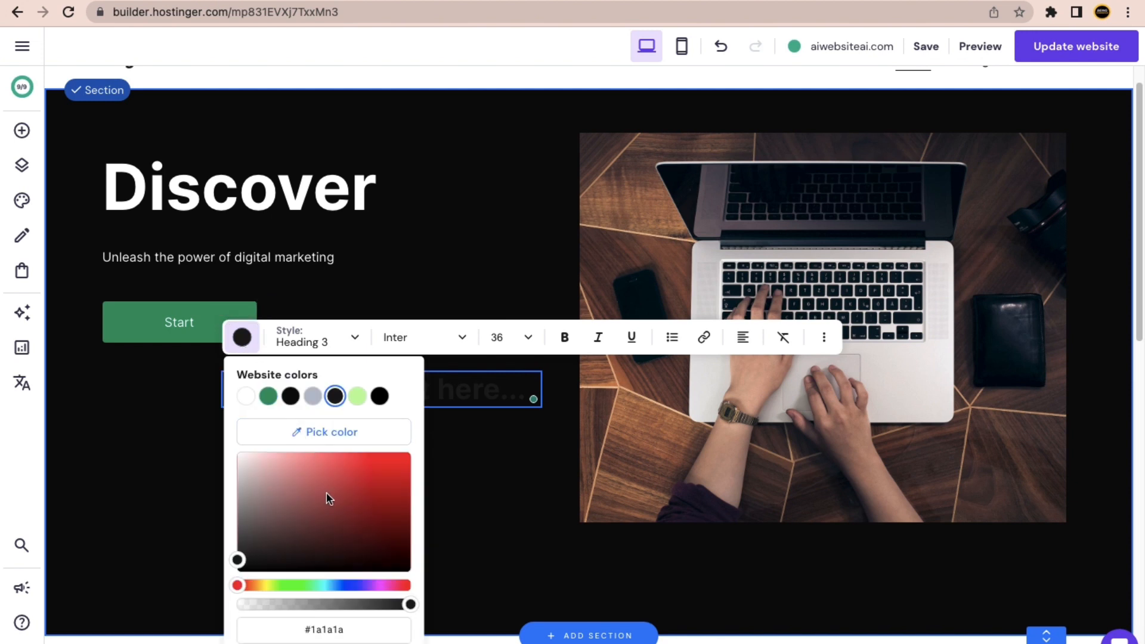
left_click(268, 395)
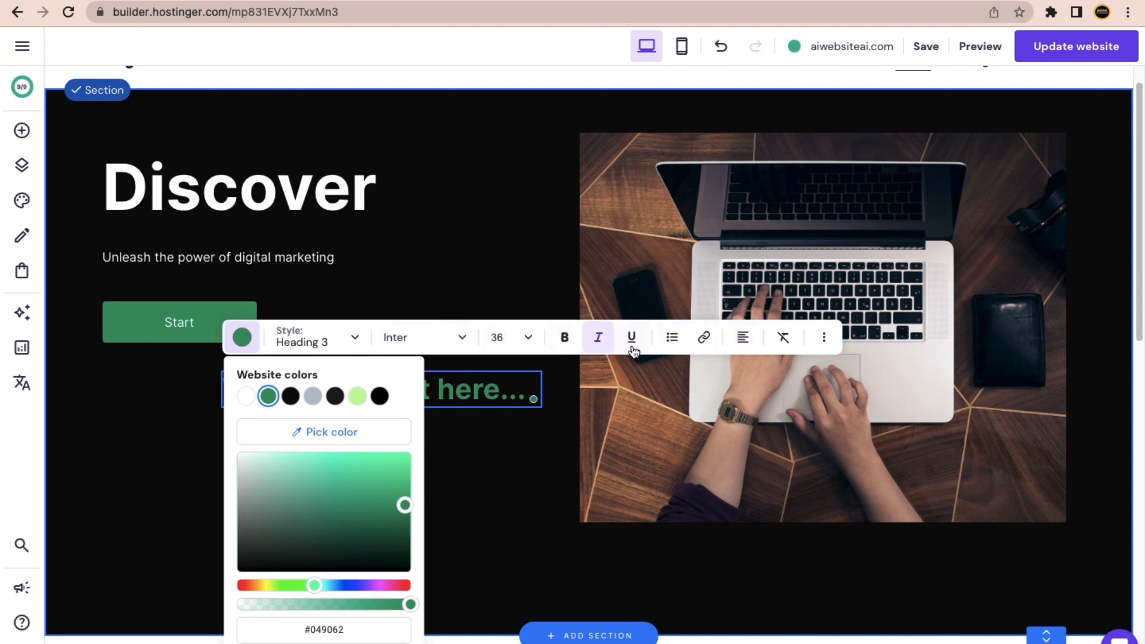
Replace the placeholder text with the heading 'Explore best Digital Marketing Blogs'.
triple_click(458, 396)
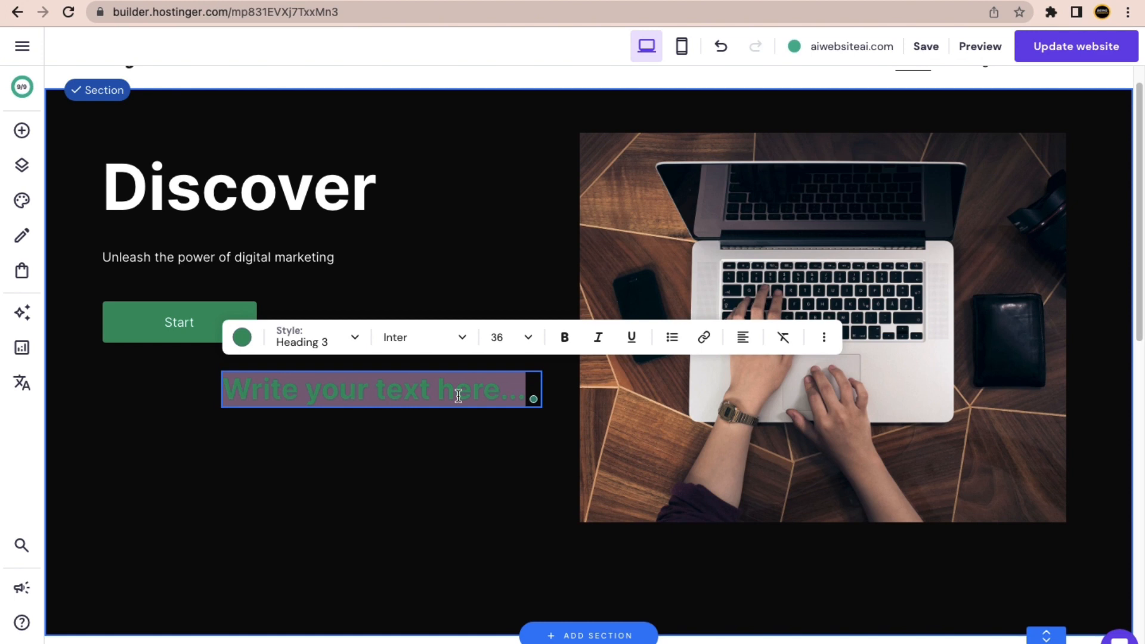
type("Expl")
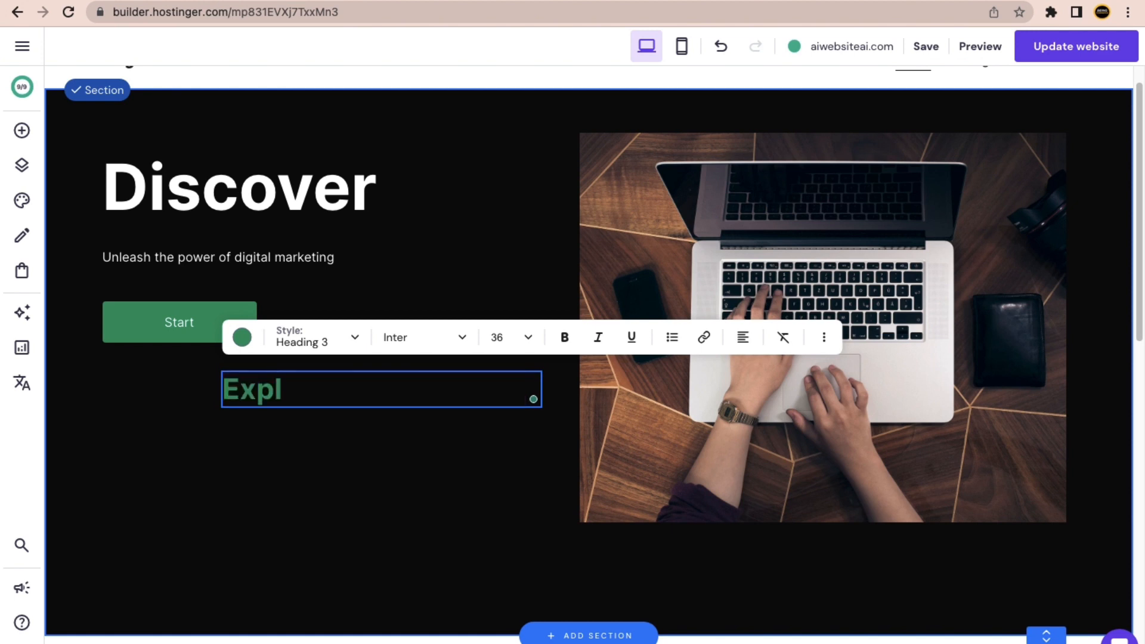
type("pre")
key("BackSpace")
key("BackSpace")
key("BackSpace")
key("BackSpace")
type("lore")
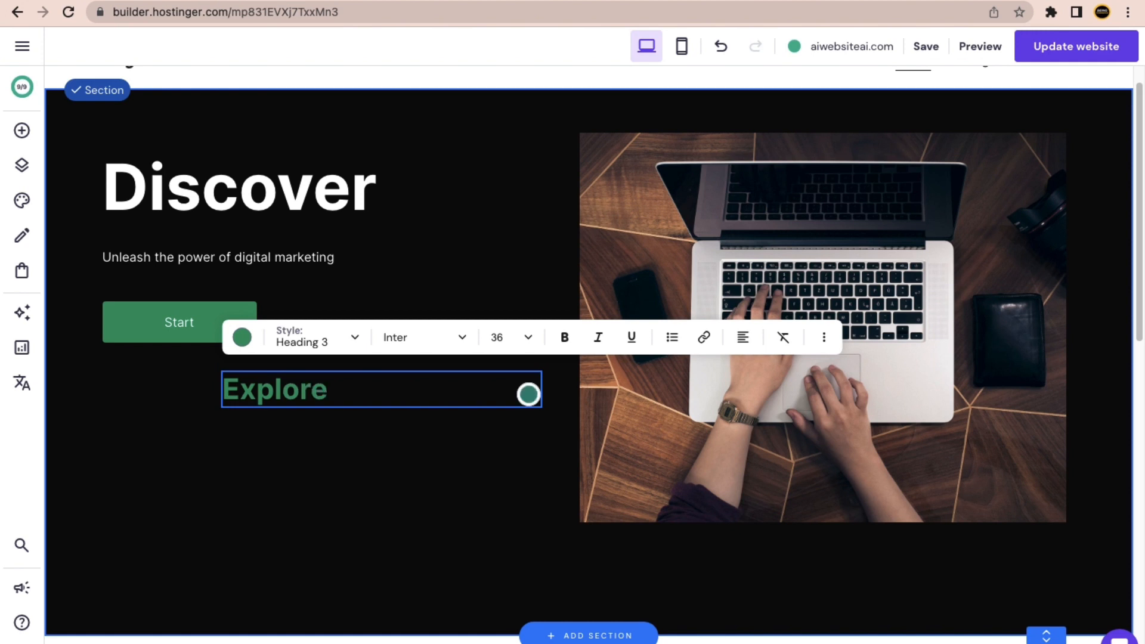
type(" best D")
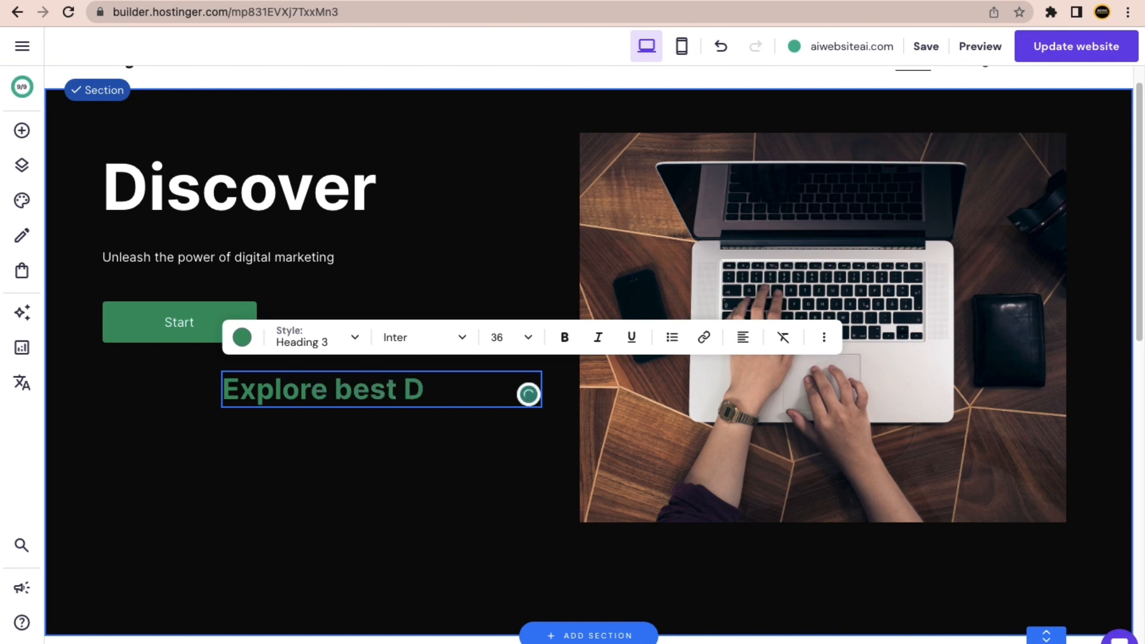
type("igital")
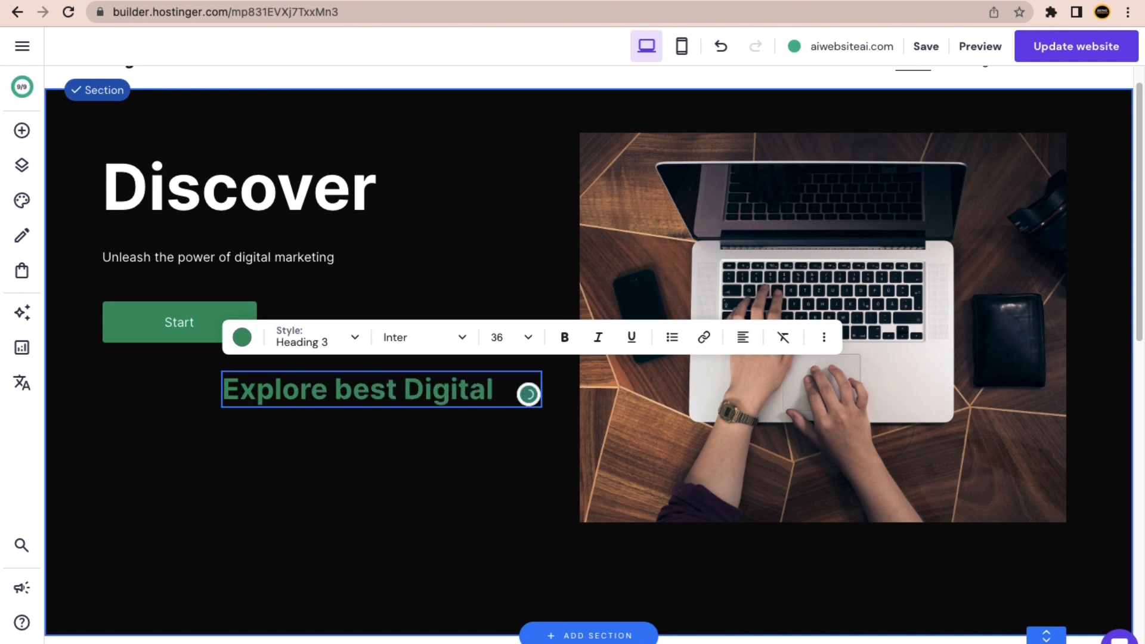
type(" M")
key("BackSpace")
key("BackSpace")
key("Return")
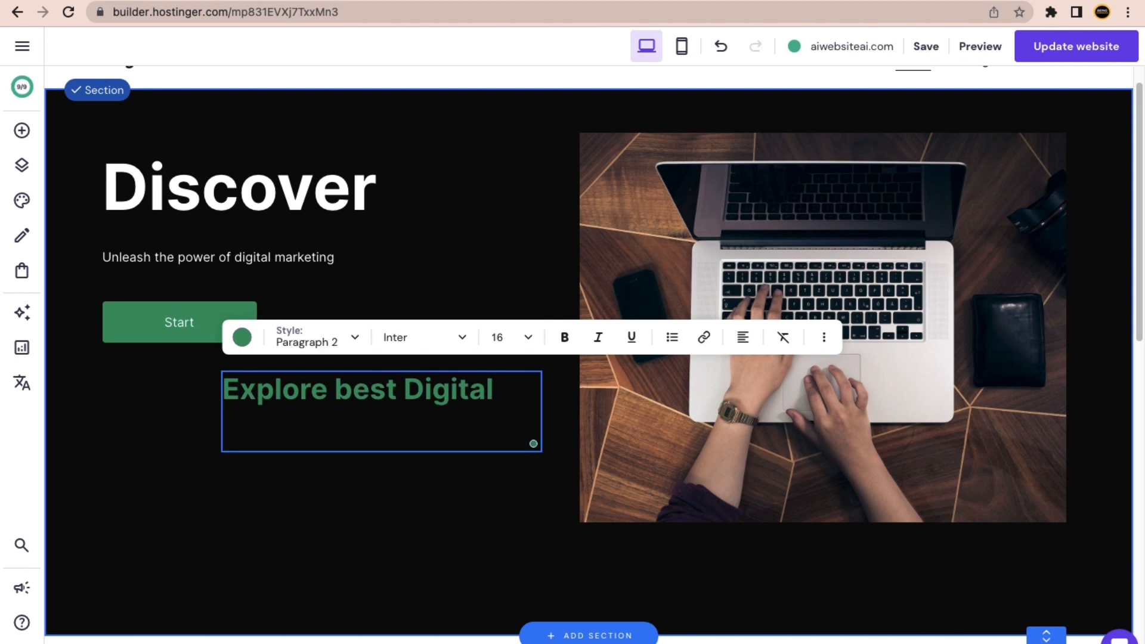
key("BackSpace")
key("BackSpace")
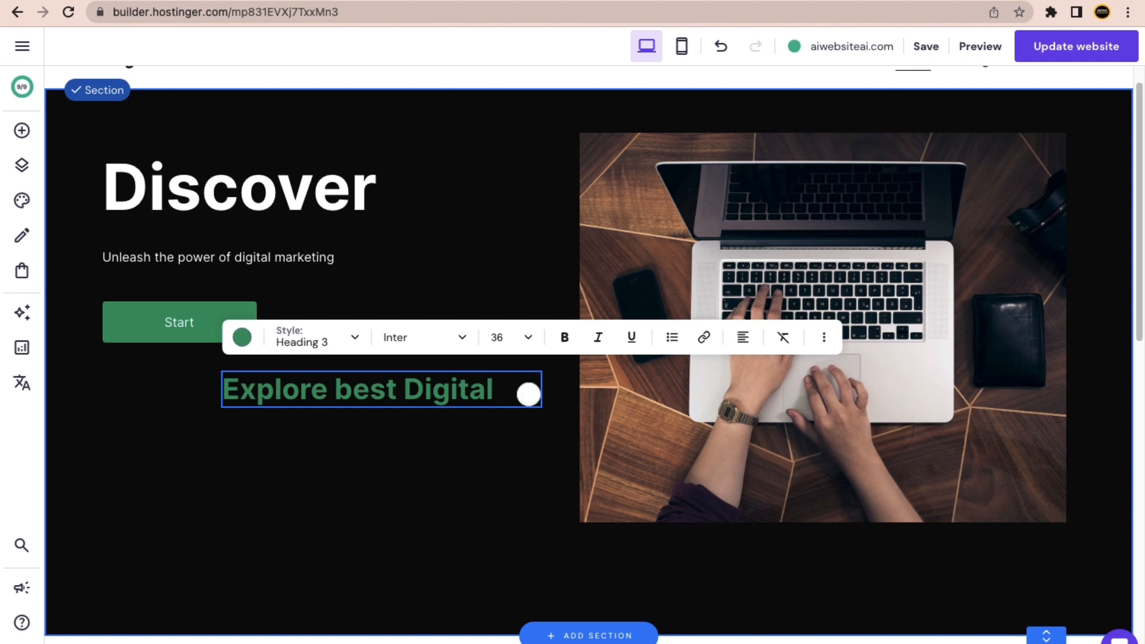
type("N")
key("BackSpace")
type("Marke")
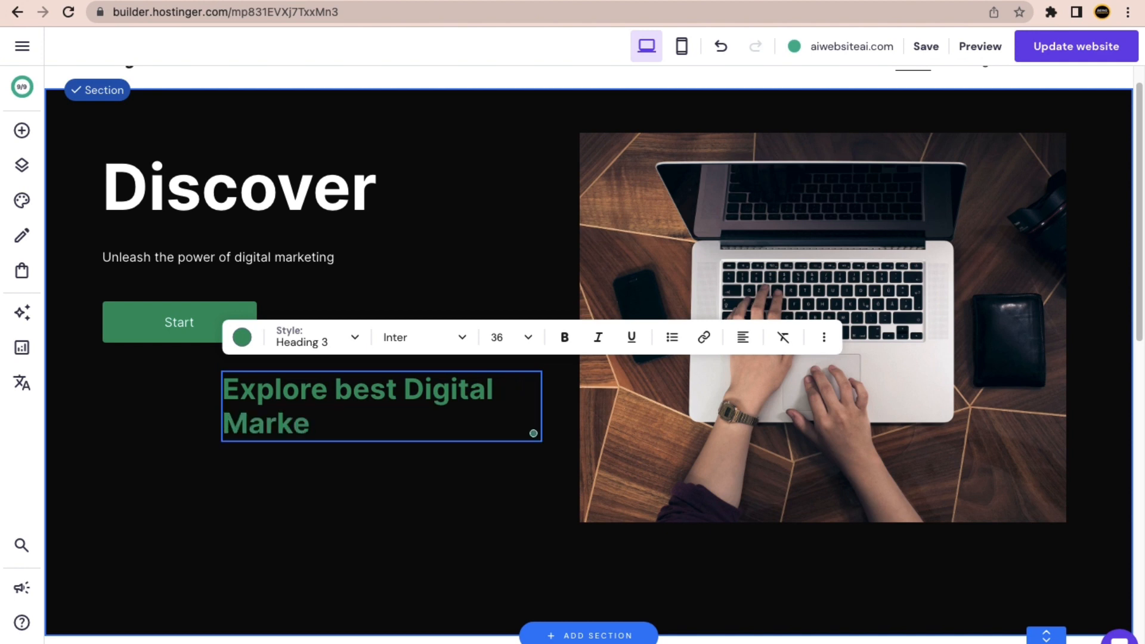
type("ting Blo")
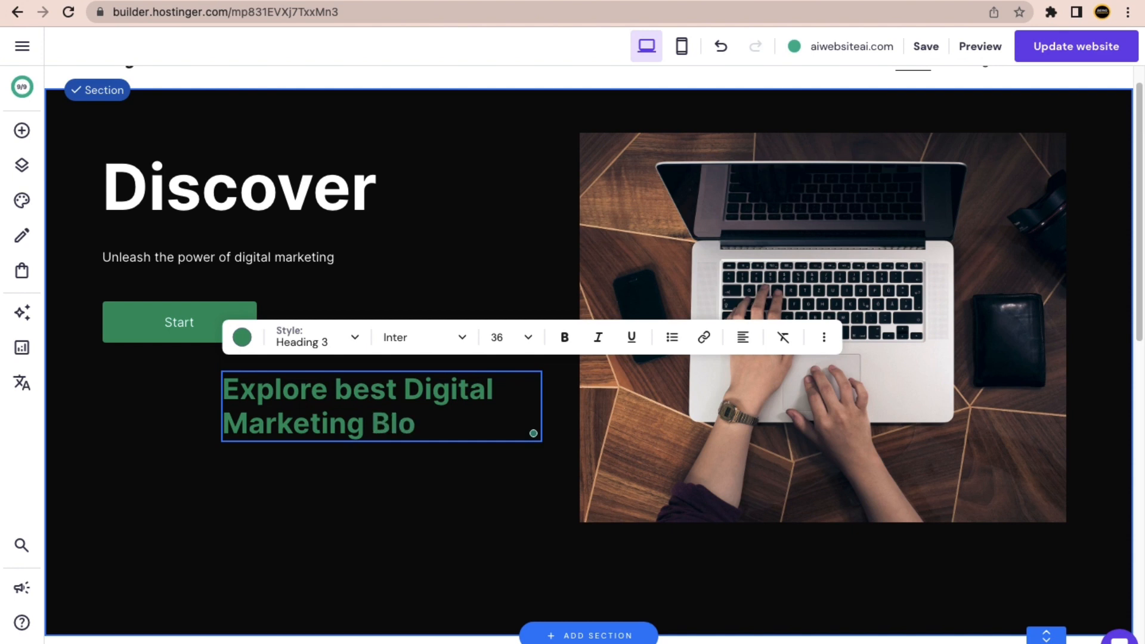
type("gs")
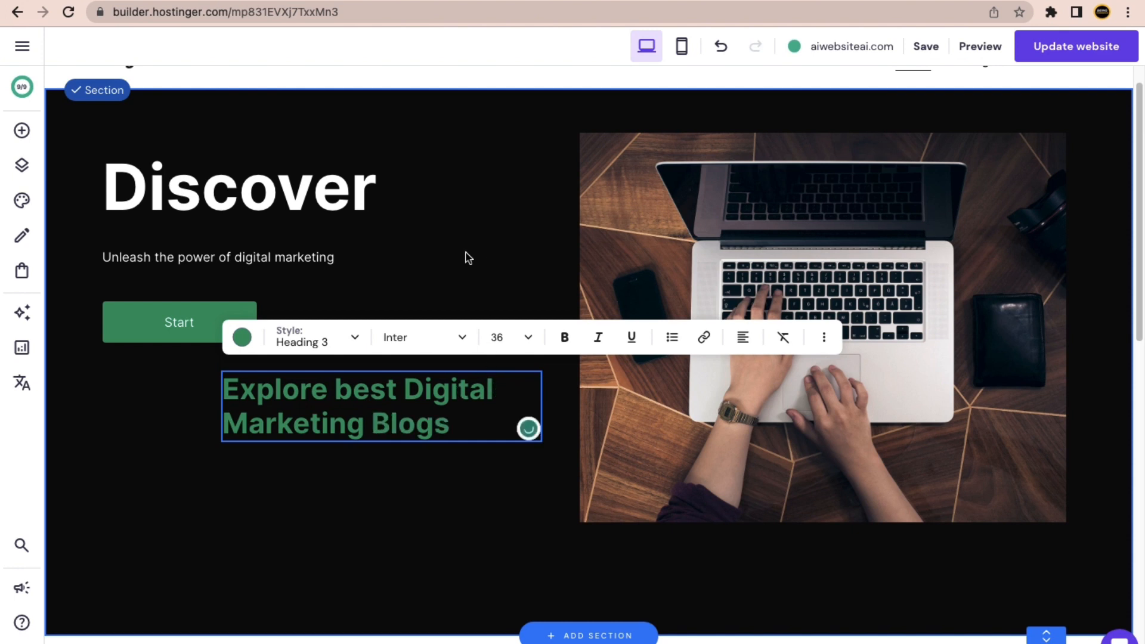
key("Escape")
Put the green heading under Discover, with the subtitle and Start button moved below it.
left_click_drag(339, 399, 424, 358)
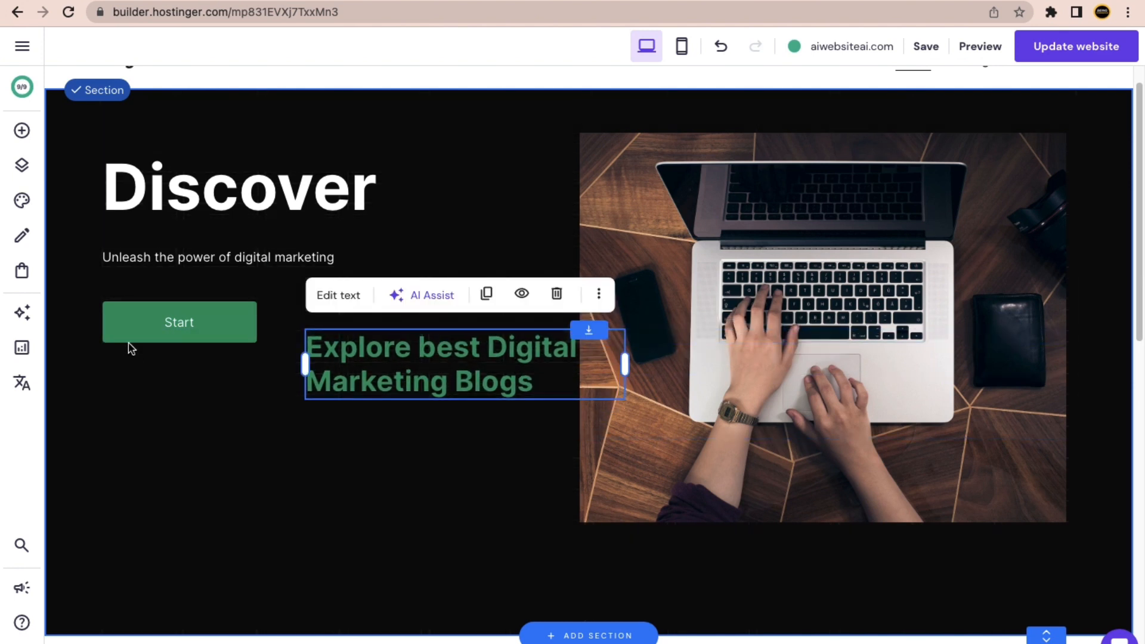
left_click(146, 324)
left_click_drag(145, 324, 151, 401)
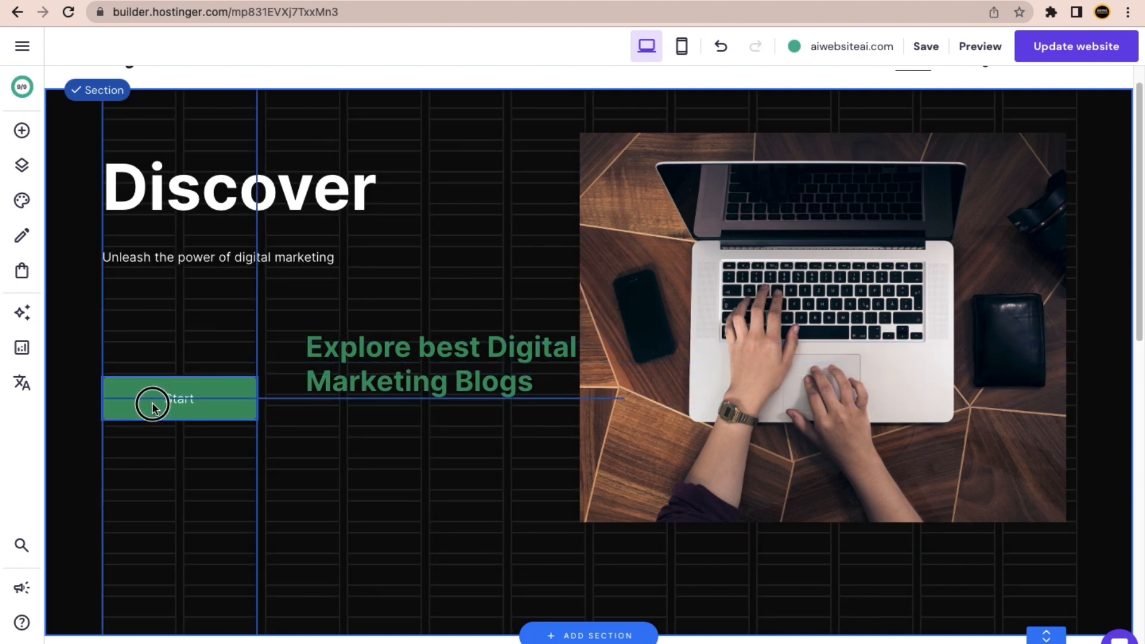
left_click_drag(423, 376, 231, 322)
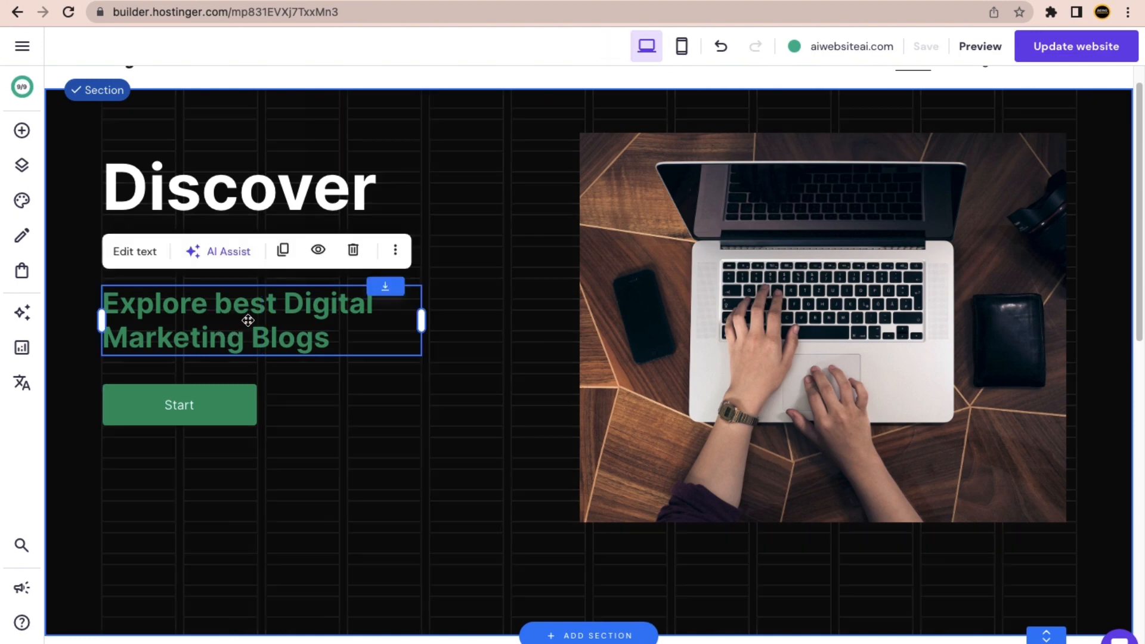
left_click_drag(320, 326, 444, 309)
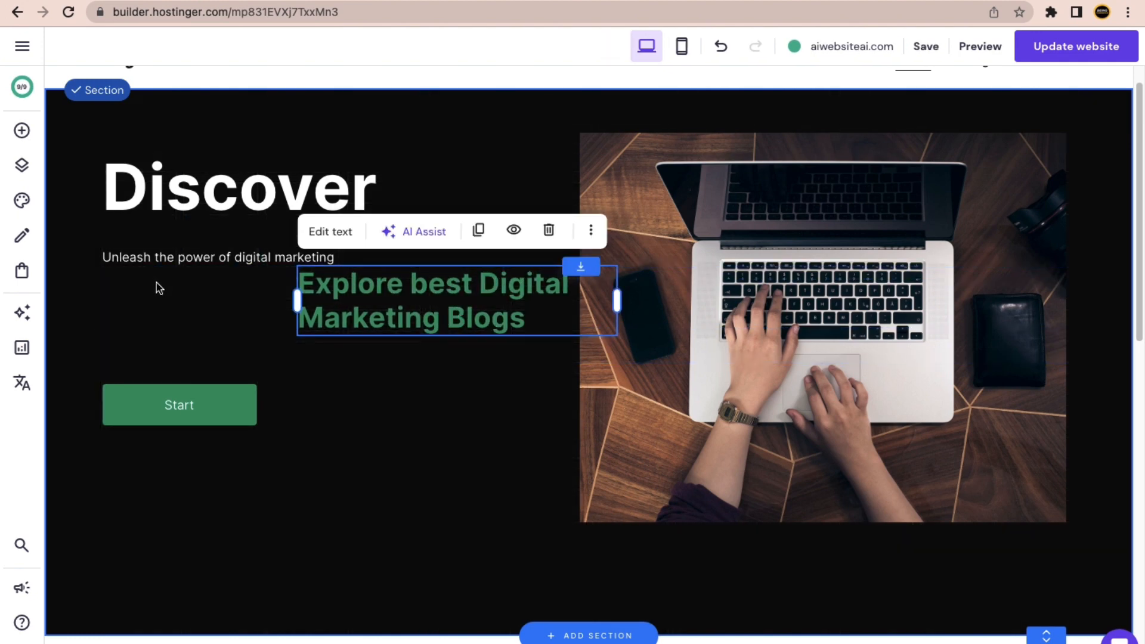
left_click_drag(161, 259, 161, 357)
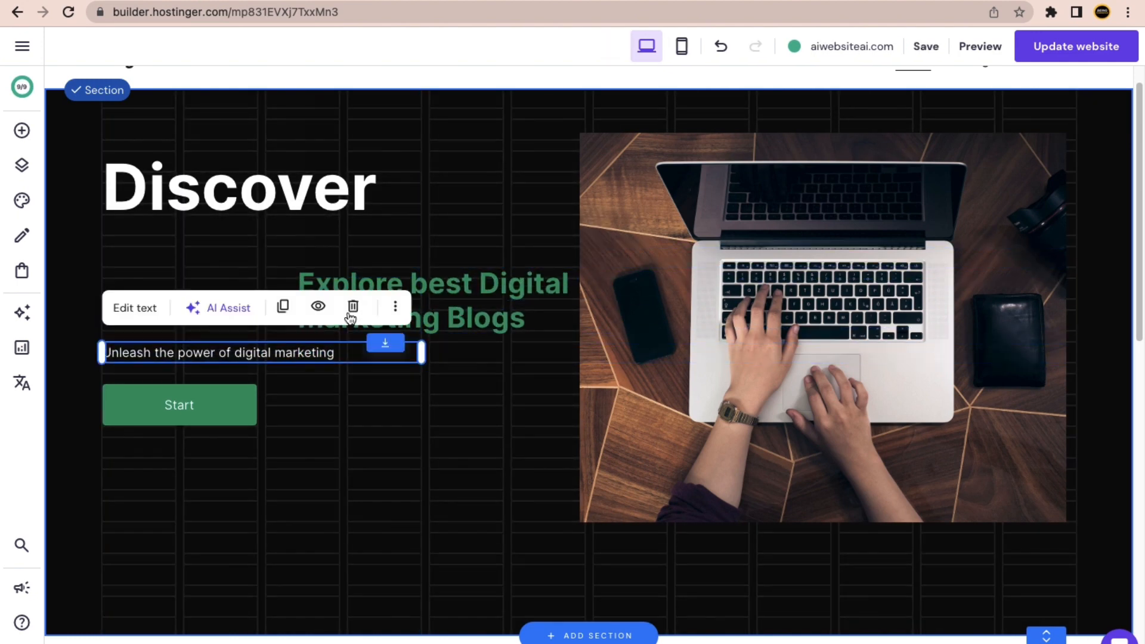
left_click_drag(426, 298, 230, 260)
scroll(483, 303, "up", 1)
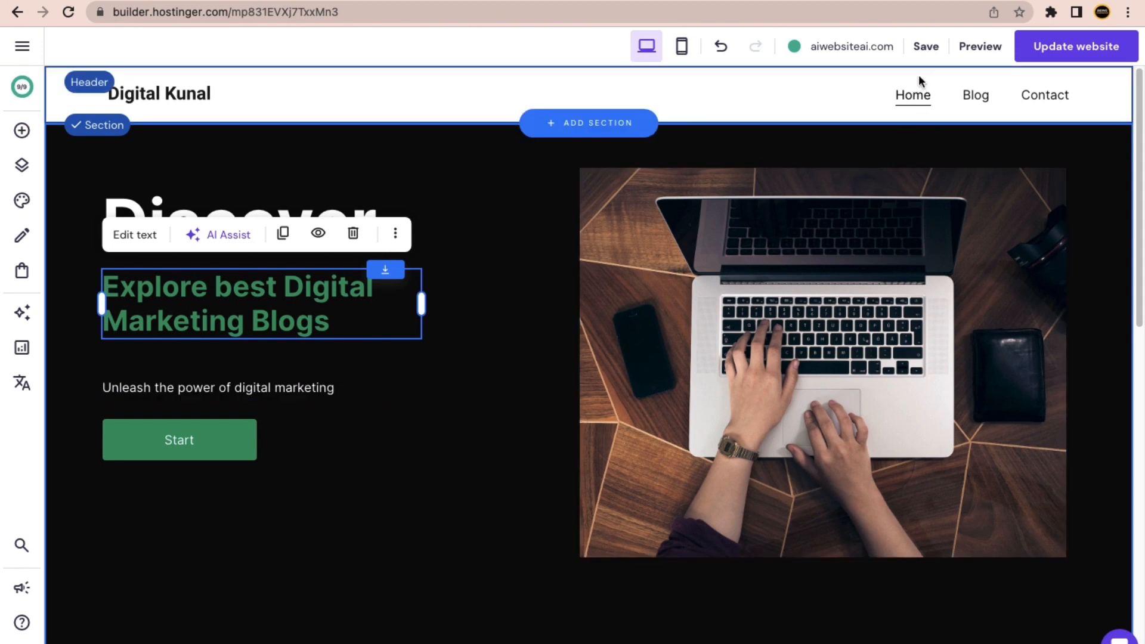
Save the site and publish the update so aiwebsiteai.com shows the new homepage.
left_click(925, 48)
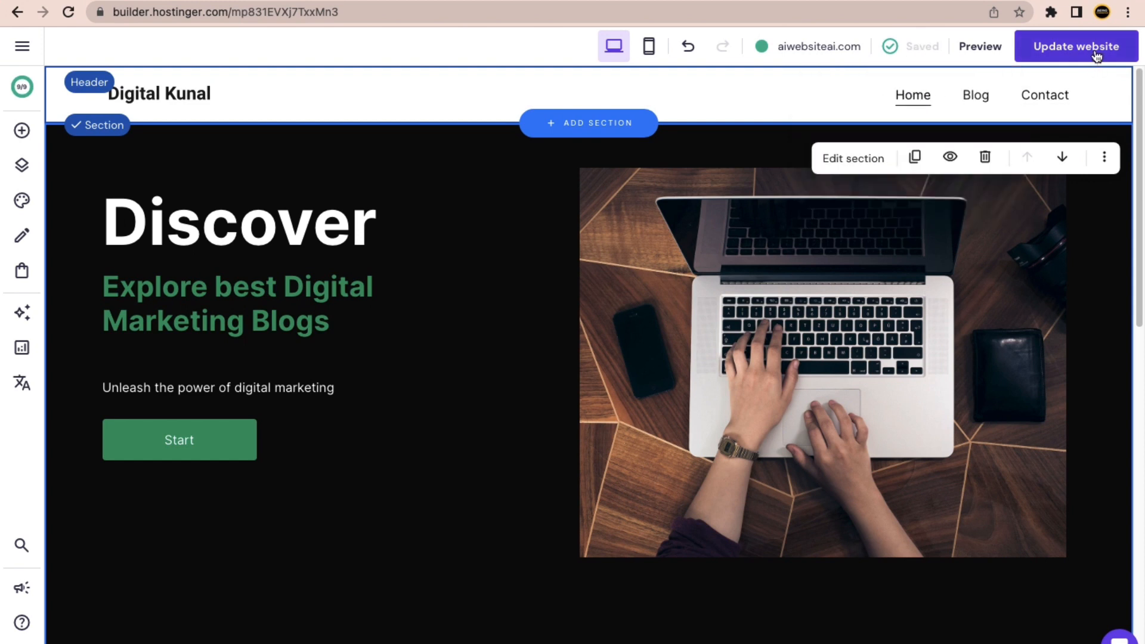
mouse_move(914, 56)
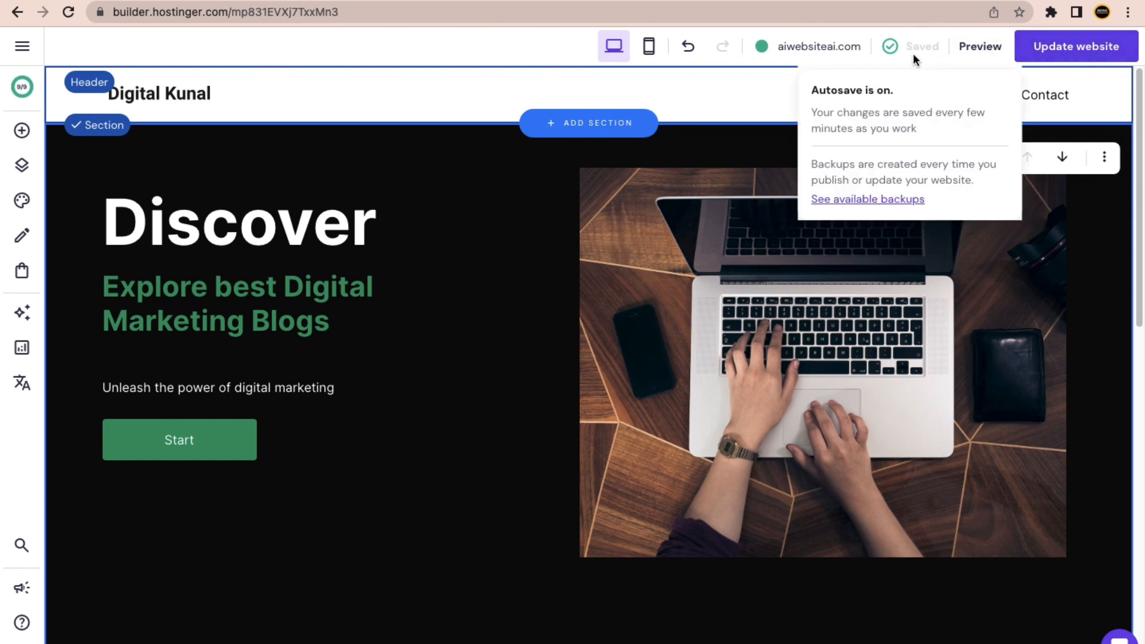
left_click(1068, 52)
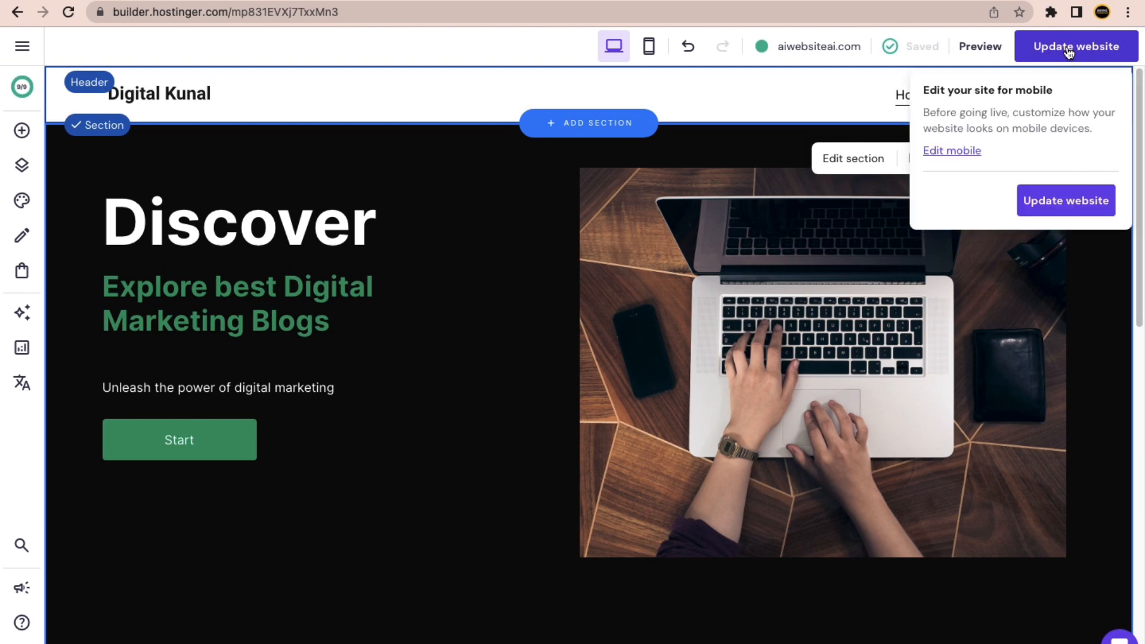
left_click(1064, 197)
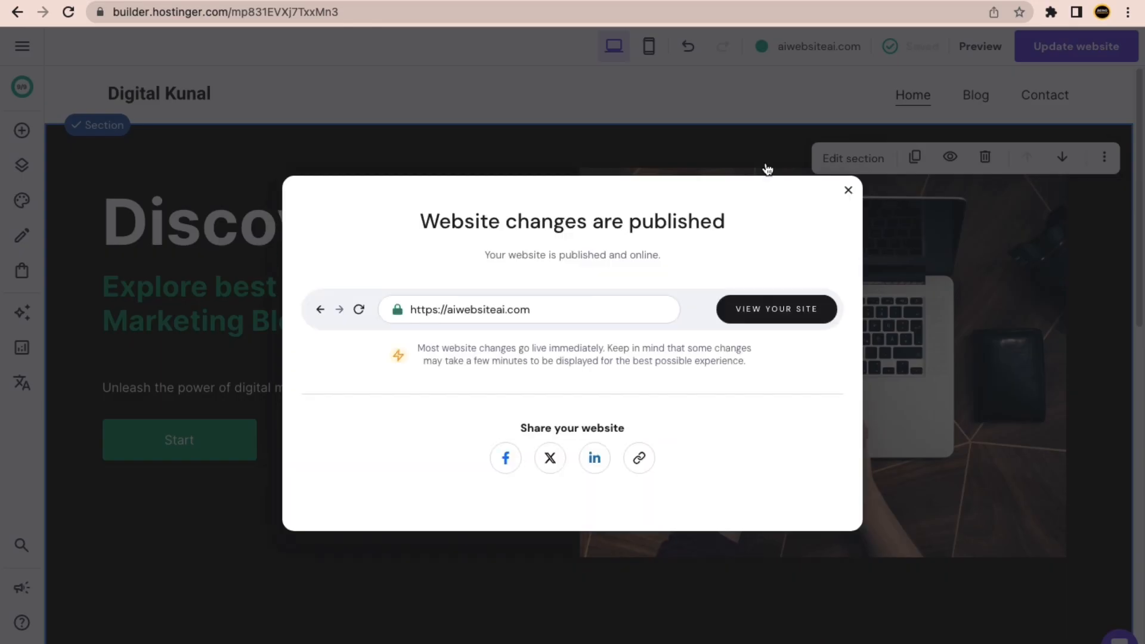
Open the live site and look over the published homepage.
left_click(766, 319)
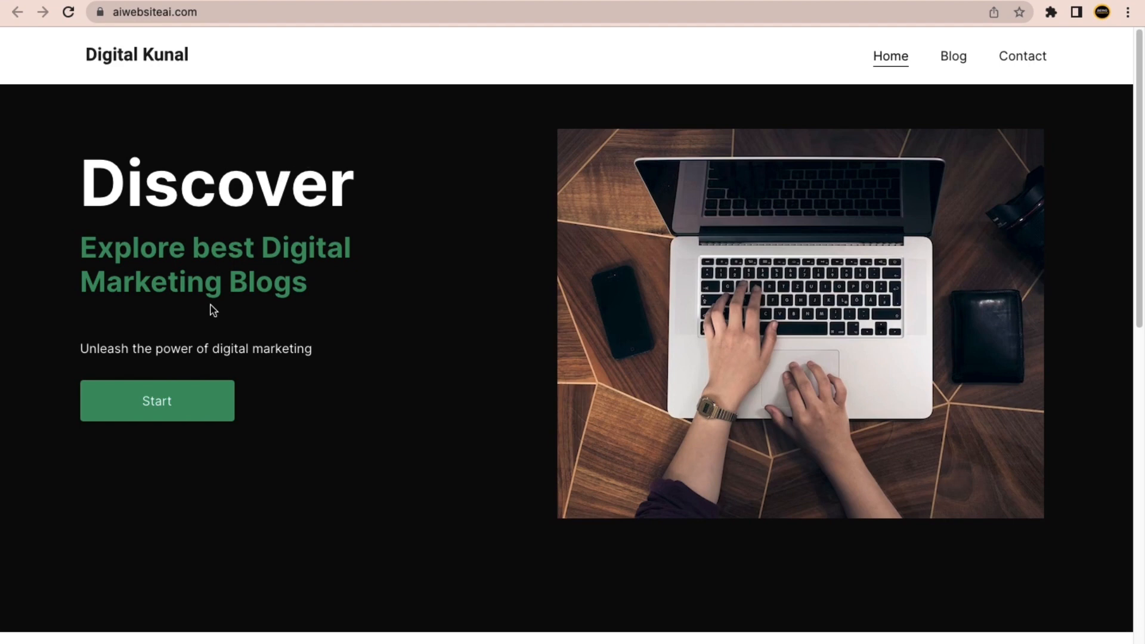
scroll(421, 391, "down", 10)
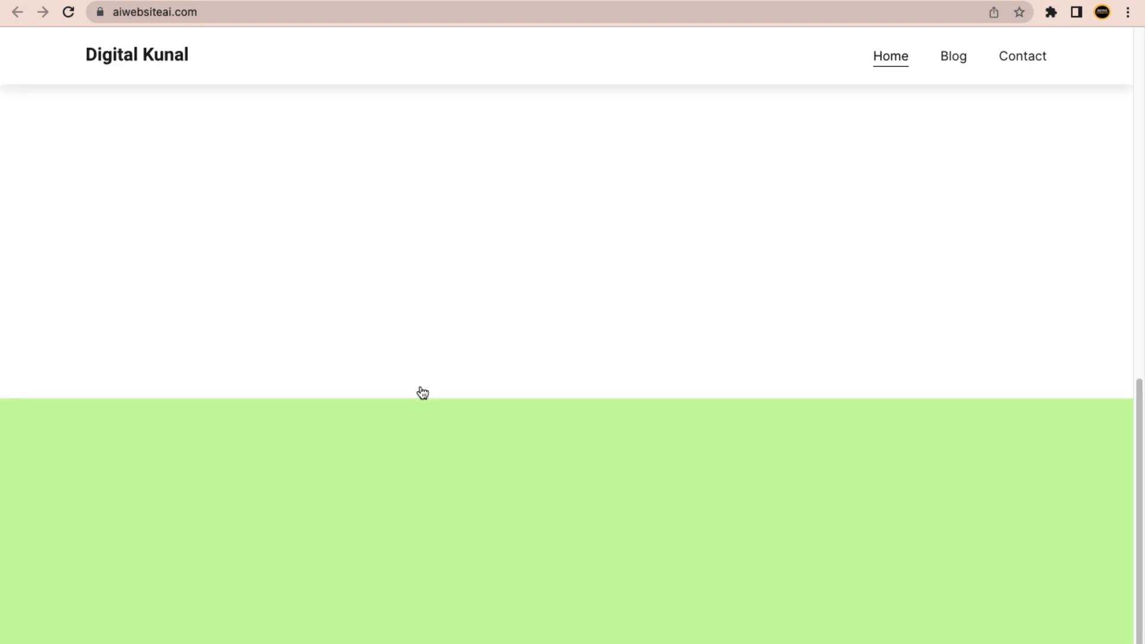
scroll(421, 390, "up", 10)
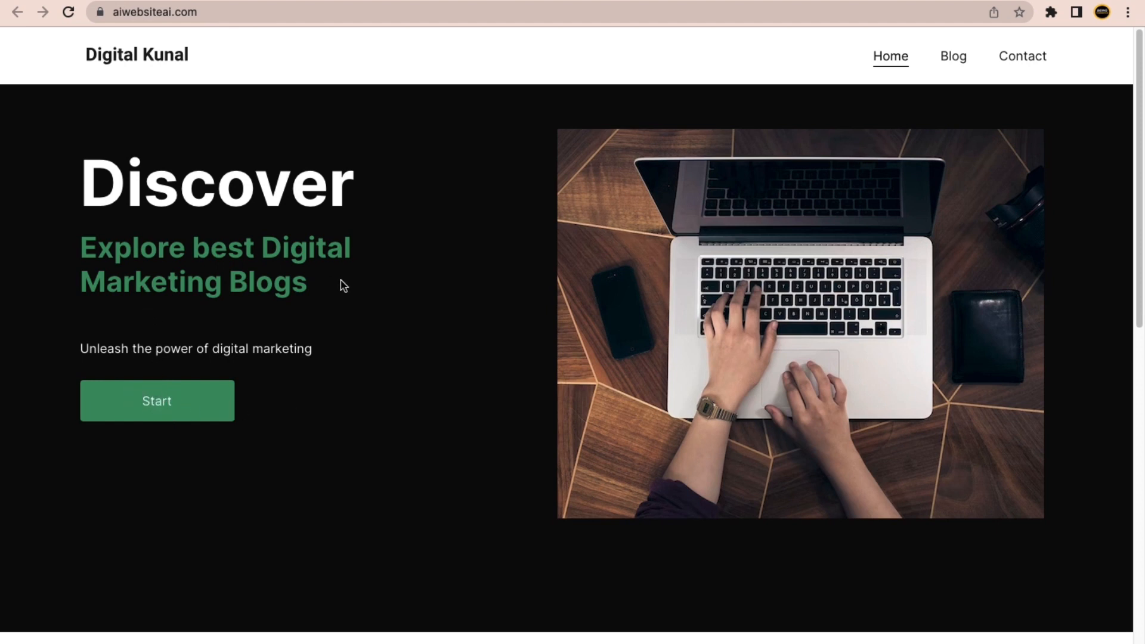
left_click_drag(288, 285, 78, 238)
left_click(299, 392)
Open the live Blog page and copy its address, aiwebsiteai.com/blog.
left_click(952, 56)
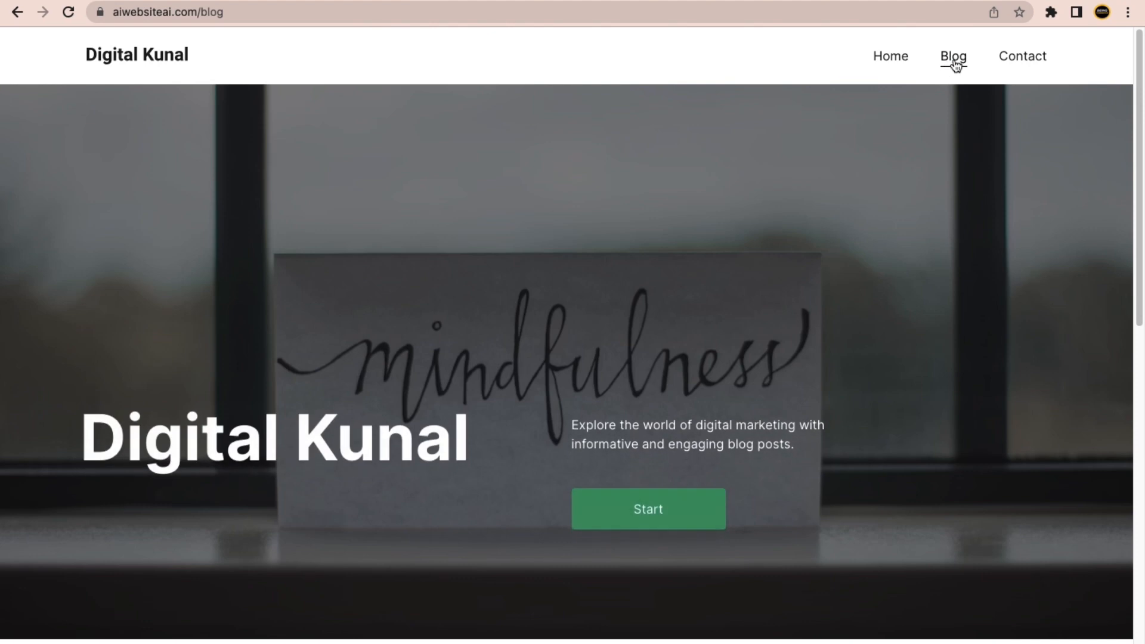
scroll(549, 383, "down", 12)
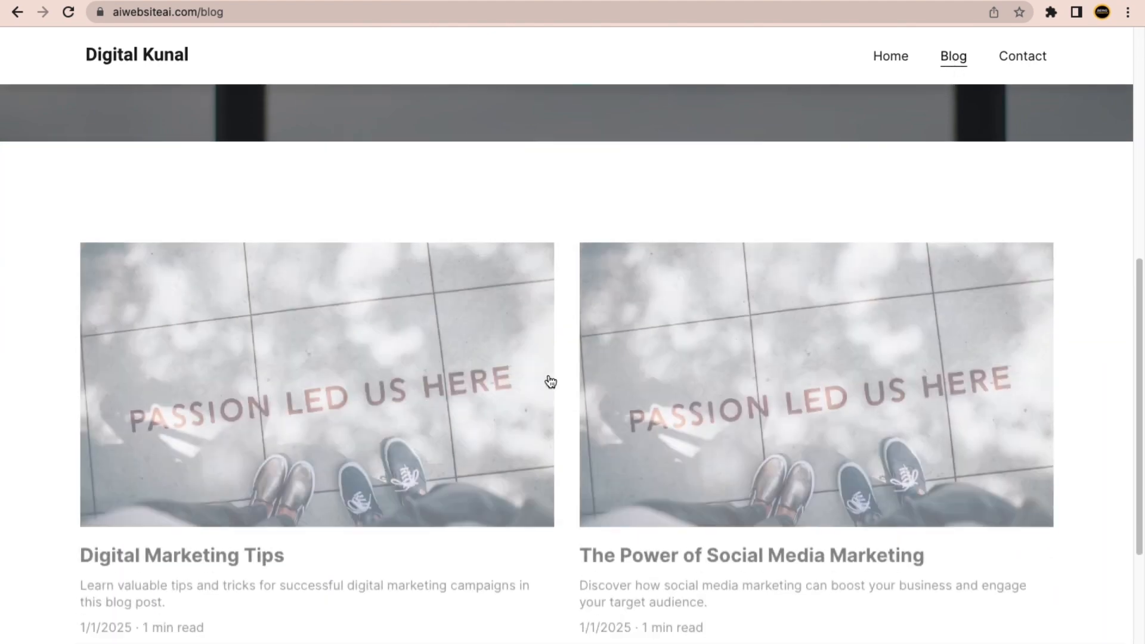
scroll(572, 301, "up", 12)
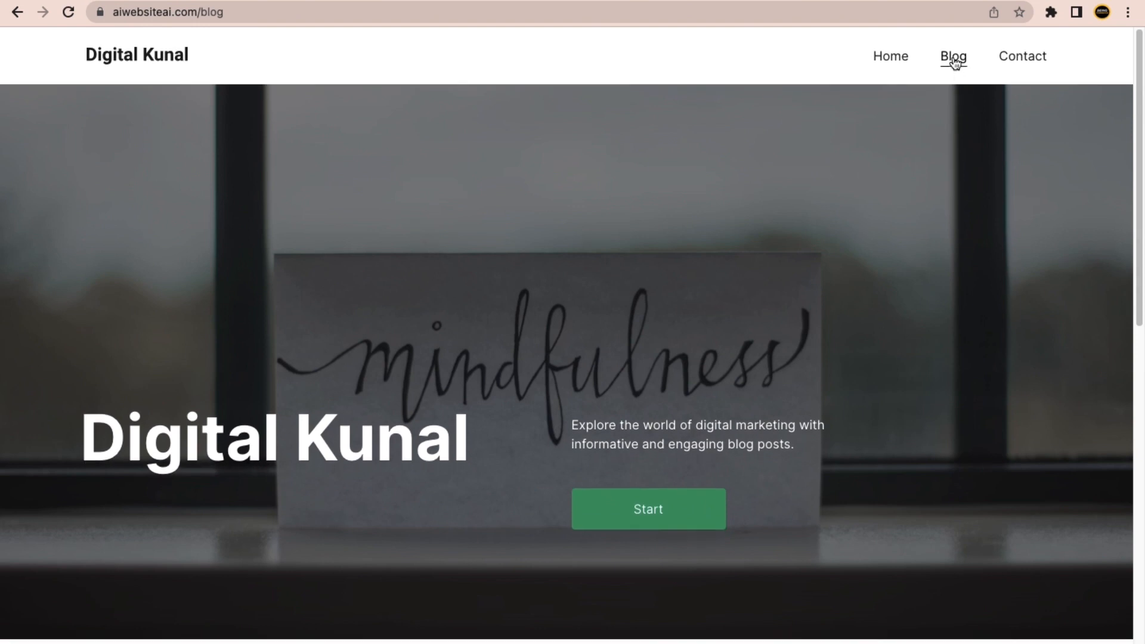
double_click(420, 12)
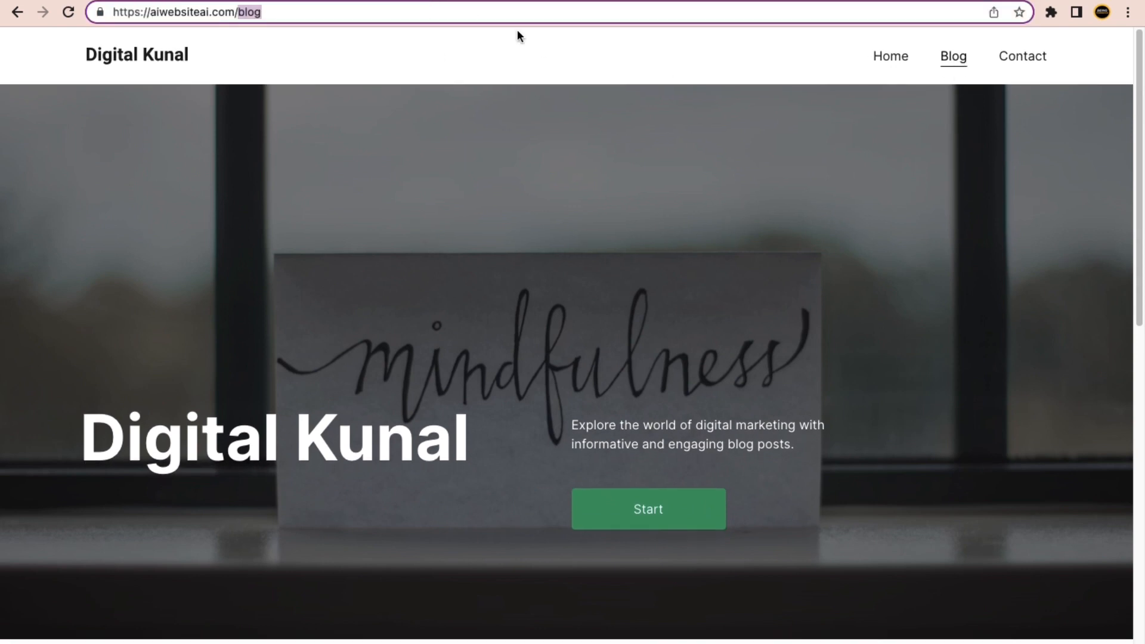
left_click_drag(519, 14, 123, 11)
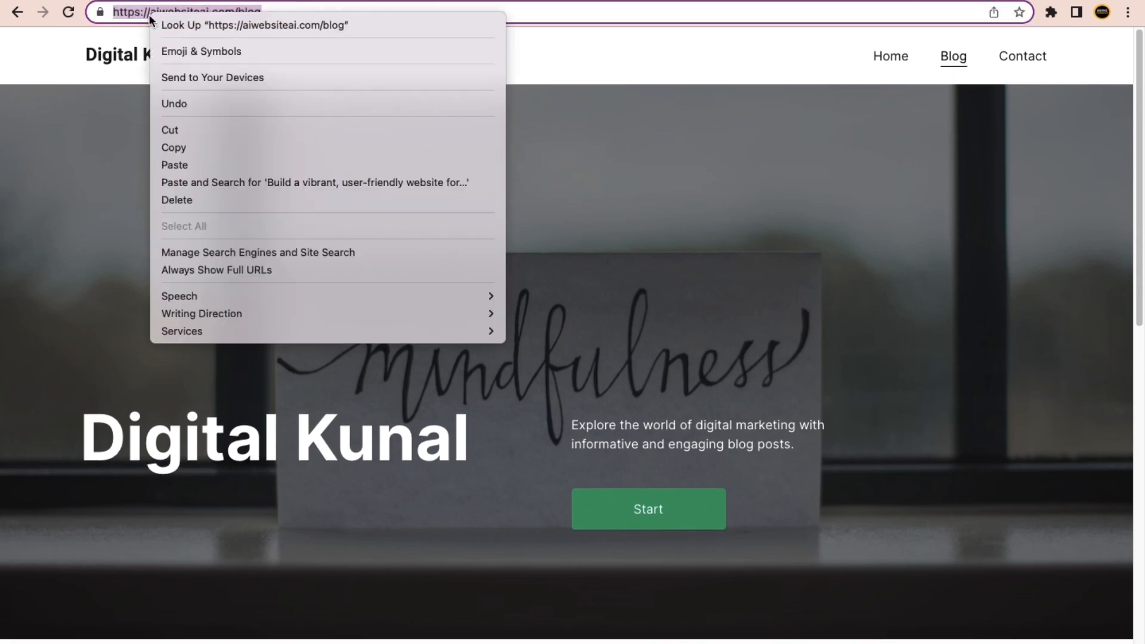
right_click(150, 13)
left_click(186, 147)
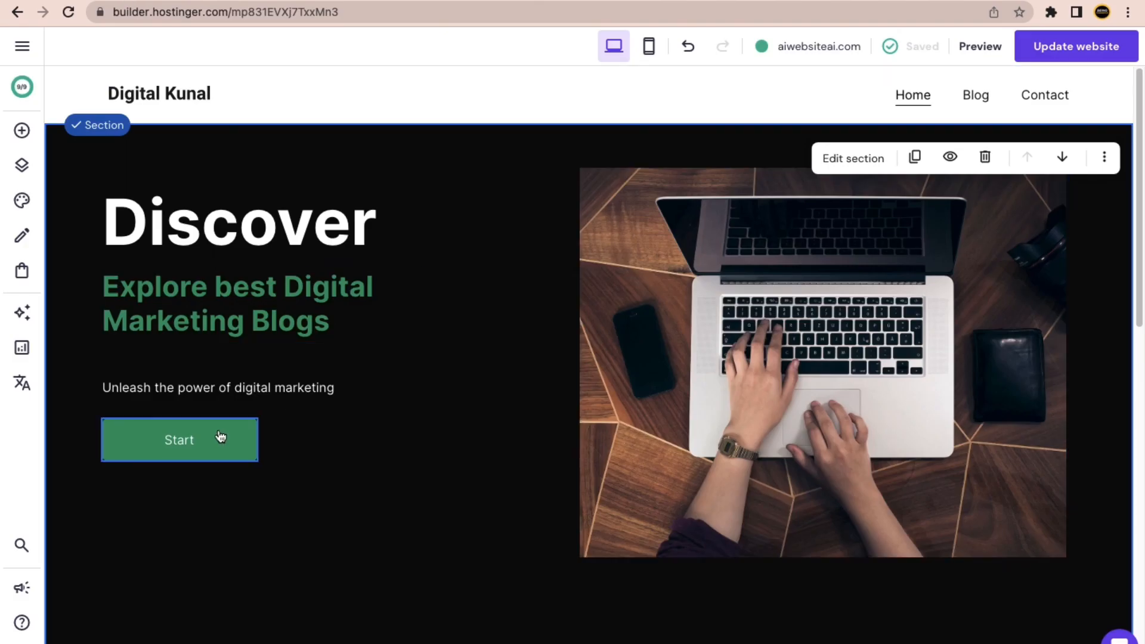
left_click(222, 438)
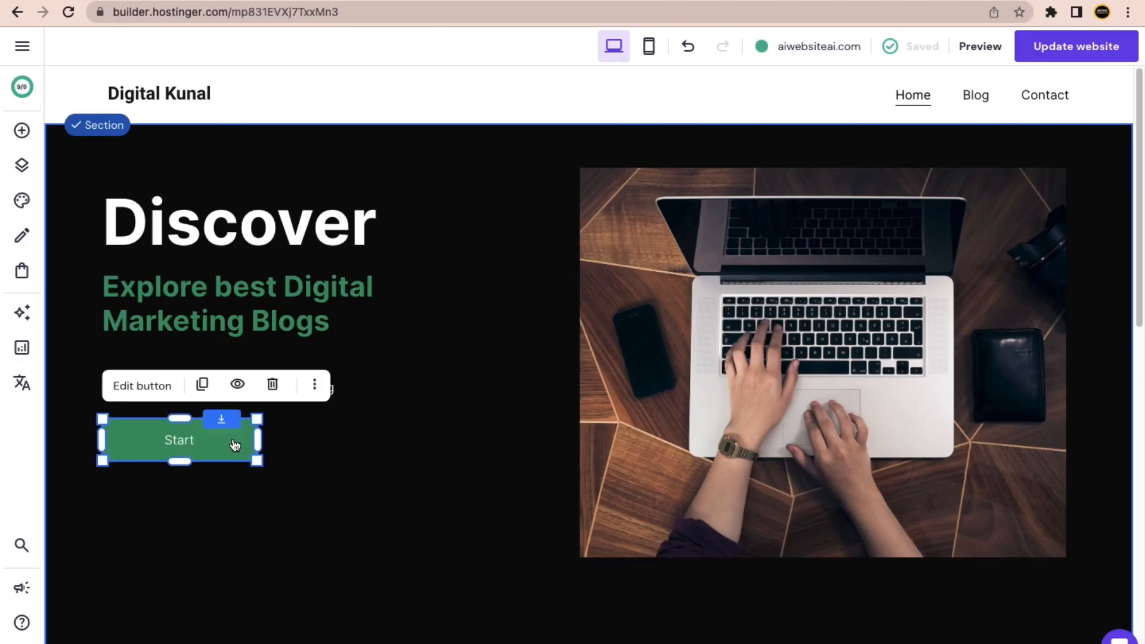
left_click(153, 387)
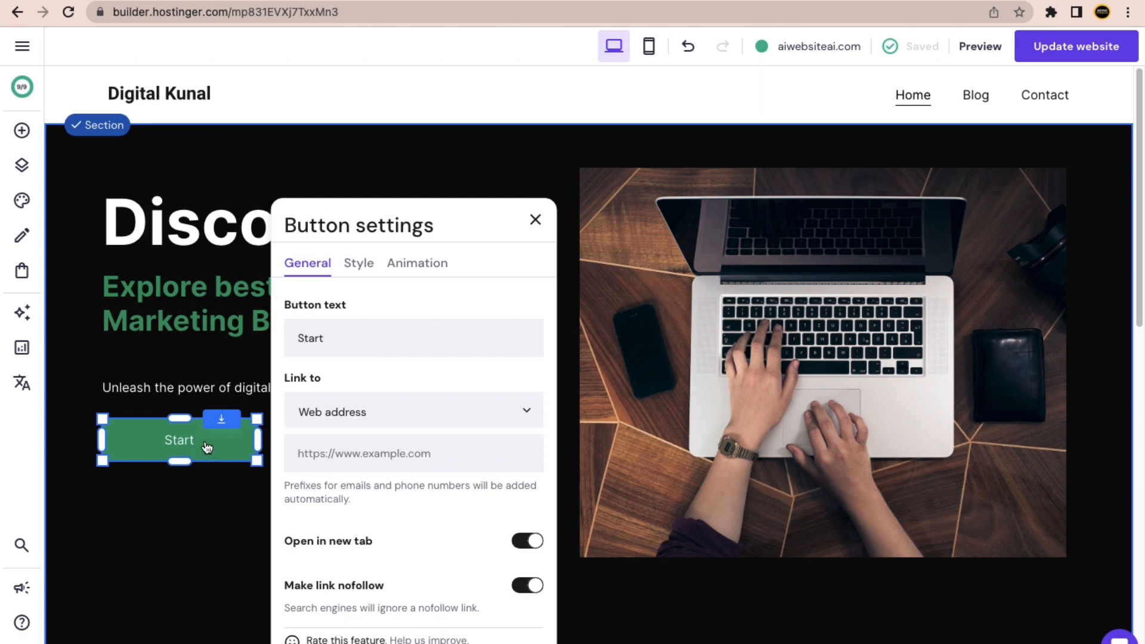
right_click(338, 461)
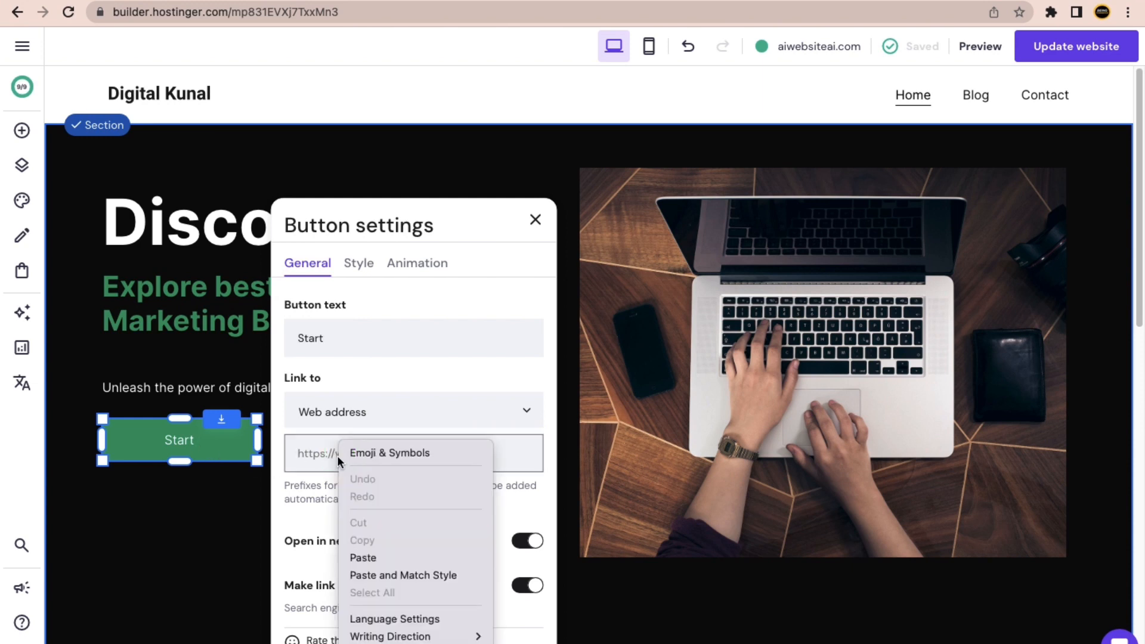
left_click(362, 557)
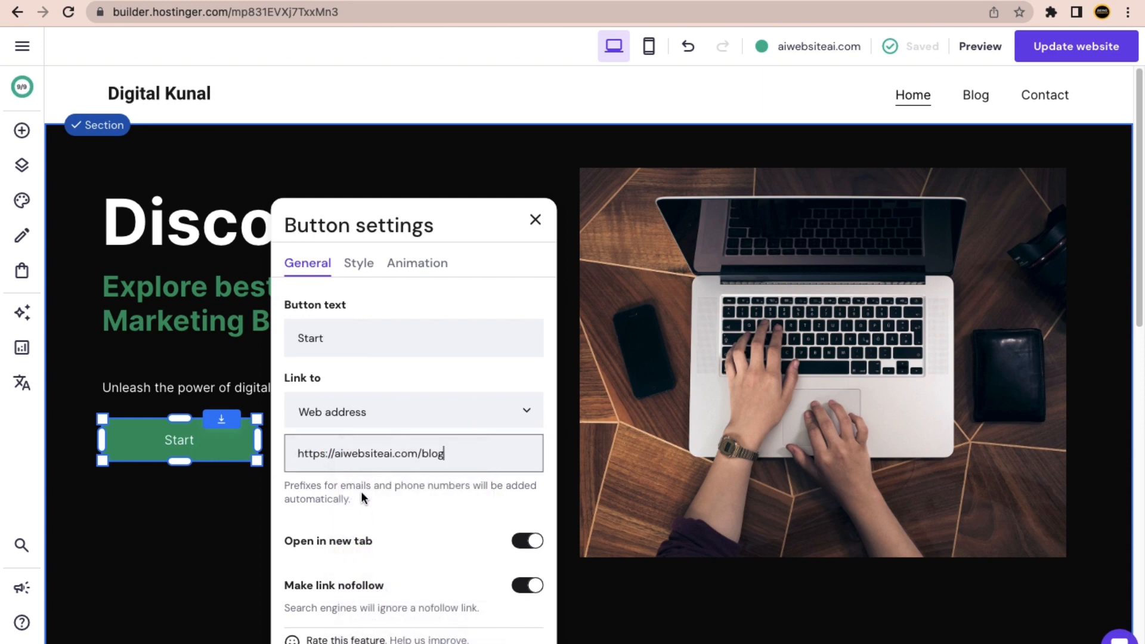
scroll(370, 495, "down", 1)
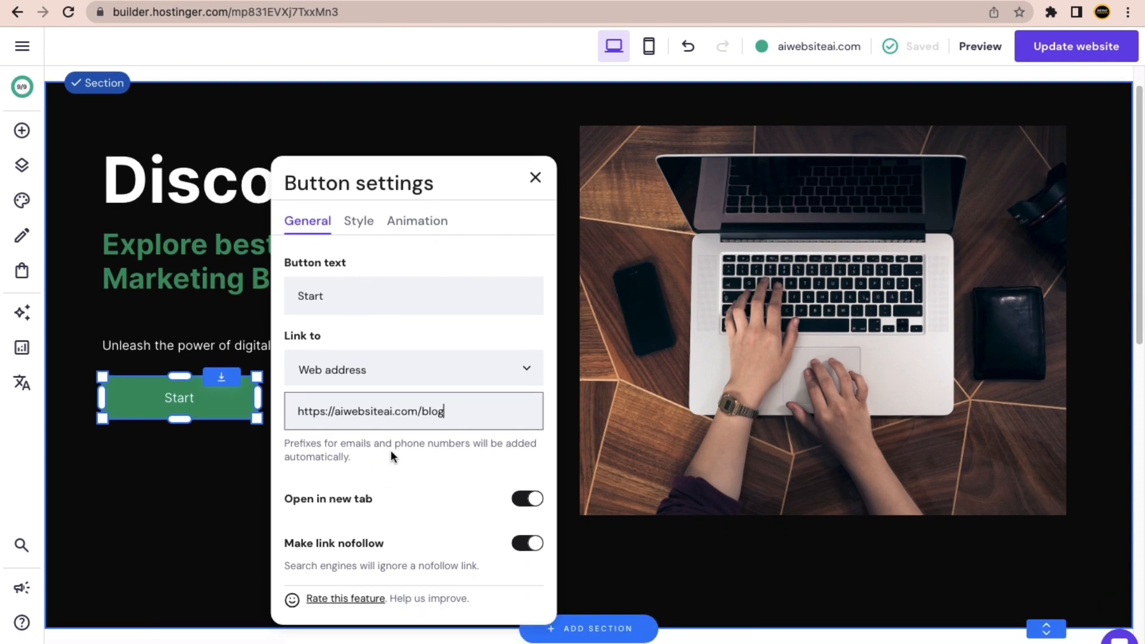
left_click(428, 335)
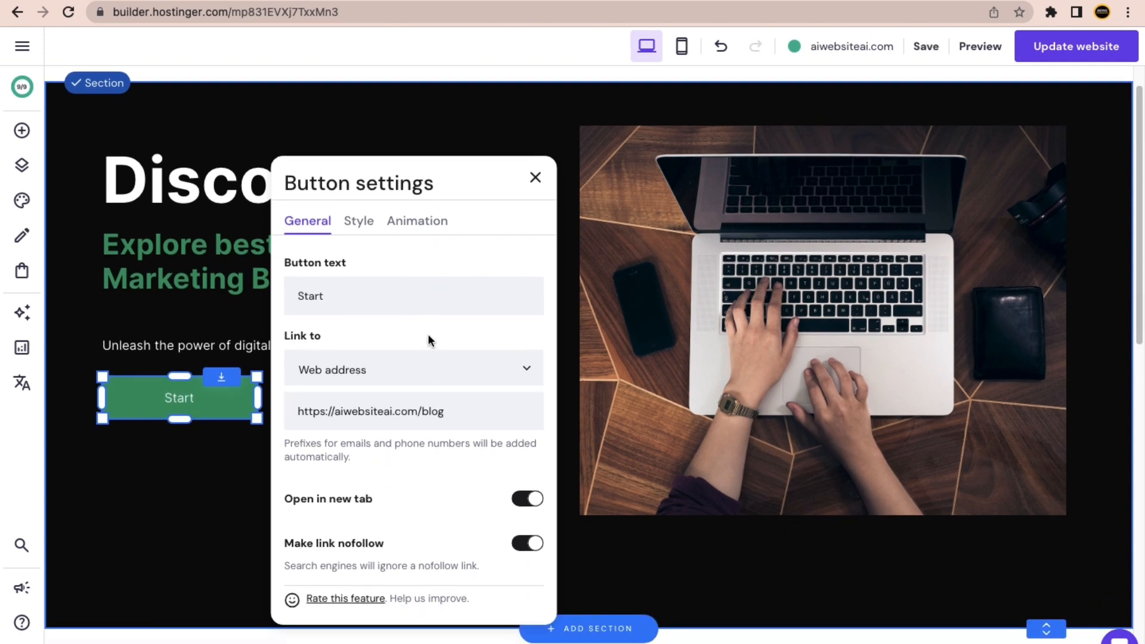
left_click(358, 228)
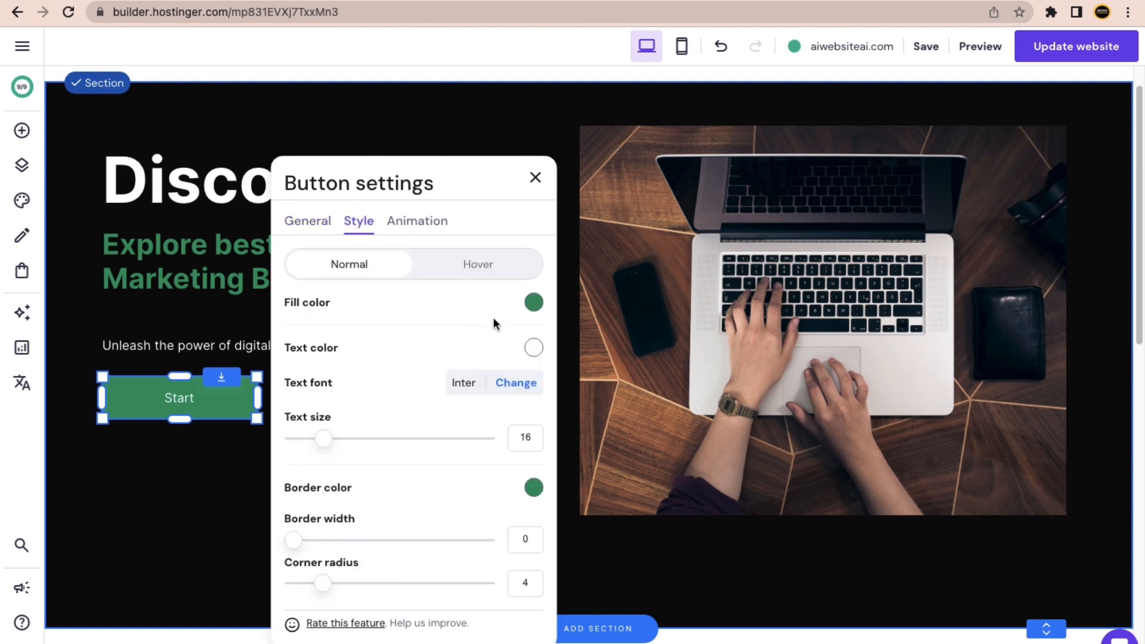
Change the Start button's fill to the brighter green #1c9136.
left_click(534, 302)
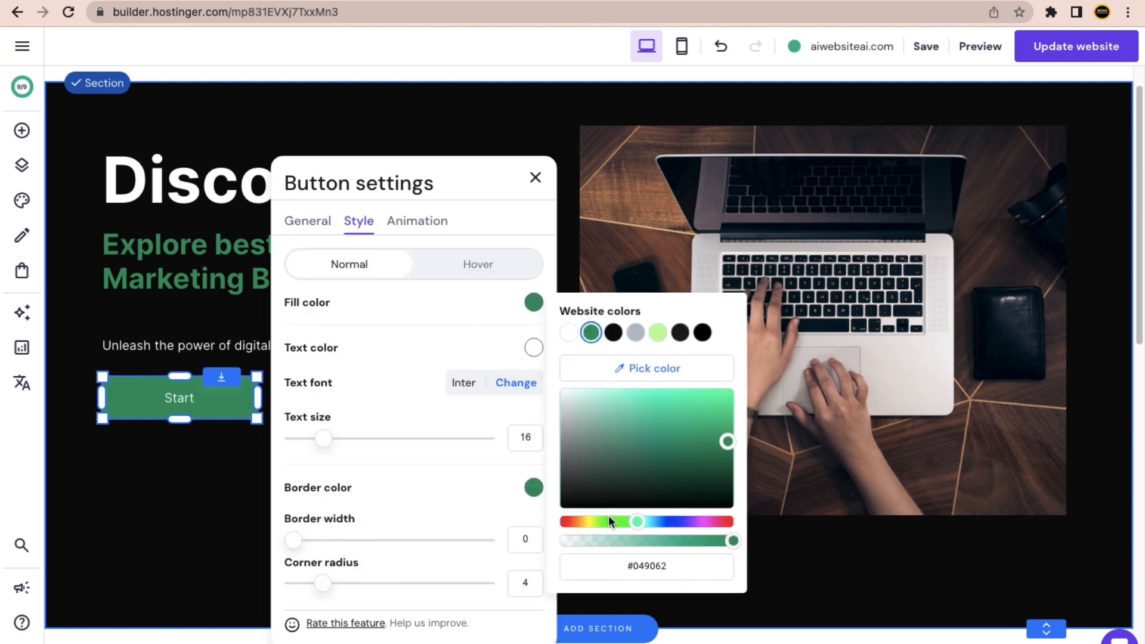
mouse_move(608, 519)
left_mouse_down()
mouse_move(566, 521)
mouse_move(593, 521)
left_mouse_up()
left_click(705, 425)
mouse_move(709, 425)
left_mouse_down()
mouse_move(726, 396)
mouse_move(706, 426)
left_mouse_up()
left_click_drag(588, 522, 624, 521)
mouse_move(704, 427)
left_mouse_down()
mouse_move(705, 410)
mouse_move(701, 441)
left_mouse_up()
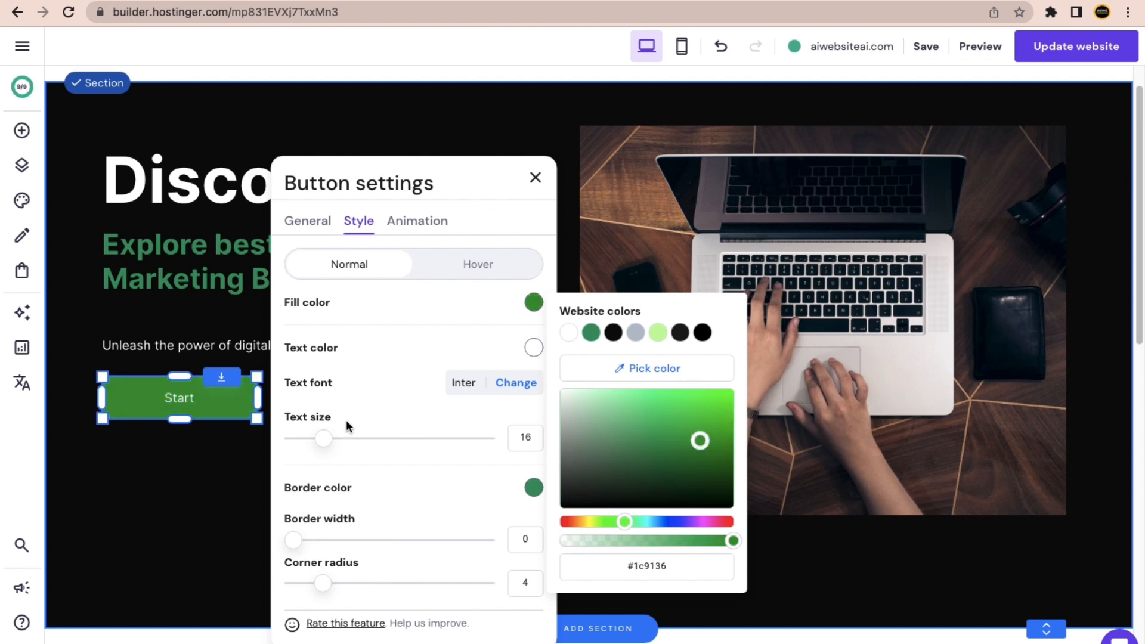
Give the button size-20 text, a 2 px white border and corner radius 7.
left_click_drag(320, 435, 344, 435)
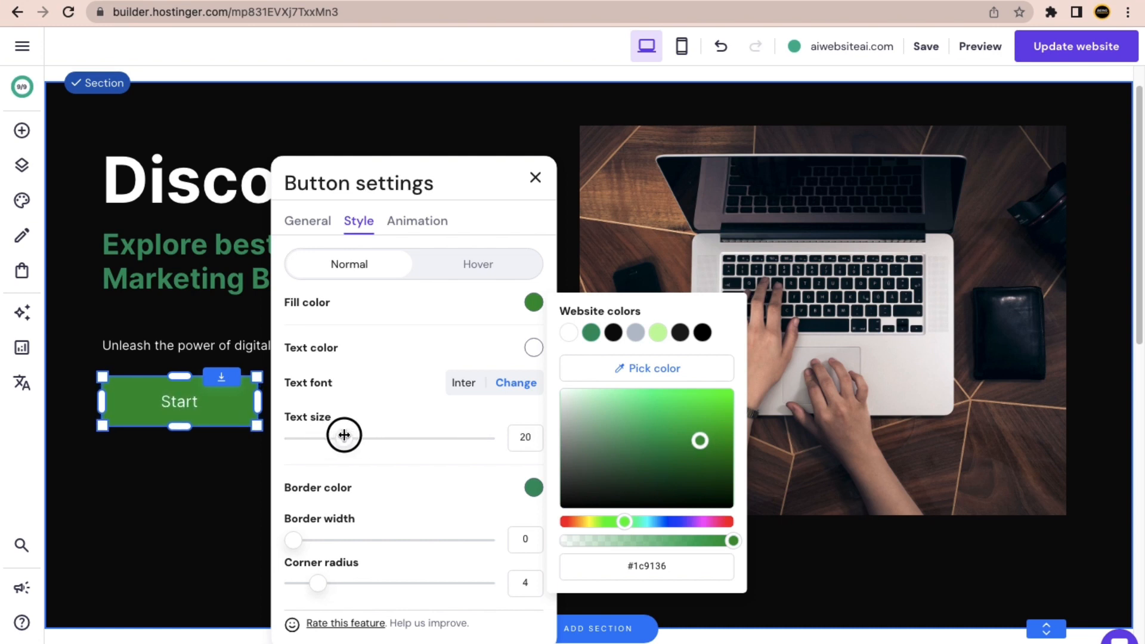
left_click_drag(291, 536, 486, 583)
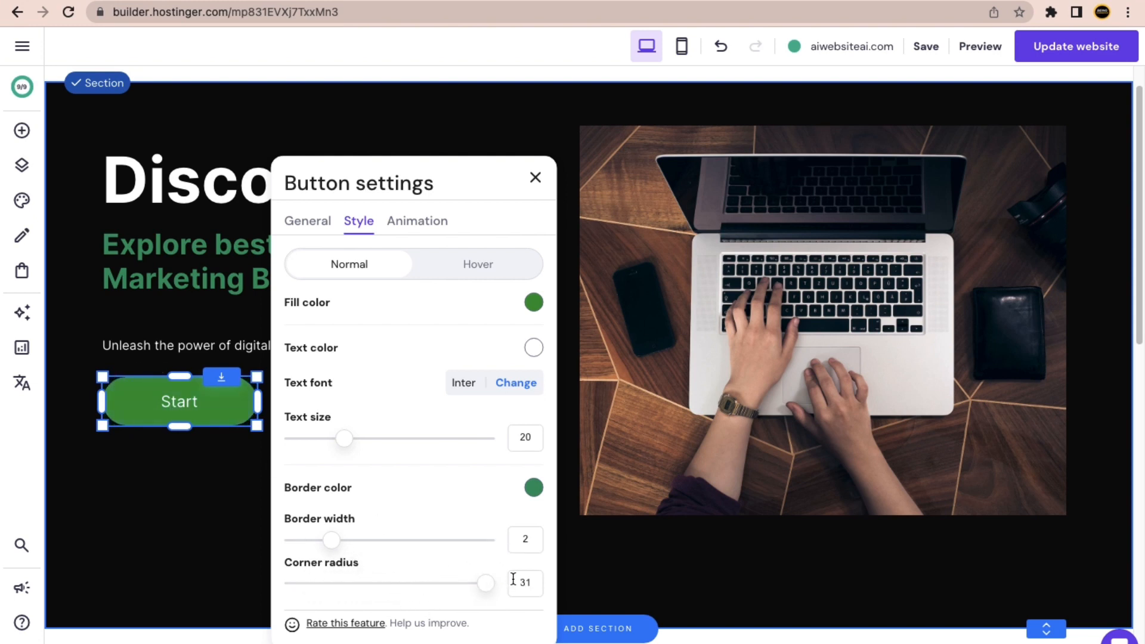
mouse_move(488, 583)
left_mouse_down()
mouse_move(353, 580)
mouse_move(501, 574)
left_mouse_up()
left_click_drag(484, 582, 337, 572)
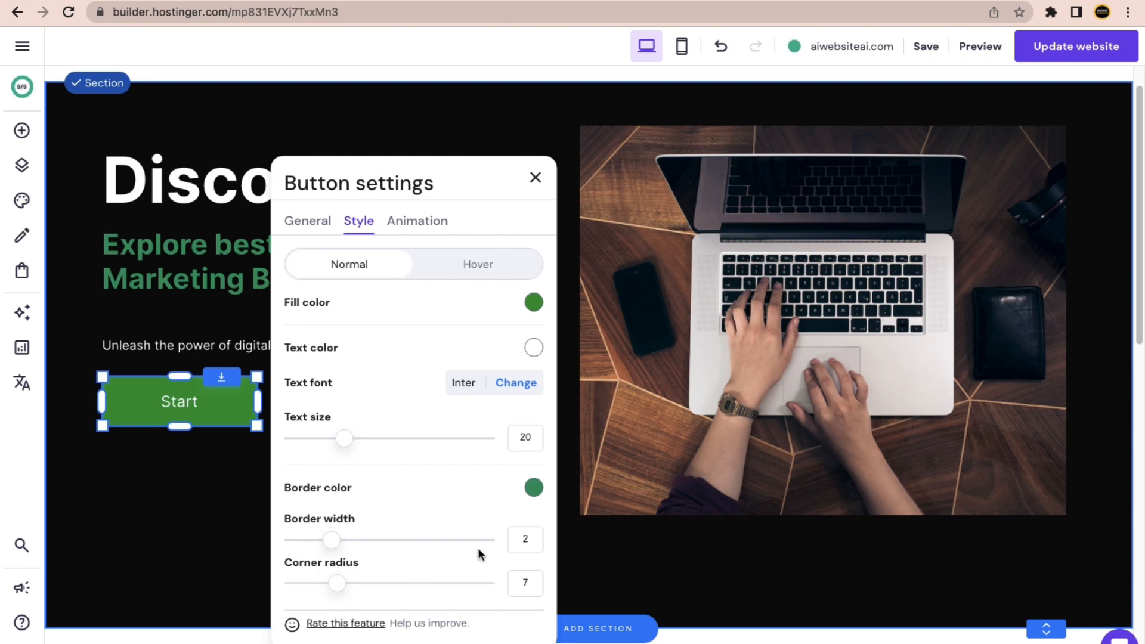
left_click(534, 489)
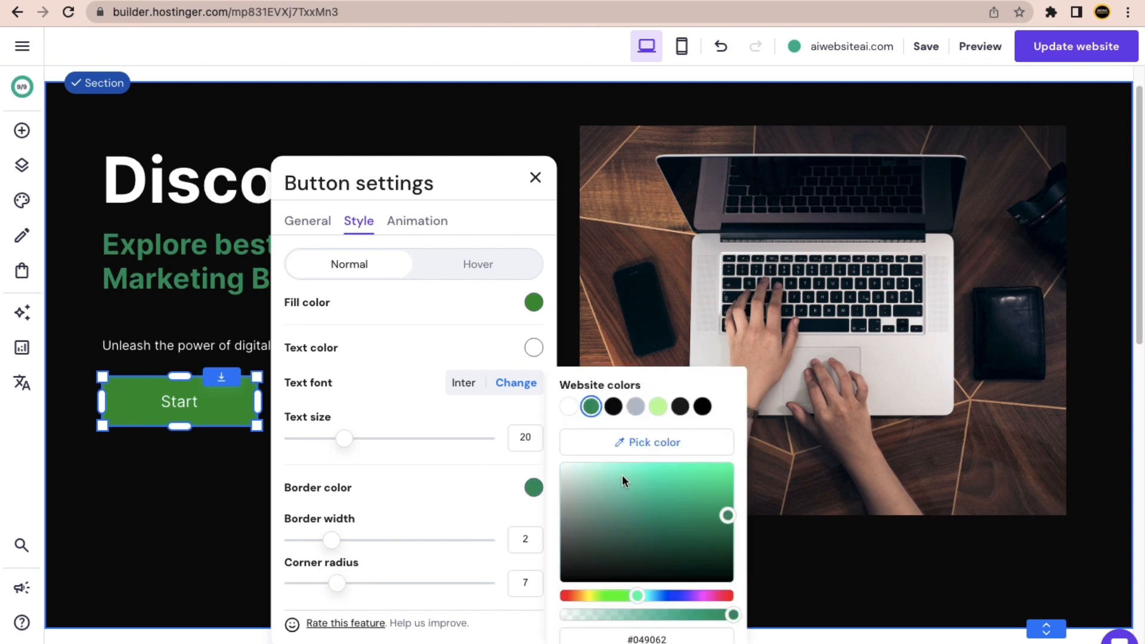
left_click(568, 407)
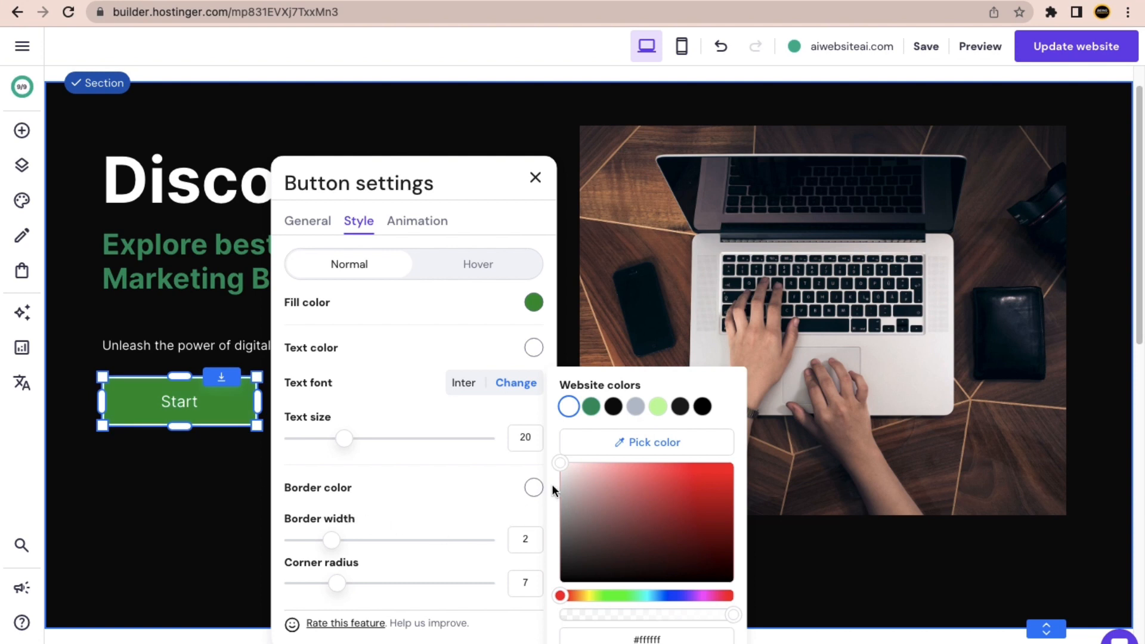
left_click(536, 177)
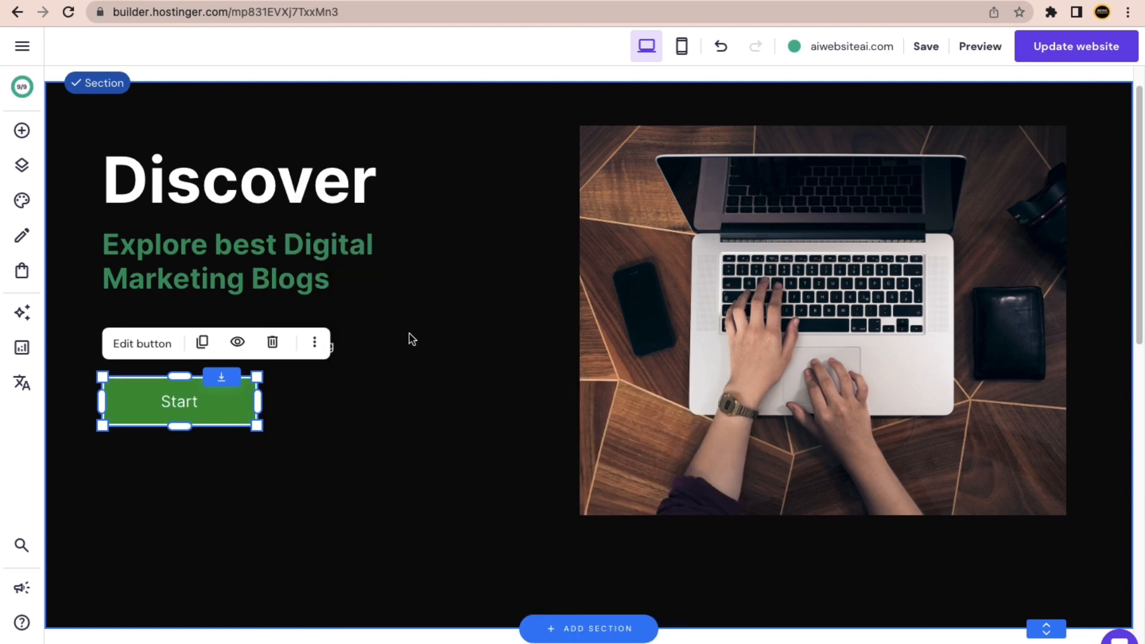
Replace the button label Start with 'Read Blogs >' and save the site.
left_click(160, 348)
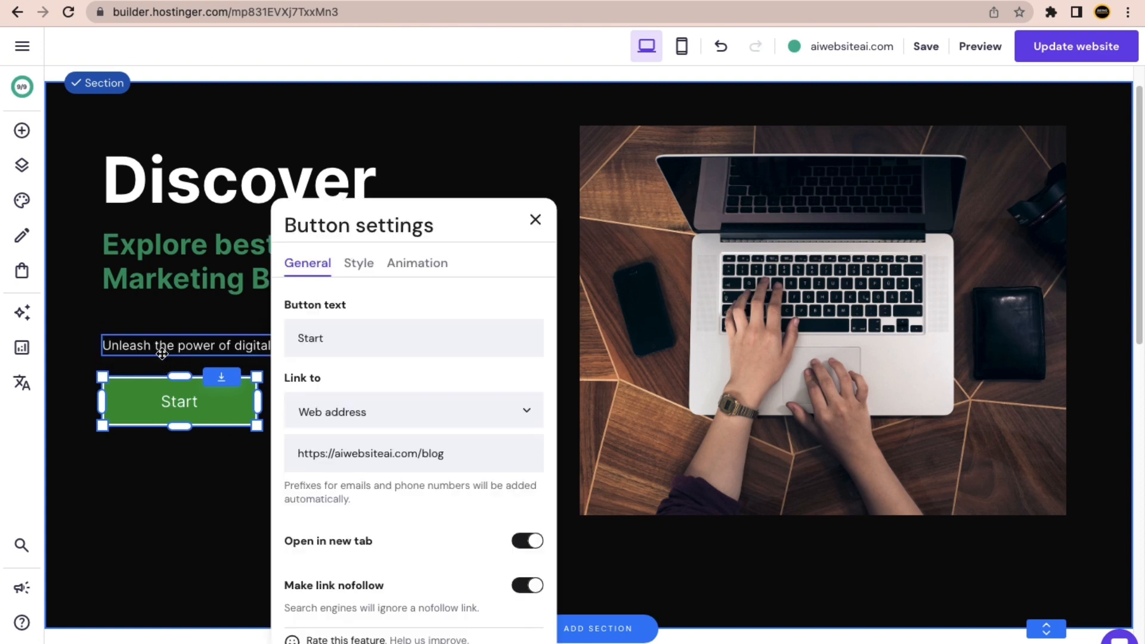
double_click(301, 341)
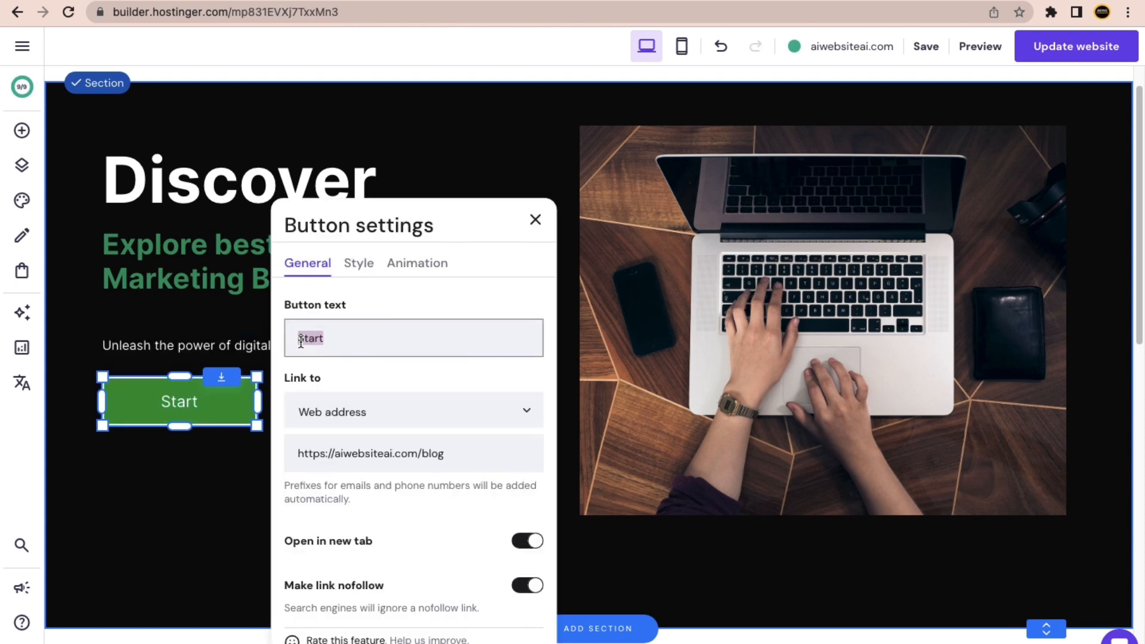
type("Read ")
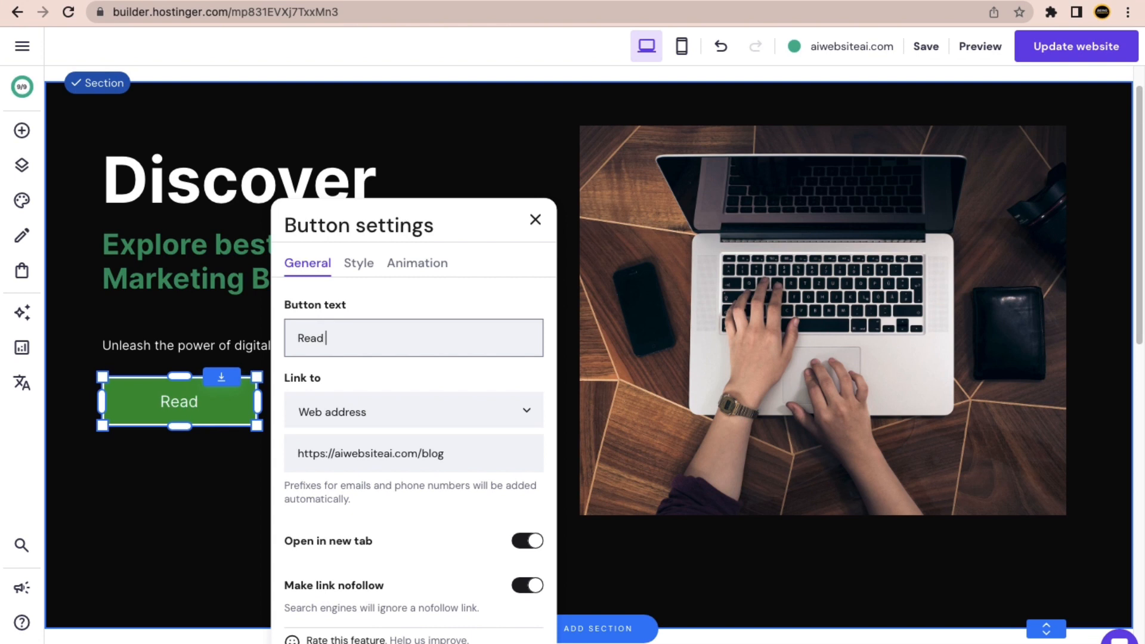
type("Blogs")
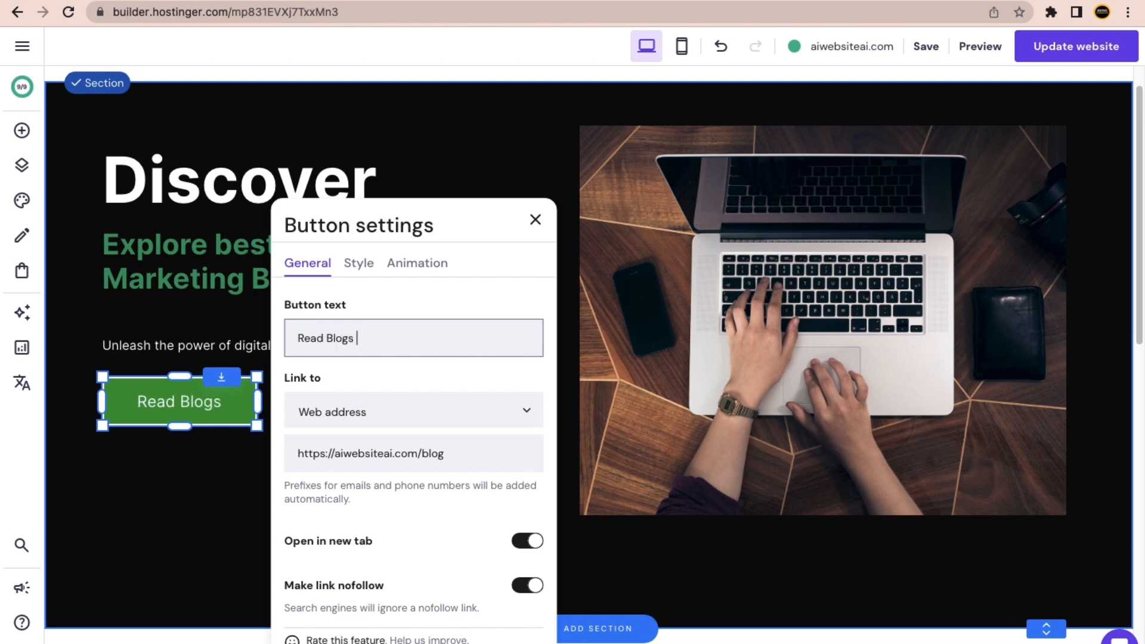
type(" >")
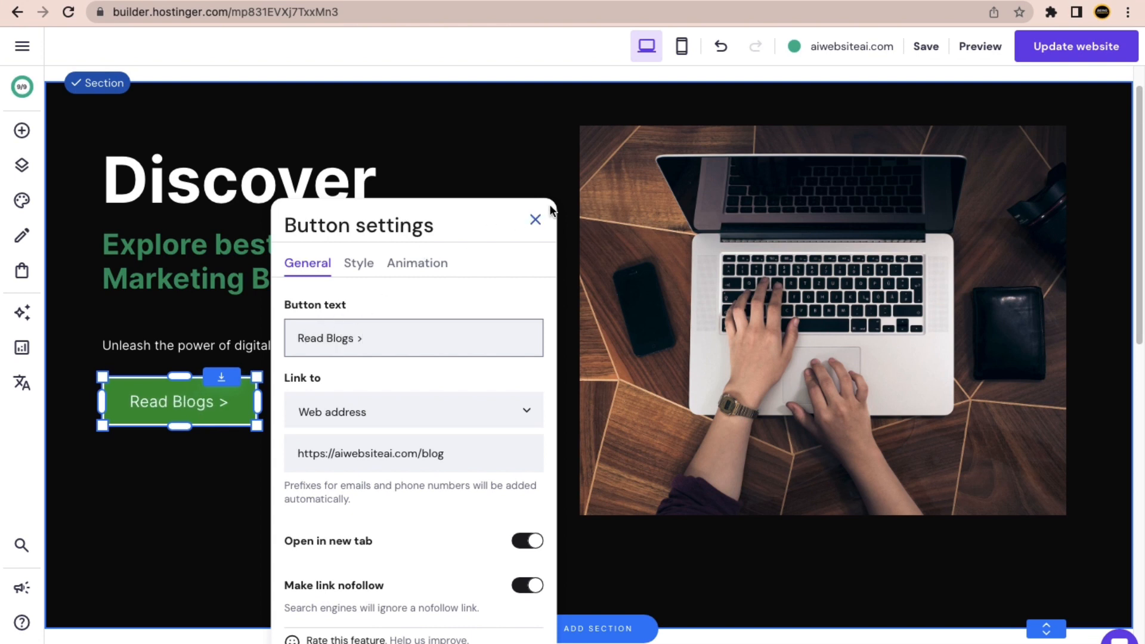
left_click(535, 219)
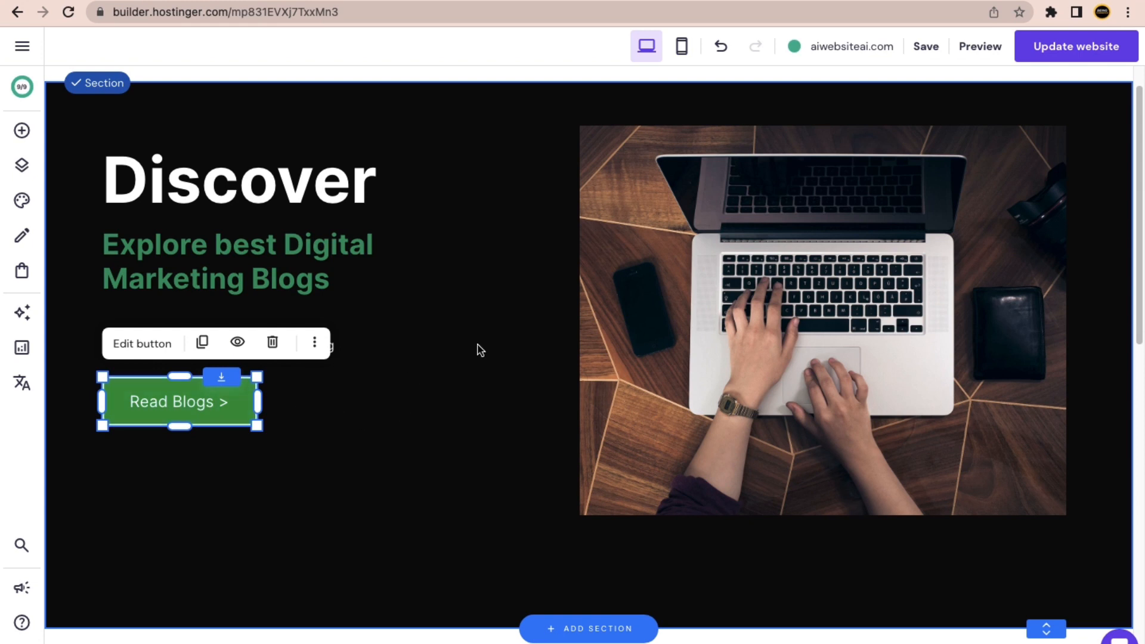
left_click(933, 52)
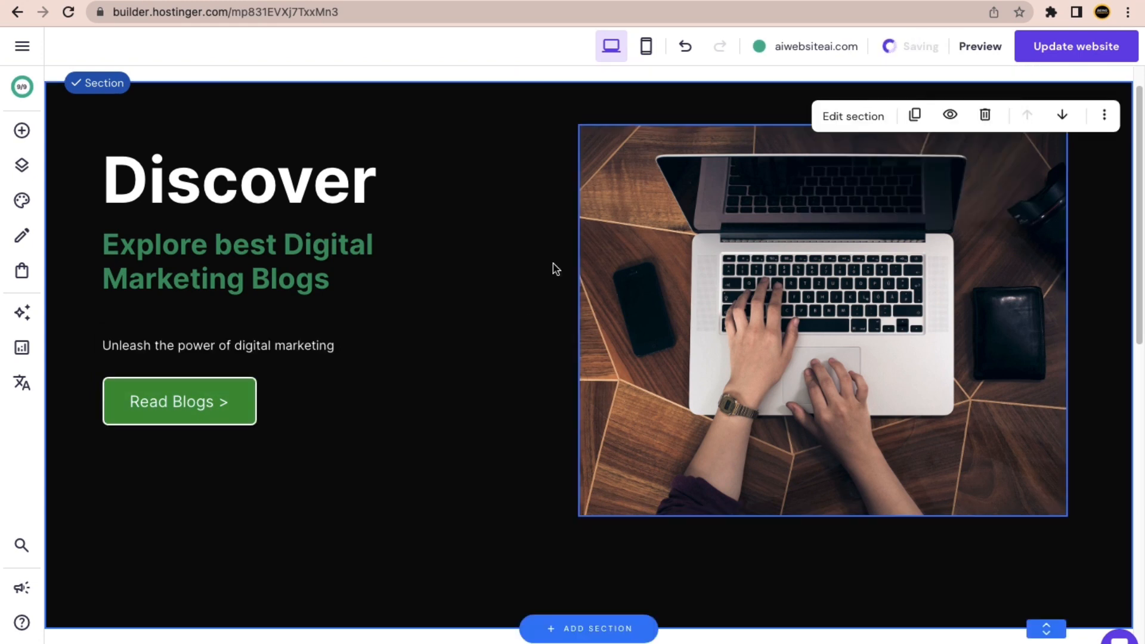
scroll(468, 332, "down", 1)
scroll(453, 332, "down", 9)
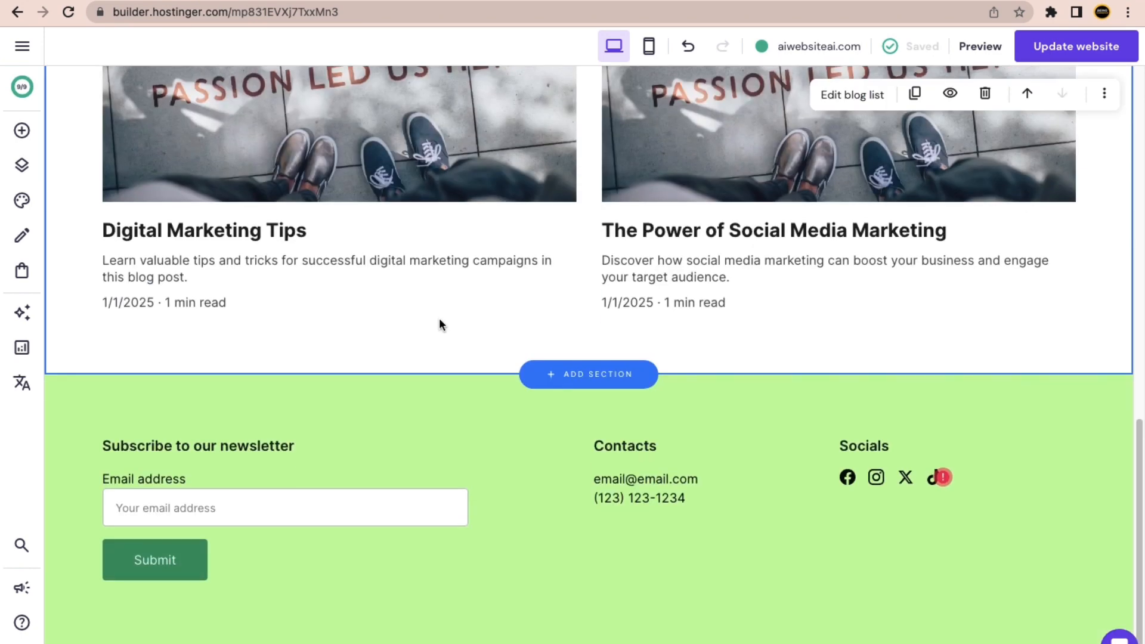
scroll(380, 304, "up", 10)
scroll(373, 320, "down", 2)
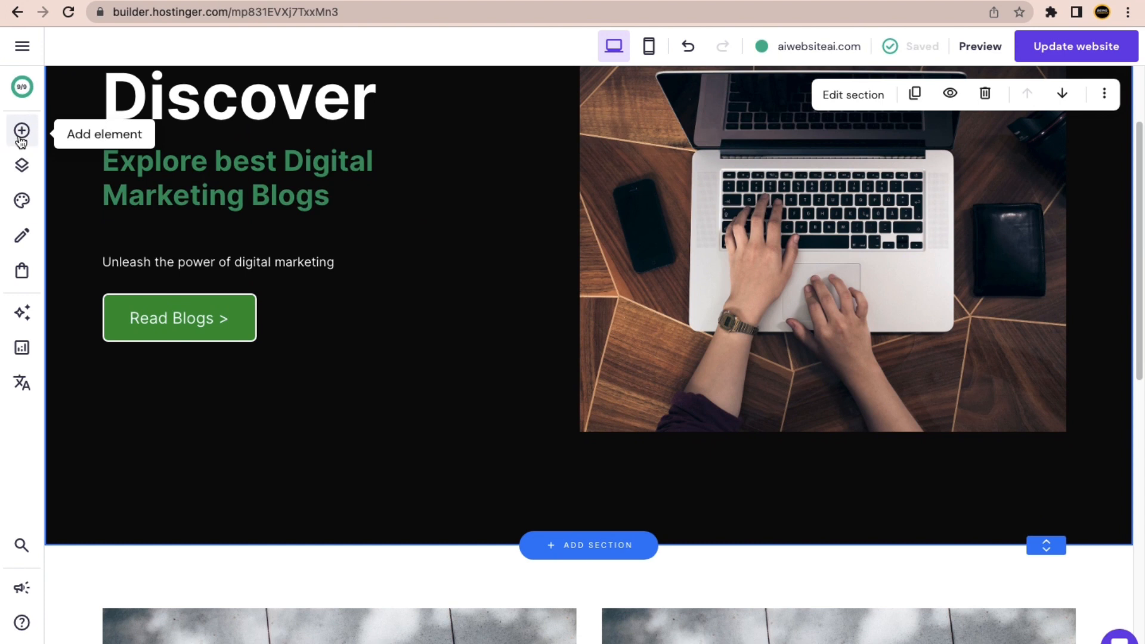
Browse the elements panel and section chooser without adding anything.
left_click(21, 132)
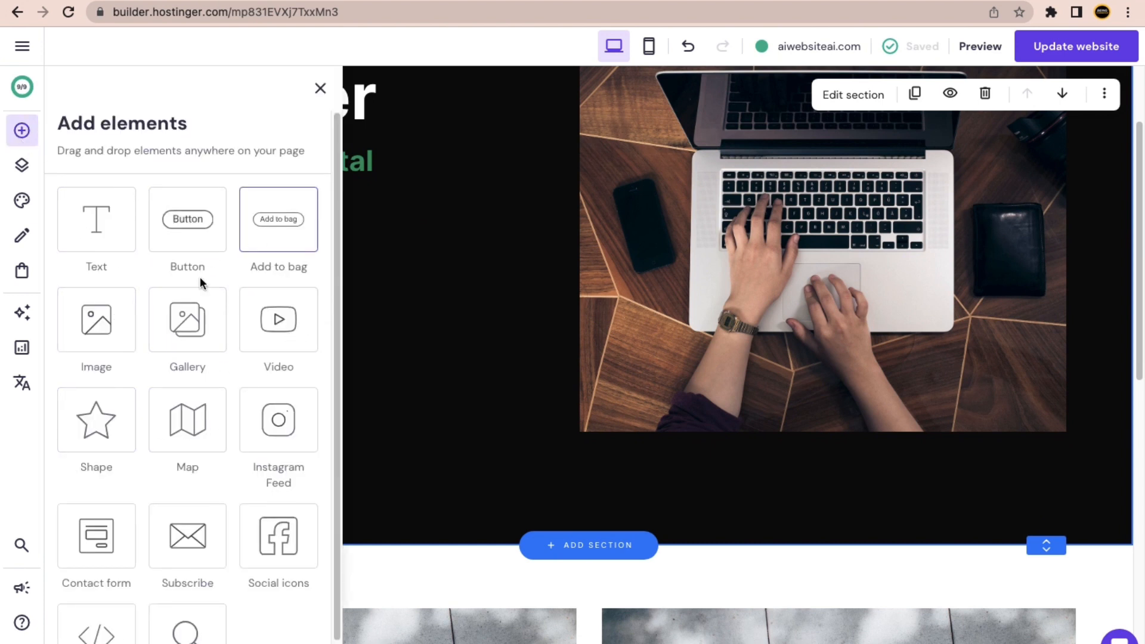
left_click(320, 89)
scroll(495, 400, "down", 3)
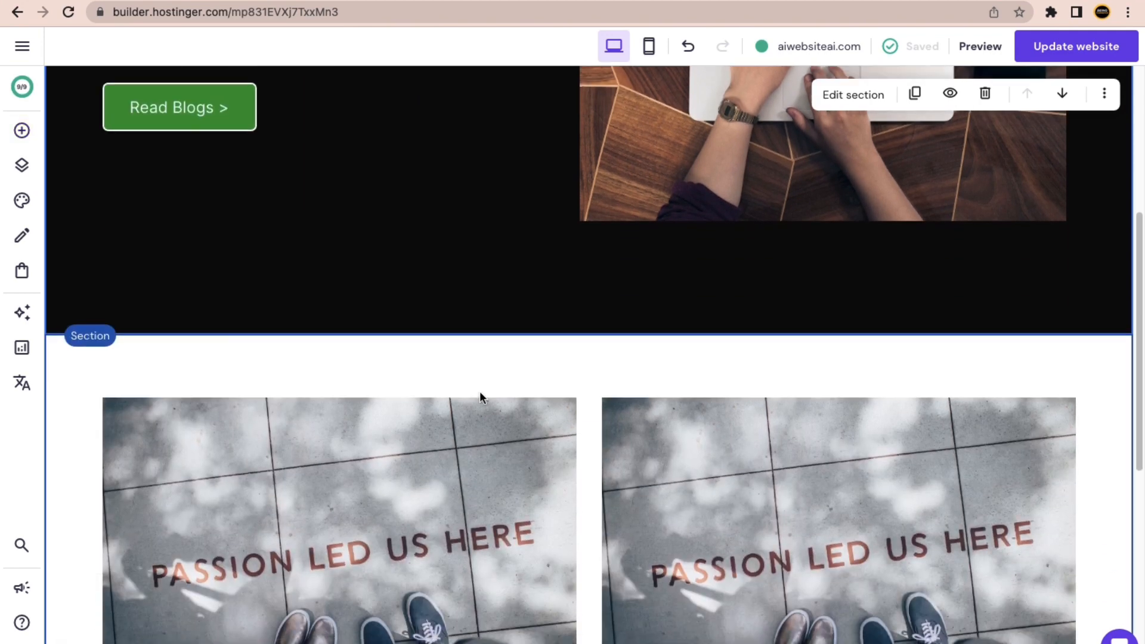
scroll(481, 398, "down", 1)
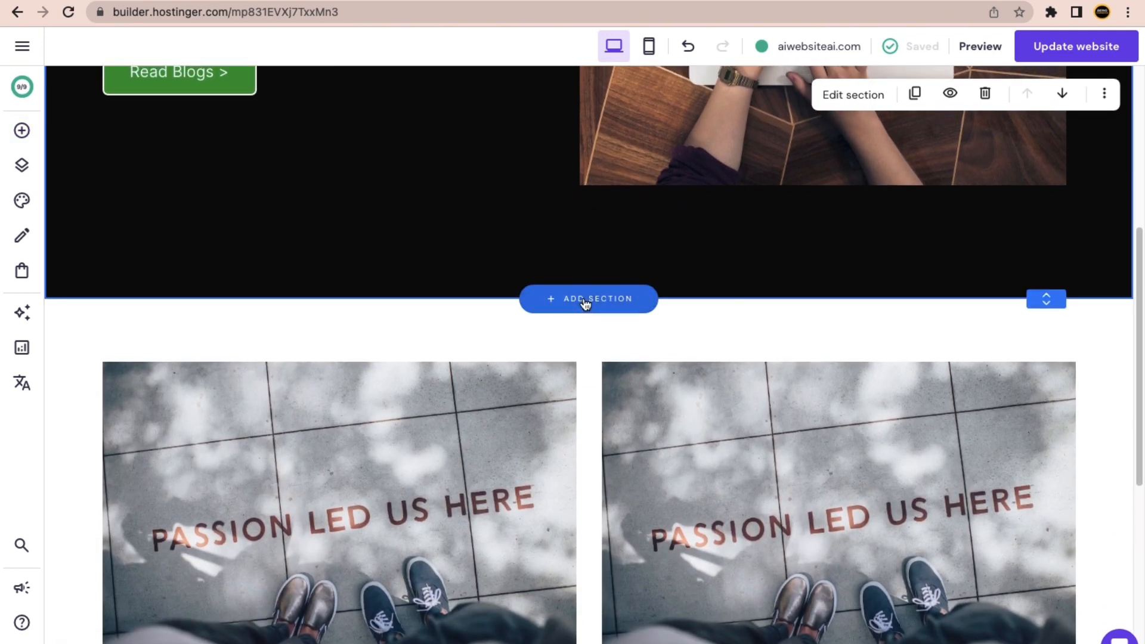
left_click(592, 304)
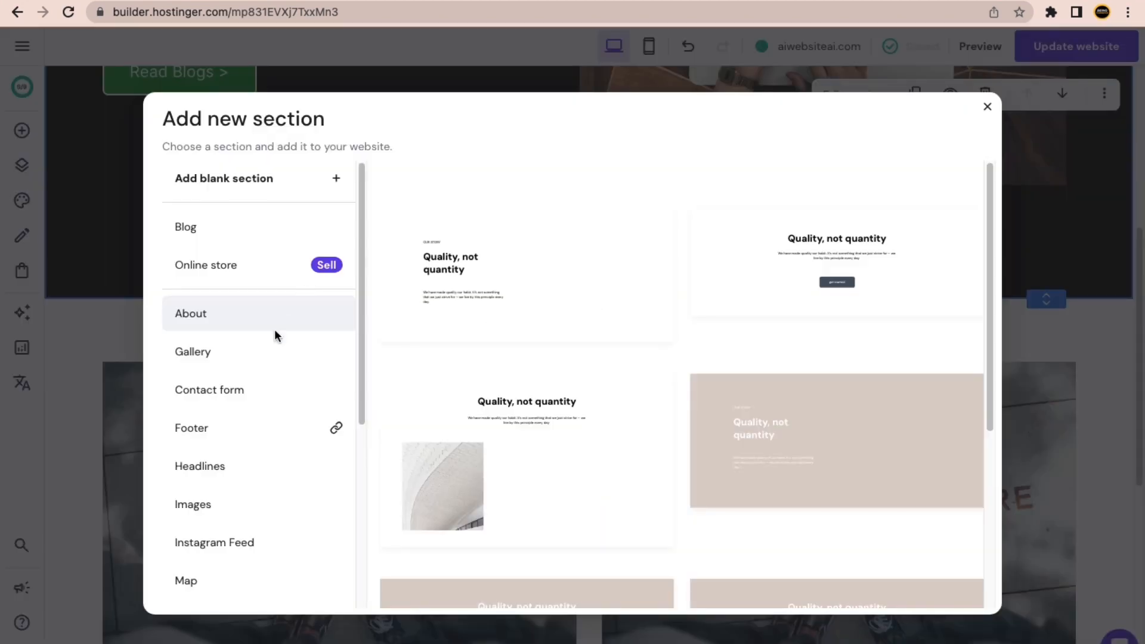
scroll(268, 334, "down", 1)
scroll(248, 334, "down", 1)
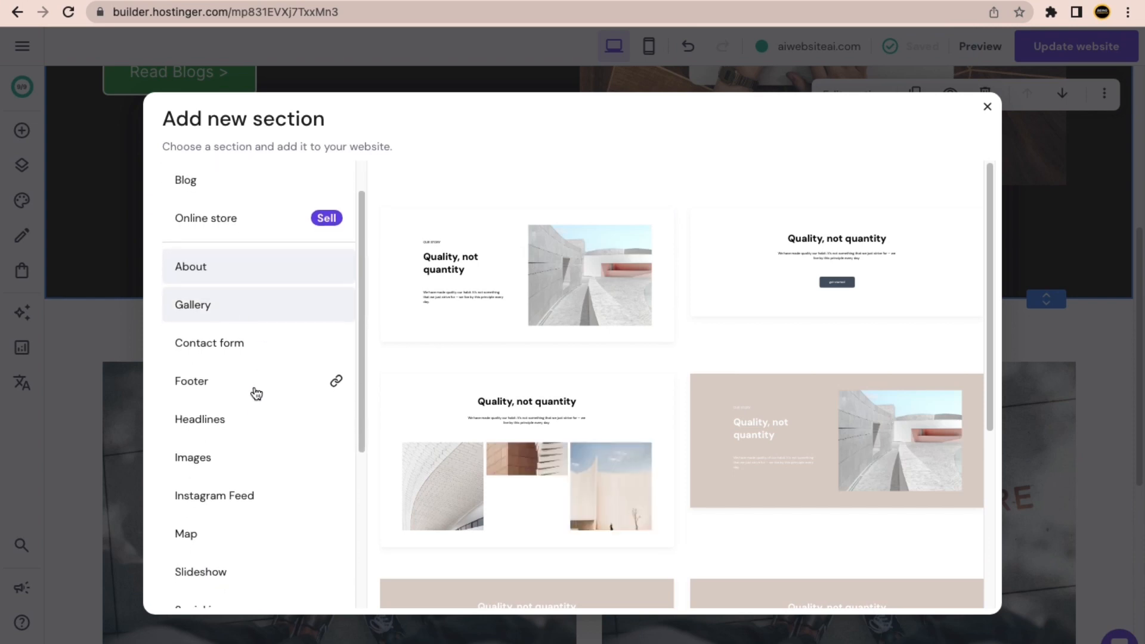
scroll(268, 382, "down", 2)
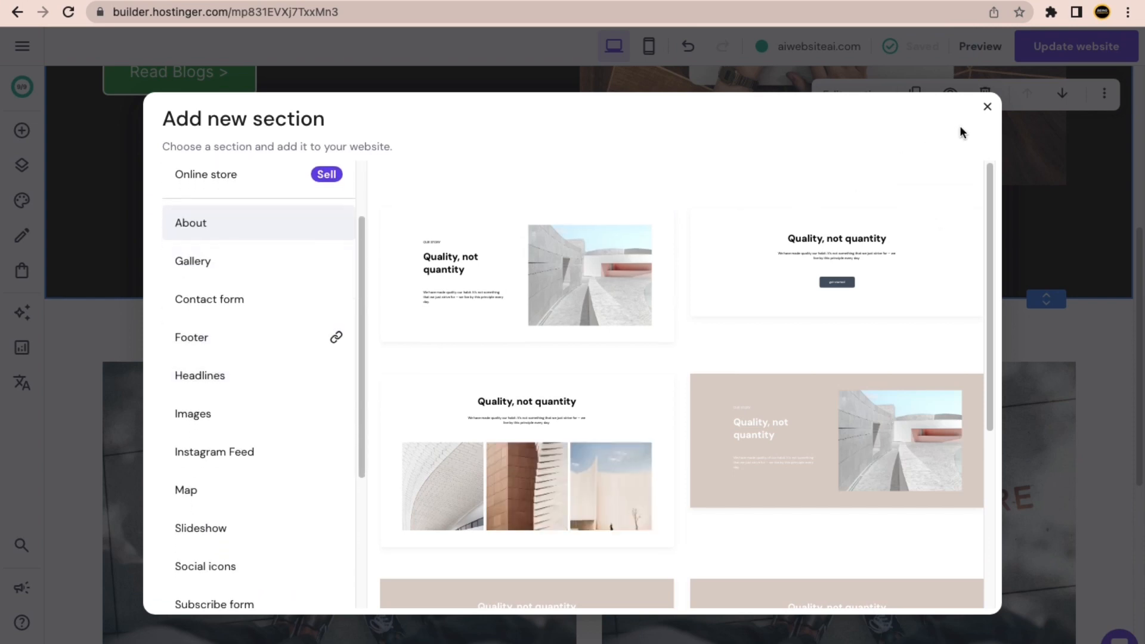
left_click(987, 108)
scroll(656, 358, "down", 7)
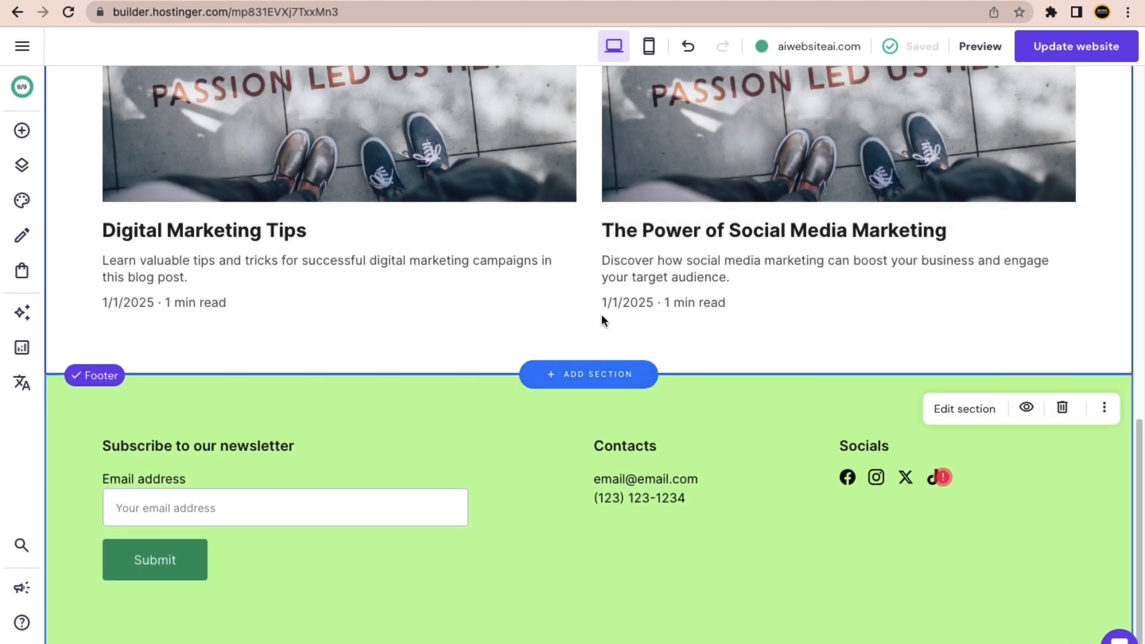
Add the four-photo Testimonials layout below the blog post list.
left_click(588, 374)
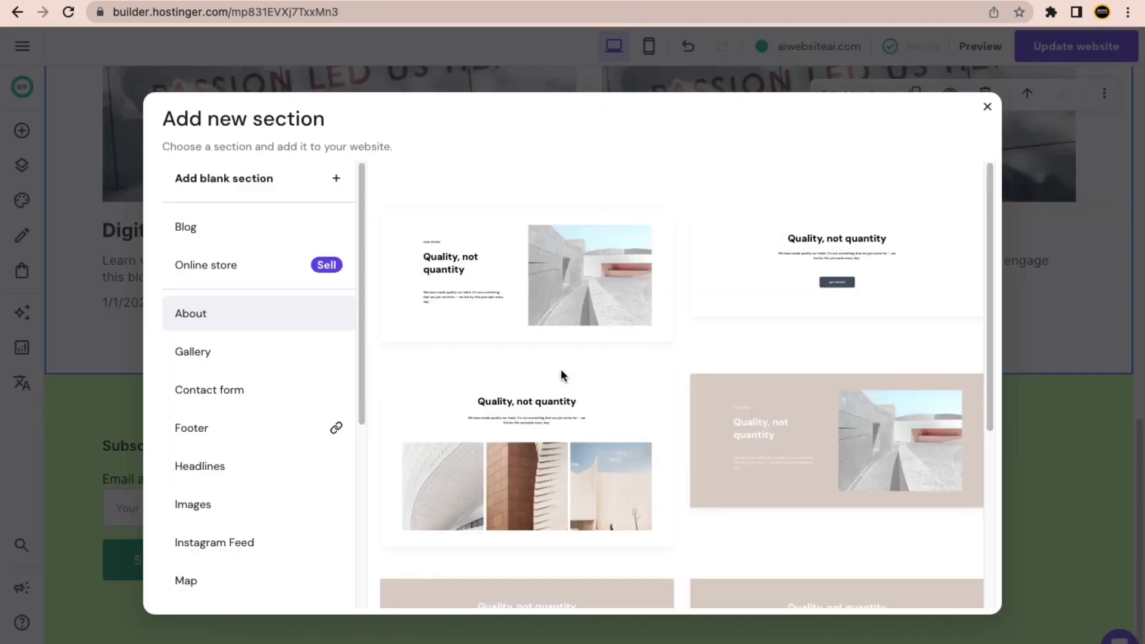
scroll(236, 340, "down", 3)
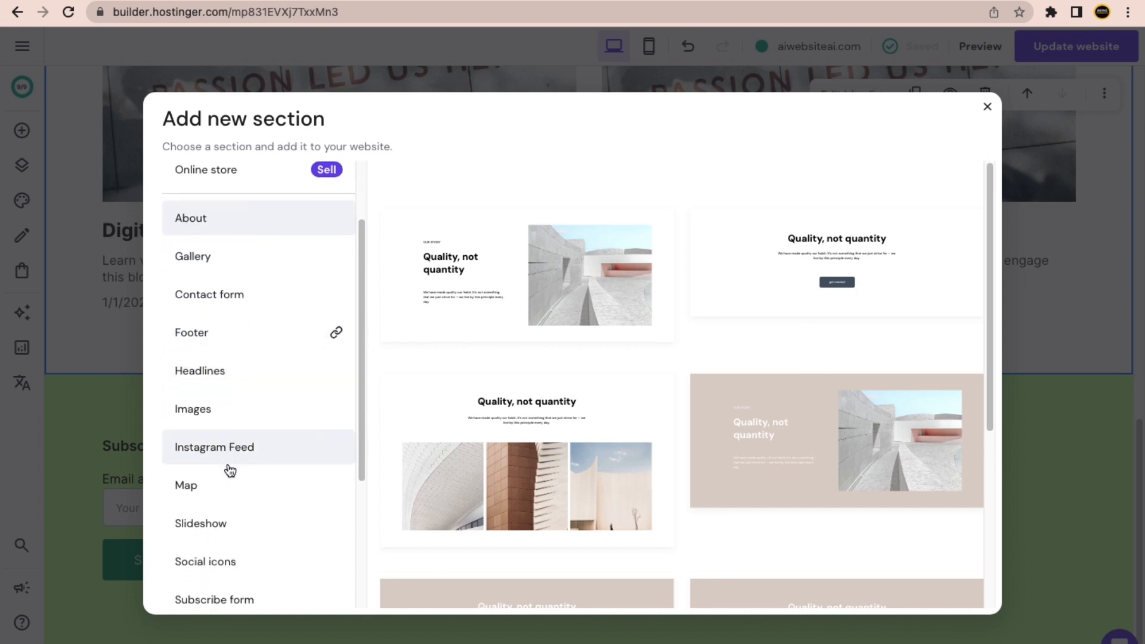
scroll(230, 471, "down", 3)
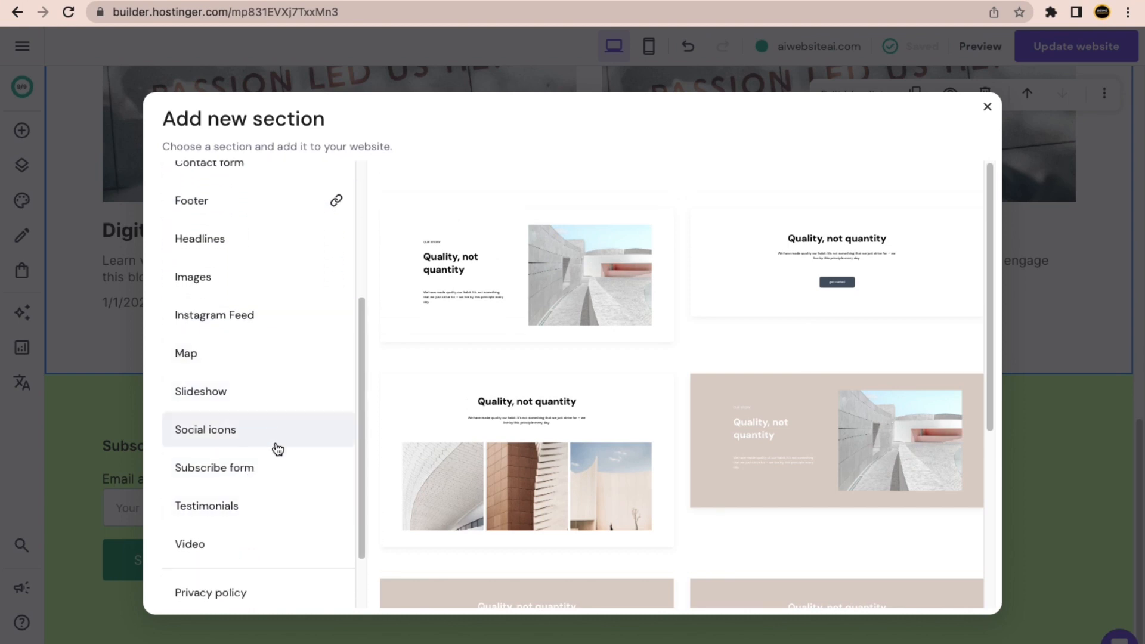
left_click(258, 511)
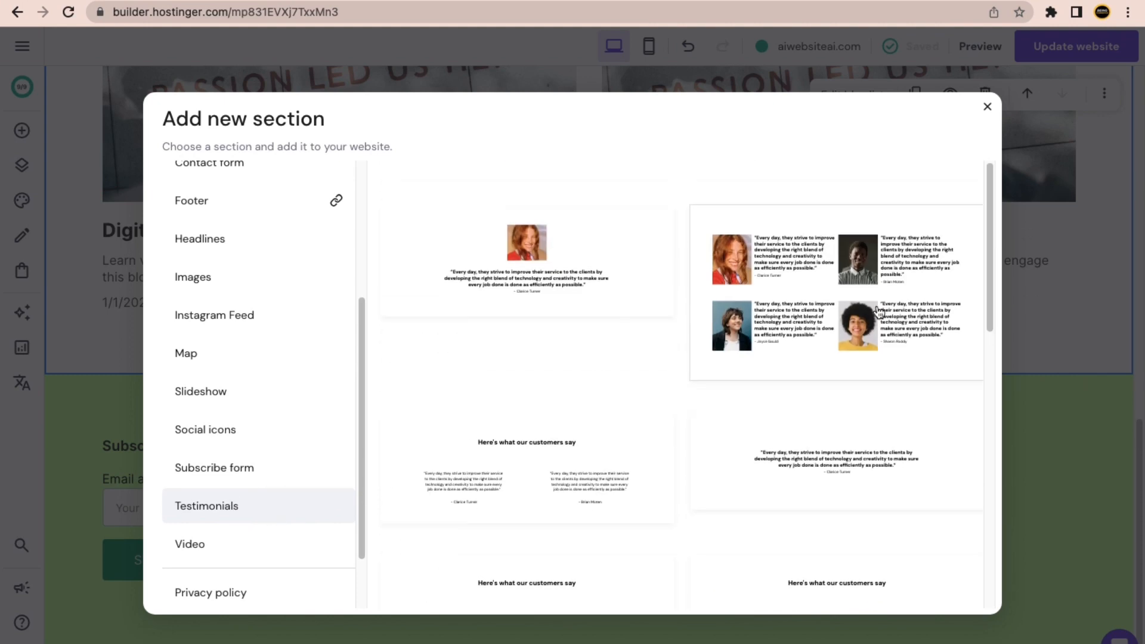
left_click(853, 276)
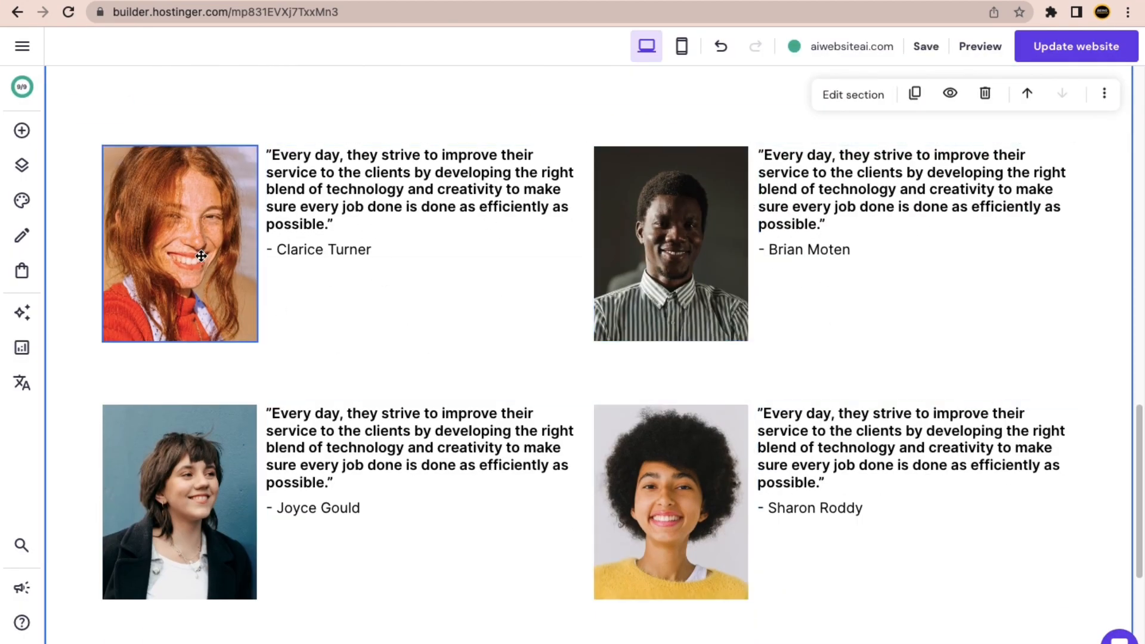
left_click(184, 234)
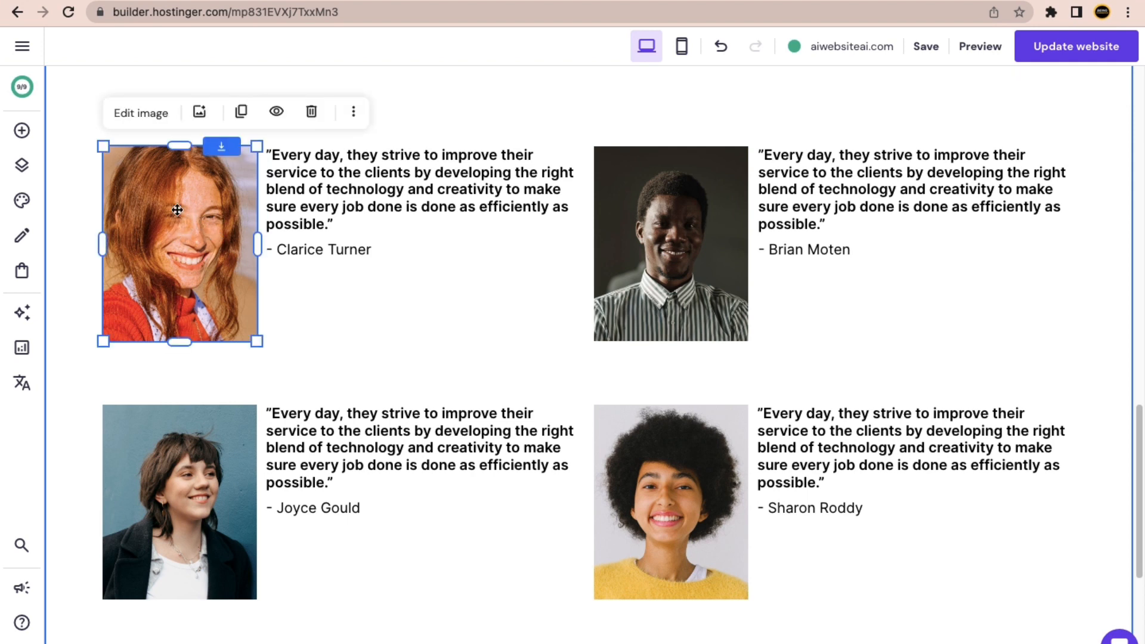
left_click(143, 113)
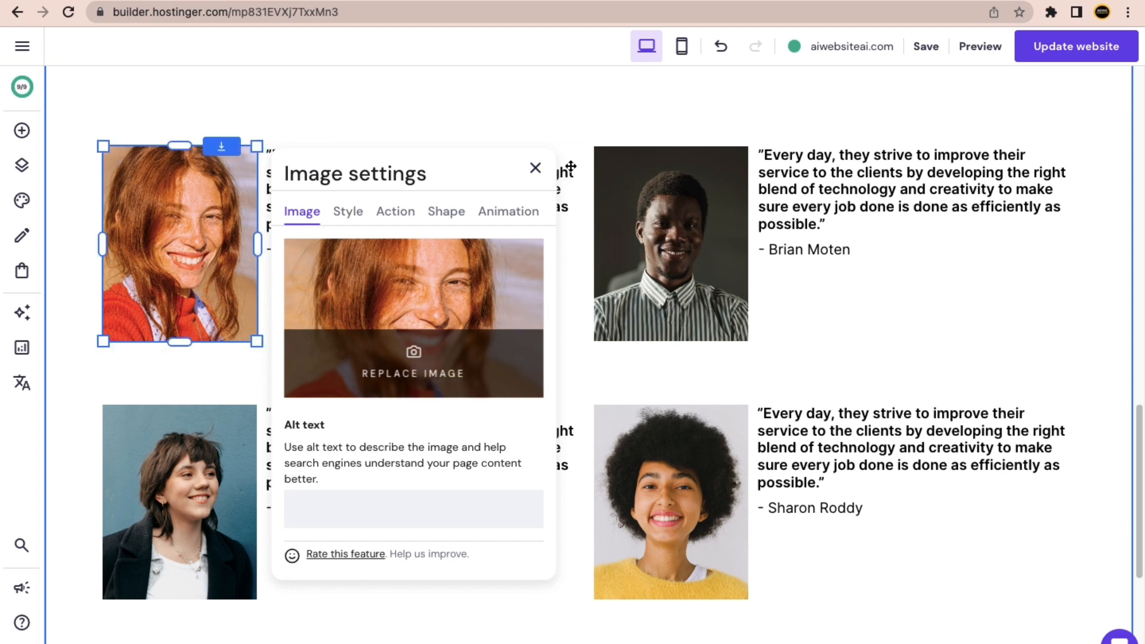
left_click(535, 169)
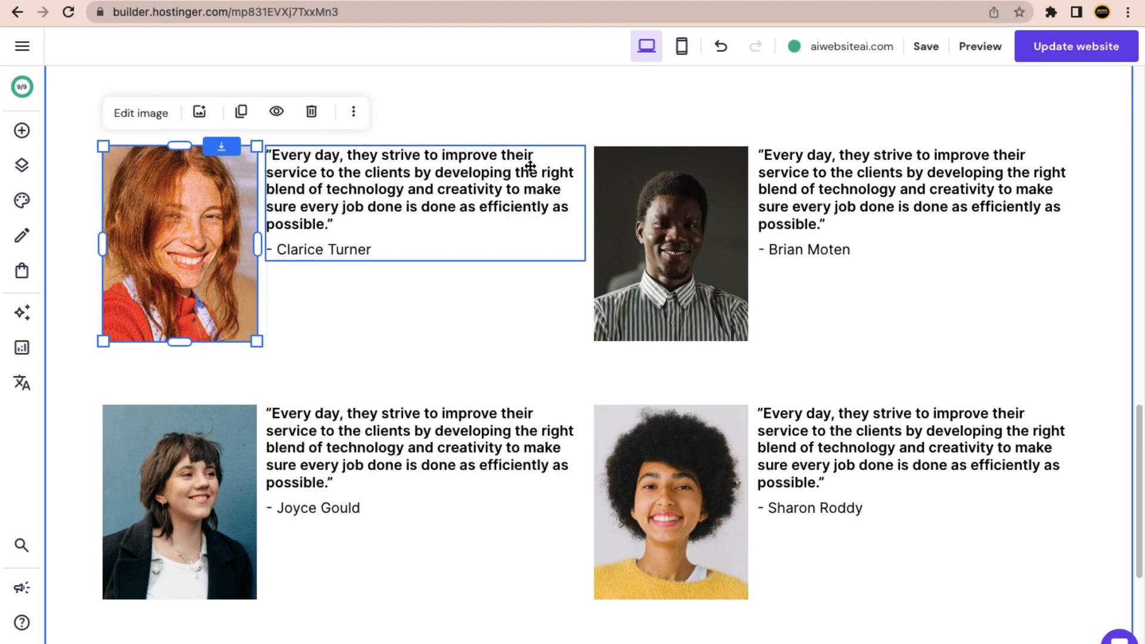
left_click(382, 200)
left_click(383, 200)
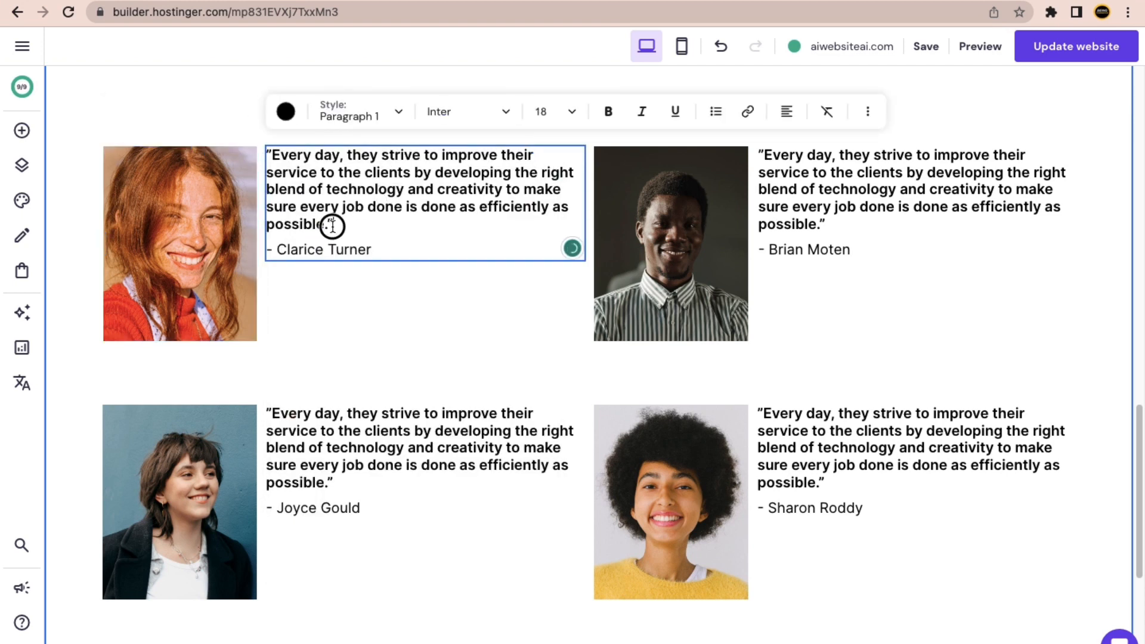
left_click_drag(333, 224, 273, 161)
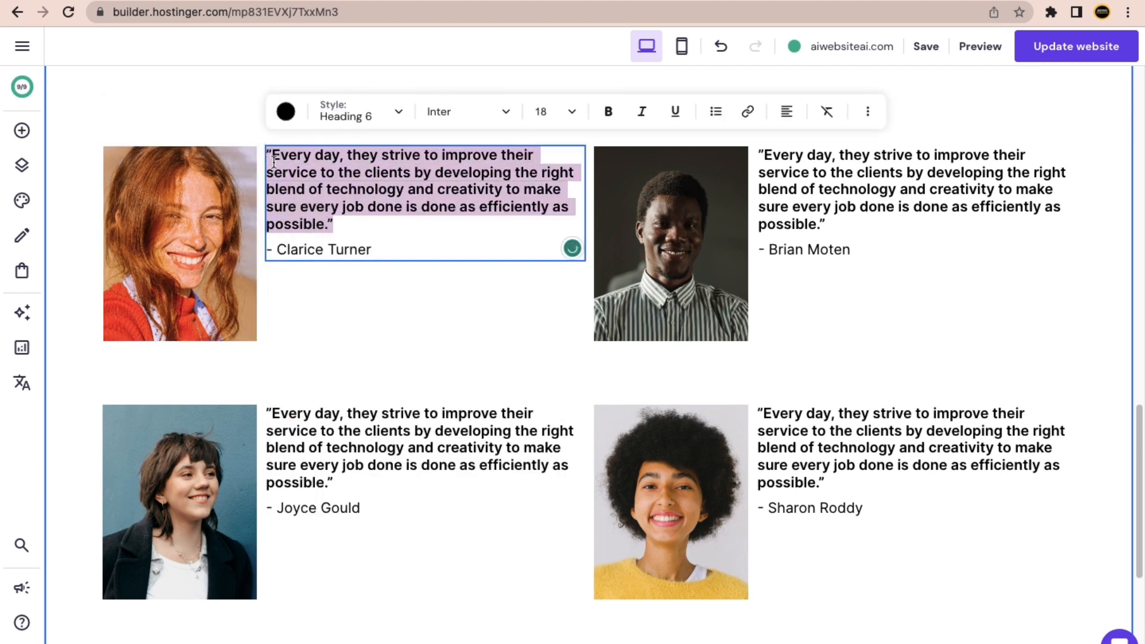
type("dgfgkflgfl")
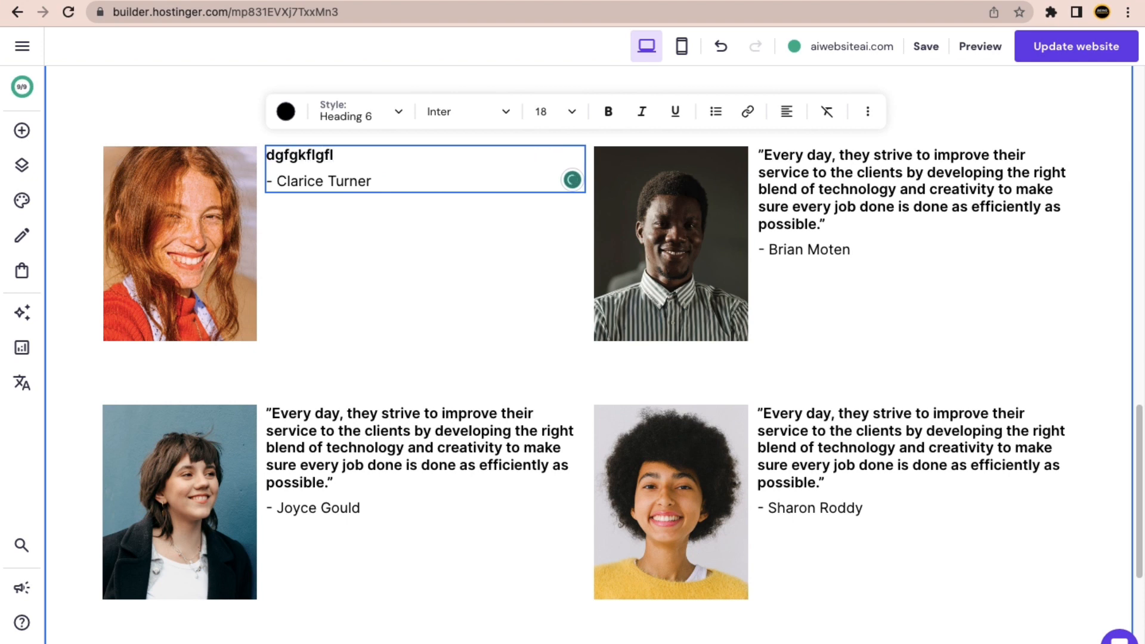
left_click_drag(401, 183, 286, 181)
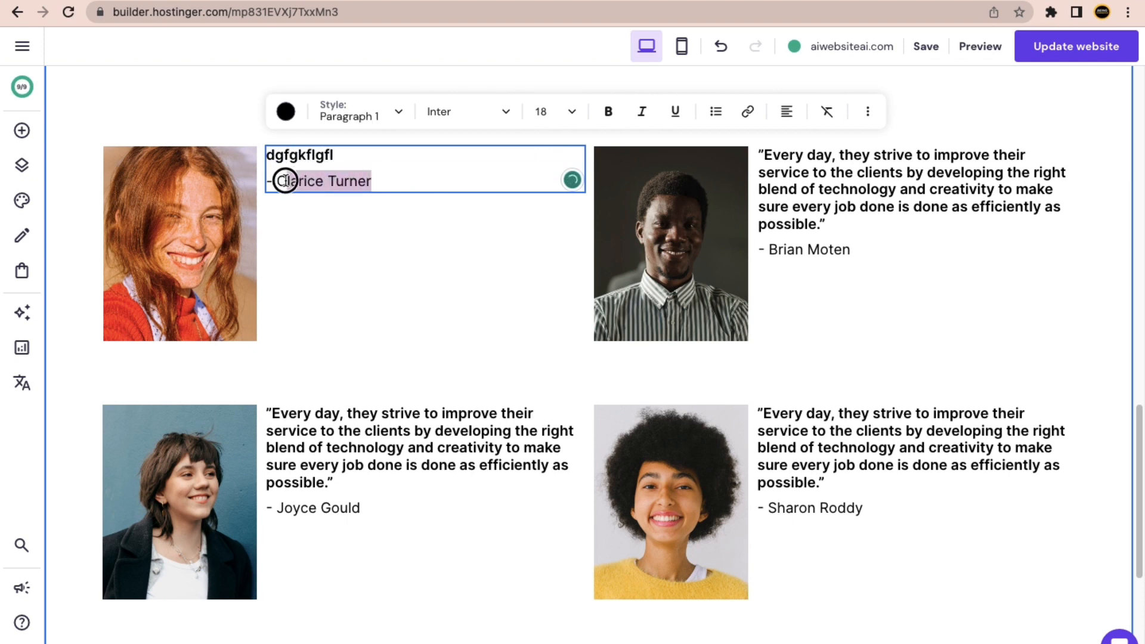
type("dfdf dfdf")
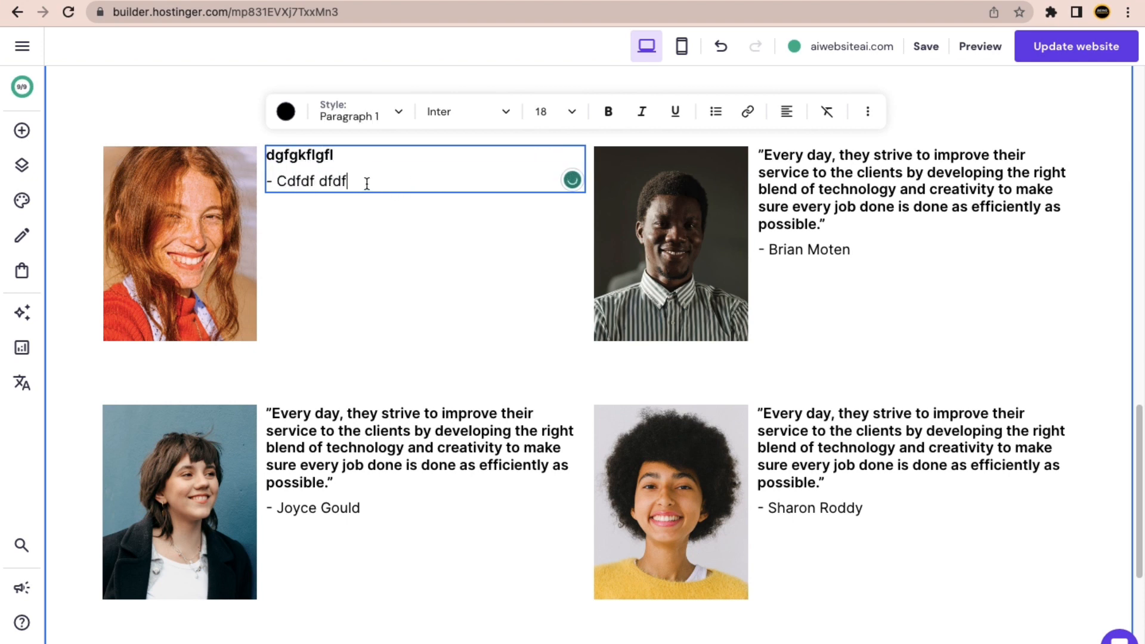
key("super+z")
key("super+z")
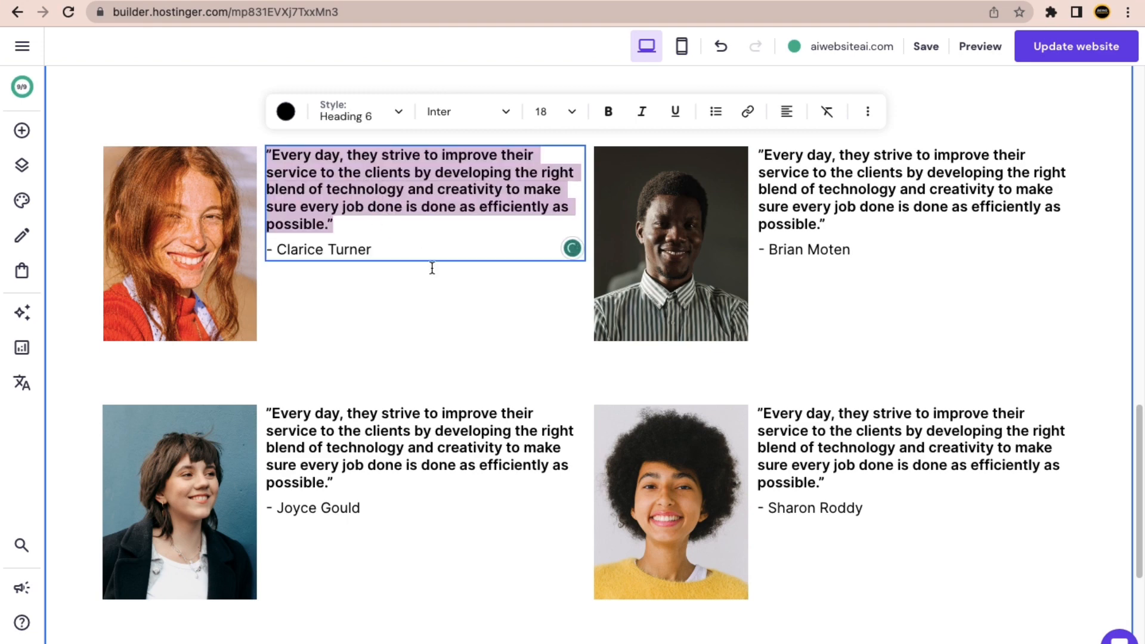
left_click(426, 252)
Add a blank section directly below the black hero section.
scroll(573, 430, "down", 2)
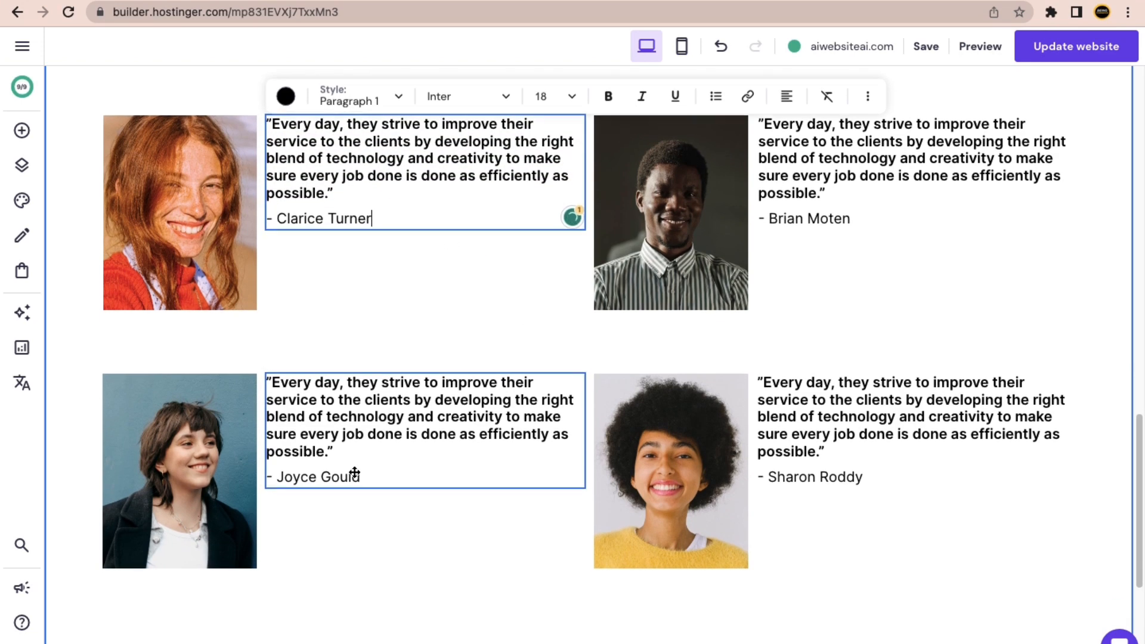
scroll(510, 476, "down", 1)
scroll(501, 469, "up", 10)
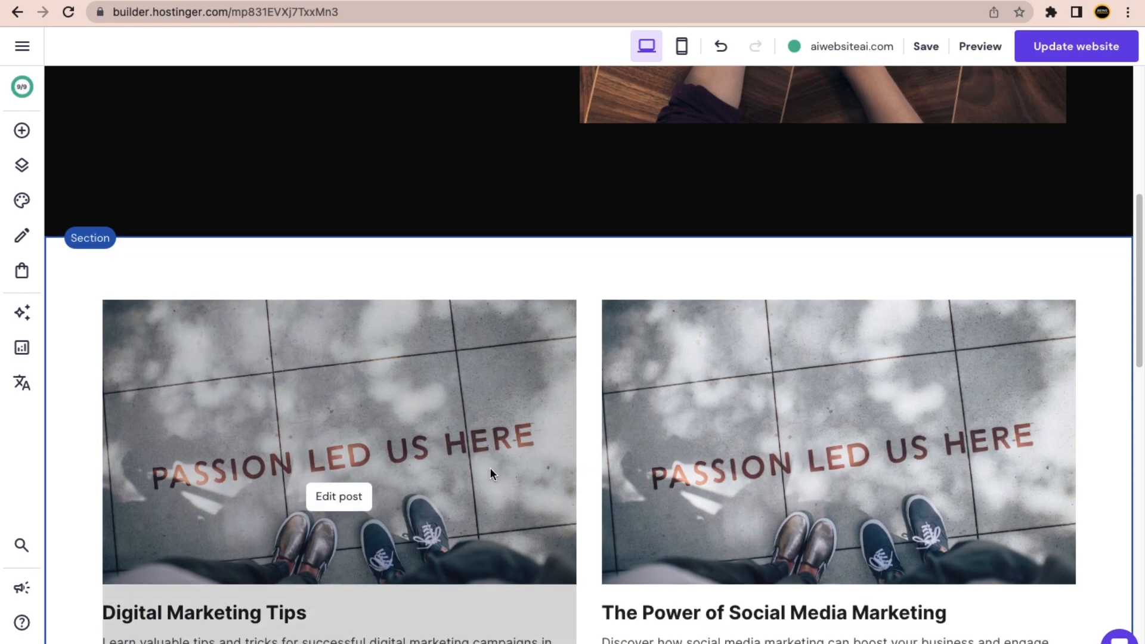
scroll(493, 477, "down", 3)
scroll(467, 465, "up", 10)
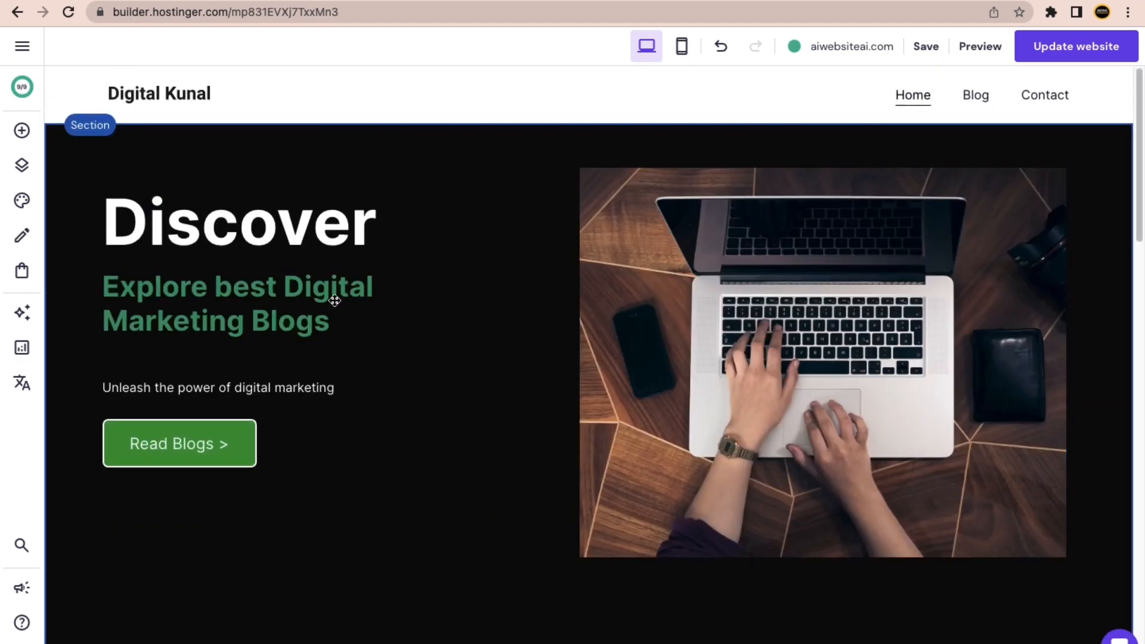
scroll(513, 417, "down", 15)
scroll(513, 370, "down", 5)
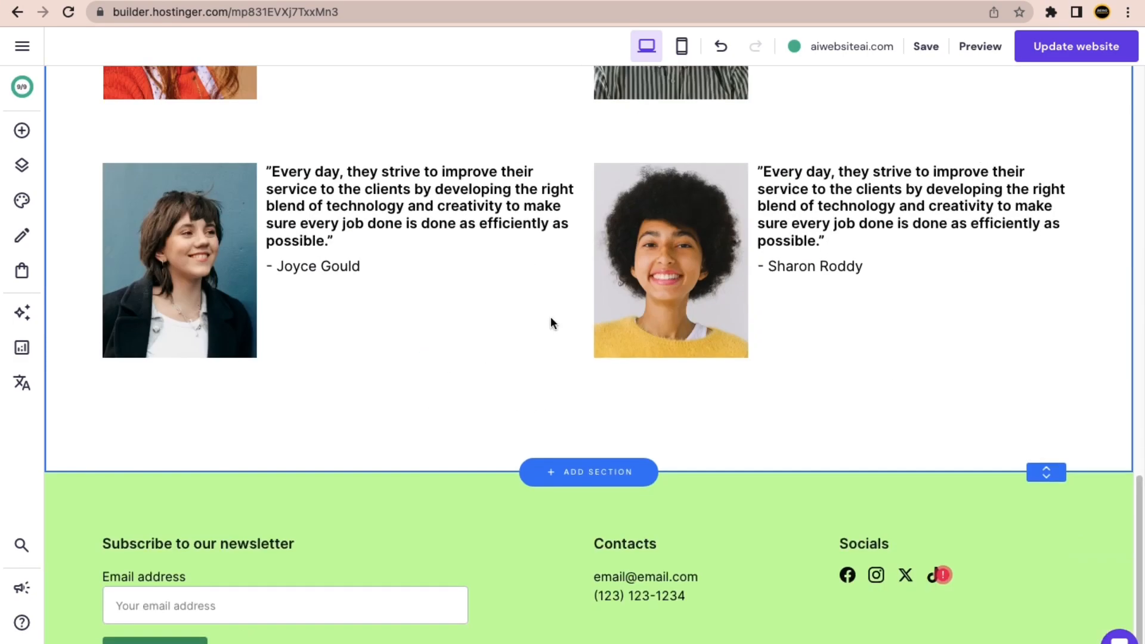
scroll(539, 335, "up", 8)
scroll(582, 396, "down", 4)
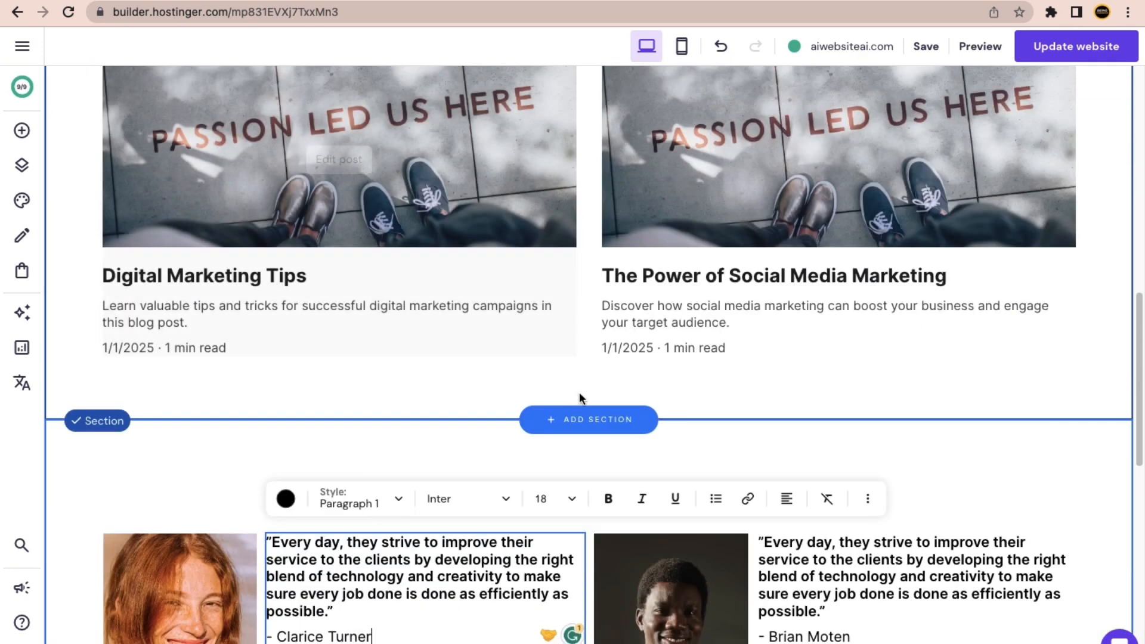
scroll(567, 369, "up", 4)
scroll(563, 375, "up", 1)
left_click(605, 232)
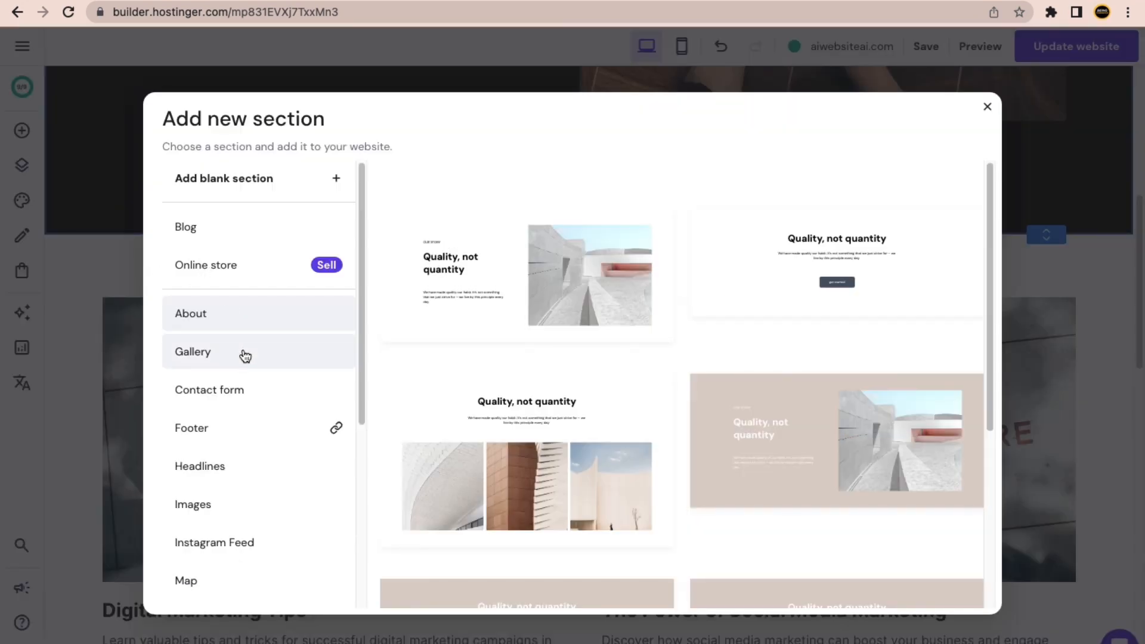
scroll(245, 354, "down", 1)
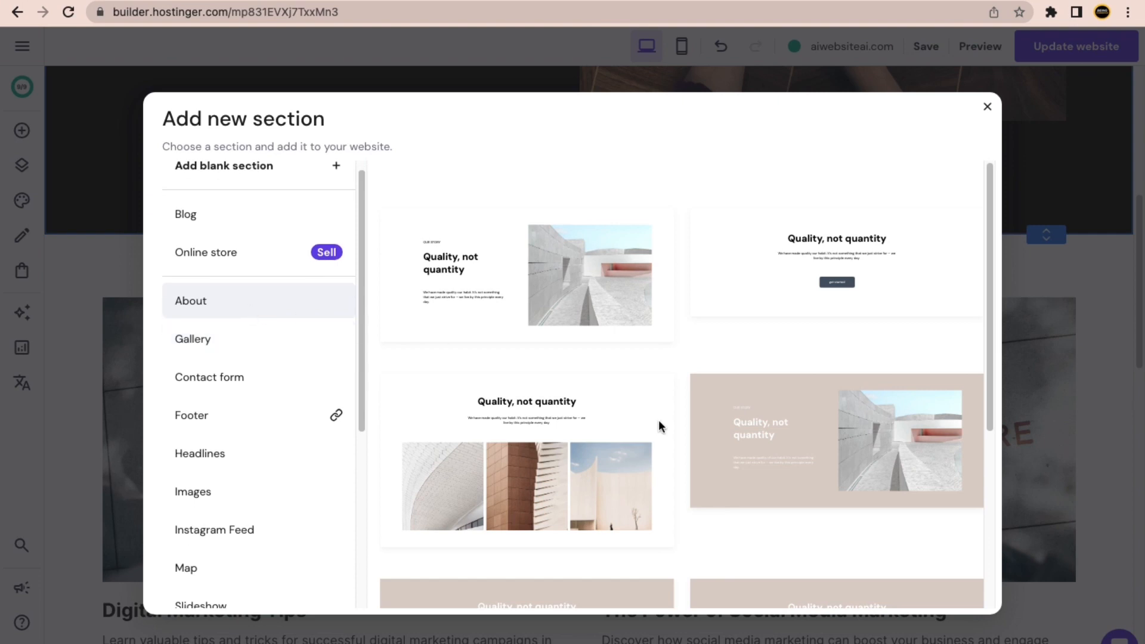
scroll(656, 429, "down", 5)
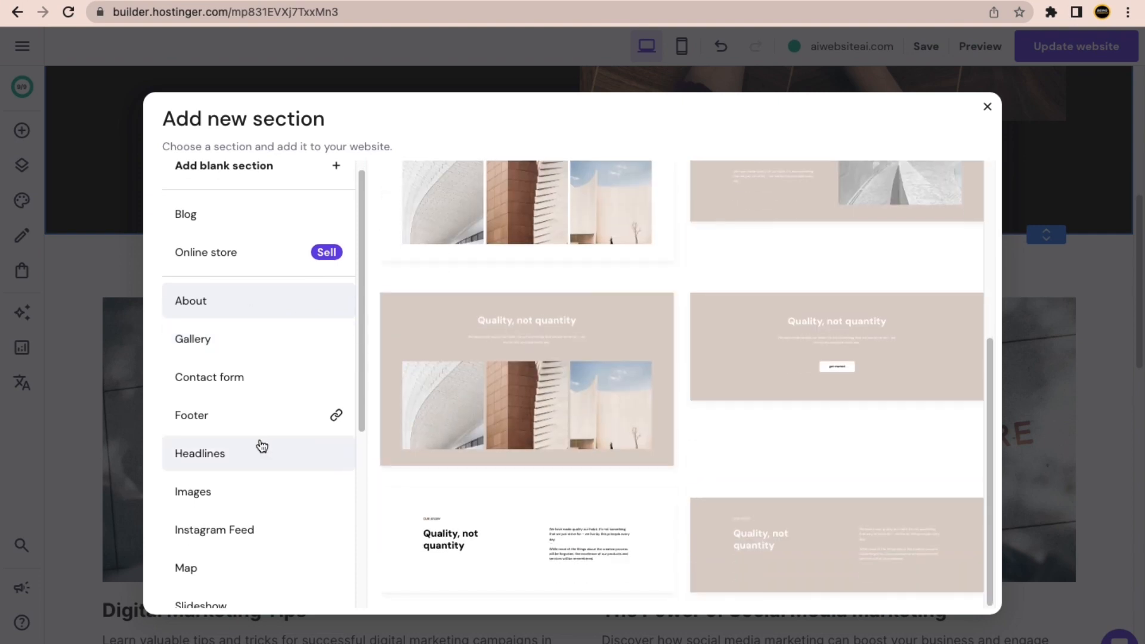
scroll(260, 445, "down", 5)
scroll(261, 447, "up", 1)
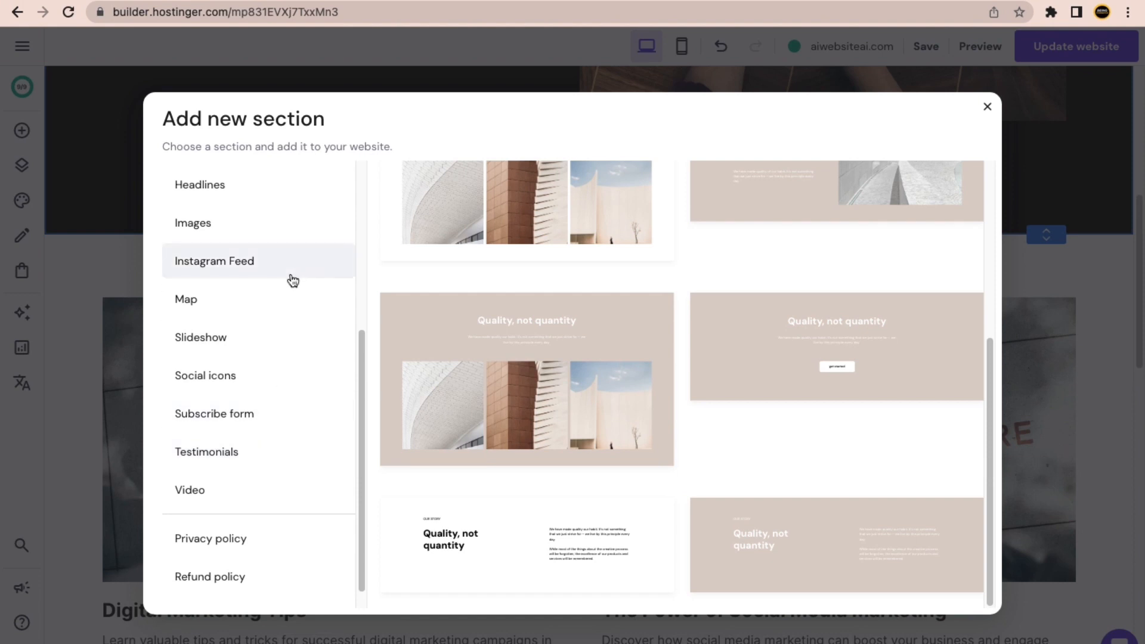
scroll(280, 382, "up", 5)
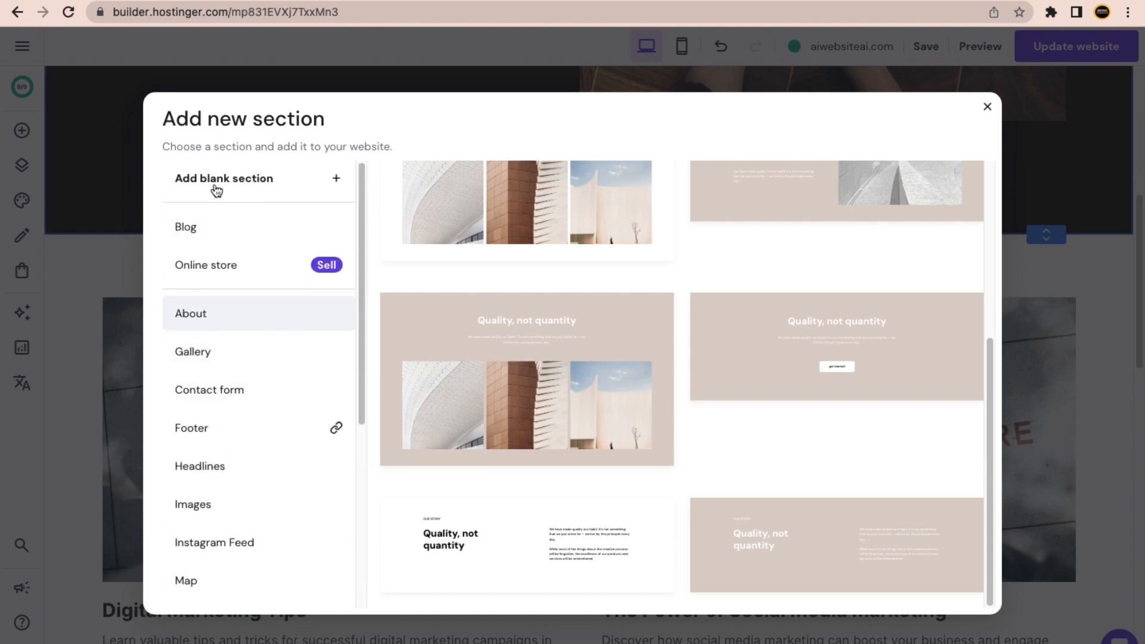
left_click(253, 185)
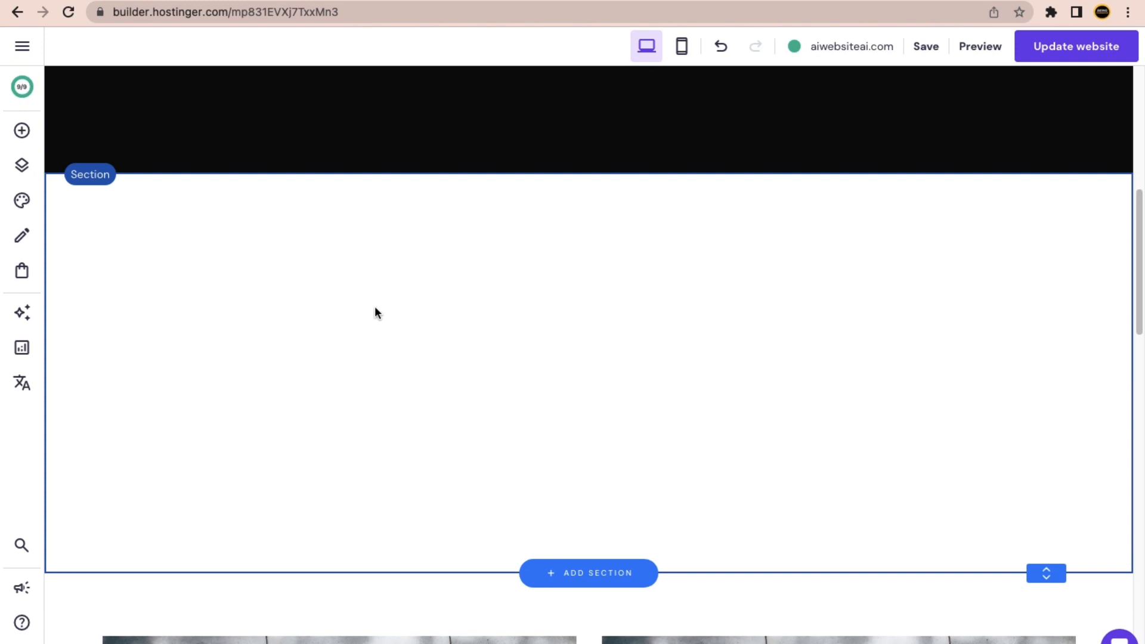
Set the new section's background colour to the website green #049062.
left_click(95, 175)
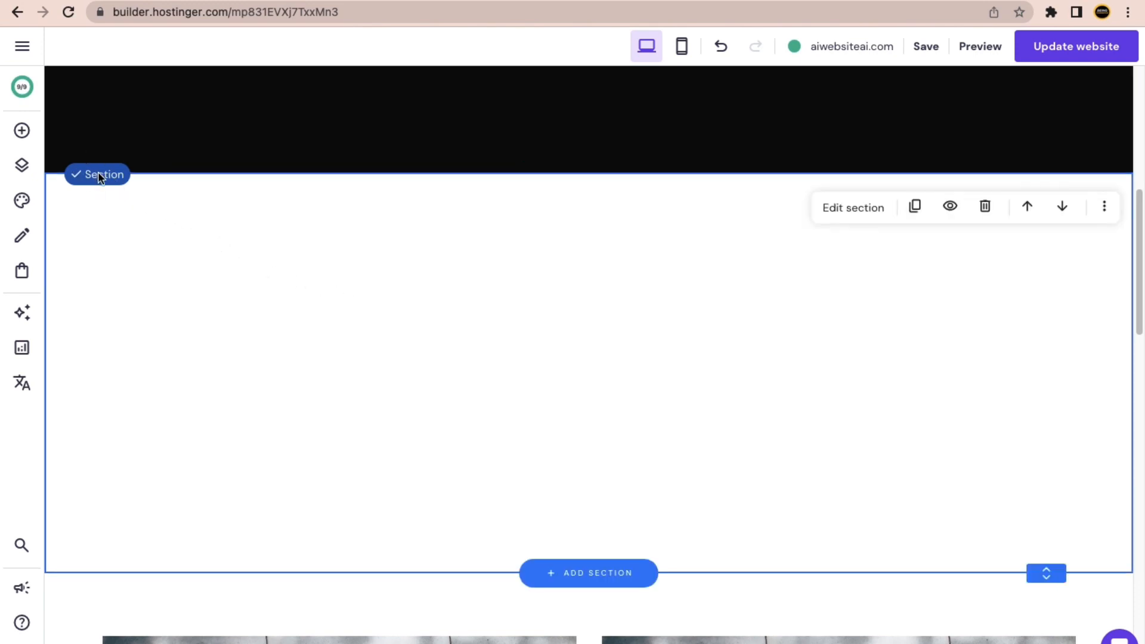
left_click(844, 218)
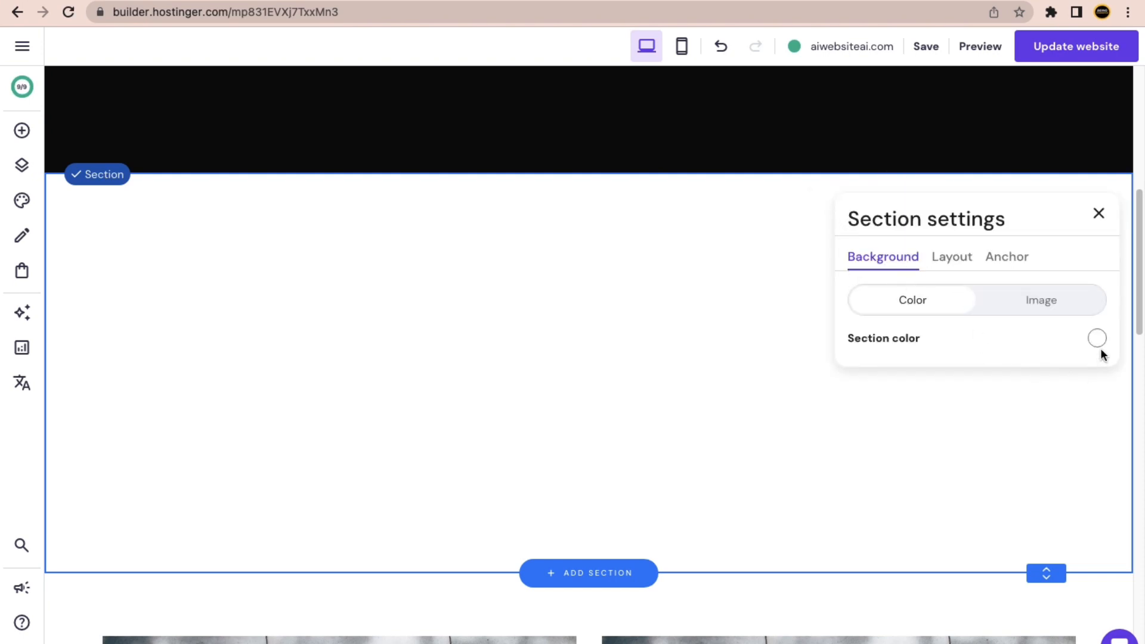
left_click(1042, 302)
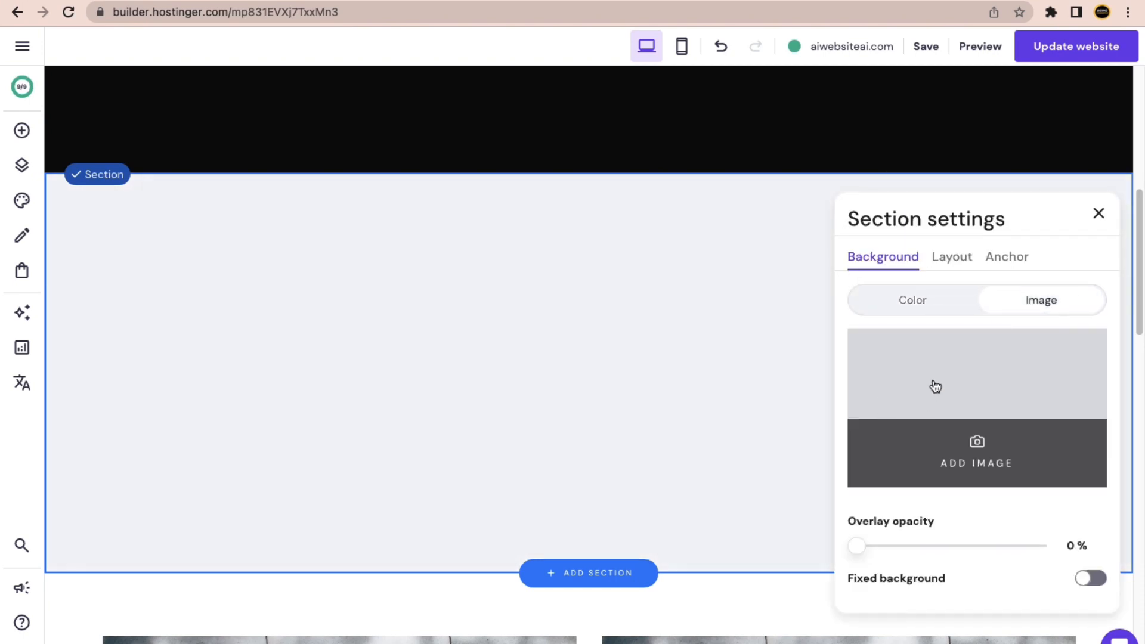
left_click(924, 312)
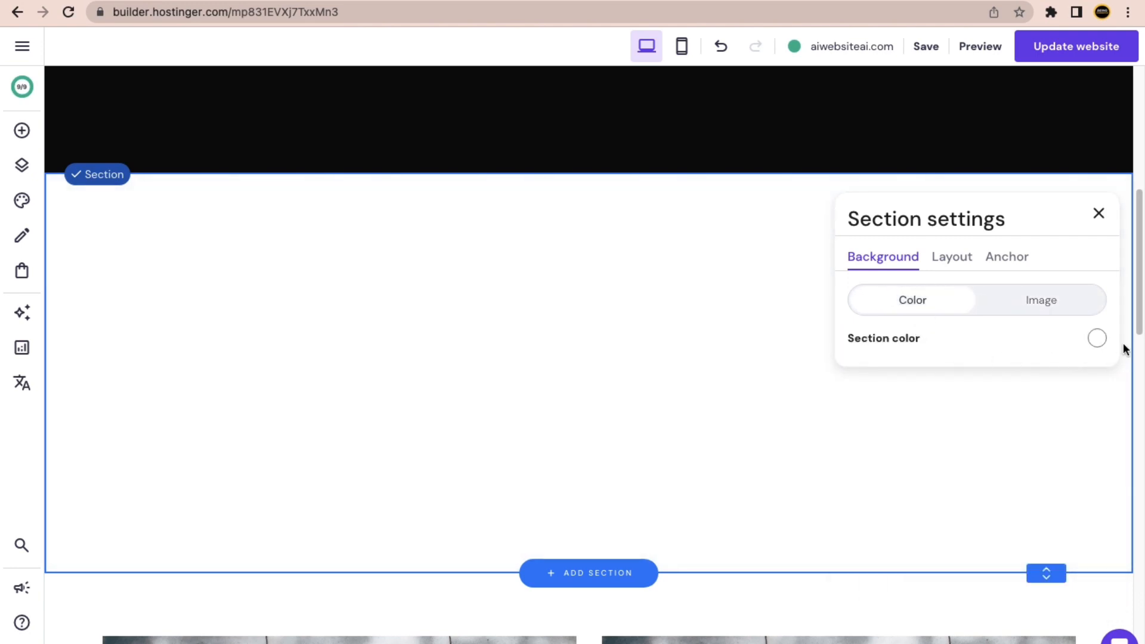
left_click(1096, 340)
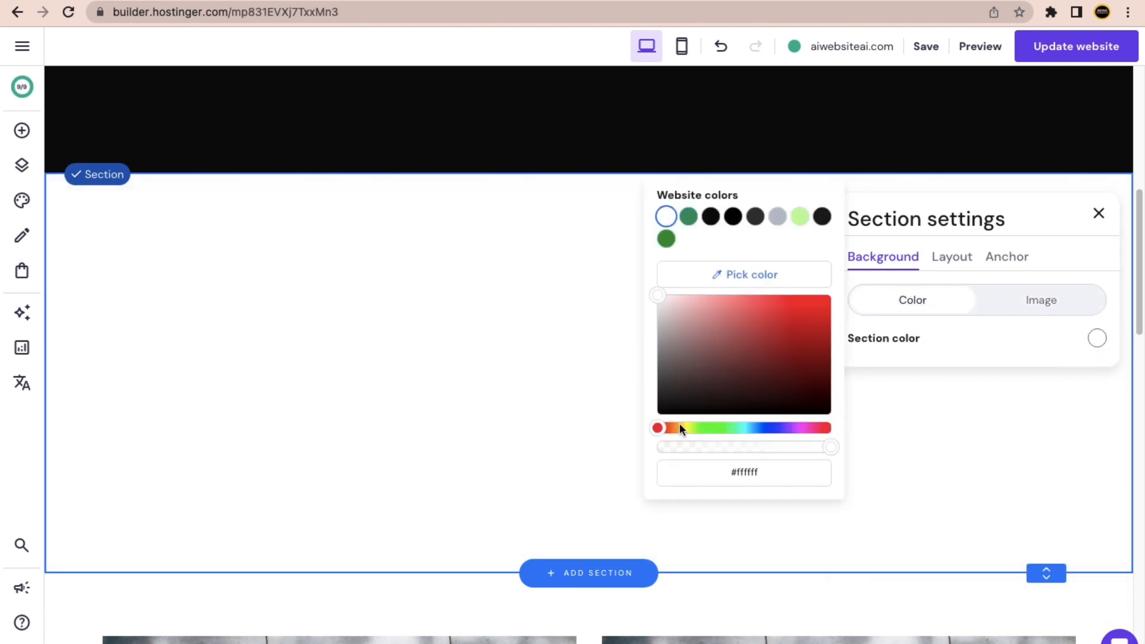
left_click(689, 218)
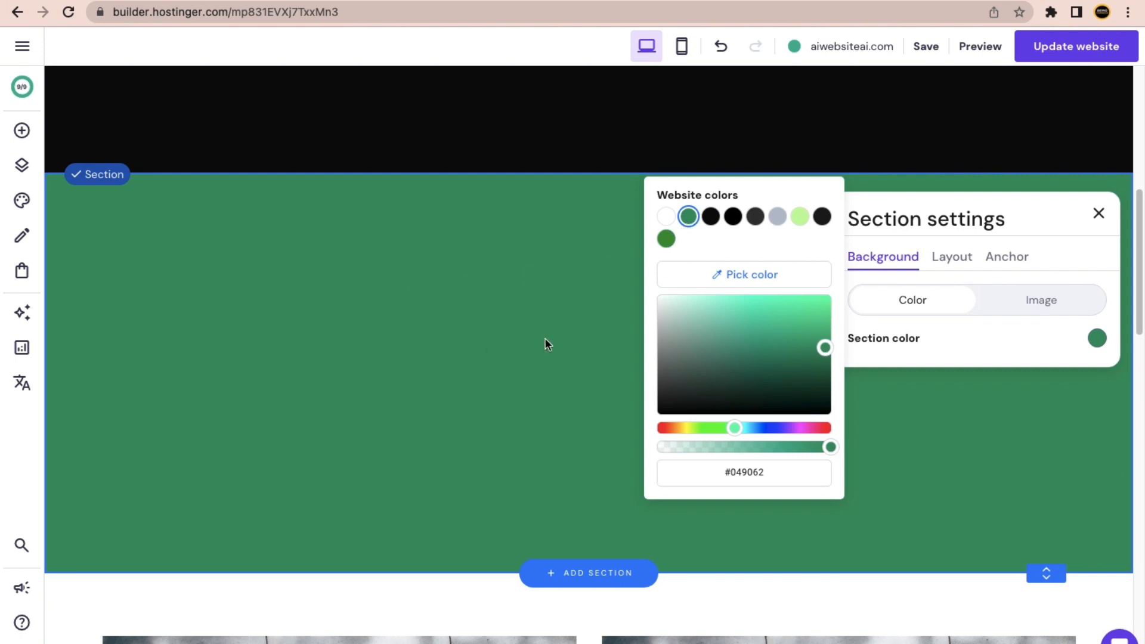
left_click(1097, 215)
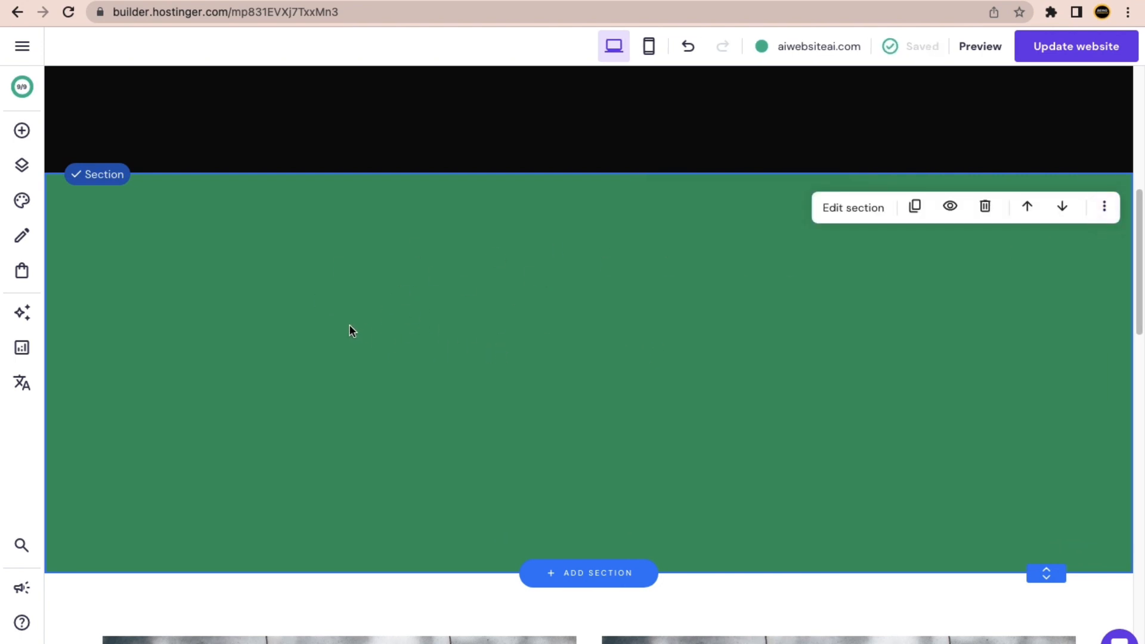
Add a video block to the green section's right side and select its current video link.
left_click(24, 141)
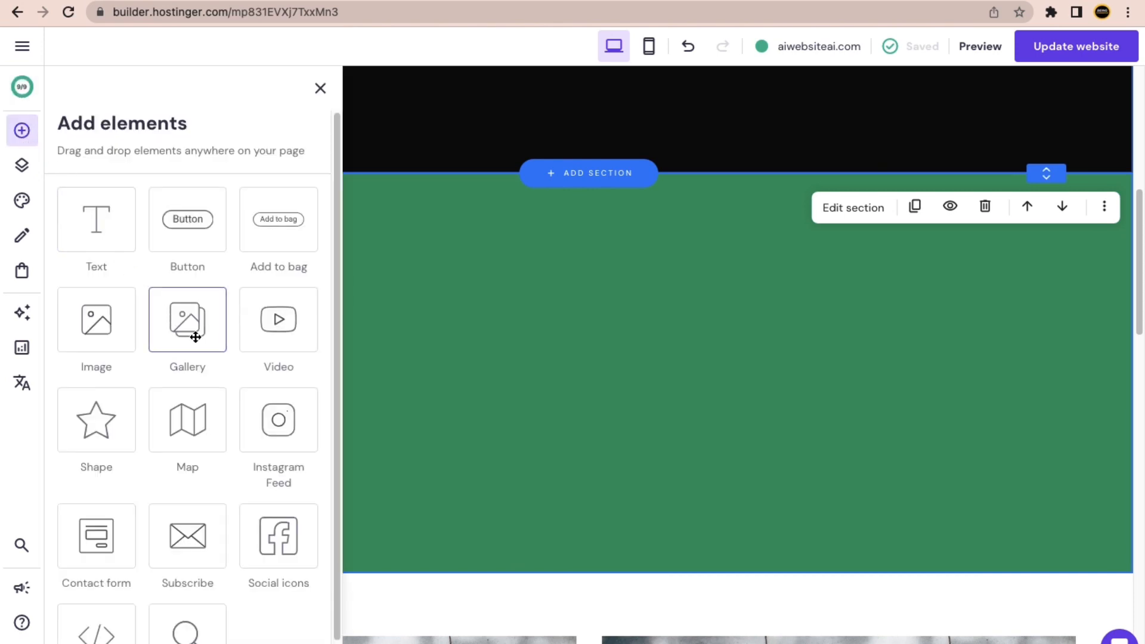
scroll(199, 423, "down", 1)
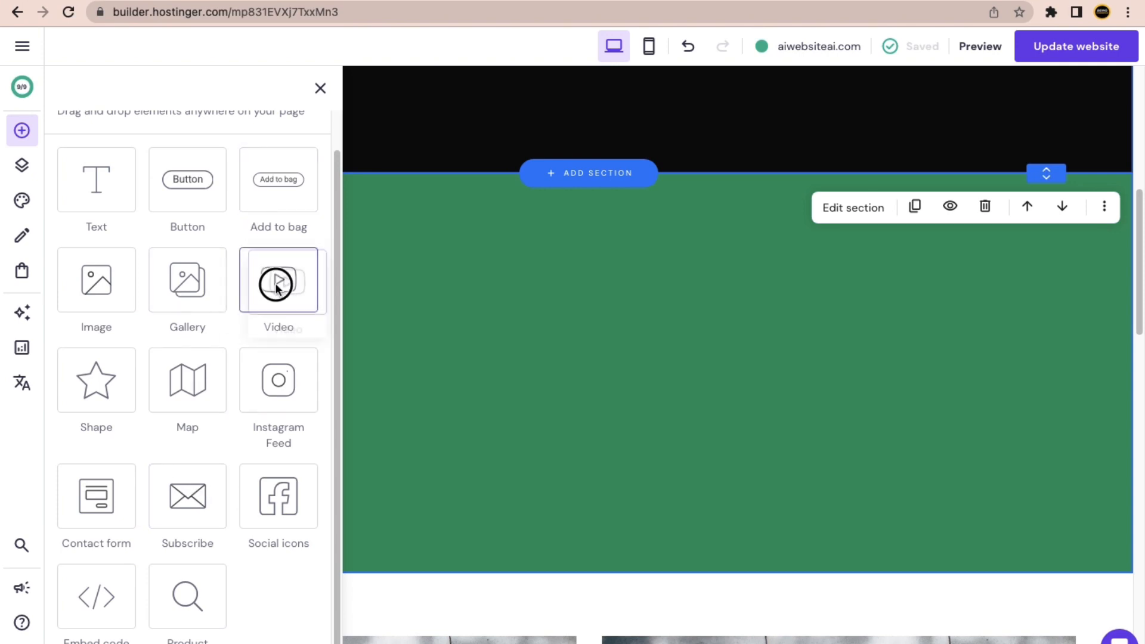
left_click_drag(276, 283, 693, 324)
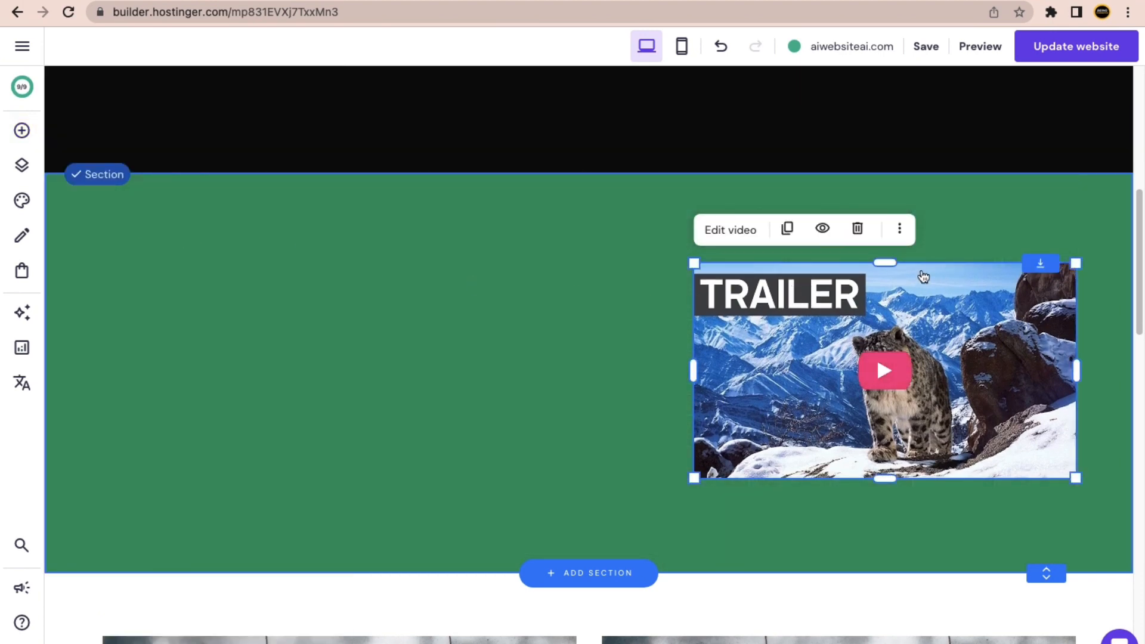
left_click(746, 236)
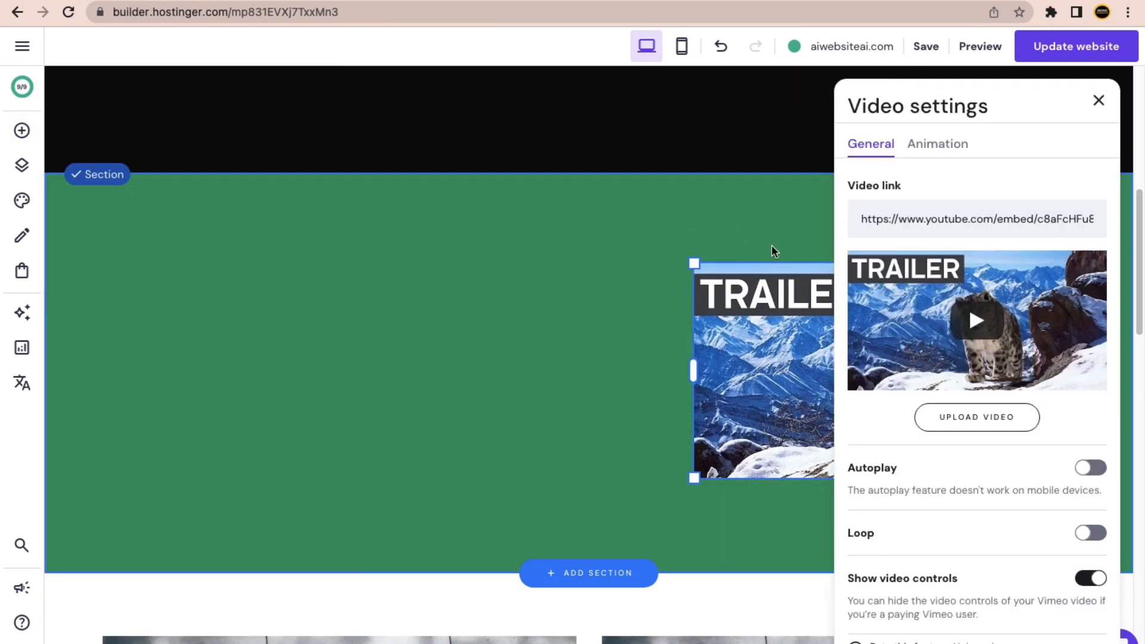
triple_click(934, 221)
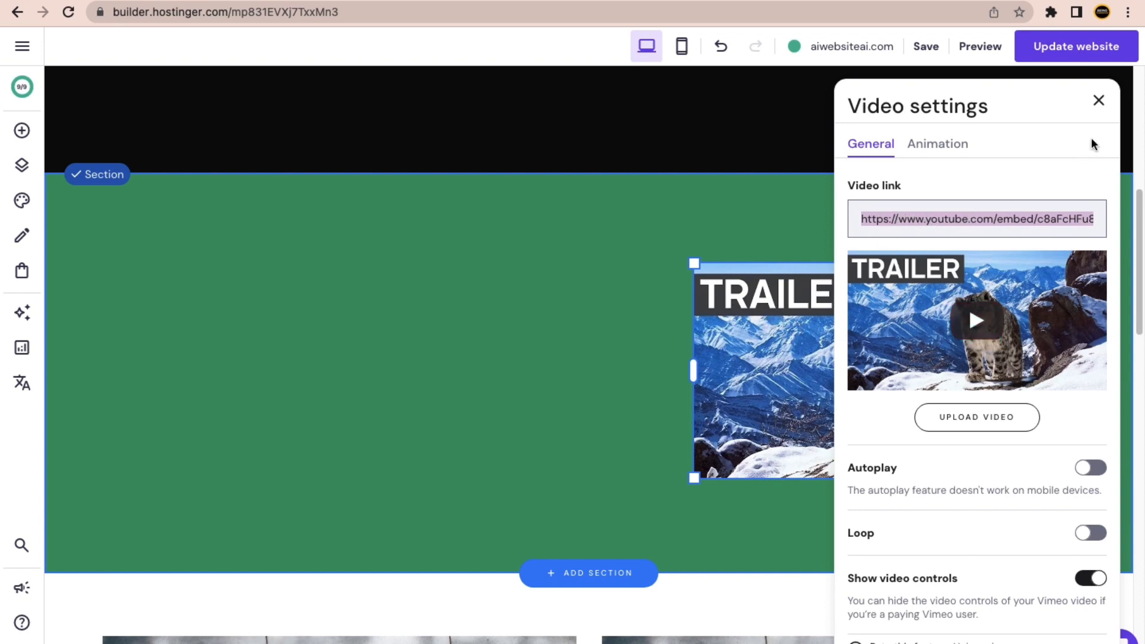
Close the video settings and enlarge the TRAILER video in the green section.
left_click(1098, 100)
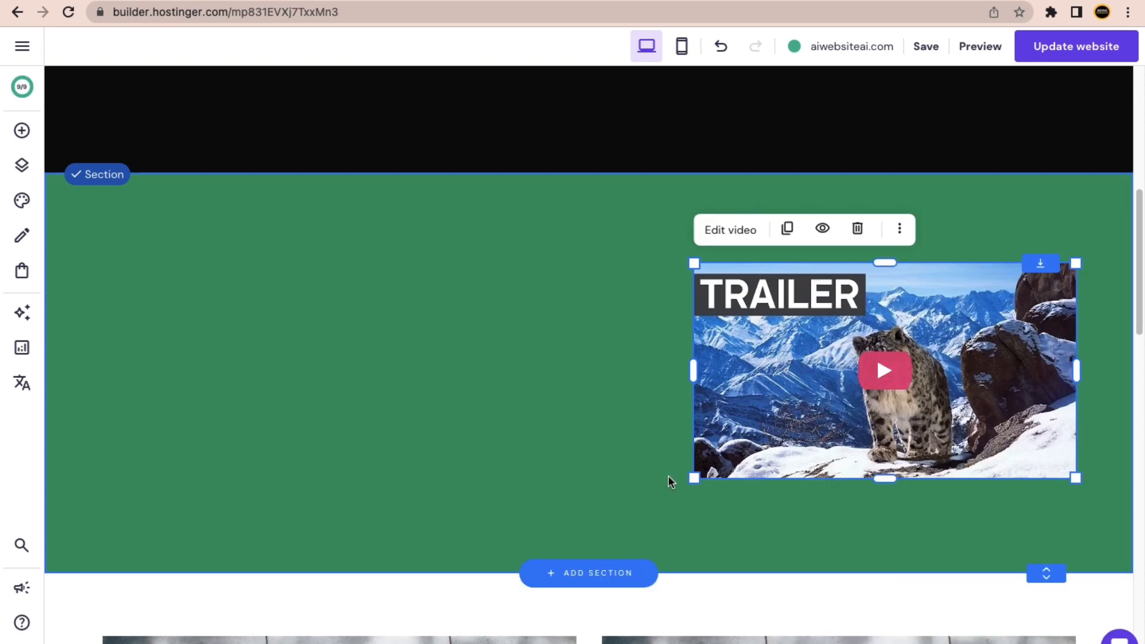
left_click_drag(701, 477, 636, 488)
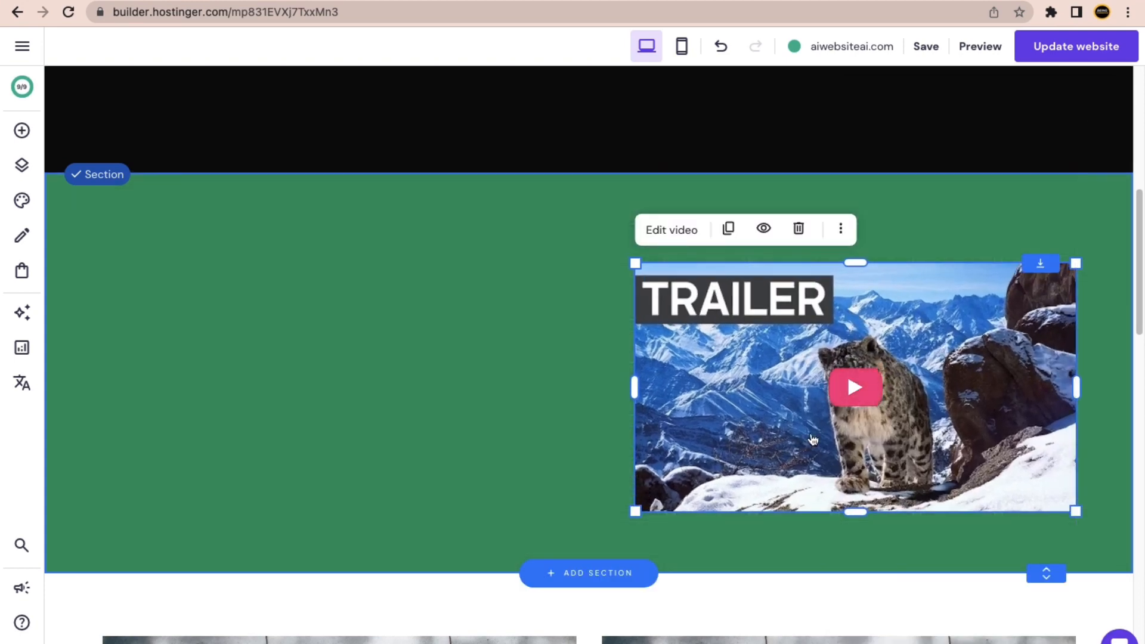
mouse_move(809, 430)
left_mouse_down()
mouse_move(793, 425)
mouse_move(797, 411)
left_mouse_up()
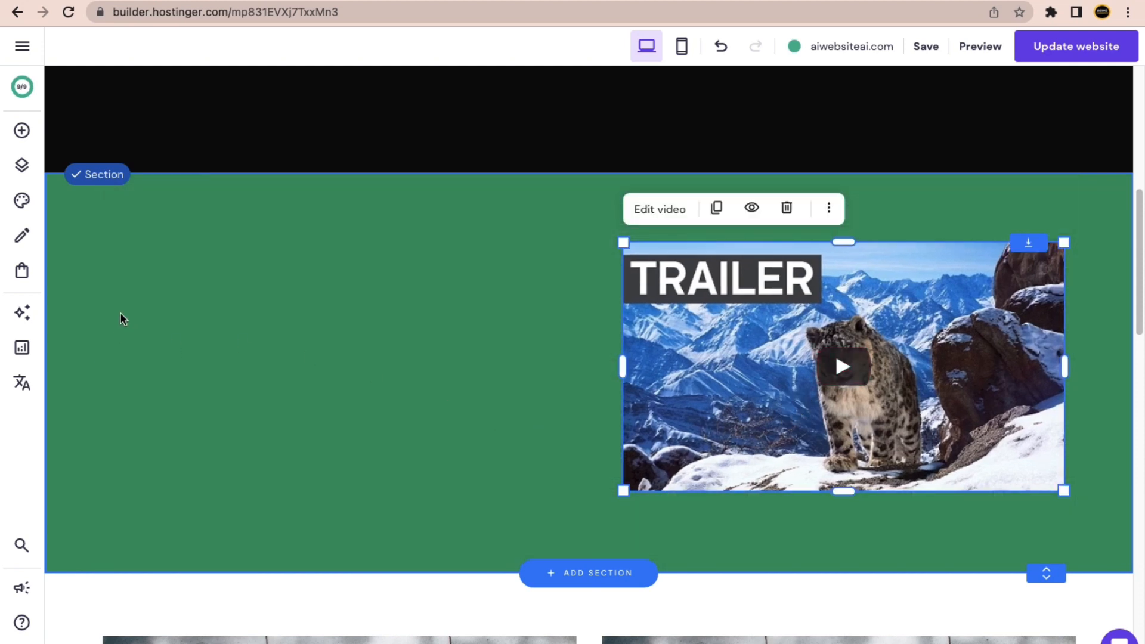
Place a new image element showing a living-room sofa into the green section.
left_click(23, 131)
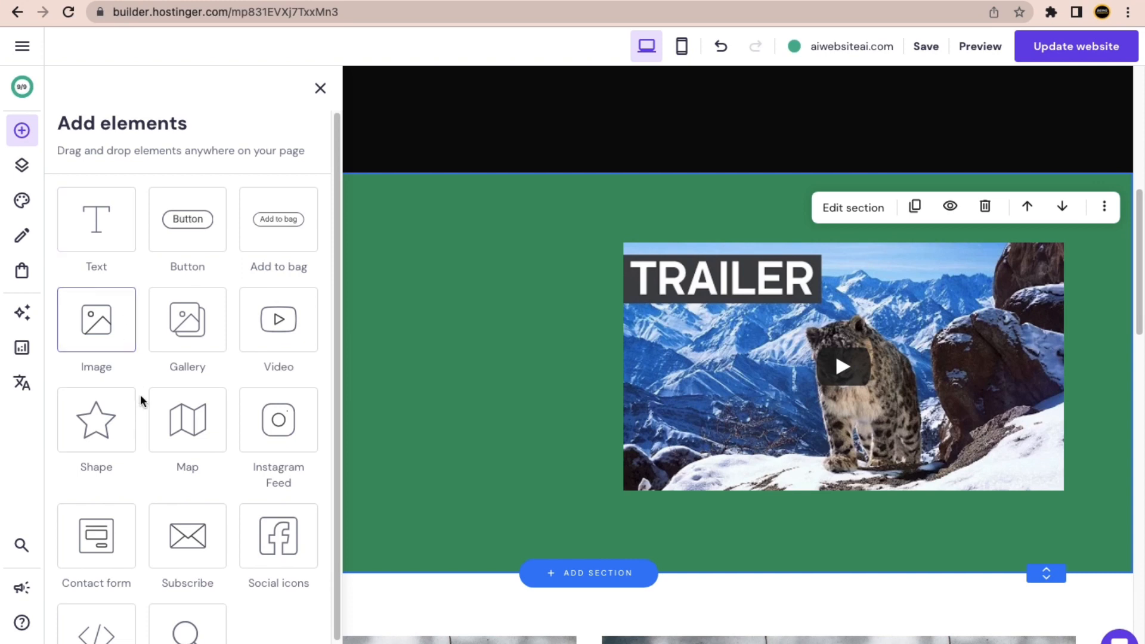
scroll(142, 400, "down", 1)
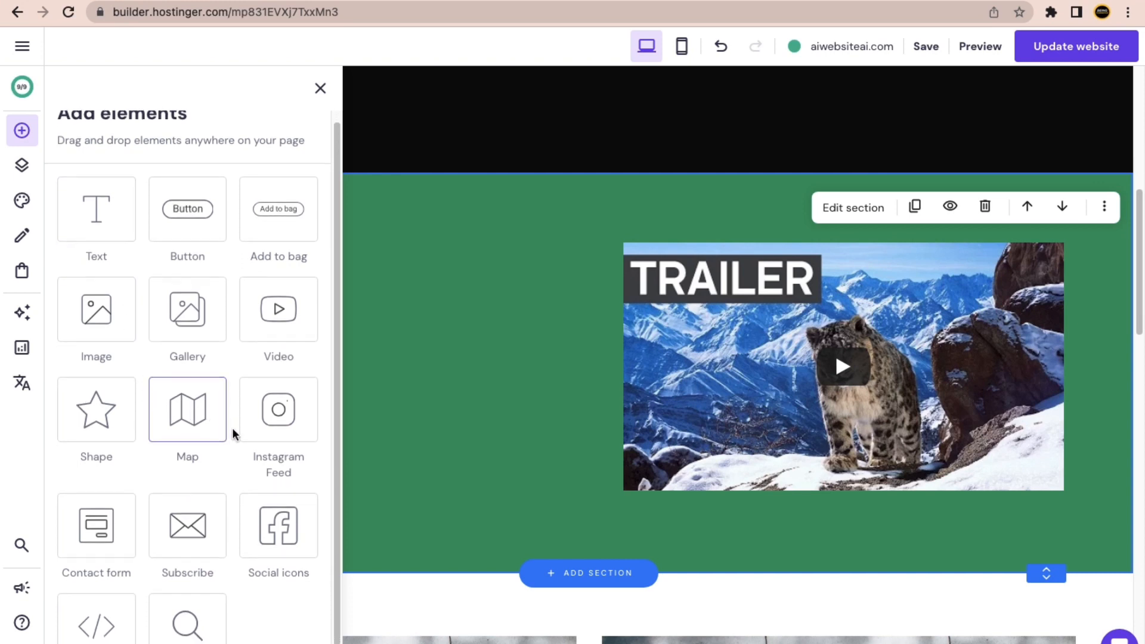
scroll(251, 434, "down", 1)
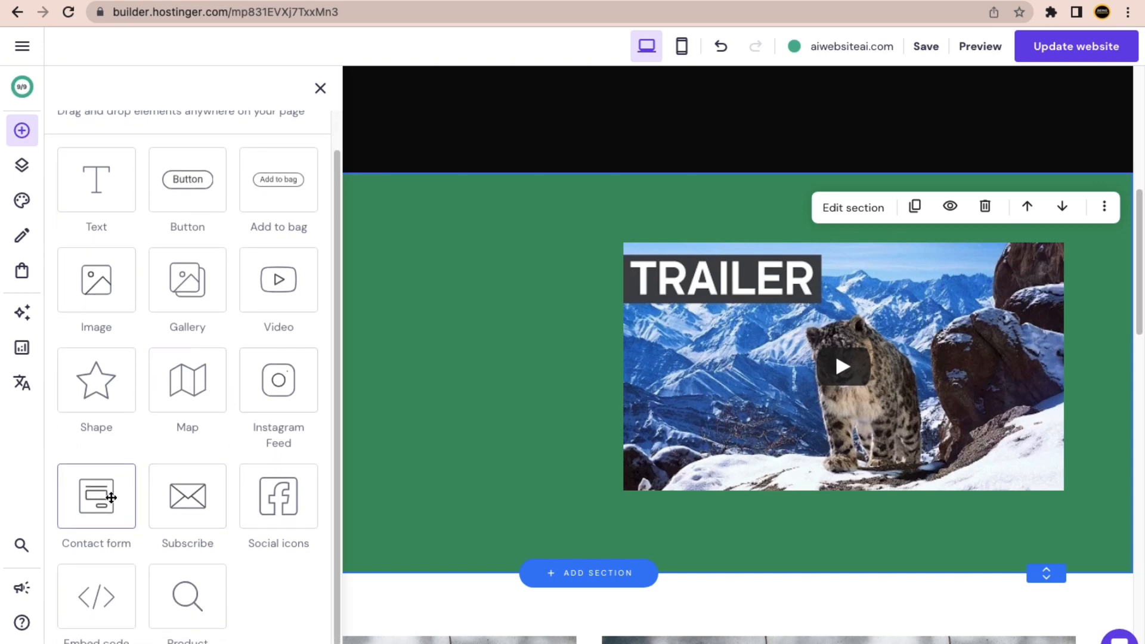
scroll(158, 304, "up", 2)
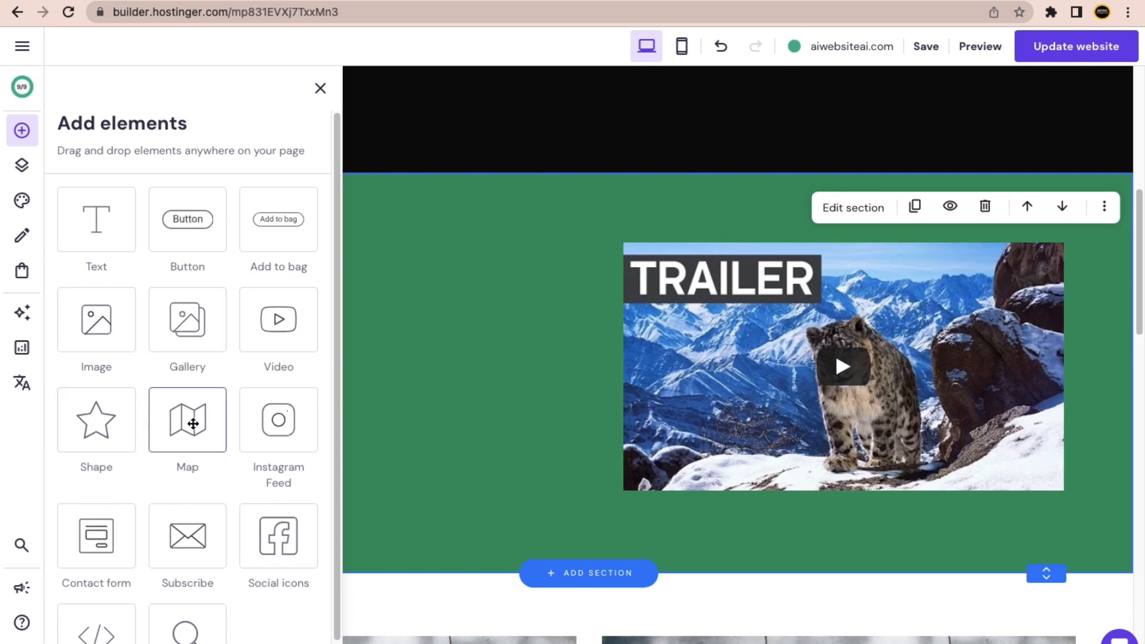
scroll(179, 506, "down", 1)
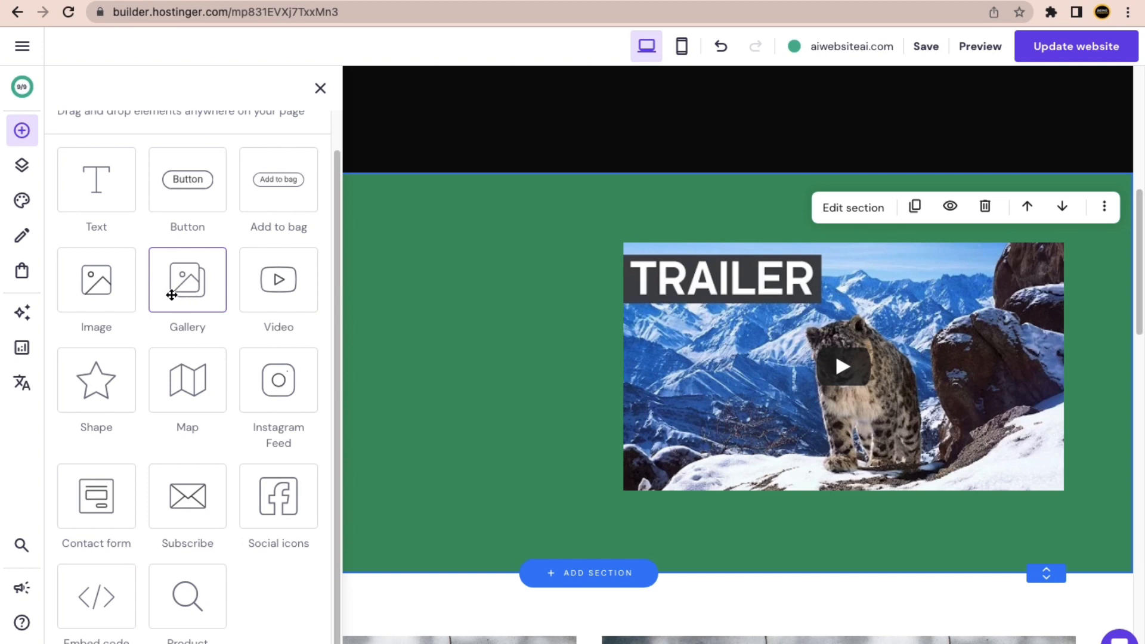
left_click_drag(97, 281, 477, 361)
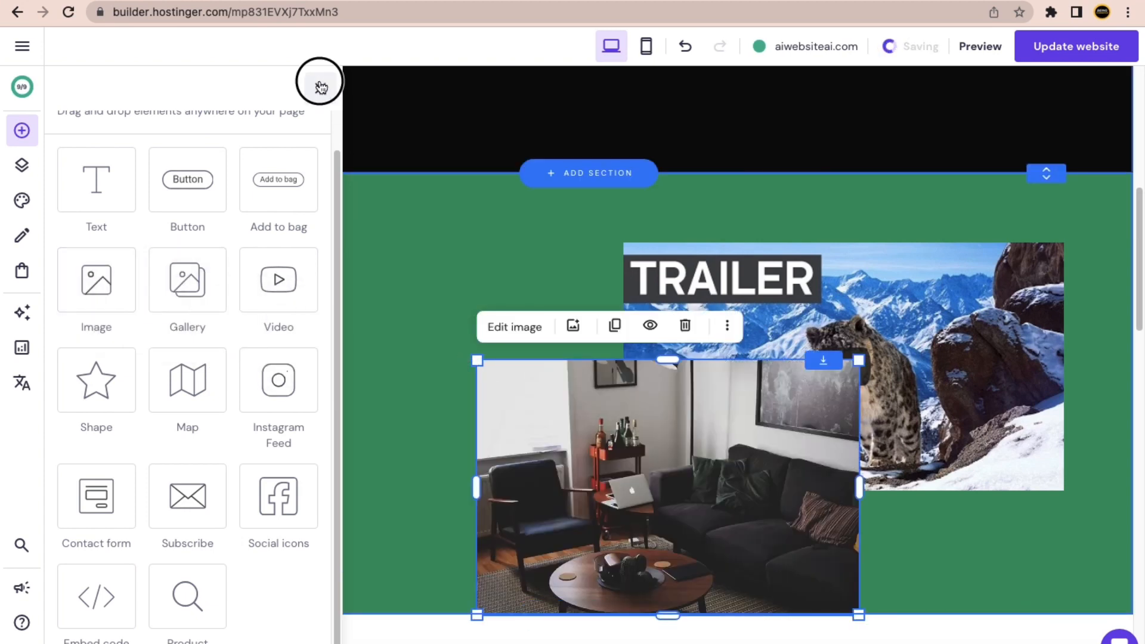
Move the living-room image to the section's left and browse its settings and media library.
left_click(320, 87)
left_click_drag(595, 405, 284, 287)
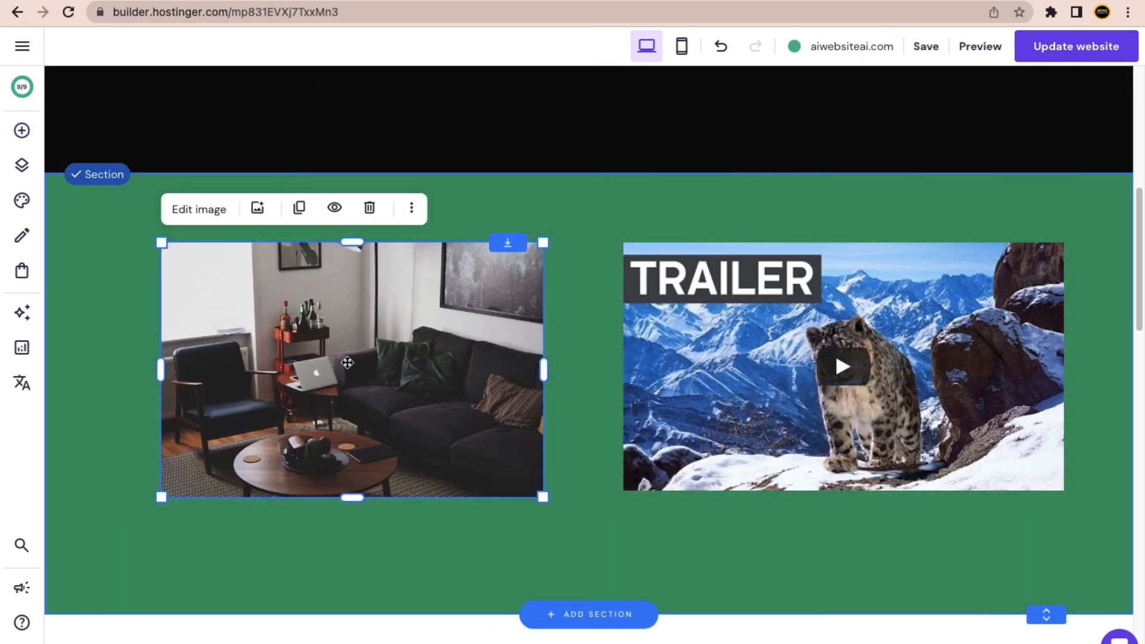
left_click(210, 212)
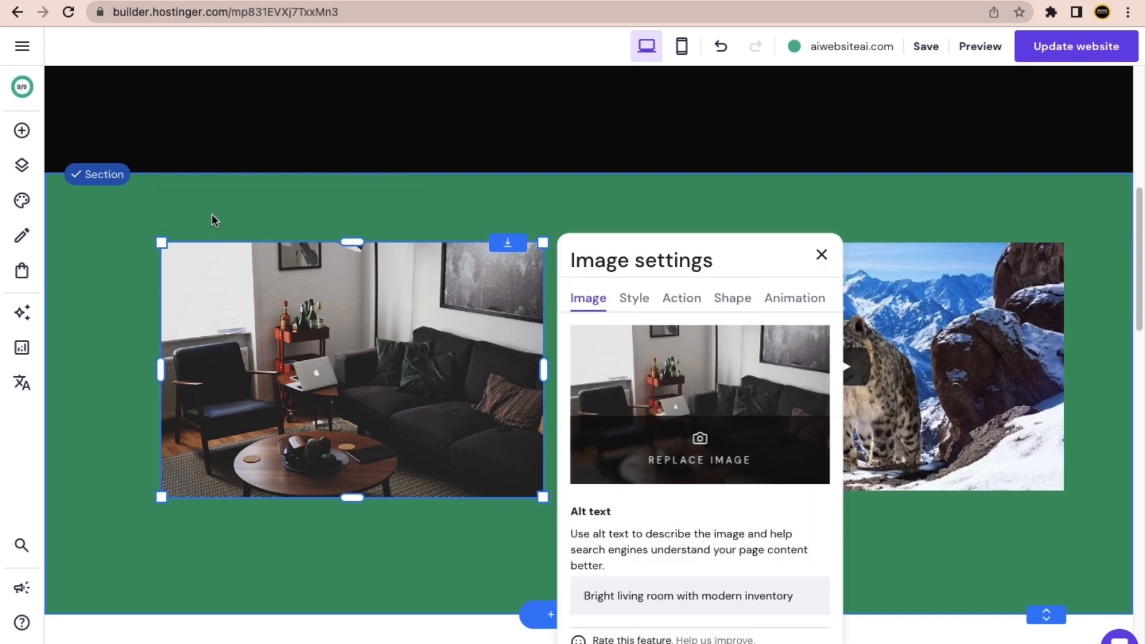
left_click(627, 300)
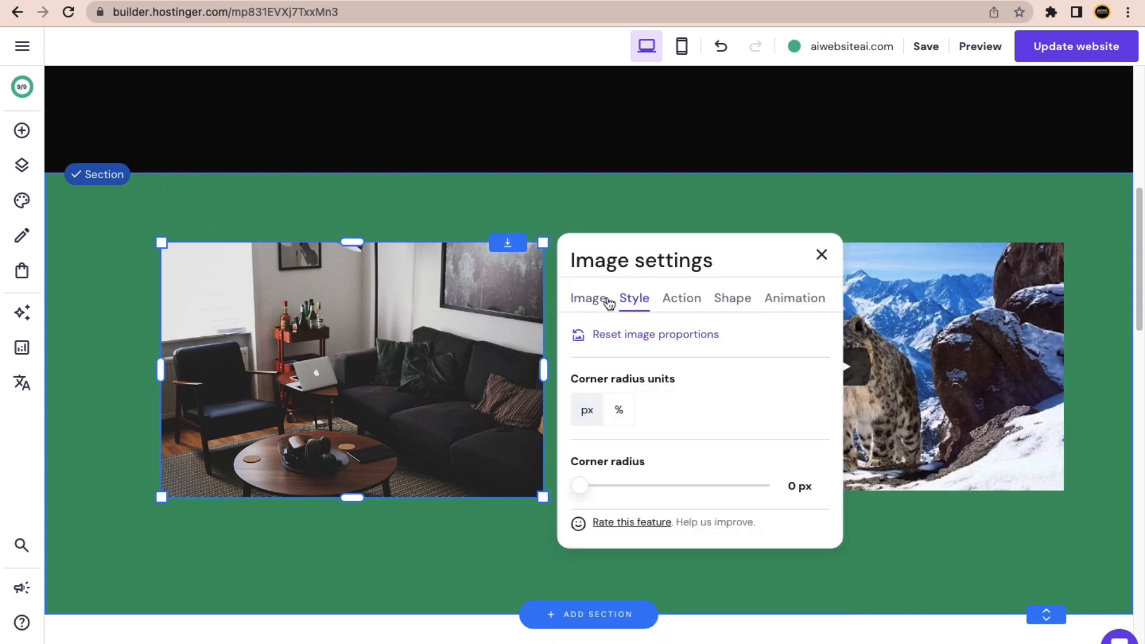
left_click(591, 300)
left_click(696, 457)
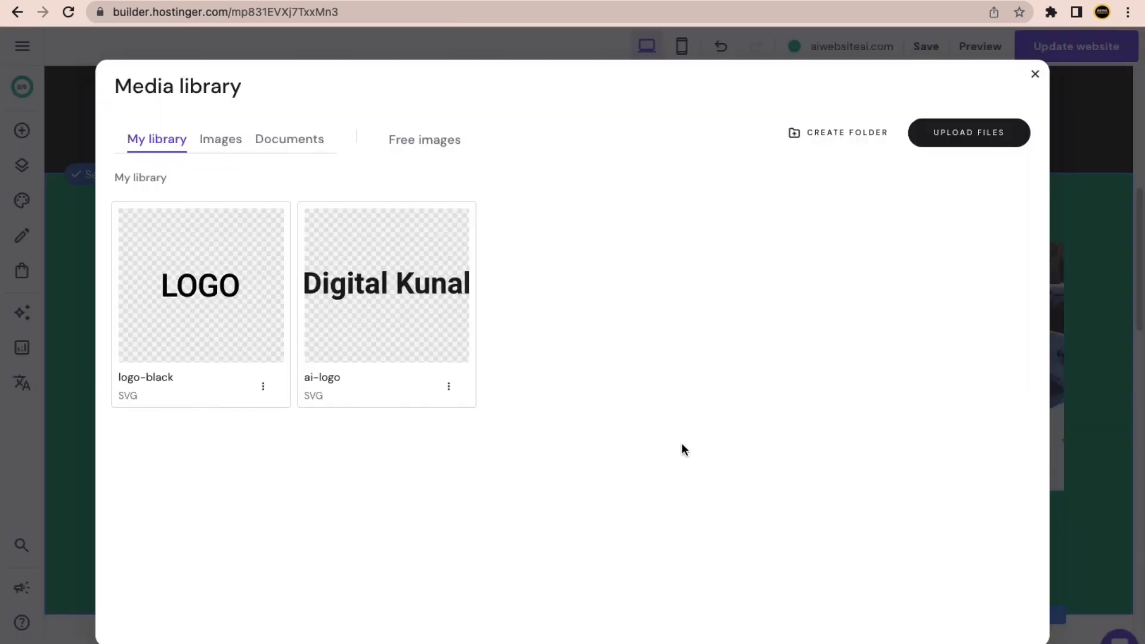
left_click(221, 140)
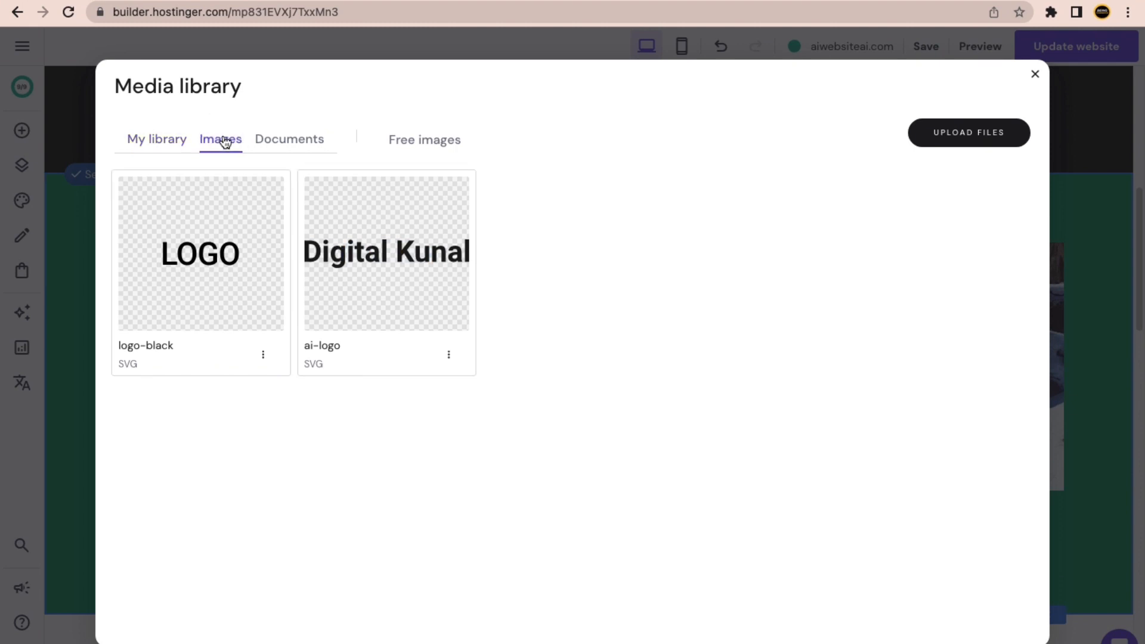
left_click(266, 144)
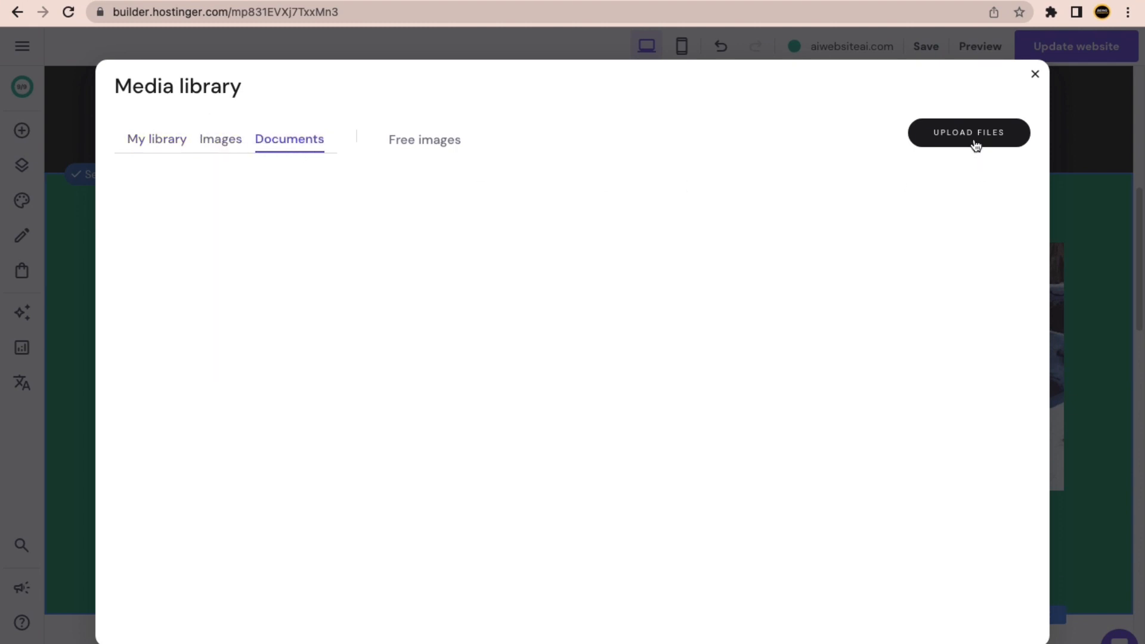
left_click(1034, 74)
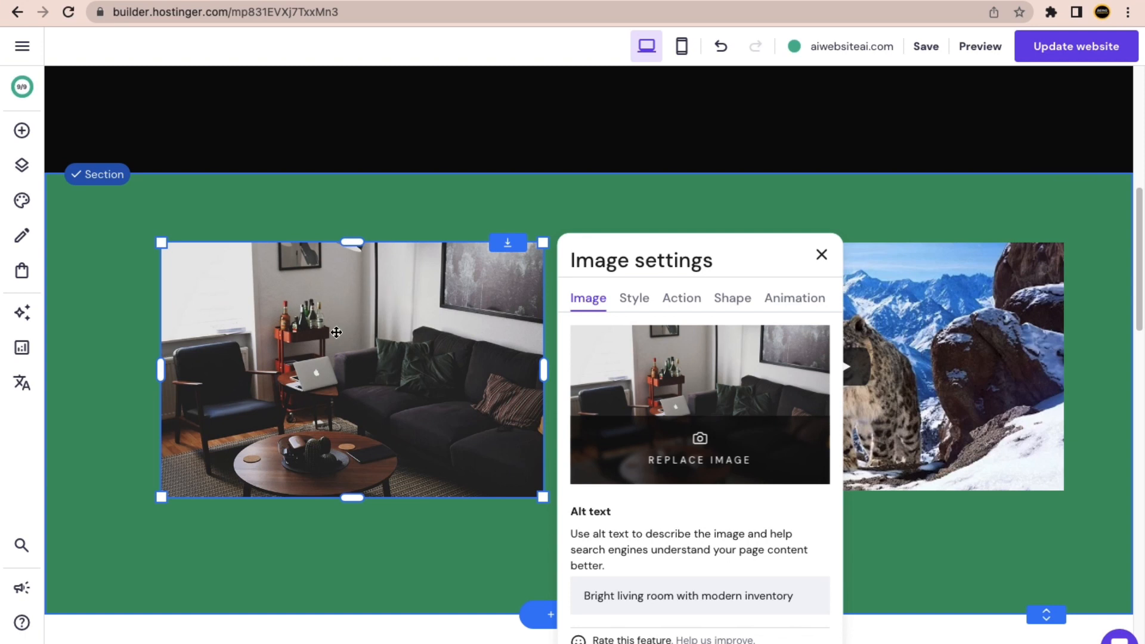
Delete the living-room image from the green section.
left_click(362, 227)
left_click(357, 266)
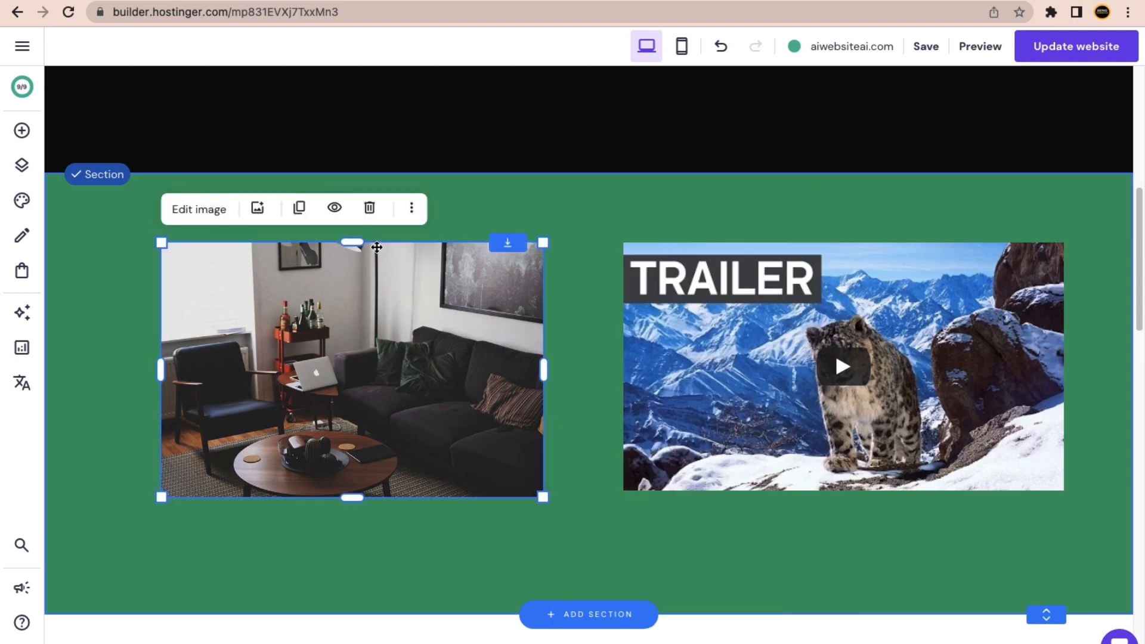
left_click(371, 210)
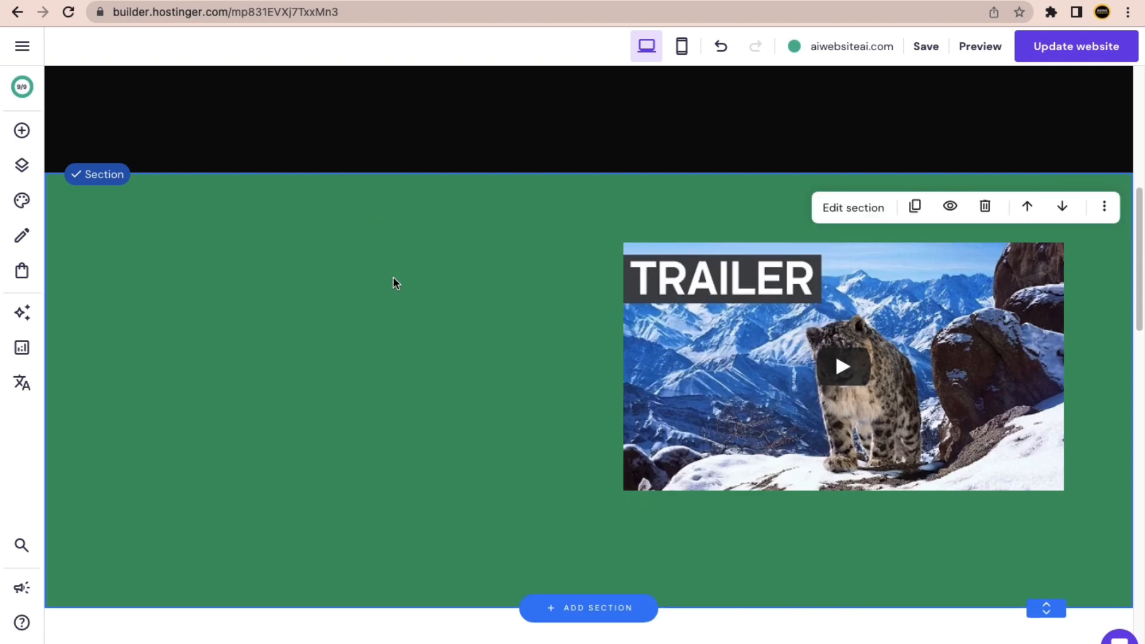
Centre the TRAILER video horizontally within the green section.
left_click_drag(835, 349, 530, 337)
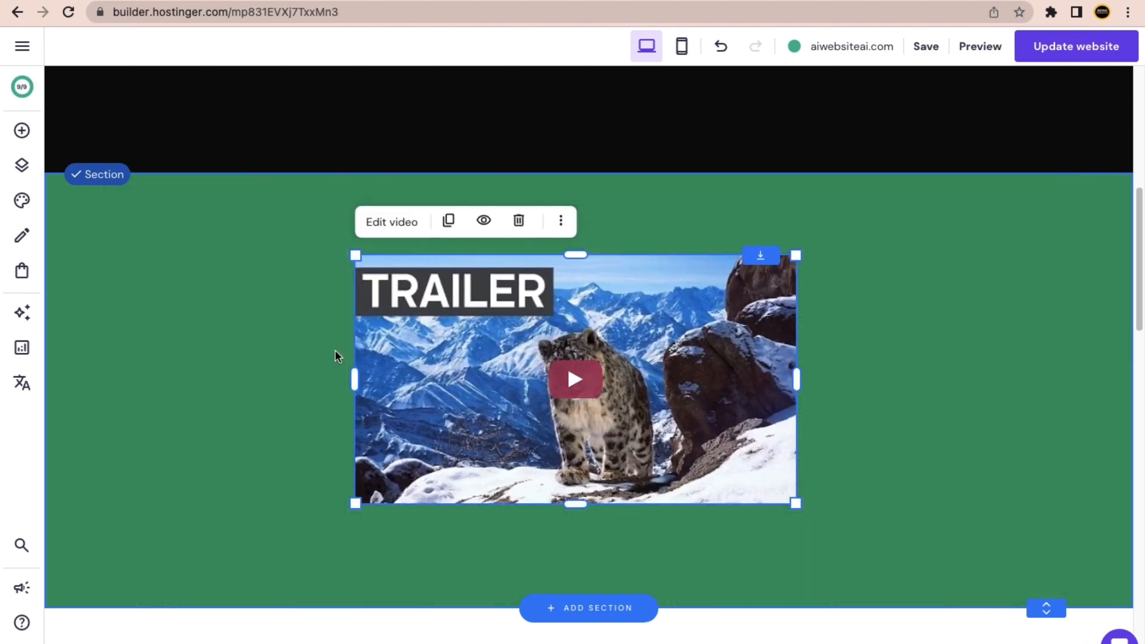
left_click(267, 326)
scroll(281, 338, "down", 15)
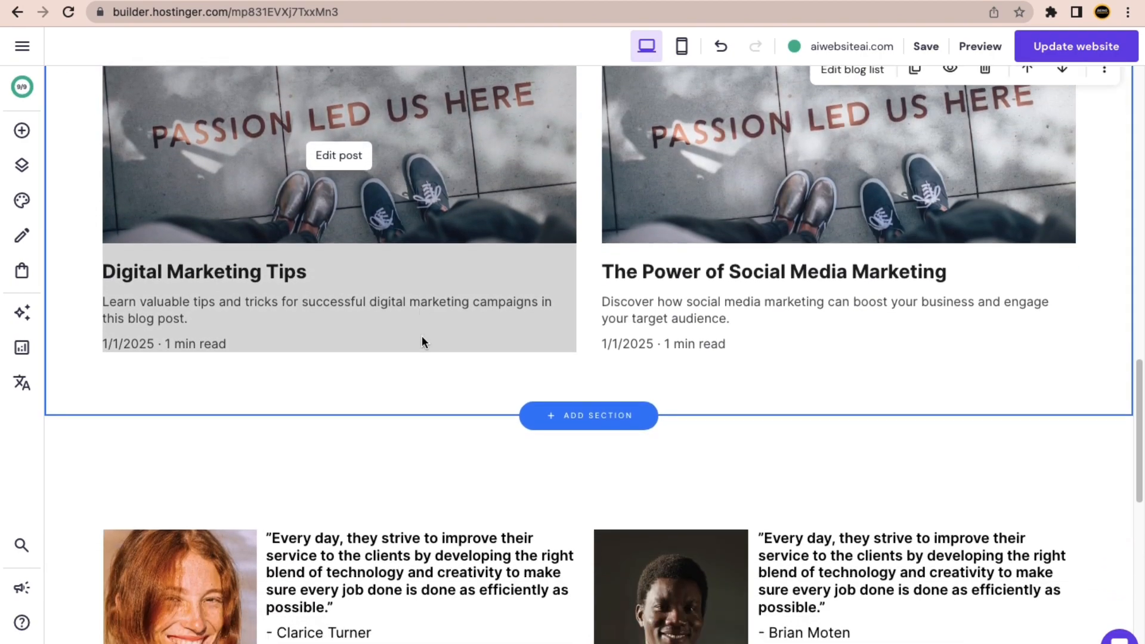
scroll(422, 339, "down", 1)
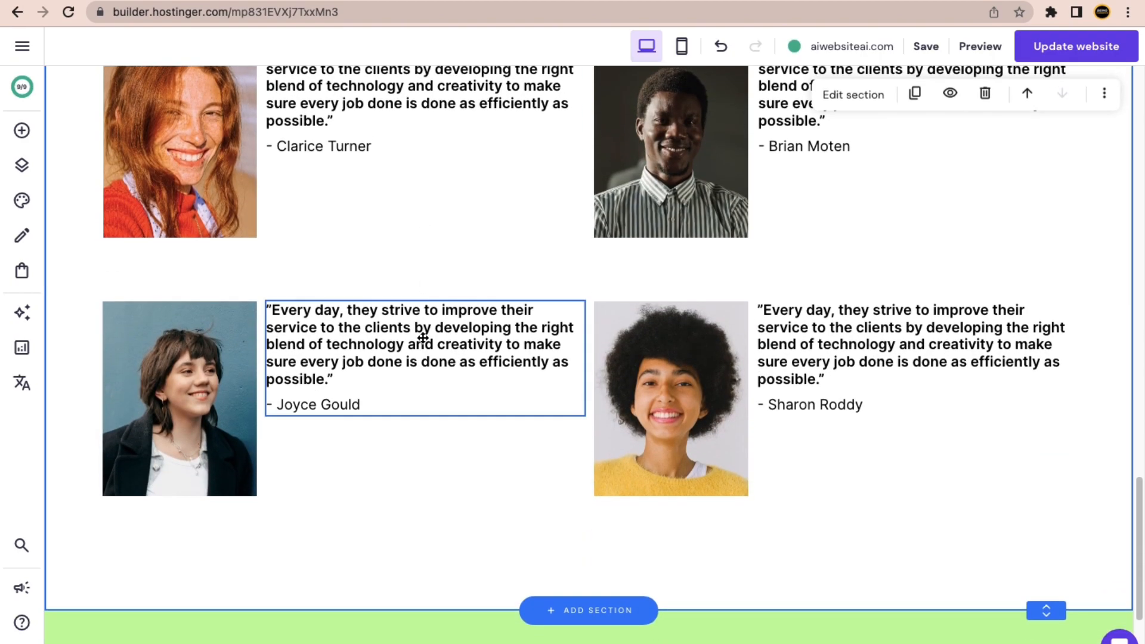
scroll(420, 310, "up", 20)
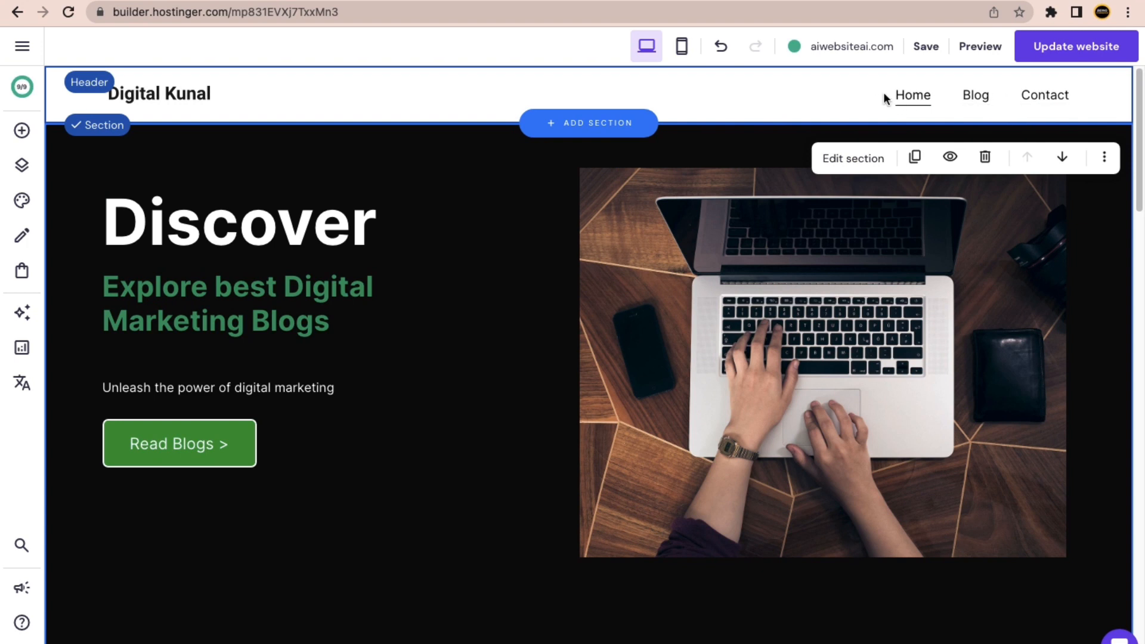
Go to the Blog page and show the blog manager listing its two public posts.
left_click(978, 100)
scroll(923, 104, "down", 1)
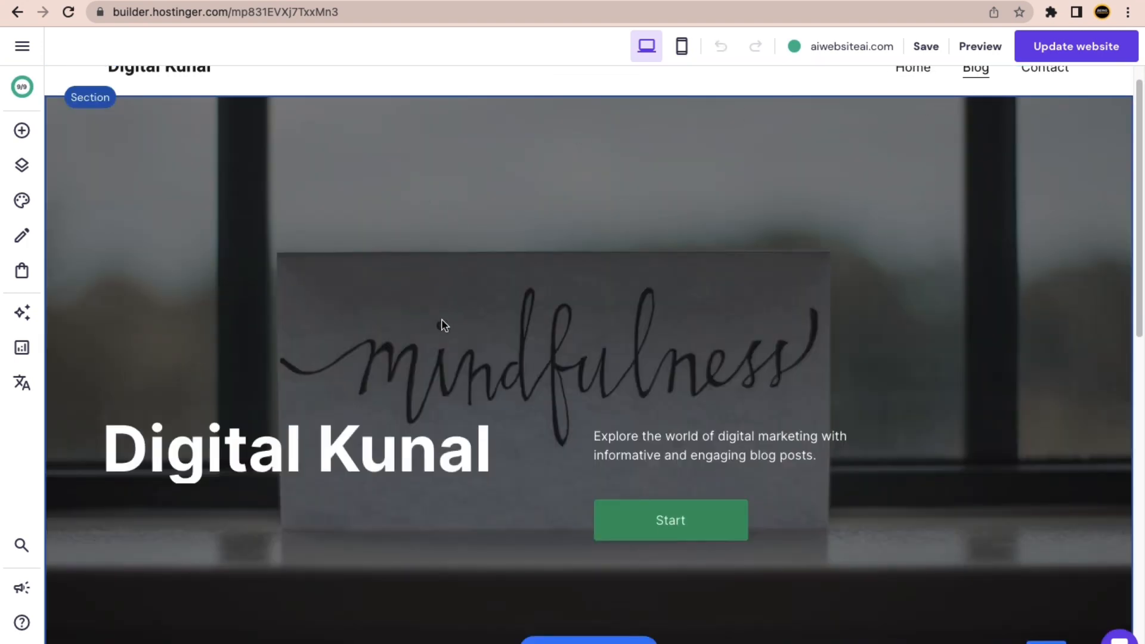
scroll(444, 324, "down", 3)
scroll(575, 293, "up", 3)
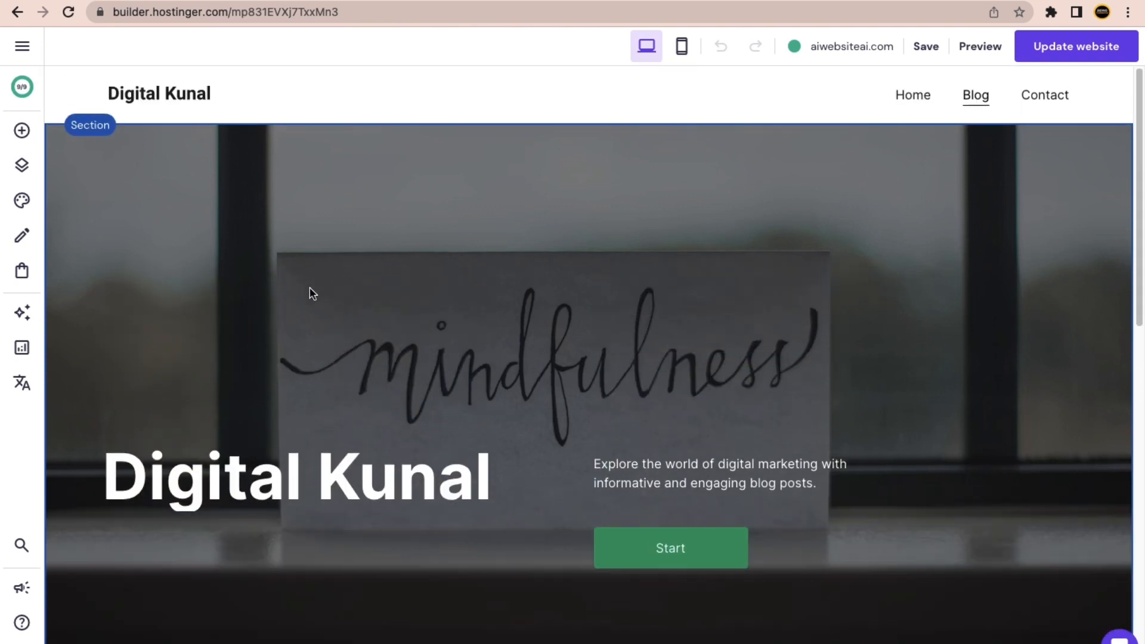
left_click(21, 130)
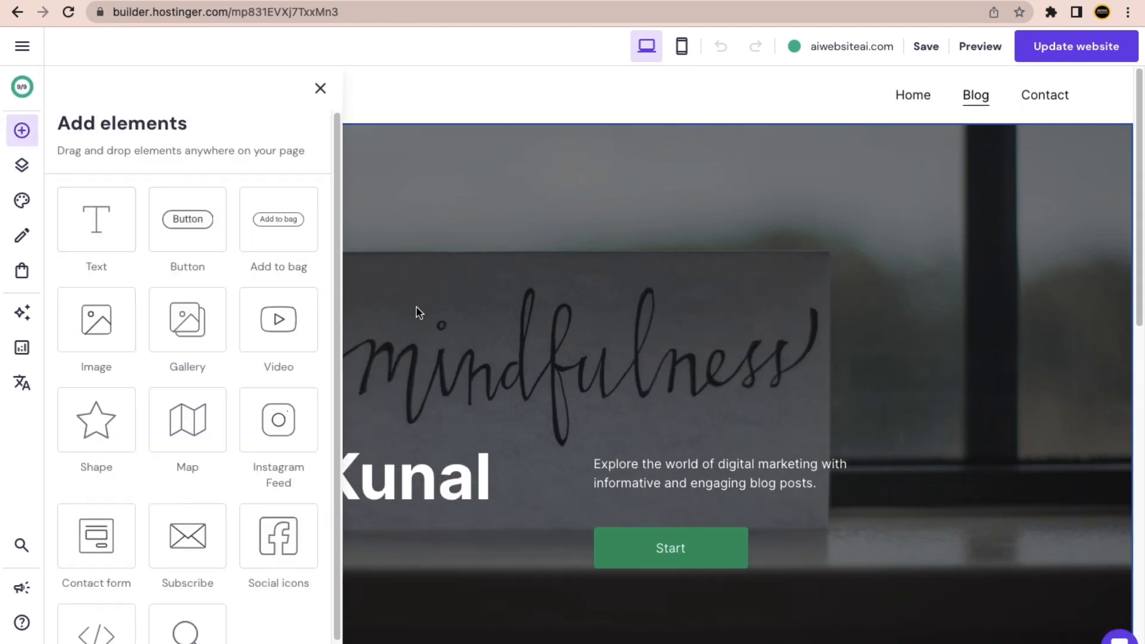
left_click(319, 89)
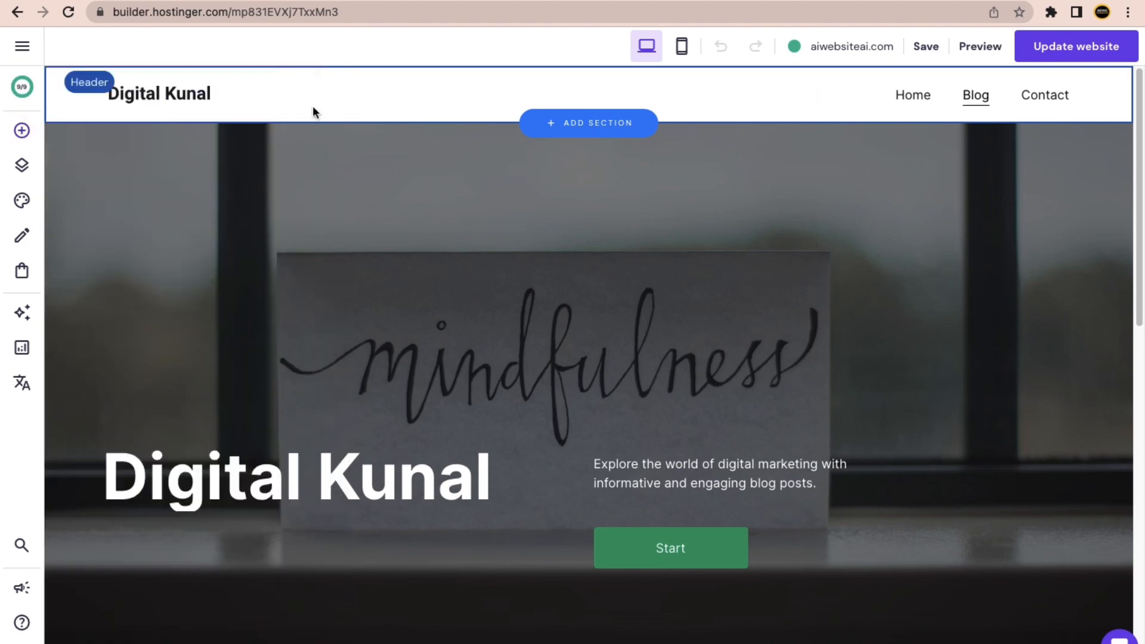
scroll(587, 360, "down", 10)
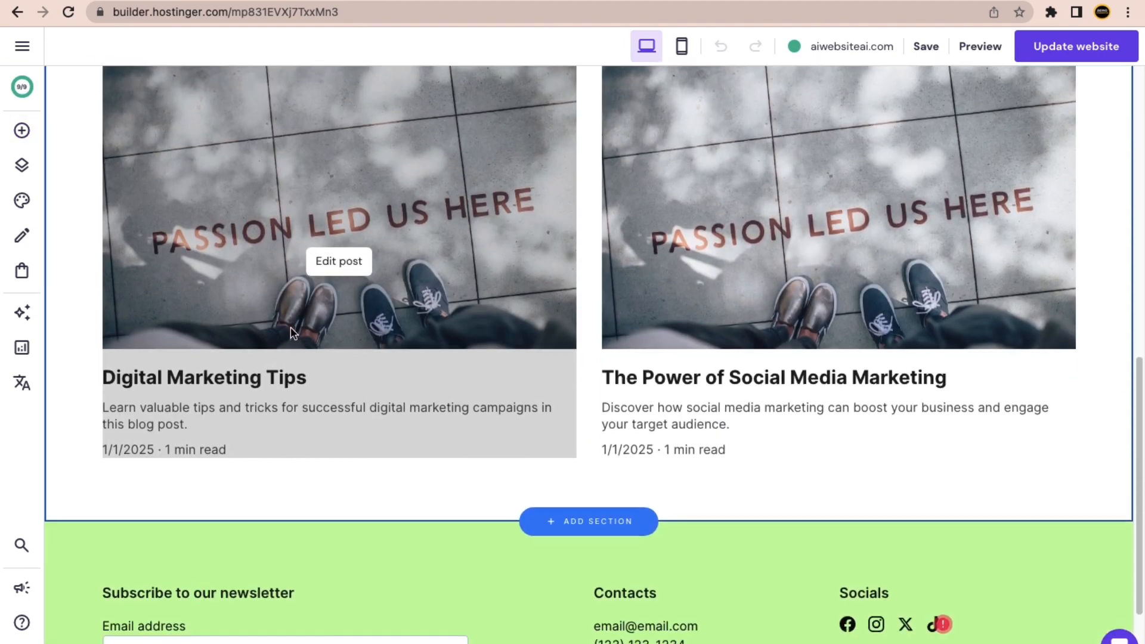
scroll(385, 280, "up", 1)
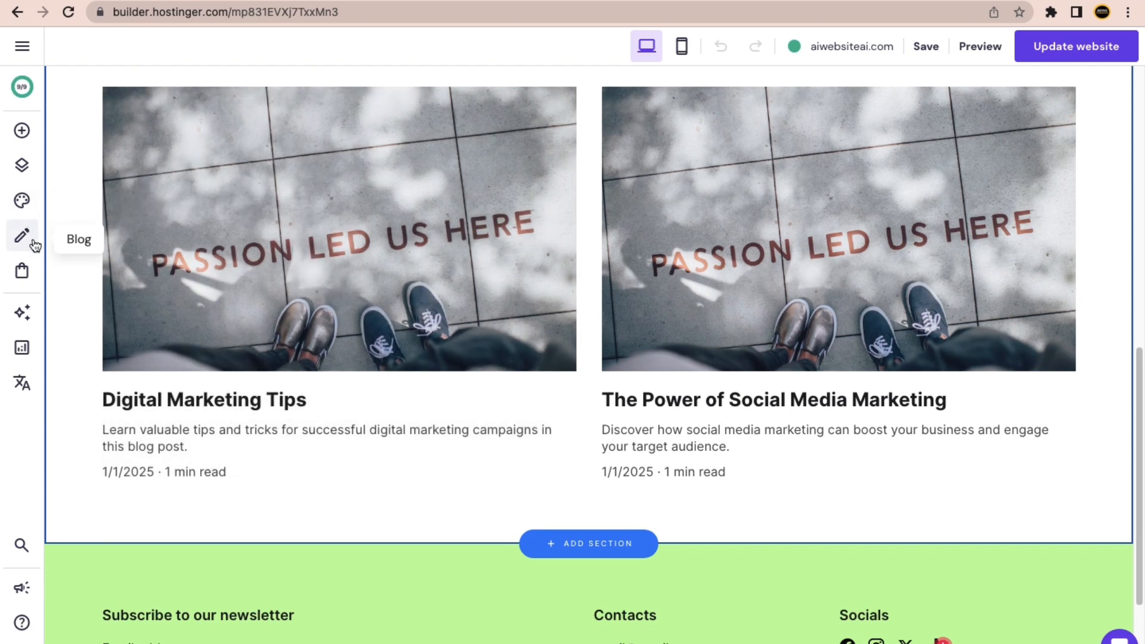
left_click(23, 239)
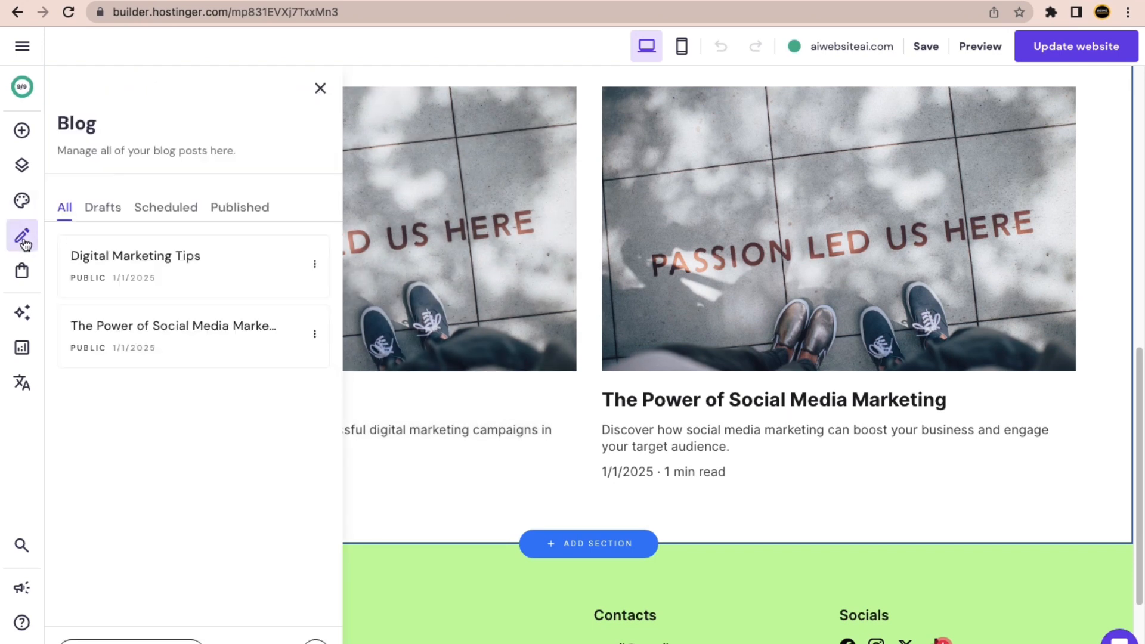
Open the Digital Marketing Tips post in the editor with the posts list closed.
left_click(176, 262)
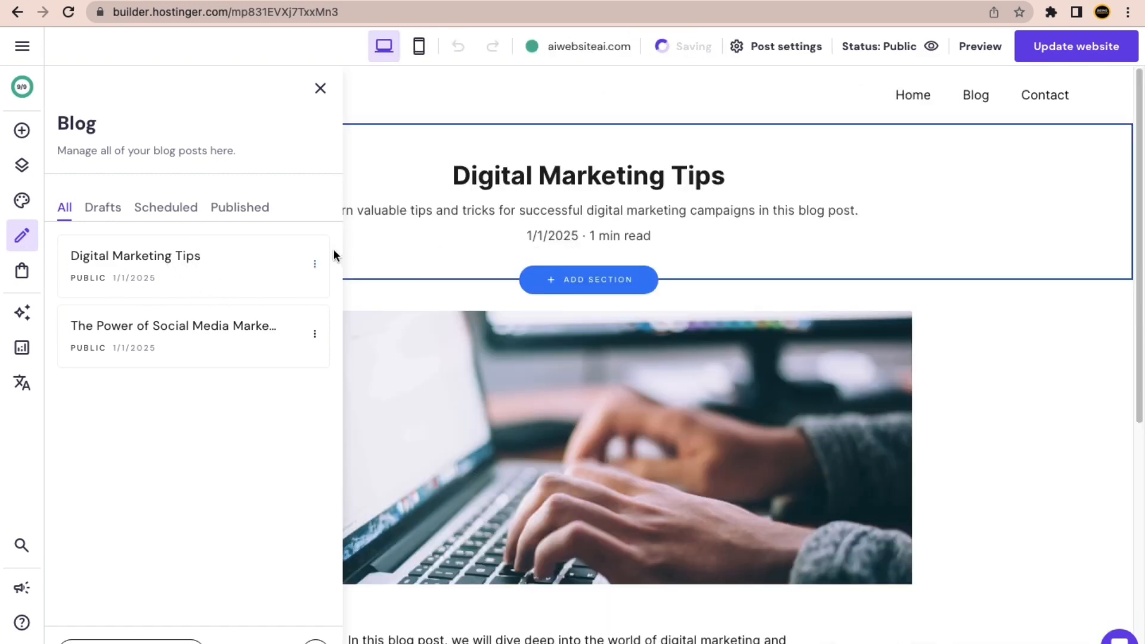
left_click(975, 96)
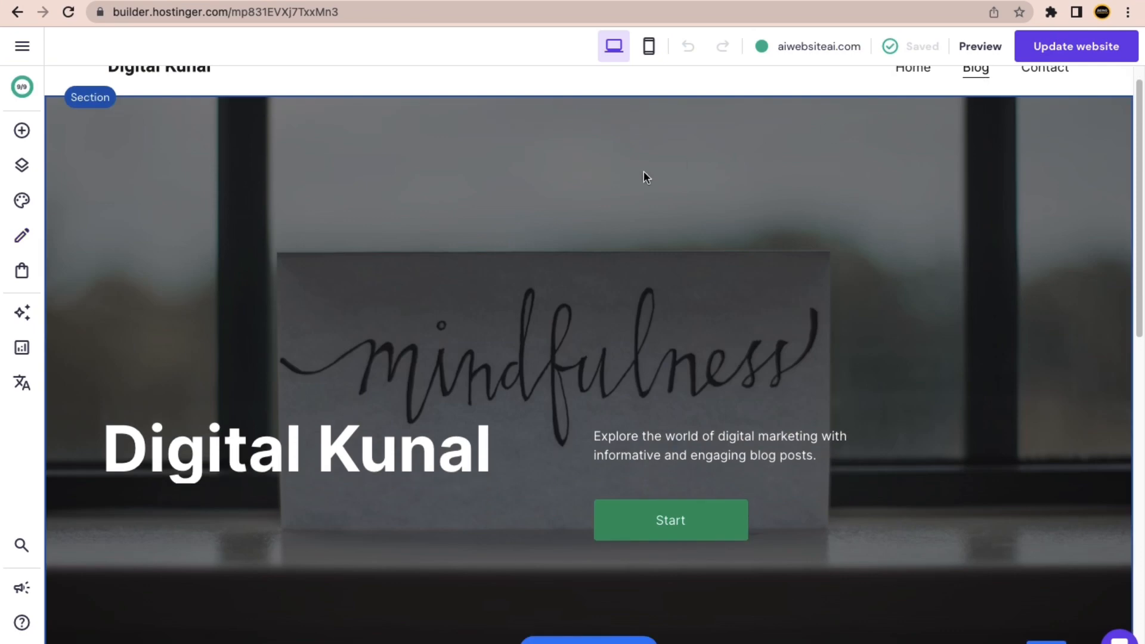
scroll(572, 416, "down", 10)
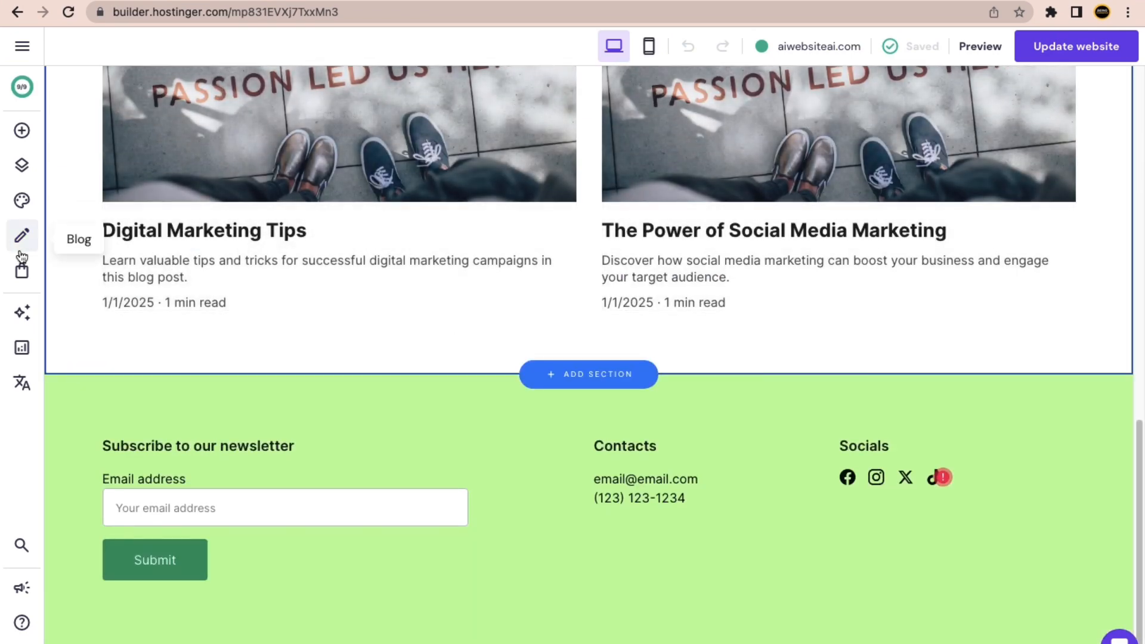
left_click(23, 237)
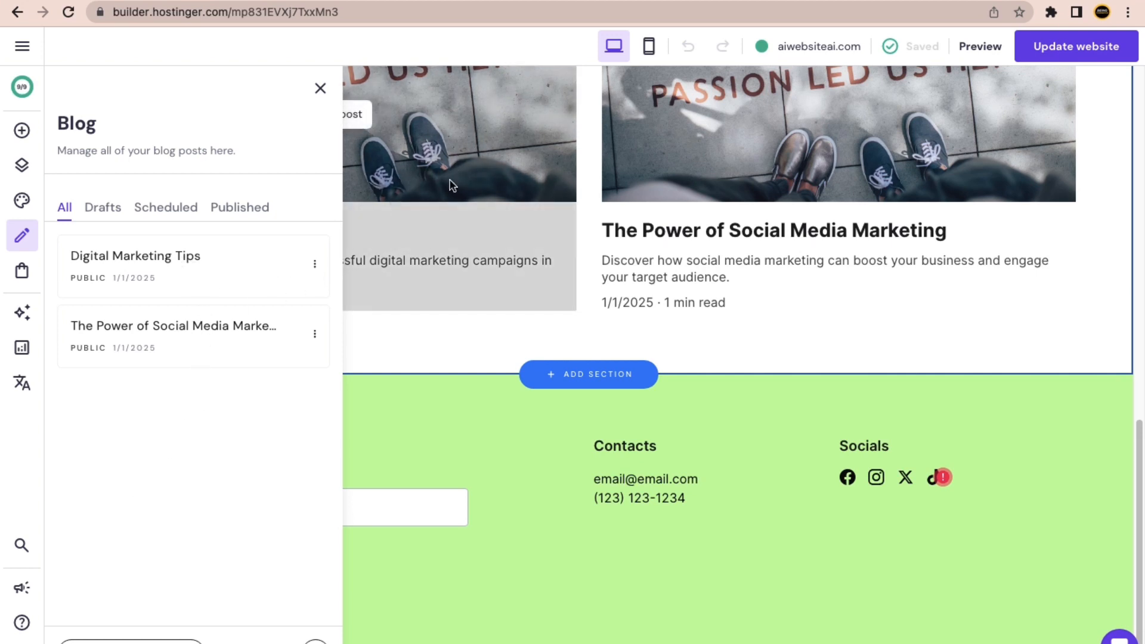
left_click(162, 256)
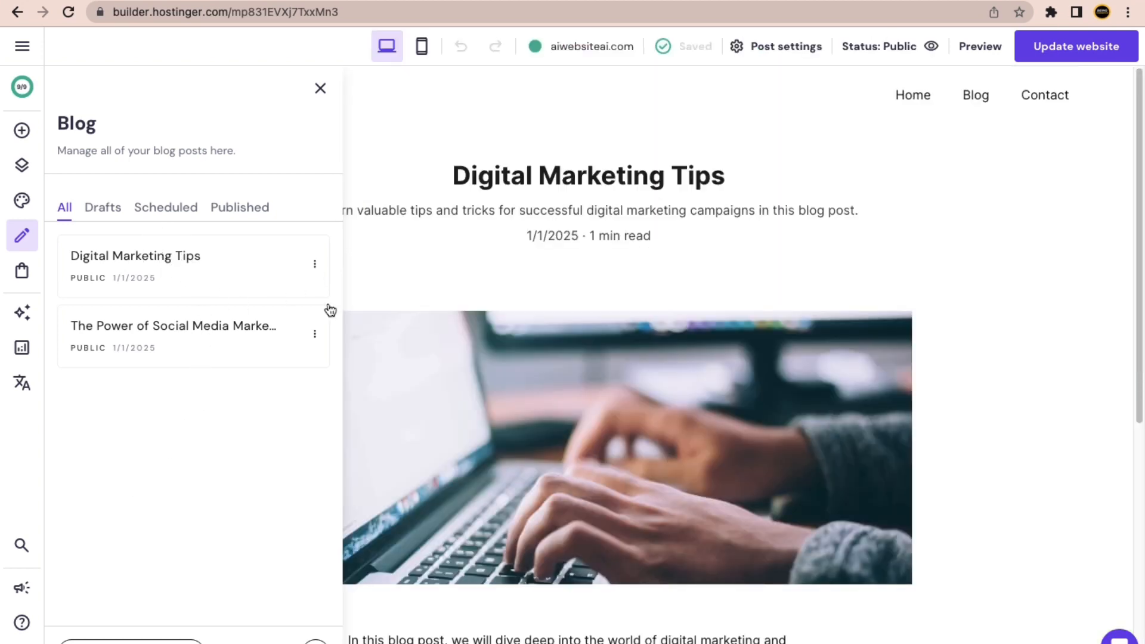
left_click(320, 89)
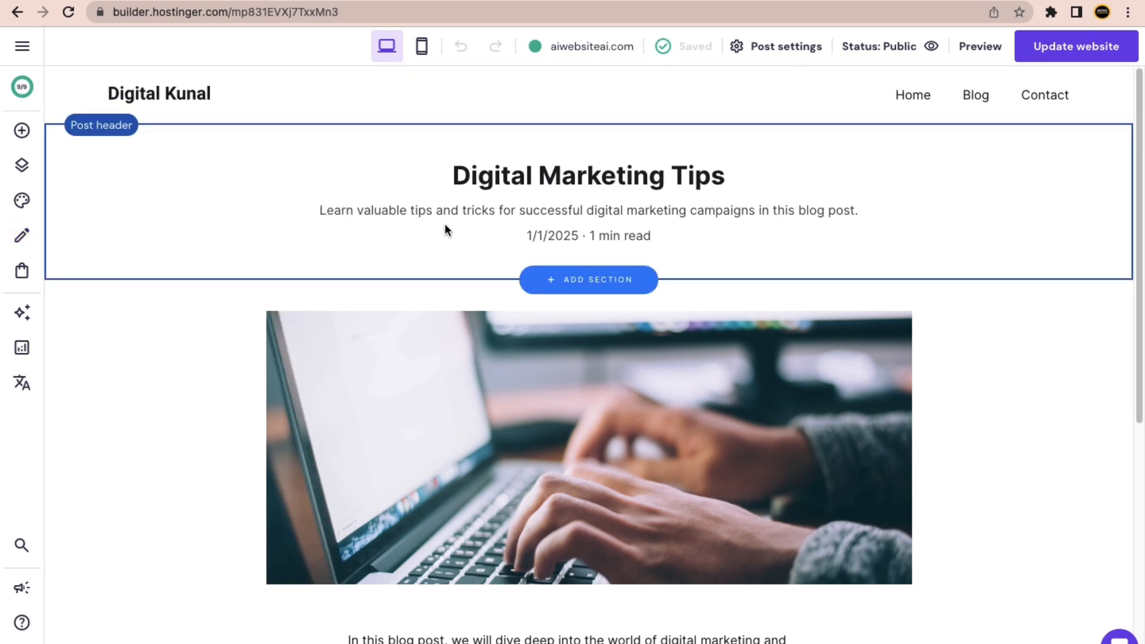
Inspect the post header's style settings and the post's body paragraph.
left_click(534, 170)
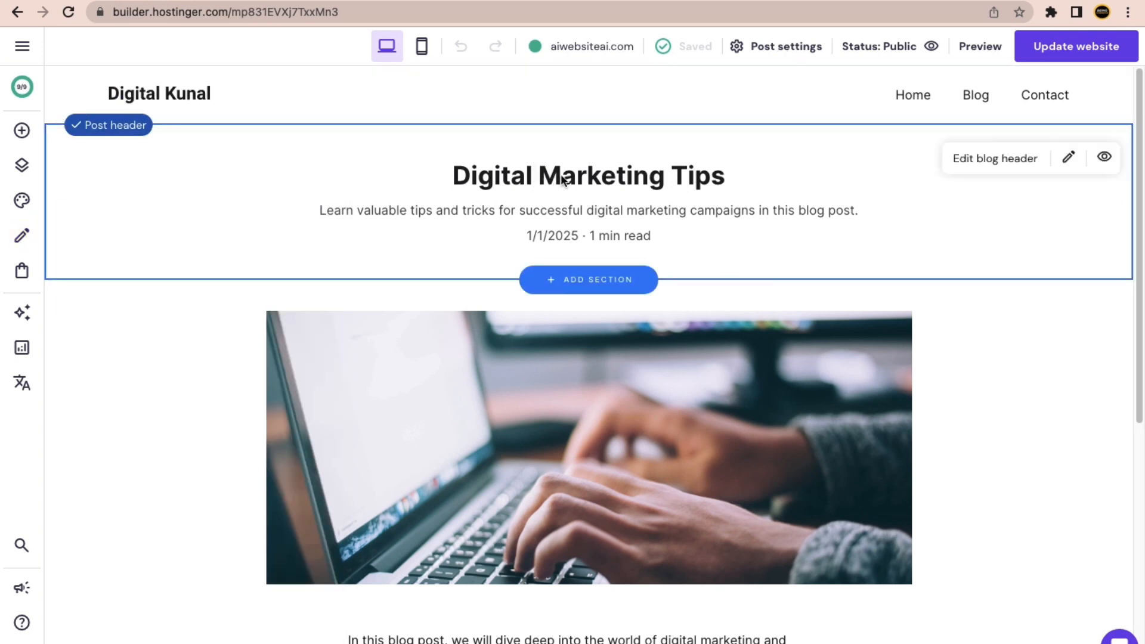
left_click(992, 170)
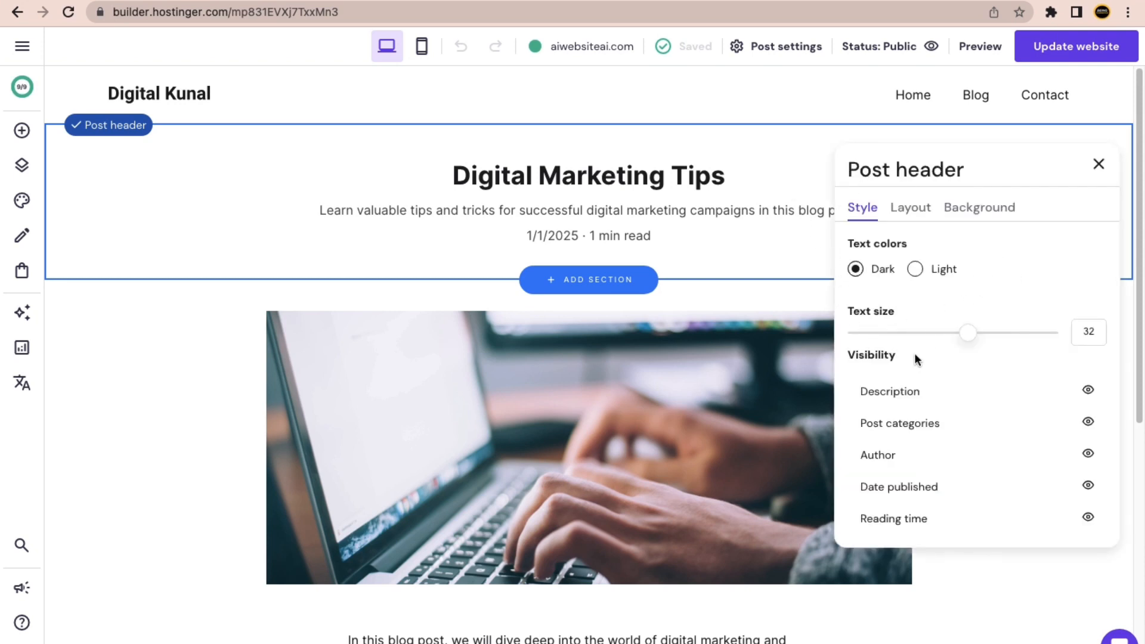
left_click(1099, 164)
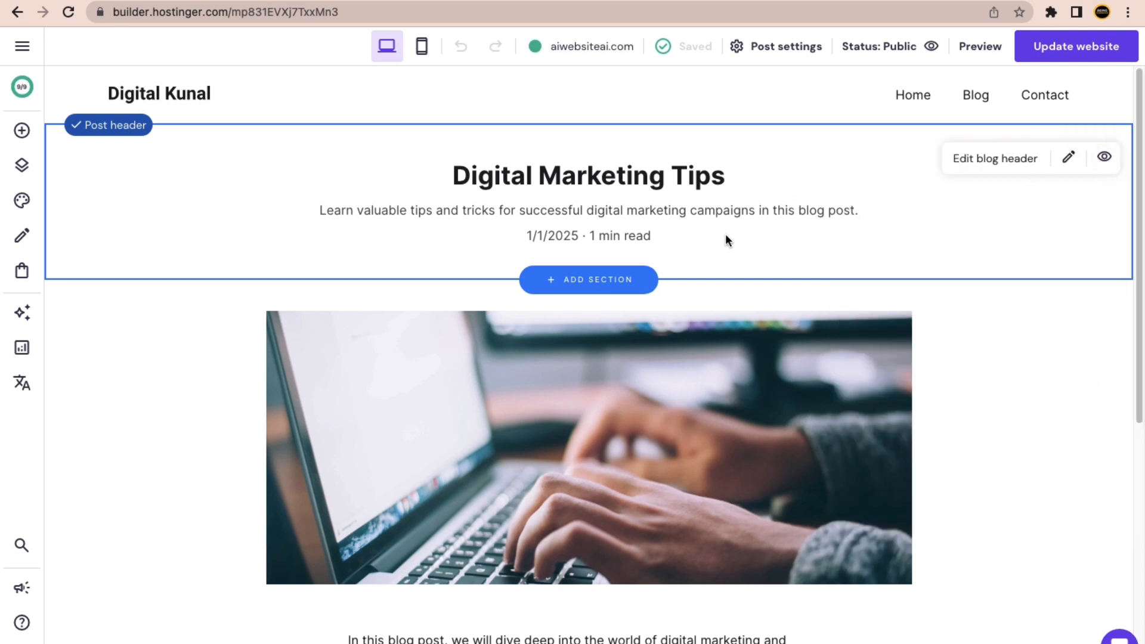
scroll(655, 257, "down", 6)
left_click(450, 291)
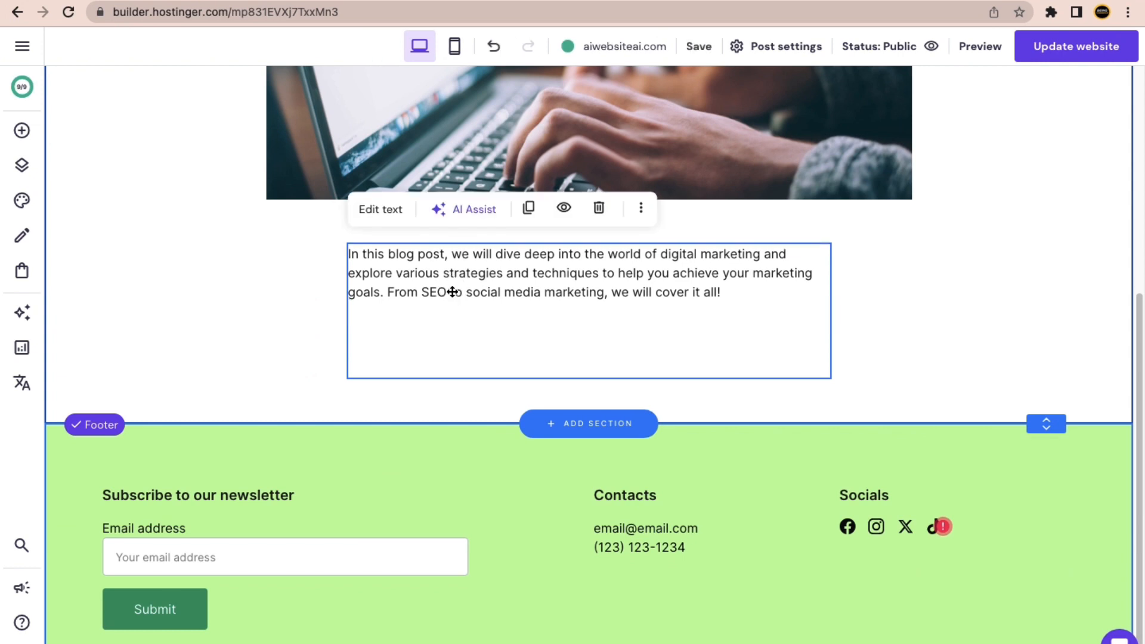
left_click(449, 291)
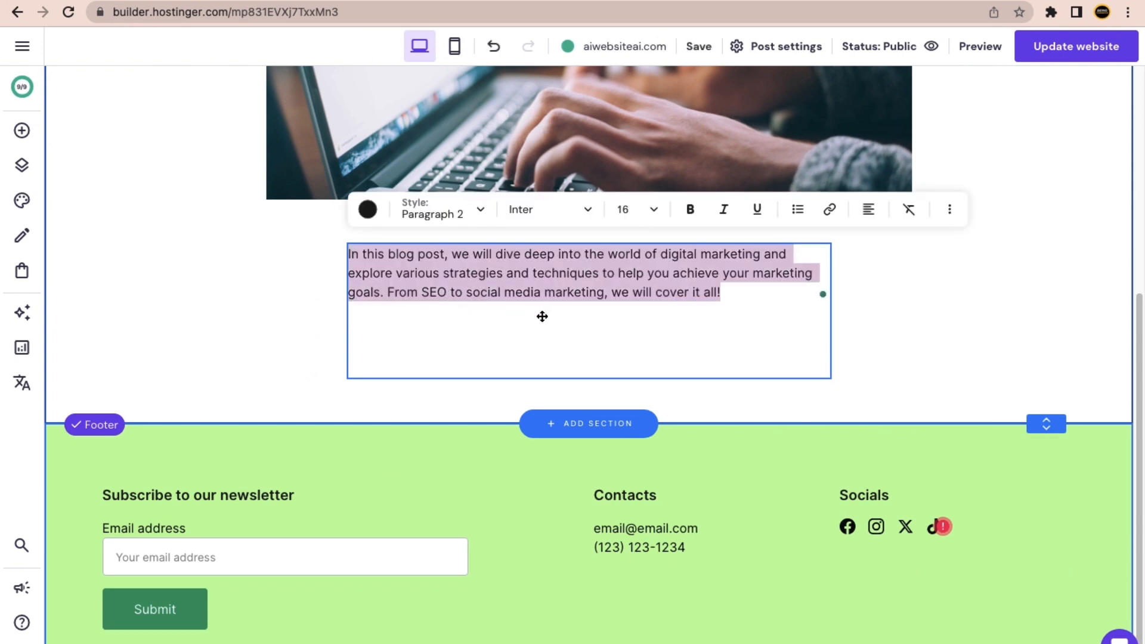
scroll(542, 316, "up", 6)
key("Escape")
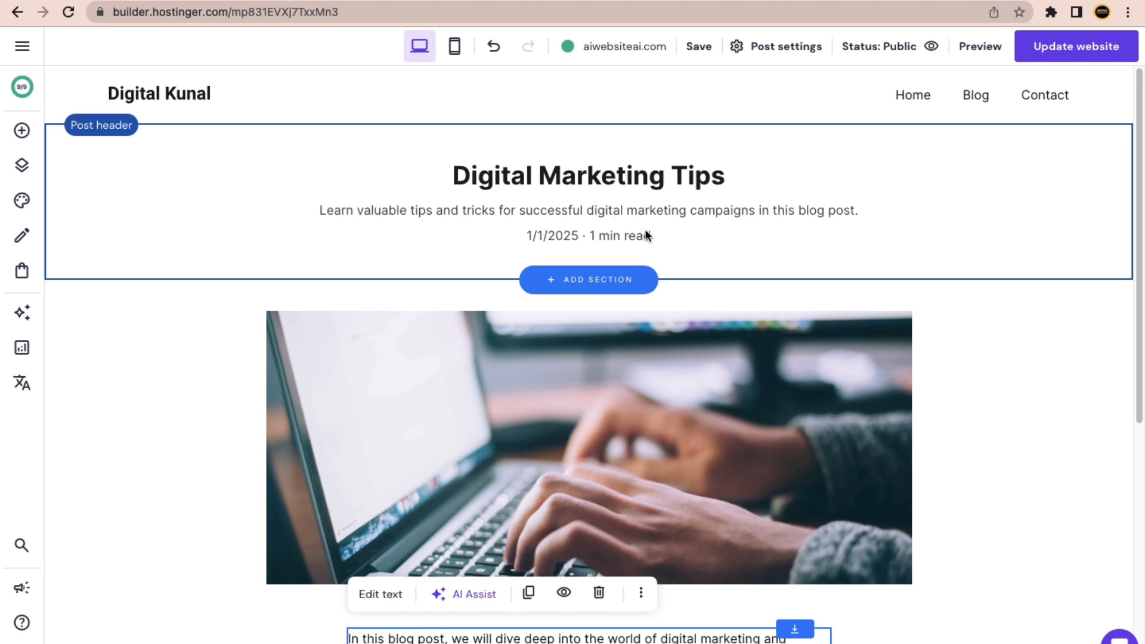
Go to the Contact page and view its Contact Us form.
left_click(1044, 95)
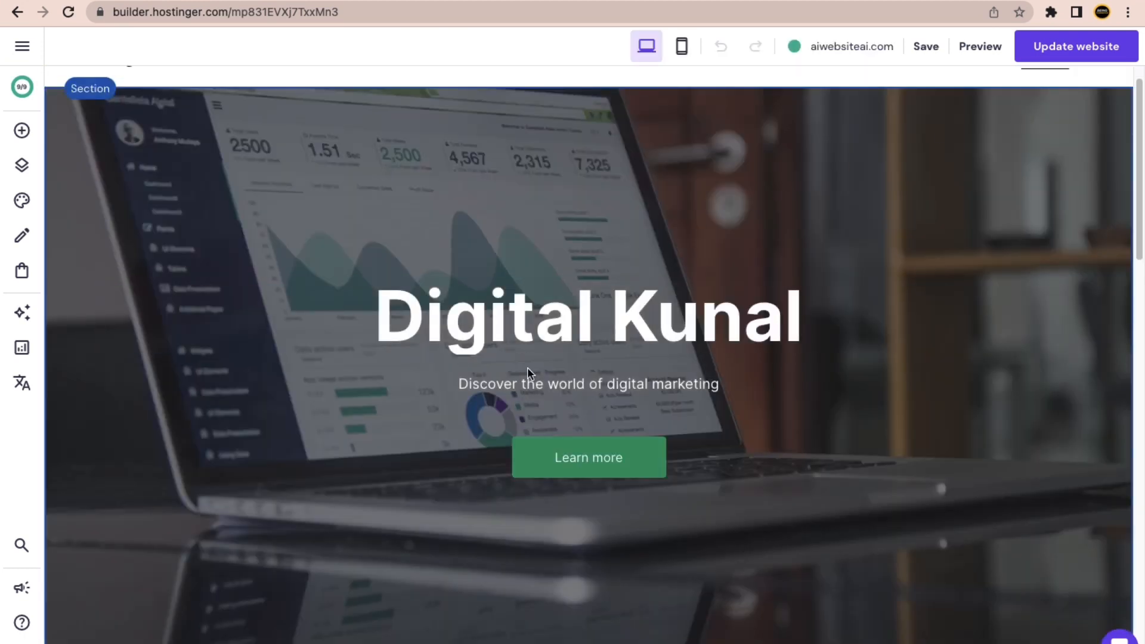
scroll(527, 368, "down", 10)
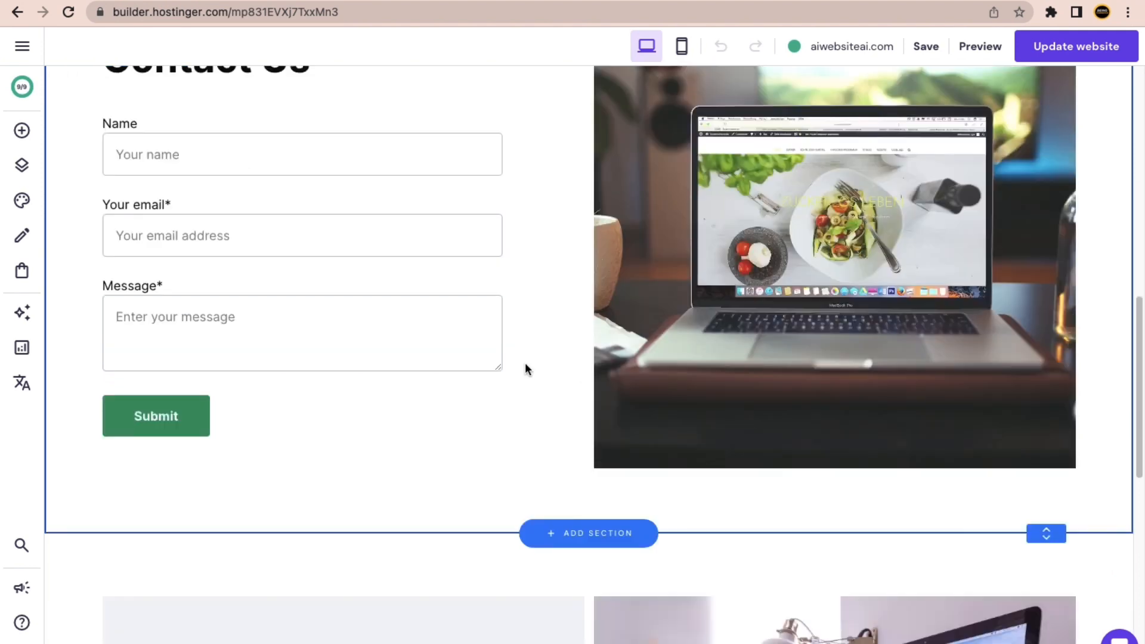
scroll(524, 368, "down", 10)
scroll(495, 304, "up", 3)
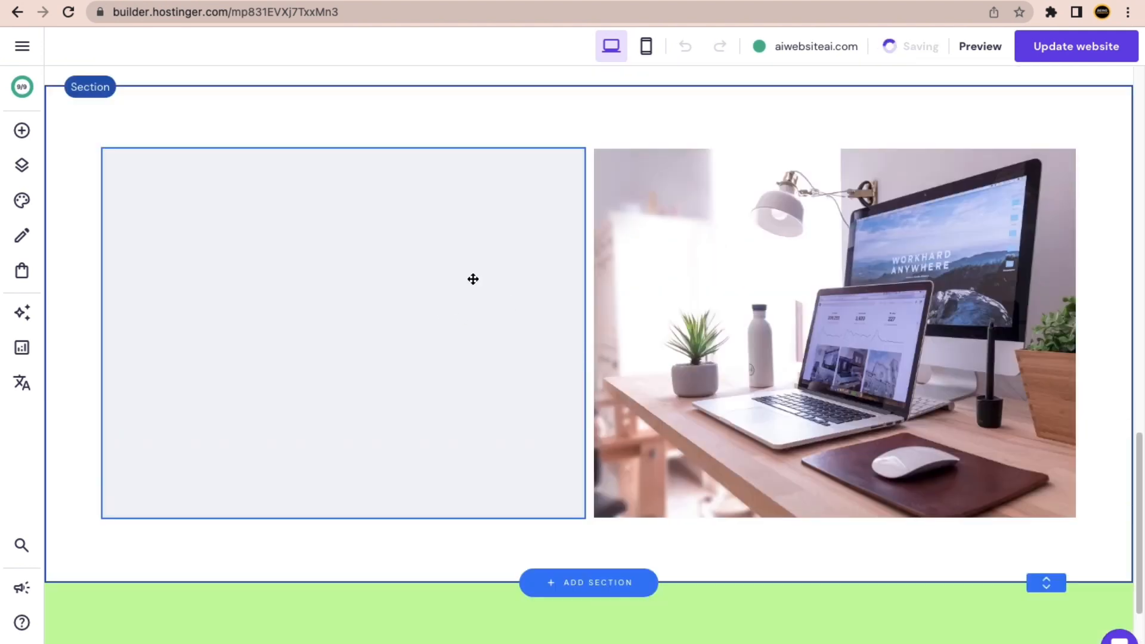
left_click(350, 283)
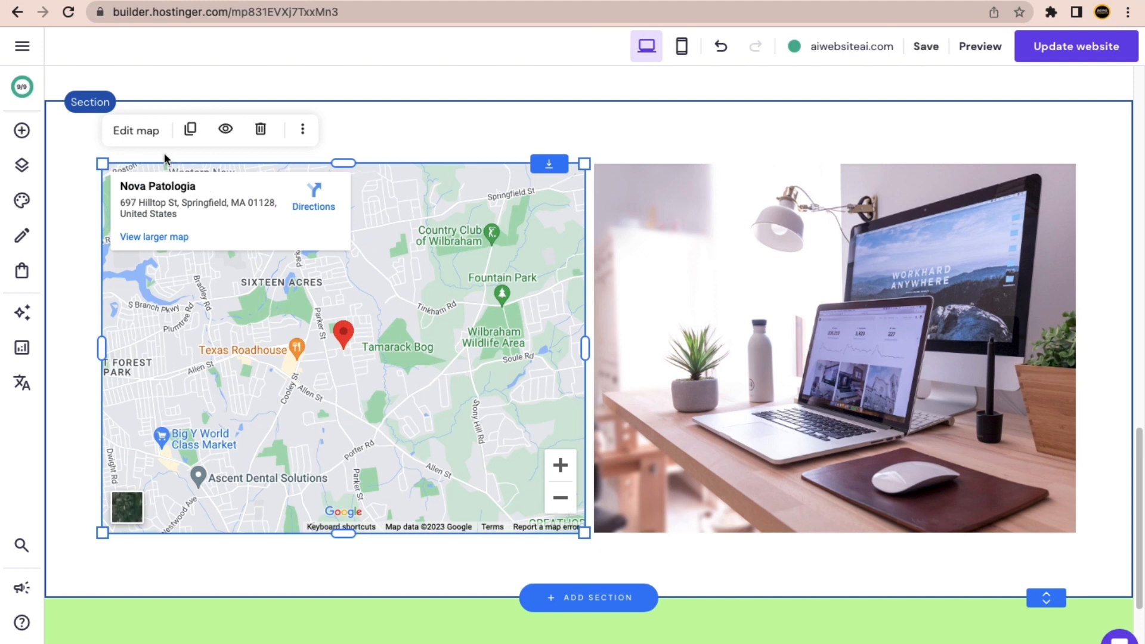
left_click(148, 134)
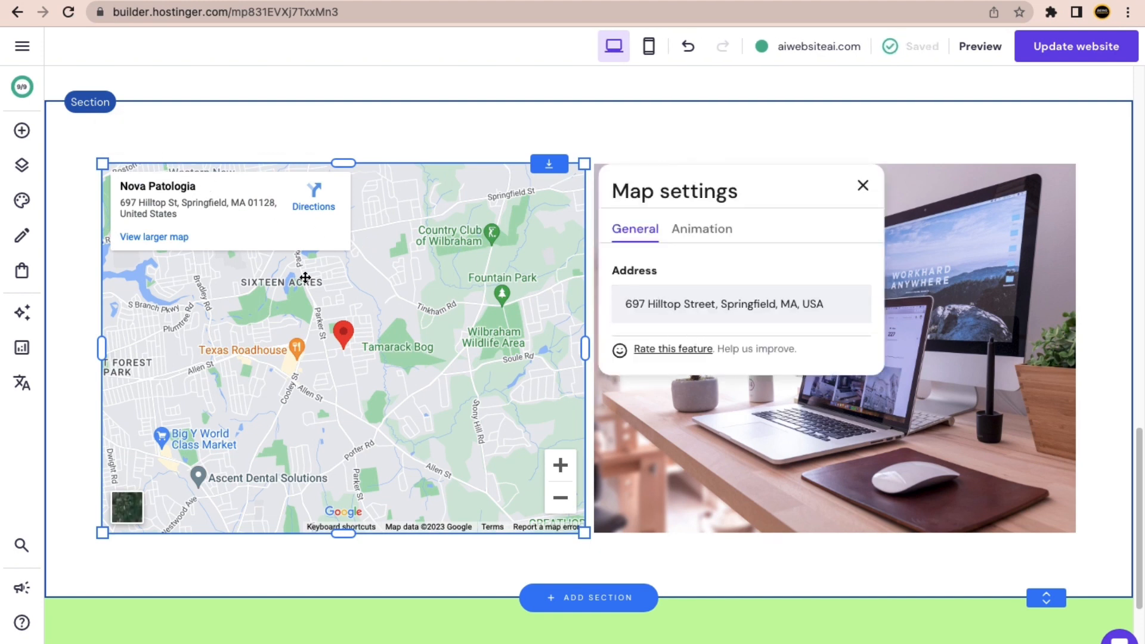
left_click(862, 186)
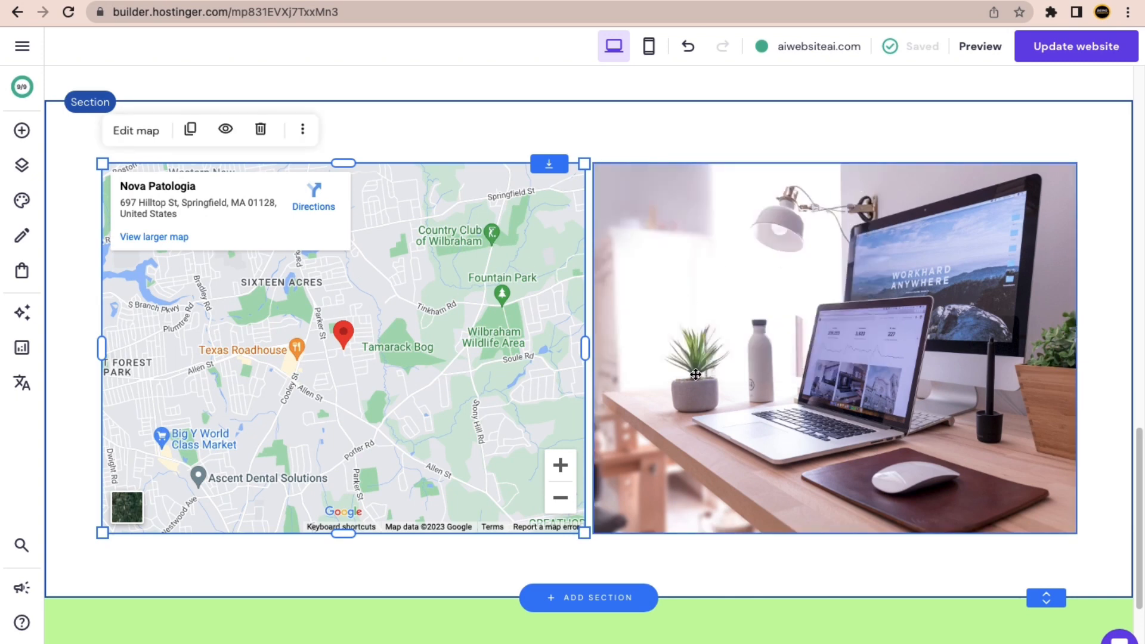
scroll(689, 373, "up", 5)
scroll(685, 380, "up", 6)
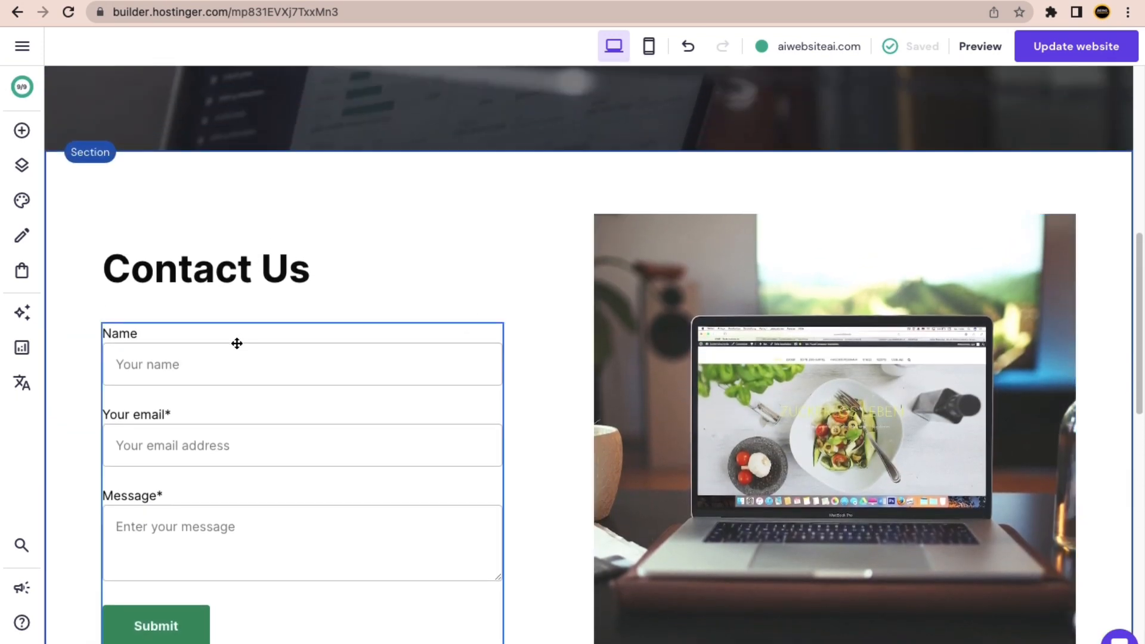
left_click(242, 354)
left_click(148, 297)
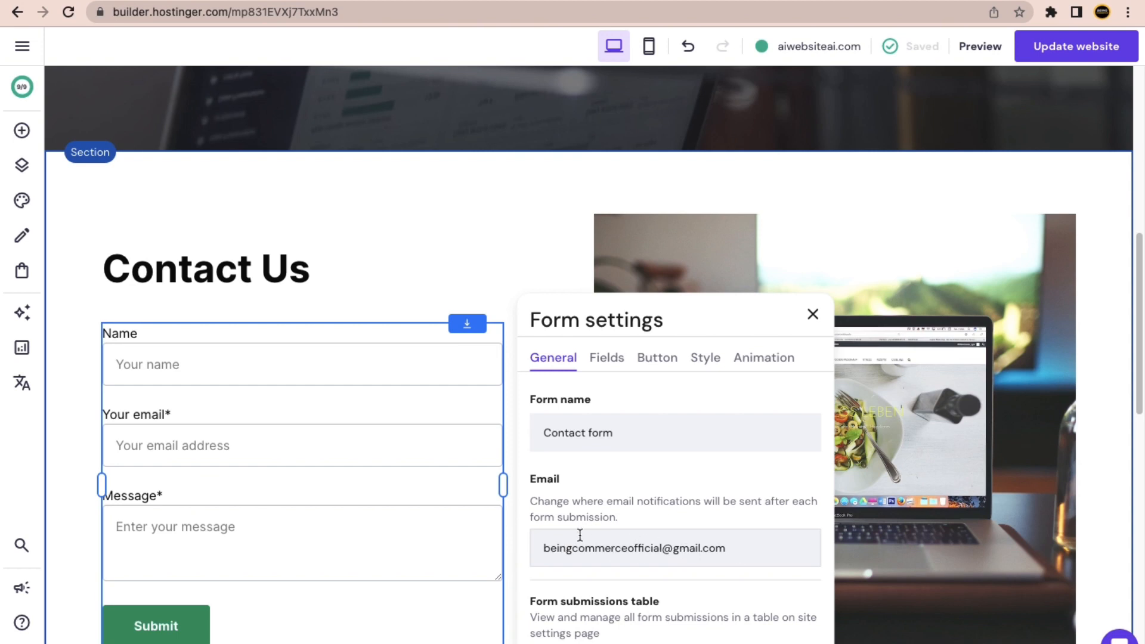
left_click(813, 314)
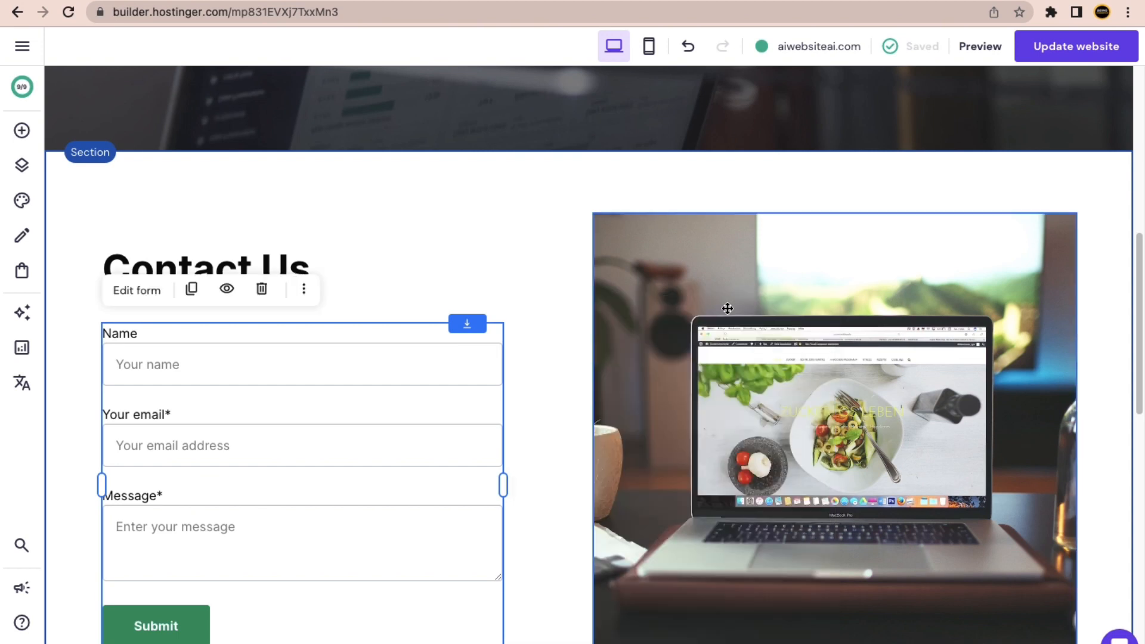
left_click(147, 295)
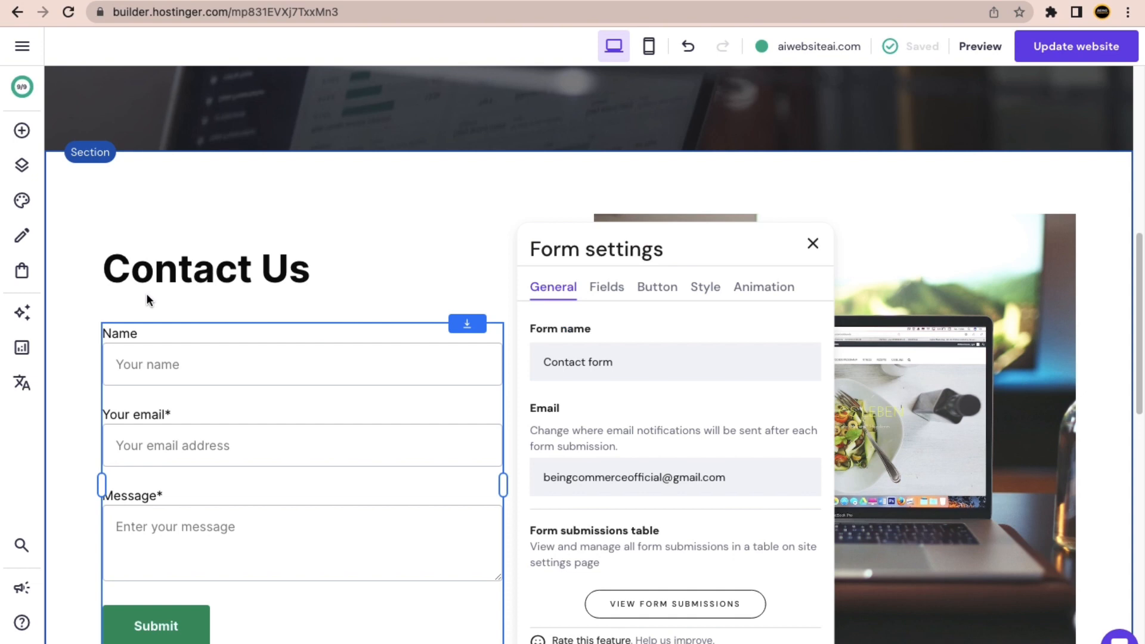
left_click(654, 289)
left_click(706, 289)
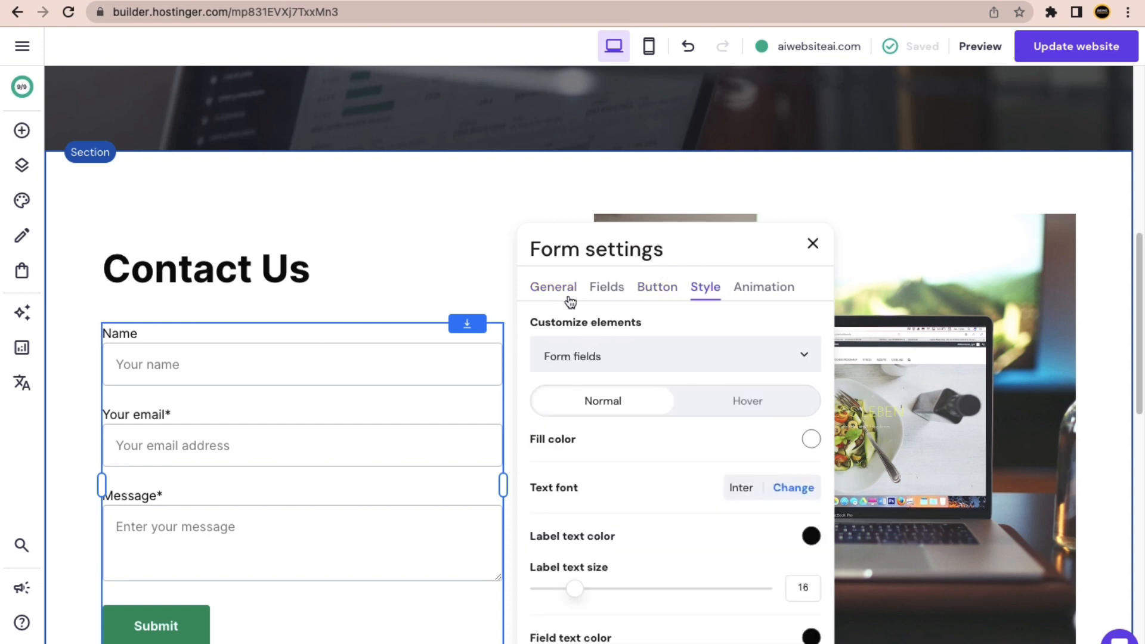
left_click(812, 245)
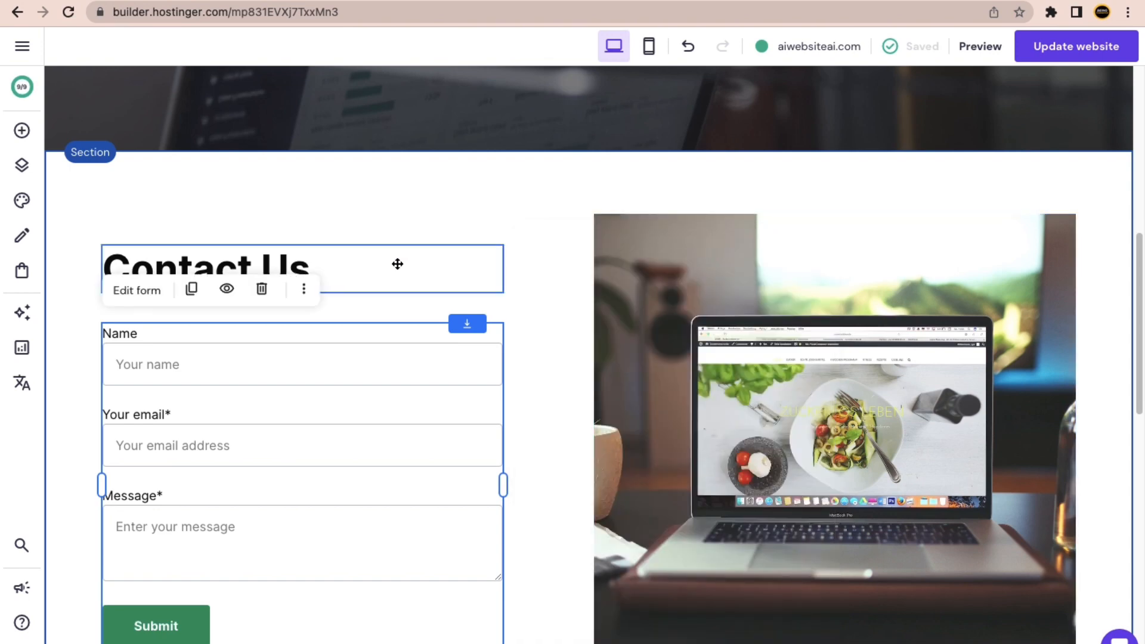
scroll(450, 322, "up", 15)
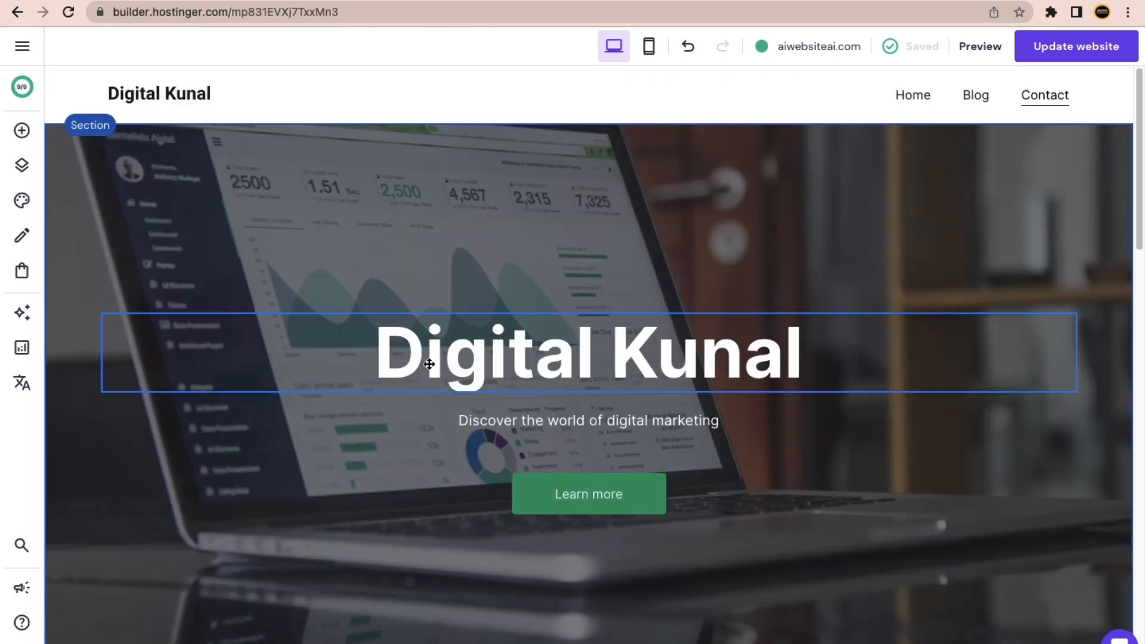
Show the Pages and navigation list with Home, Blog and Contact in the main menu.
scroll(455, 230, "down", 15)
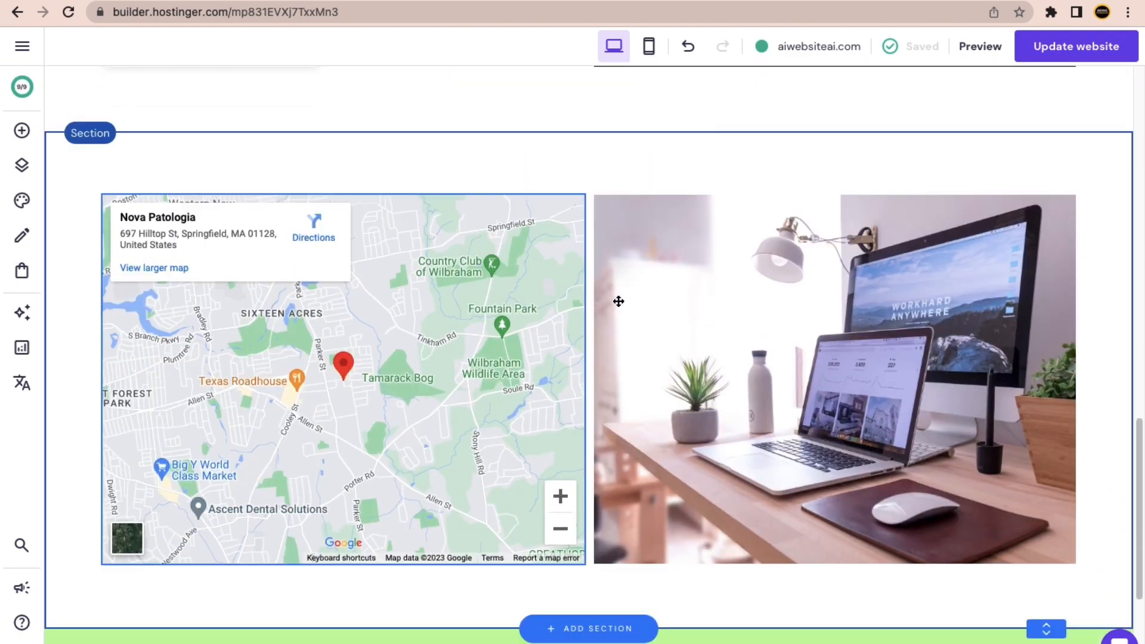
scroll(618, 301, "down", 5)
scroll(365, 403, "up", 20)
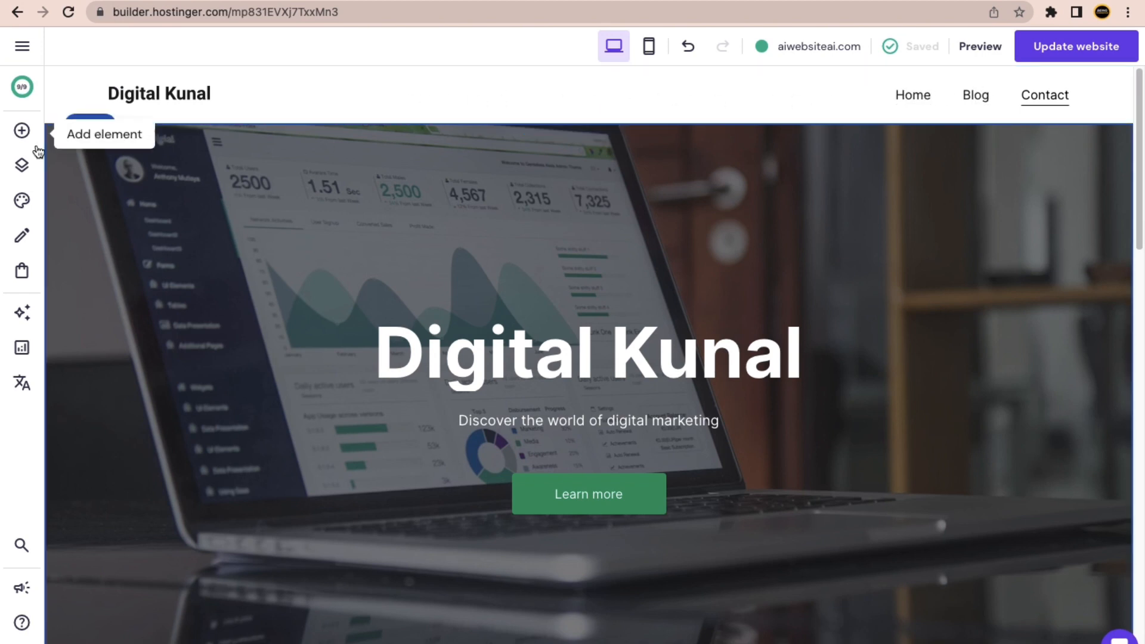
left_click(25, 170)
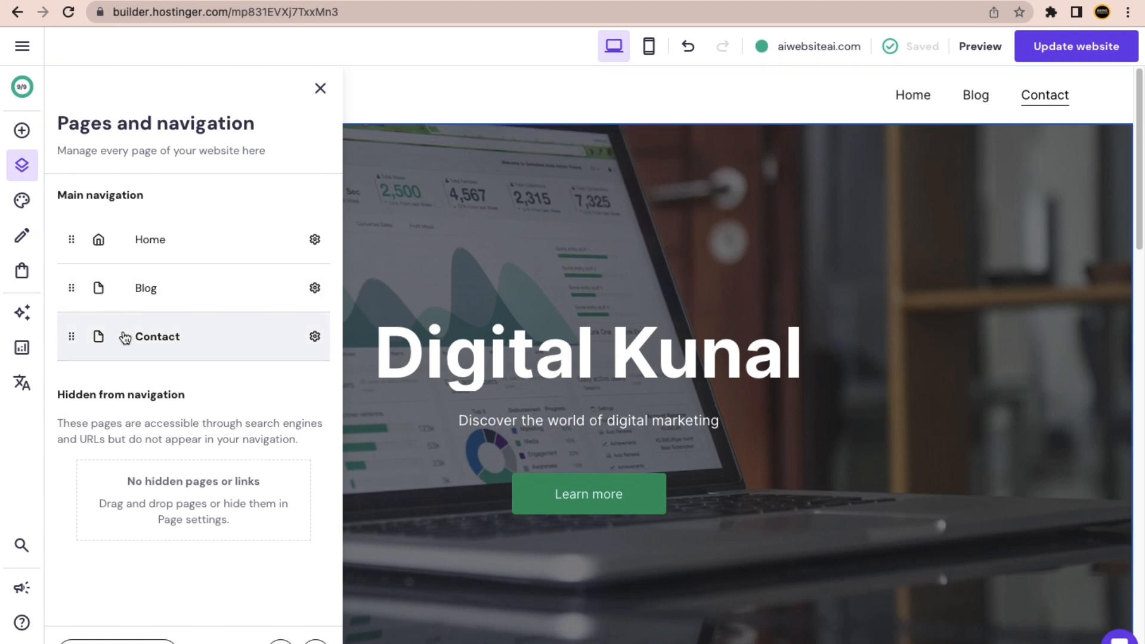
Put the Contact page back into the main navigation after briefly hiding it.
left_click_drag(72, 339, 65, 492)
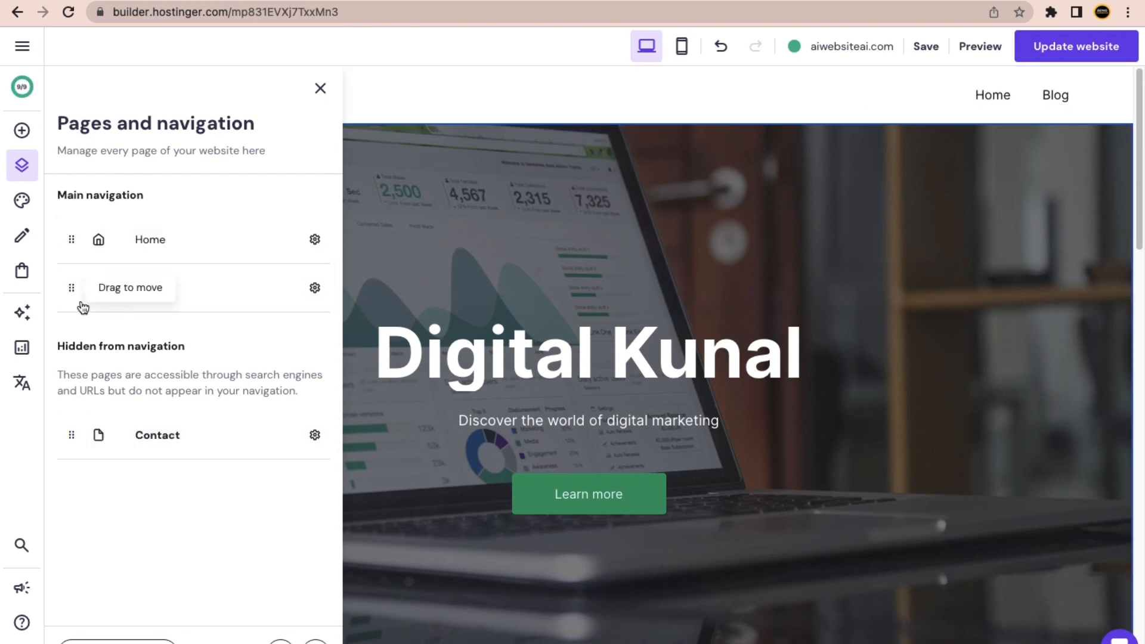
left_click_drag(116, 194, 76, 196)
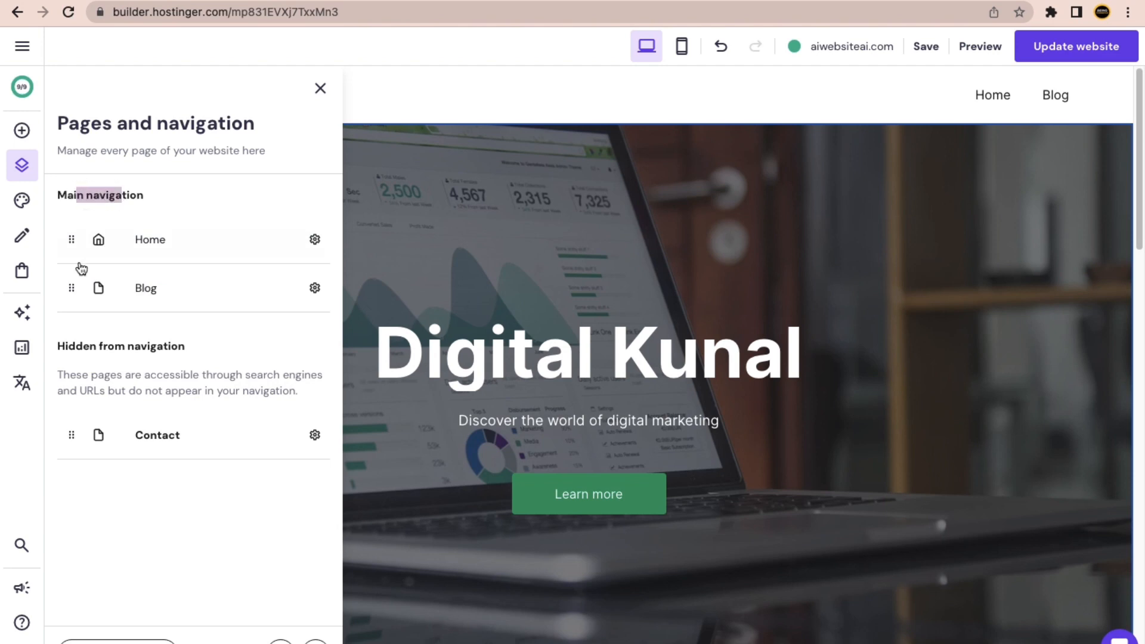
left_click_drag(57, 343, 177, 346)
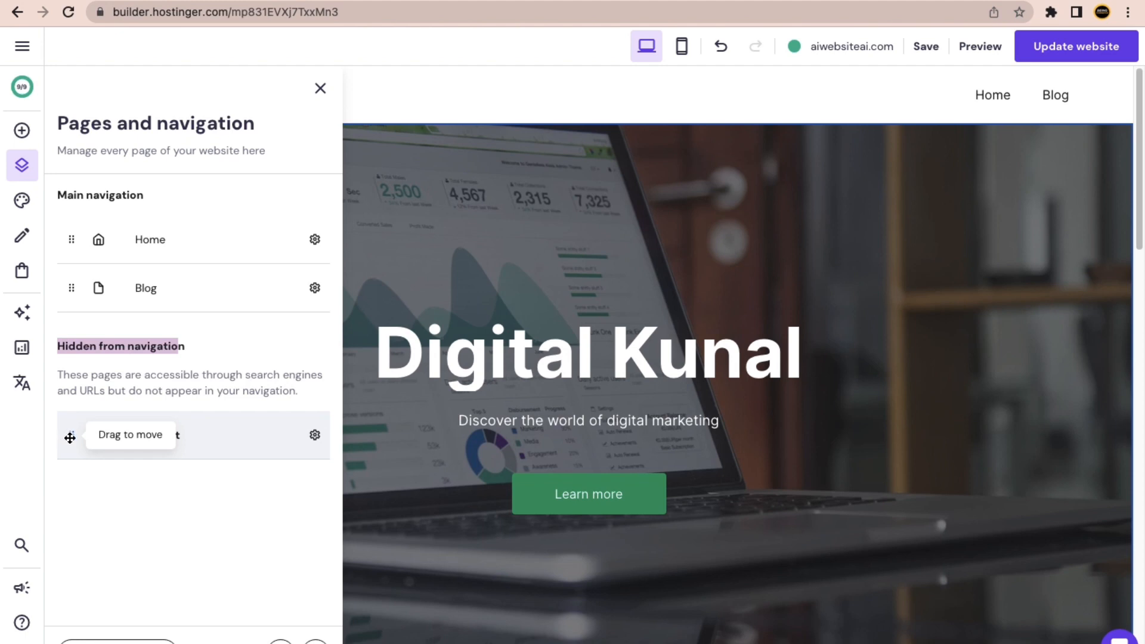
left_click_drag(69, 438, 69, 327)
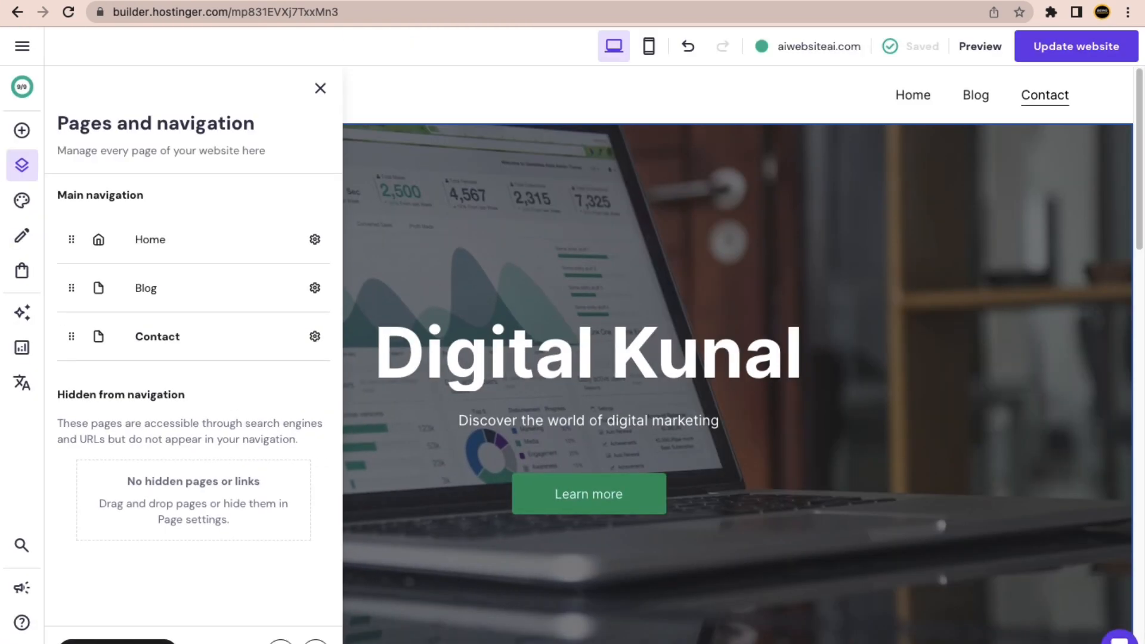
left_click(158, 637)
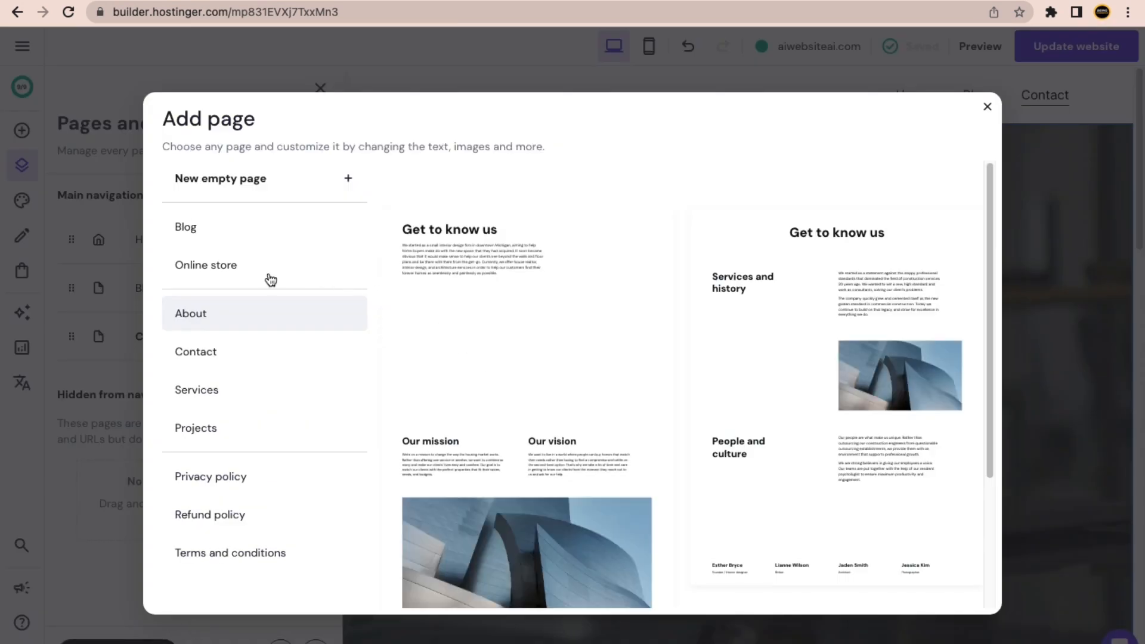
Add an About page from its template and dismiss its page settings.
scroll(788, 401, "down", 3)
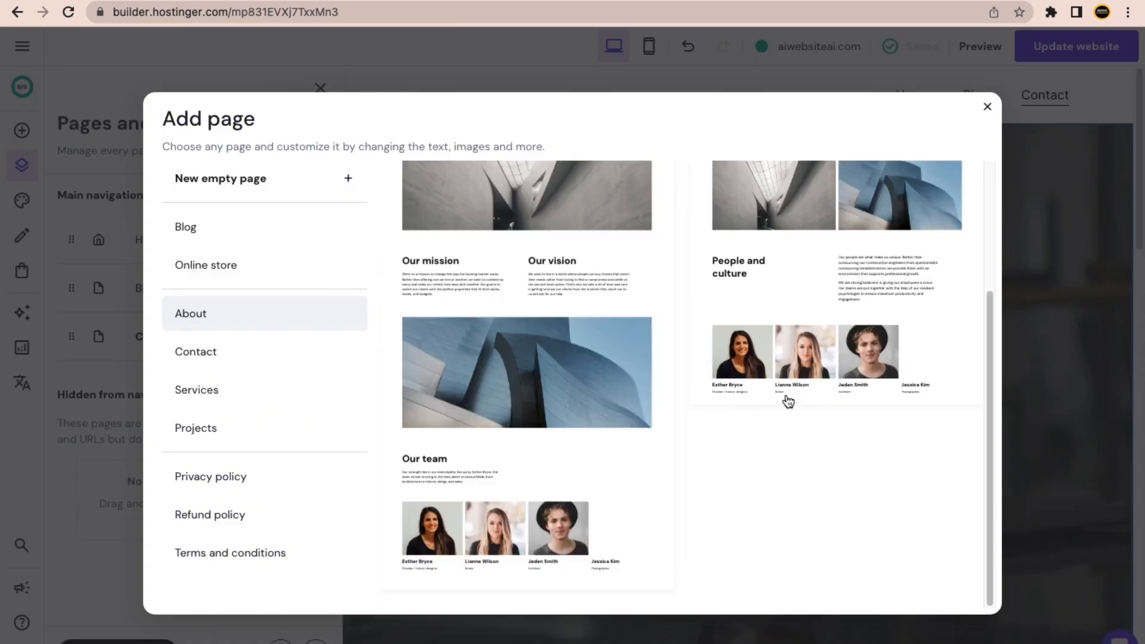
left_click(513, 331)
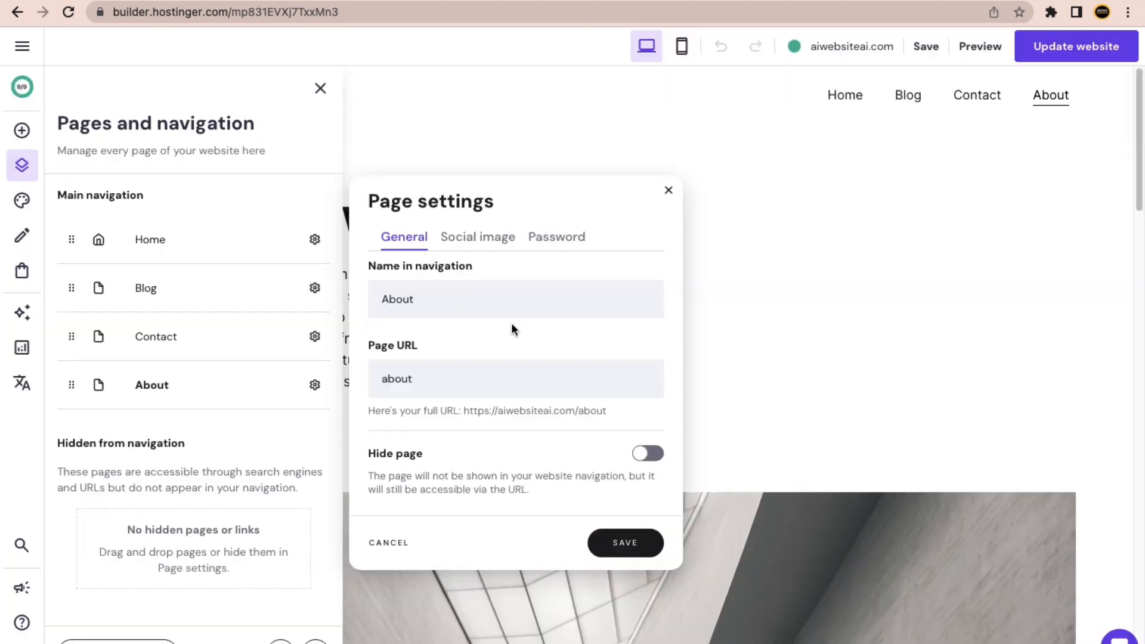
left_click(668, 191)
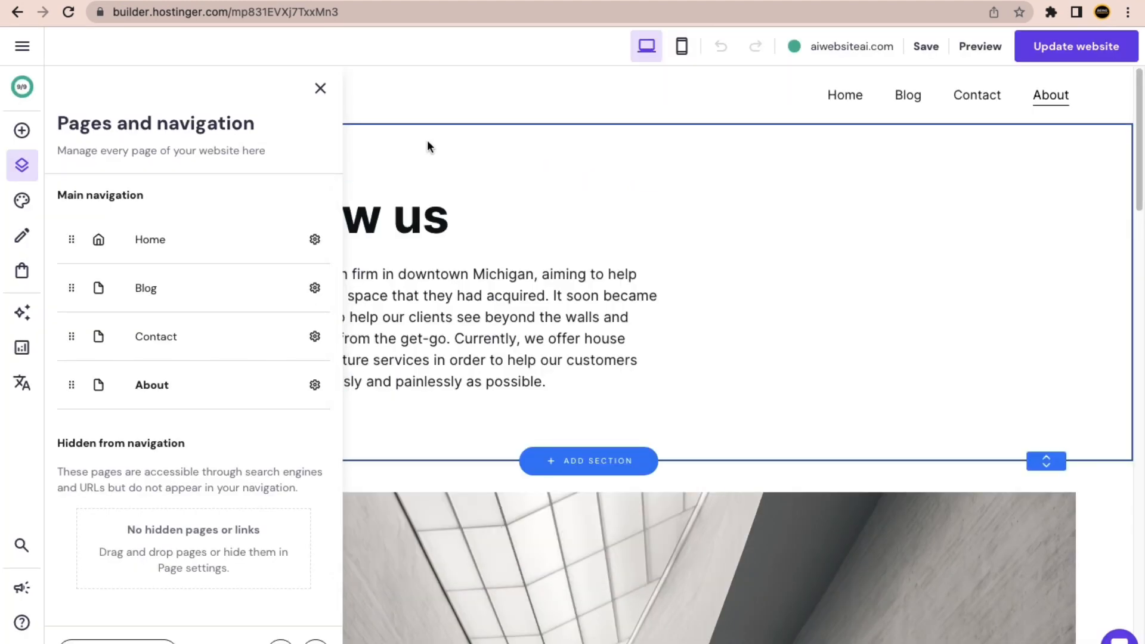
Close the pages list and select the About page's Get to know us intro paragraph.
left_click(319, 89)
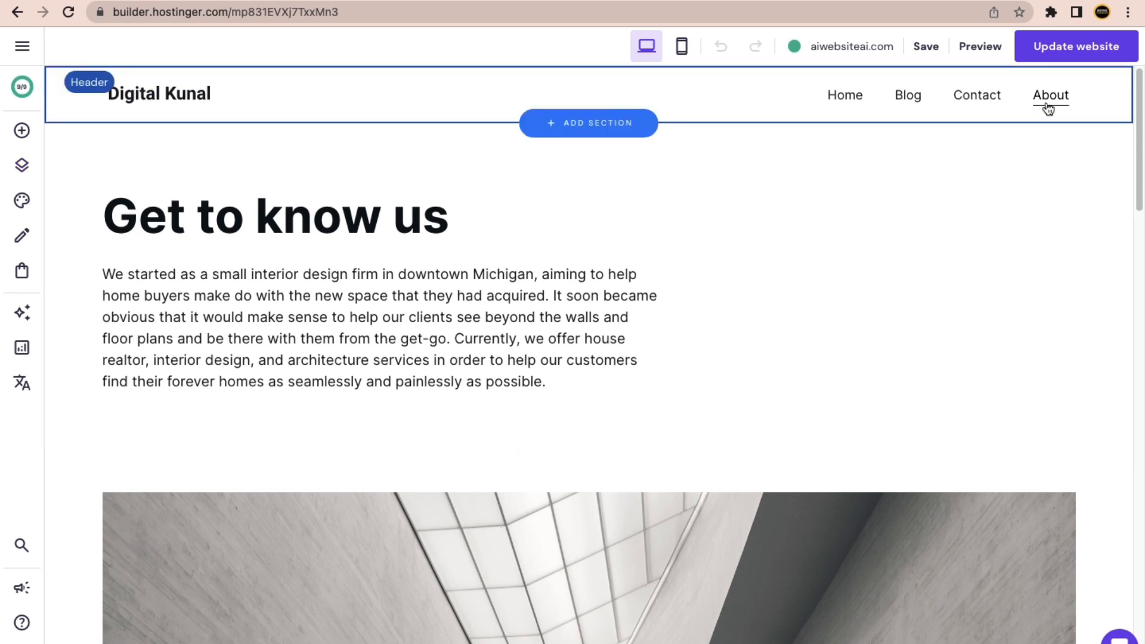
scroll(328, 292, "down", 1)
left_click(341, 217)
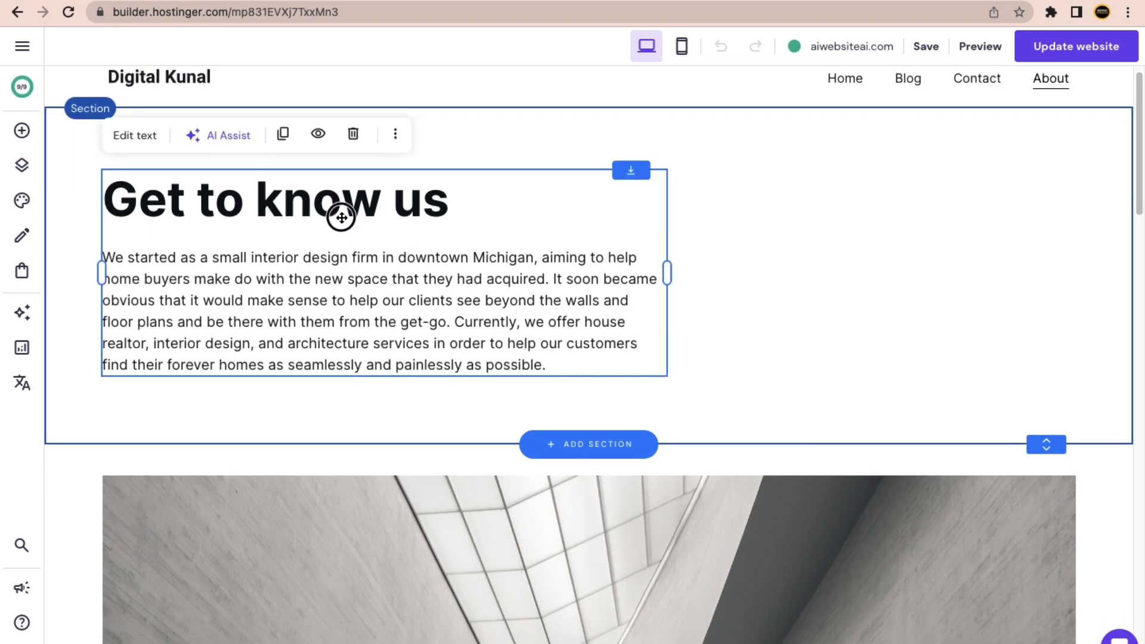
double_click(341, 217)
triple_click(307, 300)
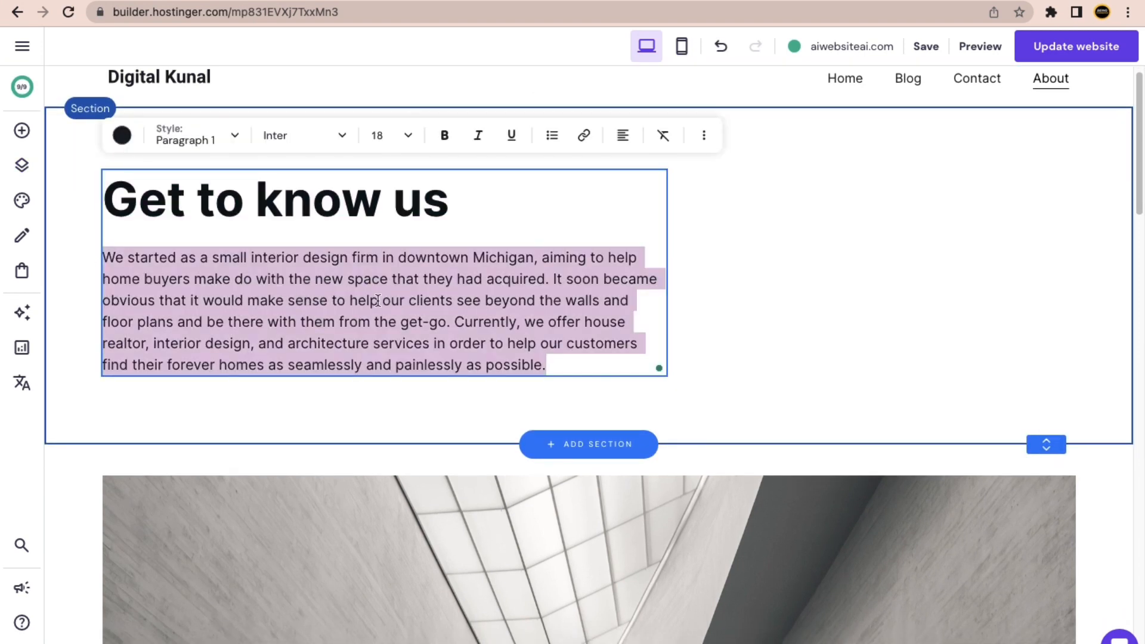
Scroll through the Our team section, selecting the first member's photo and name.
scroll(503, 333, "down", 15)
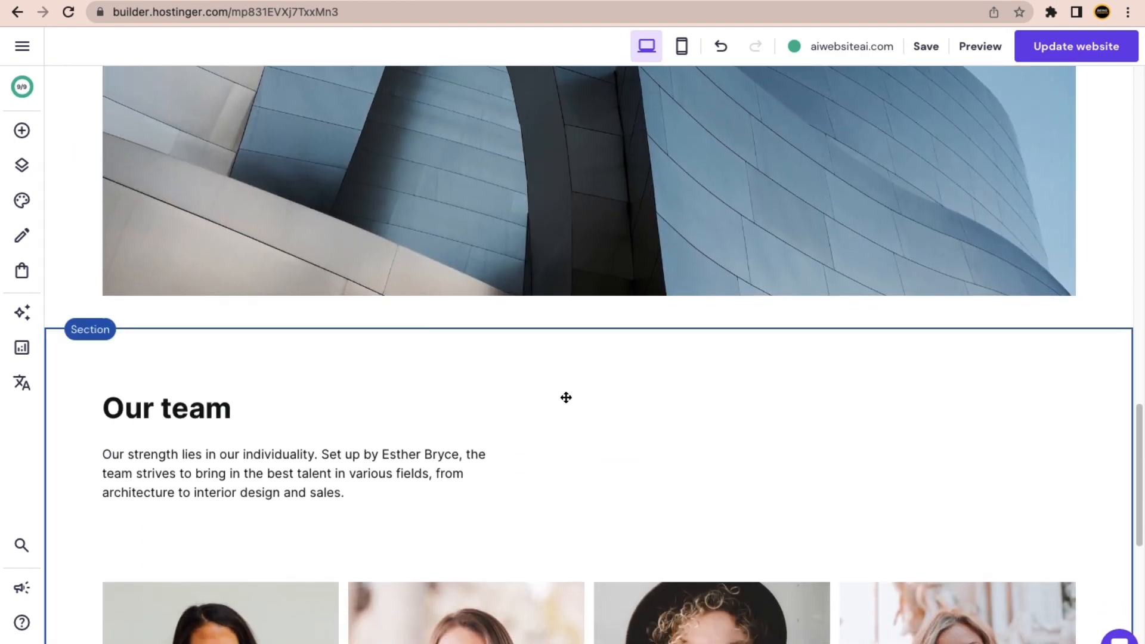
scroll(566, 397, "down", 9)
scroll(204, 302, "up", 3)
left_click(206, 305)
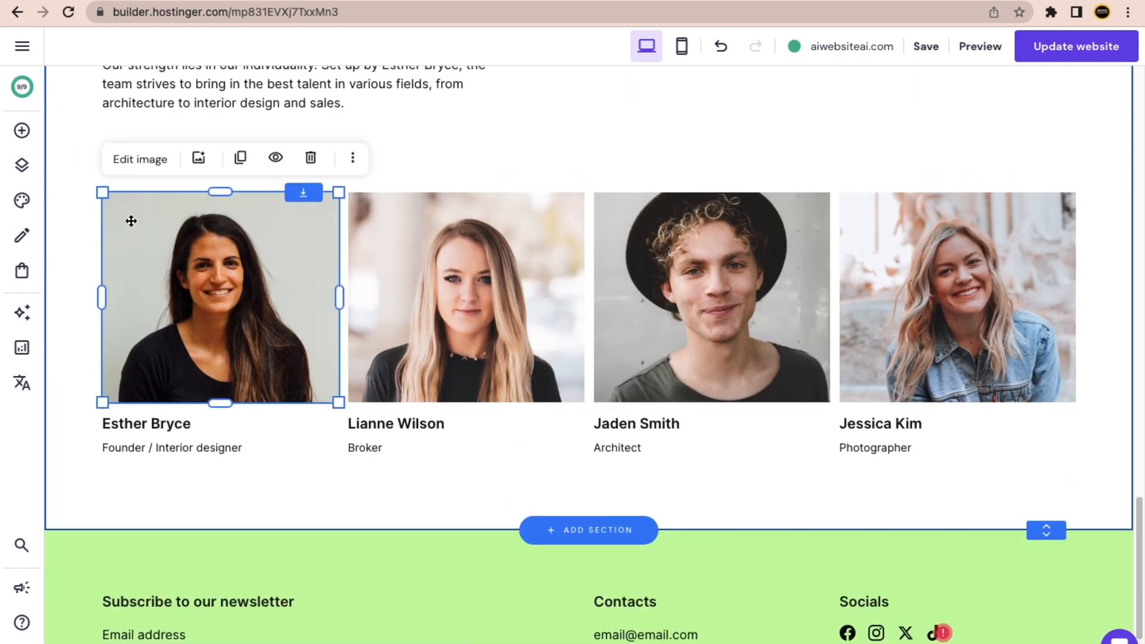
left_click(155, 421)
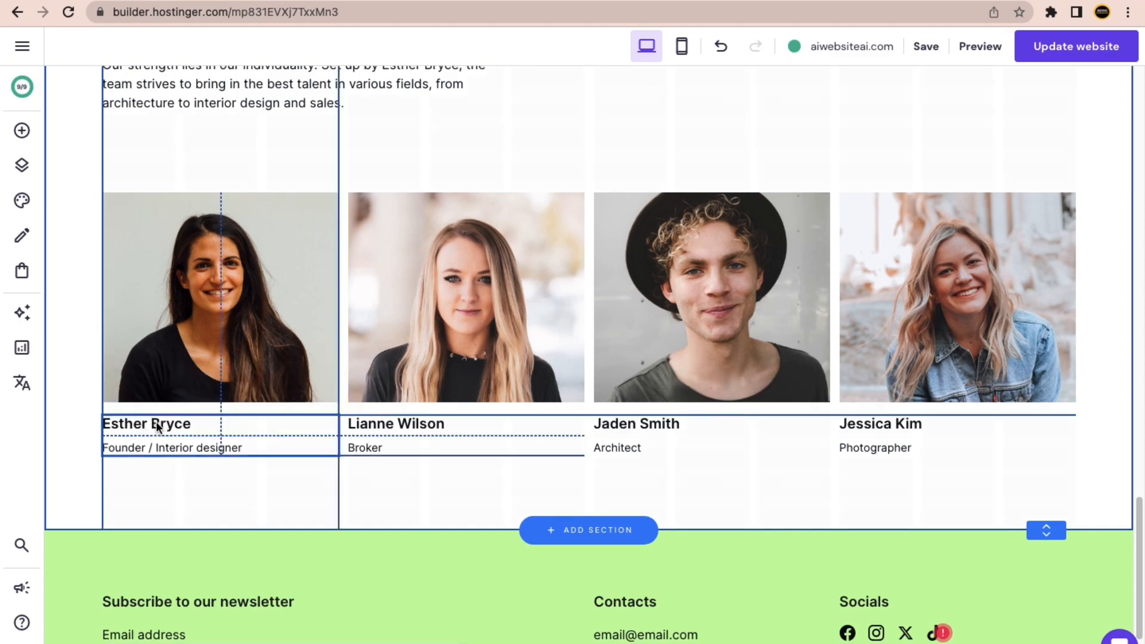
scroll(536, 379, "up", 9)
scroll(536, 379, "up", 10)
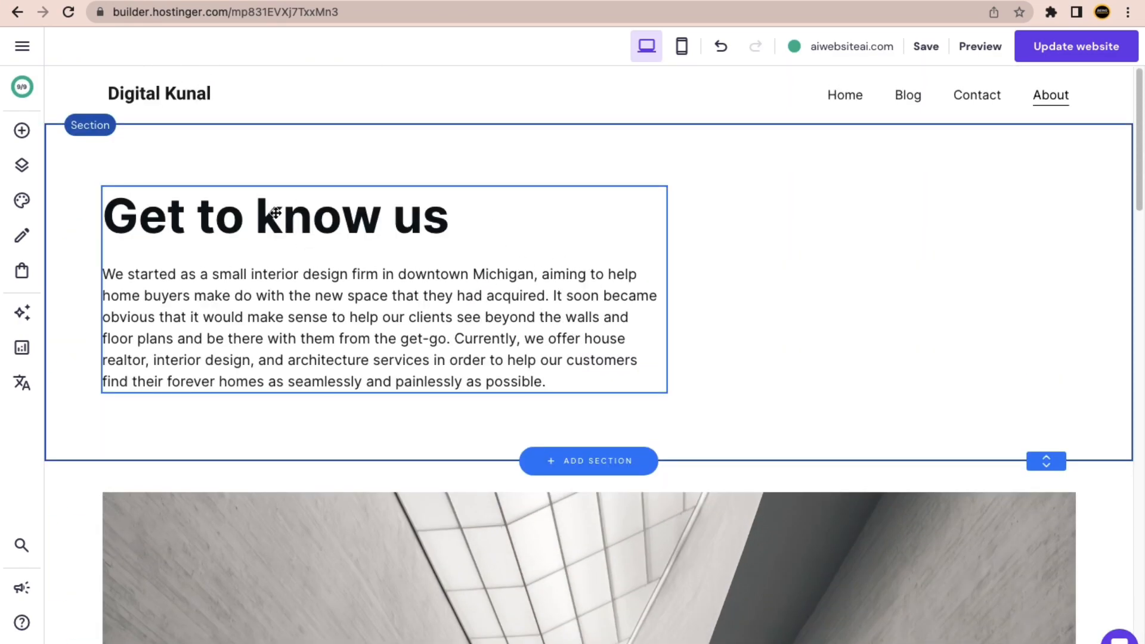
Drag About above Contact in Pages and navigation, so the menu reads Home, Blog, About, Contact.
left_click(22, 166)
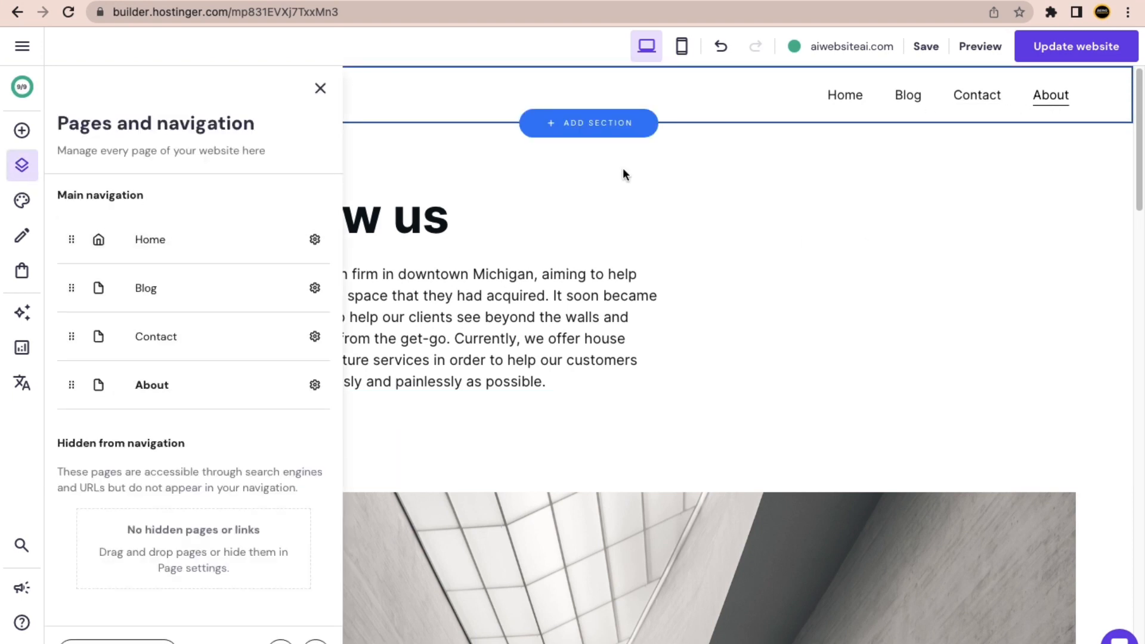
left_click_drag(70, 387, 70, 334)
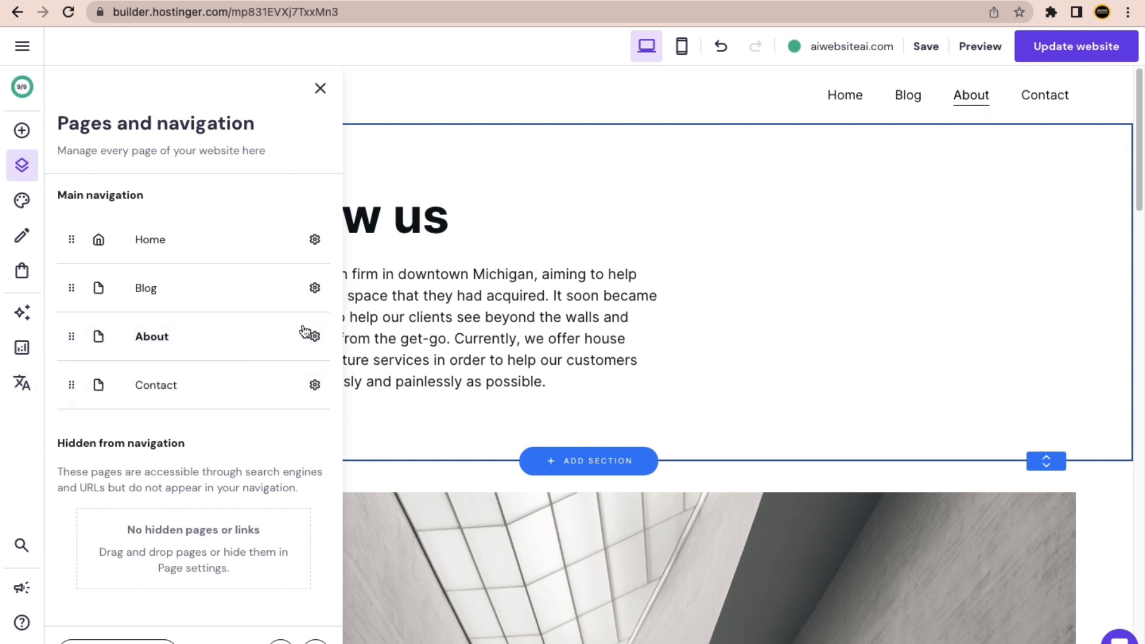
left_click(320, 89)
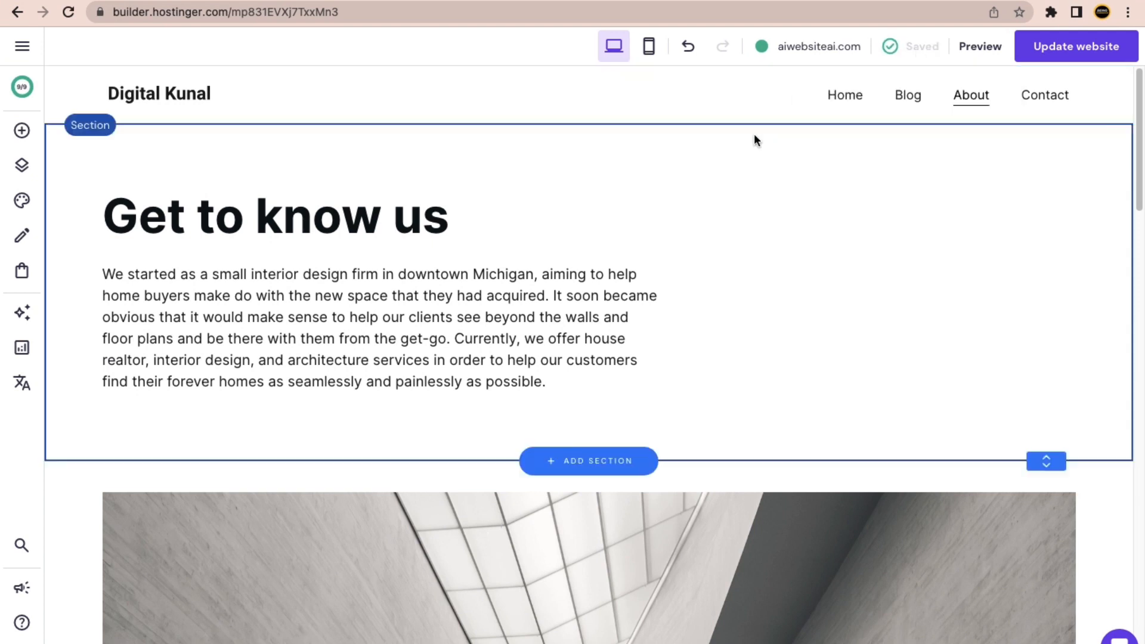
Go to the Home page and open the footer's Contacts text block for editing.
left_click(840, 97)
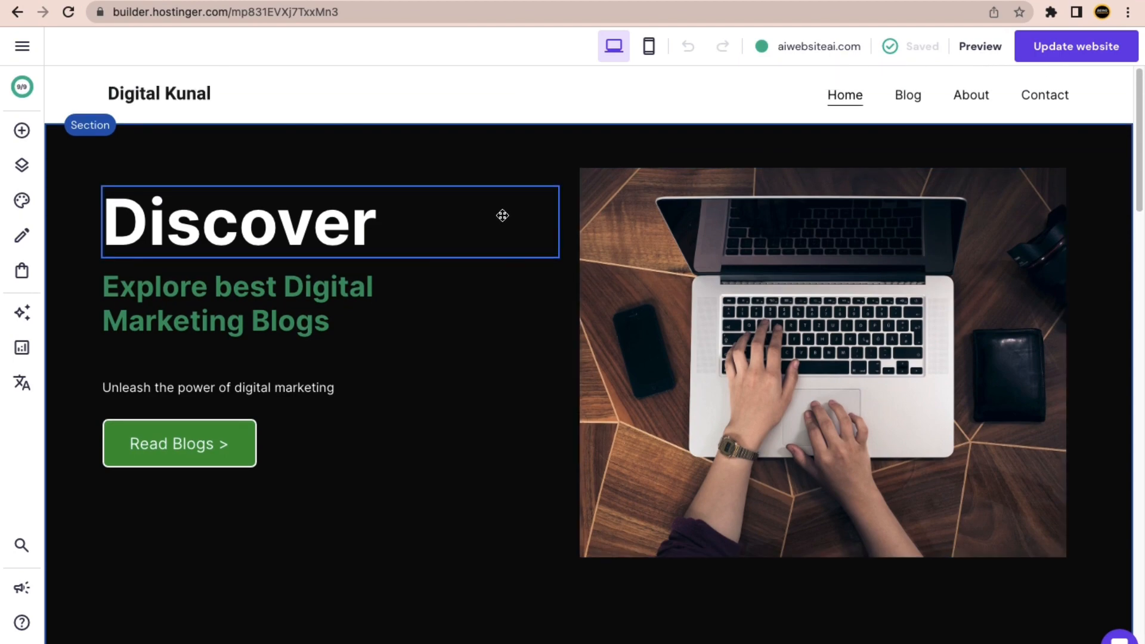
scroll(404, 349, "down", 2)
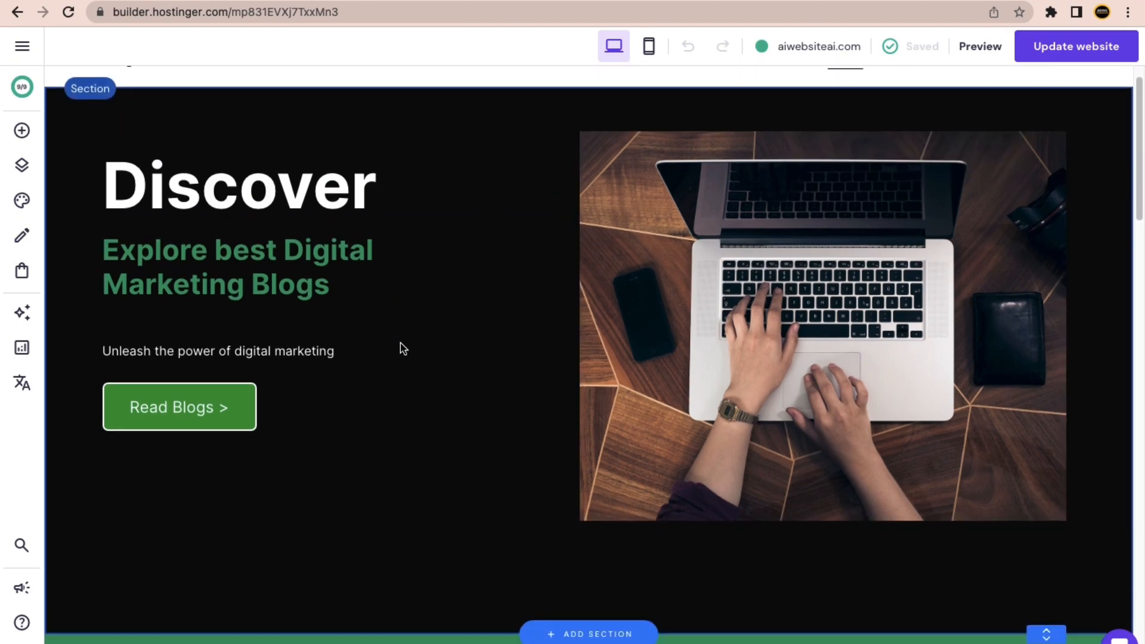
scroll(404, 349, "down", 20)
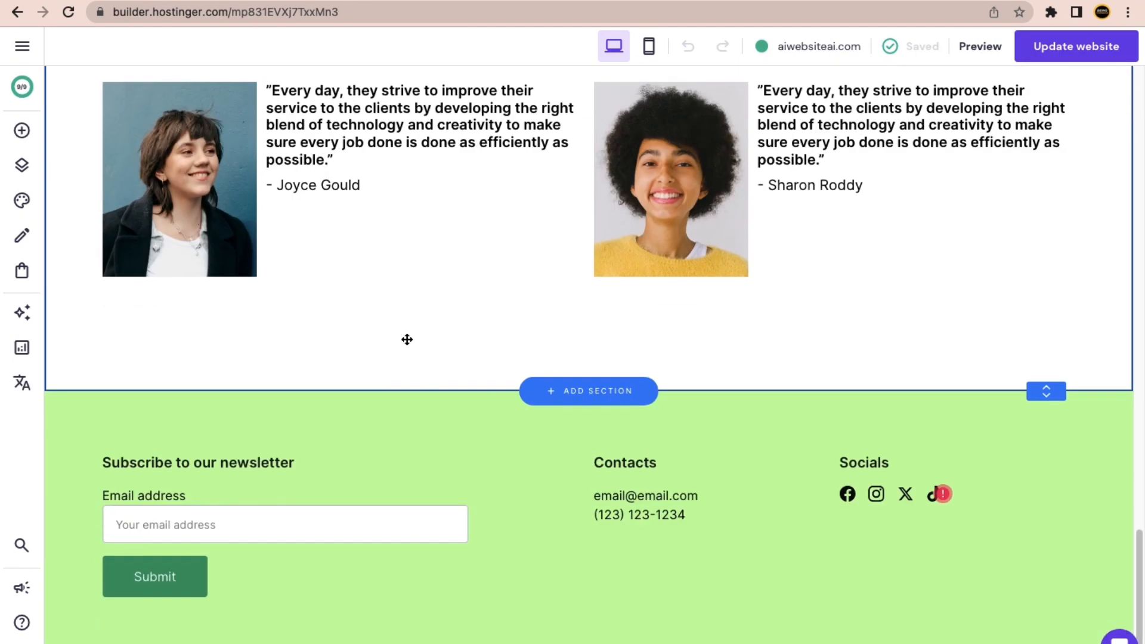
scroll(406, 339, "down", 1)
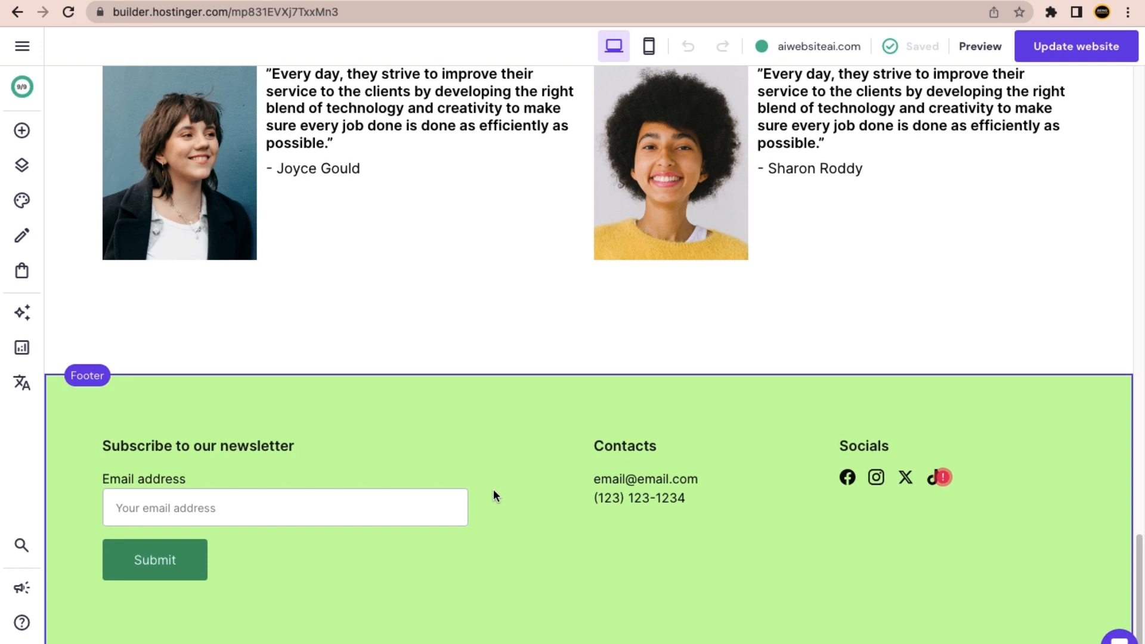
left_click(621, 483)
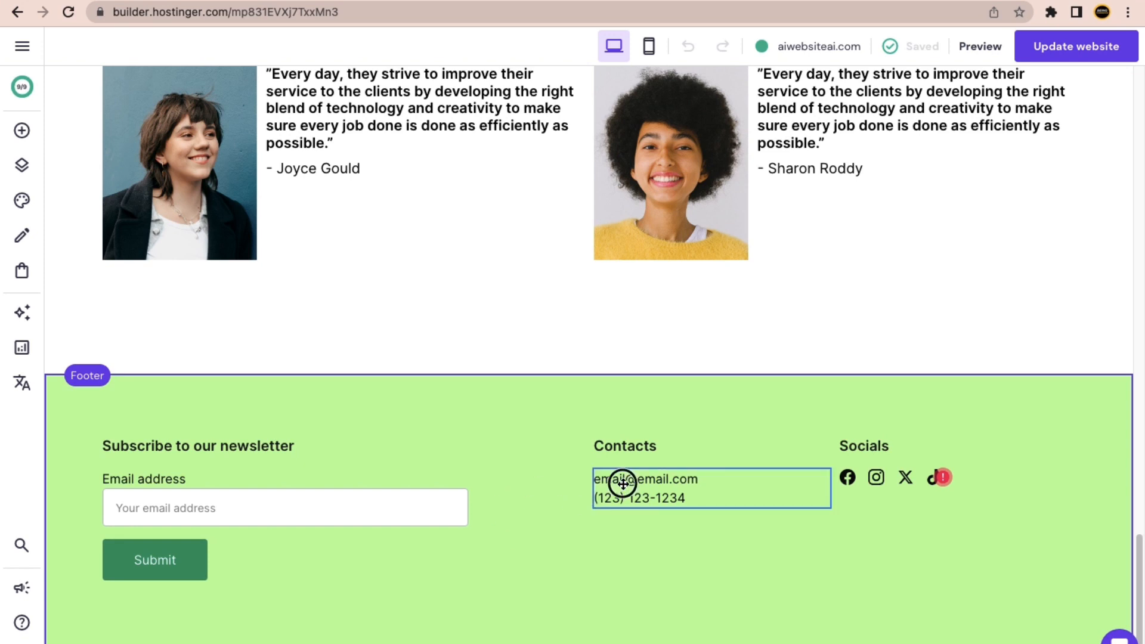
left_click(645, 481)
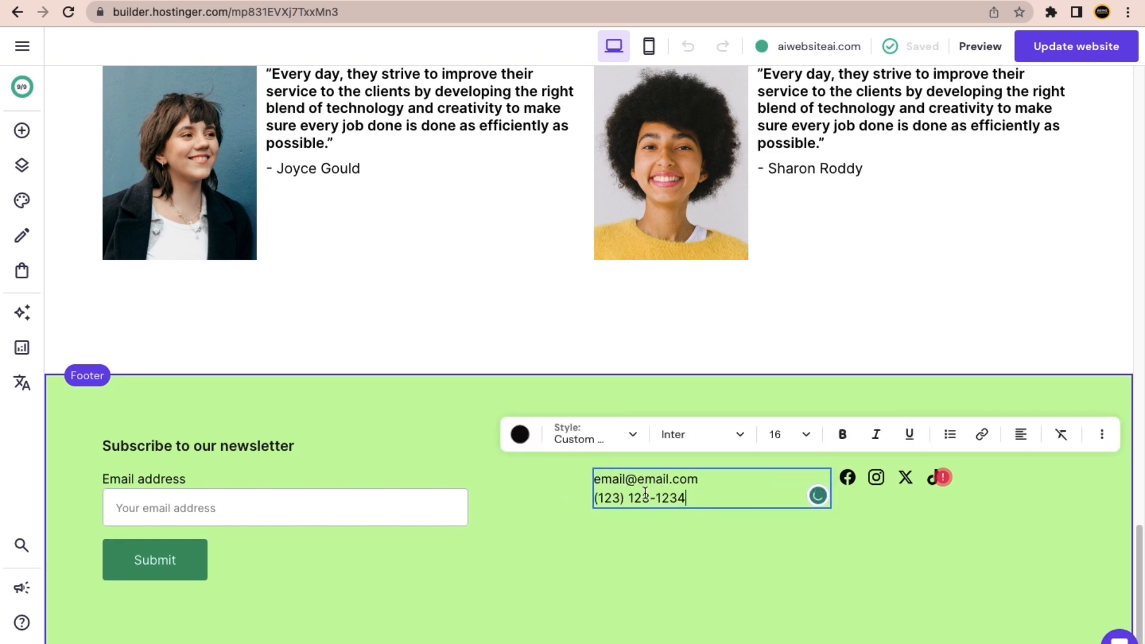
left_click(877, 476)
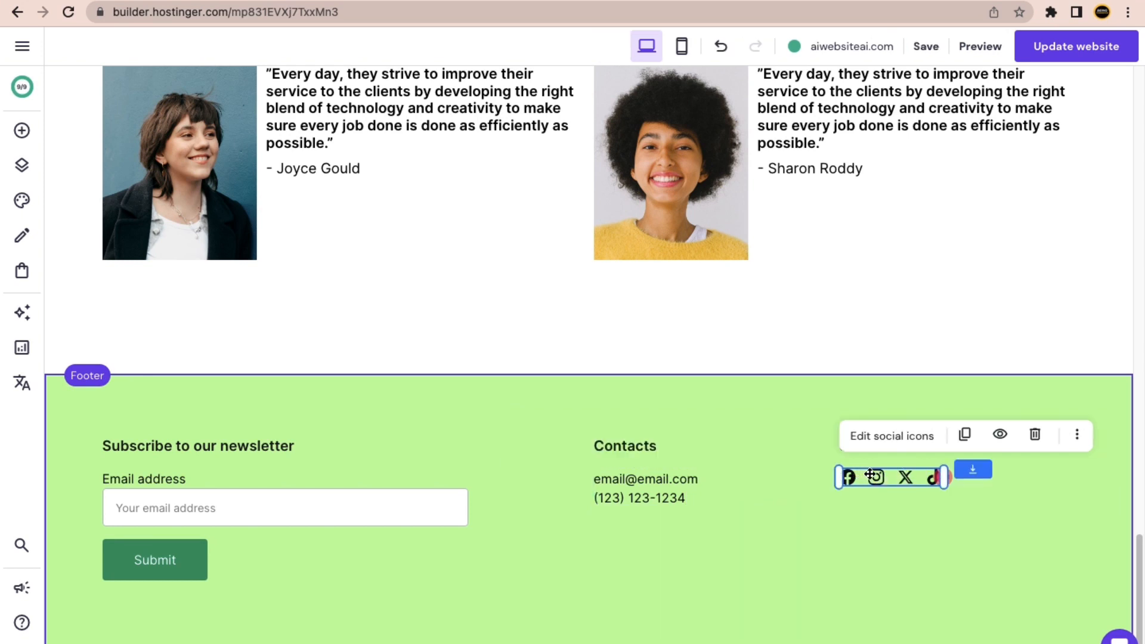
left_click(882, 436)
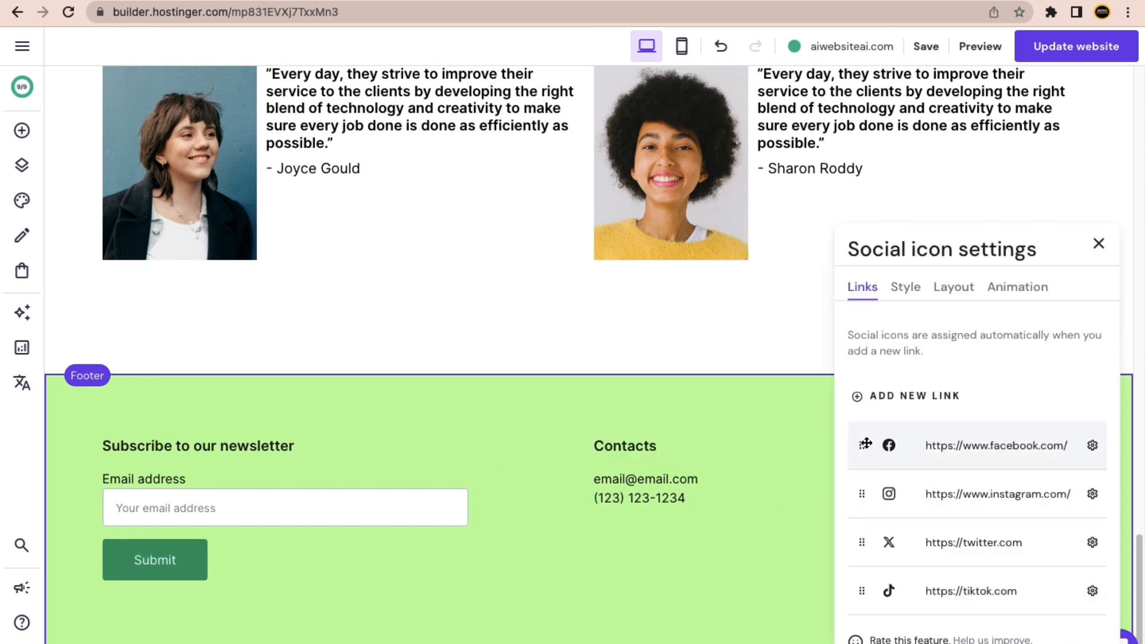
left_click(944, 449)
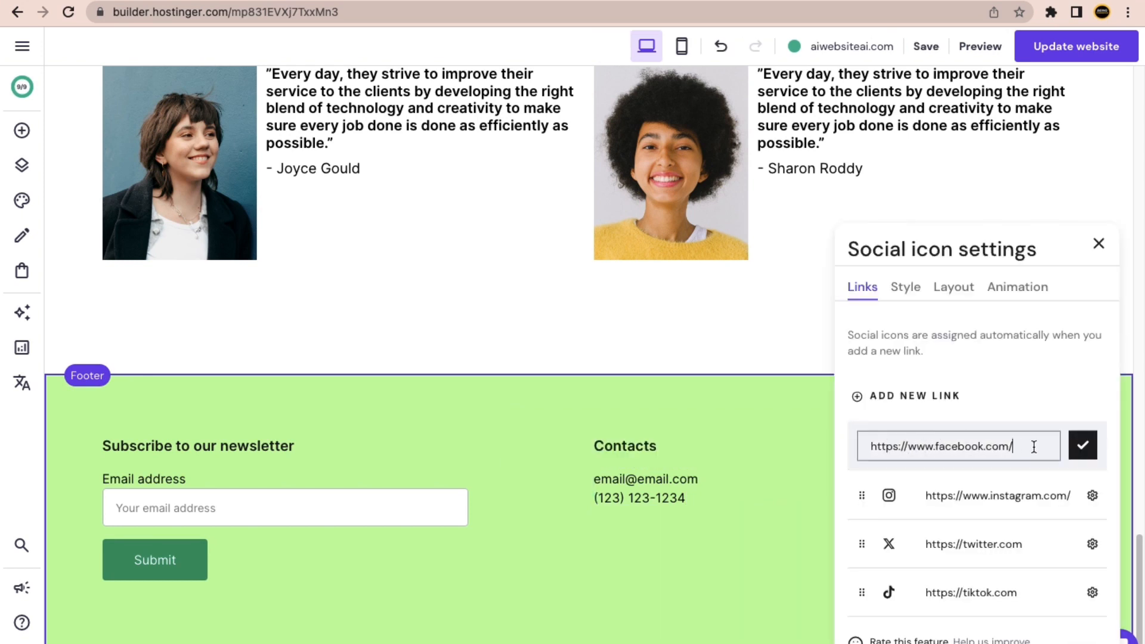
left_click_drag(1027, 447, 847, 451)
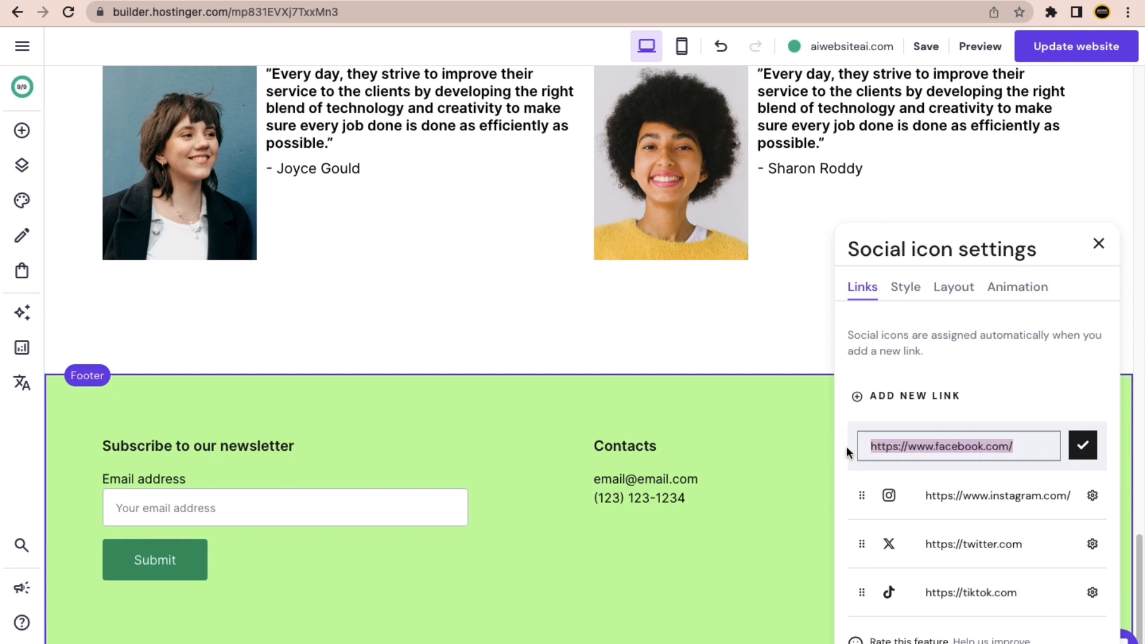
left_click(1081, 446)
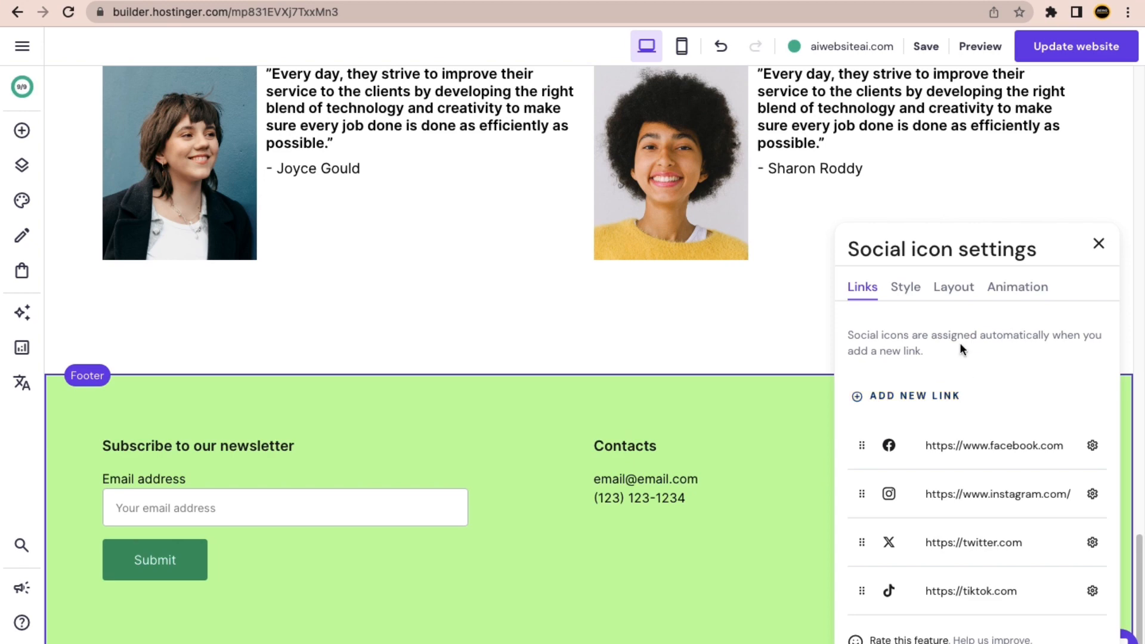
left_click(1099, 244)
scroll(334, 453, "up", 8)
scroll(467, 450, "up", 15)
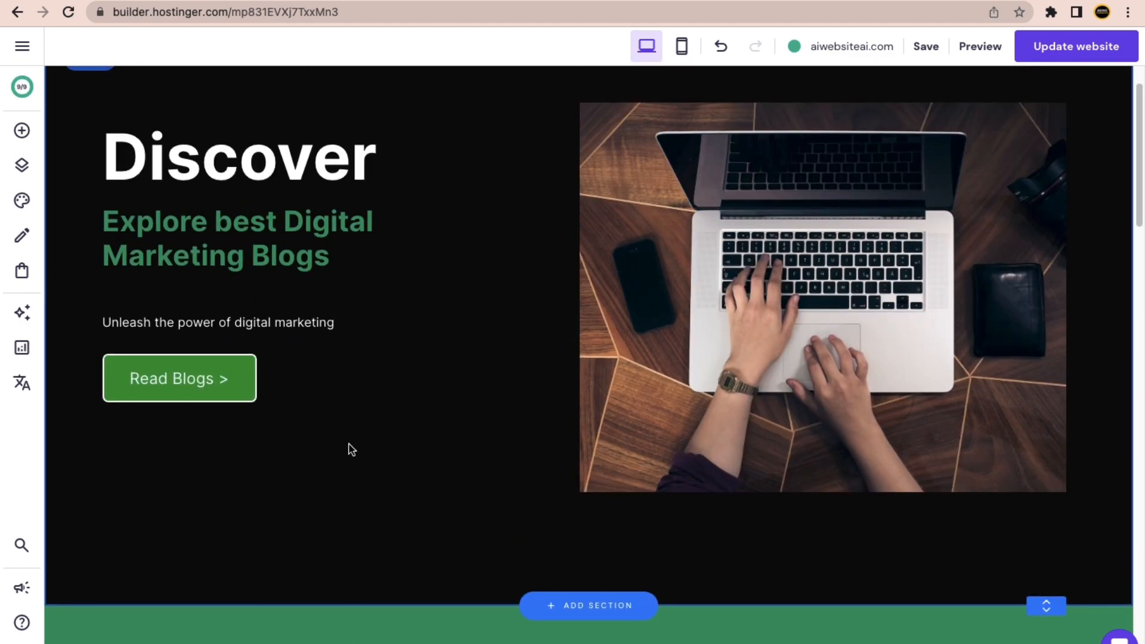
scroll(346, 449, "up", 2)
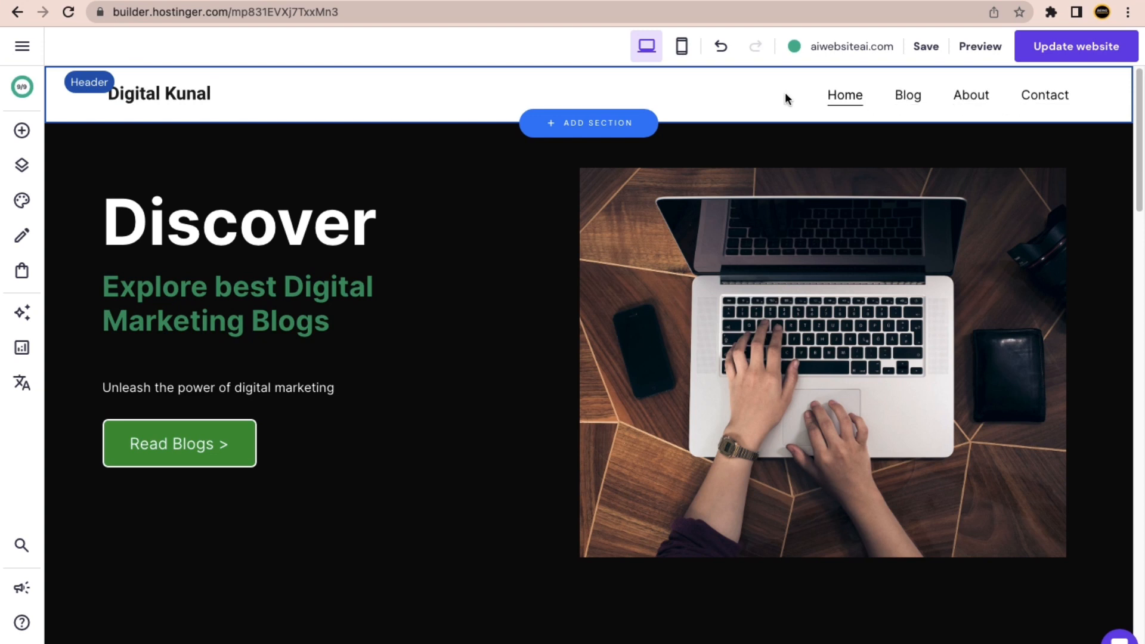
In mobile view, apply Auto-fix layout to the hero section.
left_click(683, 53)
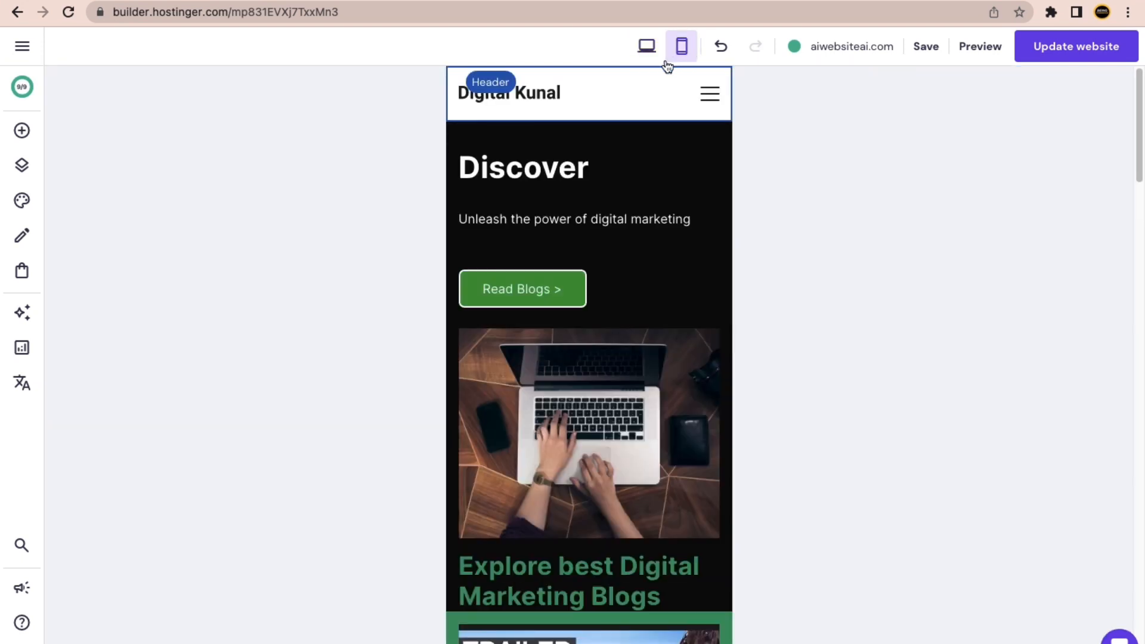
scroll(586, 360, "down", 1)
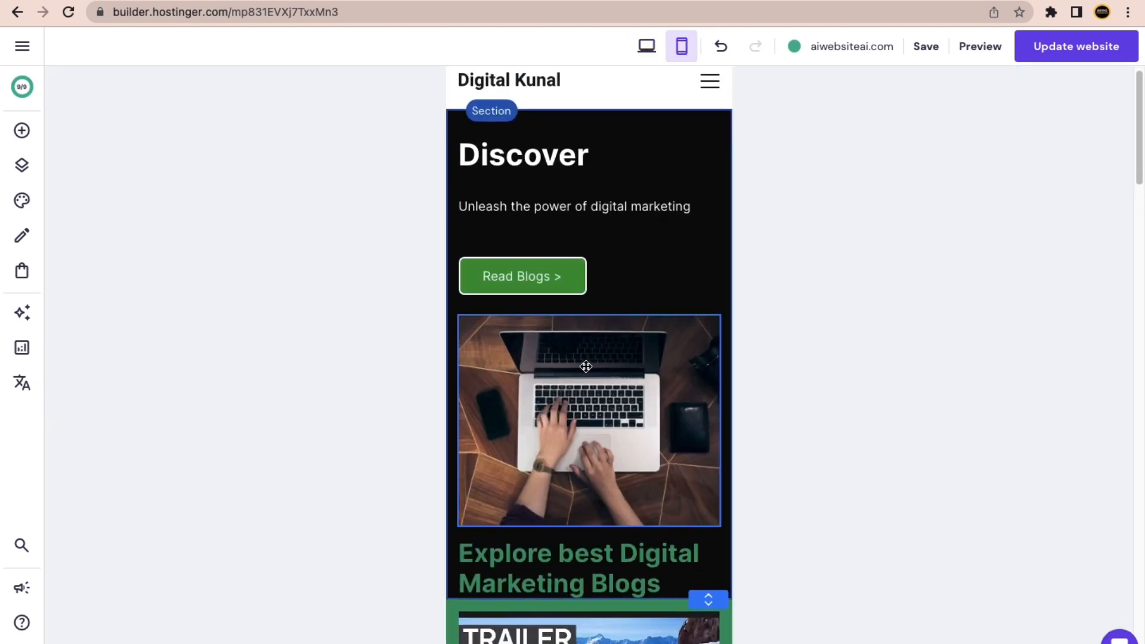
scroll(586, 366, "up", 1)
left_click(575, 142)
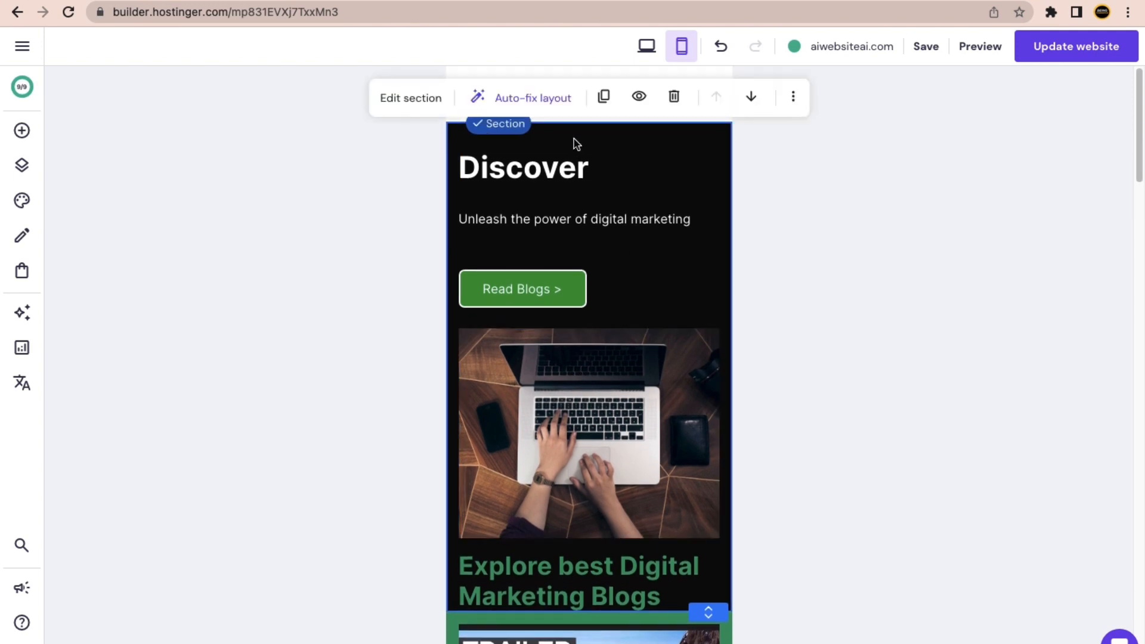
left_click(541, 101)
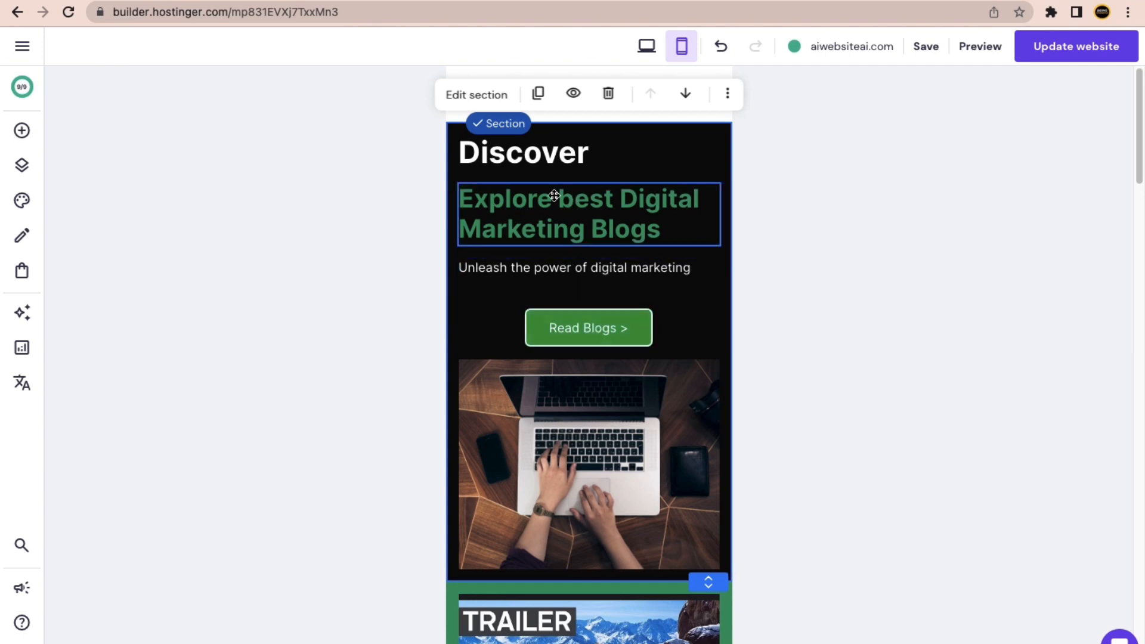
scroll(572, 328, "down", 2)
scroll(569, 337, "down", 3)
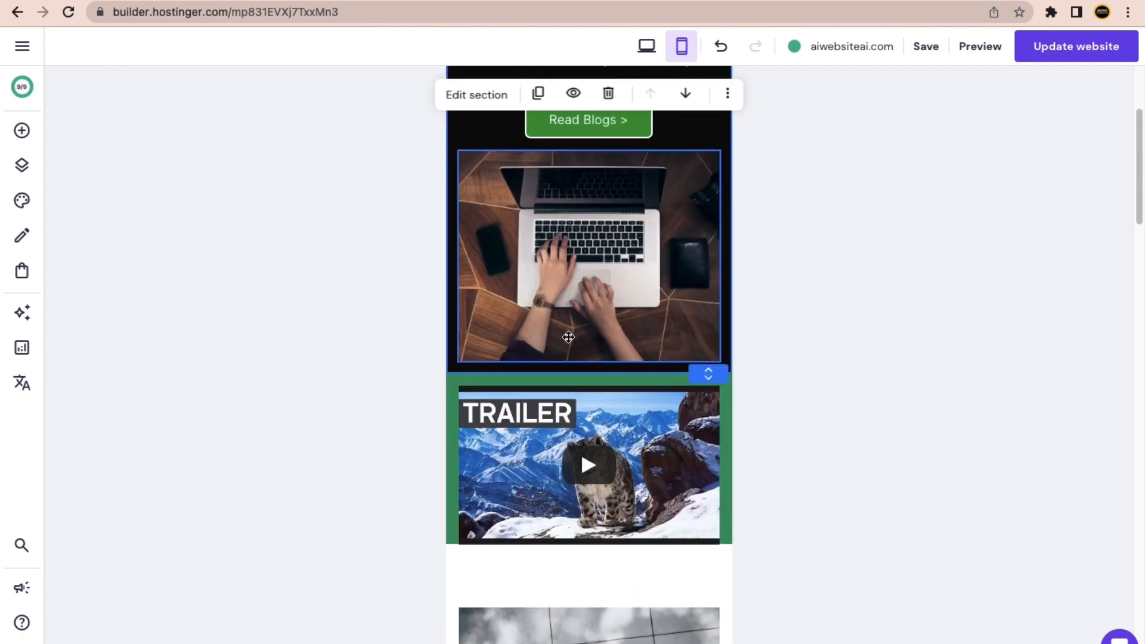
scroll(572, 346, "down", 3)
scroll(578, 370, "up", 6)
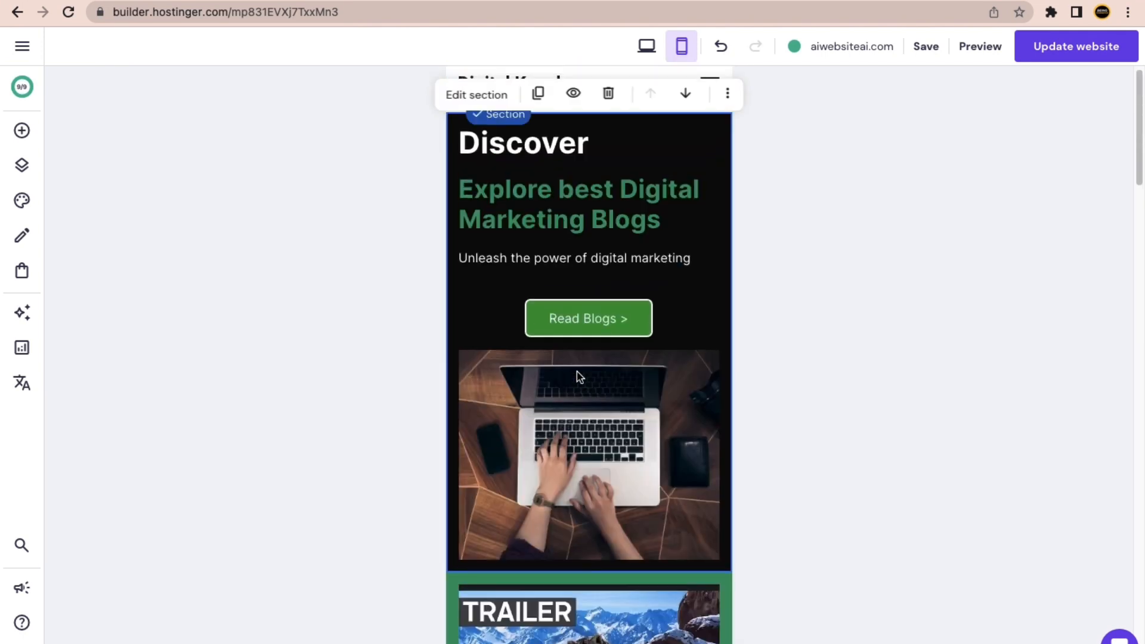
scroll(575, 375, "down", 1)
scroll(578, 357, "up", 1)
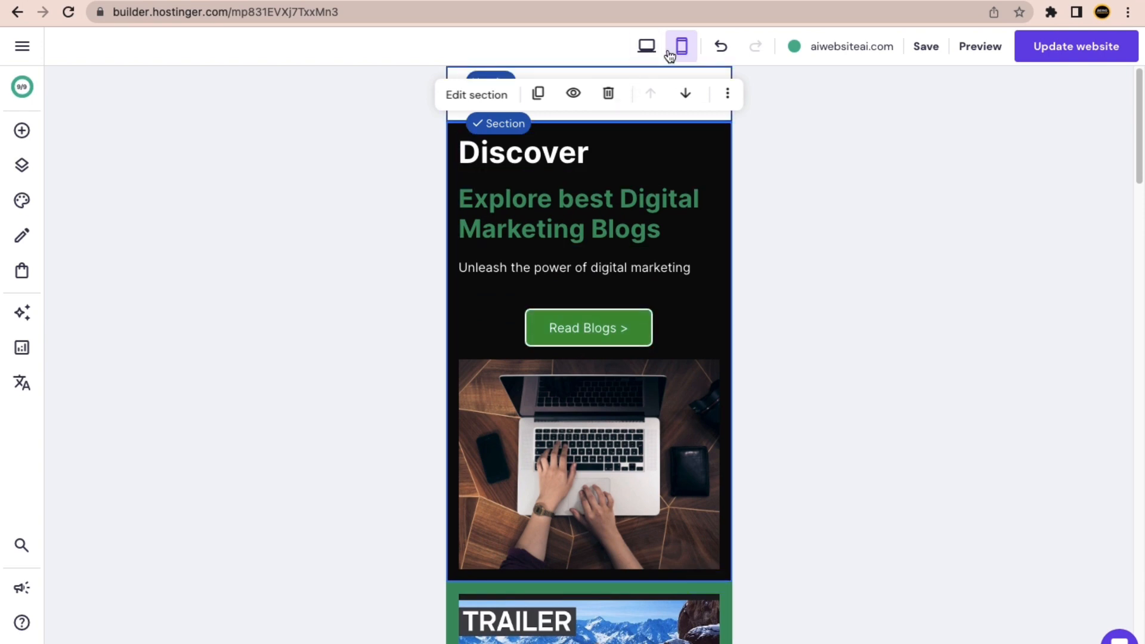
Compare the hero in desktop view, then return to mobile and select the Discover heading.
left_click(648, 48)
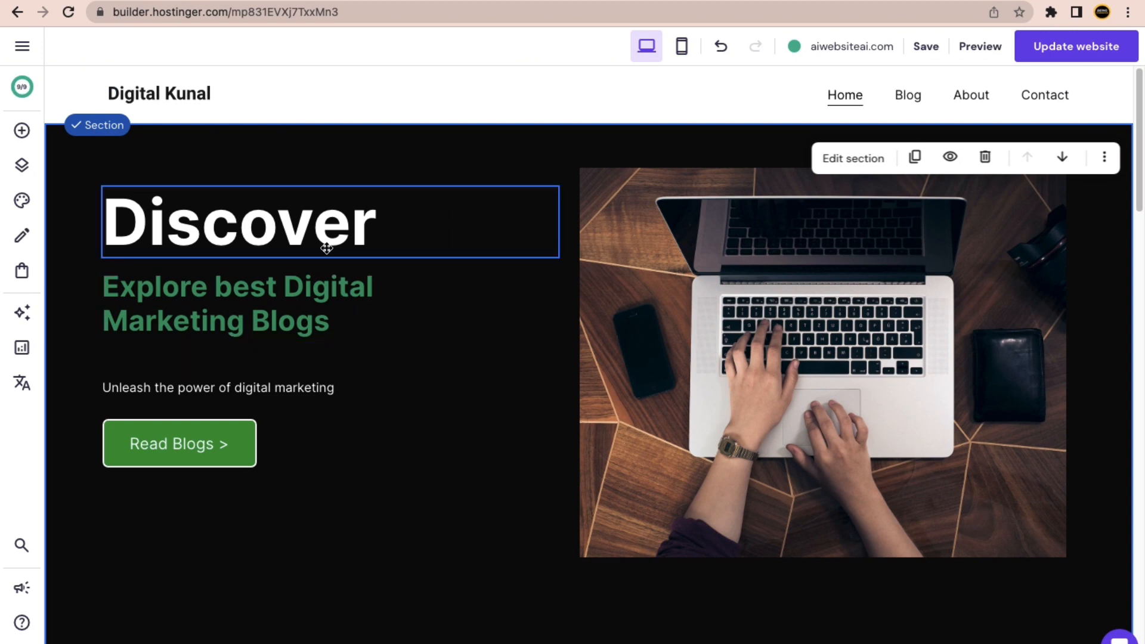
left_click(686, 58)
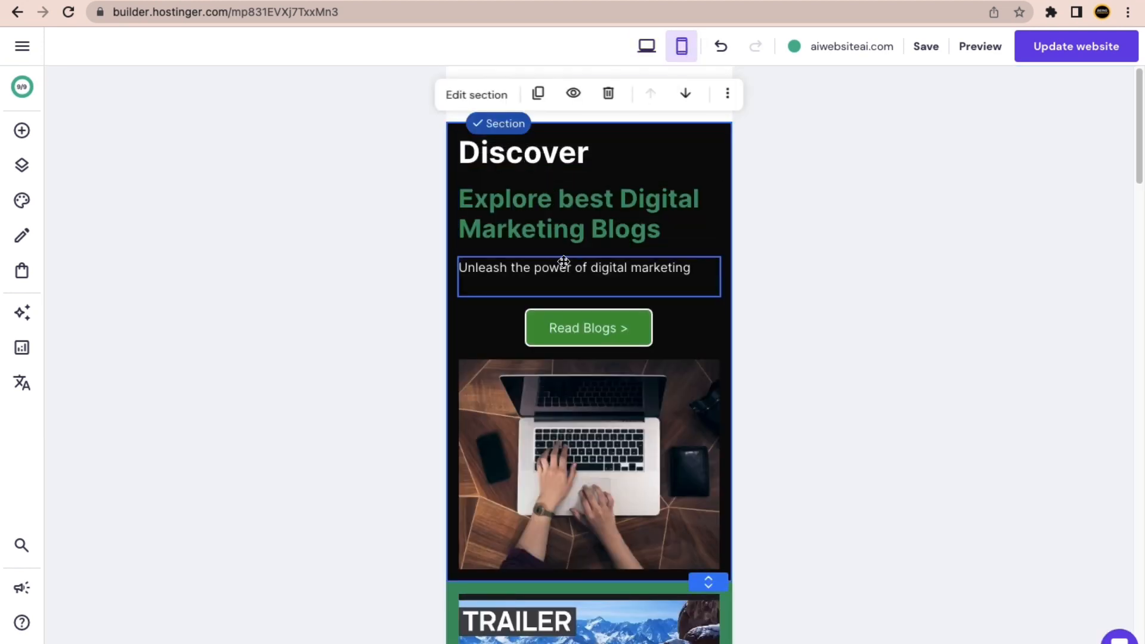
scroll(587, 357, "down", 2)
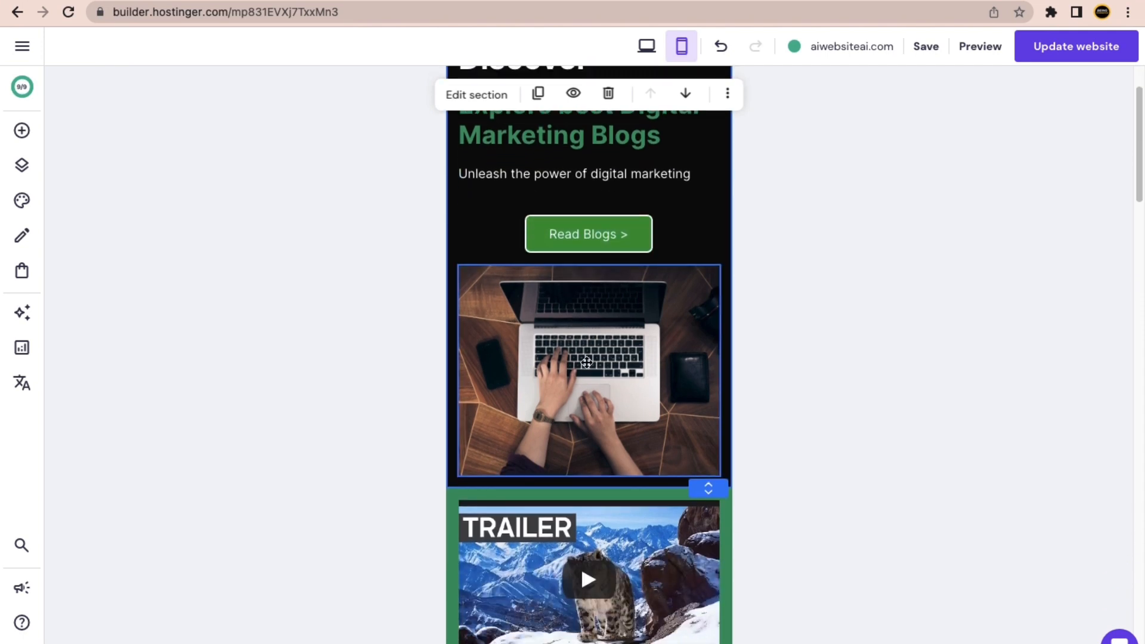
scroll(588, 340, "down", 1)
scroll(584, 358, "up", 3)
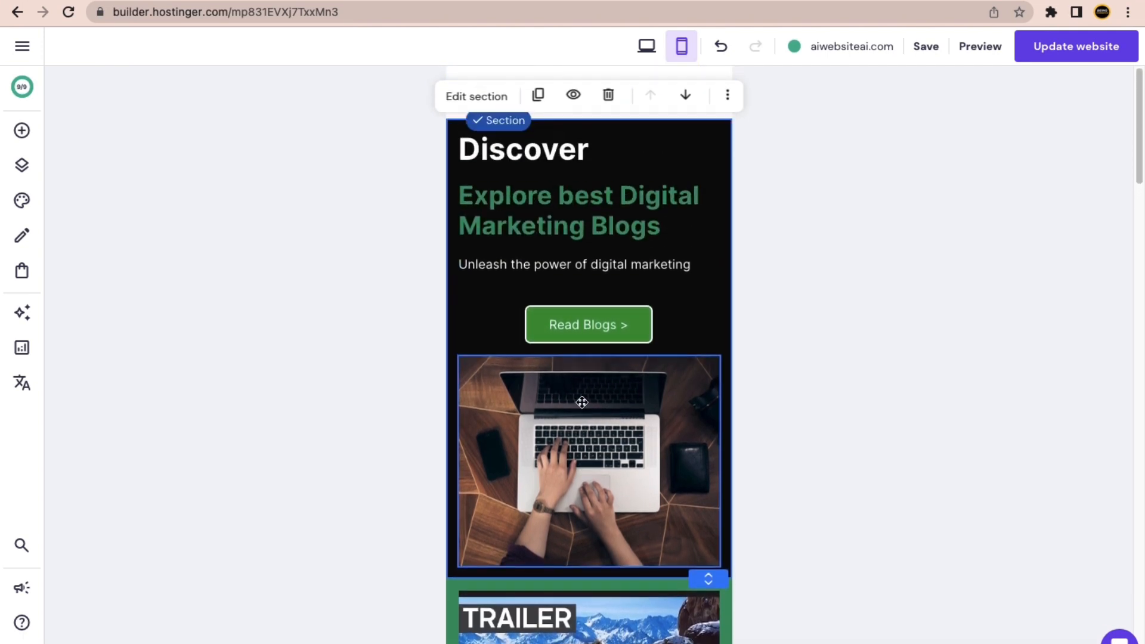
left_click(546, 154)
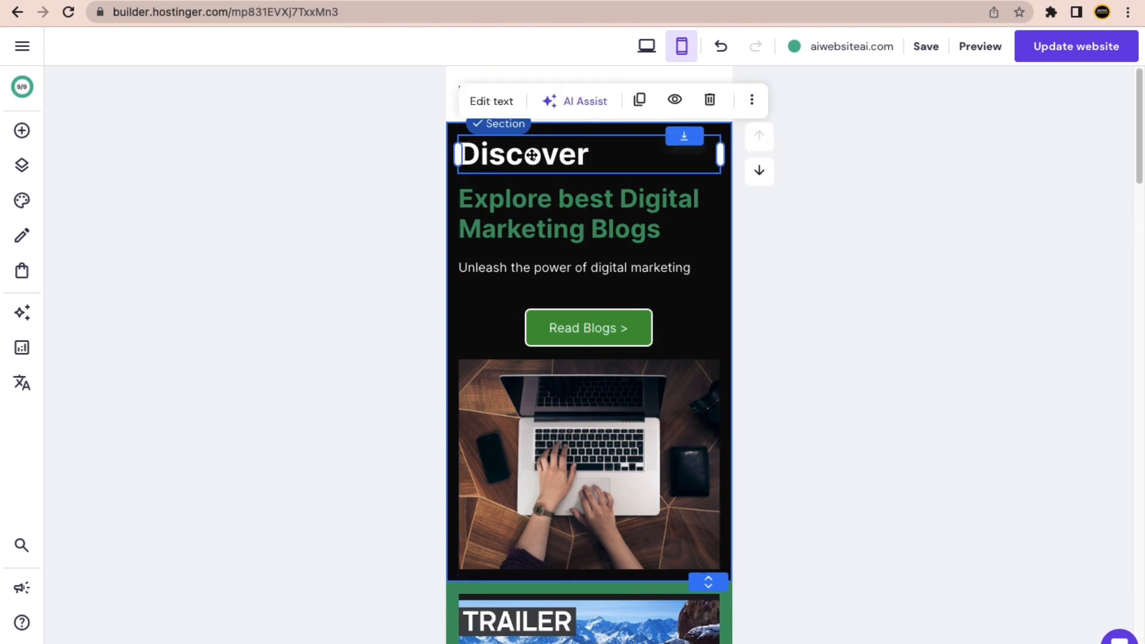
Centre-align the Discover heading in the mobile layout.
mouse_move(531, 155)
left_mouse_down()
mouse_move(579, 153)
mouse_move(546, 153)
left_mouse_up()
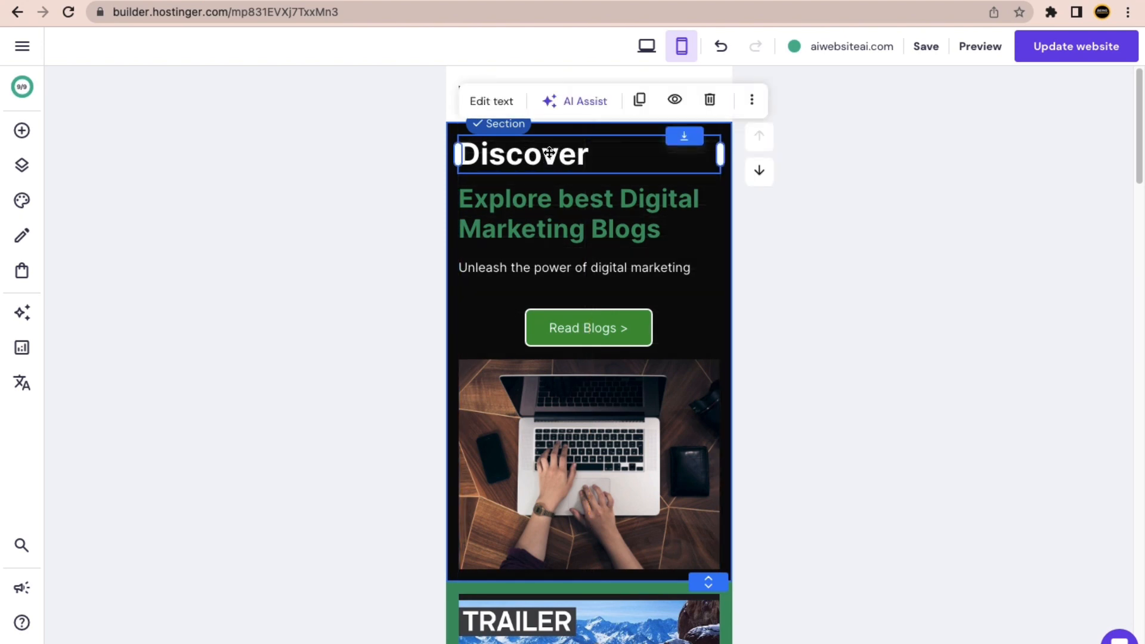
left_click(502, 106)
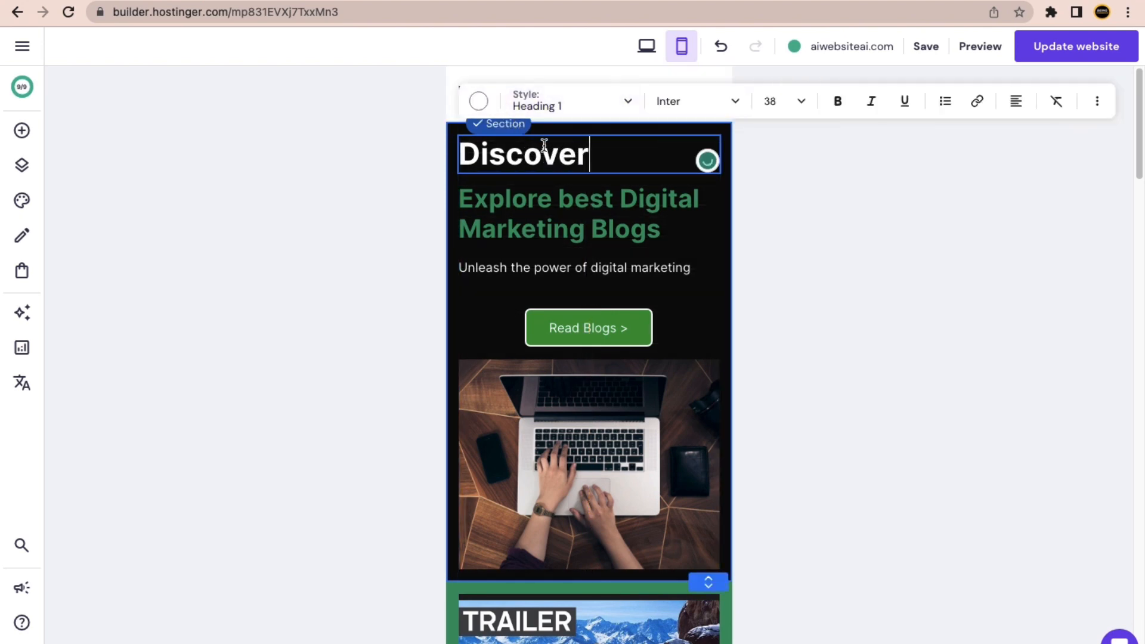
left_click(1013, 103)
left_click(1001, 138)
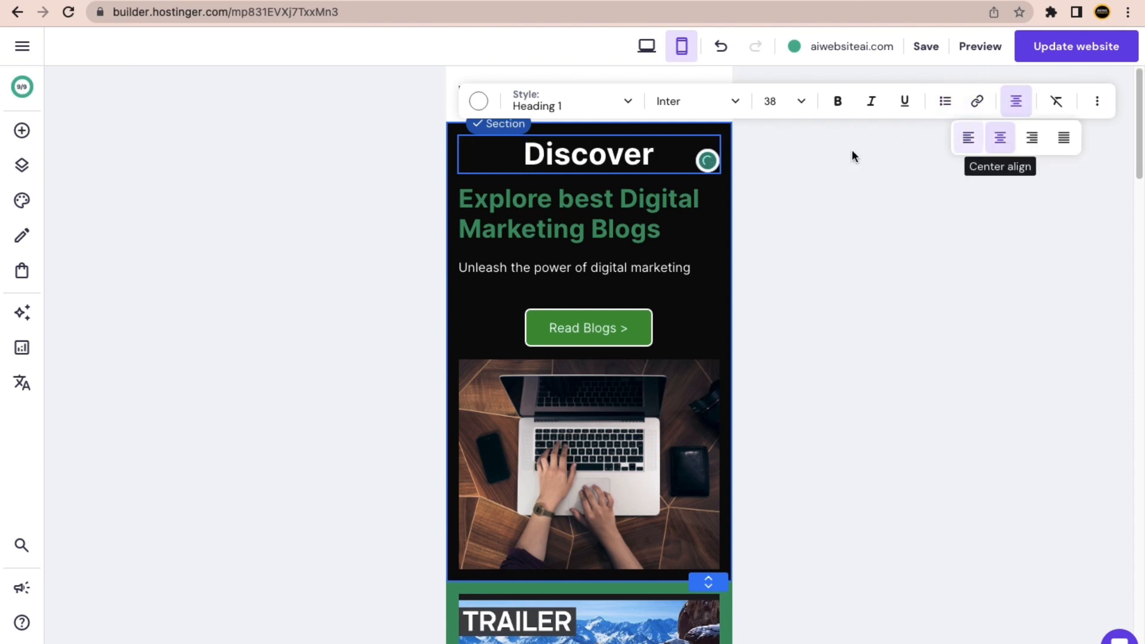
Centre-align the green Explore best Digital Marketing Blogs heading.
left_click(598, 214)
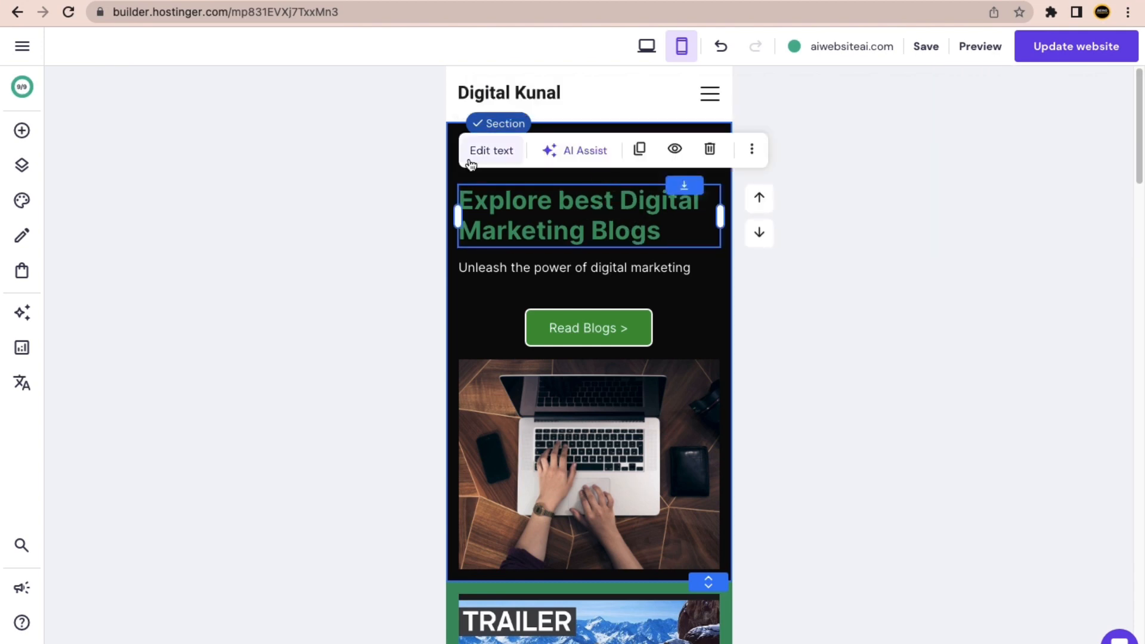
left_click(490, 150)
left_click(1016, 151)
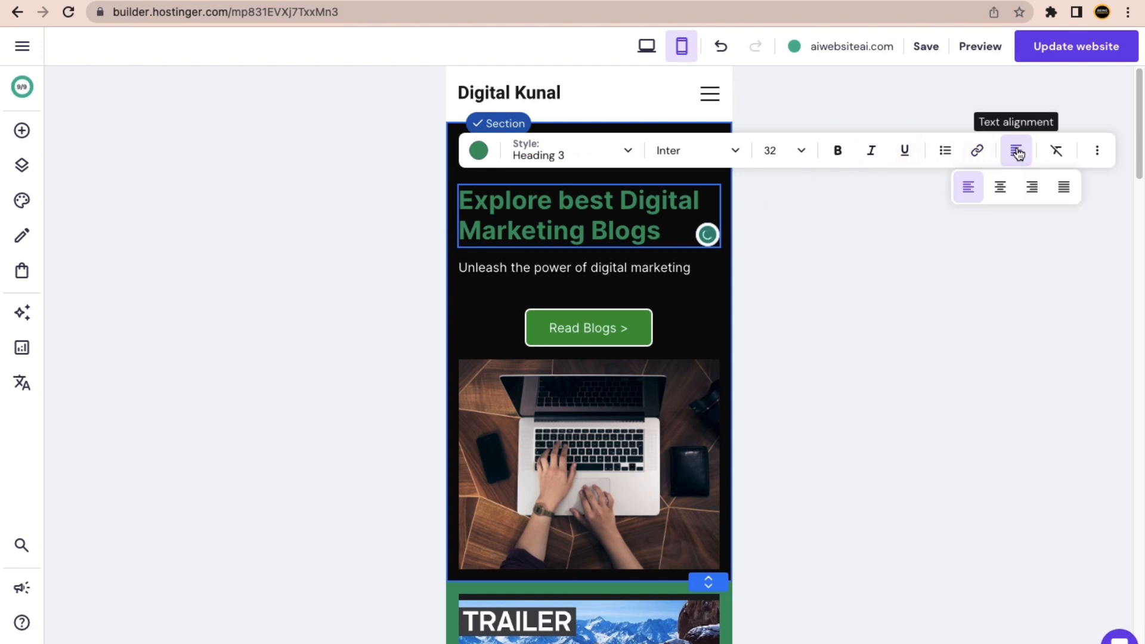
left_click(1000, 186)
left_click(375, 258)
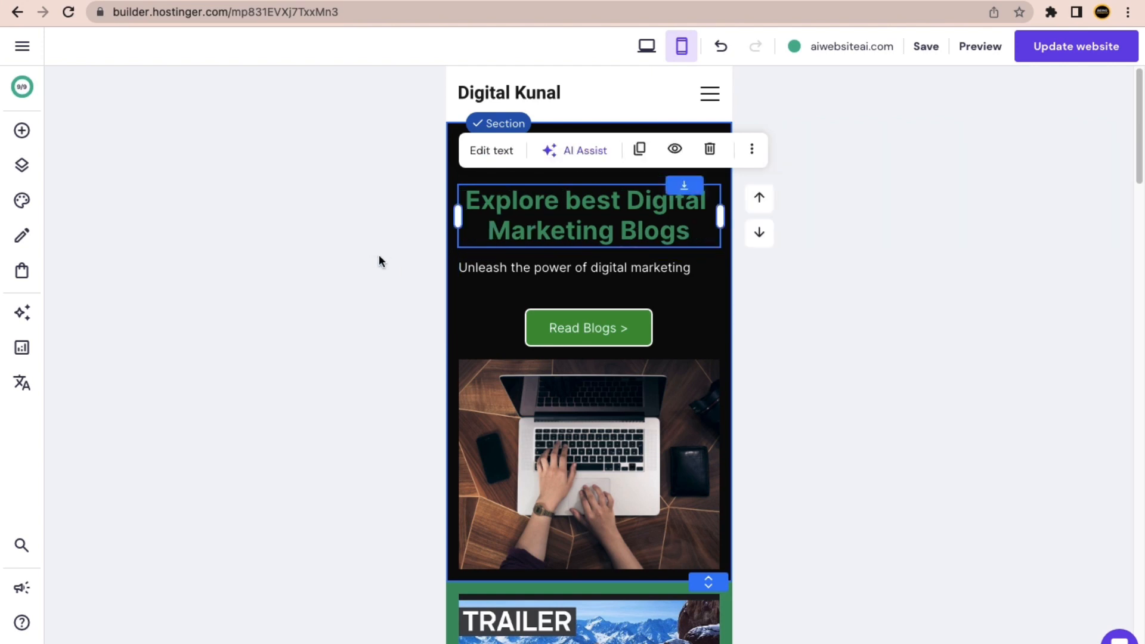
Compare the desktop and mobile layouts, ending in desktop view.
left_click(645, 46)
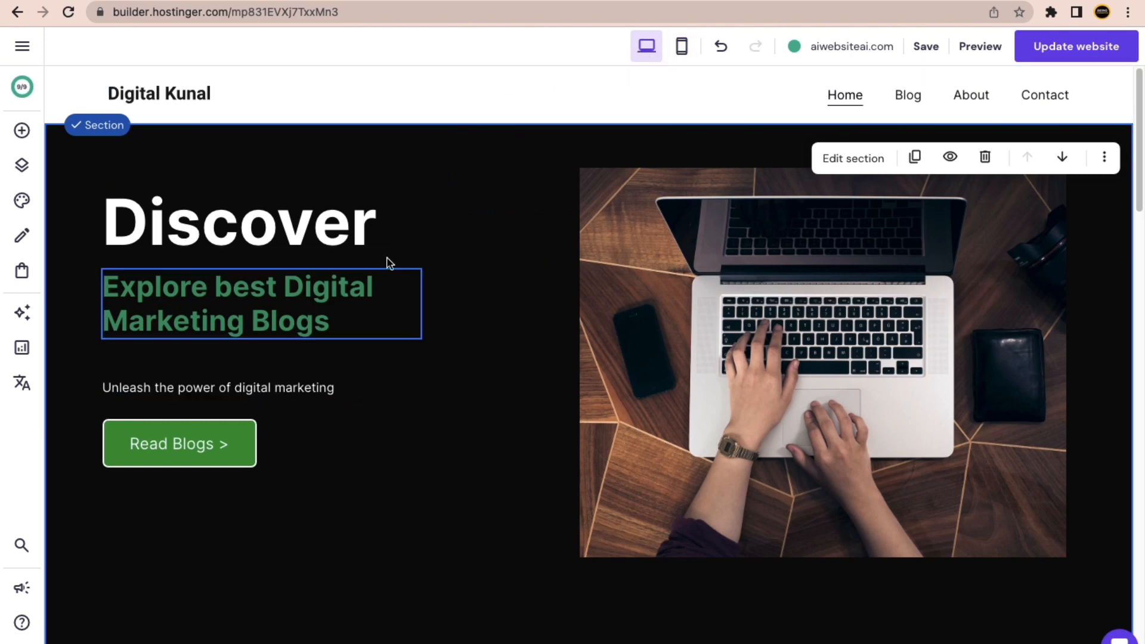
left_click(685, 54)
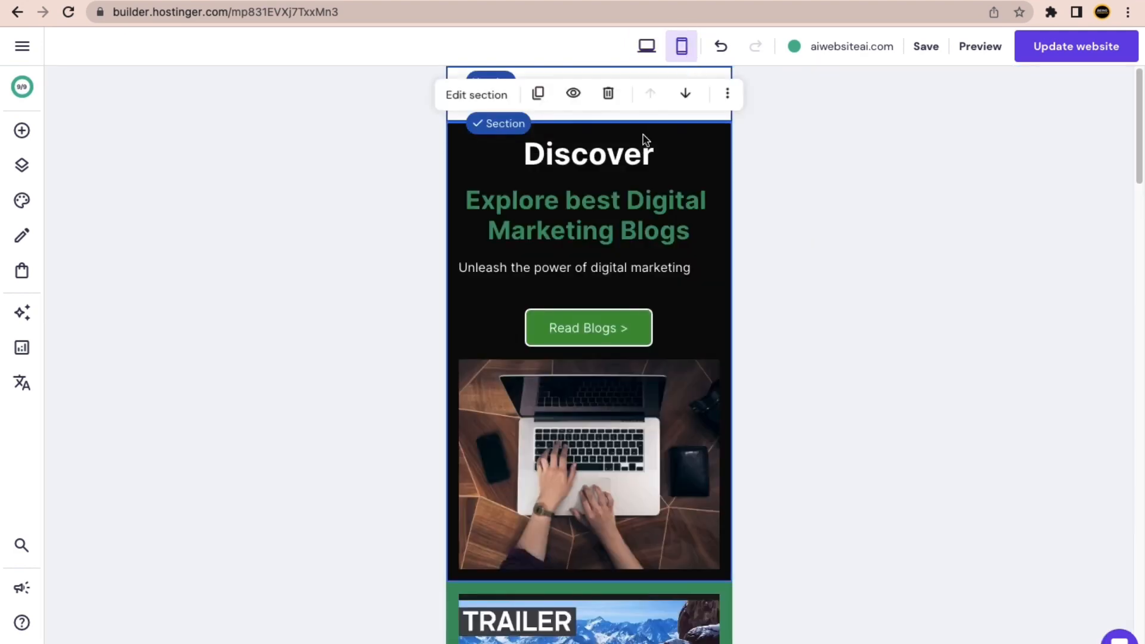
scroll(627, 320, "down", 1)
scroll(627, 319, "down", 2)
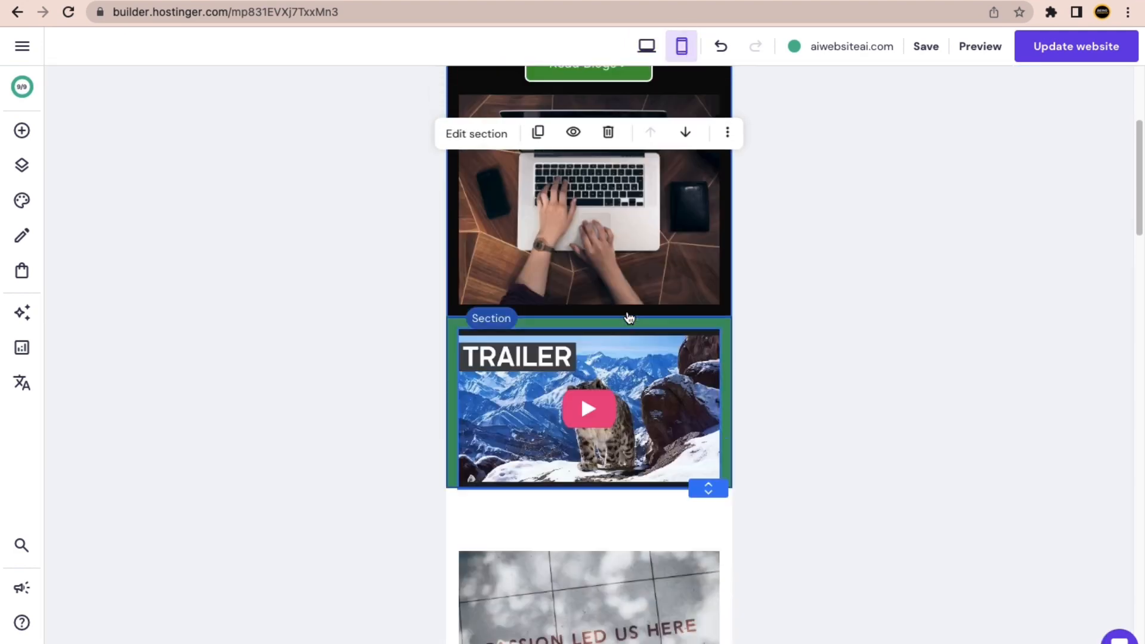
scroll(627, 316, "up", 3)
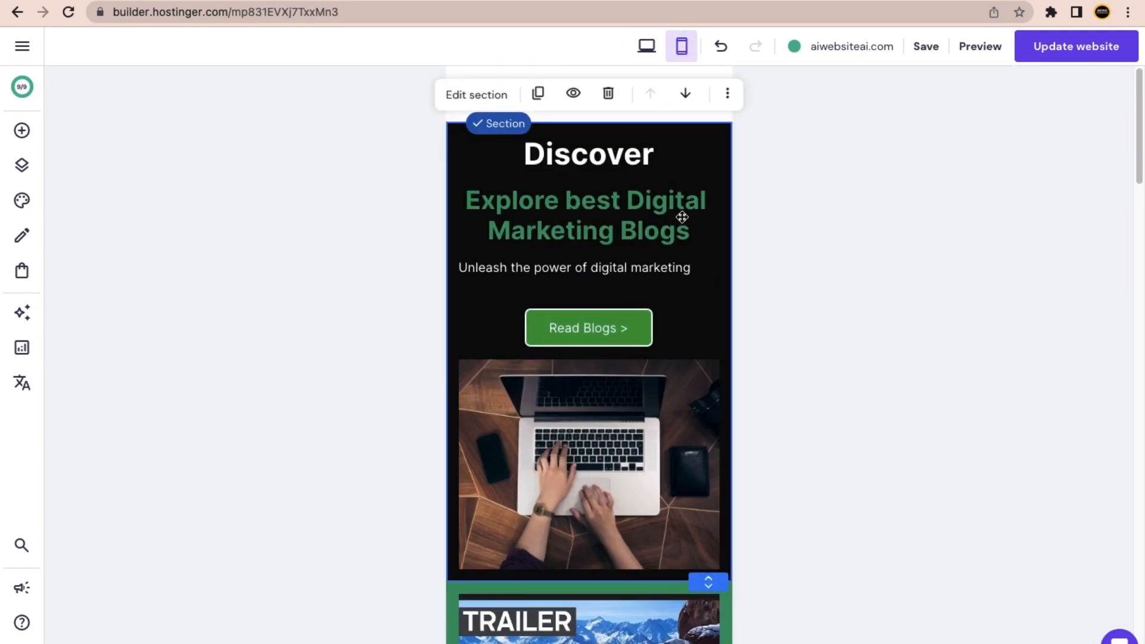
left_click(654, 50)
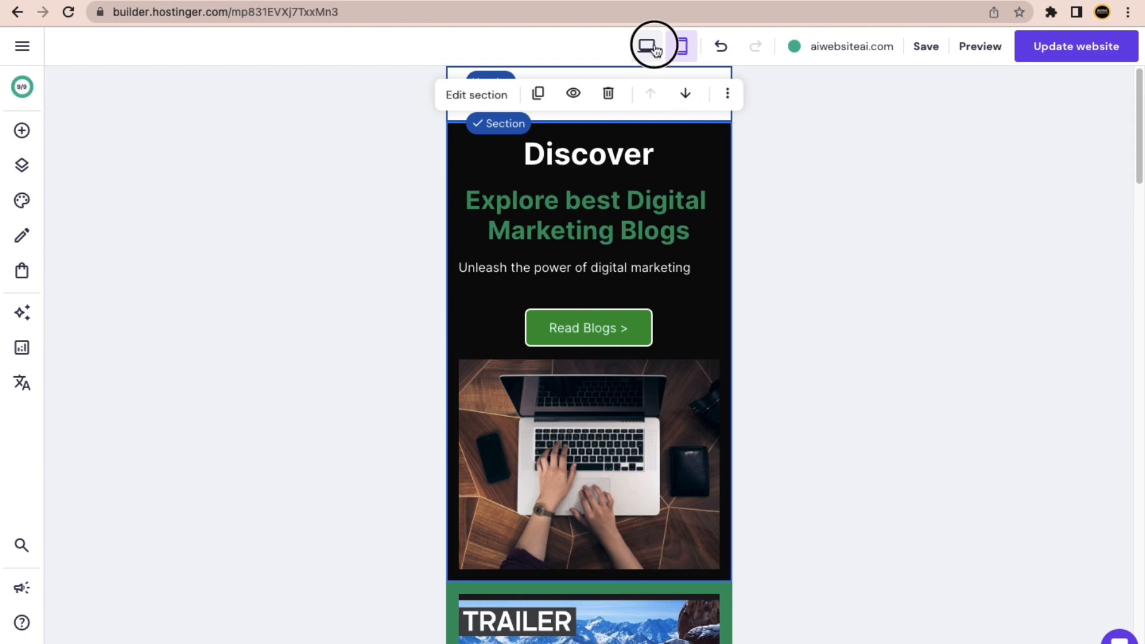
Save the site, check the mobile layout, and return to desktop view.
left_click(925, 47)
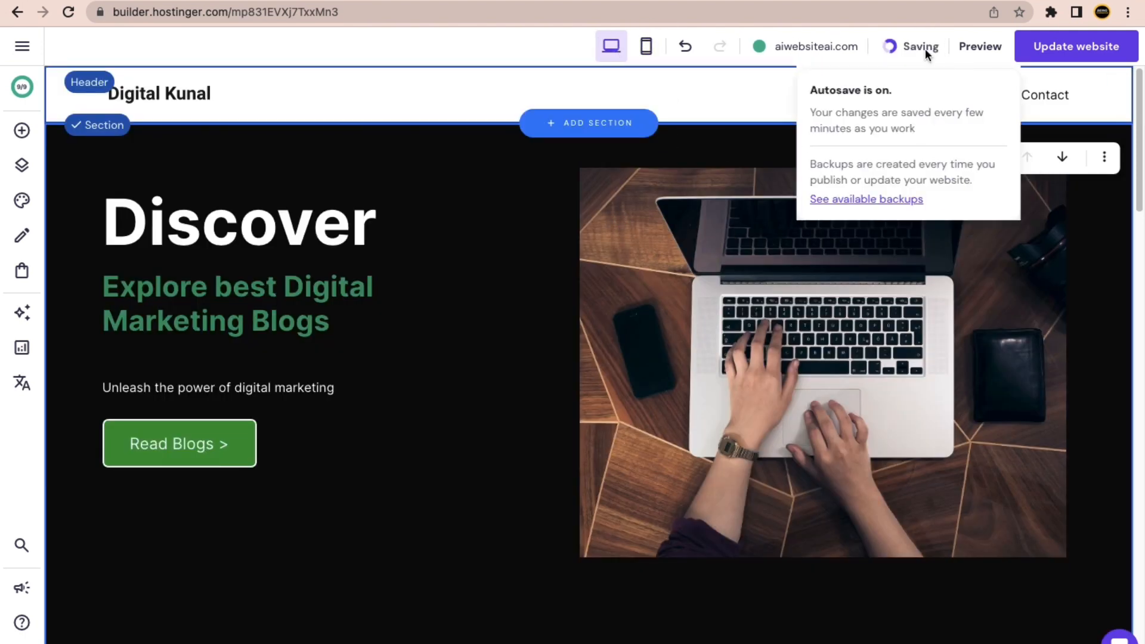
left_click(648, 46)
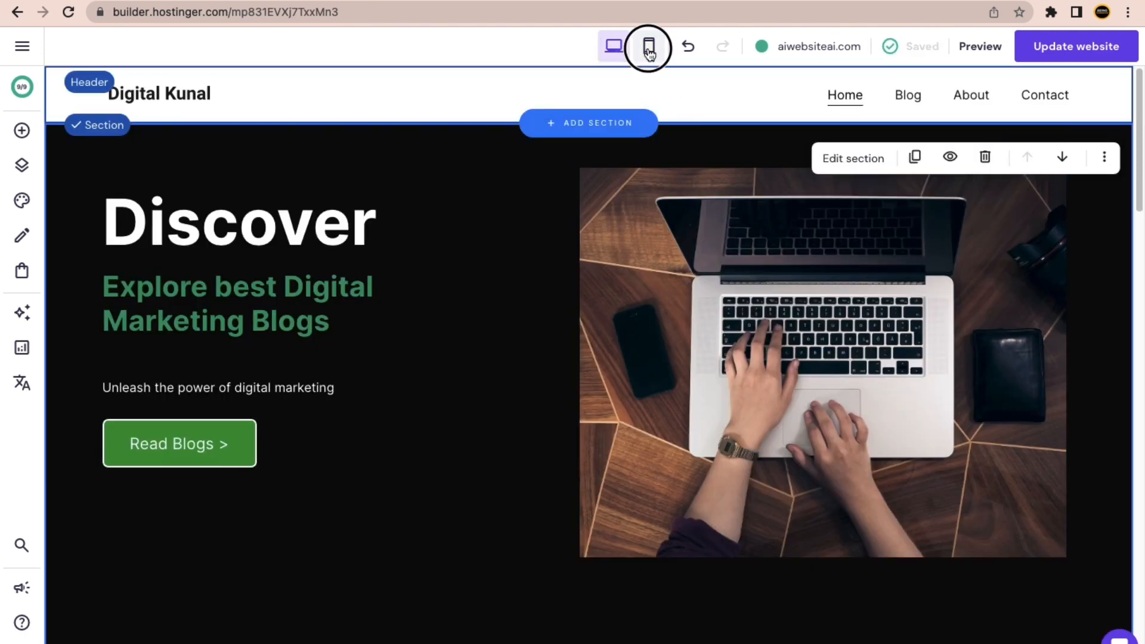
left_click(613, 48)
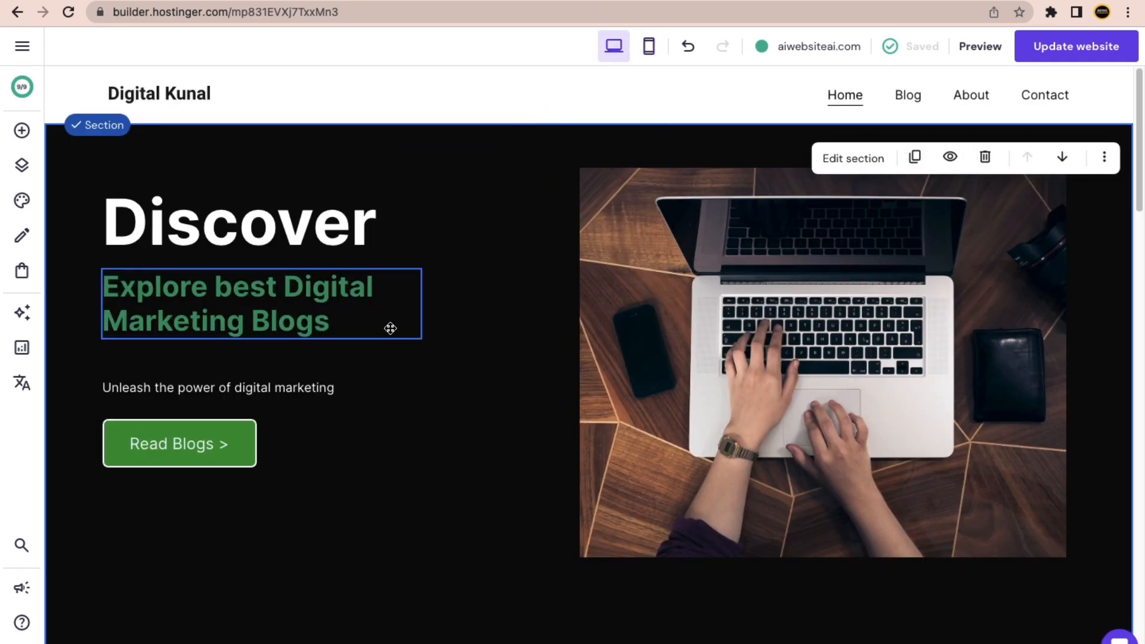
scroll(407, 362, "down", 2)
scroll(406, 362, "up", 2)
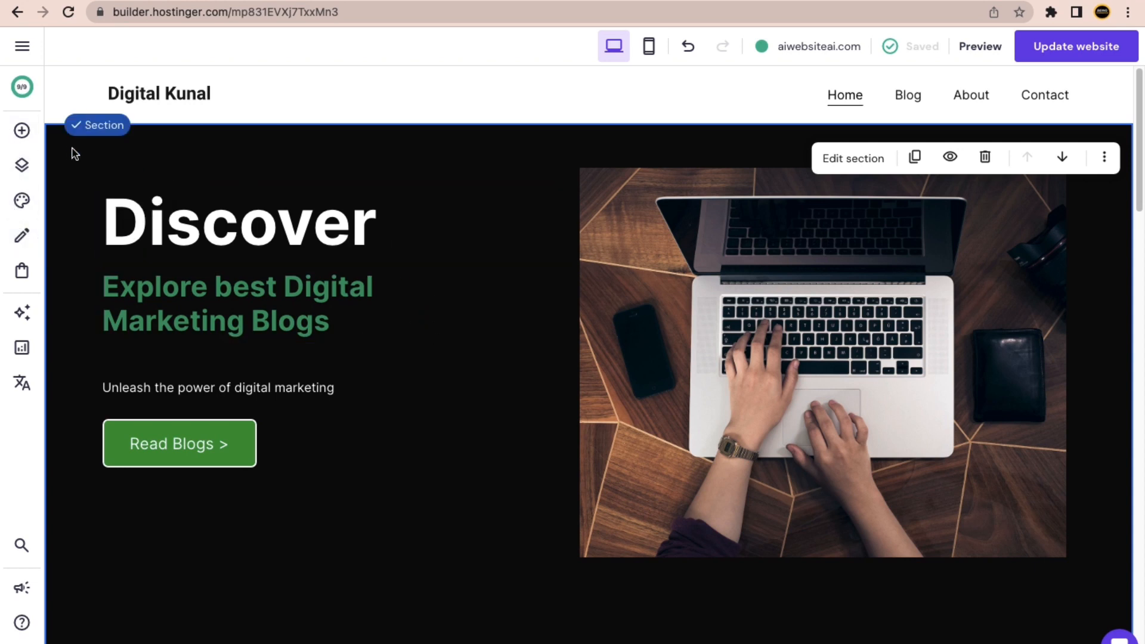
Review the Add elements, Pages and navigation, and colour Styles panels.
left_click(22, 131)
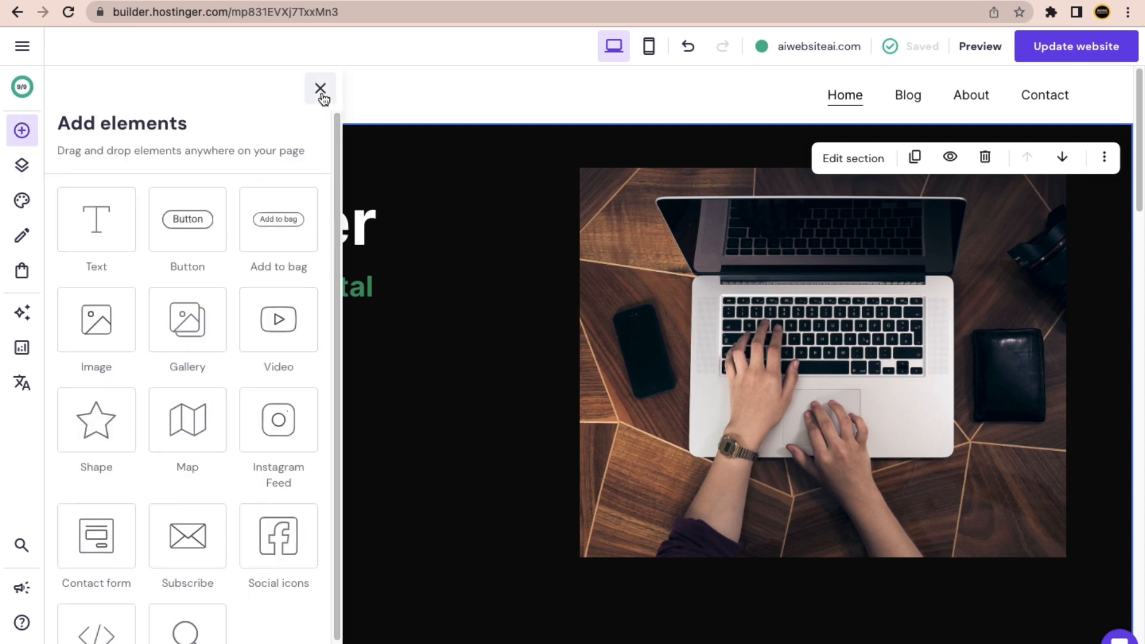
scroll(203, 469, "down", 1)
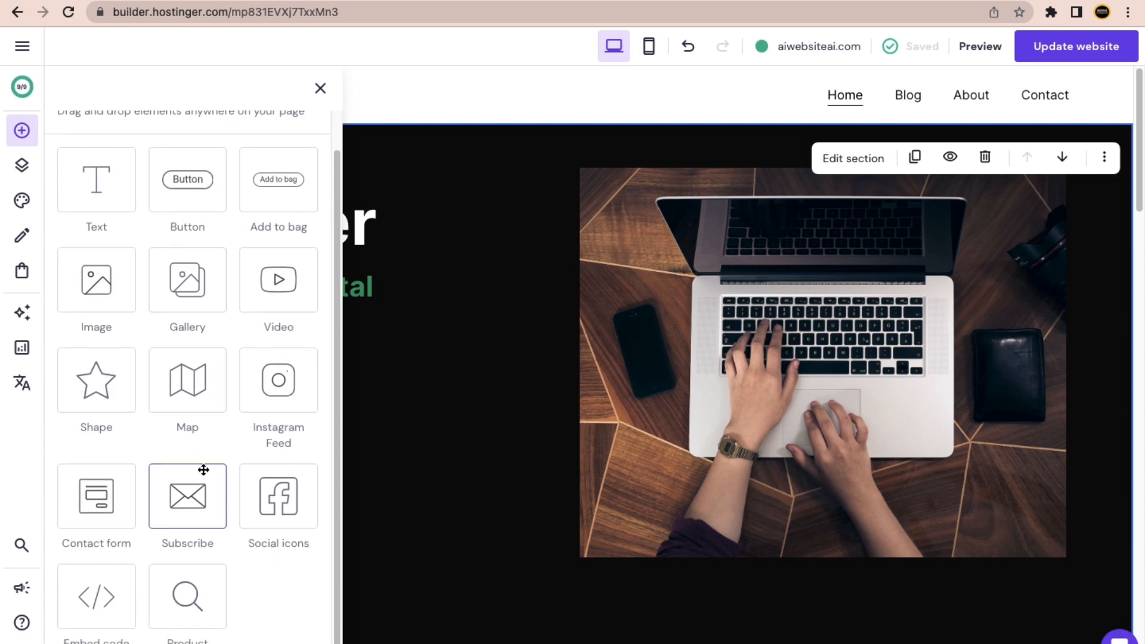
left_click(20, 170)
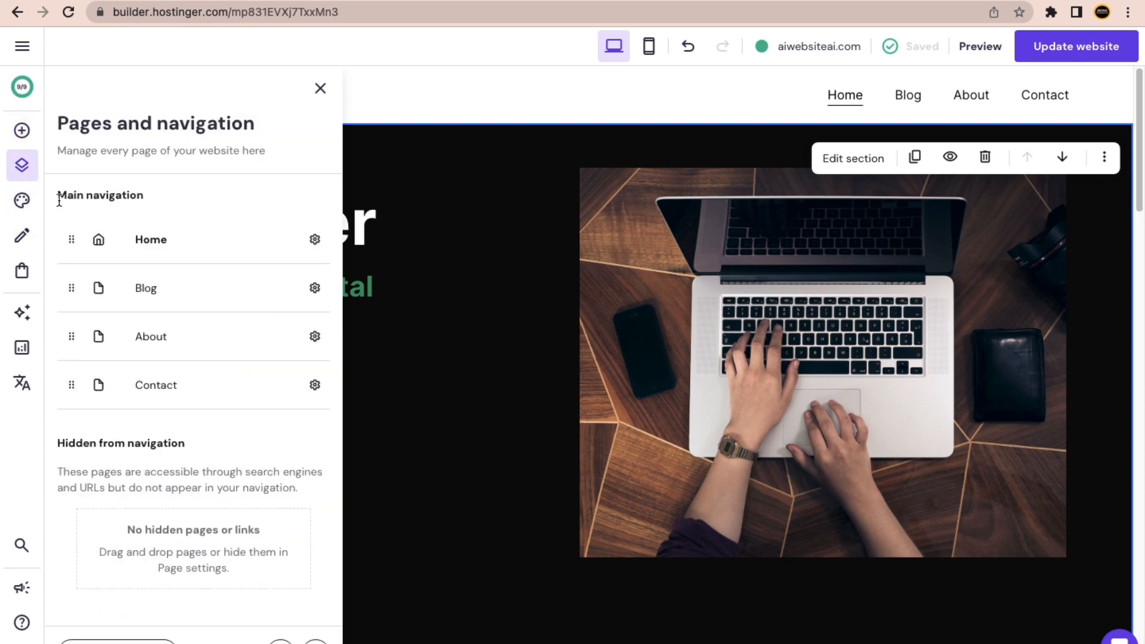
left_click(22, 200)
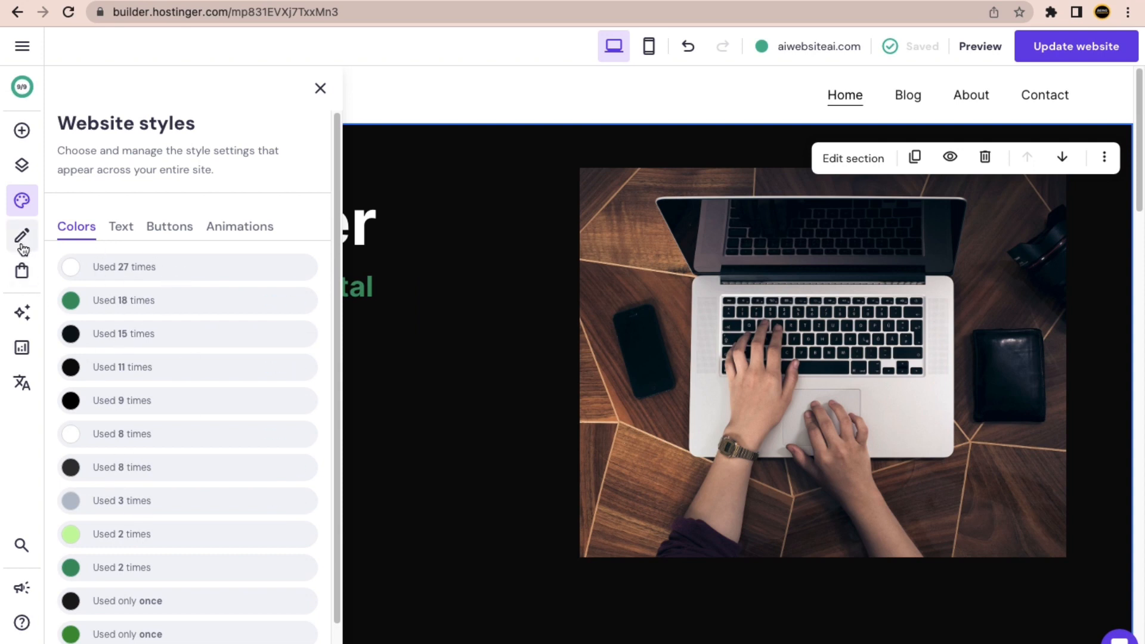
Browse blog posts, online store options, AI tools and traffic analytics, then close Analytics.
left_click(22, 238)
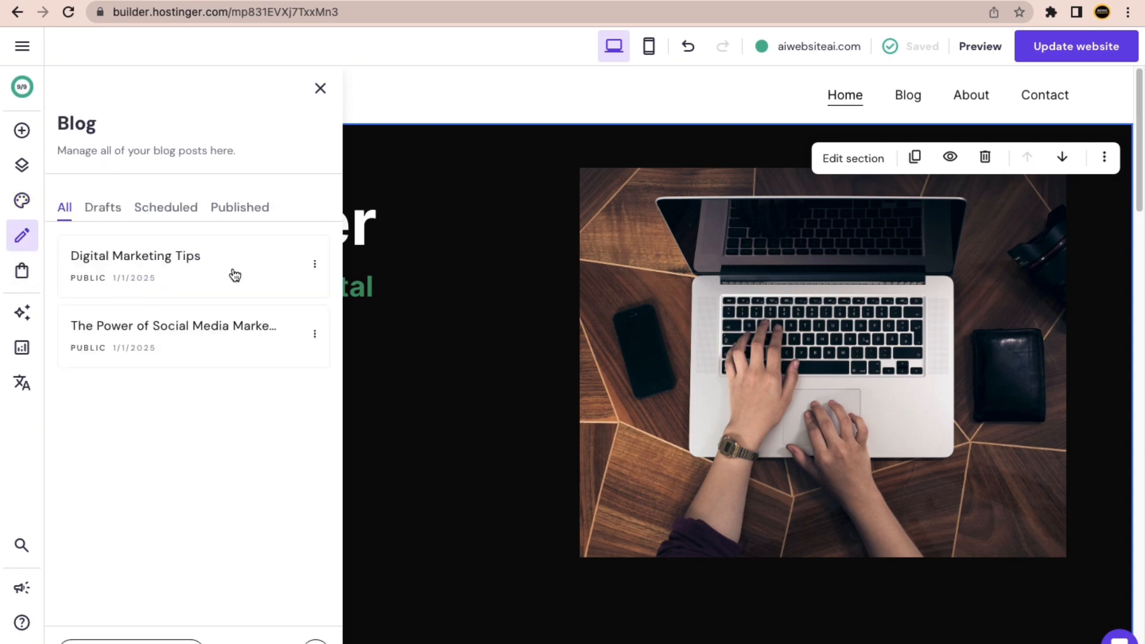
left_click(22, 272)
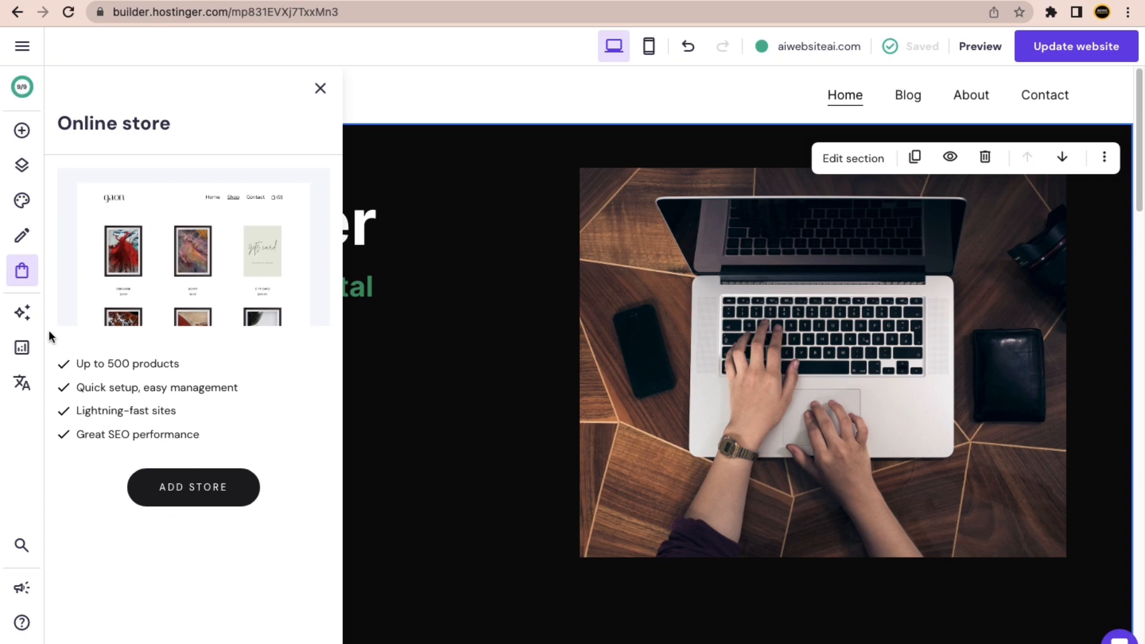
left_click(30, 324)
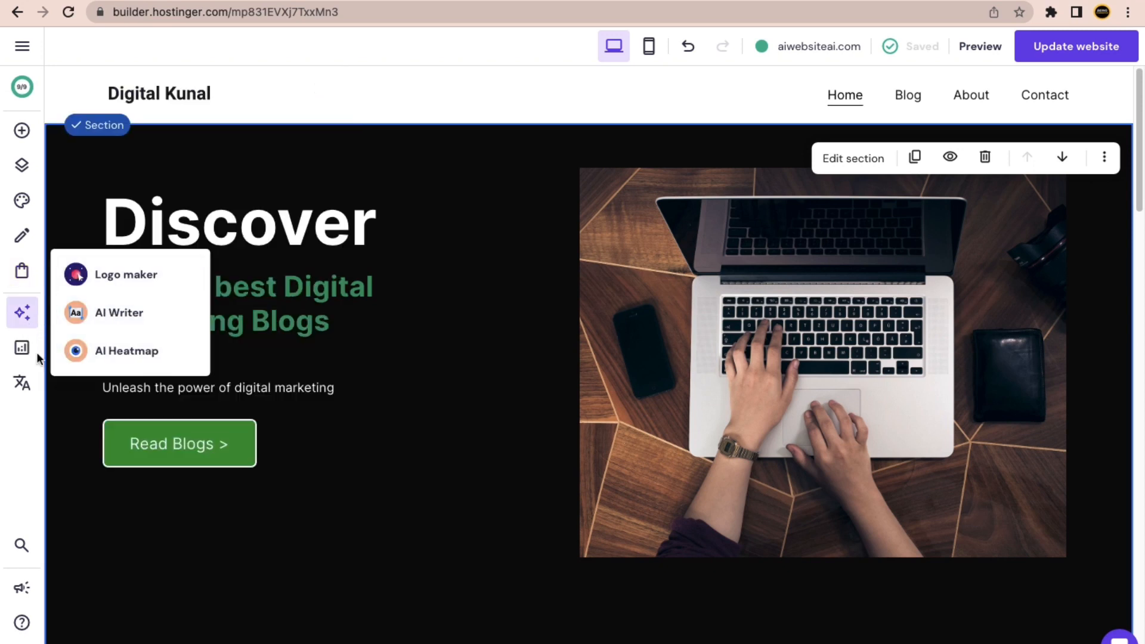
left_click(20, 358)
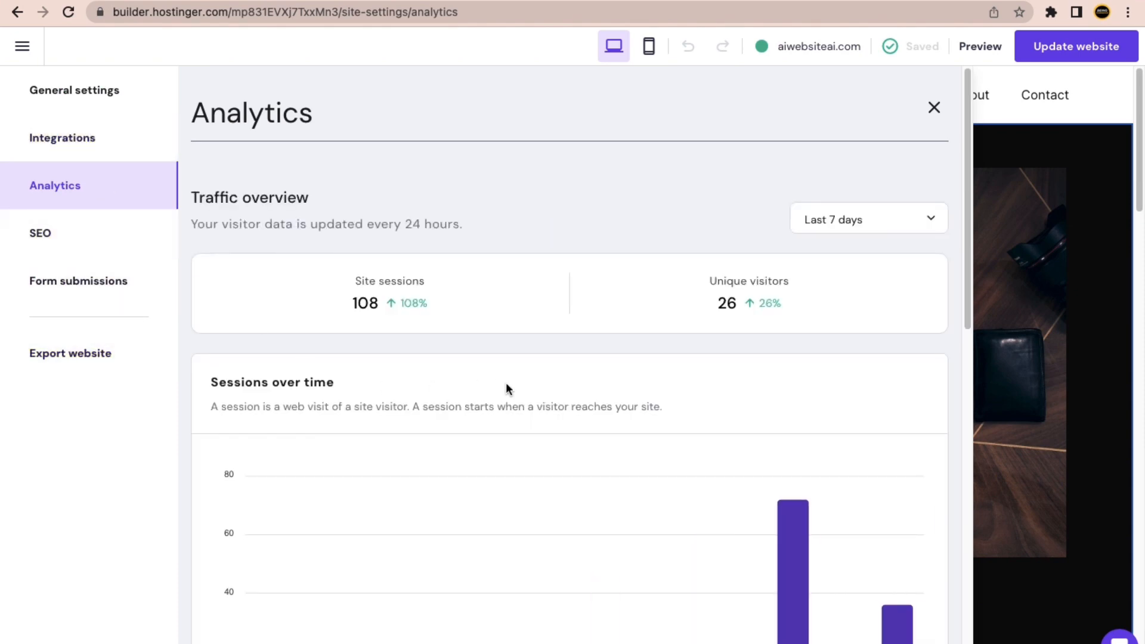
scroll(506, 385, "down", 4)
scroll(542, 468, "up", 2)
scroll(555, 427, "up", 2)
left_click(933, 107)
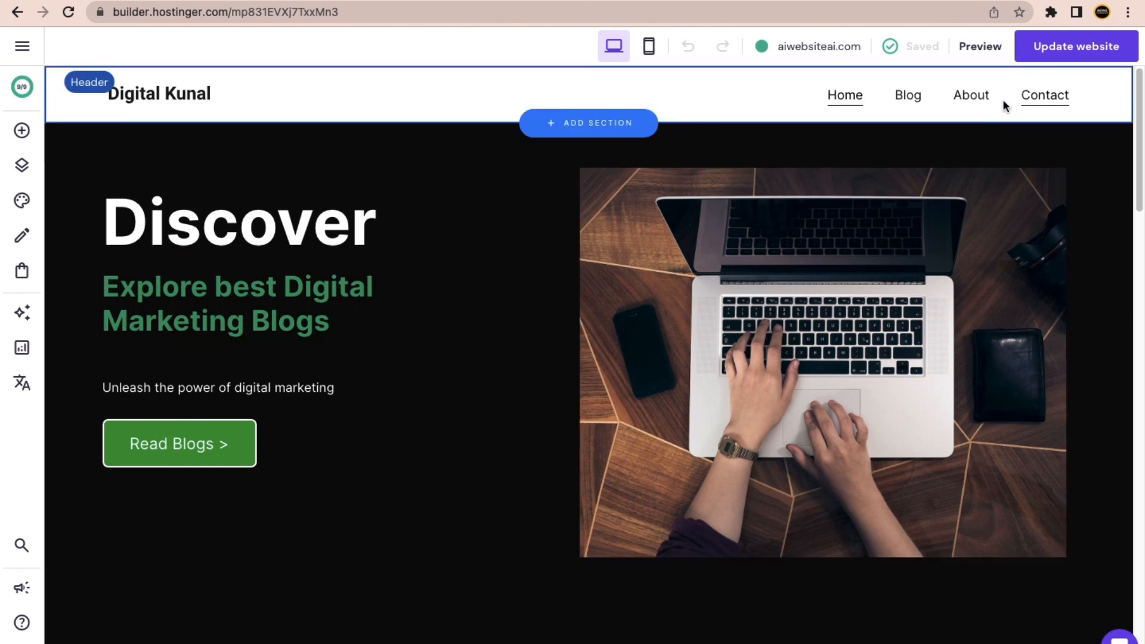
Press Update website and wait for the 'Website changes are published' confirmation.
left_click(1086, 51)
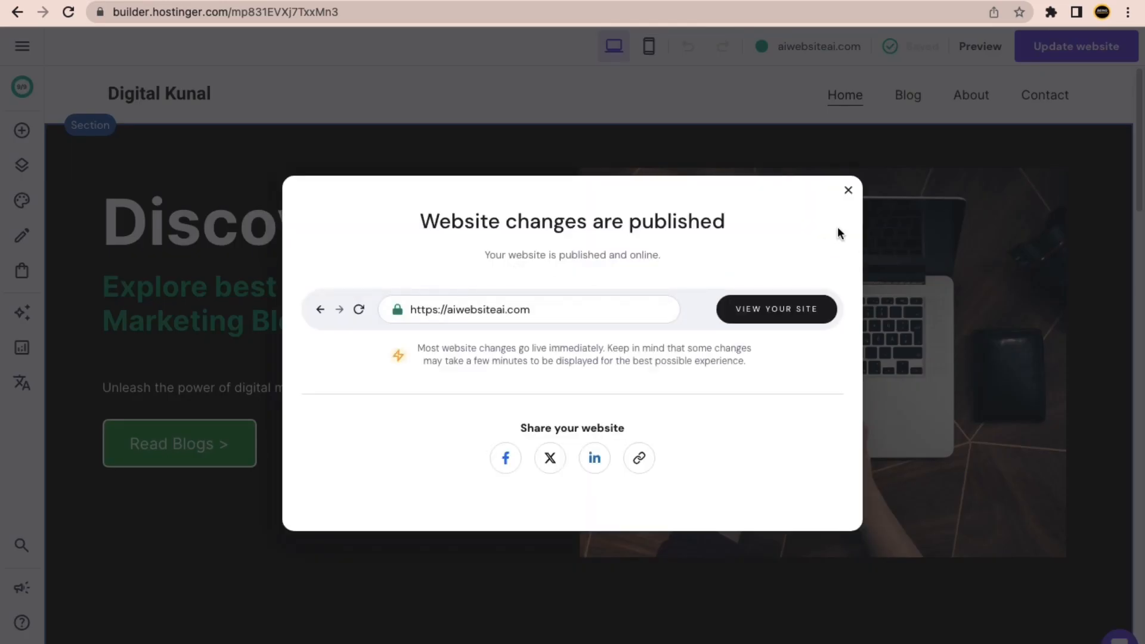
Open the live aiwebsiteai.com site and scroll through its home page.
left_click(776, 319)
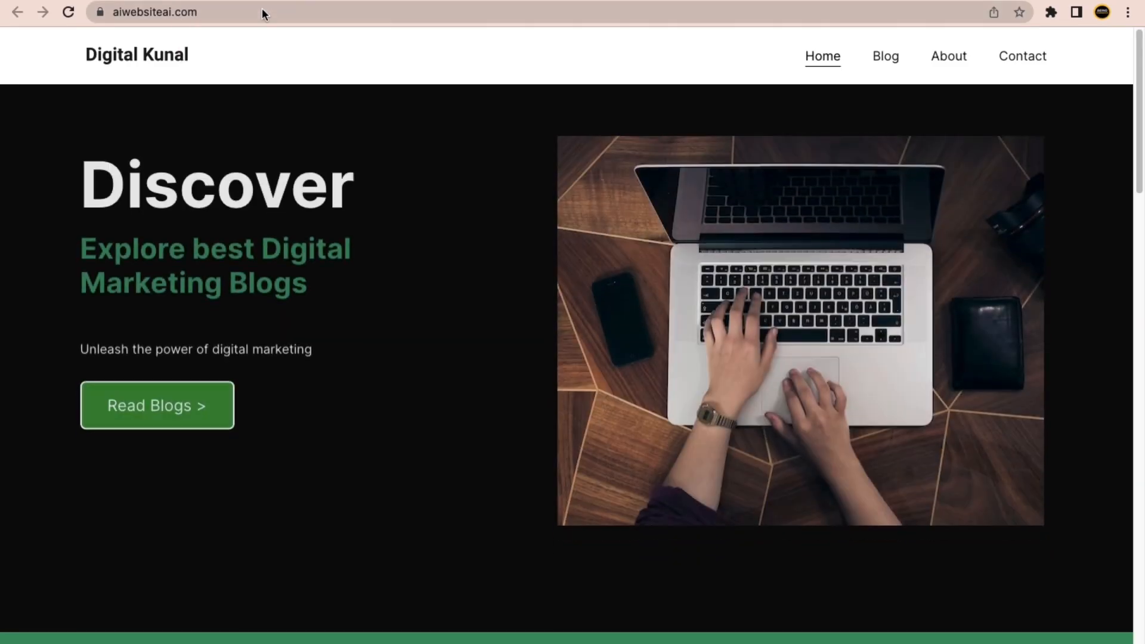
scroll(297, 410, "down", 9)
scroll(297, 410, "down", 5)
scroll(289, 401, "up", 8)
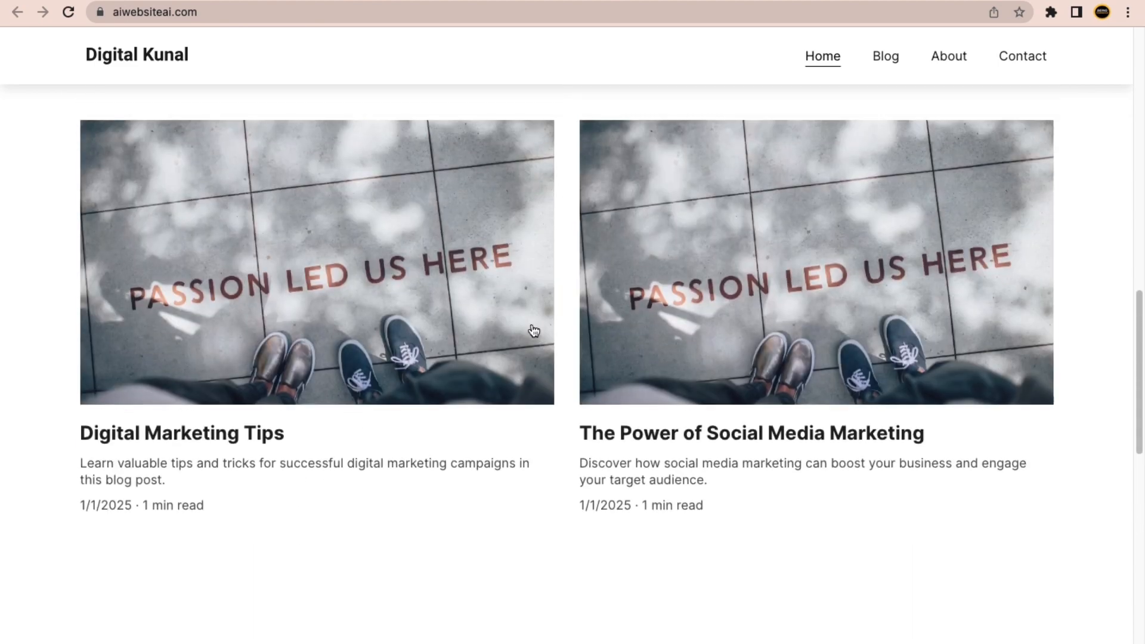
scroll(552, 332, "up", 6)
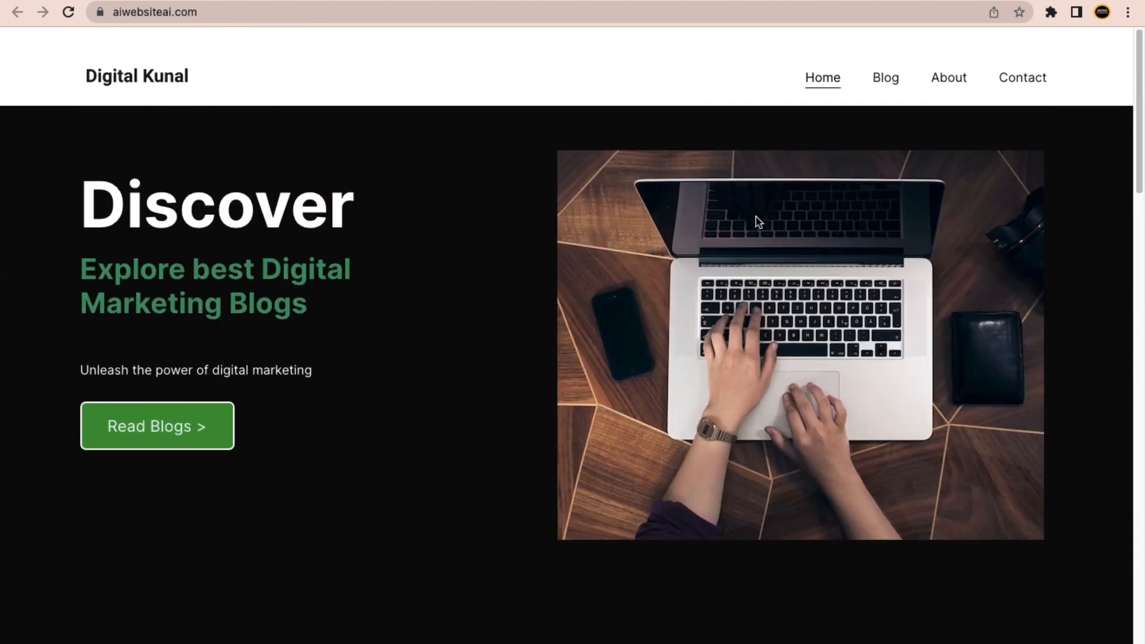
Browse the live site's About page, then its Contact page with the message form.
left_click(942, 57)
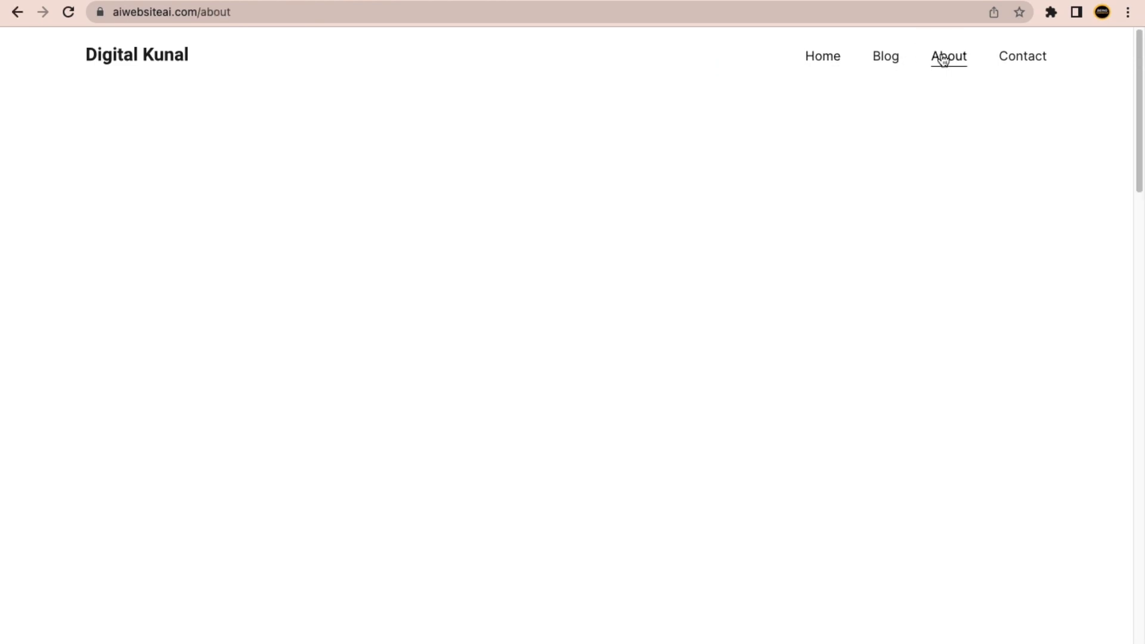
scroll(483, 304, "down", 8)
scroll(481, 299, "up", 8)
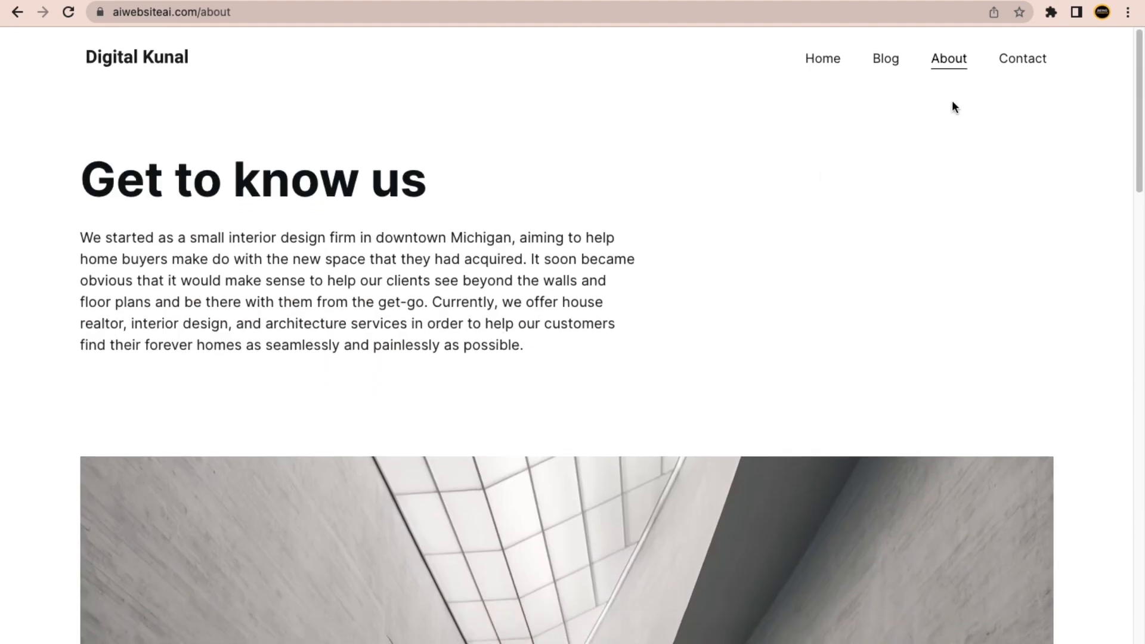
left_click(1021, 56)
scroll(664, 435, "down", 8)
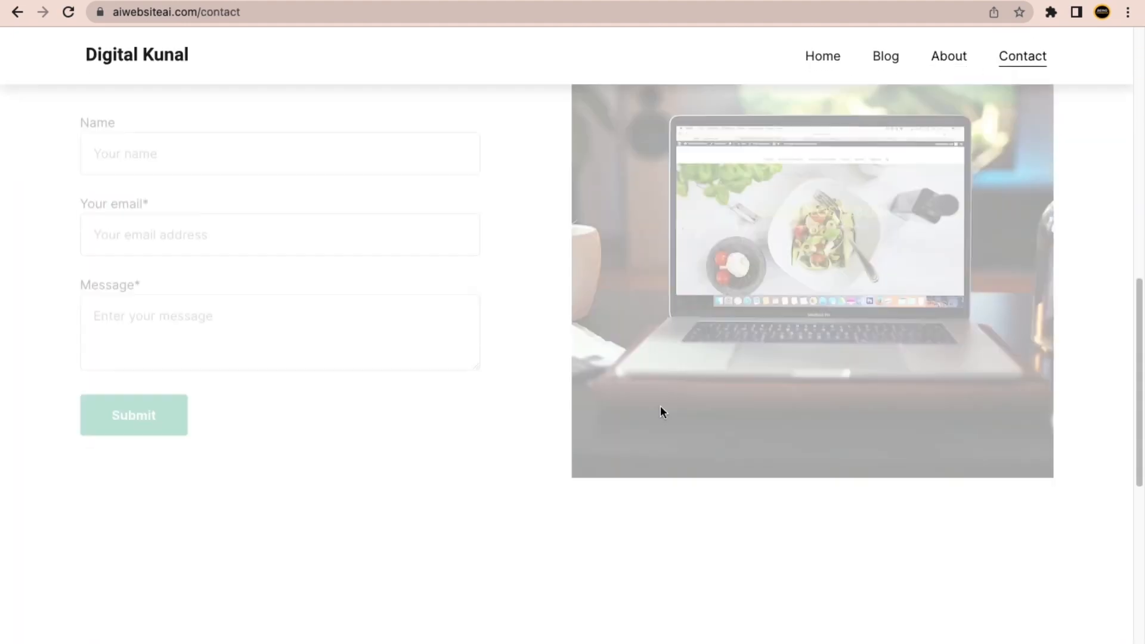
scroll(660, 412, "up", 8)
Return to the live Digital Kunal site's home page and scroll through it.
left_click(144, 69)
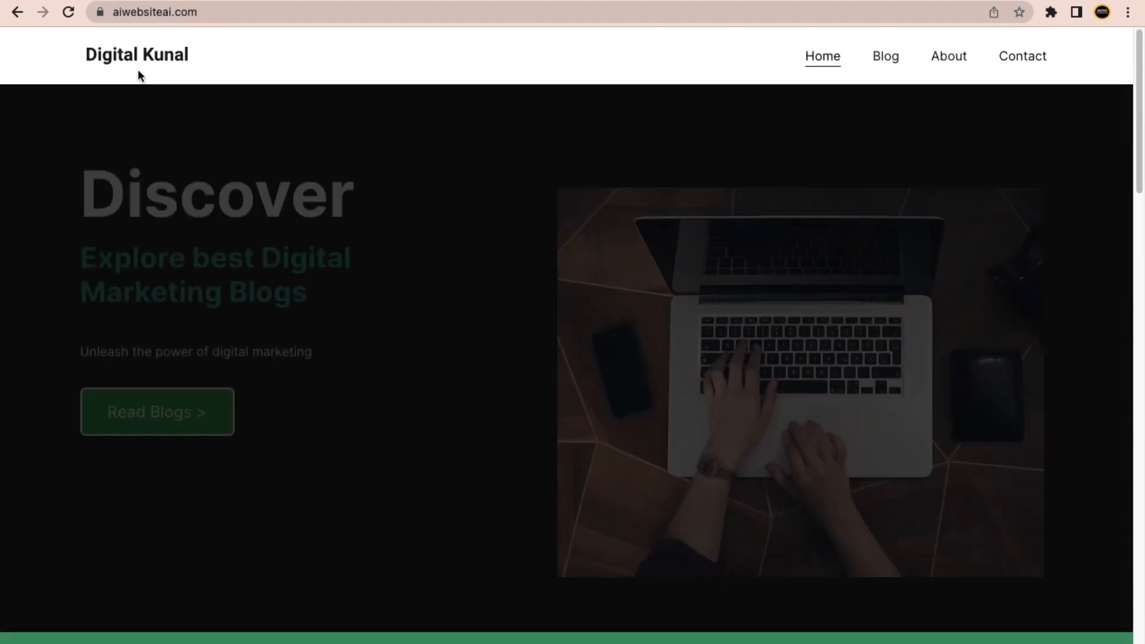
scroll(399, 302, "down", 8)
scroll(399, 302, "up", 8)
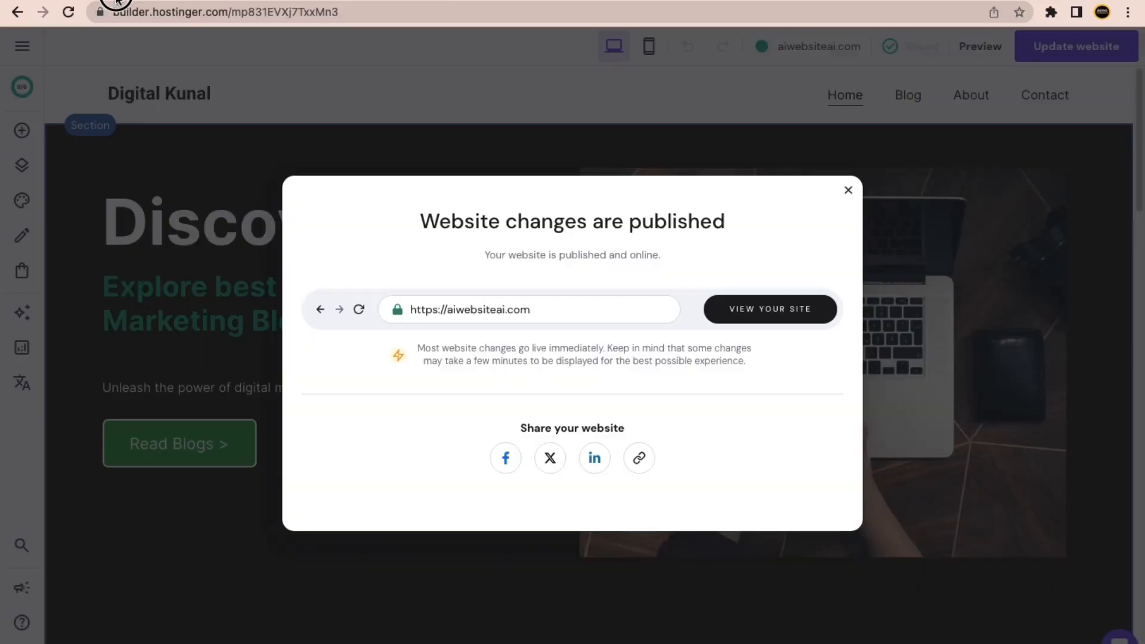
Dismiss the publish confirmation in the builder and briefly view the Online store panel.
left_click(922, 104)
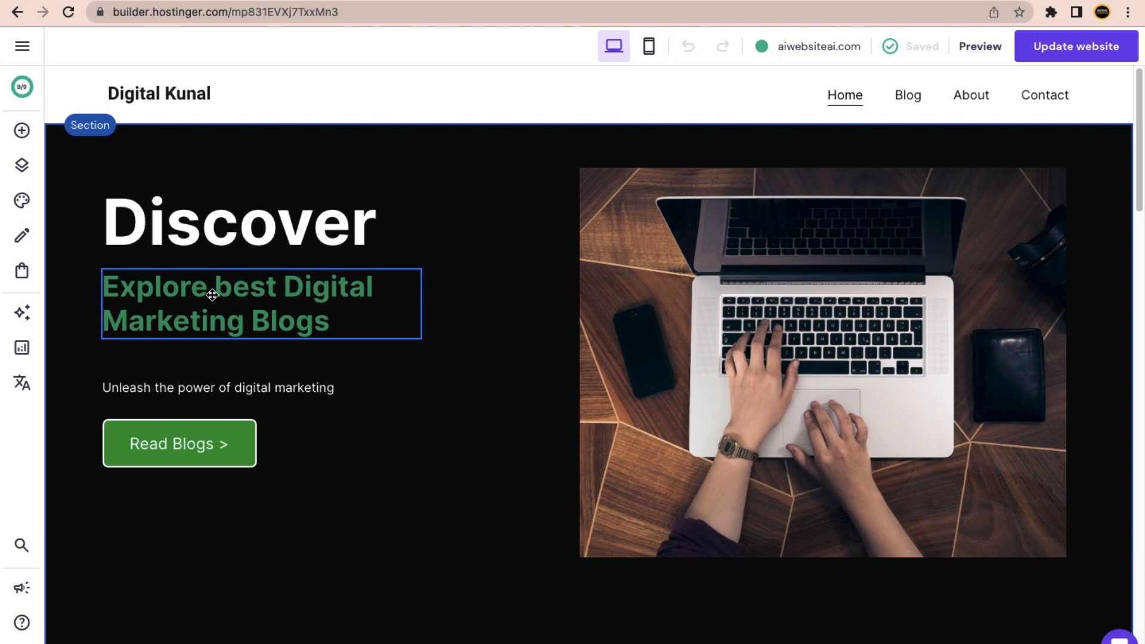
left_click(21, 273)
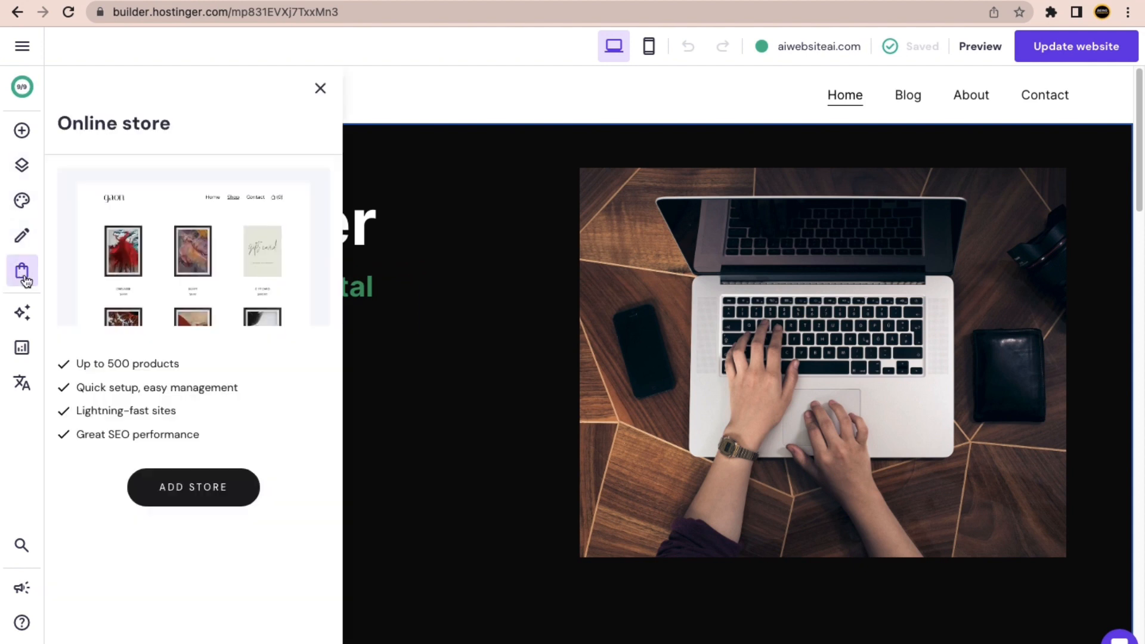
left_click(324, 91)
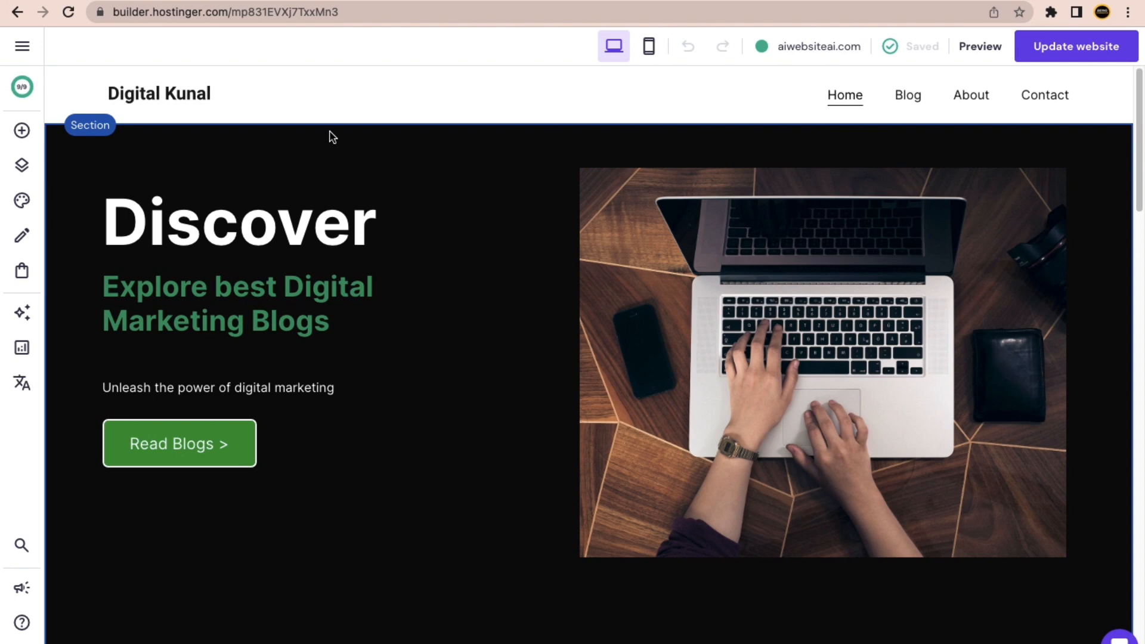
Search Google for 'kuku courses' in the other Chrome window and open the KuKu Courses home page.
key("ctrl+Right")
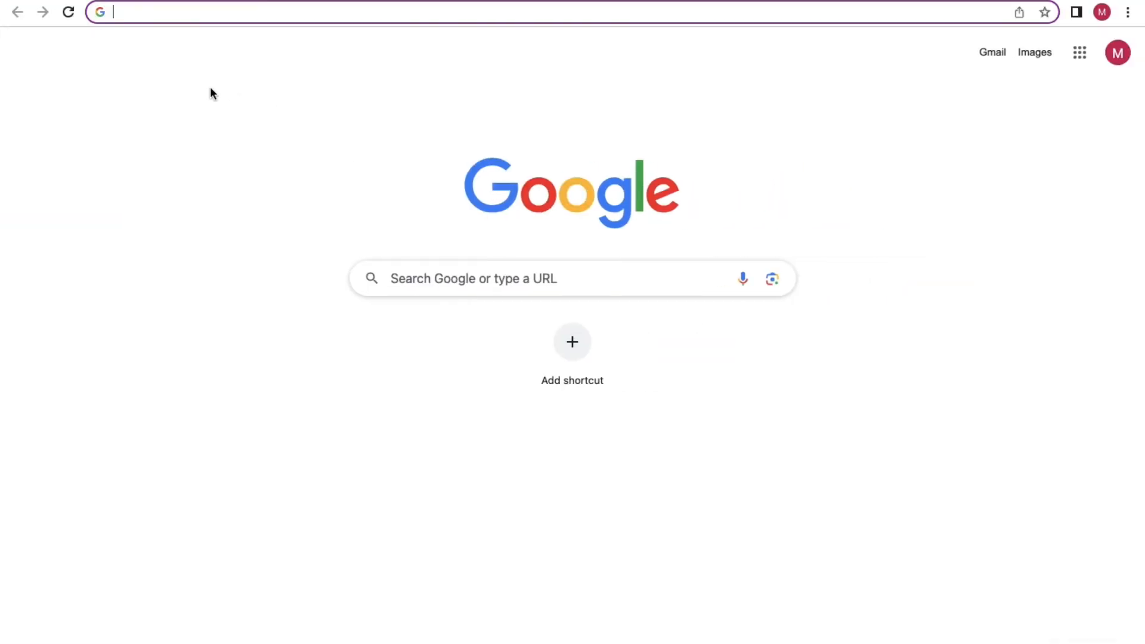
type("kuk")
key("Return")
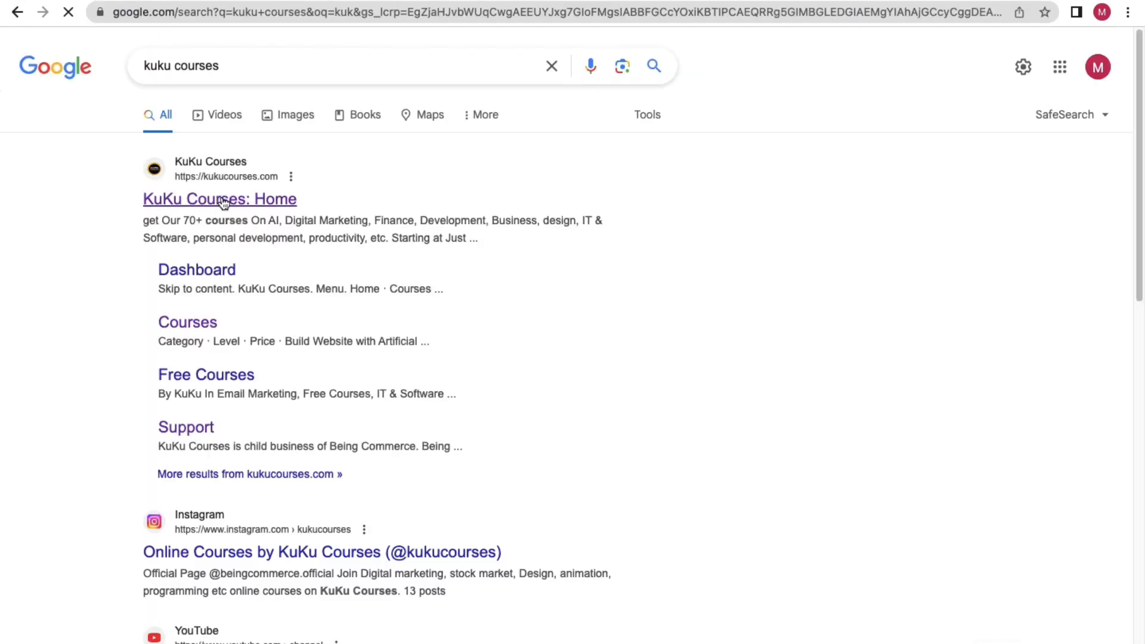
left_click(236, 200)
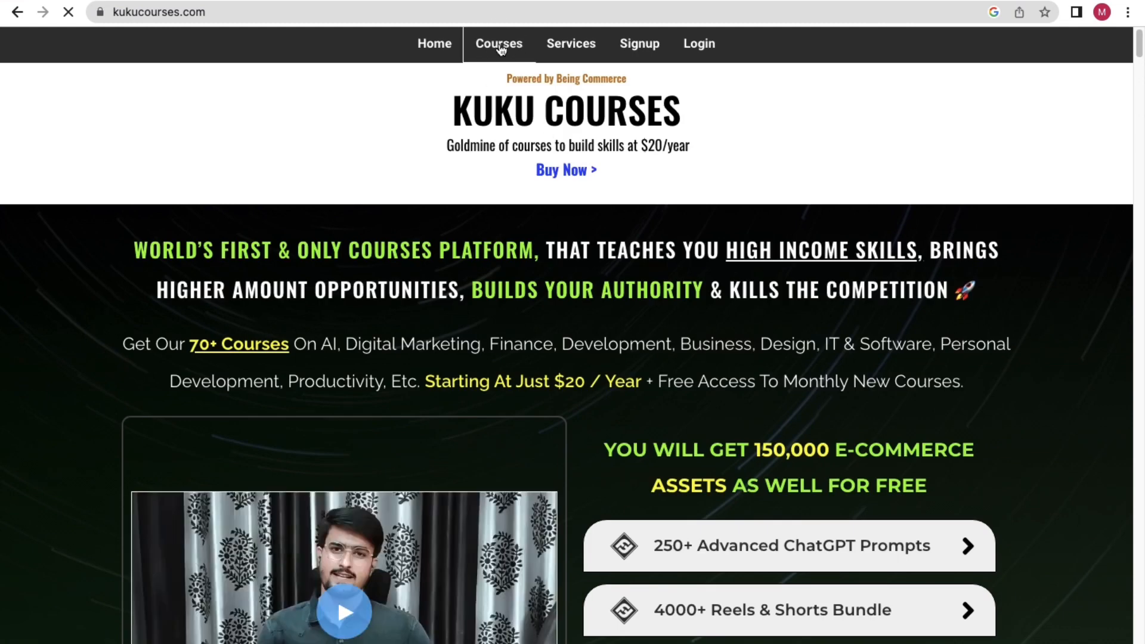
Search the KuKu Courses catalogue for 'build website' and open Build Website with Artificial Intelligence in Few Minutes!
left_click(501, 50)
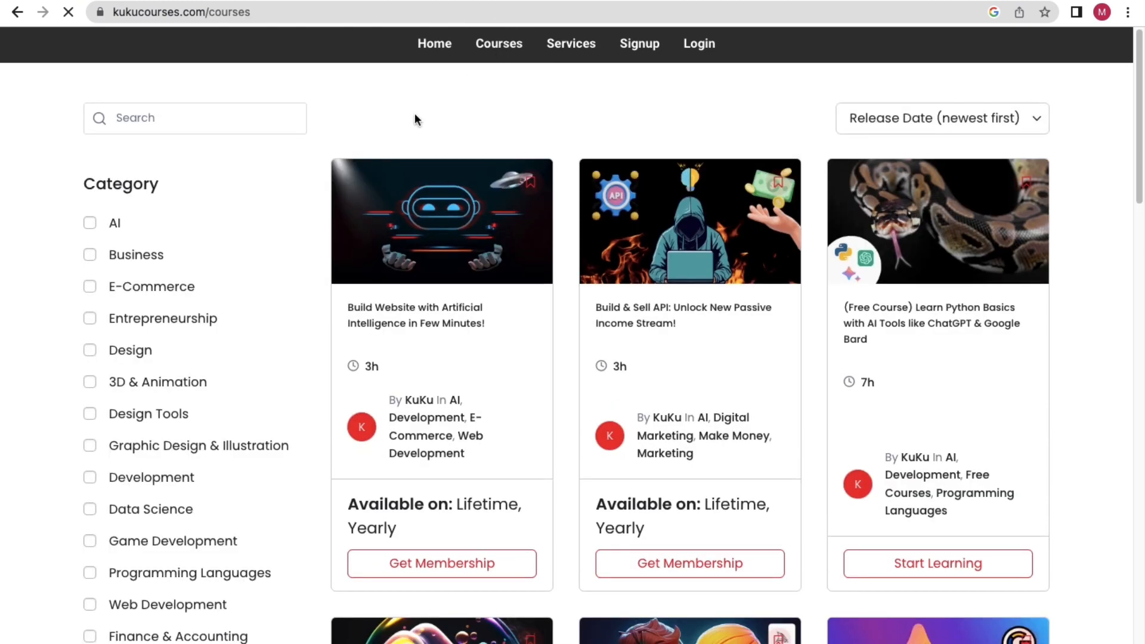
left_click(152, 118)
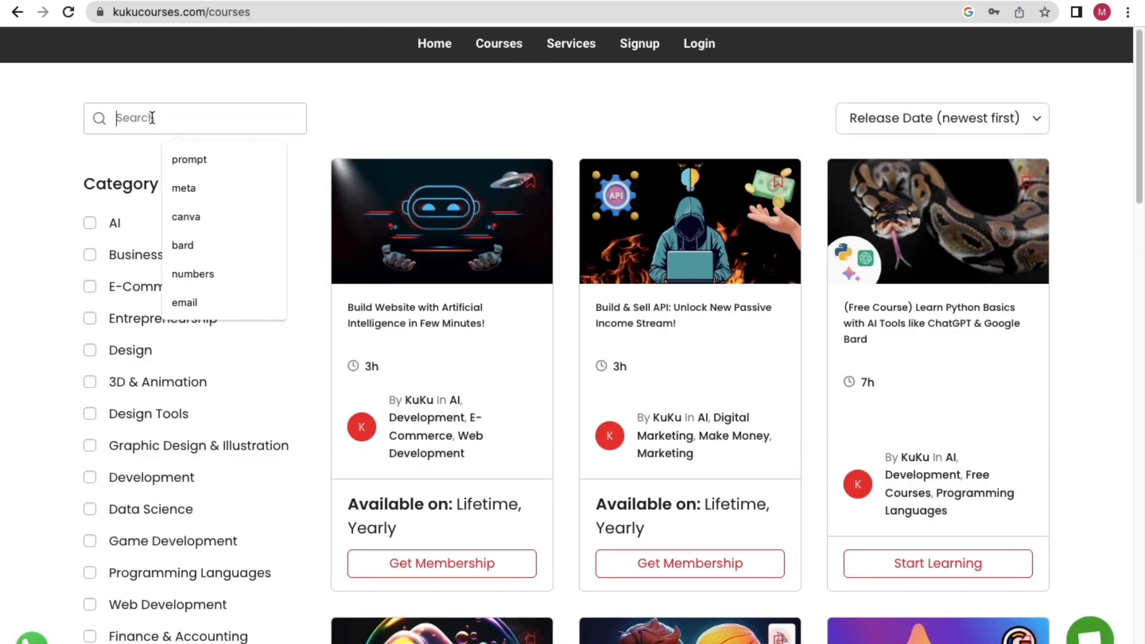
type("build w")
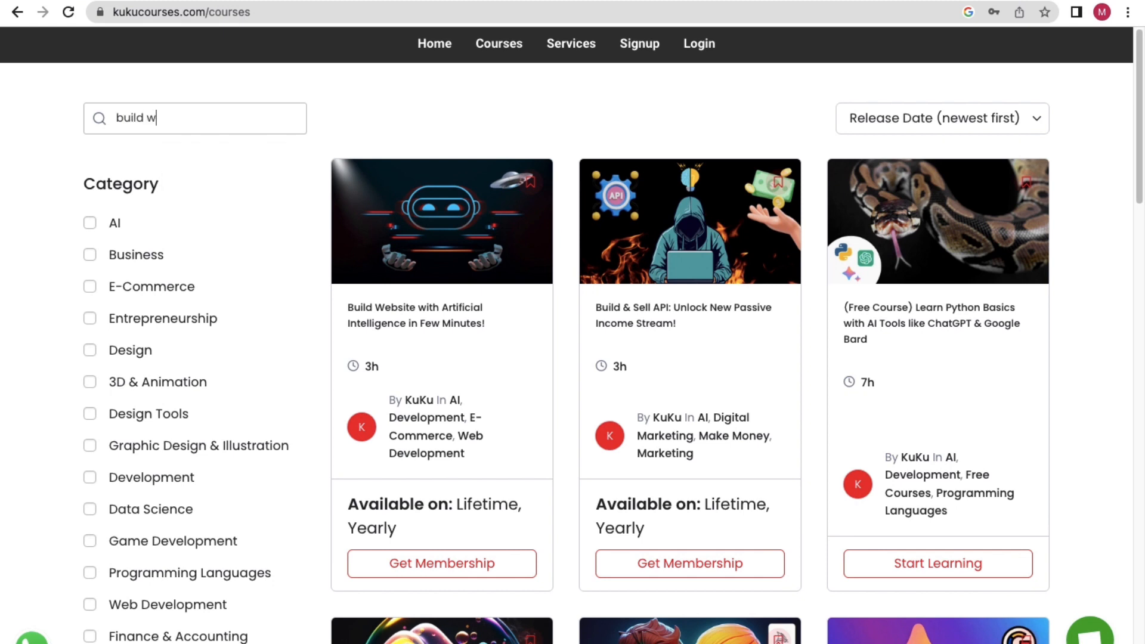
type("ebsite")
key("Return")
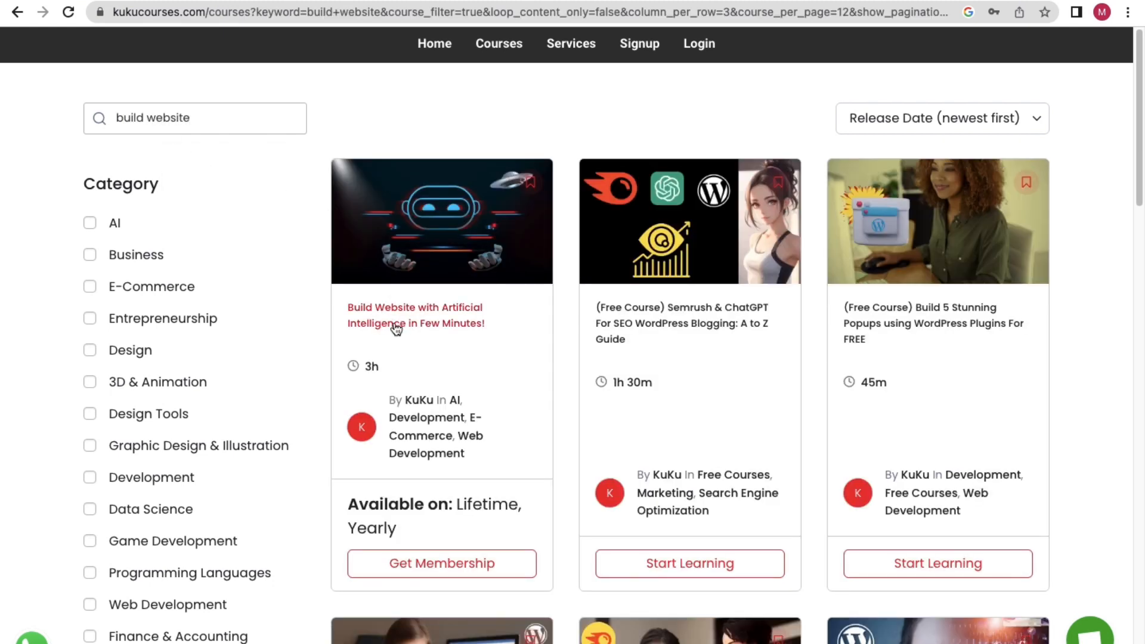
double_click(375, 367)
left_click(428, 317)
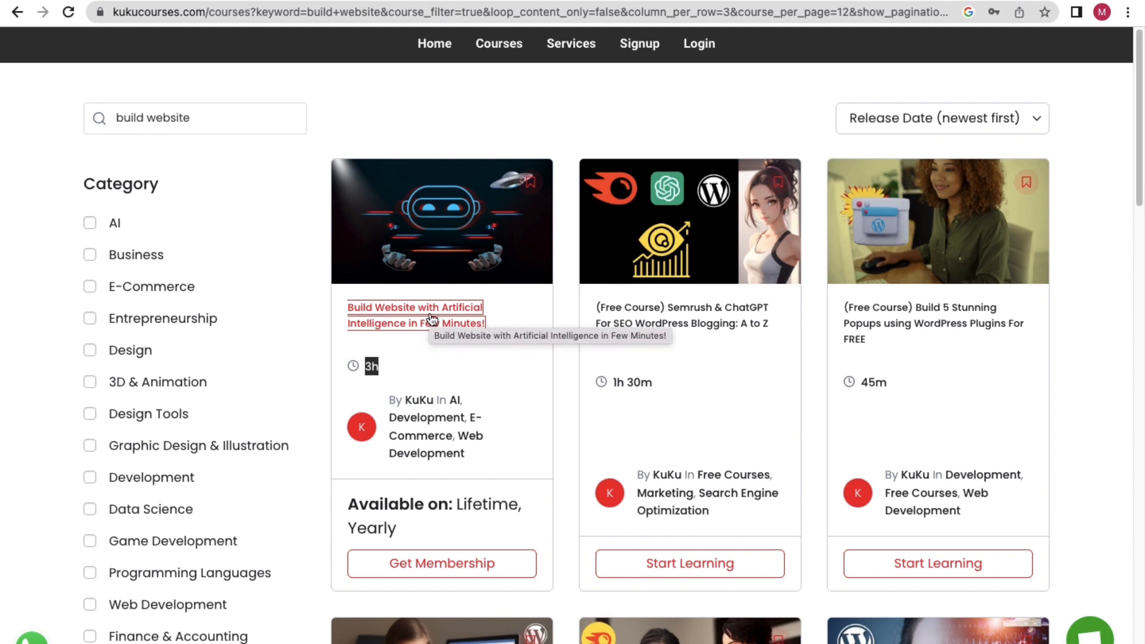
left_click(432, 320)
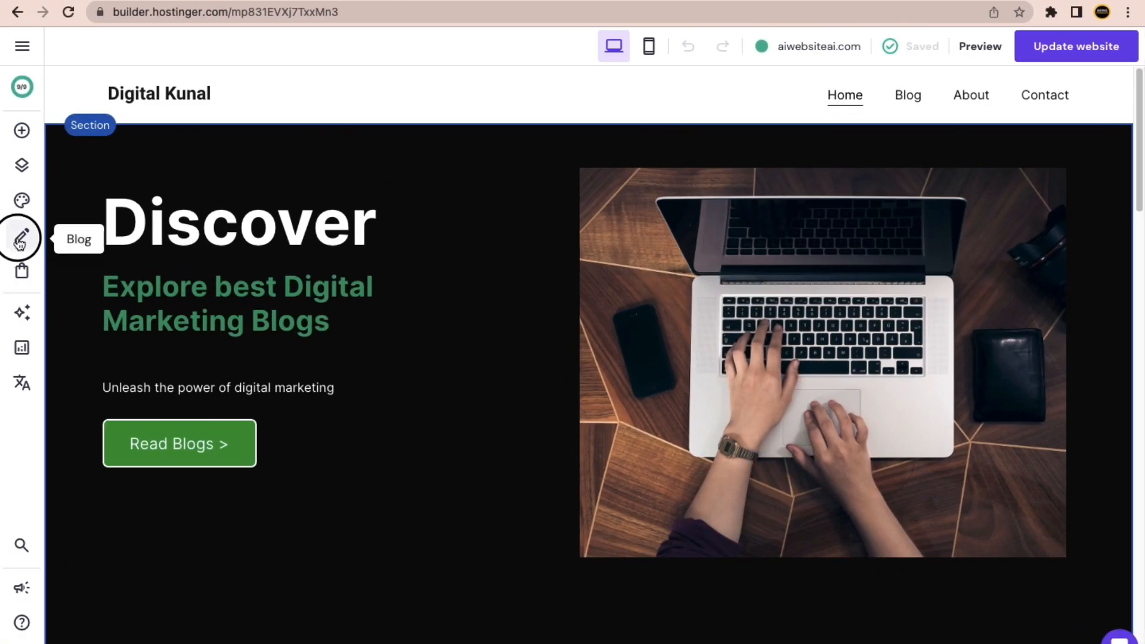
Review the site's two blog posts, including Digital Marketing Tips, in the Blog panel, then close it.
left_click(21, 236)
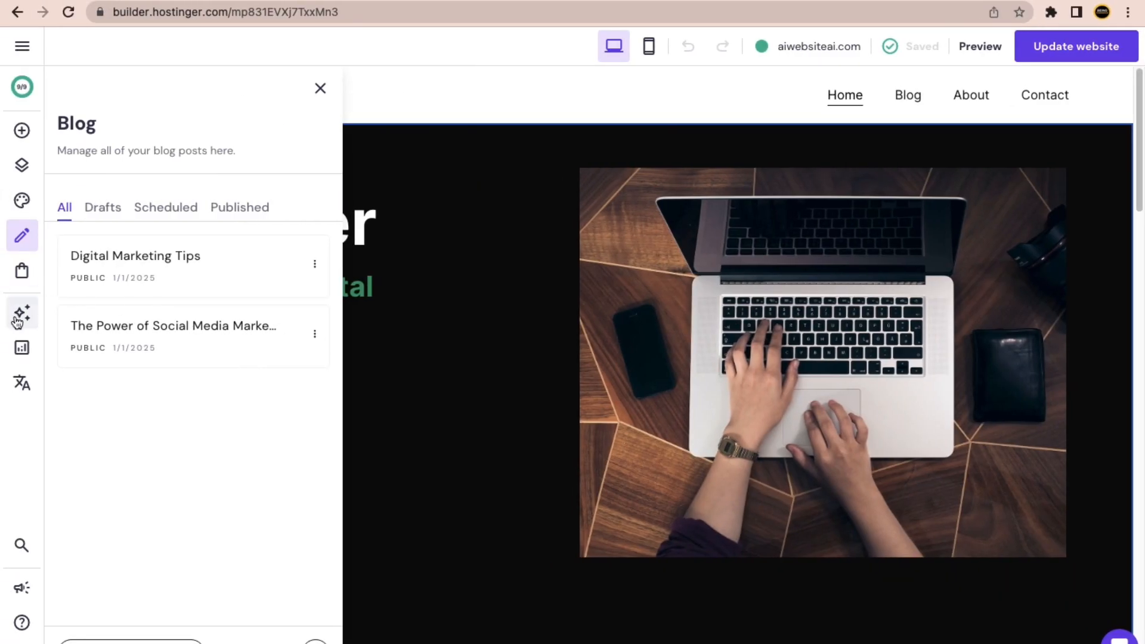
left_click(22, 312)
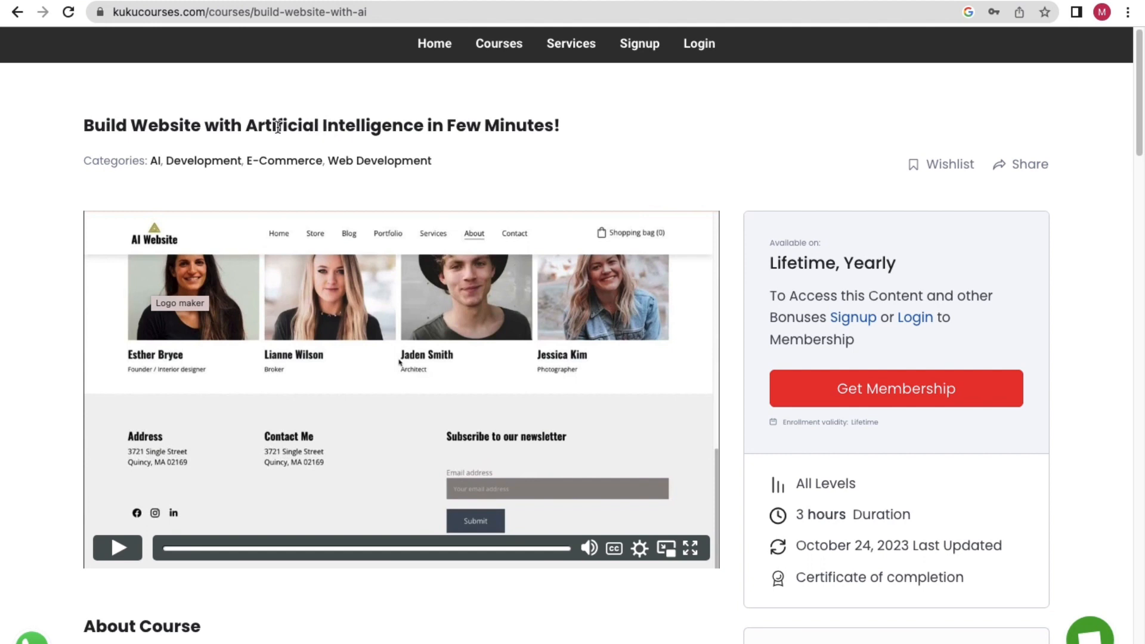
Highlight part of the course title, then the whole title, clearing each selection.
left_click_drag(185, 126, 305, 126)
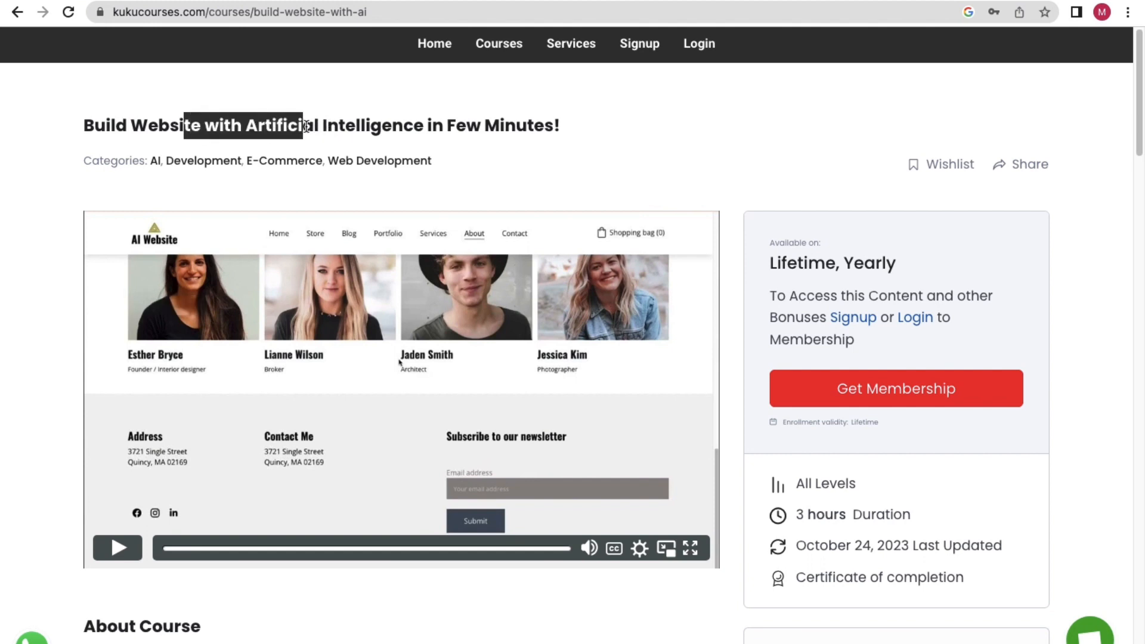
left_click(331, 125)
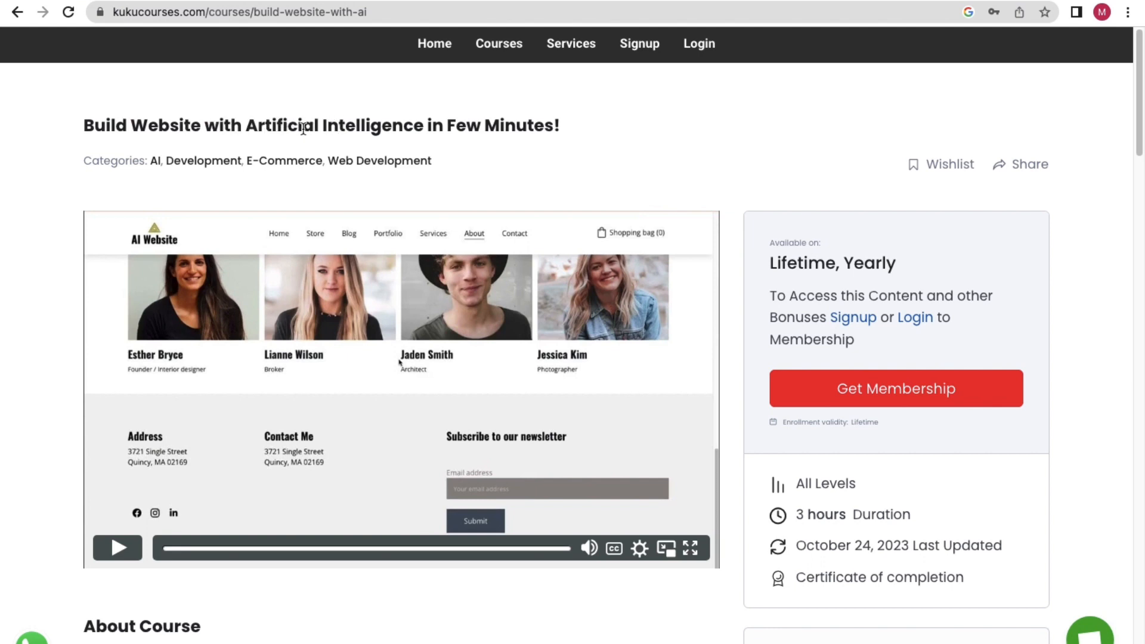
left_click_drag(82, 124, 595, 140)
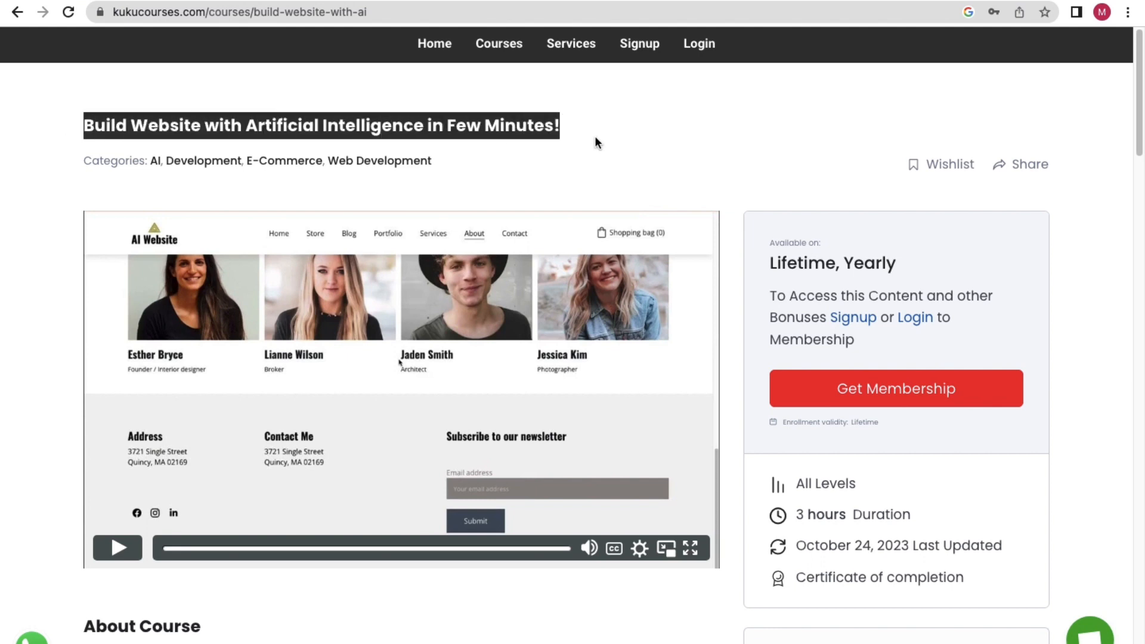
left_click(611, 160)
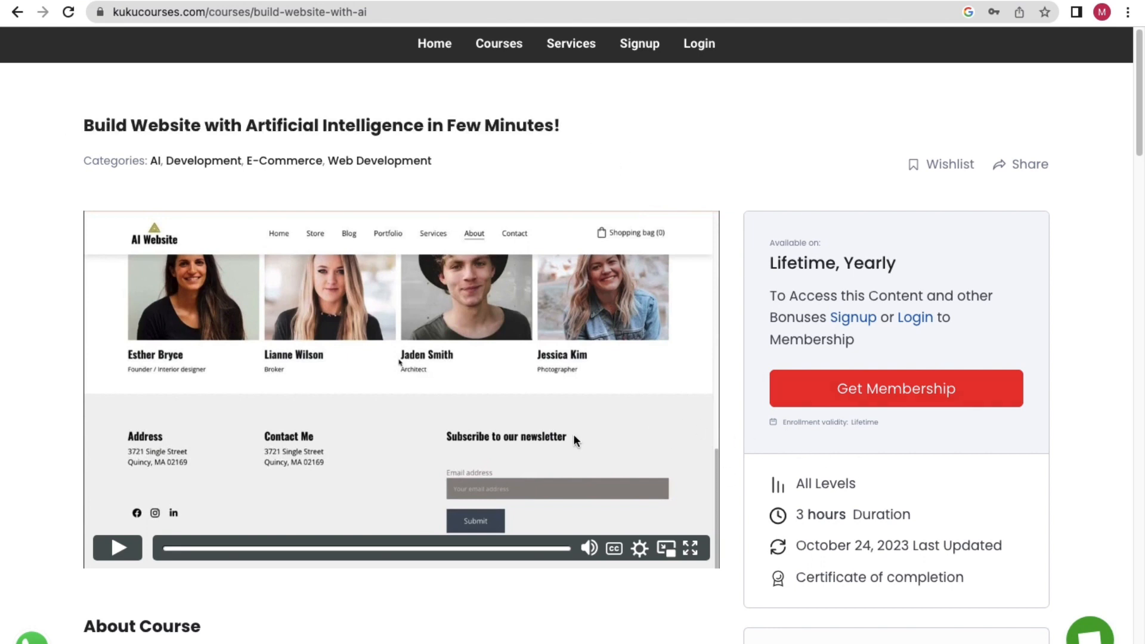
Play the preview video briefly, pausing on the AI Website home demo, then view the builder's Online store panel.
scroll(398, 449, "down", 1)
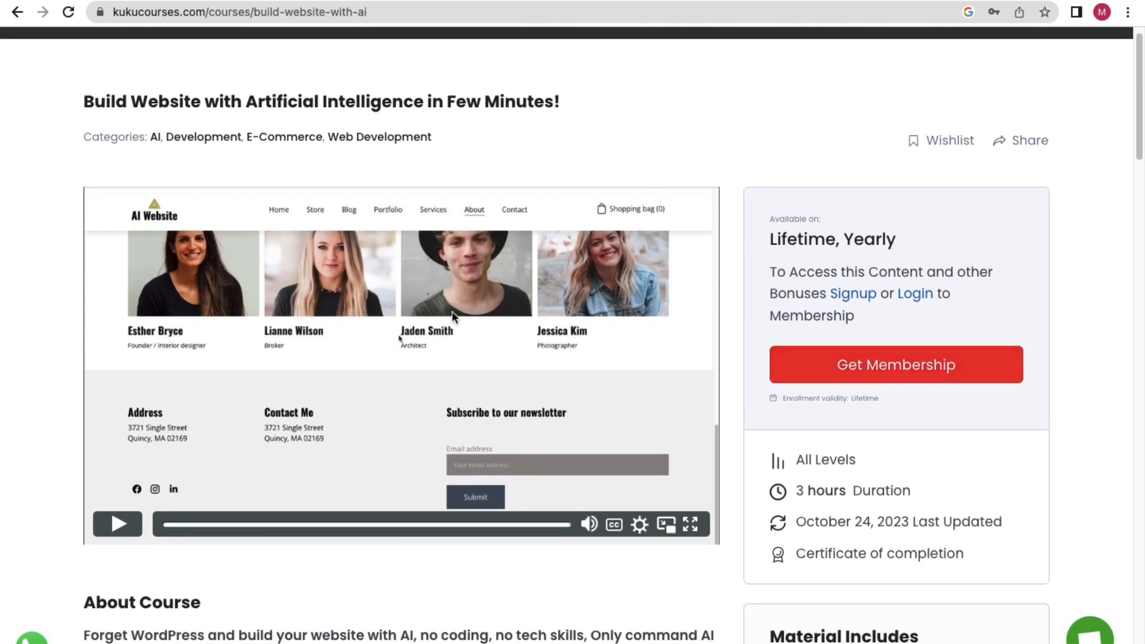
left_click(118, 526)
left_click(122, 530)
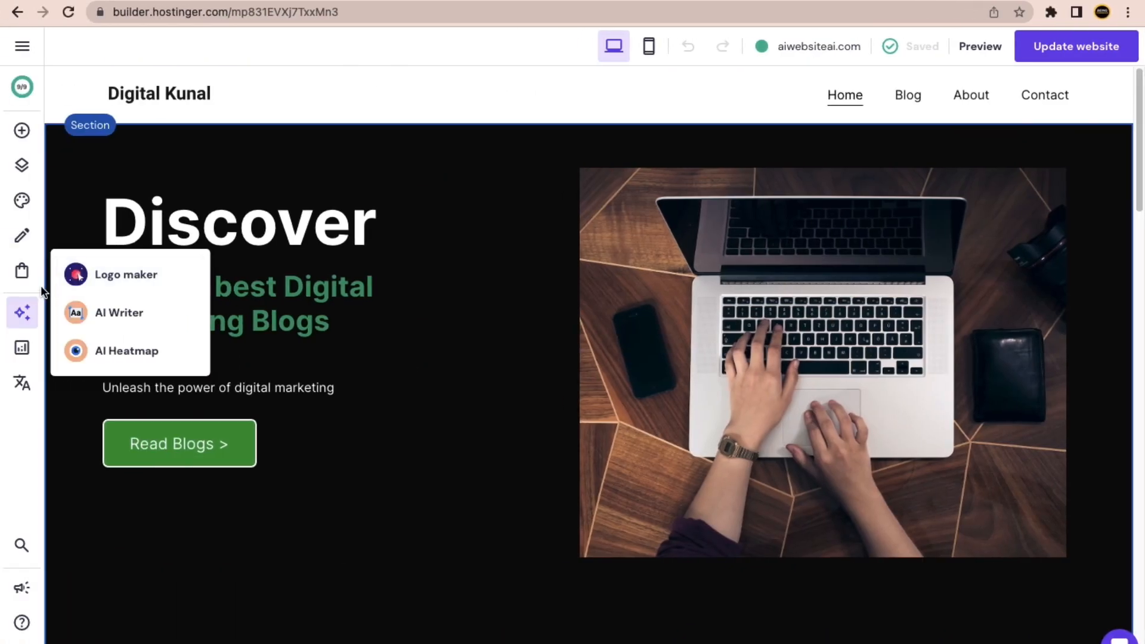
left_click(21, 275)
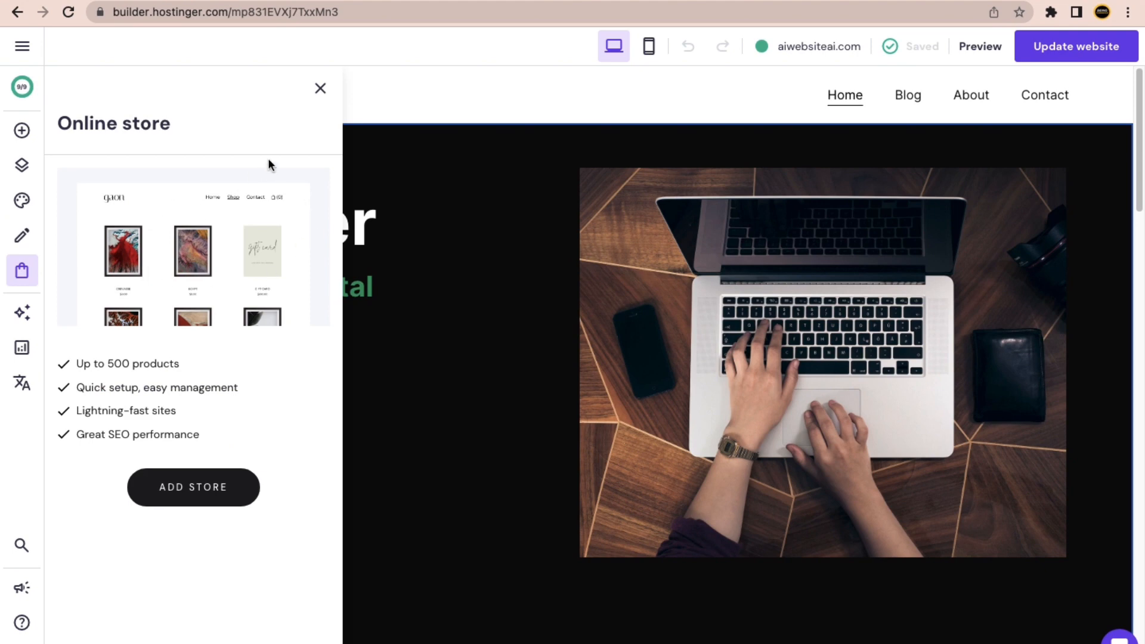
left_click(320, 88)
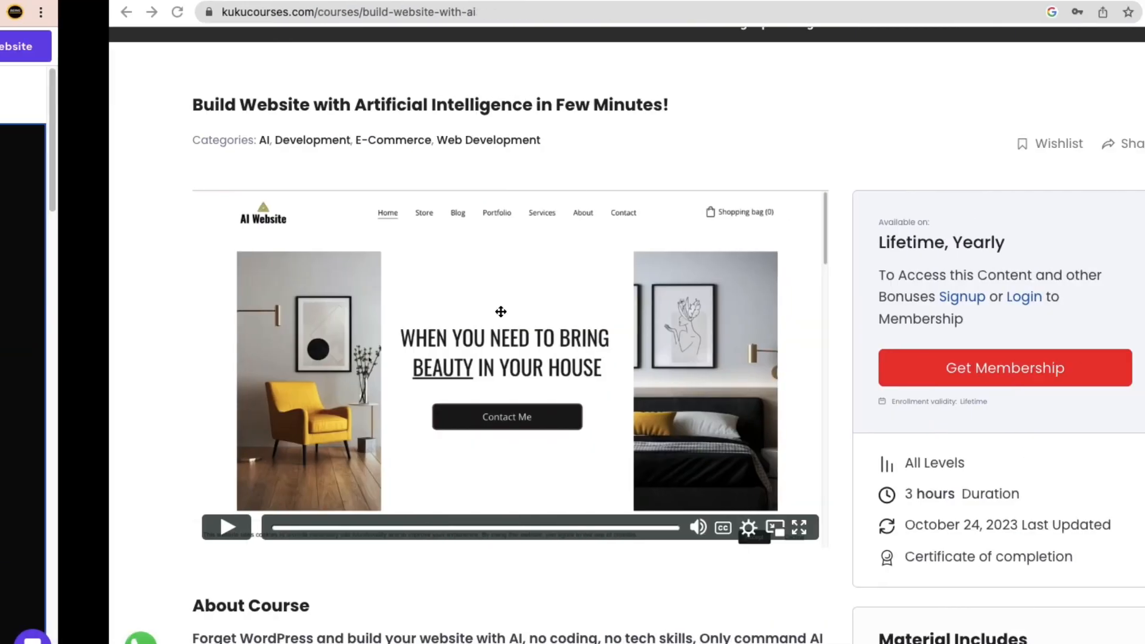
Browse the course cards in the full KuKu Courses catalogue, then go to the account signup page.
scroll(433, 319, "up", 1)
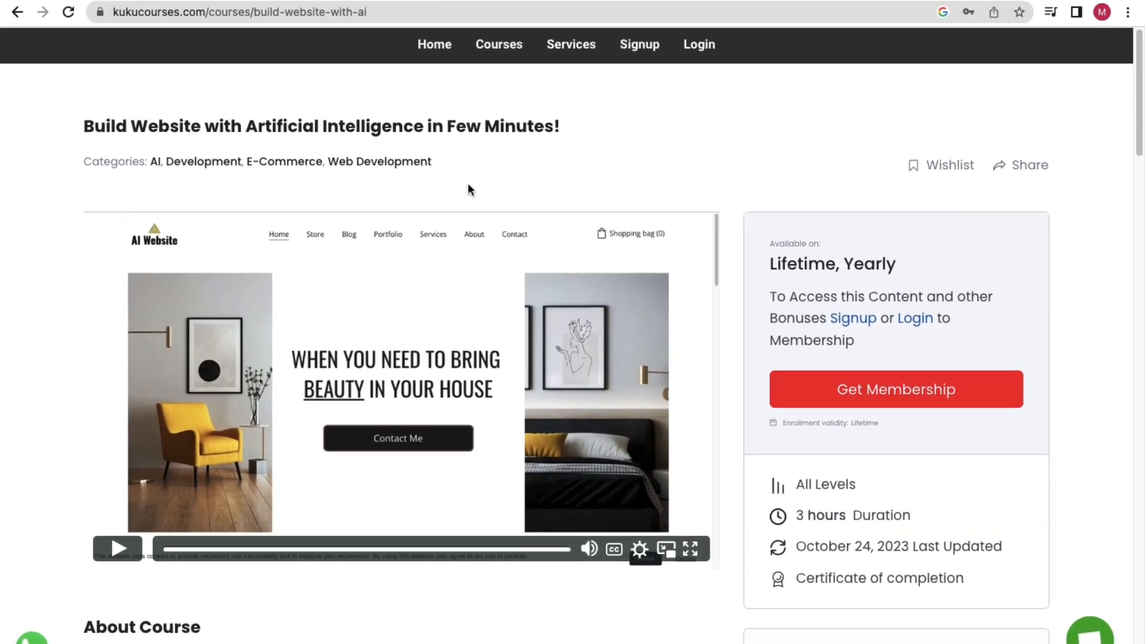
left_click(498, 47)
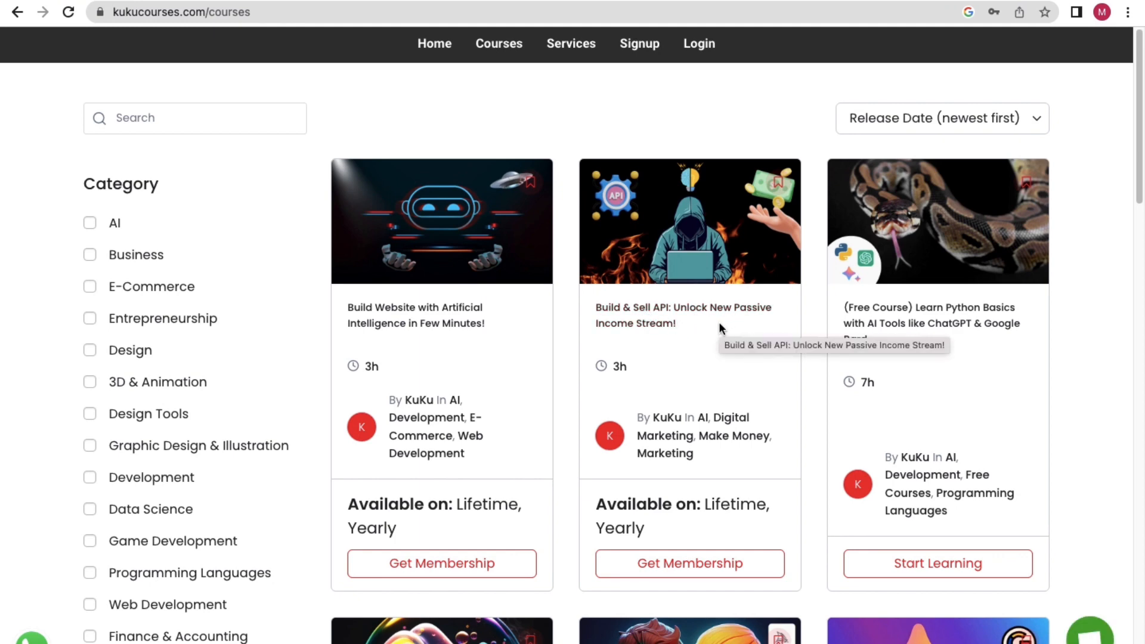
scroll(717, 322, "down", 5)
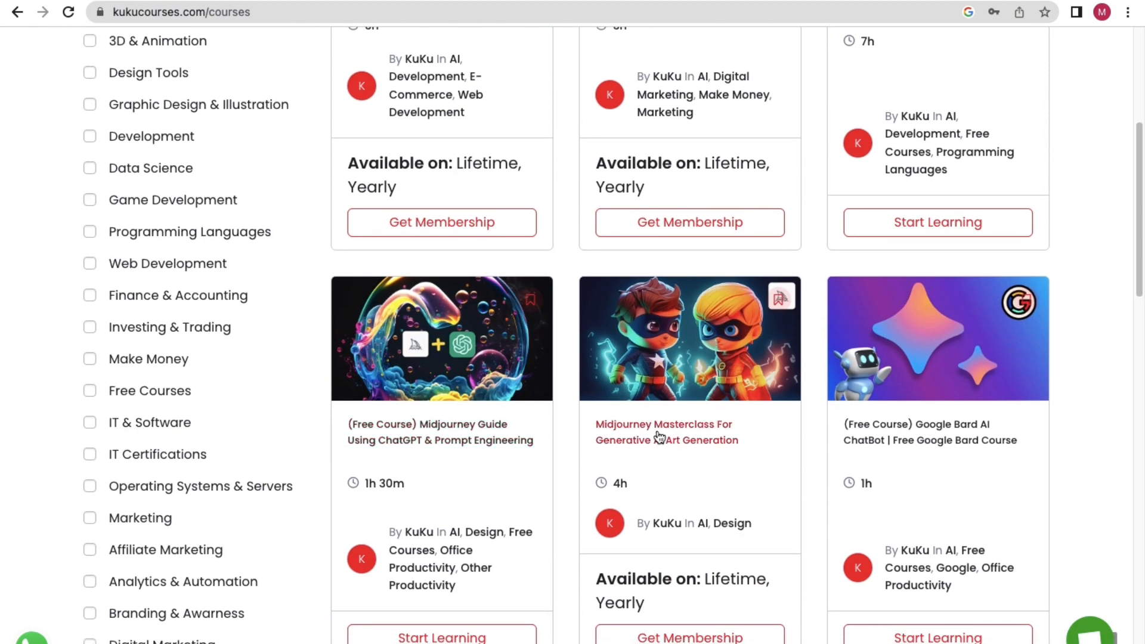
scroll(779, 451, "down", 5)
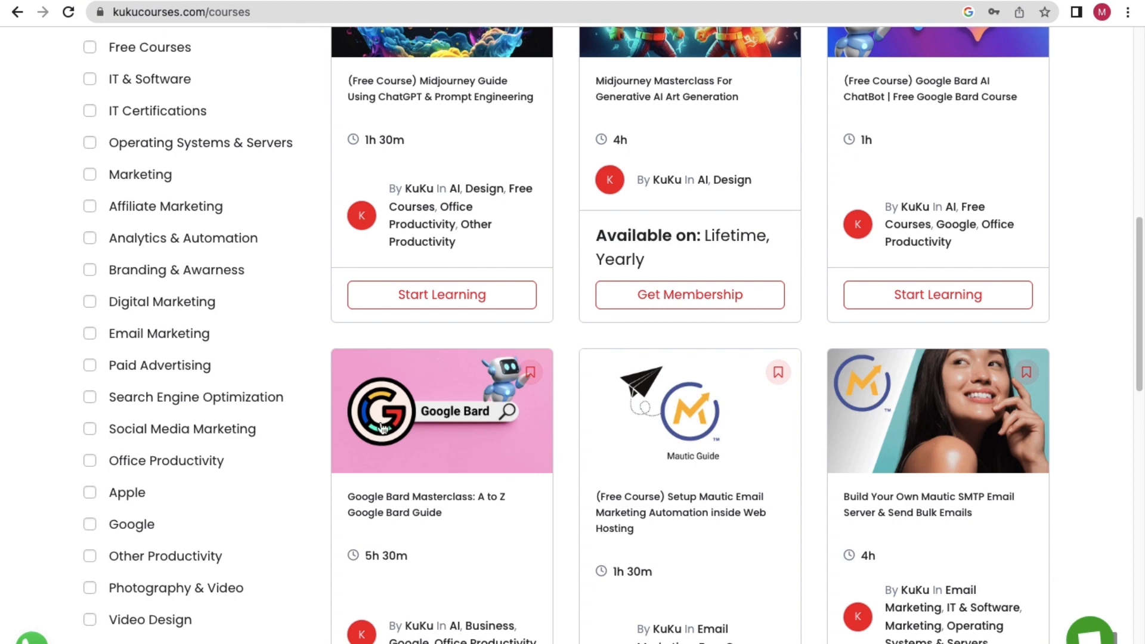
scroll(373, 423, "up", 6)
scroll(373, 423, "up", 6)
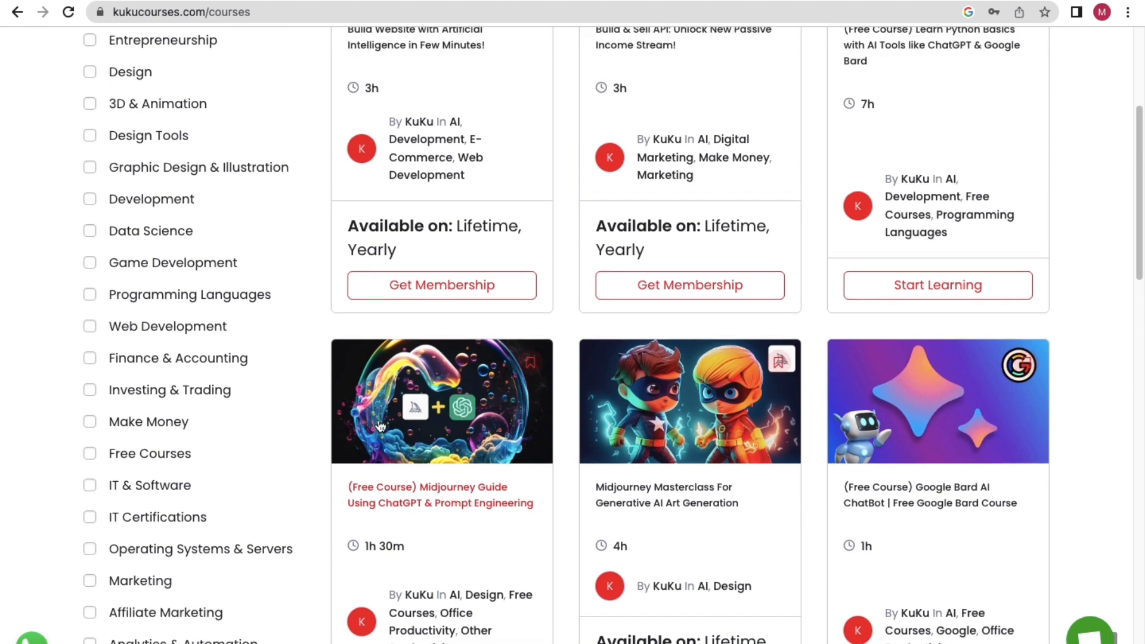
scroll(178, 309, "down", 3)
scroll(179, 308, "down", 9)
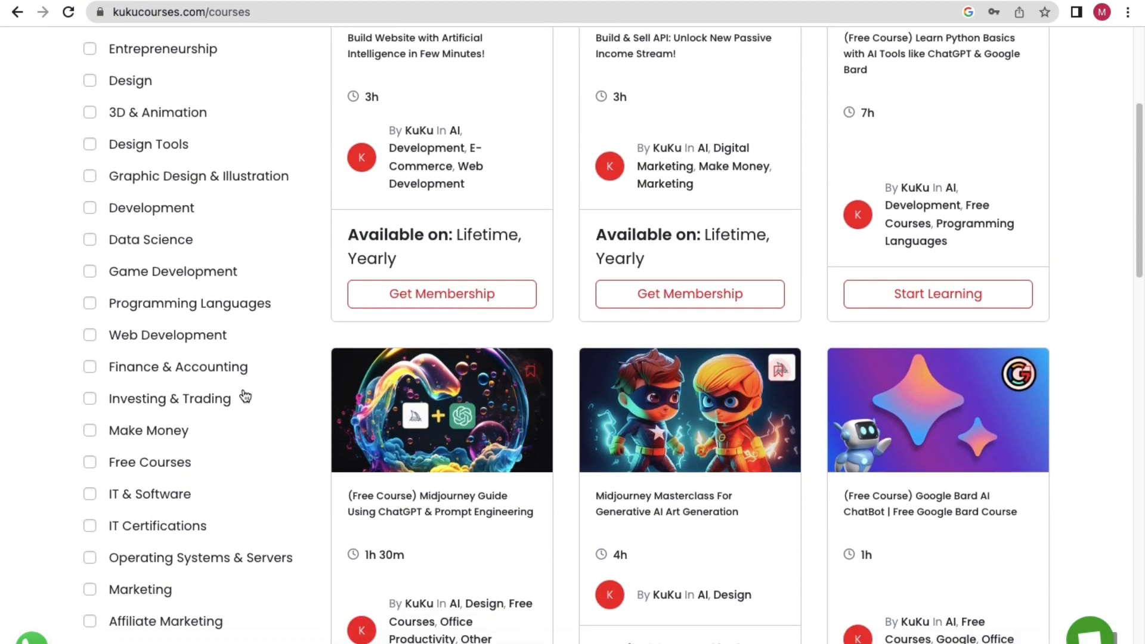
scroll(486, 358, "up", 10)
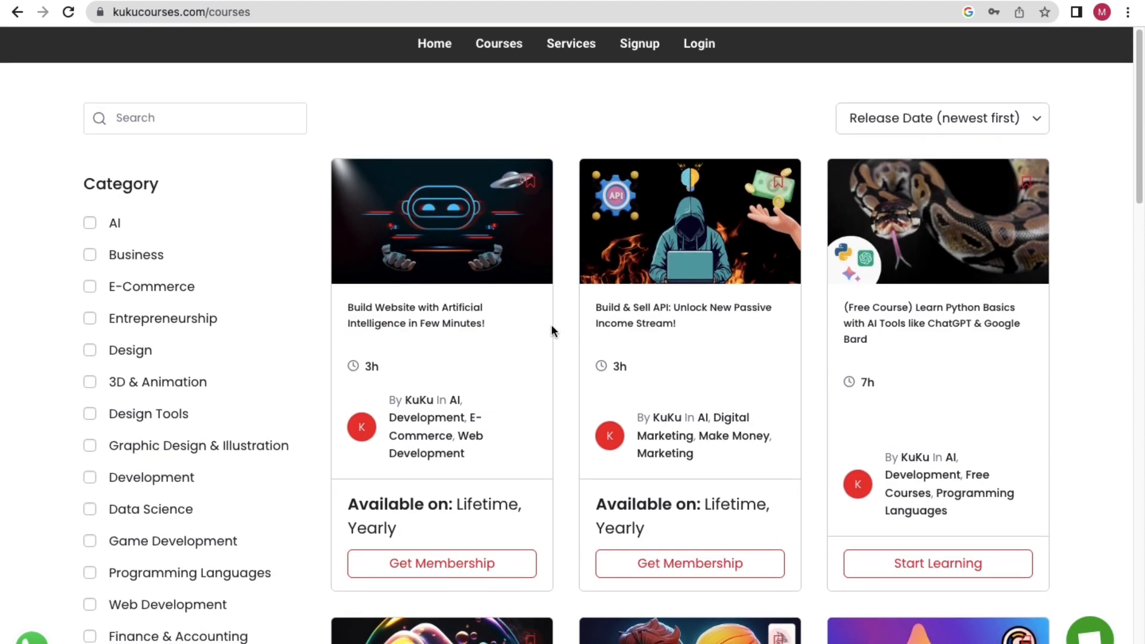
left_click(637, 59)
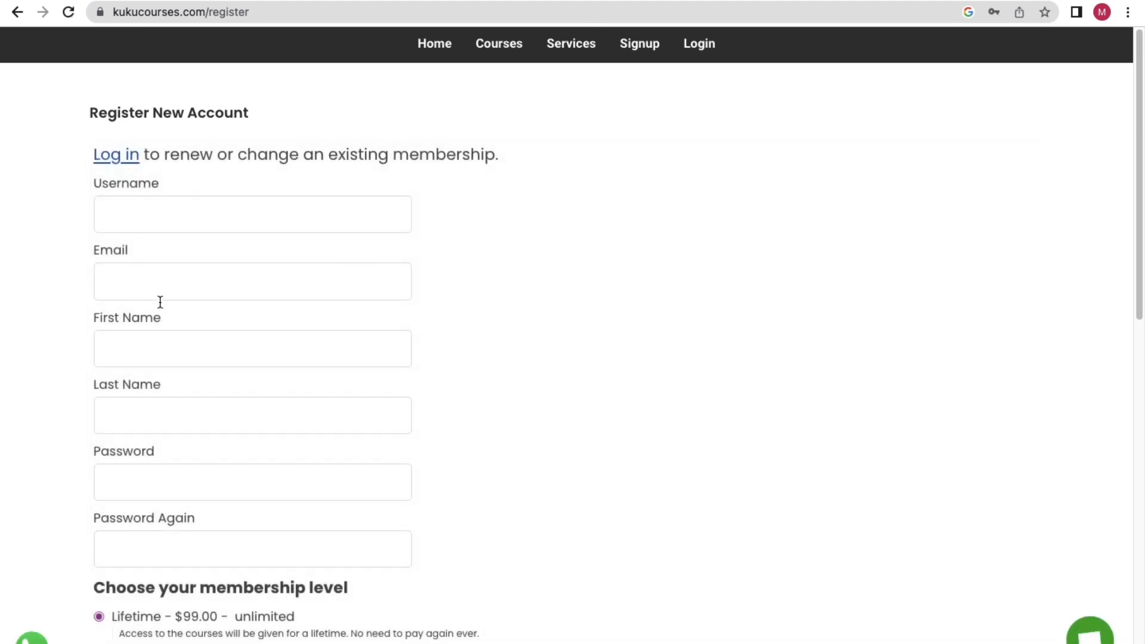
Apply the discount code '50discount' to the Lifetime signup, lowering the total to $49.50.
scroll(202, 347, "down", 5)
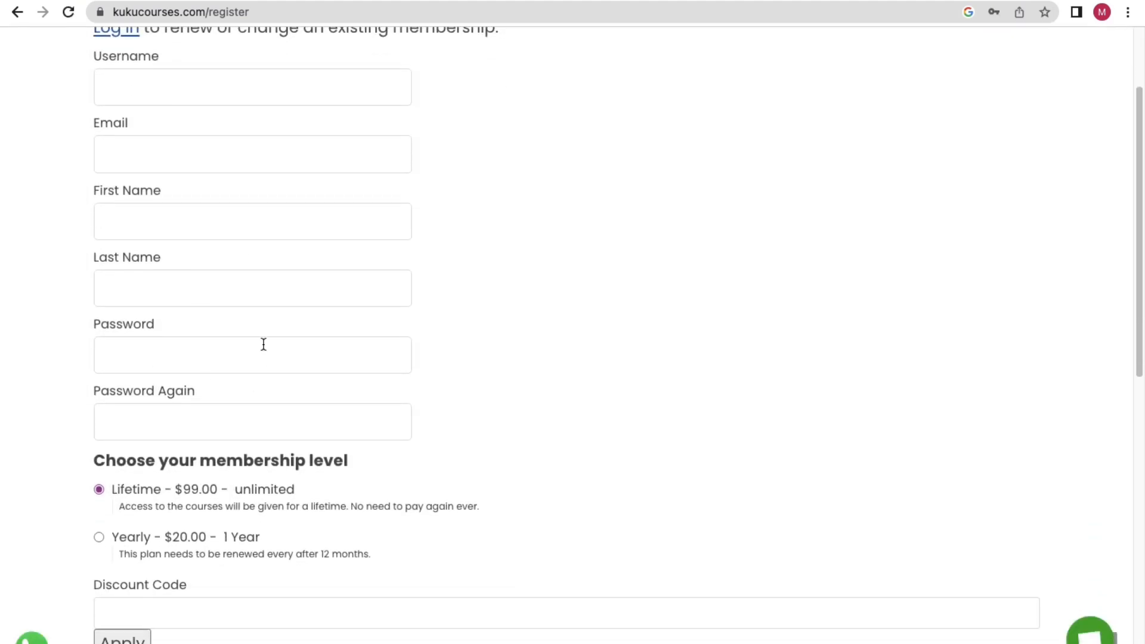
scroll(209, 276, "down", 1)
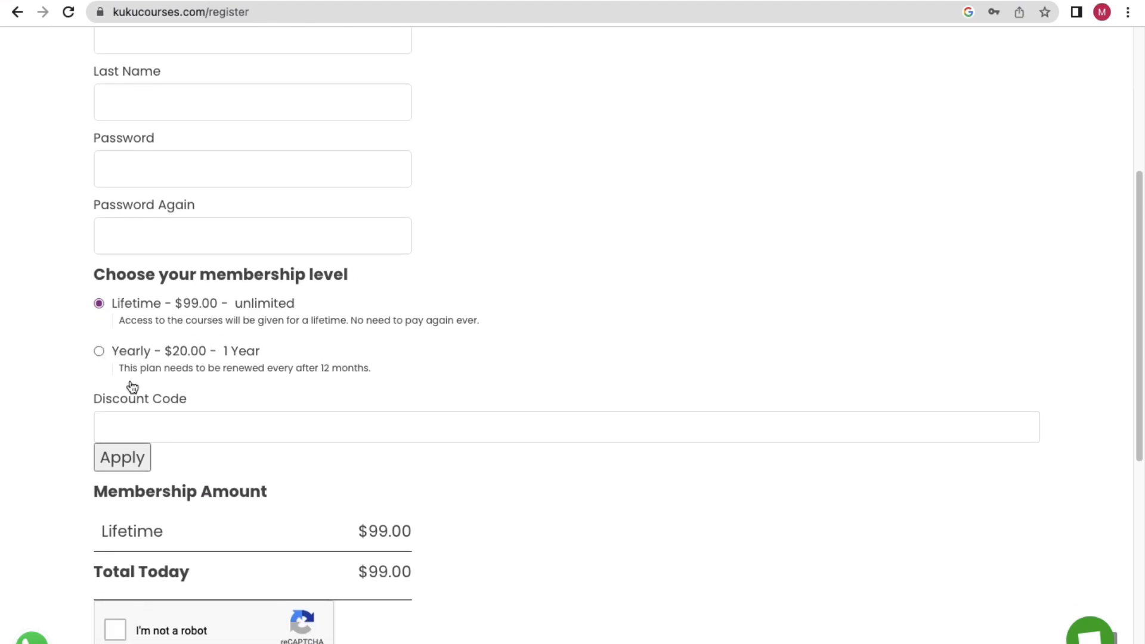
left_click(147, 418)
type("50")
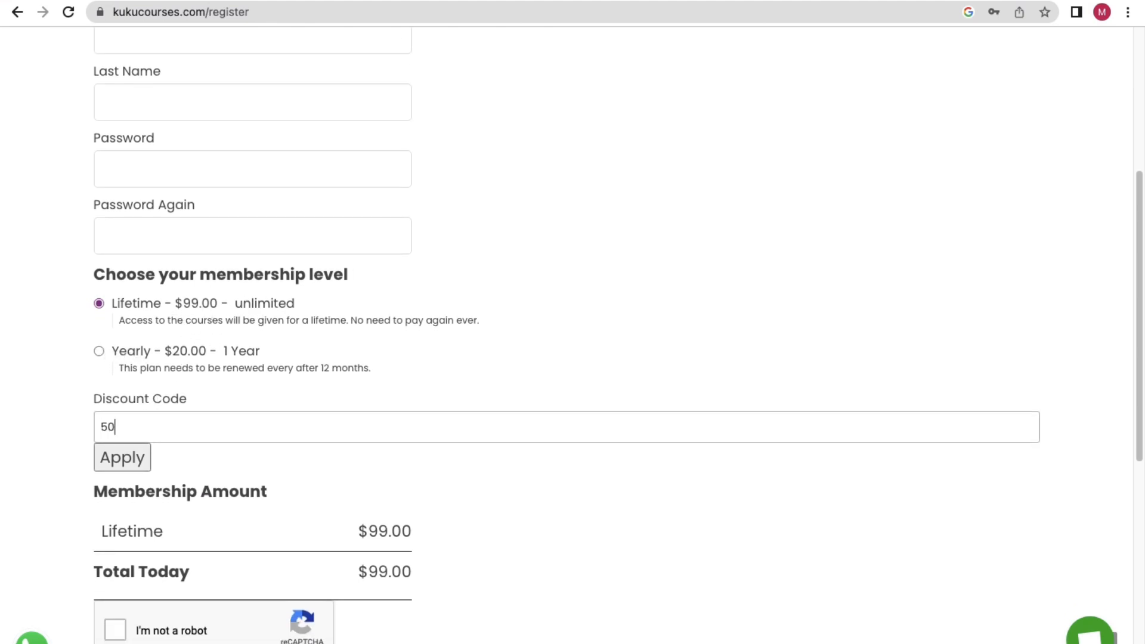
type("discount")
left_click(109, 451)
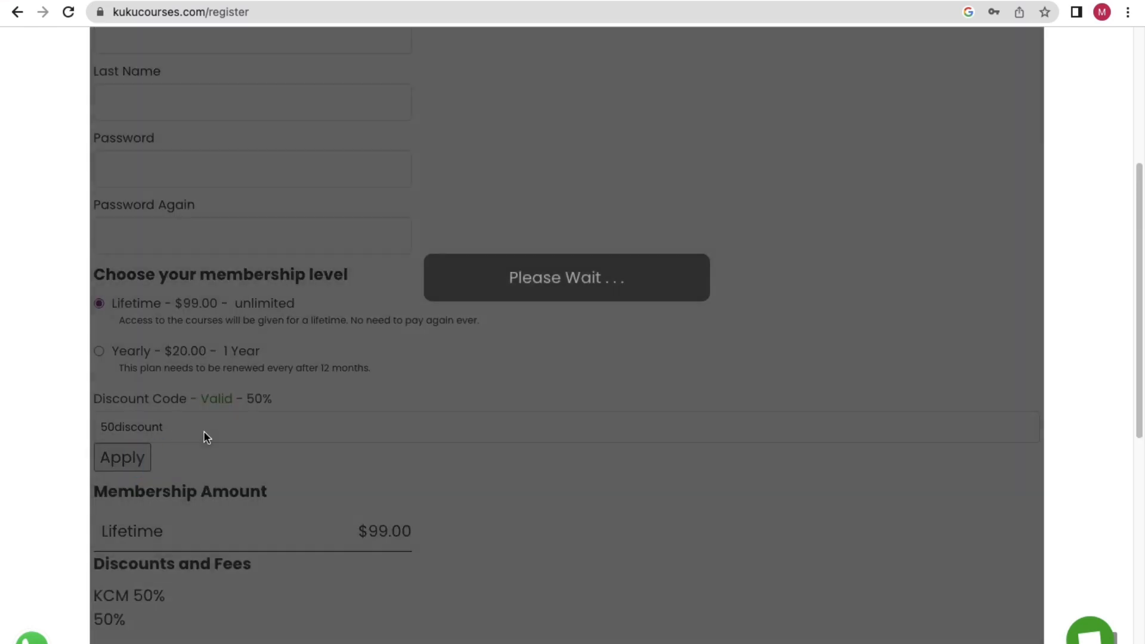
scroll(292, 417, "down", 5)
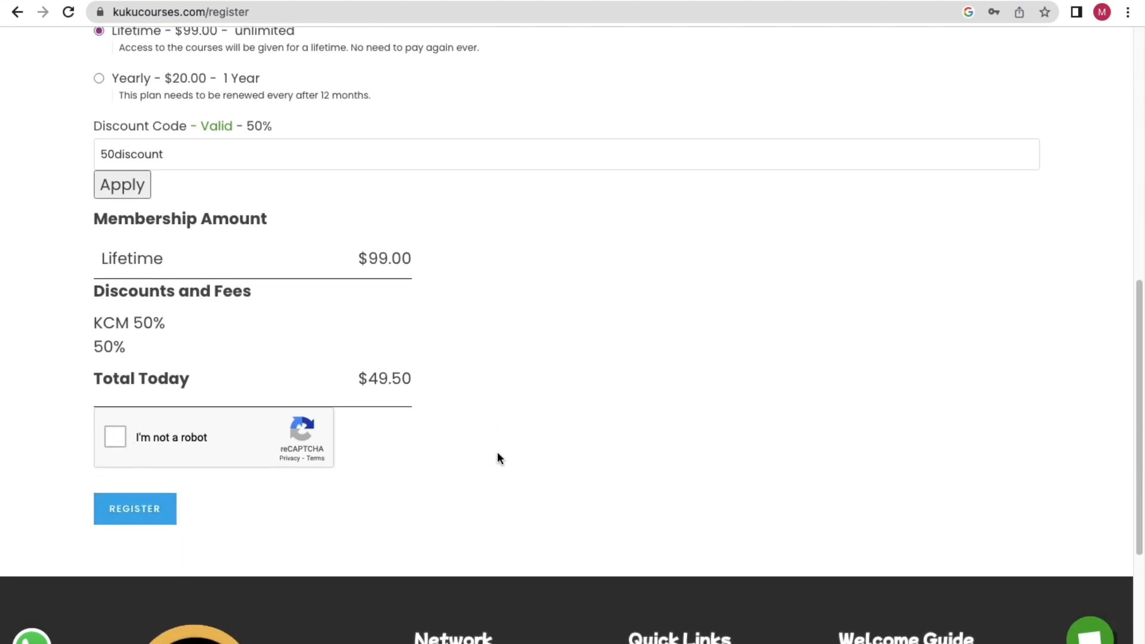
scroll(498, 451, "up", 10)
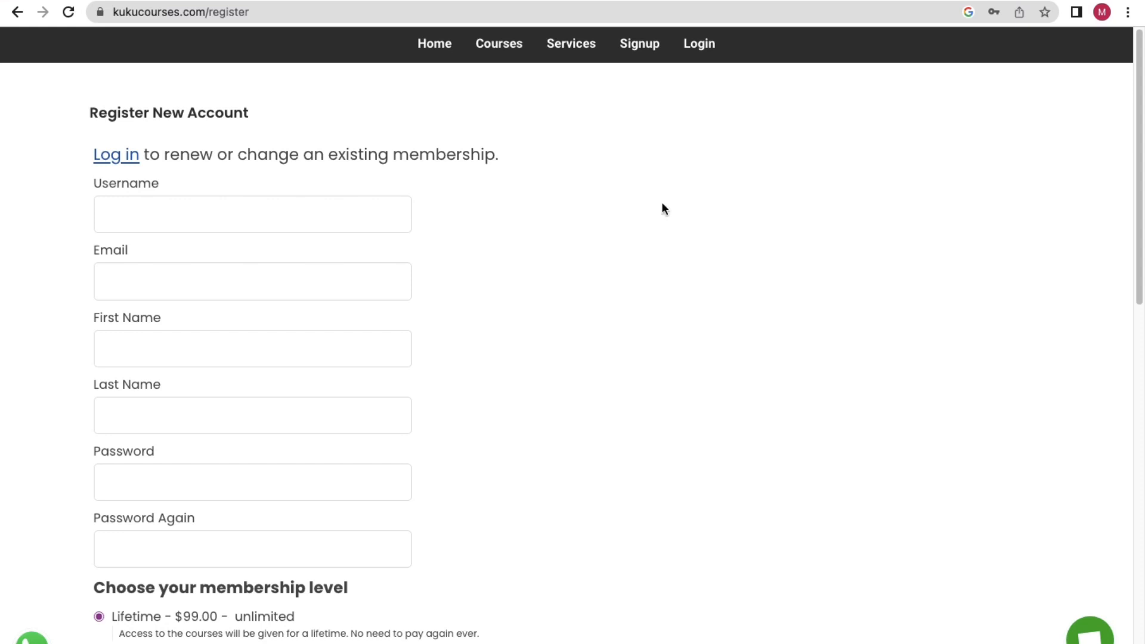
Open the Support page and expand the 'Unable to make payment? Why?' question.
scroll(662, 205, "down", 6)
scroll(510, 161, "up", 1)
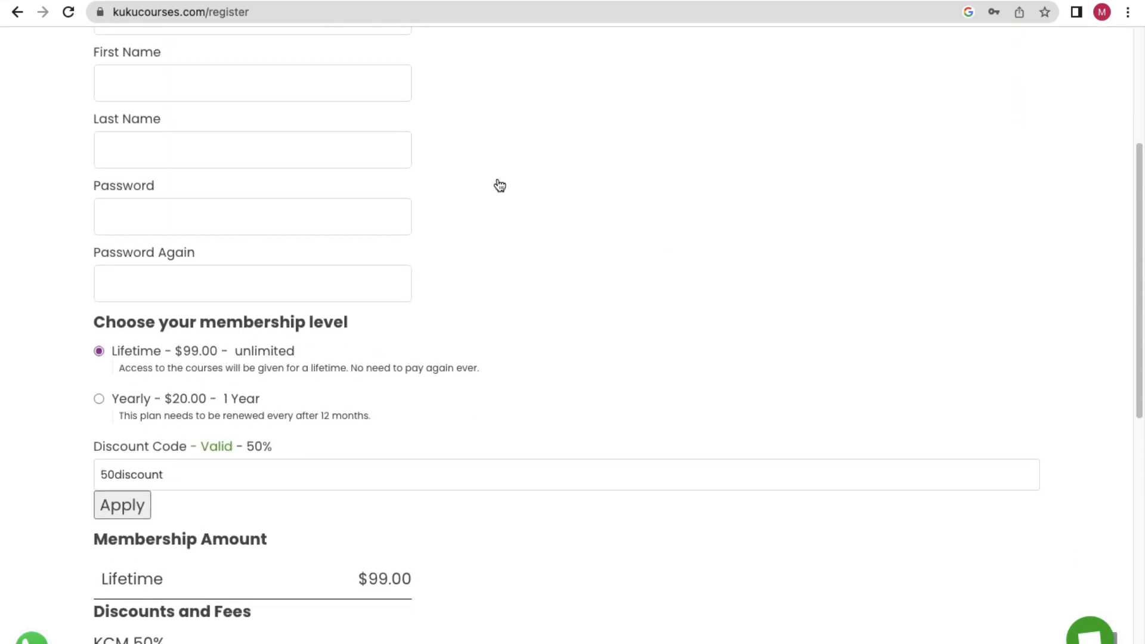
scroll(499, 186, "up", 5)
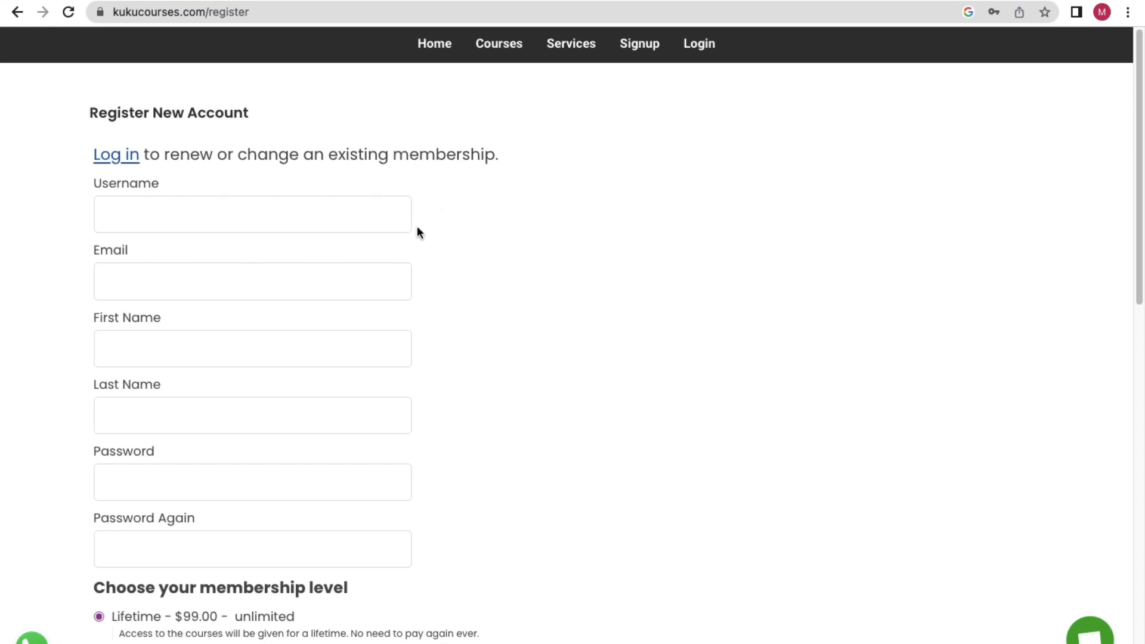
scroll(478, 393, "down", 7)
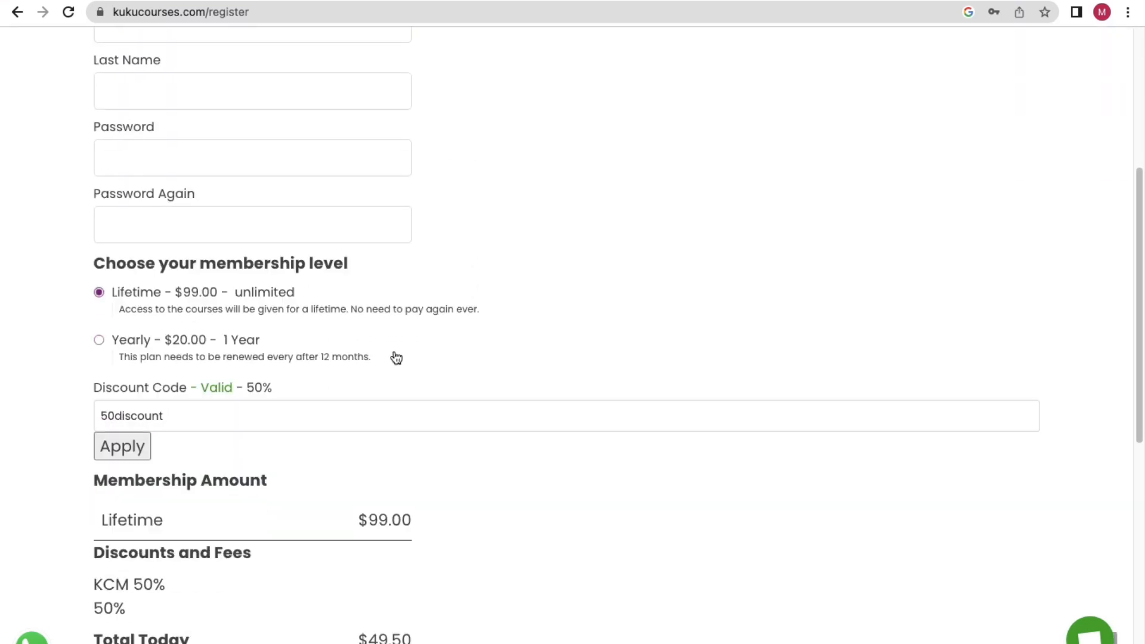
scroll(351, 333, "down", 7)
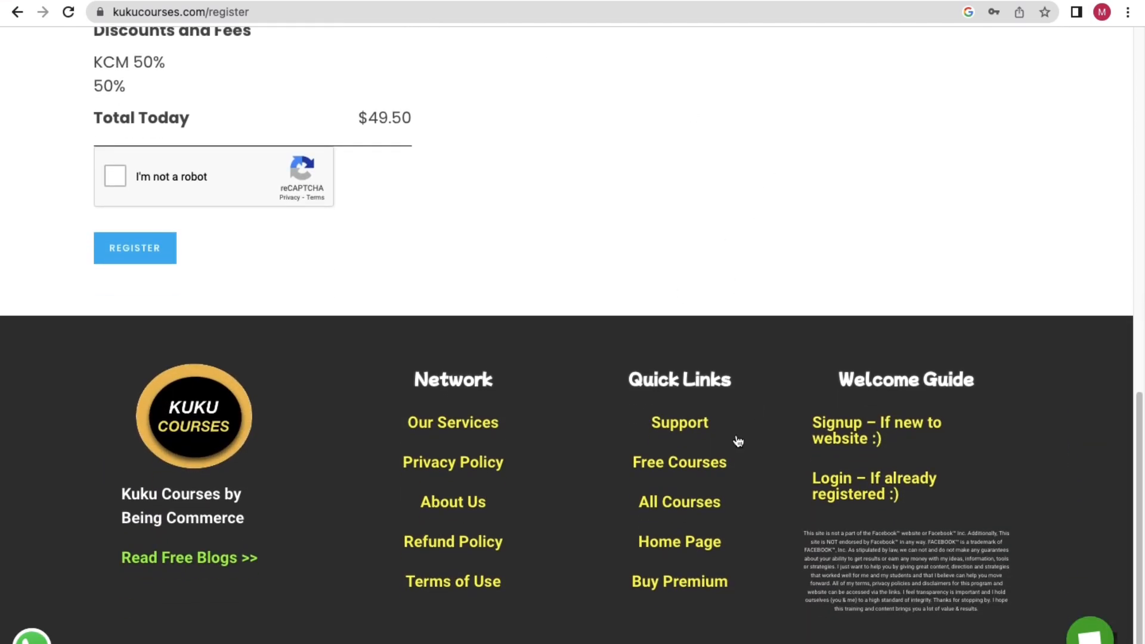
left_click(695, 422)
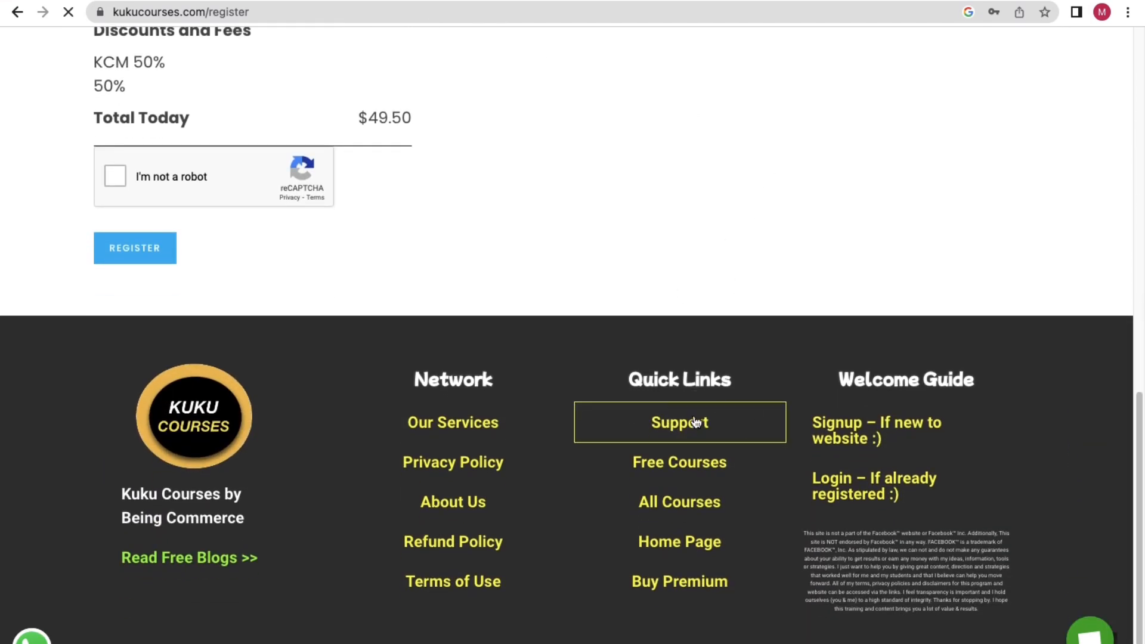
scroll(742, 370, "down", 5)
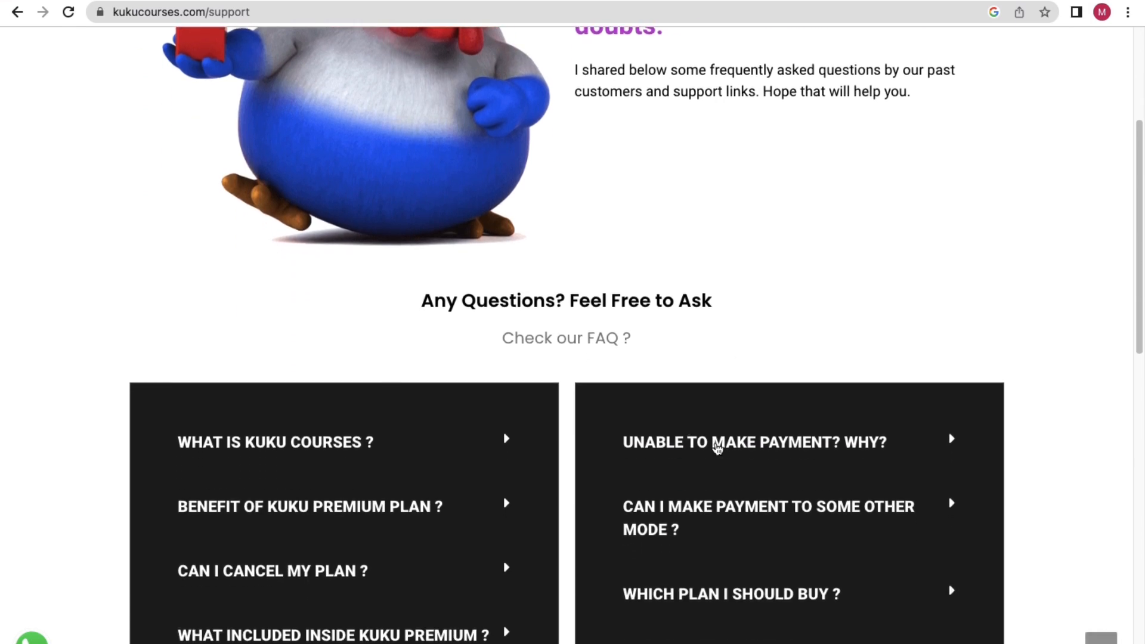
left_click(717, 444)
Open the Unable to Make Payment article and follow Method 2's India-specific Buy Yearly link.
scroll(686, 438, "down", 1)
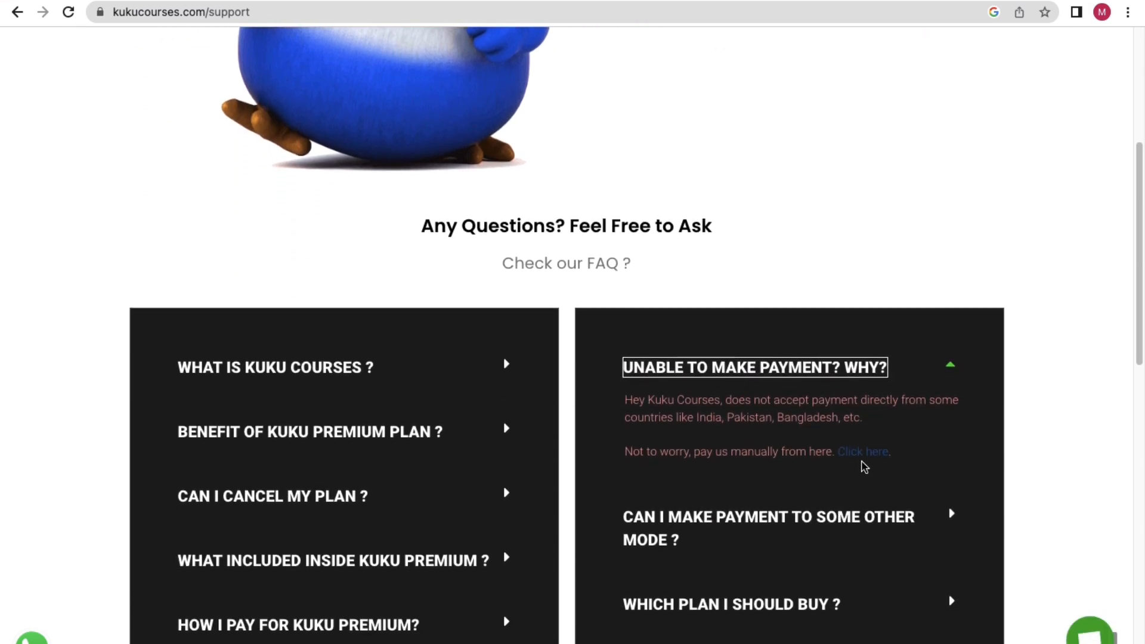
left_click(862, 453)
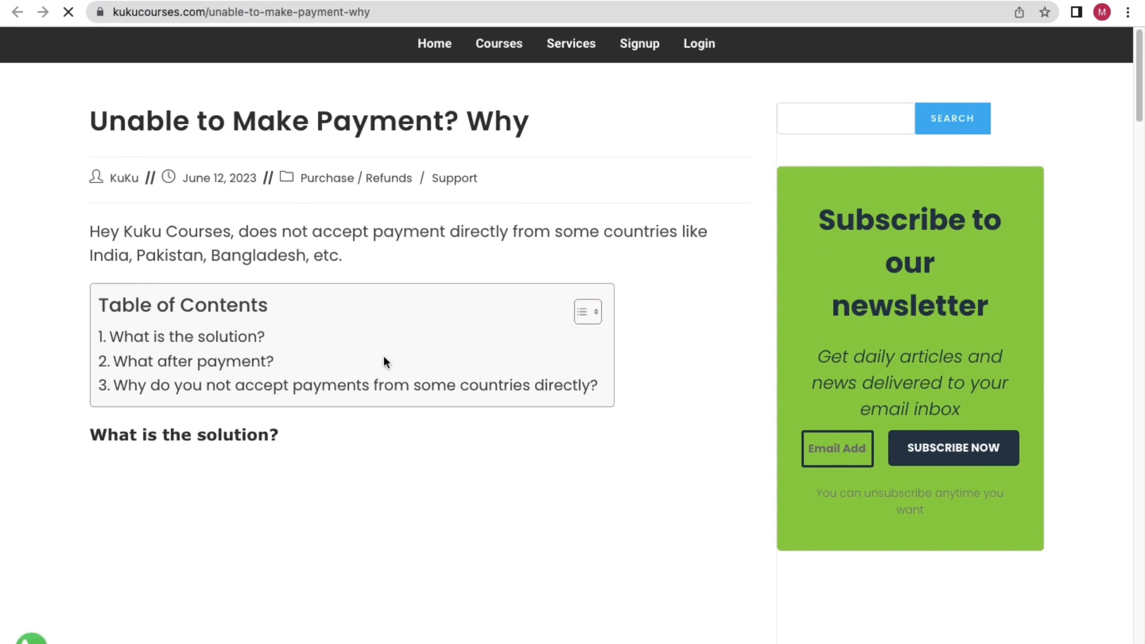
left_click_drag(300, 237, 227, 237)
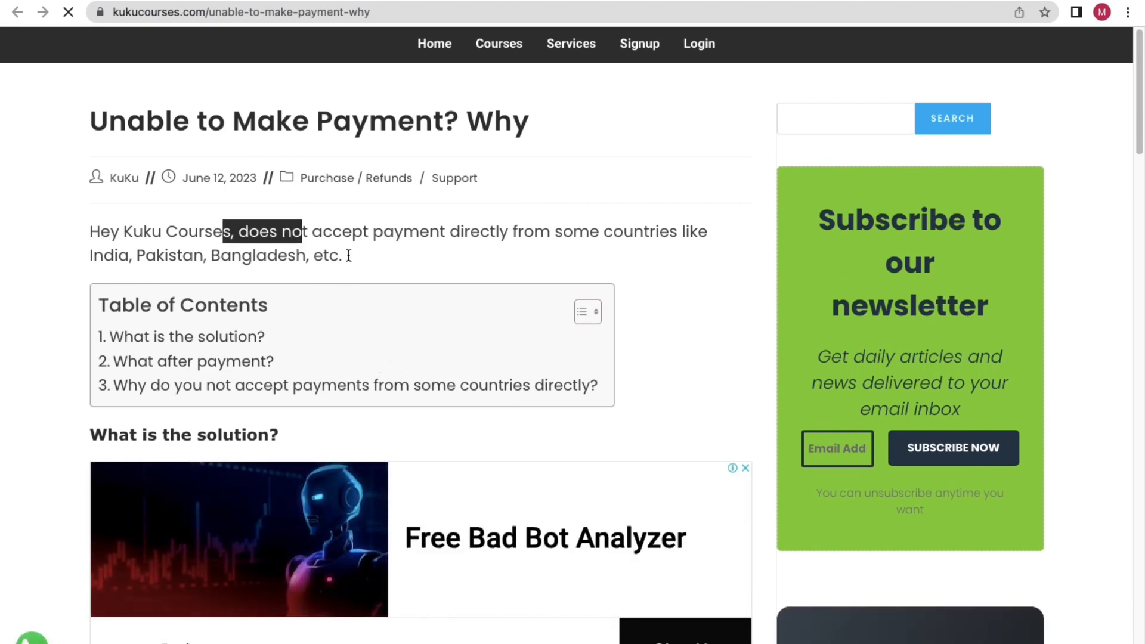
scroll(399, 245, "down", 8)
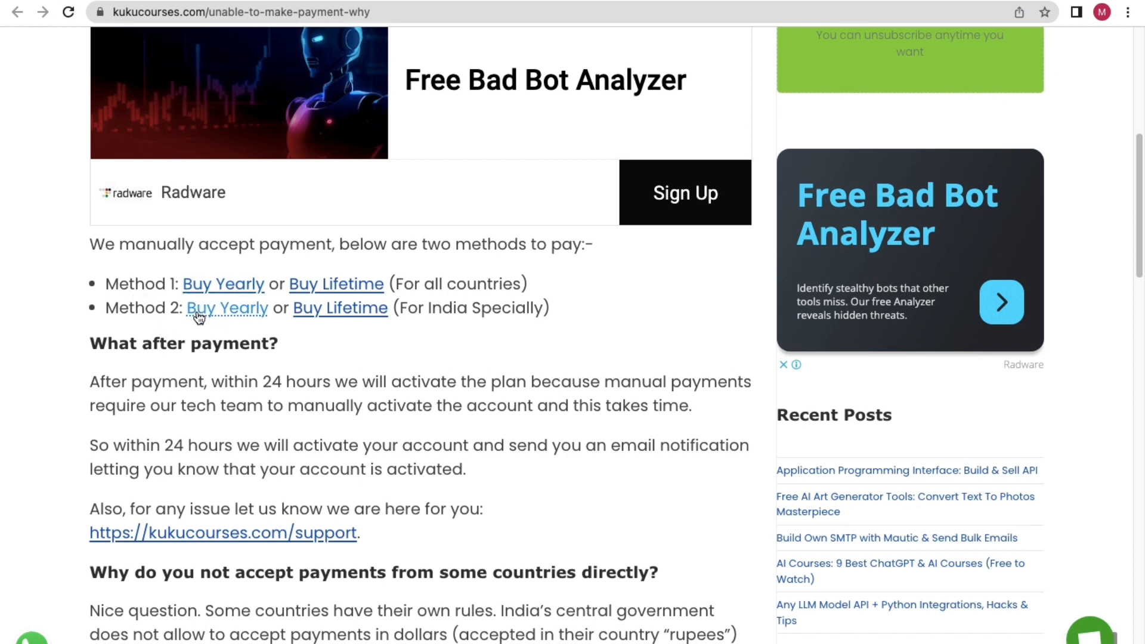
left_click_drag(551, 308, 435, 314)
left_click(435, 314)
left_click(230, 311)
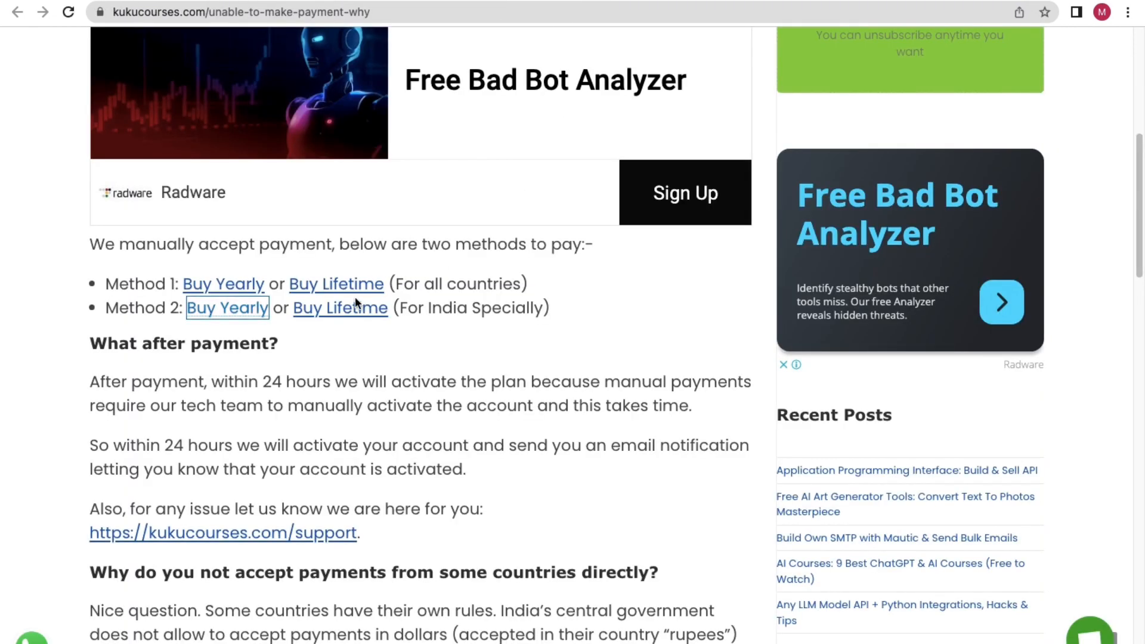
Open the India lifetime payment link and apply code 50discount on Instamojo, dropping the plan to ₹4,100.
left_click(342, 306)
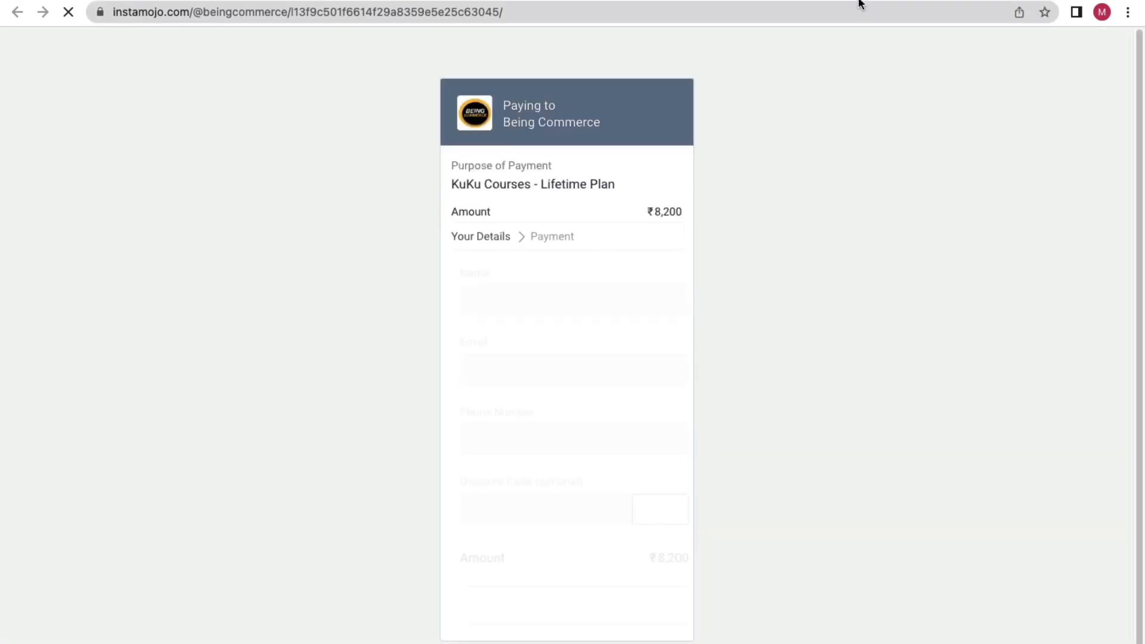
scroll(525, 417, "down", 1)
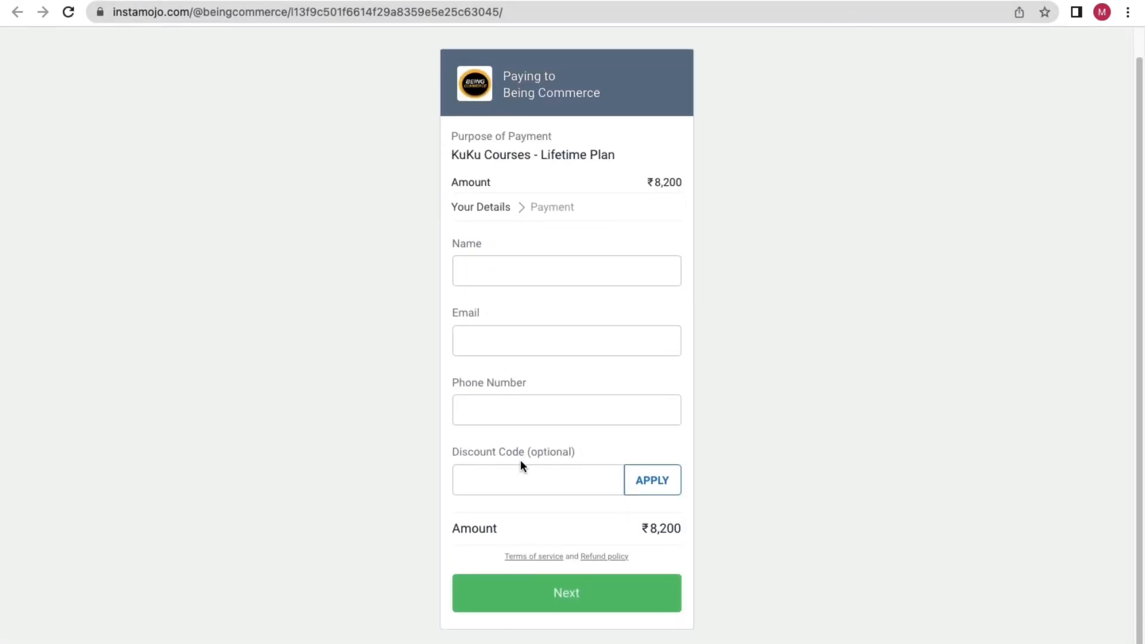
left_click(495, 478)
type("50discount")
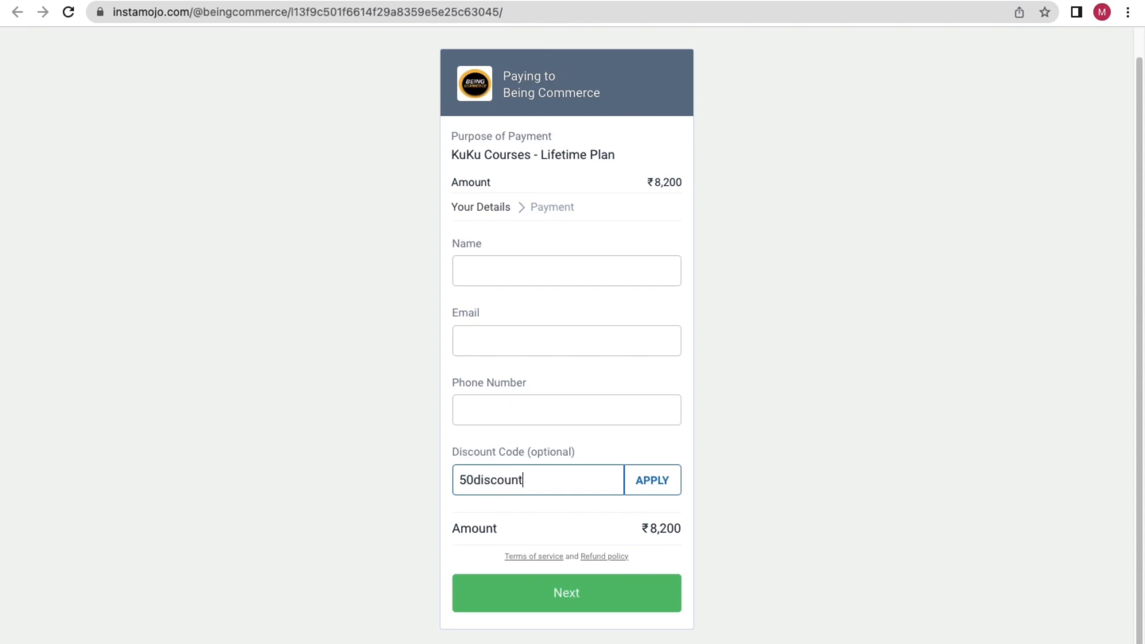
left_click(656, 485)
scroll(689, 474, "down", 2)
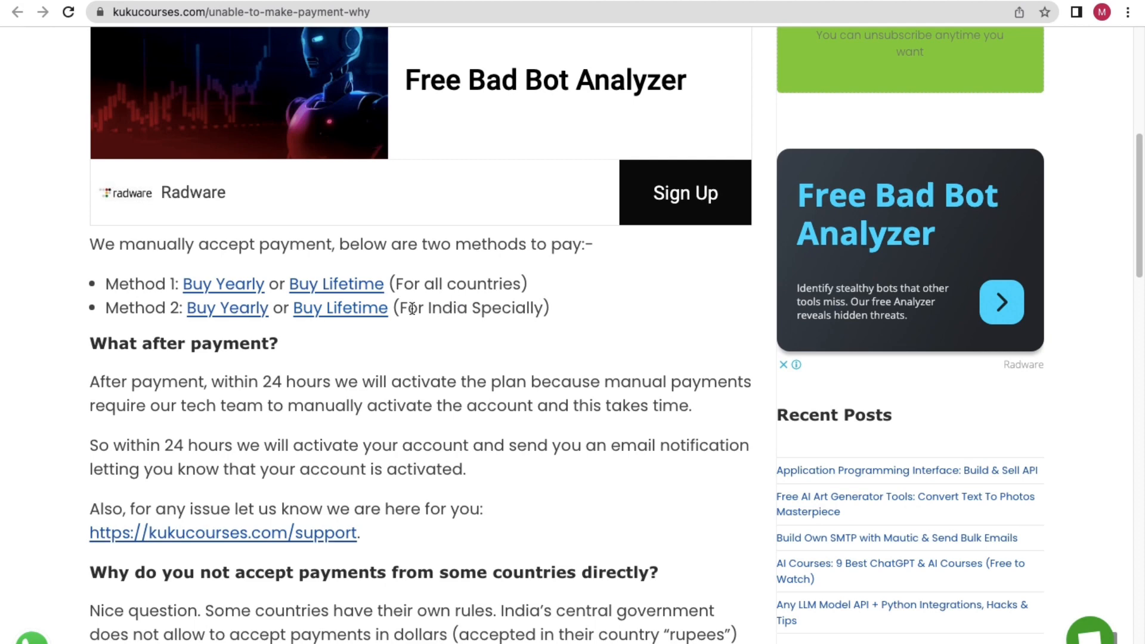
Open Method 1's all-countries Buy Yearly and Buy Lifetime checkouts, showing the US$20.00 yearly plan.
scroll(453, 289, "up", 1)
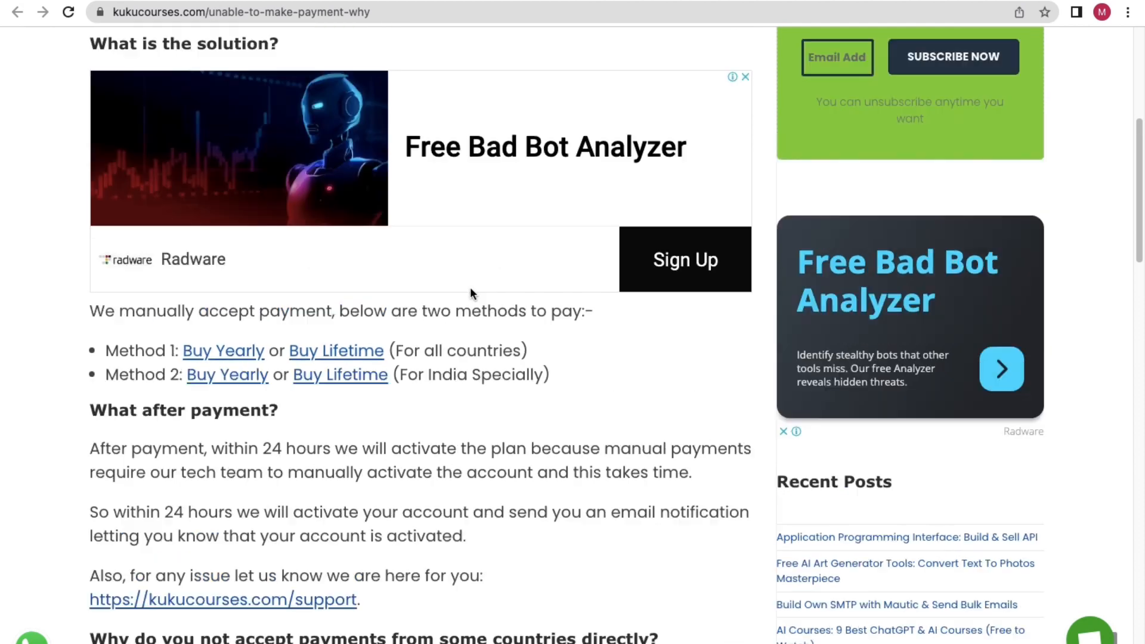
scroll(470, 287, "up", 6)
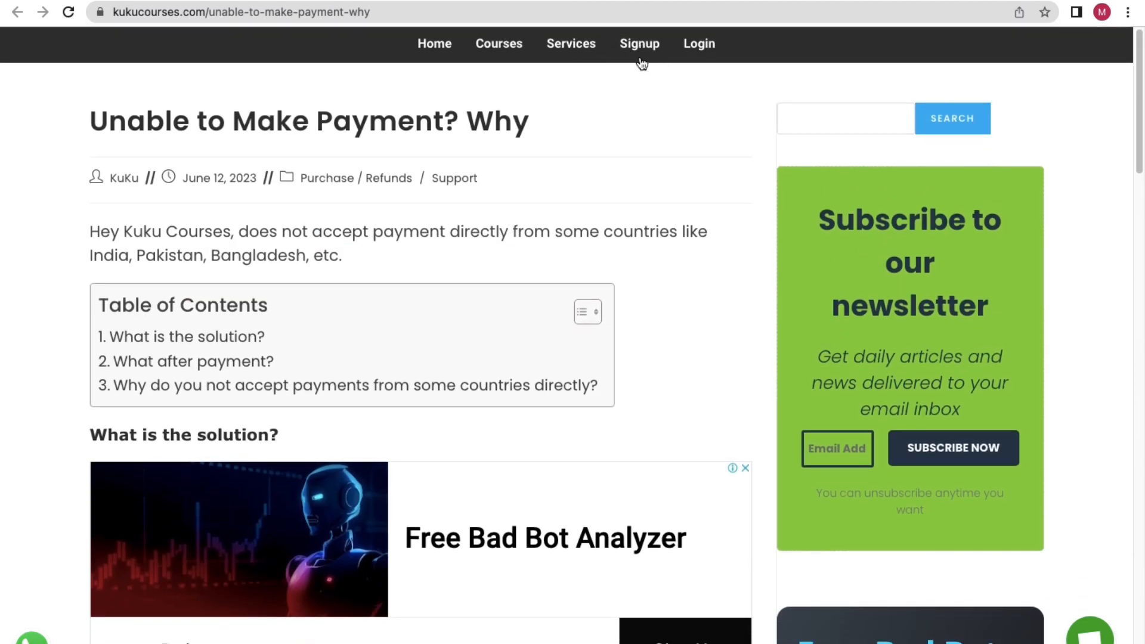
scroll(605, 64, "down", 12)
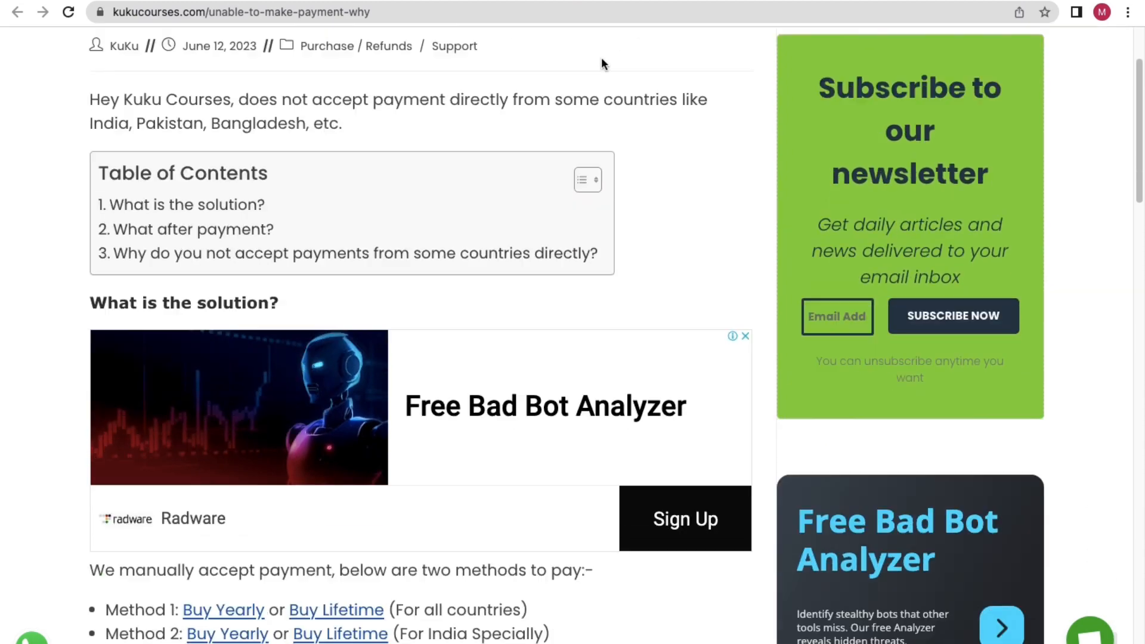
scroll(371, 188, "up", 7)
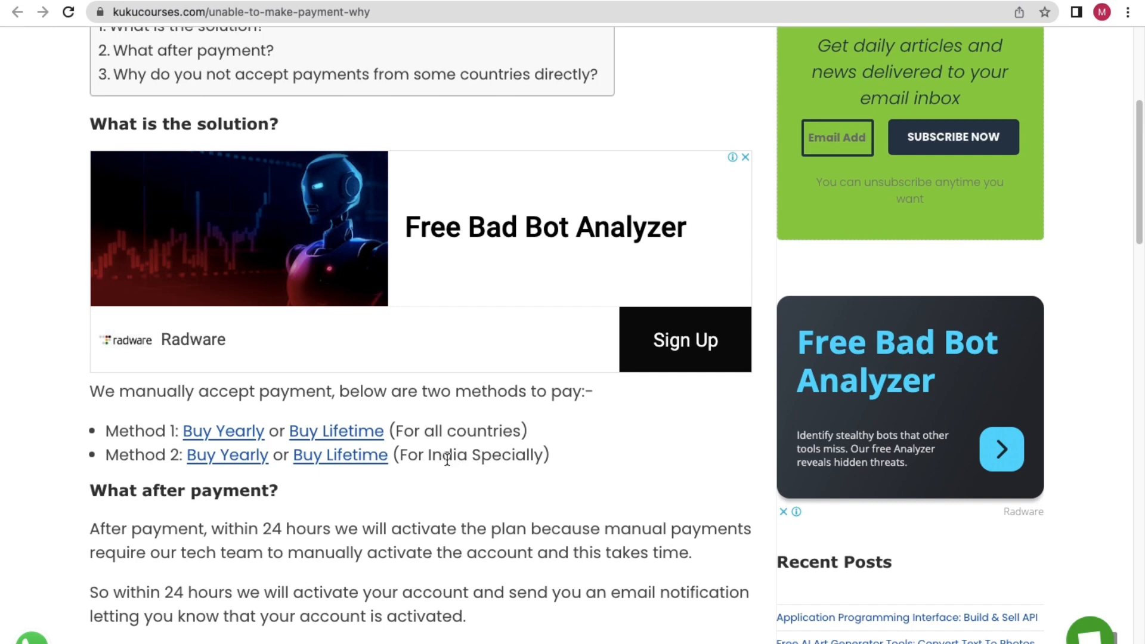
left_click(228, 431)
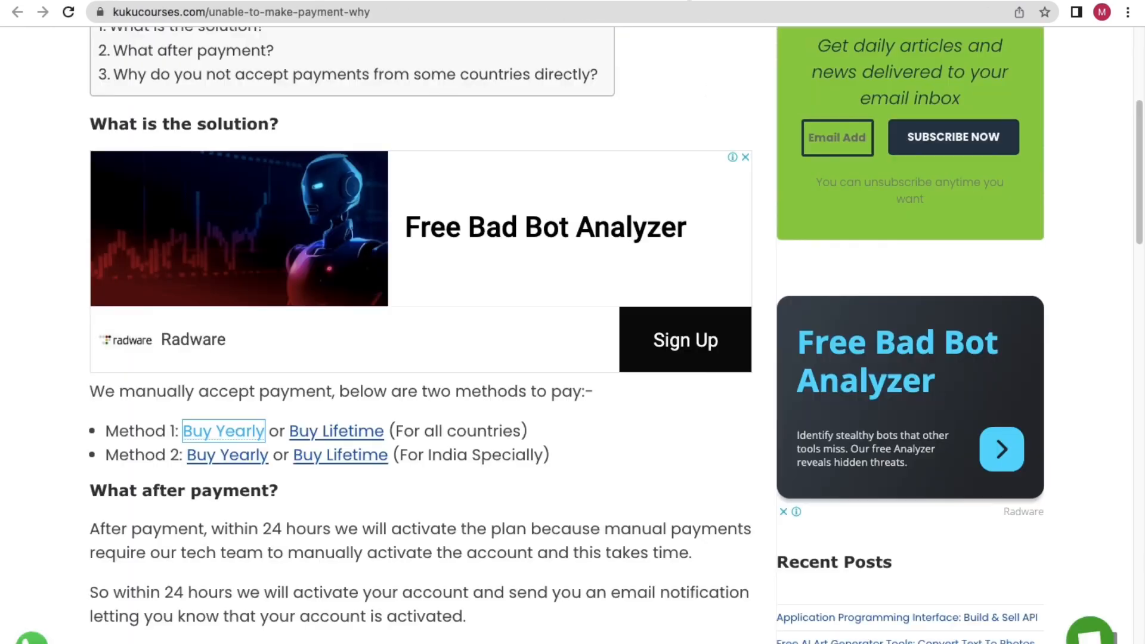
left_click(333, 431)
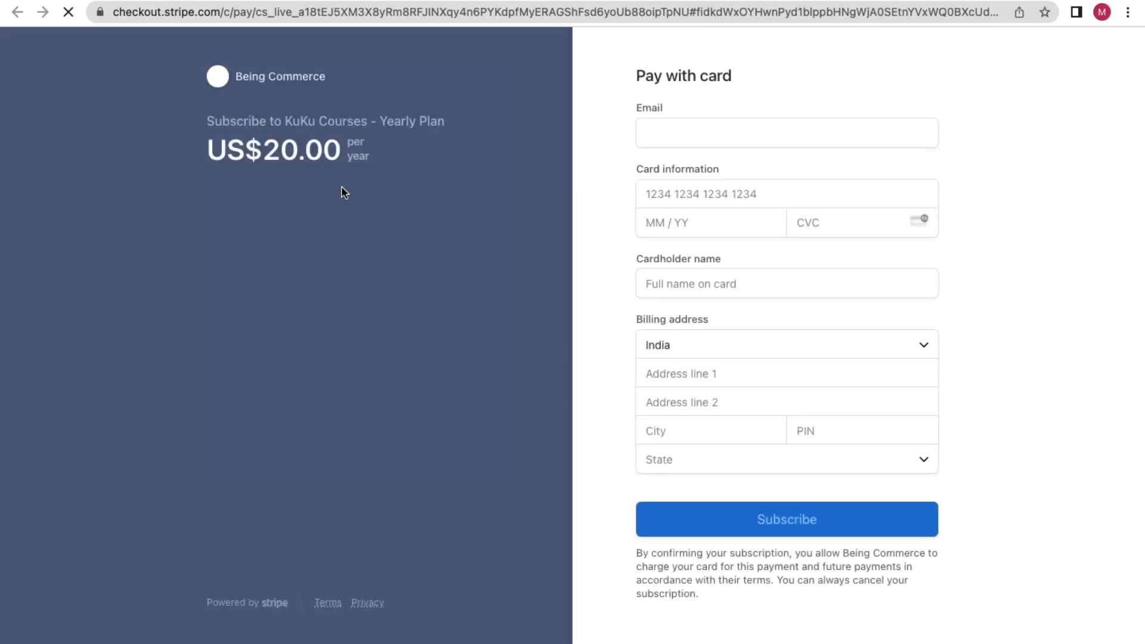
Apply promo code 50DISCOUNT to the Lifetime Plan (US$99.00 to US$49.50) and return to the article.
left_click_drag(373, 173, 242, 146)
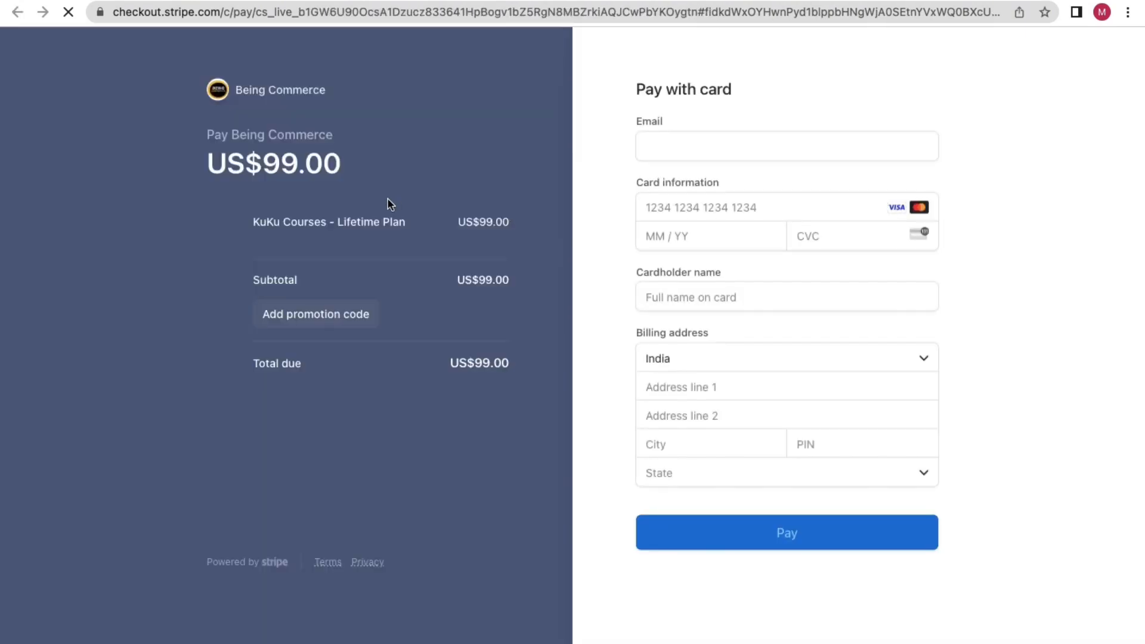
left_click_drag(359, 177, 243, 159)
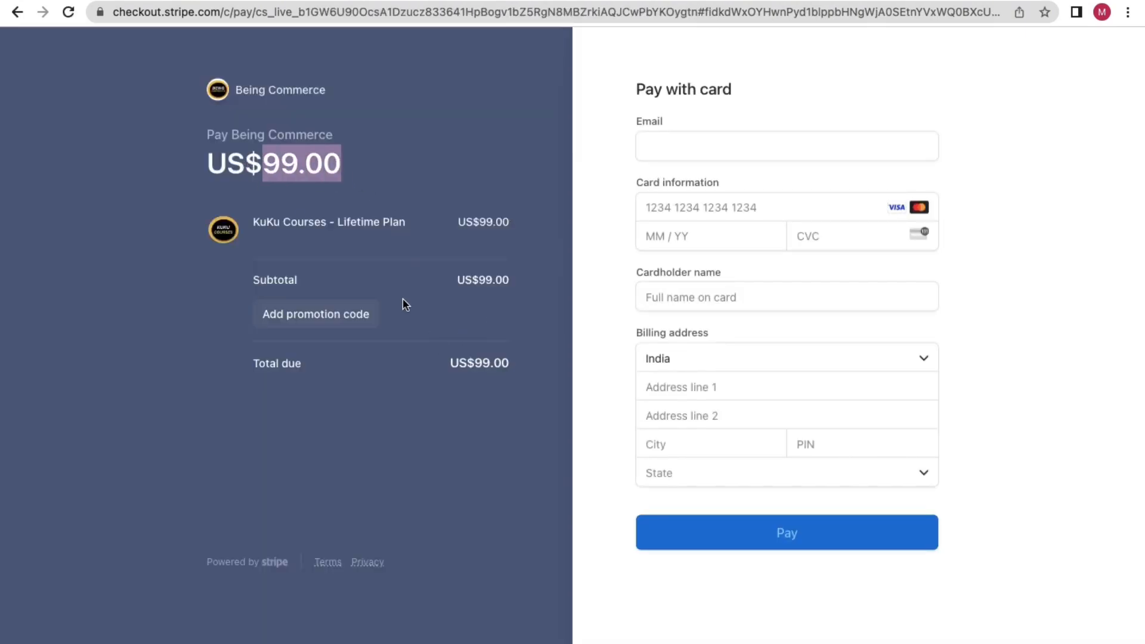
left_click(318, 314)
type("50DISCOUNT")
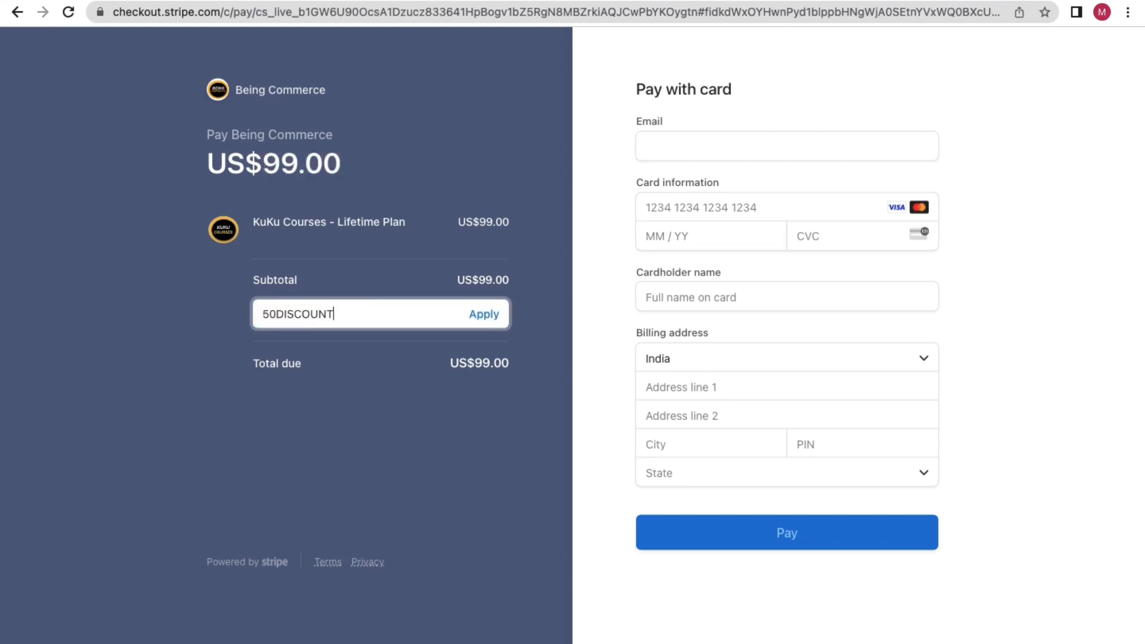
left_click(484, 314)
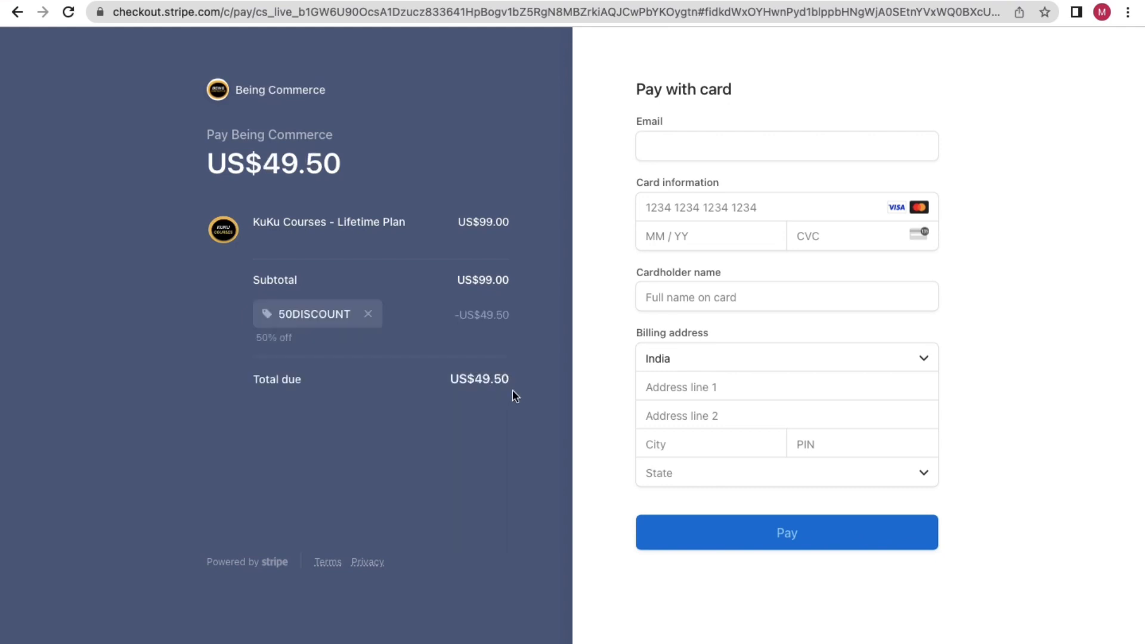
left_click(631, 1)
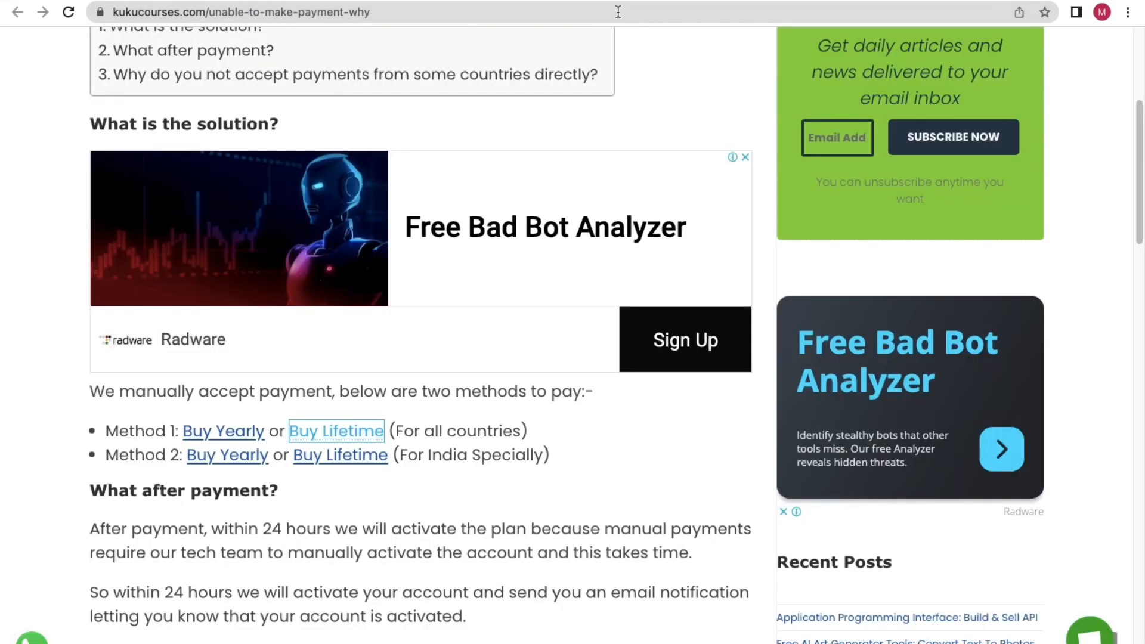
Read the activation-time details in the KuKu Courses payment article.
scroll(492, 438, "down", 1)
left_click(513, 444)
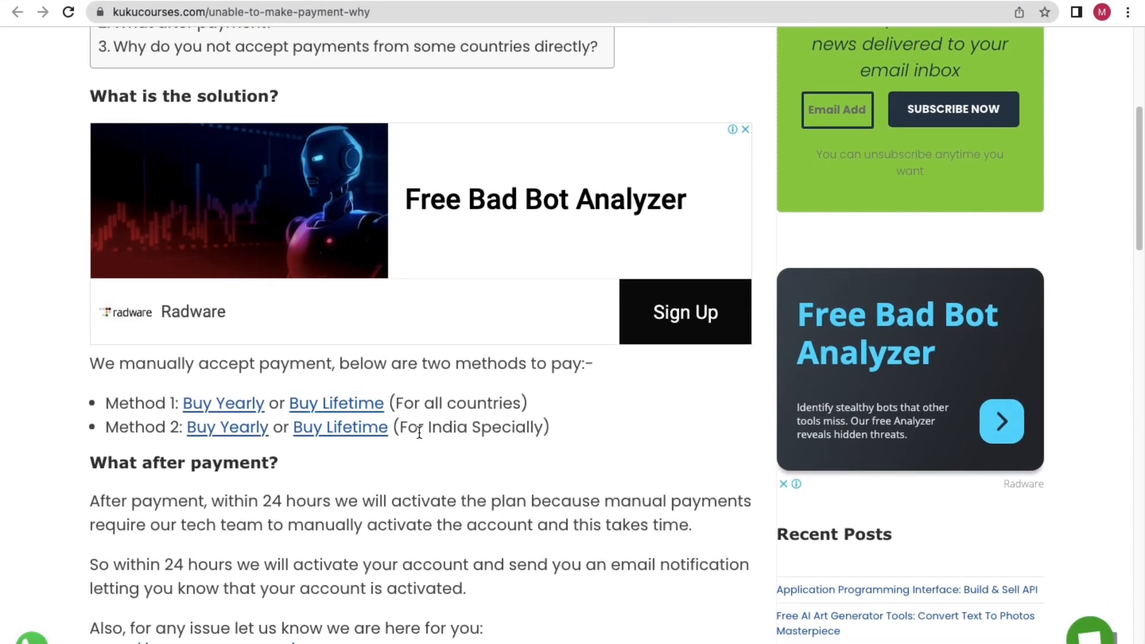
left_click_drag(273, 506, 348, 507)
left_click(463, 508)
Open the Courses catalogue page from the nav bar, then switch to the Hostinger builder.
scroll(1092, 632, "up", 5)
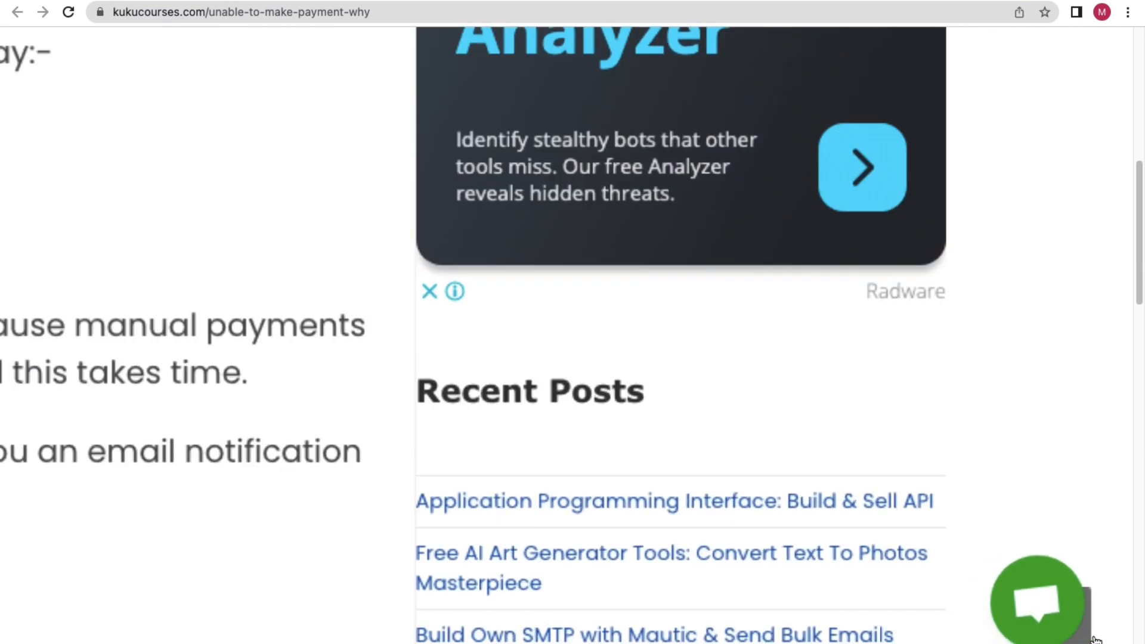
scroll(1092, 632, "down", 5)
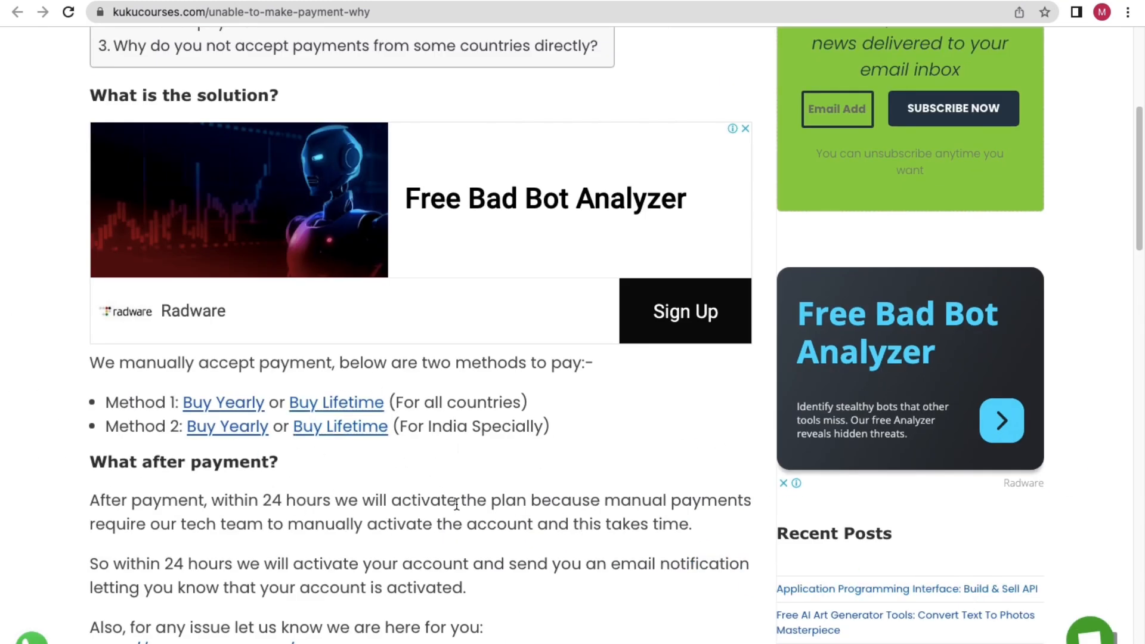
scroll(466, 490, "up", 4)
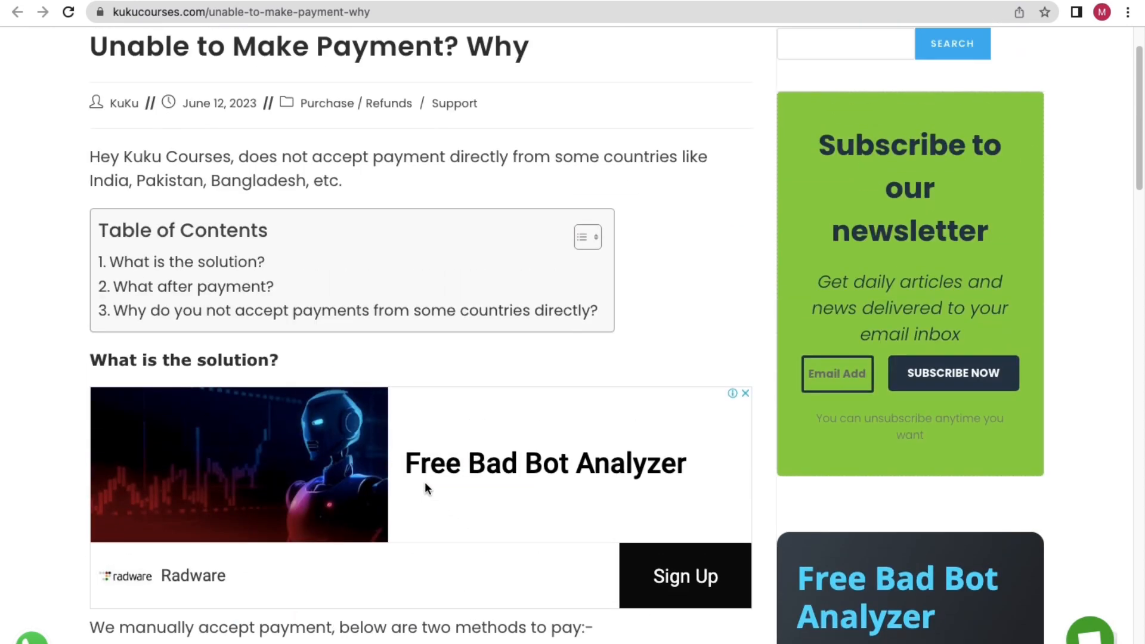
scroll(425, 482, "down", 10)
scroll(445, 438, "up", 10)
scroll(445, 438, "up", 1)
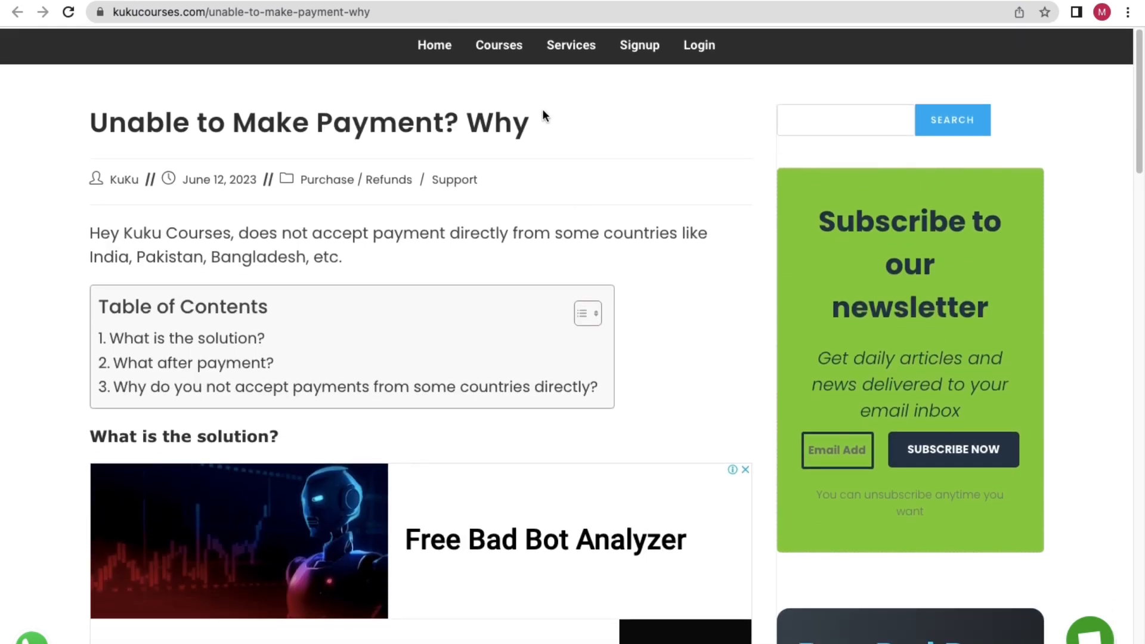
left_click(502, 49)
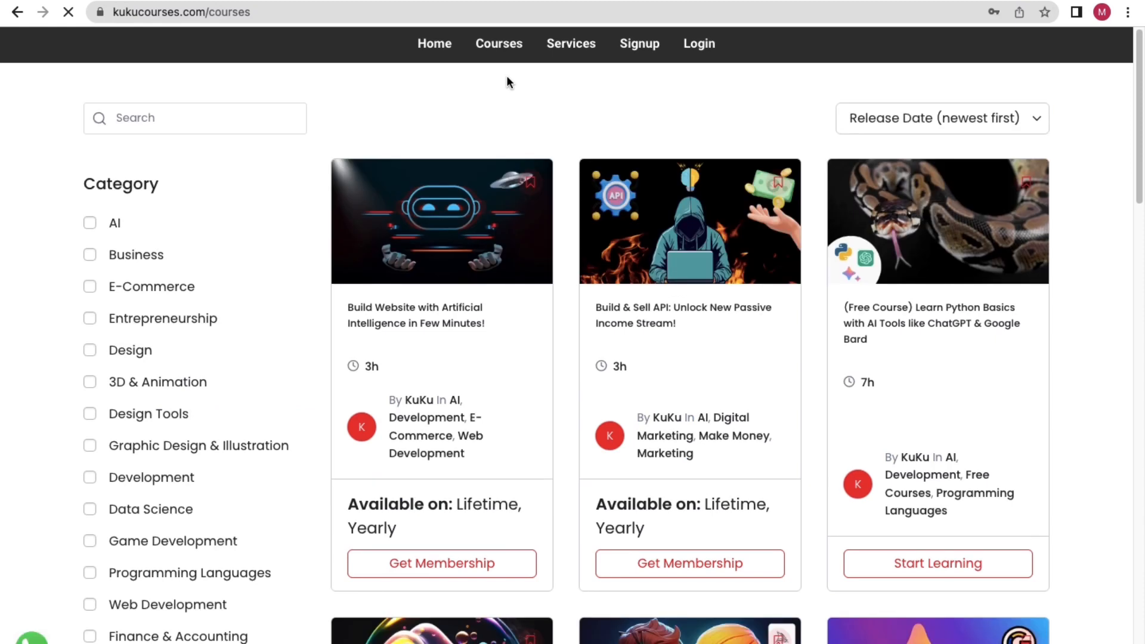
key("ctrl+Left")
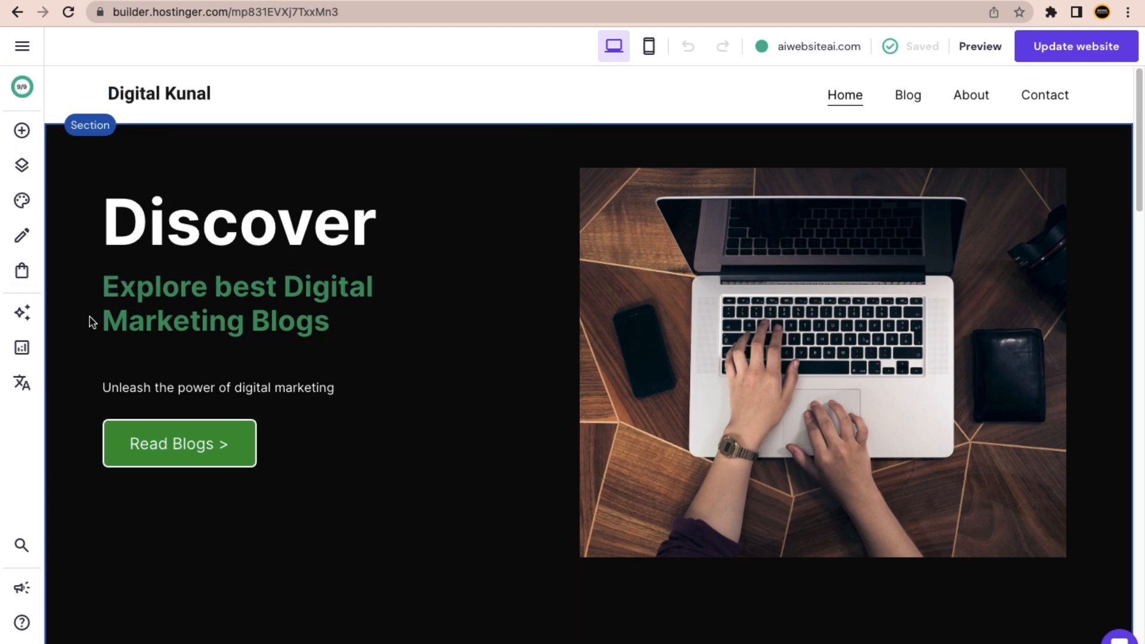
Open the template gallery and browse the Fashion website templates.
left_click(22, 55)
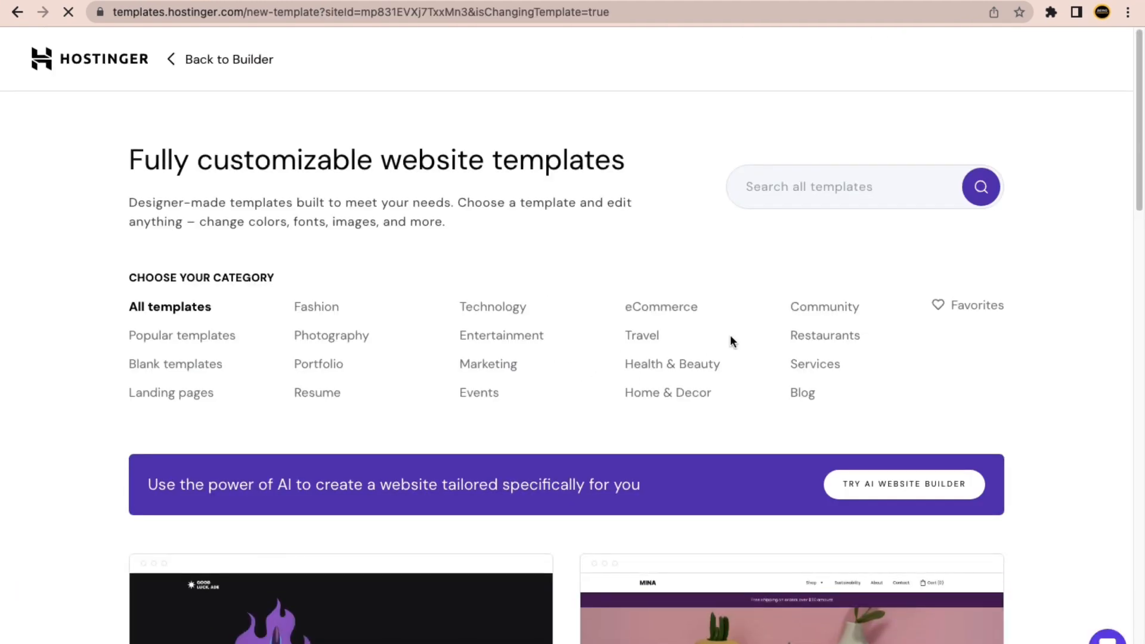
left_click(681, 310)
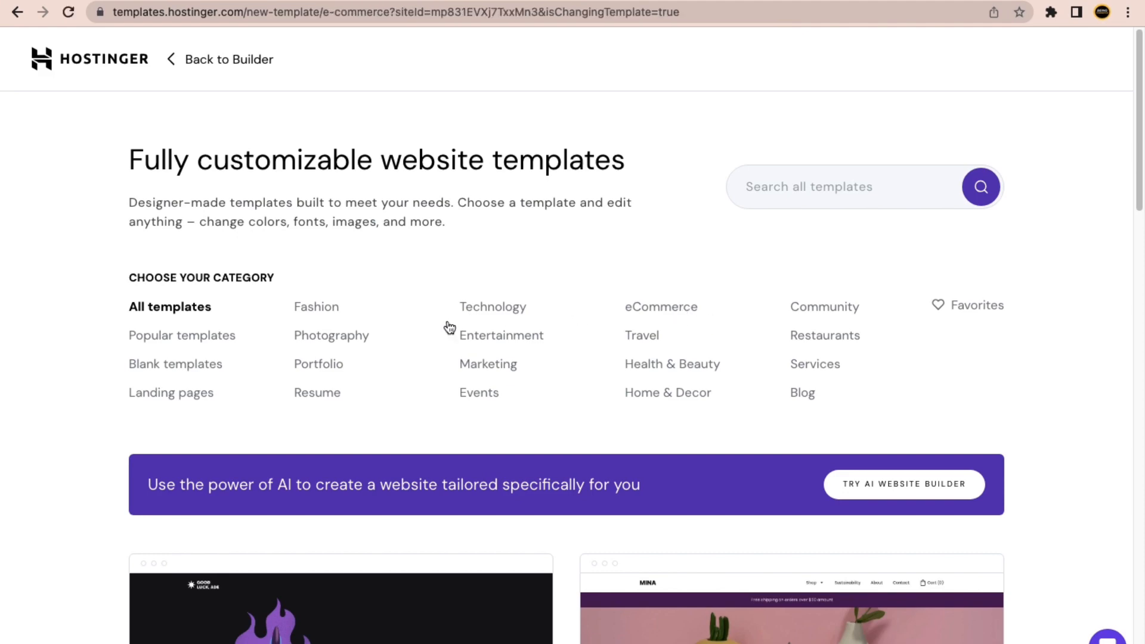
left_click(319, 309)
scroll(360, 388, "down", 10)
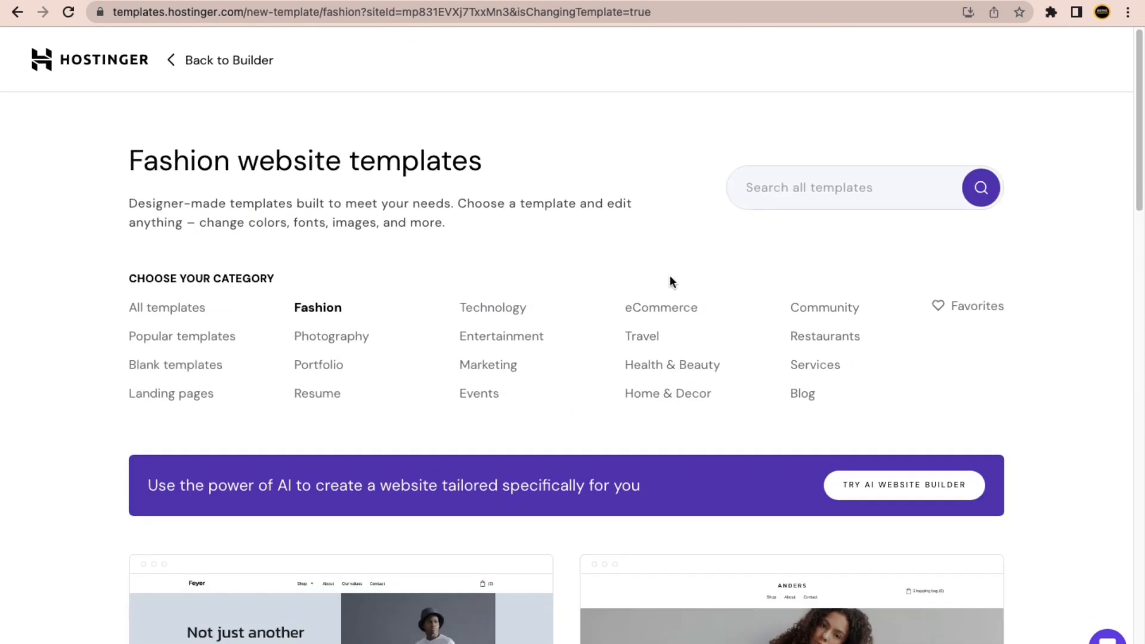
scroll(386, 326, "down", 8)
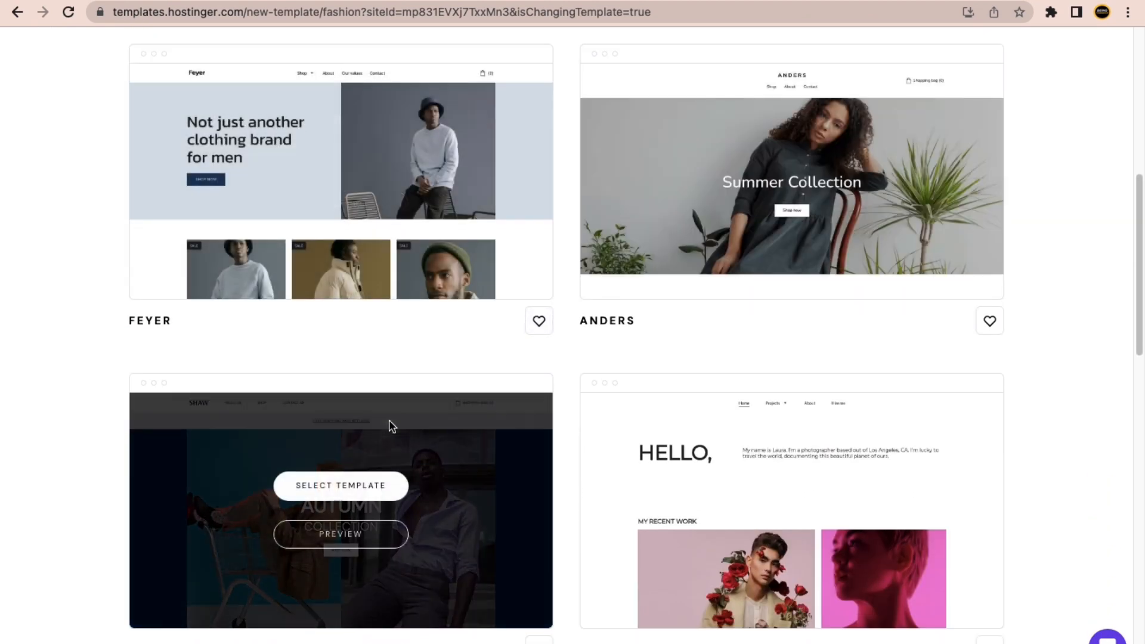
scroll(389, 423, "down", 12)
scroll(391, 426, "up", 12)
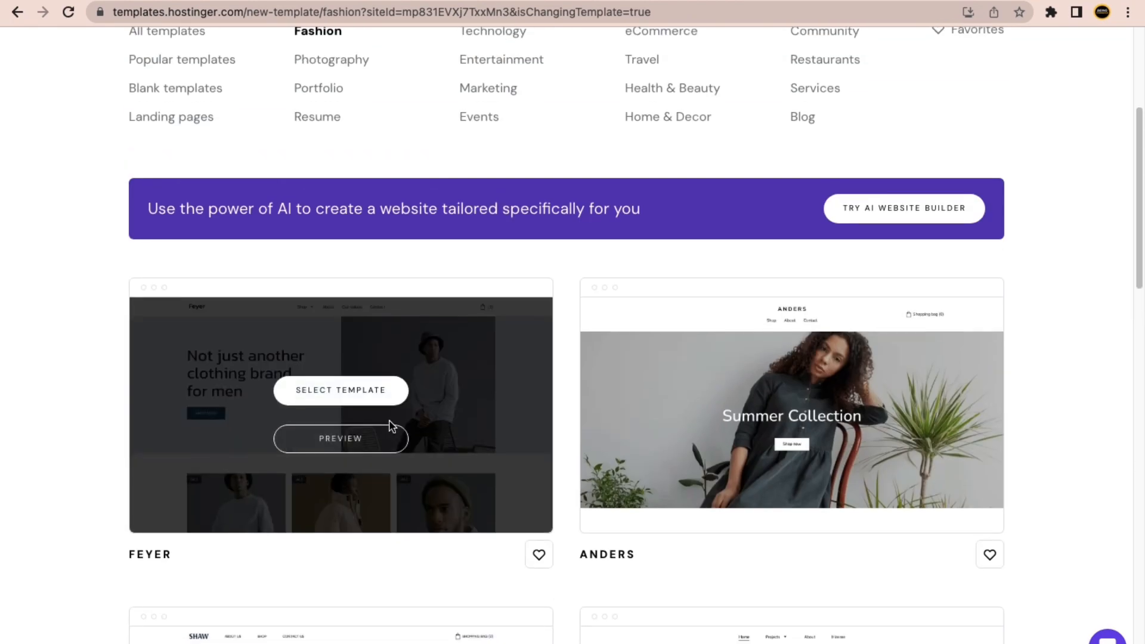
scroll(387, 475, "down", 12)
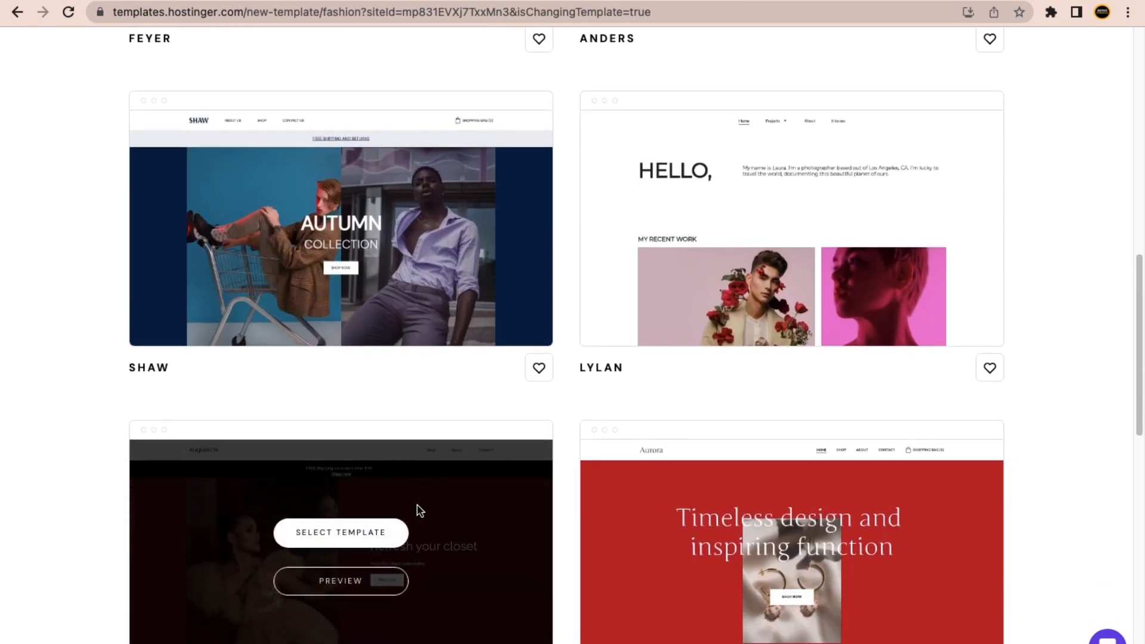
scroll(525, 464, "down", 2)
scroll(525, 459, "up", 15)
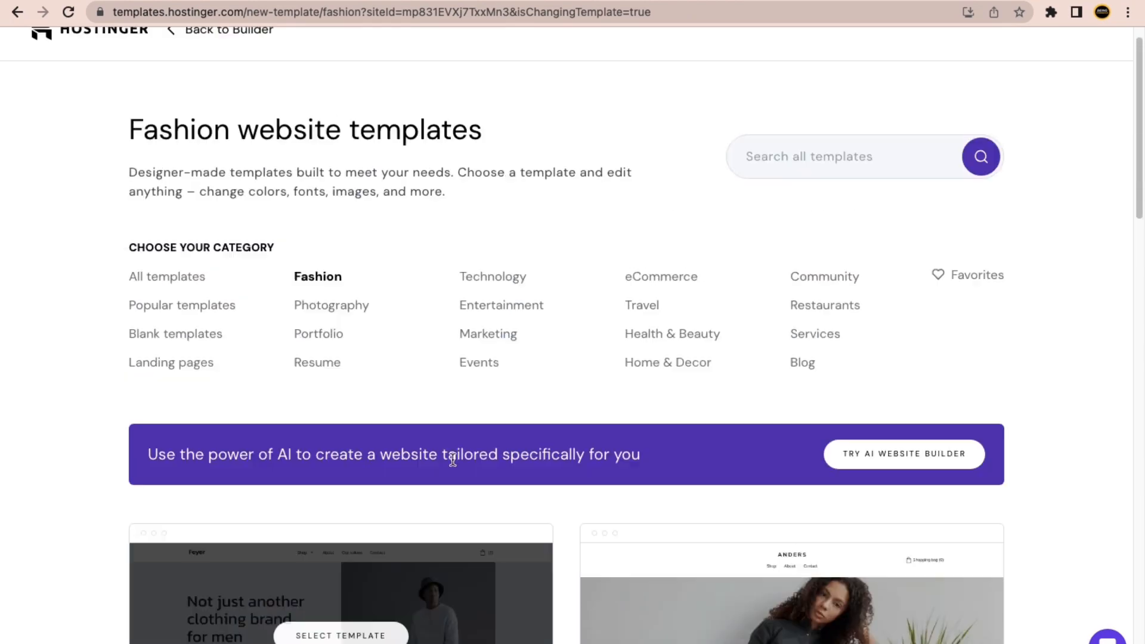
Return to eCommerce templates and scroll through Anders, Wells, Shaw and Hobart.
left_click(662, 307)
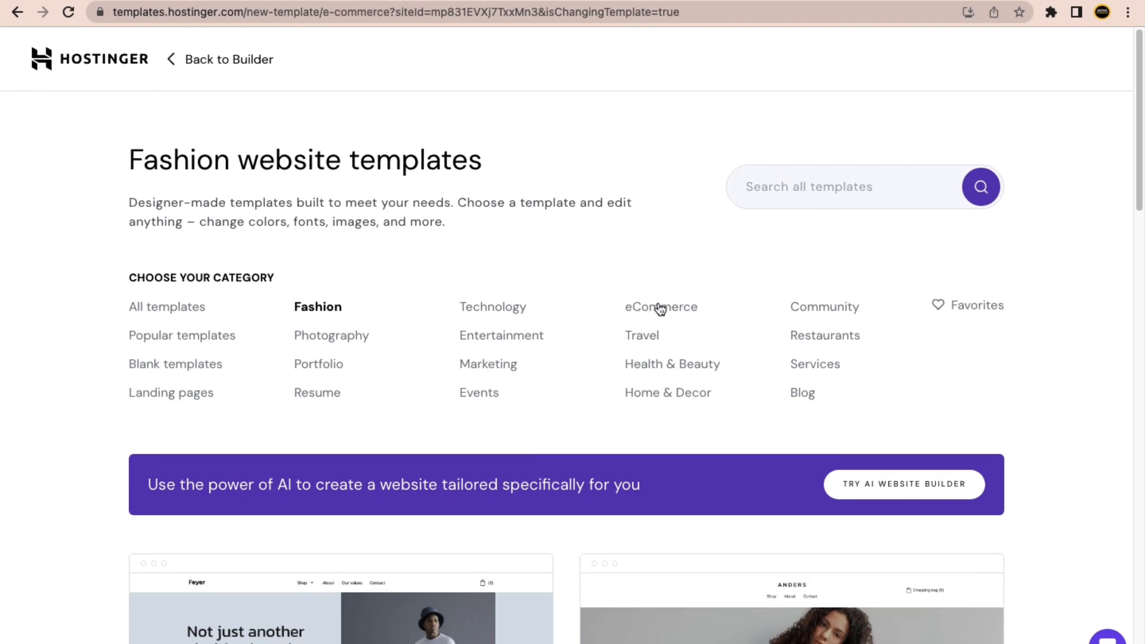
scroll(629, 316, "down", 8)
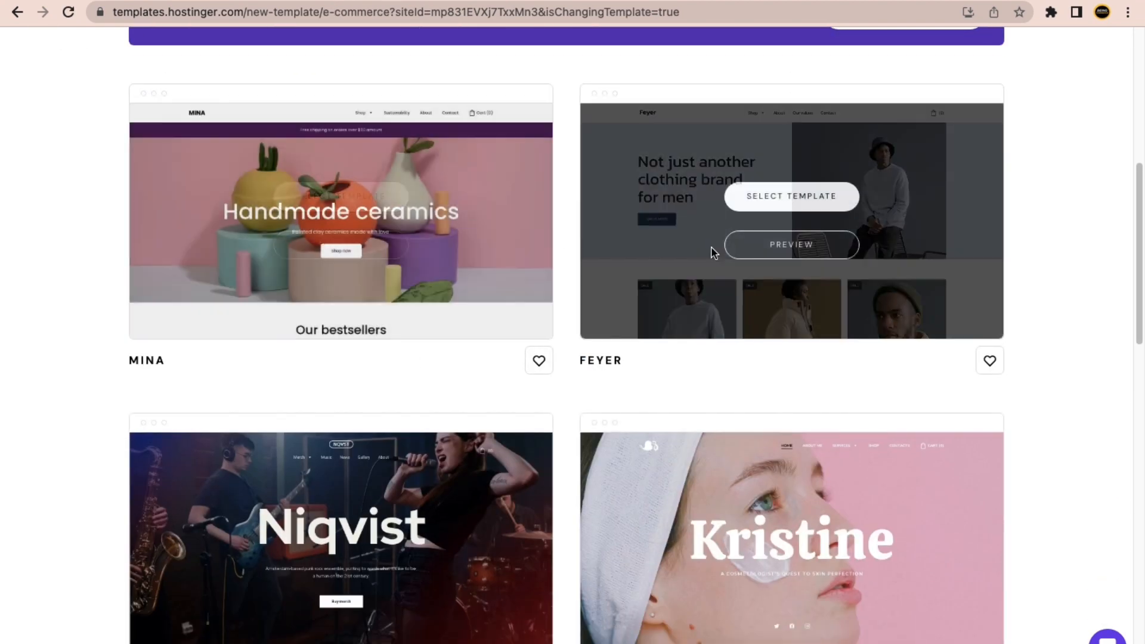
scroll(713, 250, "down", 10)
scroll(716, 475, "down", 10)
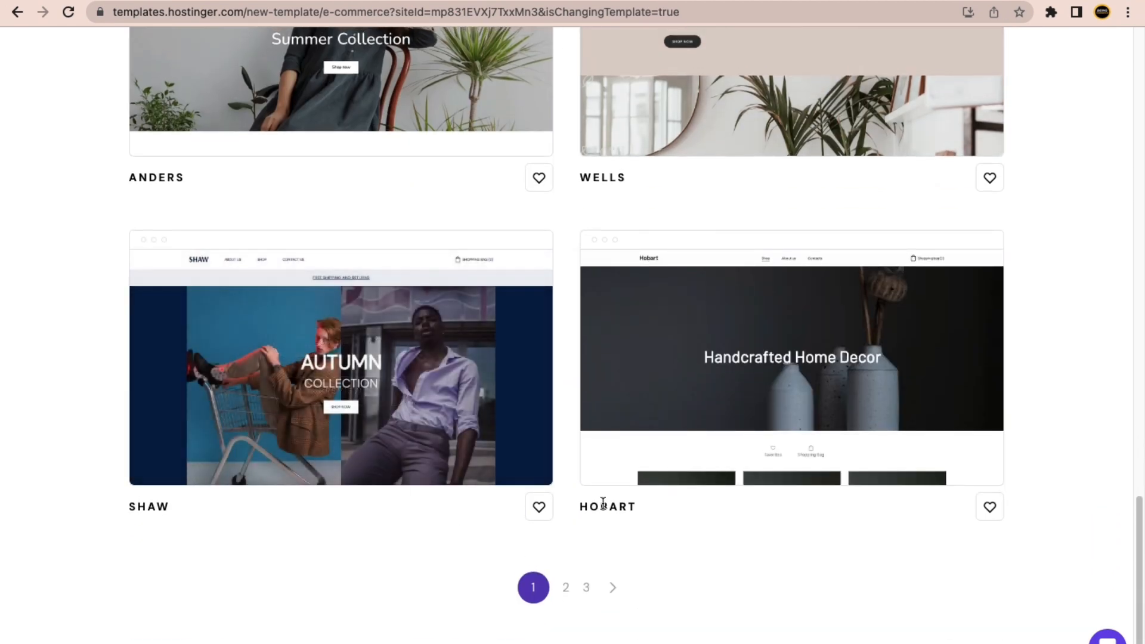
mouse_move(442, 363)
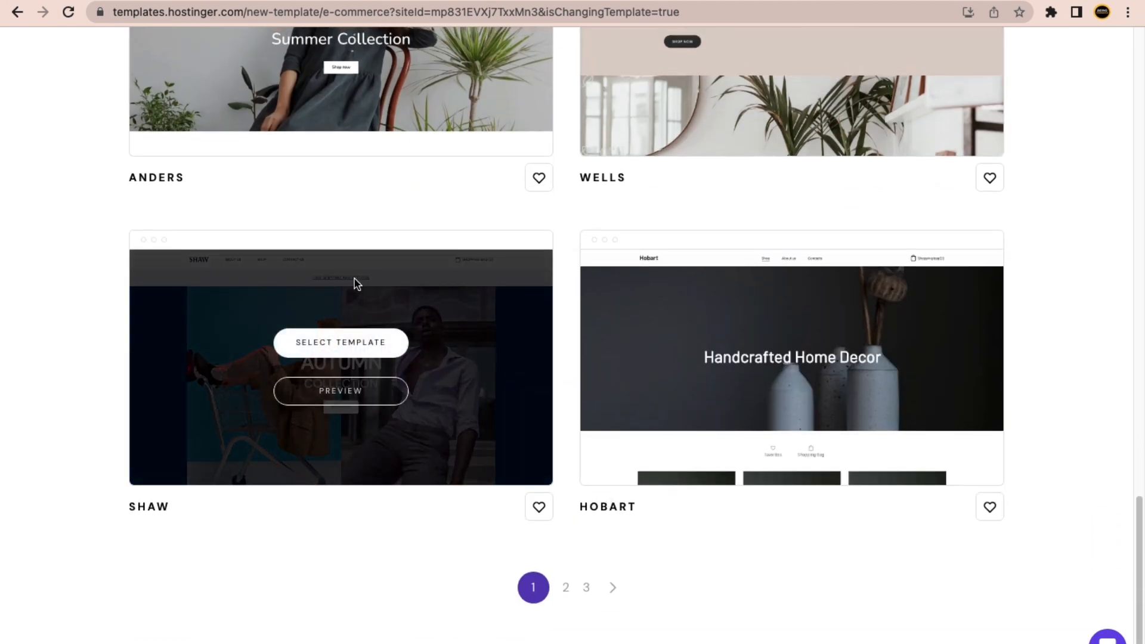
left_click(360, 402)
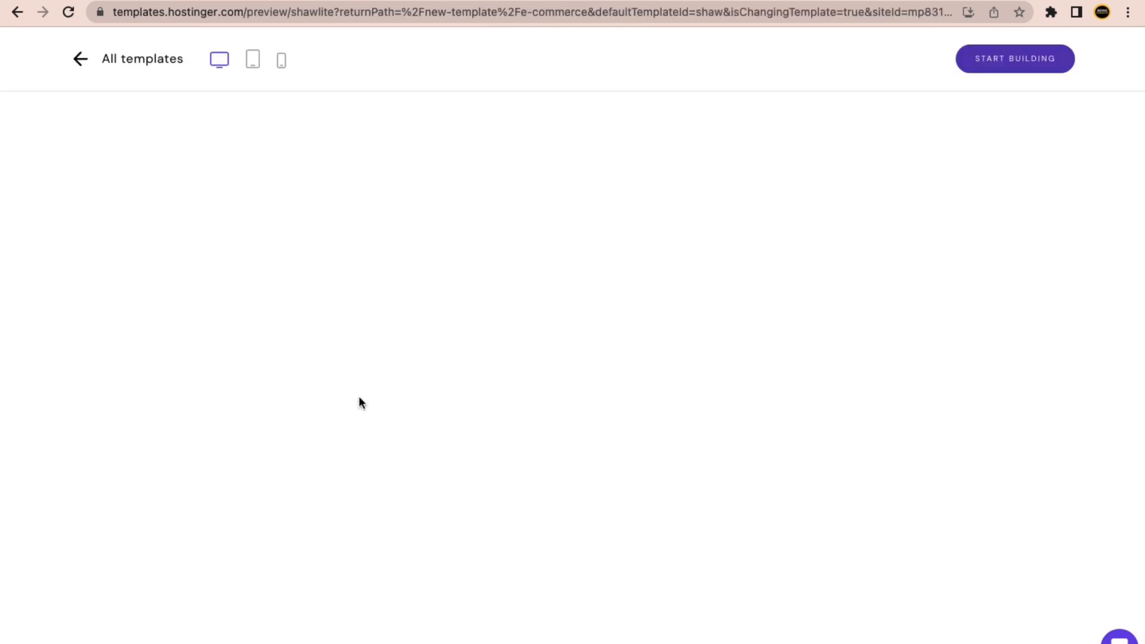
scroll(220, 446, "down", 10)
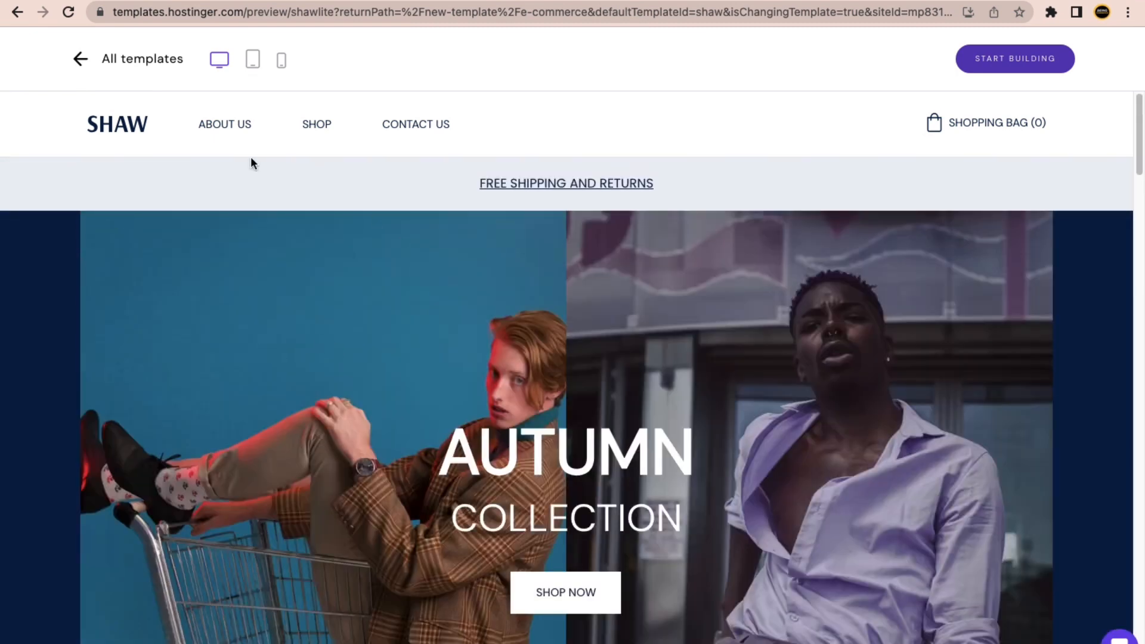
left_click(317, 125)
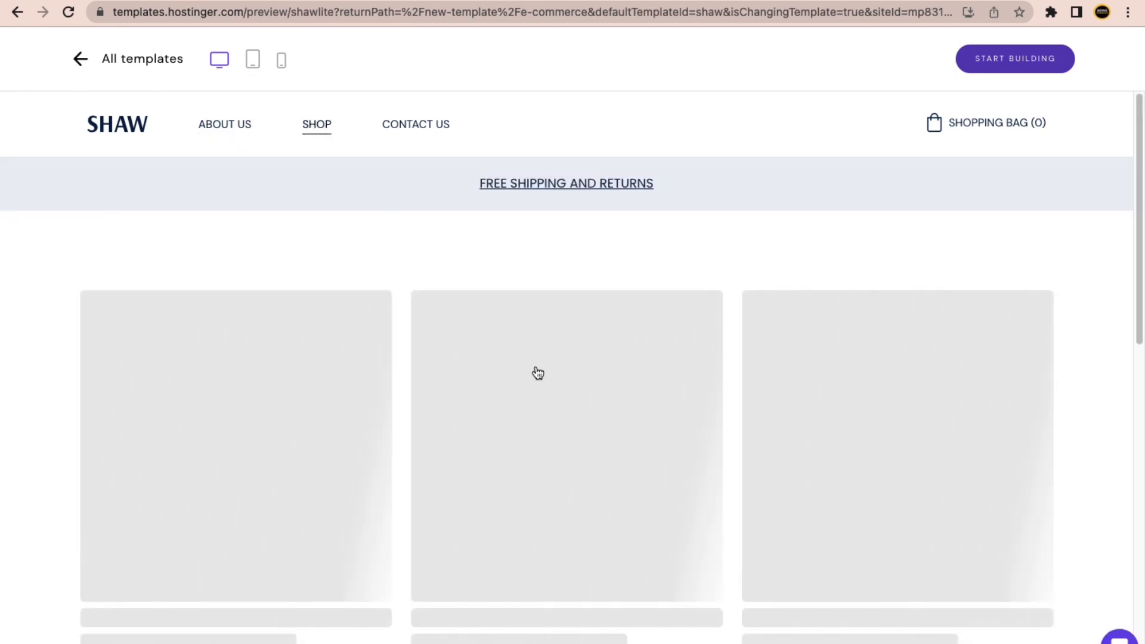
scroll(419, 359, "down", 3)
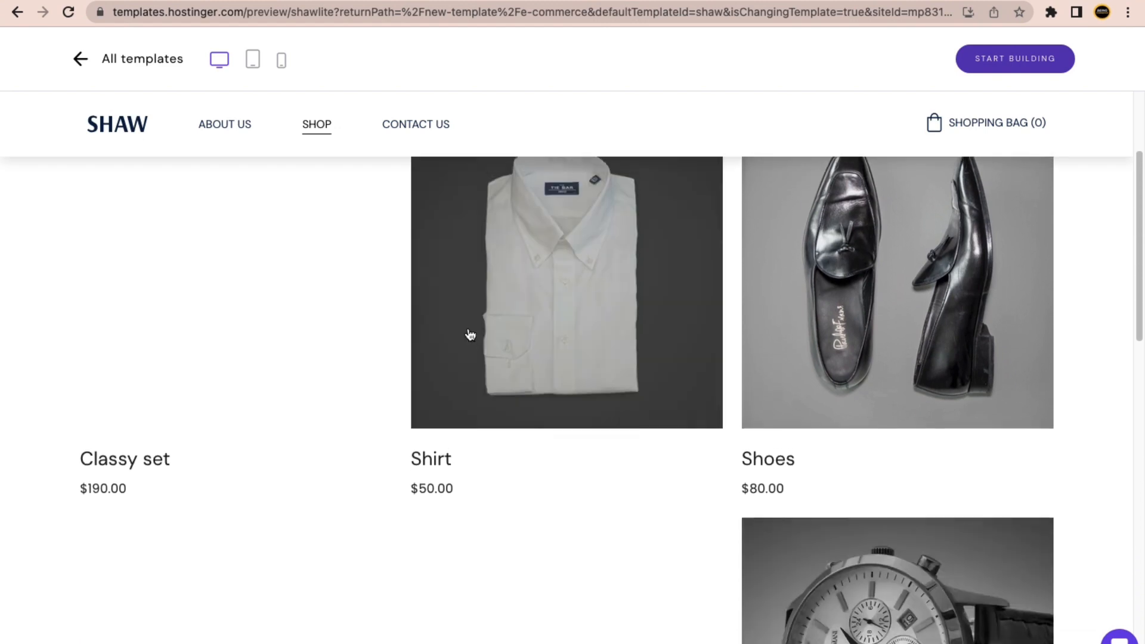
scroll(468, 331, "up", 3)
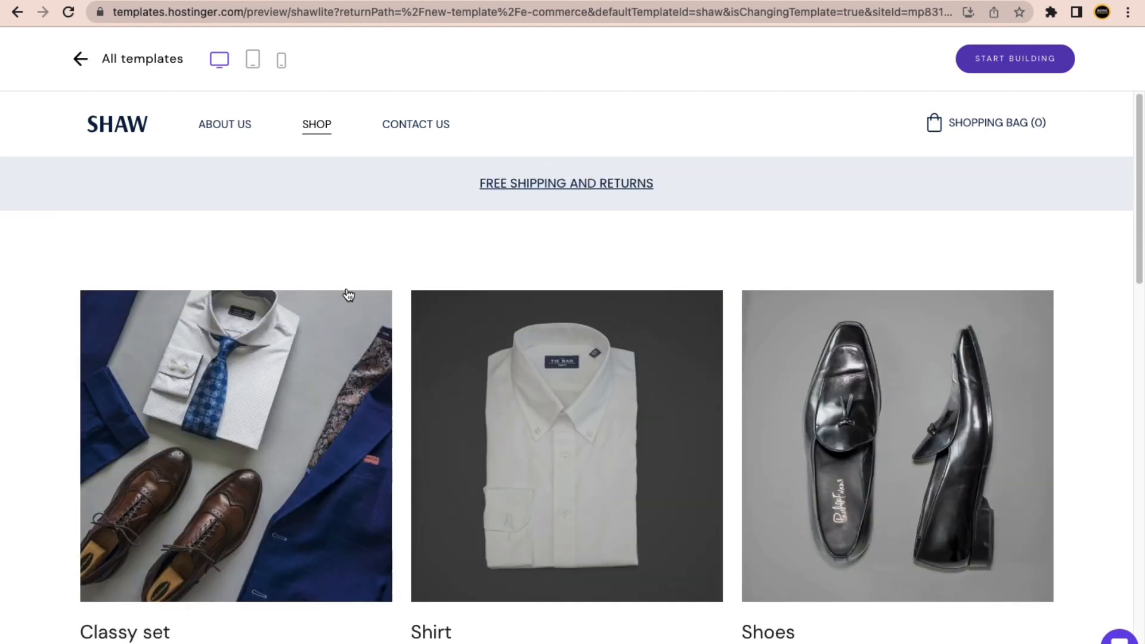
left_click(85, 63)
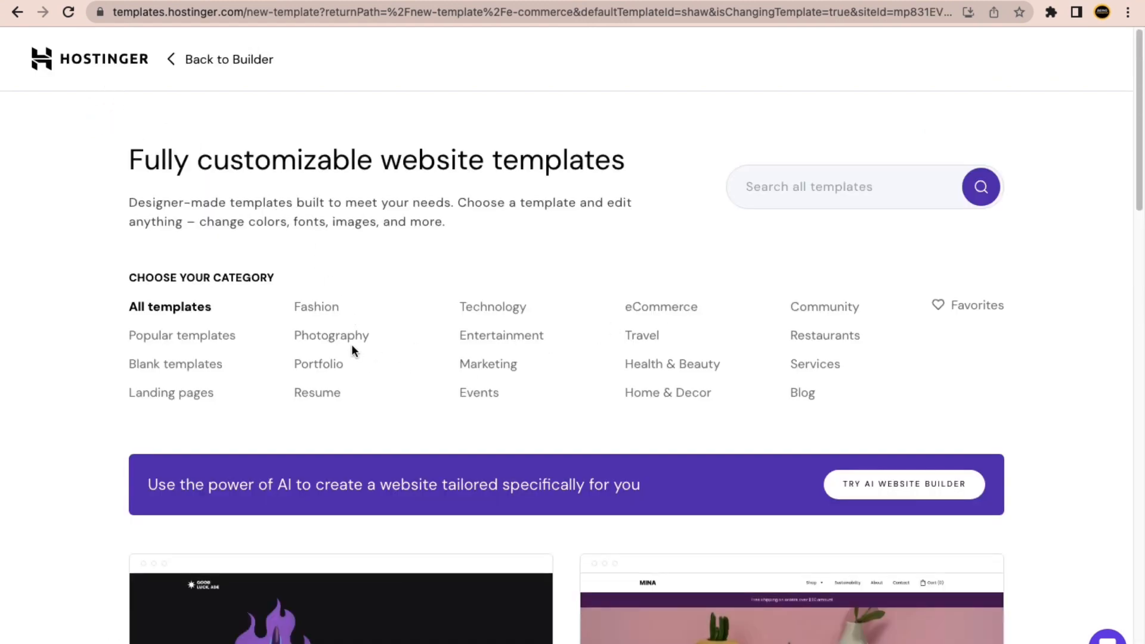
scroll(649, 322, "down", 7)
scroll(554, 401, "up", 7)
left_click(695, 312)
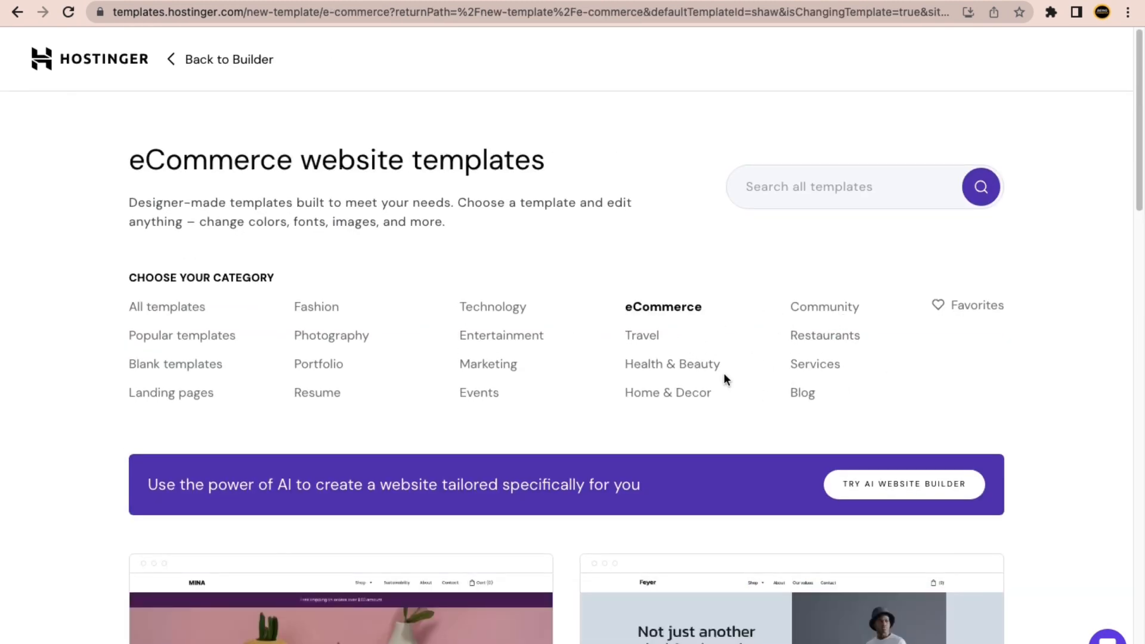
scroll(496, 326, "down", 5)
scroll(496, 326, "down", 8)
scroll(566, 390, "up", 3)
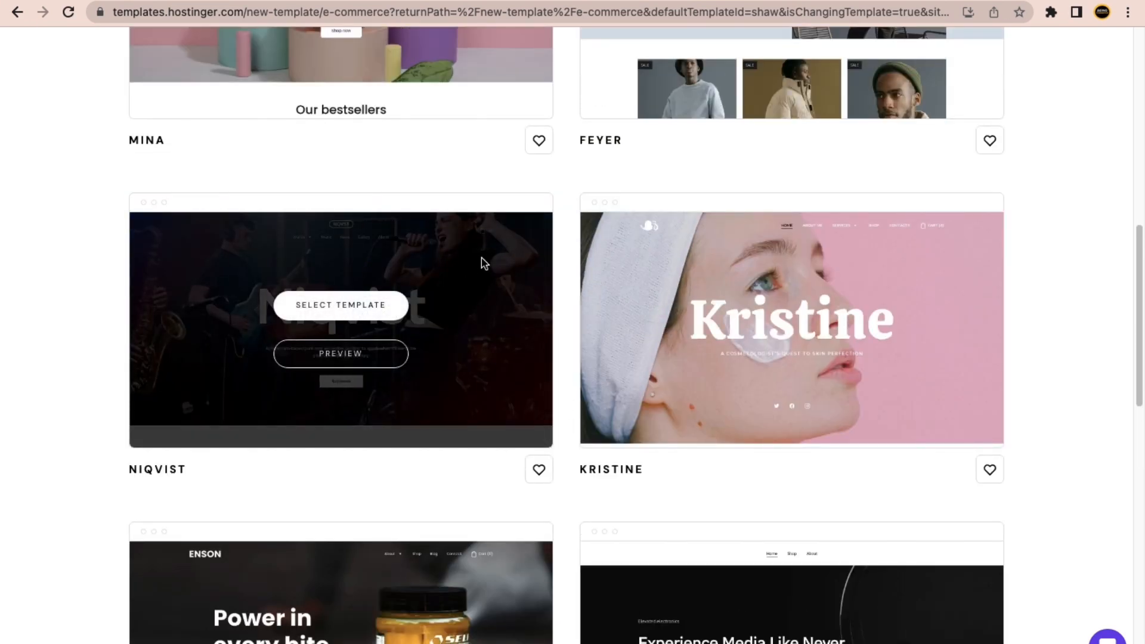
left_click(375, 356)
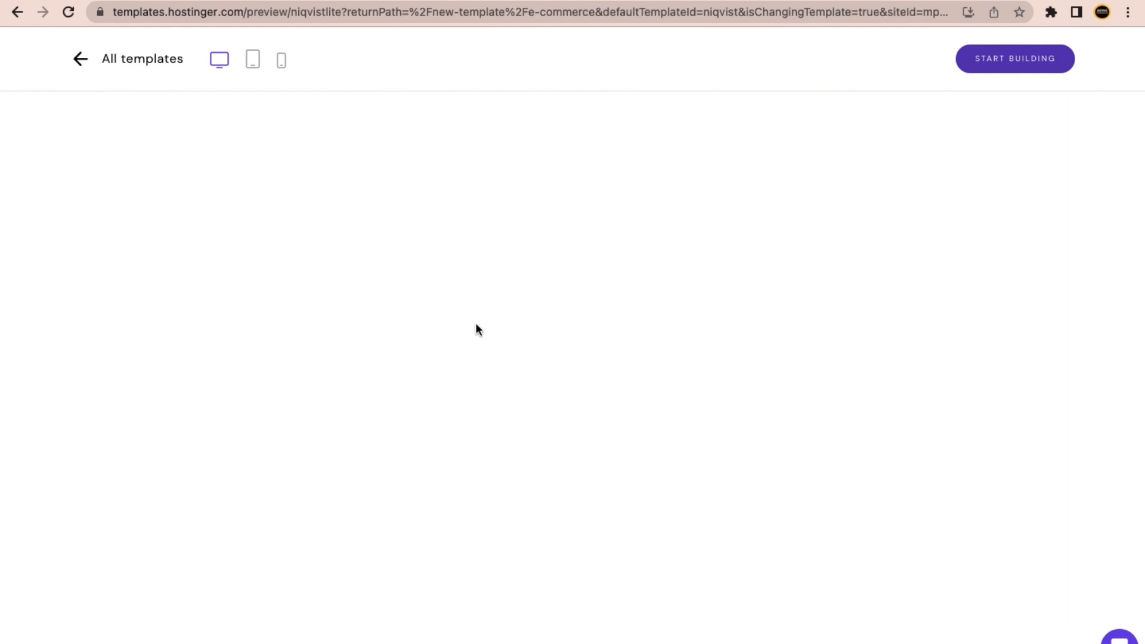
scroll(572, 332, "down", 9)
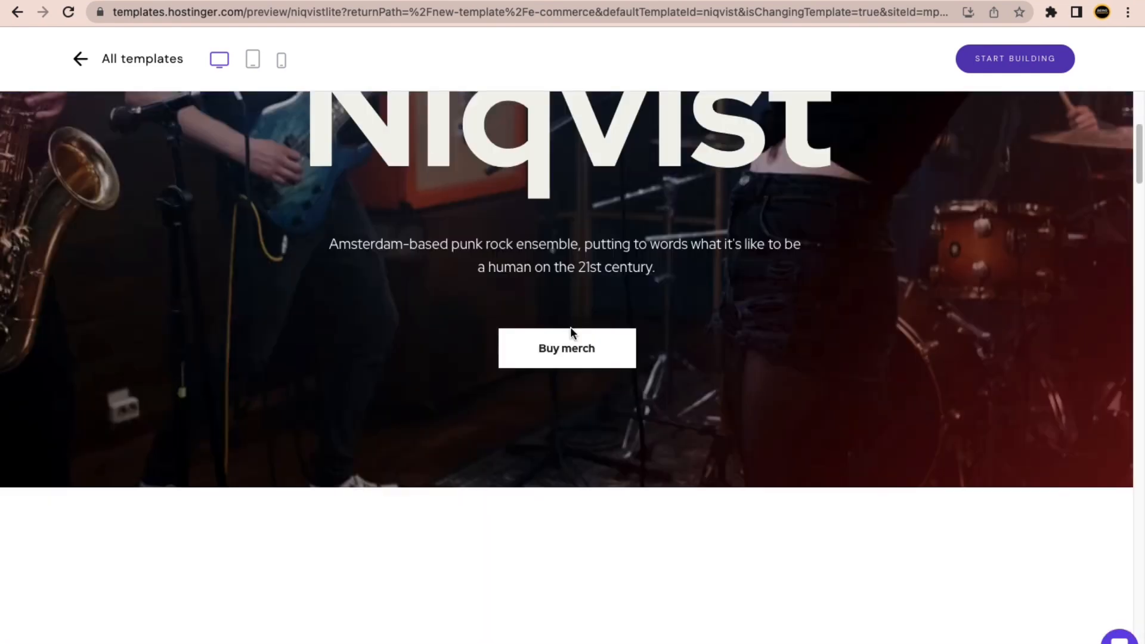
scroll(501, 340, "up", 9)
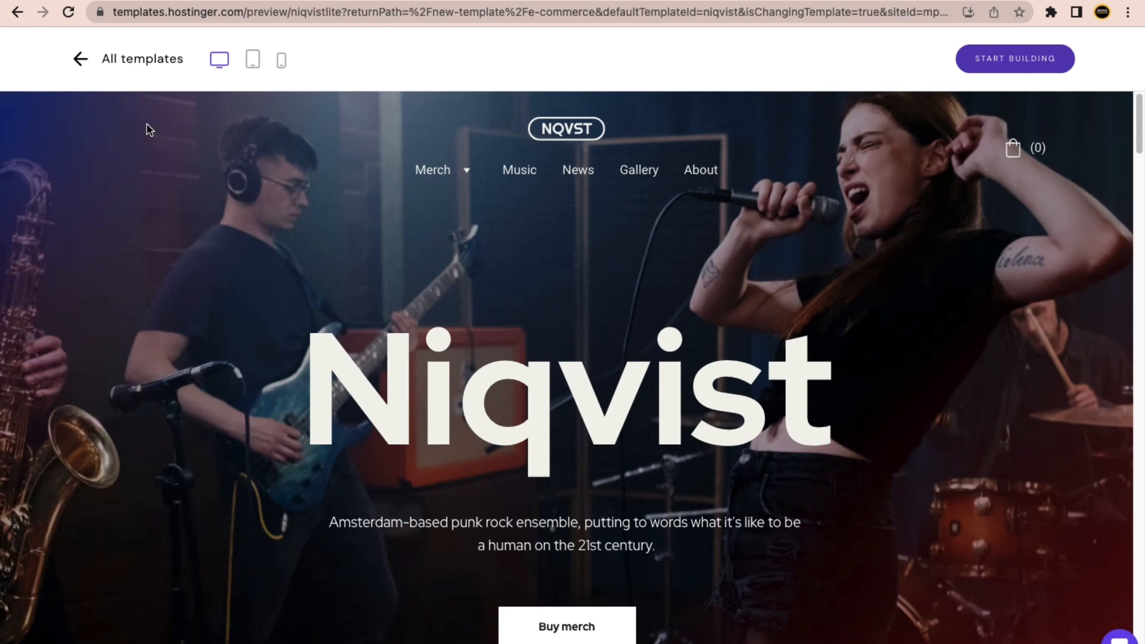
left_click(84, 62)
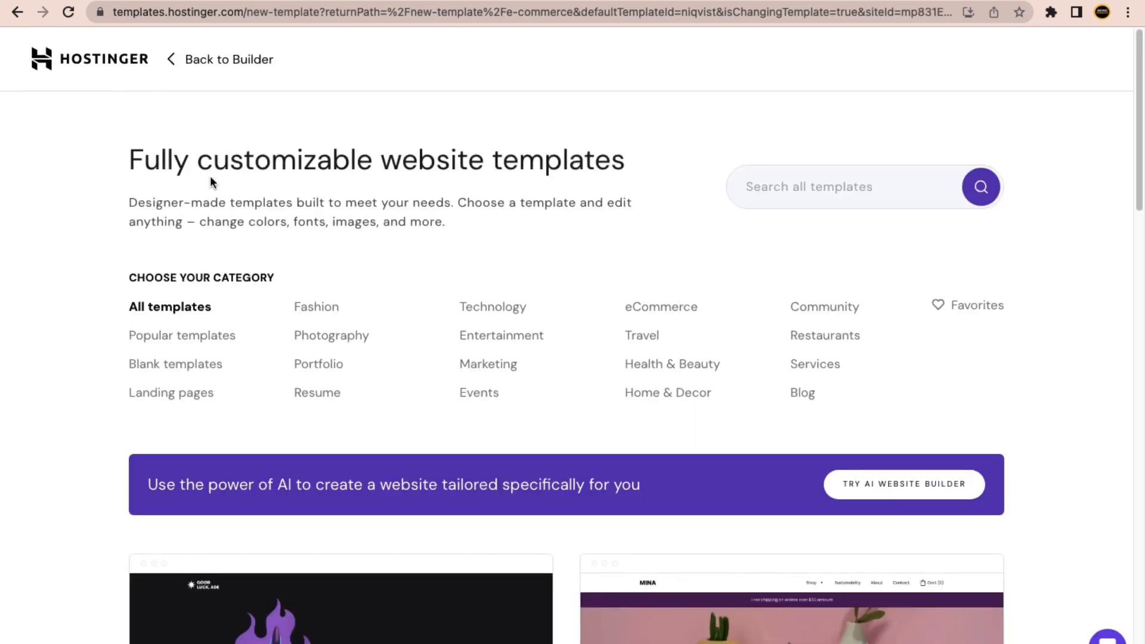
scroll(412, 362, "down", 2)
scroll(453, 346, "up", 3)
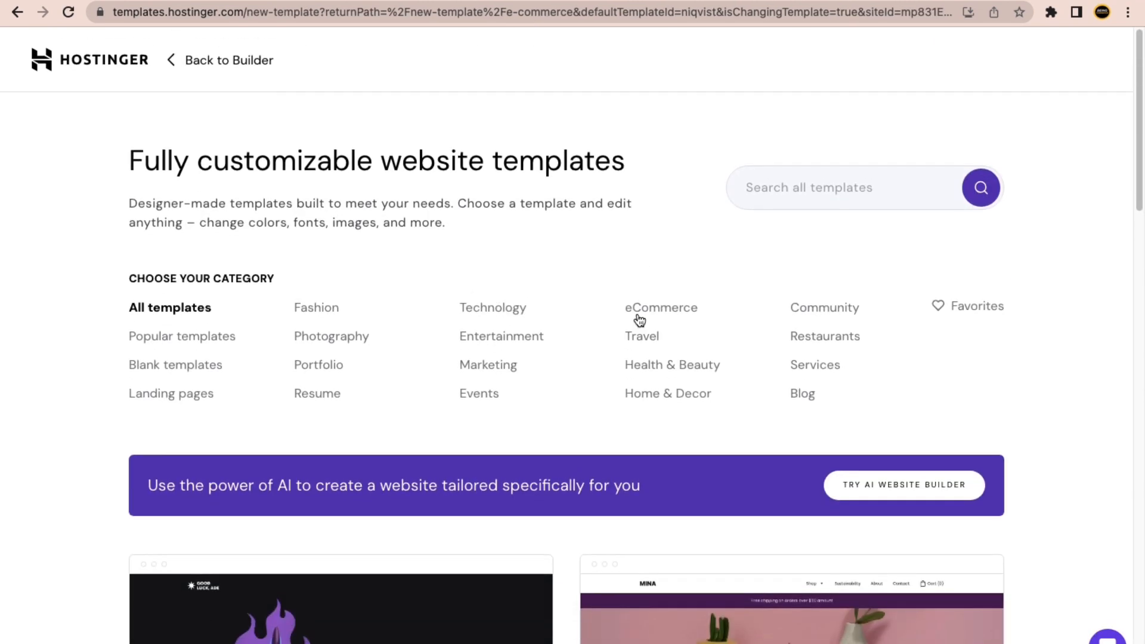
left_click(648, 308)
scroll(550, 322, "down", 10)
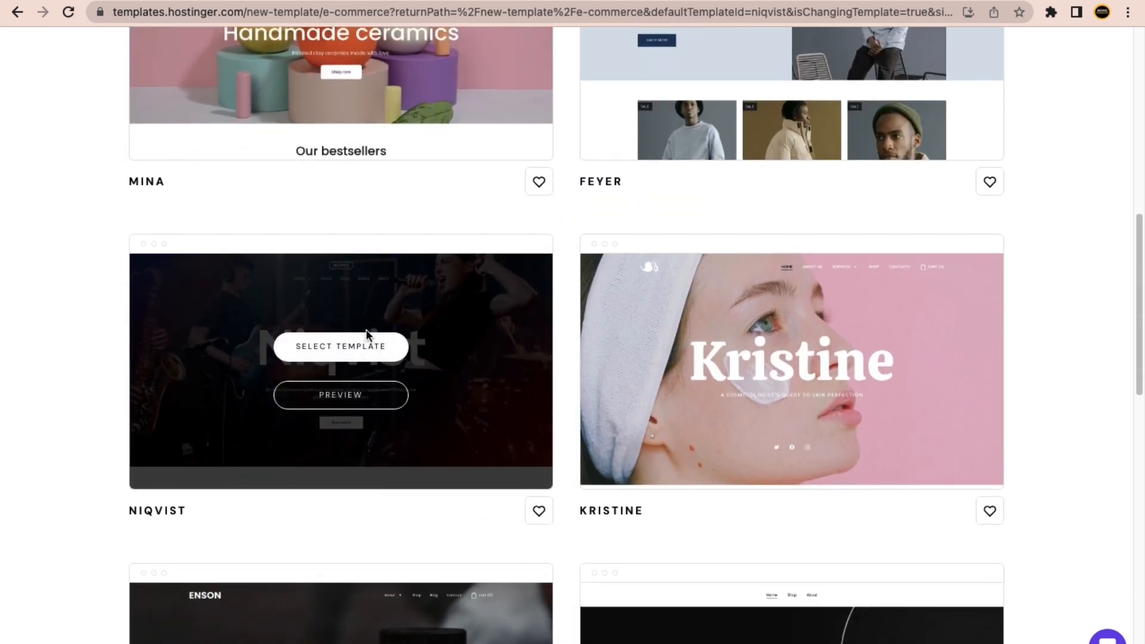
scroll(685, 412, "down", 5)
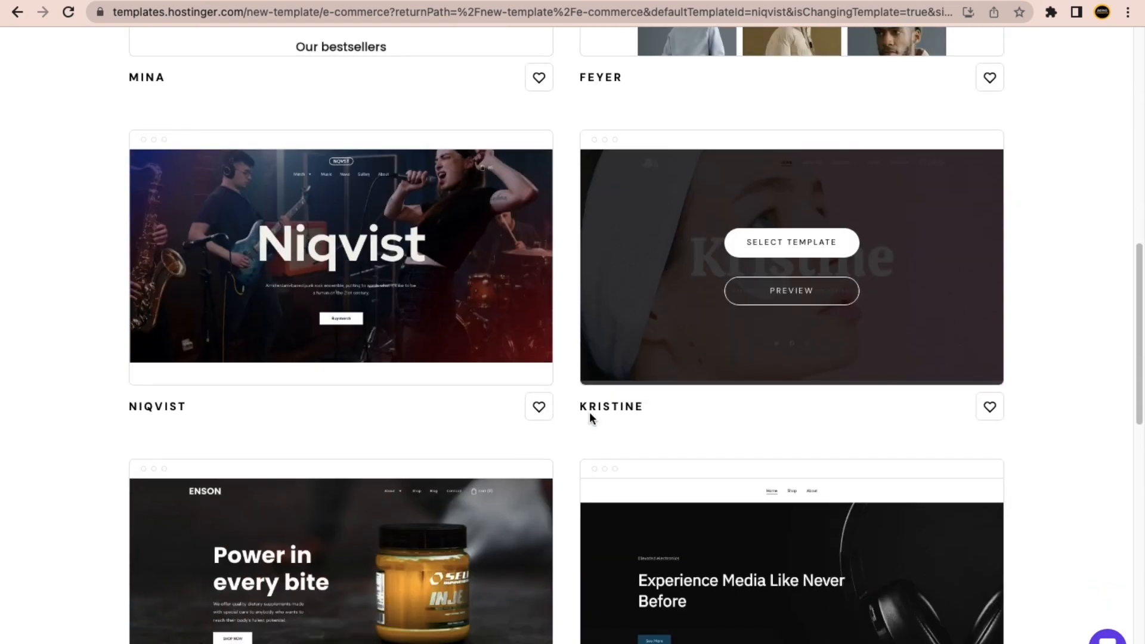
scroll(835, 380, "up", 5)
scroll(791, 365, "down", 8)
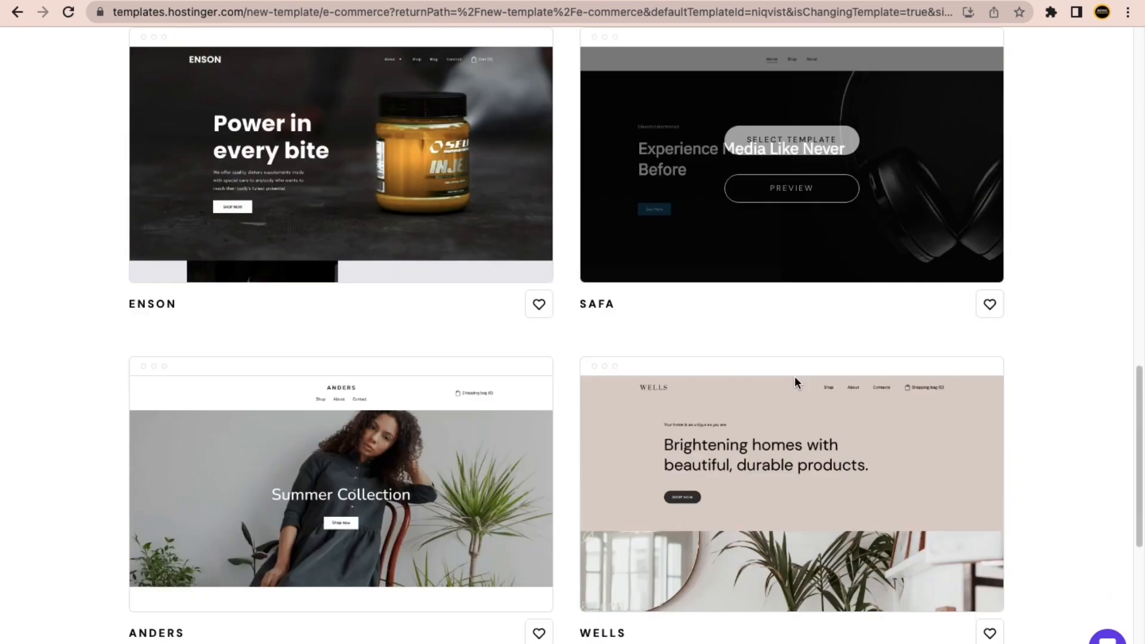
scroll(789, 374, "down", 6)
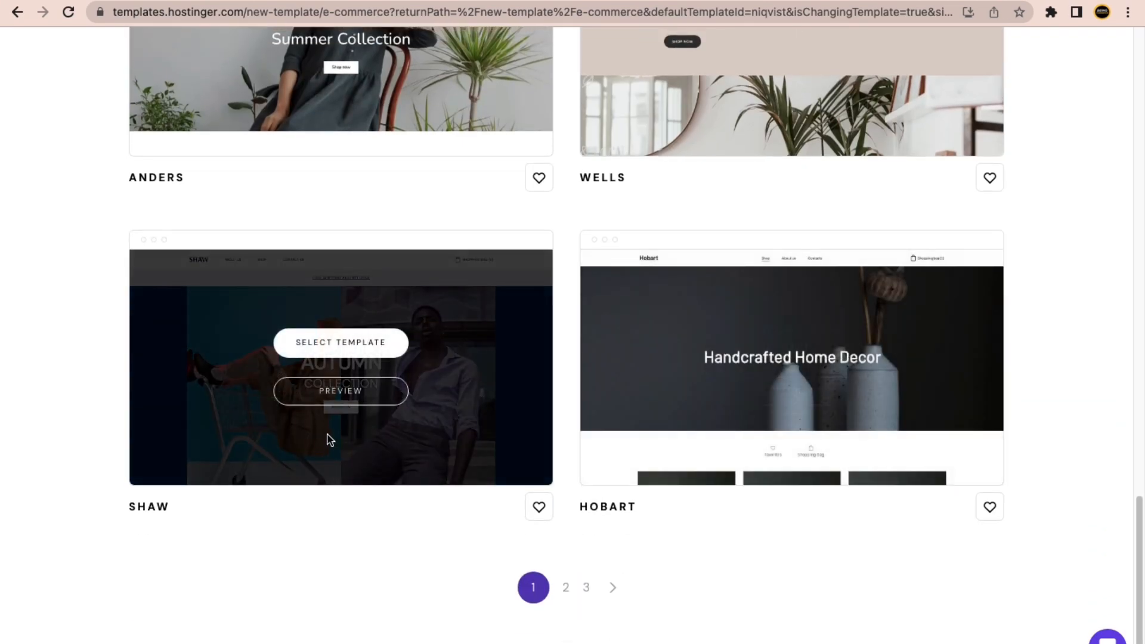
scroll(605, 404, "up", 12)
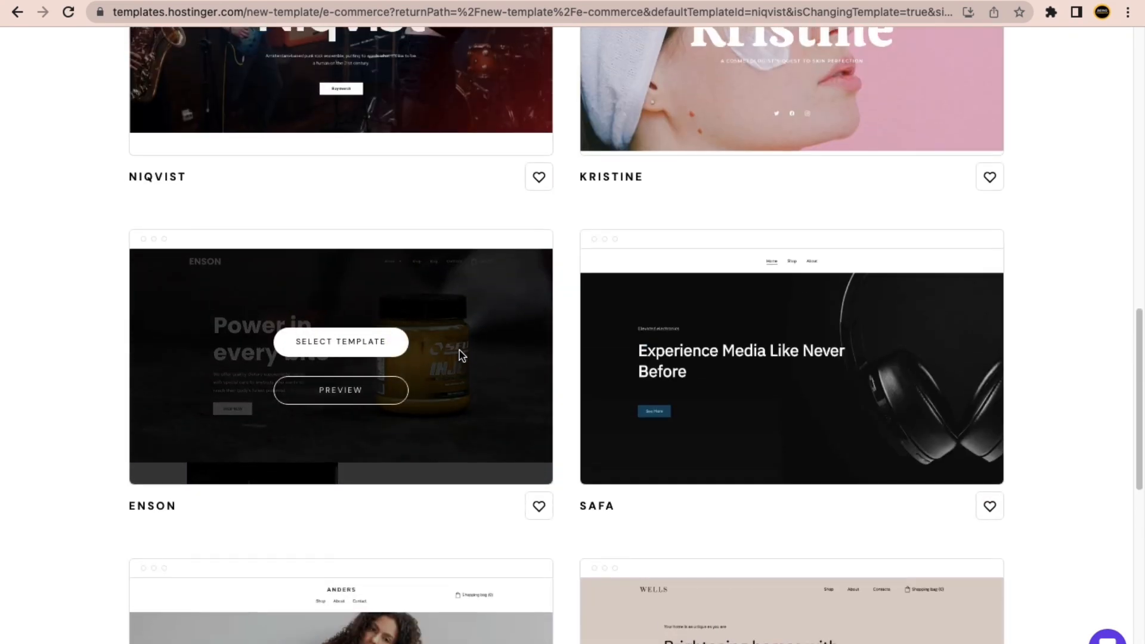
scroll(382, 298, "up", 1)
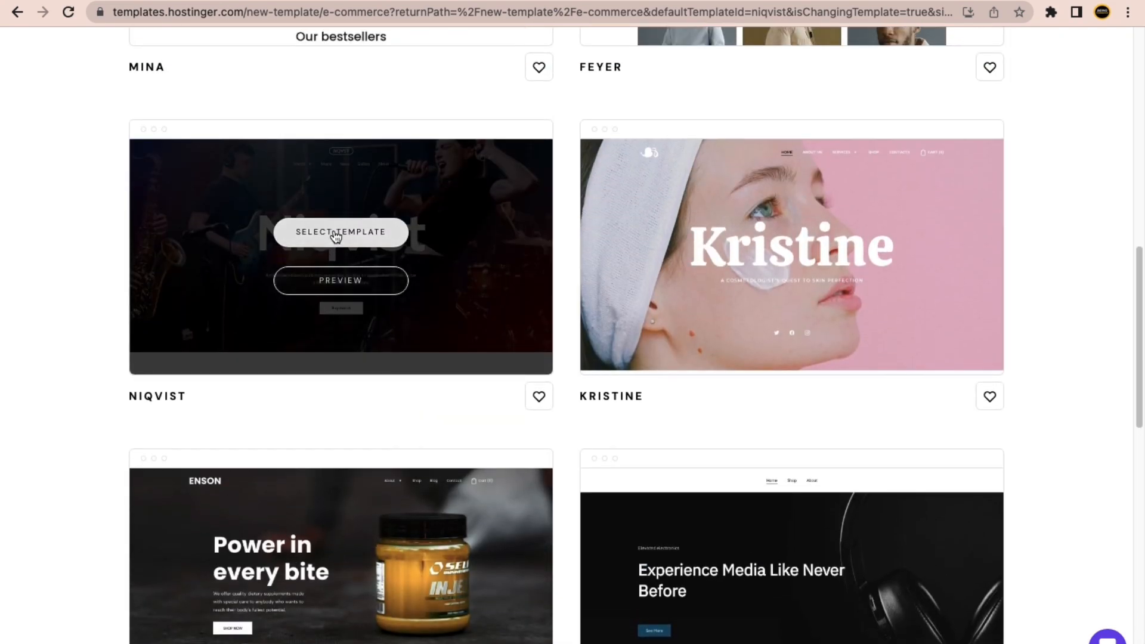
Choose the Niqvist template and review the warning that existing content will be deleted.
left_click(336, 237)
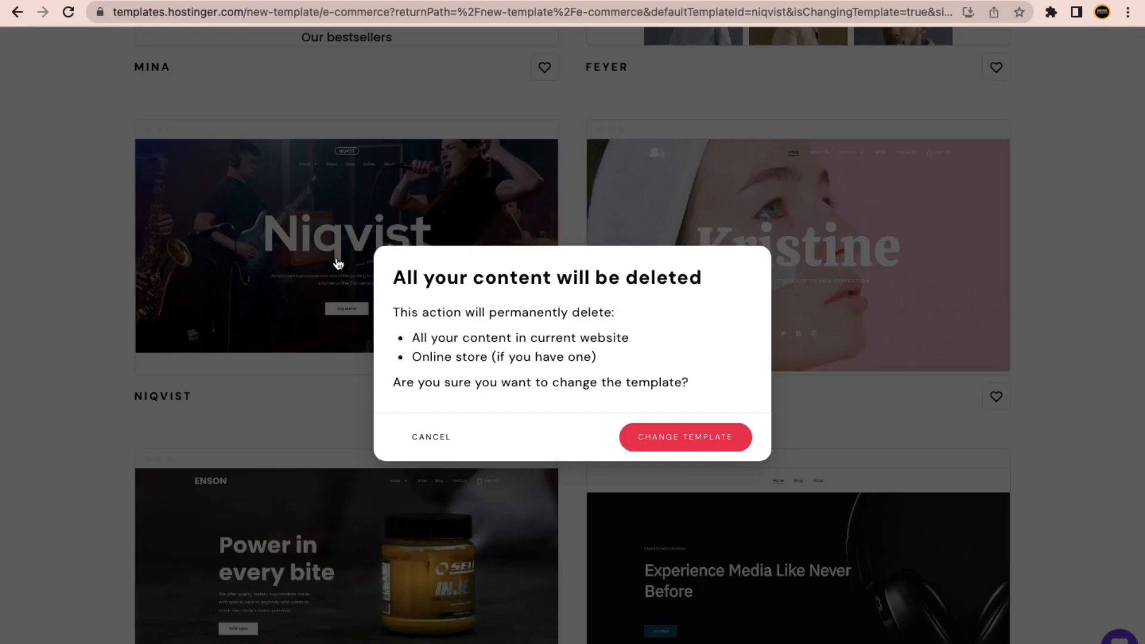
left_click_drag(393, 277, 497, 278)
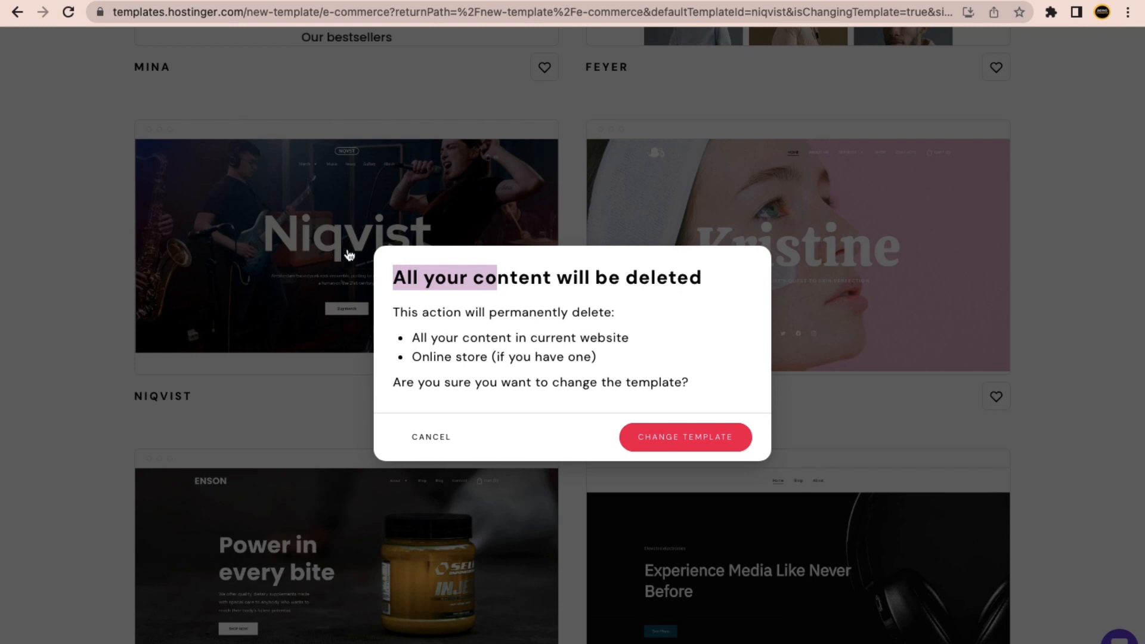
left_click(436, 287)
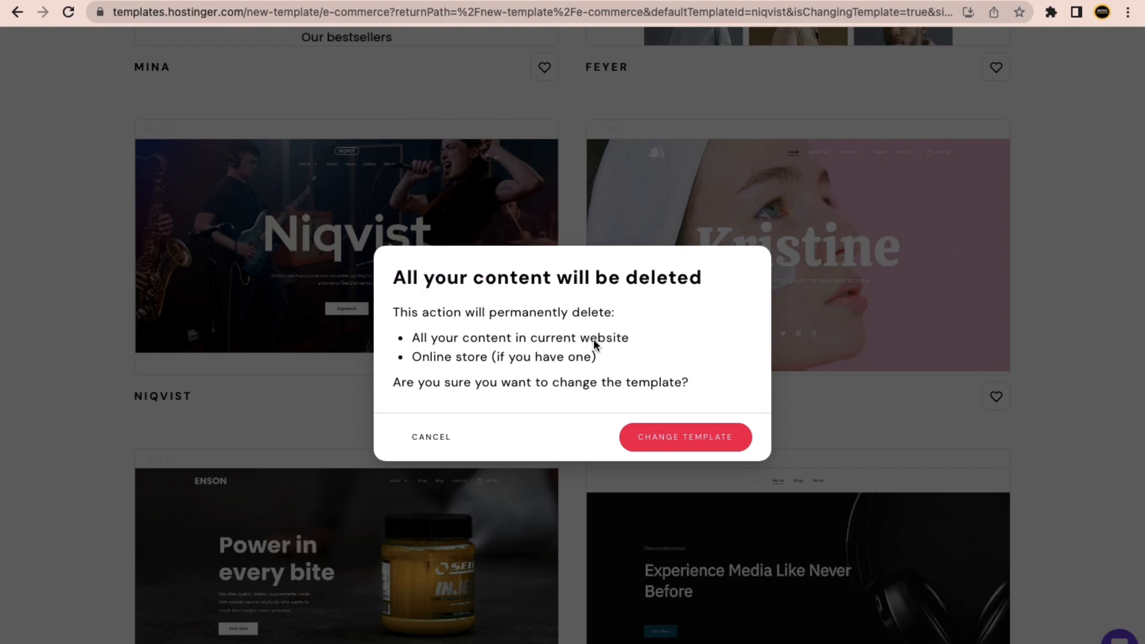
left_click_drag(391, 279, 529, 294)
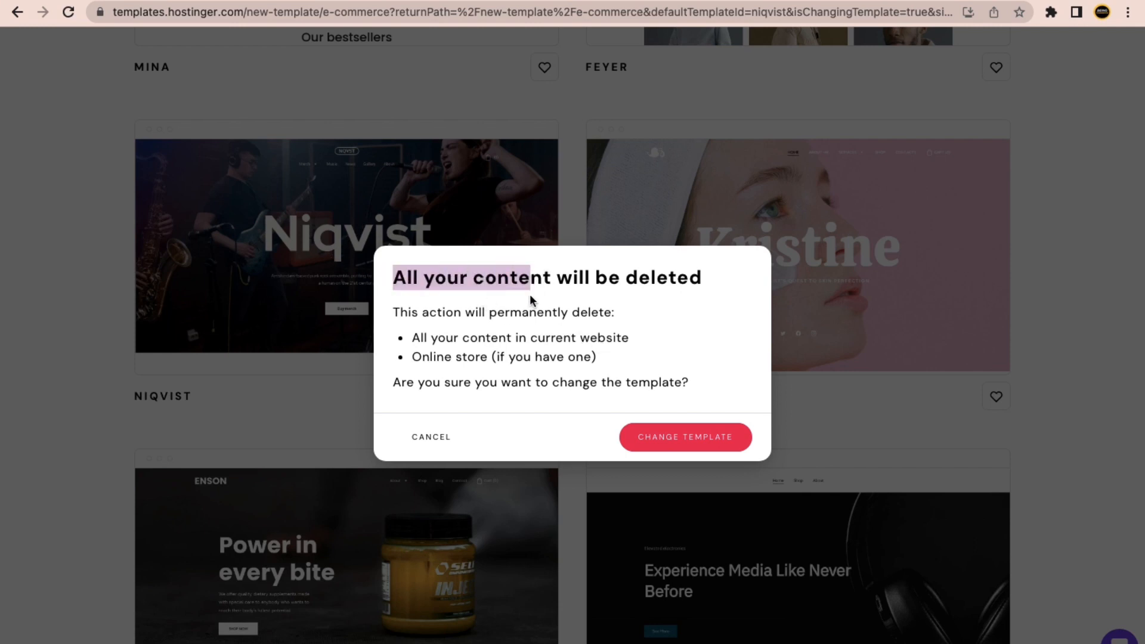
left_click(454, 328)
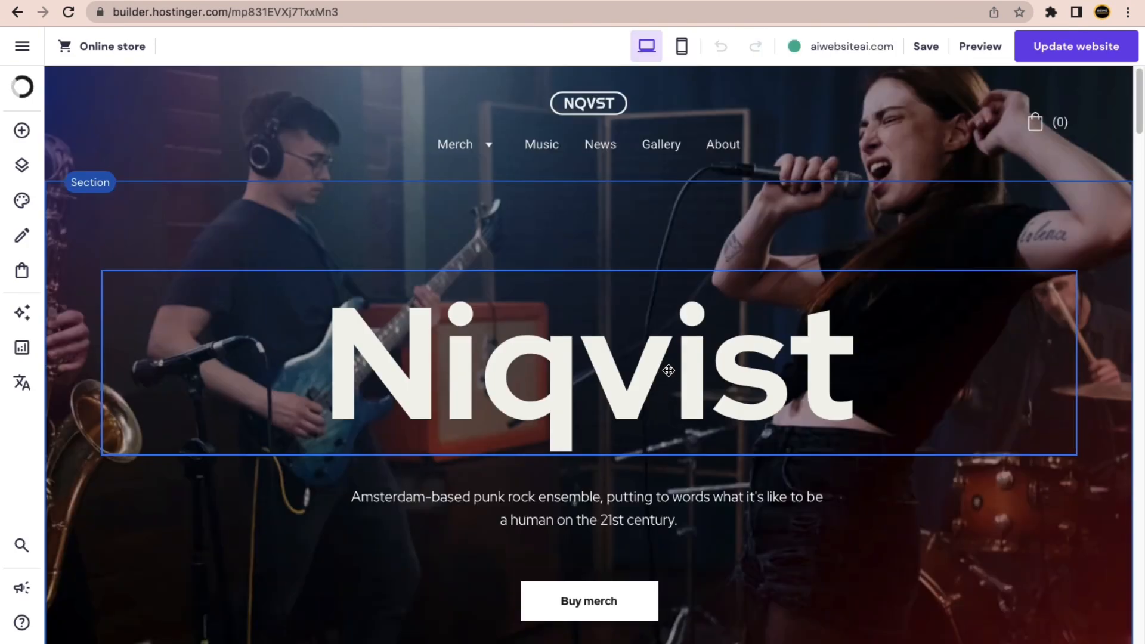
Save and publish the Niqvist design, then reload aiwebsiteai.com to confirm it is live.
left_click(925, 47)
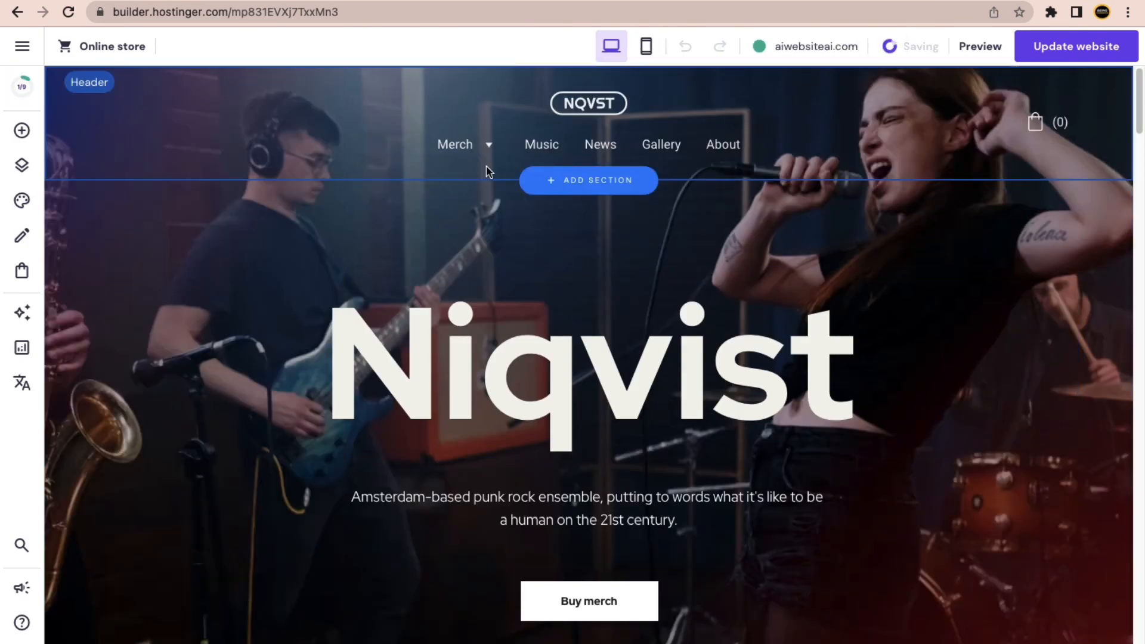
left_click(1069, 53)
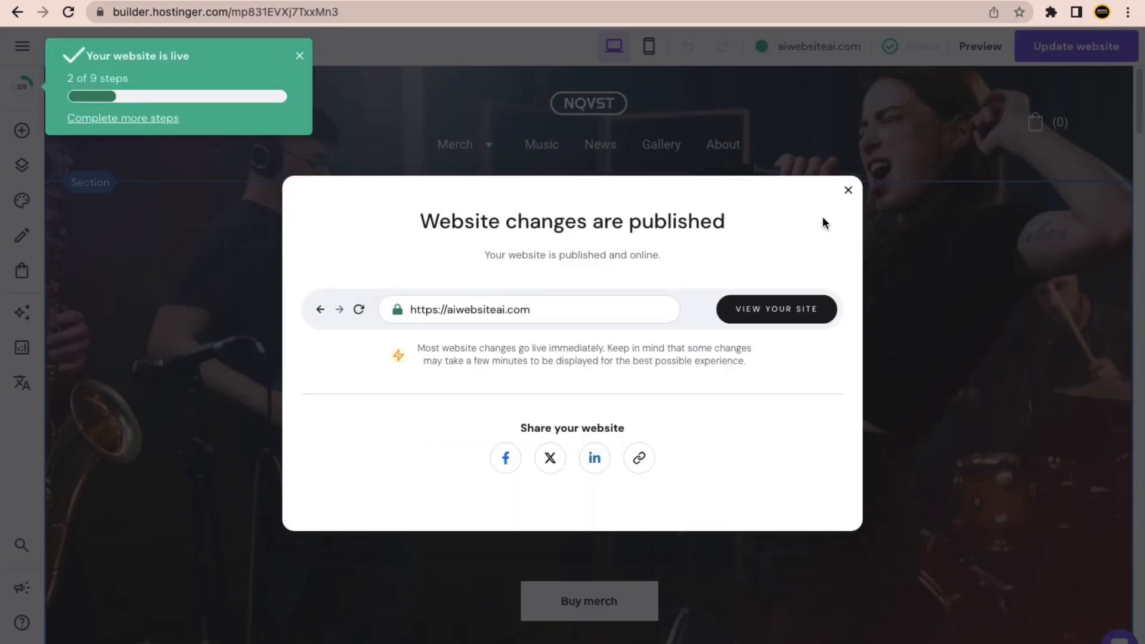
left_click(847, 190)
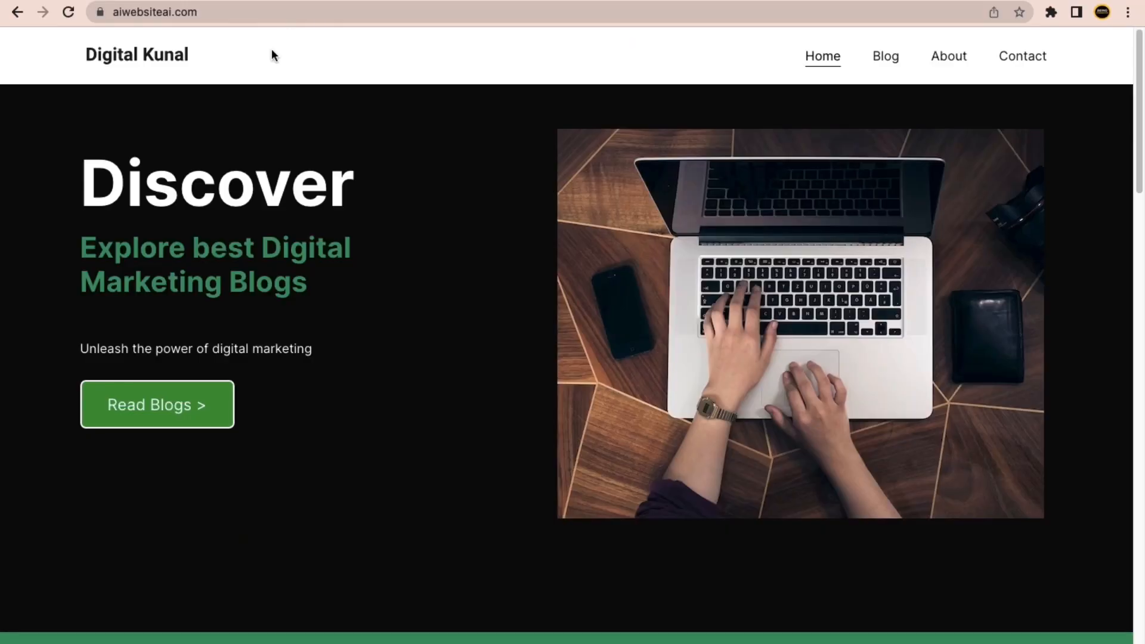
left_click(66, 13)
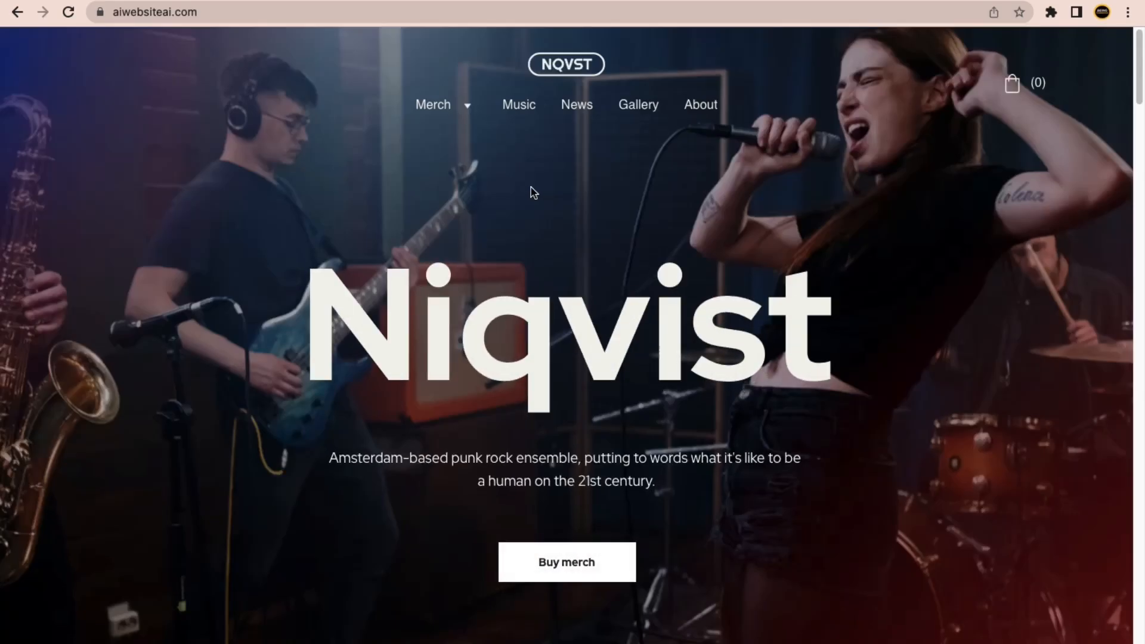
scroll(364, 321, "down", 20)
scroll(366, 323, "up", 20)
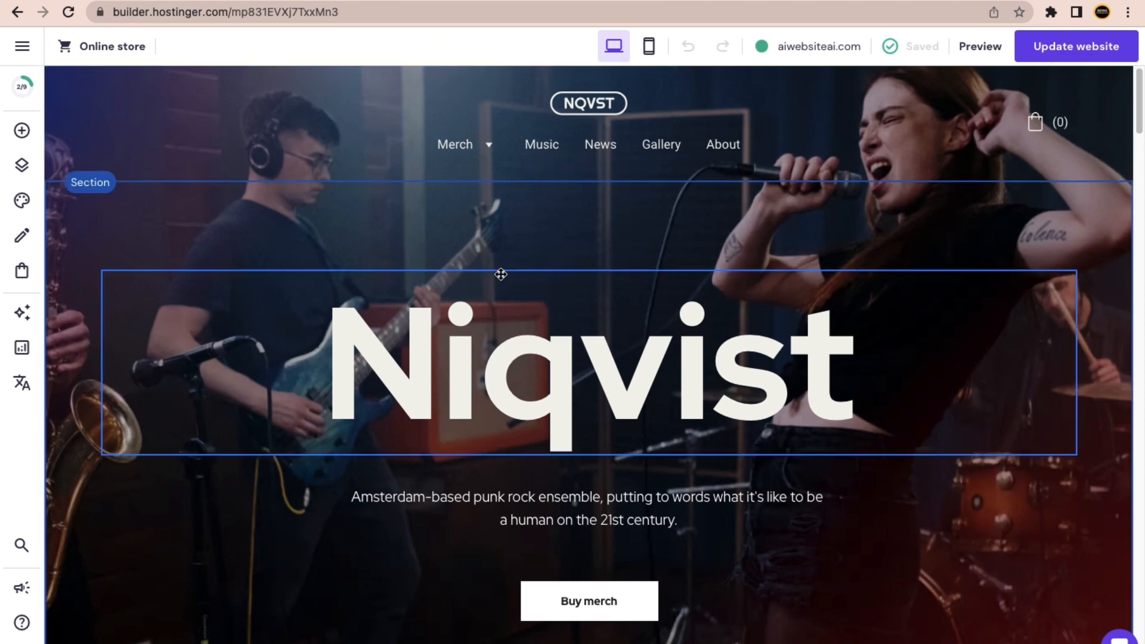
Move News above Music in Pages and navigation, giving Merch, News, Music, Gallery, About.
scroll(500, 274, "down", 3)
scroll(434, 366, "up", 3)
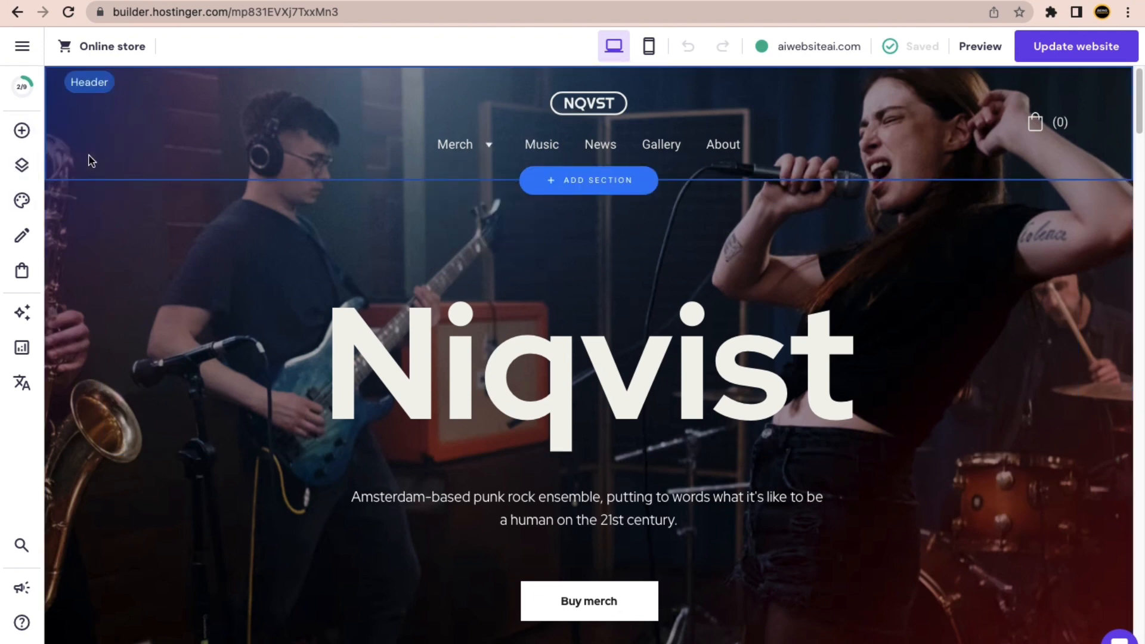
left_click(21, 165)
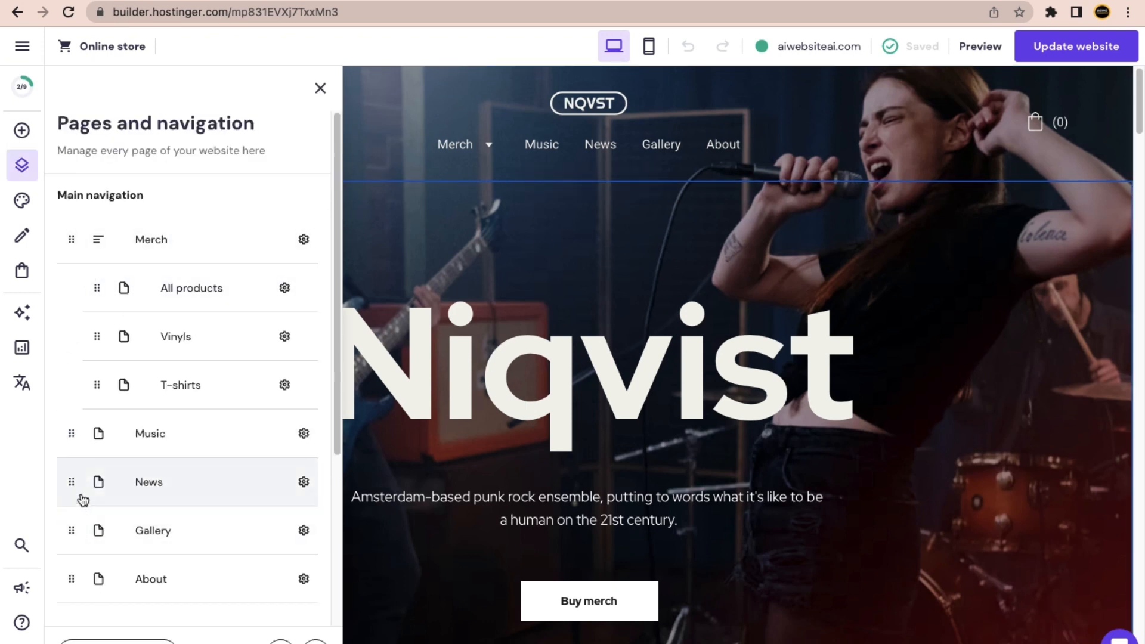
left_click_drag(72, 481, 71, 432)
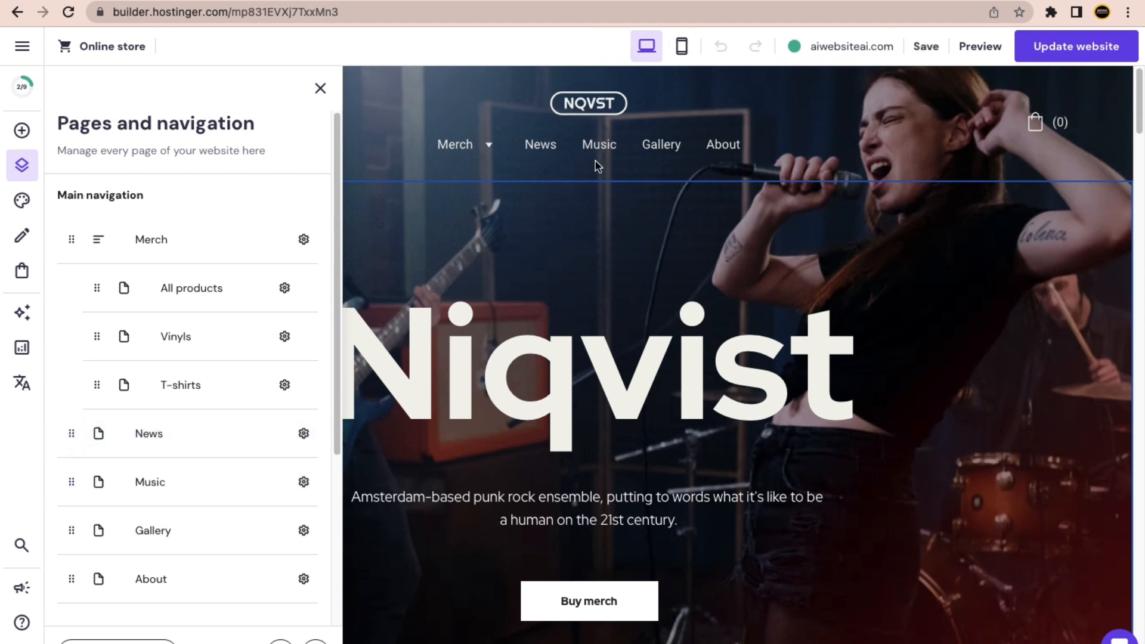
left_click(319, 90)
scroll(386, 392, "down", 10)
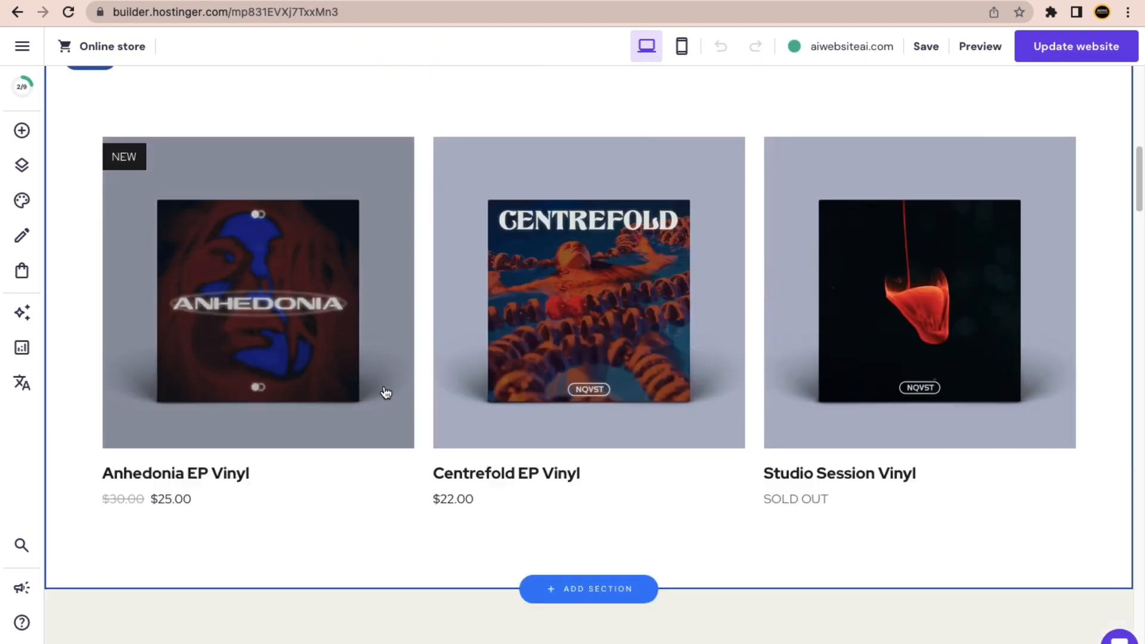
Shift the Buy merch button slightly left within the Niqvist hero.
scroll(386, 393, "up", 11)
scroll(500, 435, "down", 4)
left_click(568, 371)
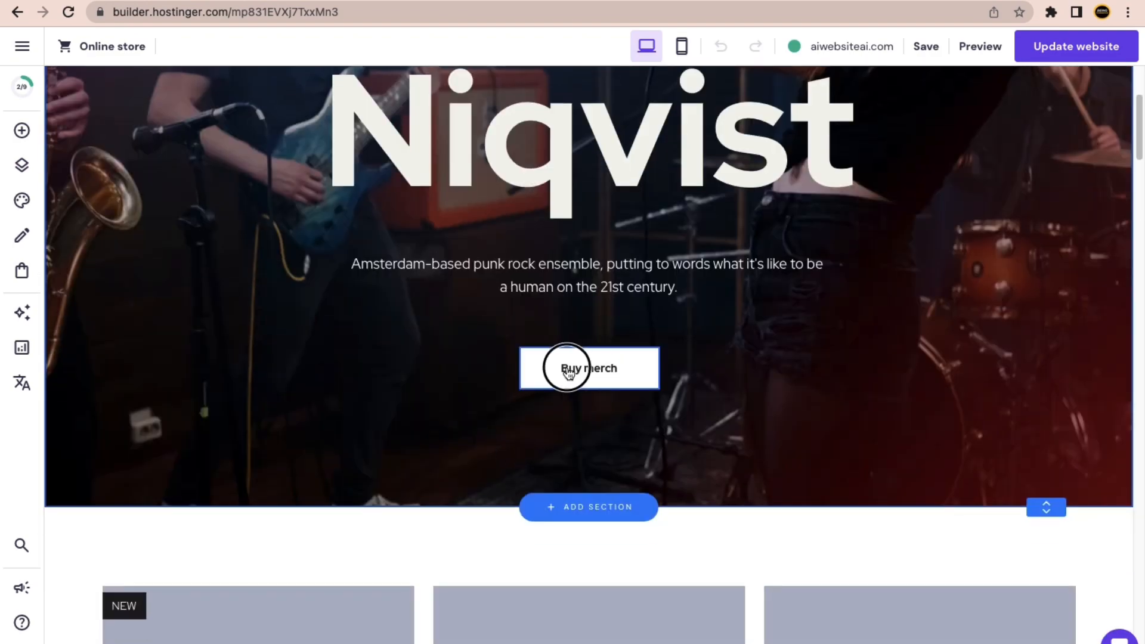
mouse_move(568, 371)
left_mouse_down()
mouse_move(465, 366)
mouse_move(513, 350)
mouse_move(572, 353)
left_mouse_up()
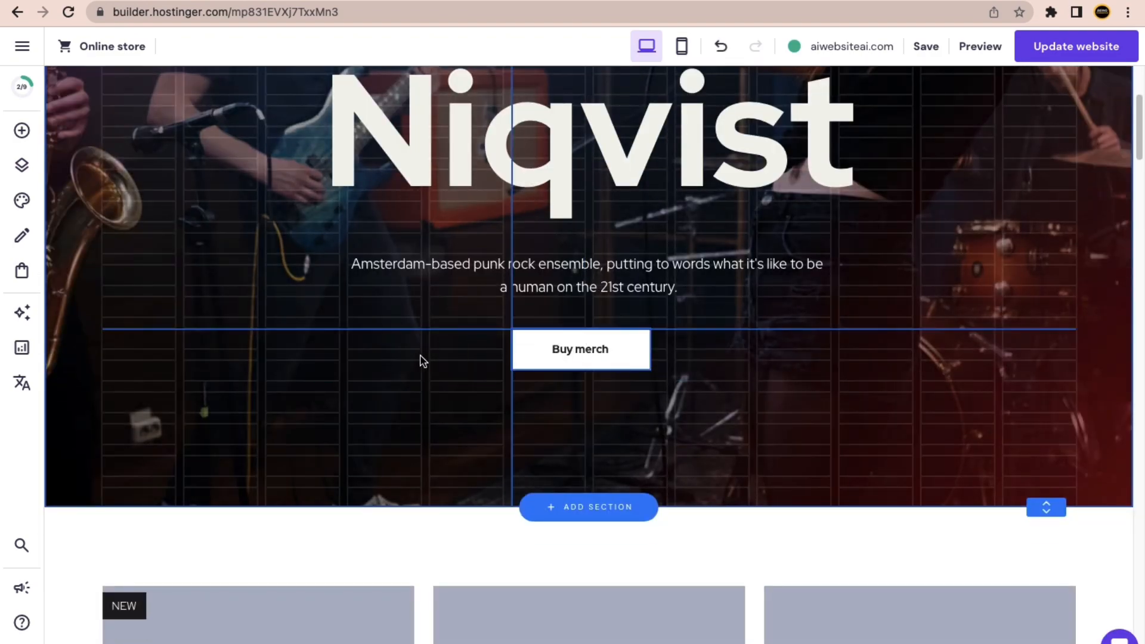
left_click_drag(420, 361, 380, 362)
scroll(380, 362, "up", 4)
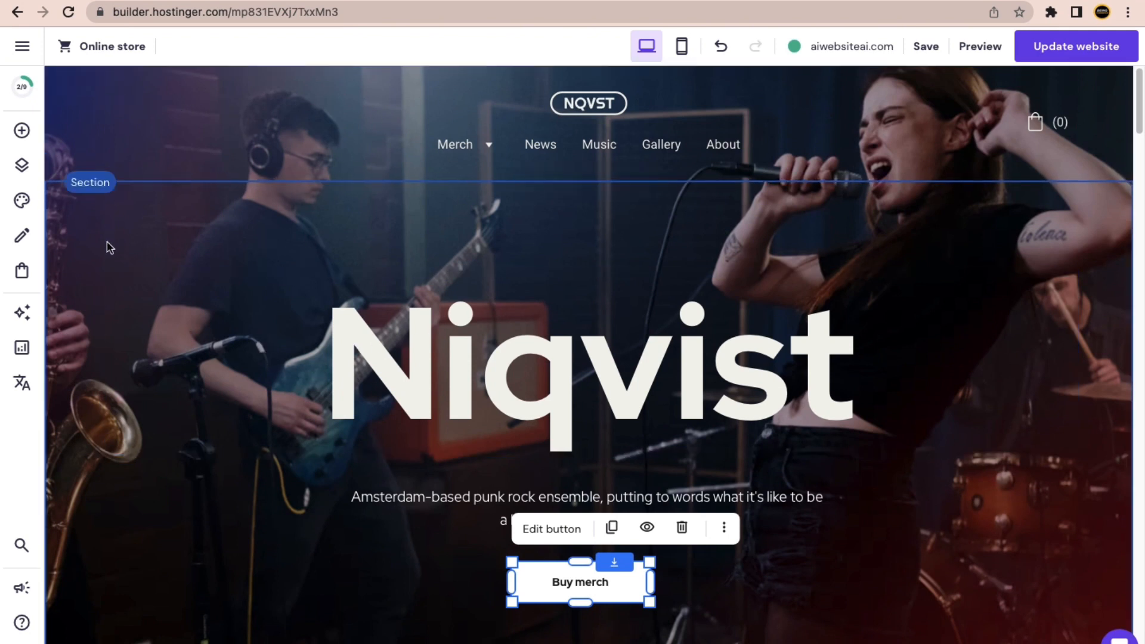
Check the hero section's settings, then bring up the store product pages list.
left_click(97, 189)
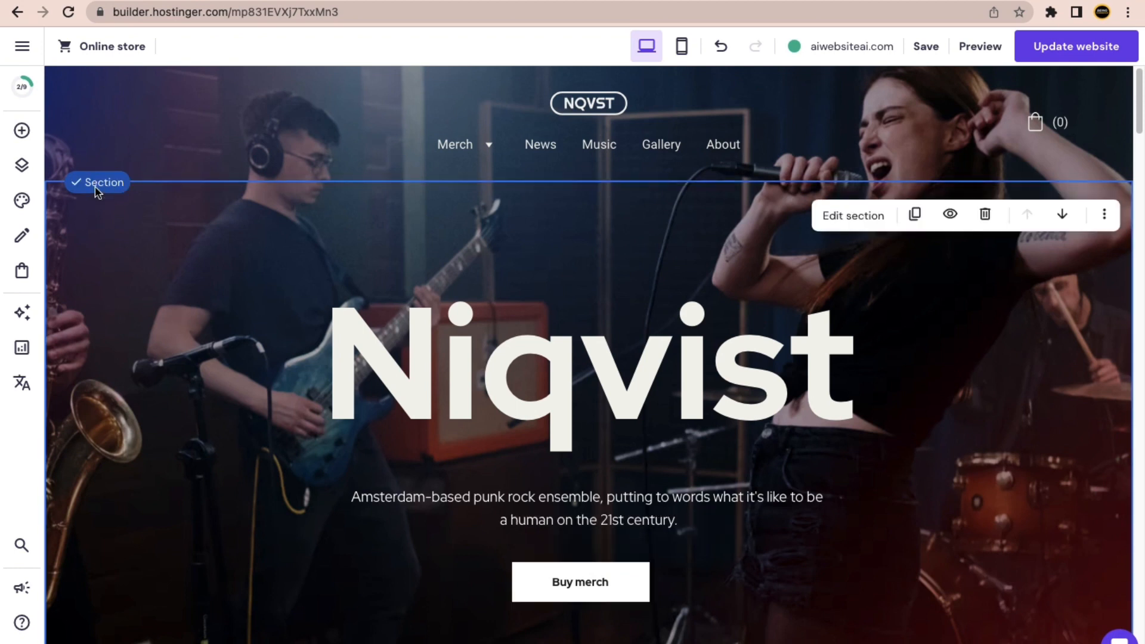
left_click(823, 216)
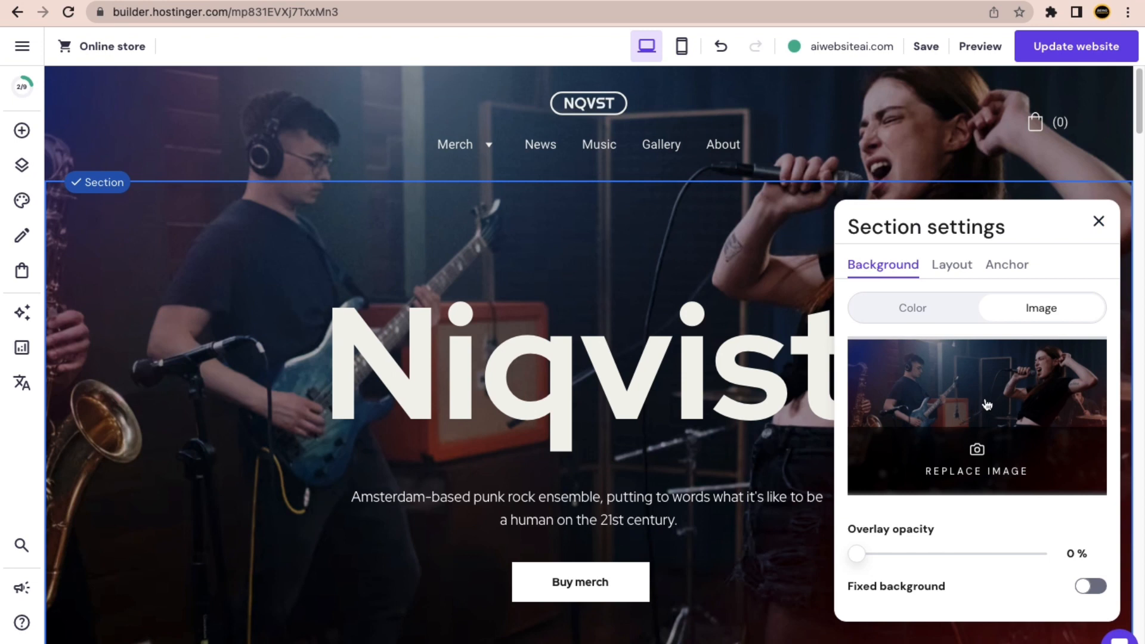
left_click(1092, 225)
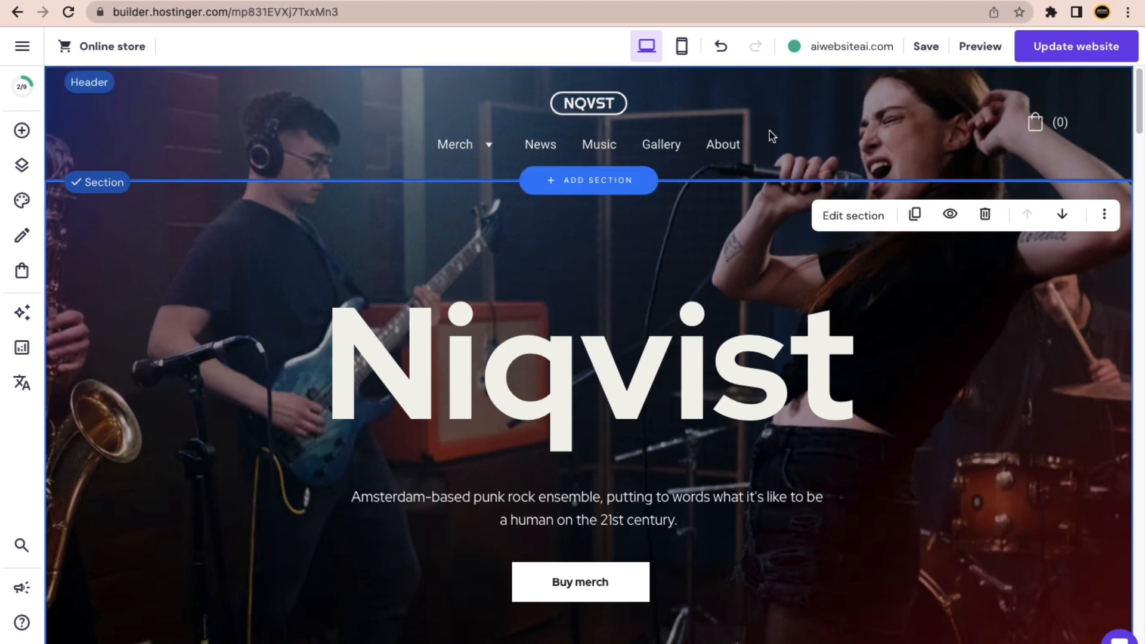
scroll(603, 332, "down", 5)
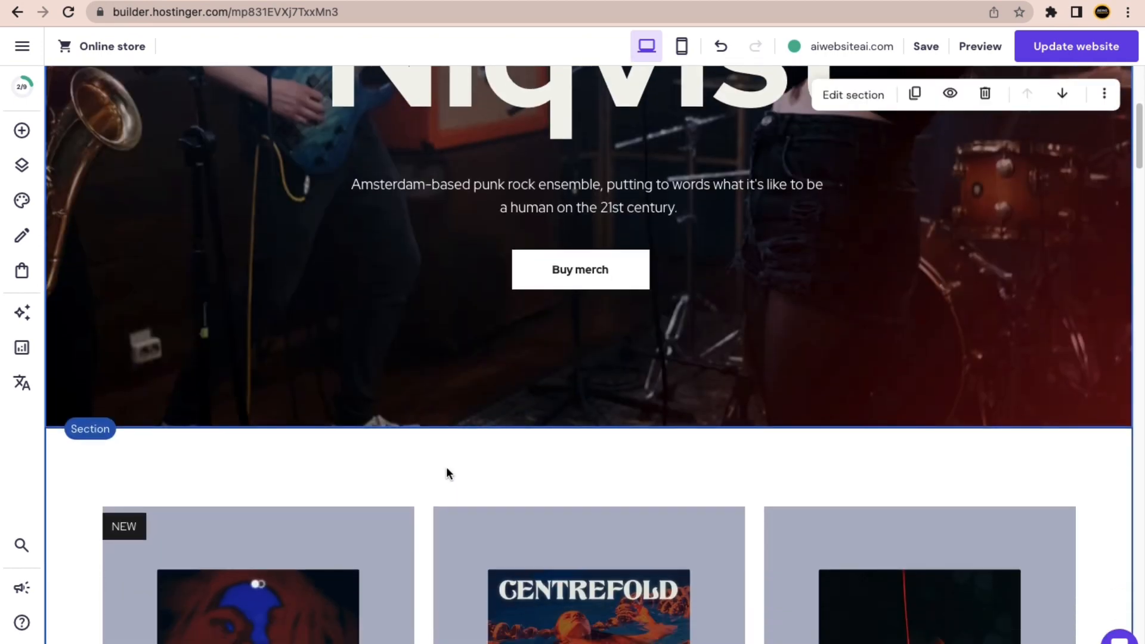
left_click(23, 272)
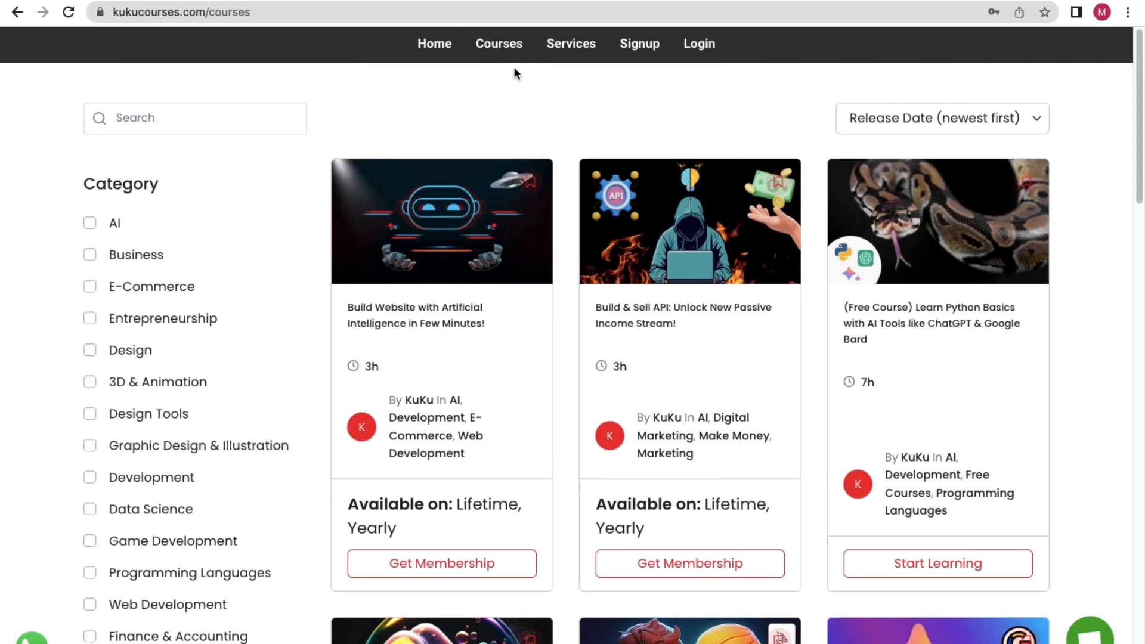
left_click(434, 320)
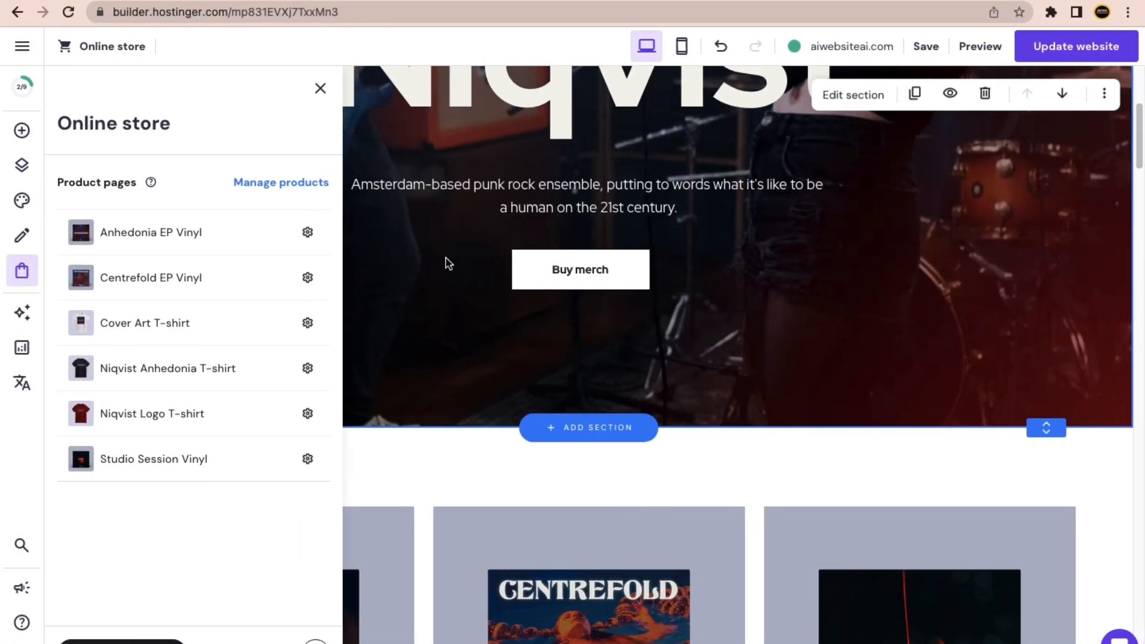
Close the Online store product list and open the site menu with Website and Store Manager.
left_click(320, 88)
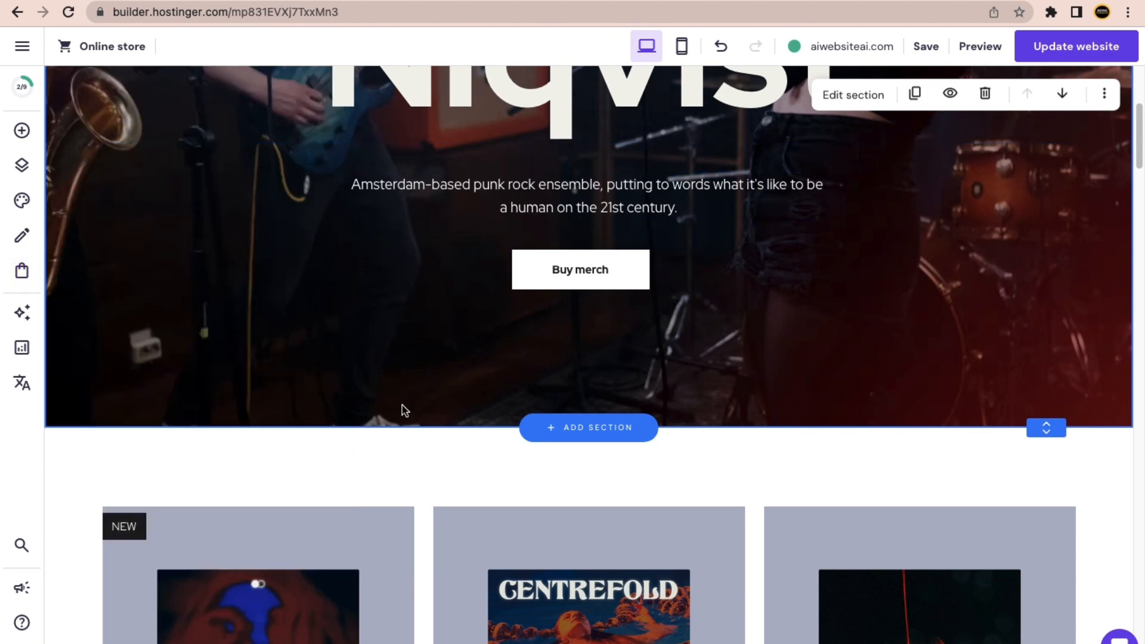
scroll(411, 415, "down", 10)
scroll(439, 432, "up", 15)
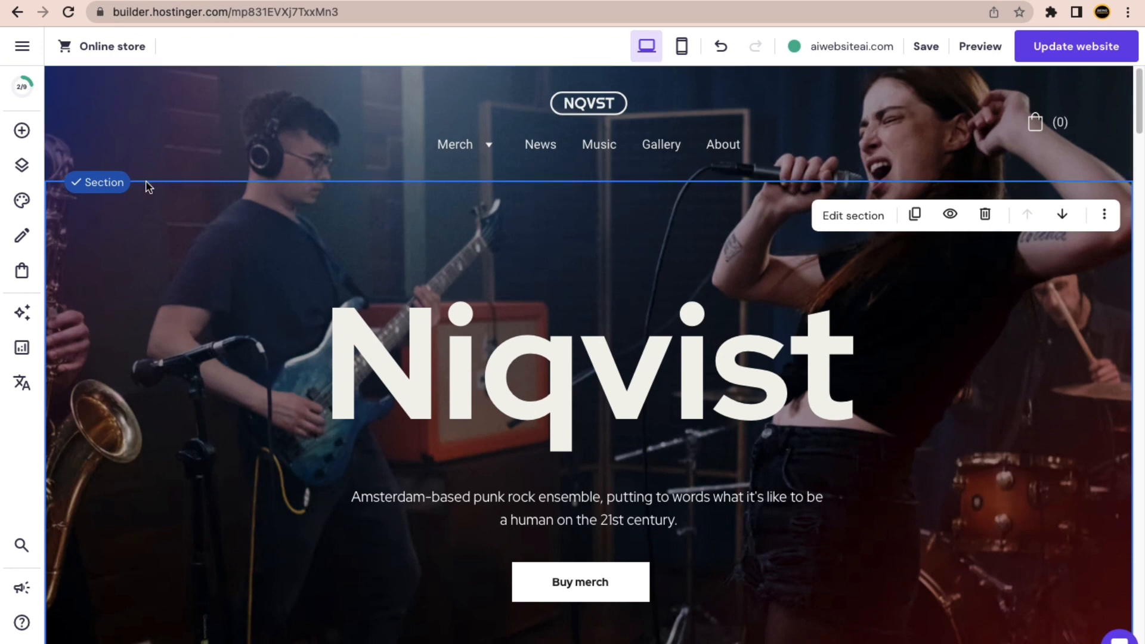
left_click(22, 48)
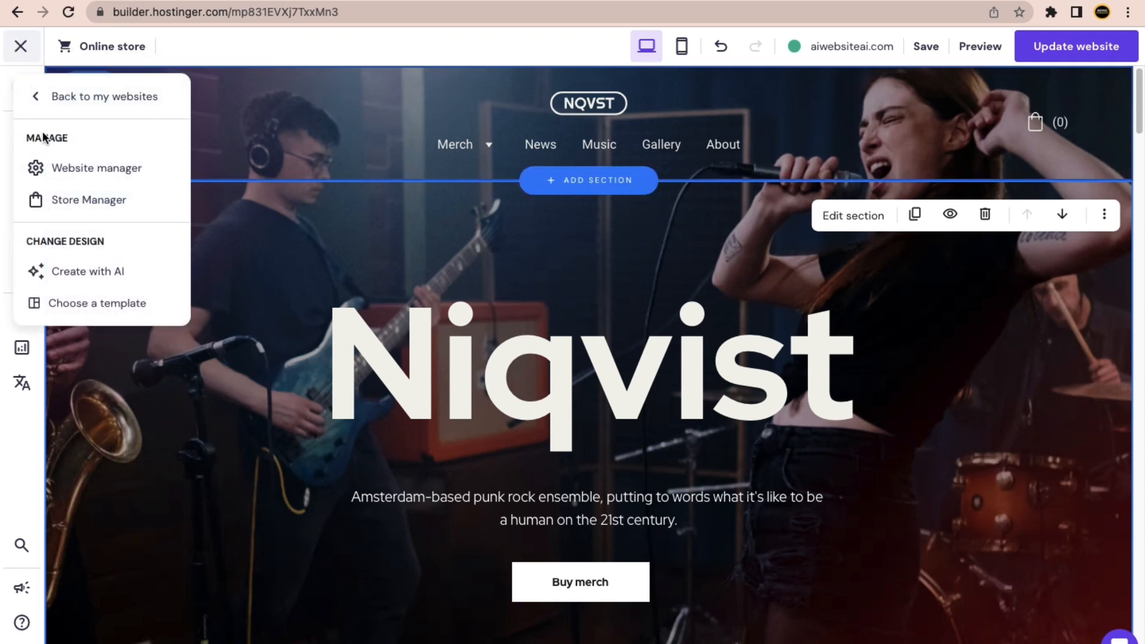